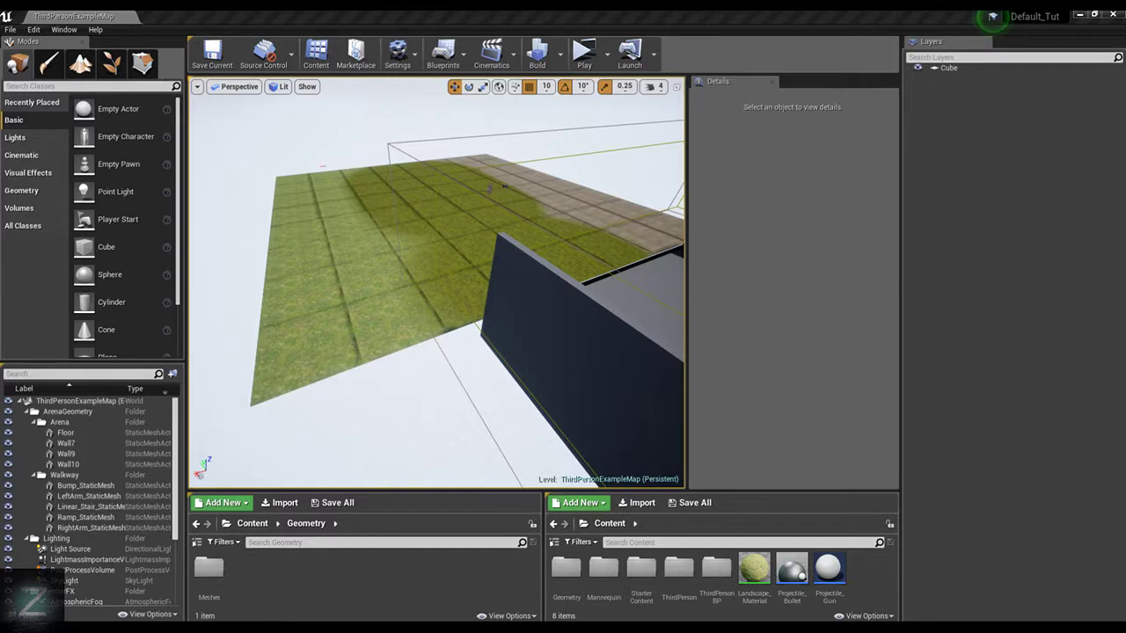
pyautogui.press('w')
pyautogui.moveTo(526, 297); pyautogui.dragTo(685, 223, button='right')
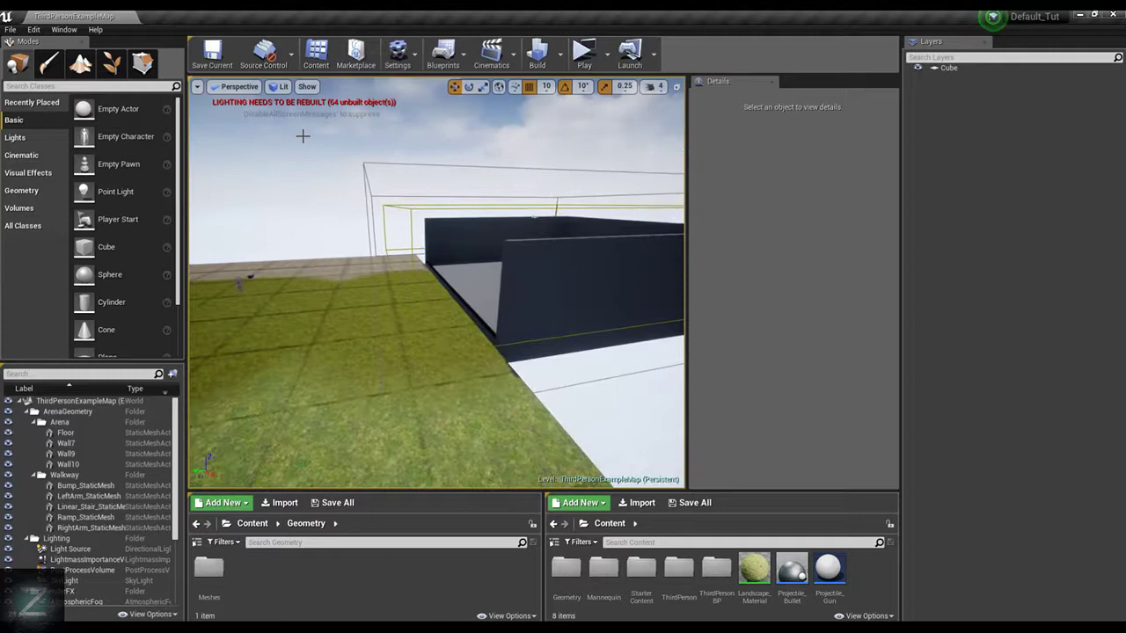
pyautogui.click(376, 166)
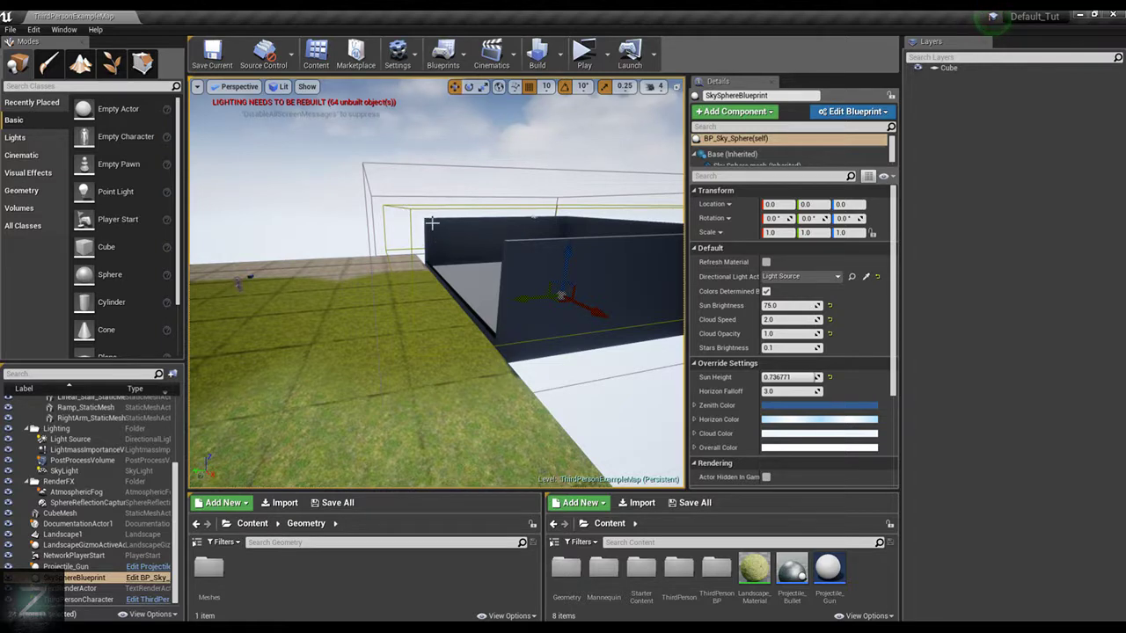
pyautogui.moveTo(432, 221); pyautogui.dragTo(480, 215, button='right')
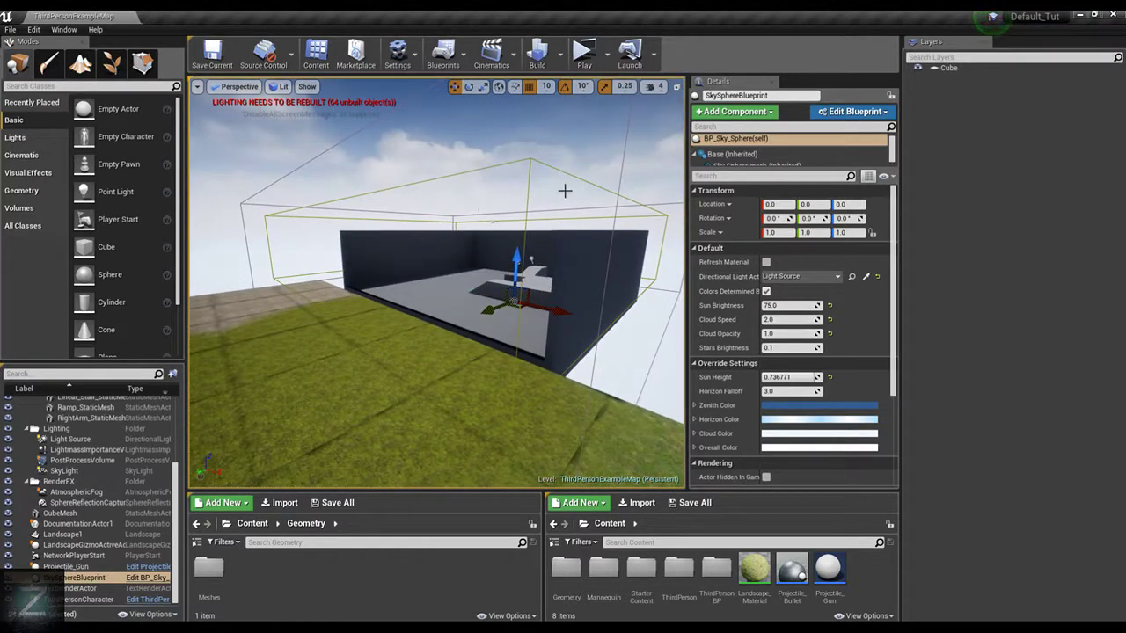
pyautogui.moveTo(559, 225)
pyautogui.mouseDown(button='right')
pyautogui.moveTo(467, 222)
pyautogui.moveTo(558, 223)
pyautogui.mouseUp(button='right')
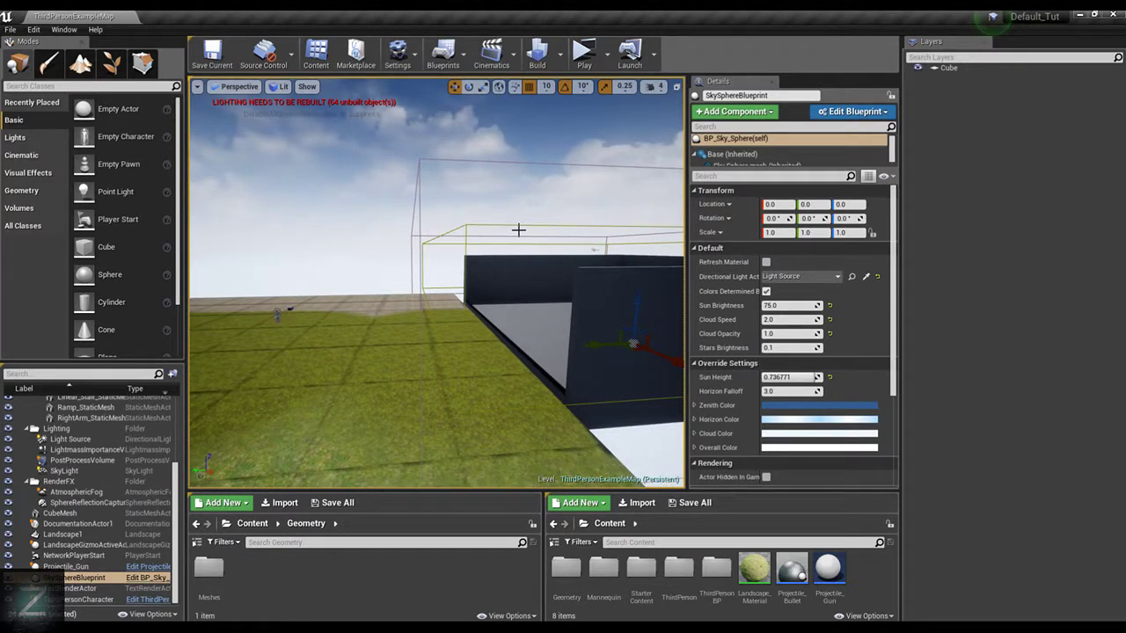
pyautogui.press('Delete')
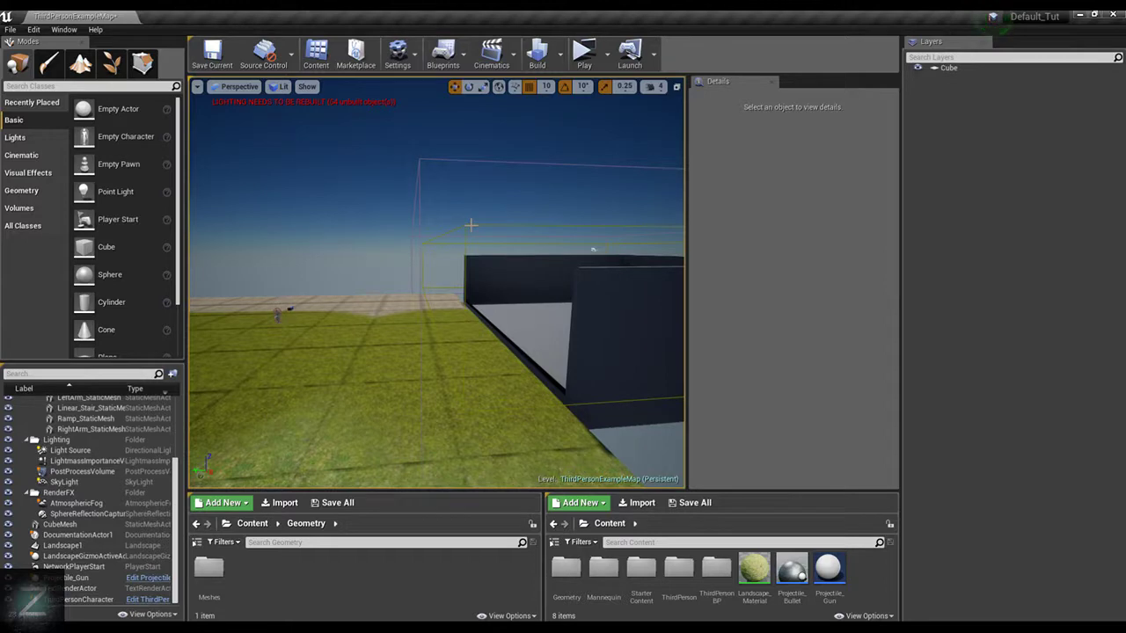
pyautogui.hotkey('ctrl', 'z')
# Delete the PostProcessVolume and the LightmassImportanceVolume from the level
pyautogui.click(433, 157)
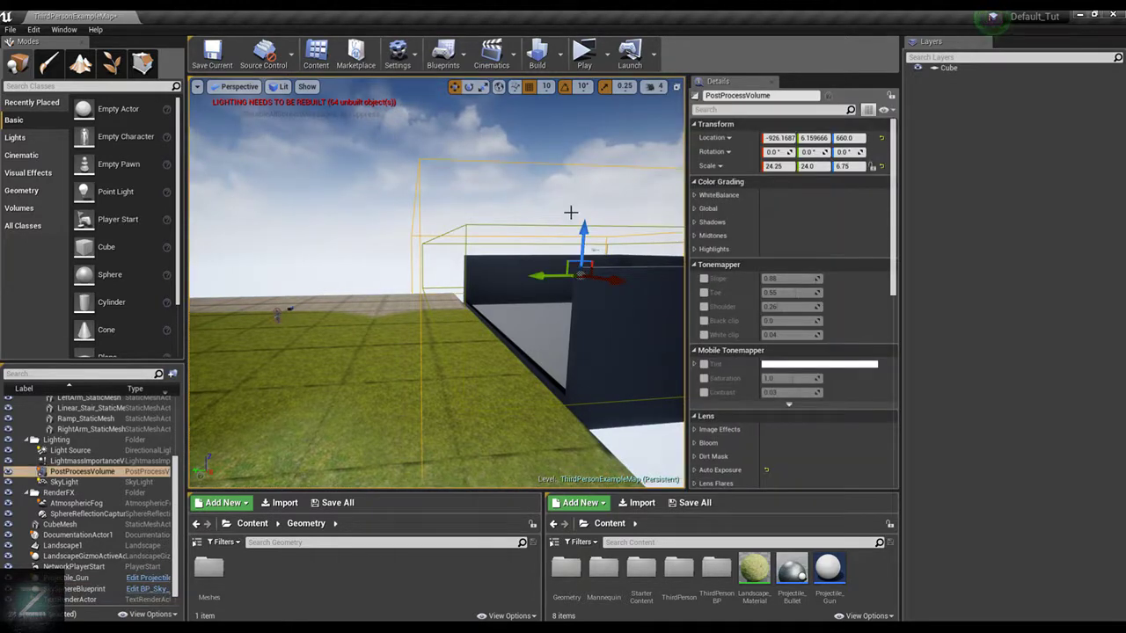
pyautogui.click(475, 221)
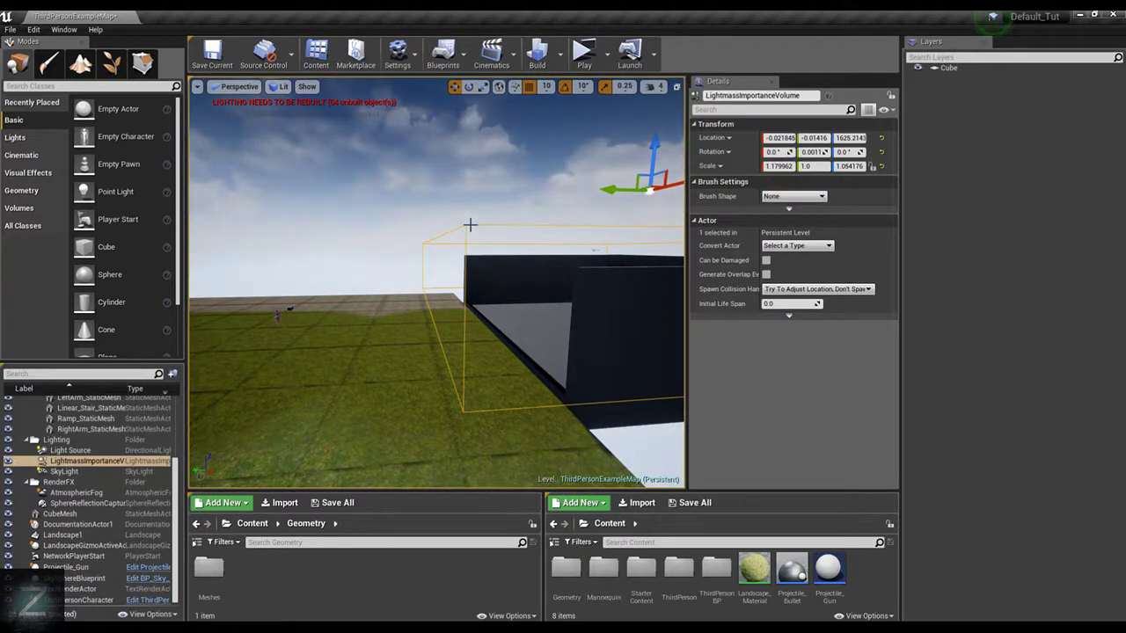
pyautogui.press('Delete')
pyautogui.moveTo(469, 226); pyautogui.dragTo(470, 226, button='right')
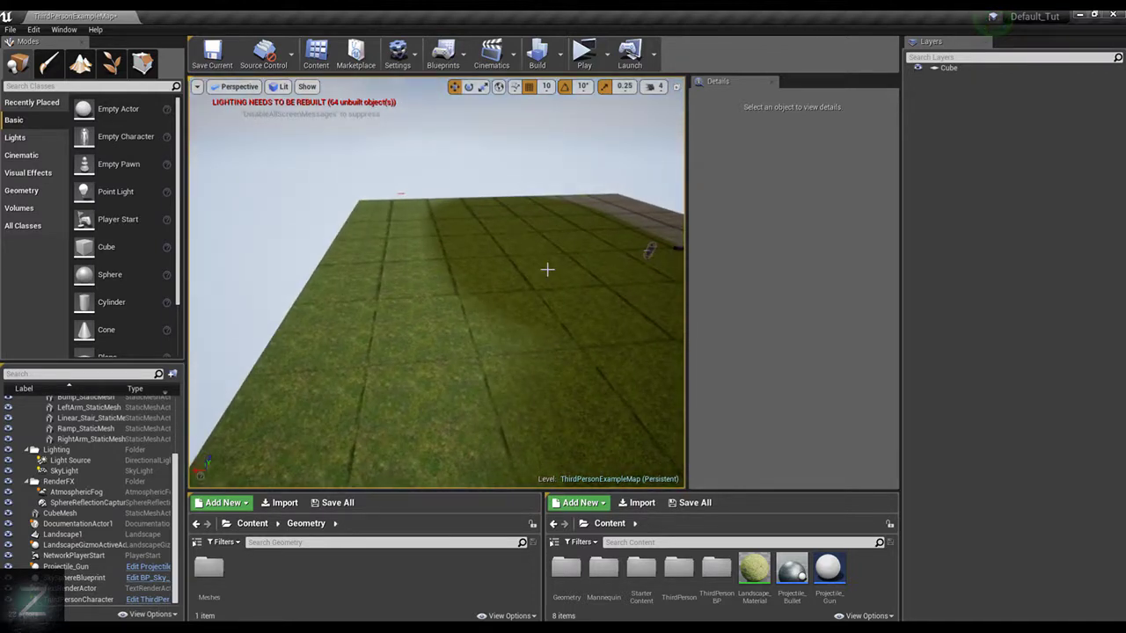
# Turn off the Eye Adaptation post-processing show flag for the viewport
pyautogui.click(310, 87)
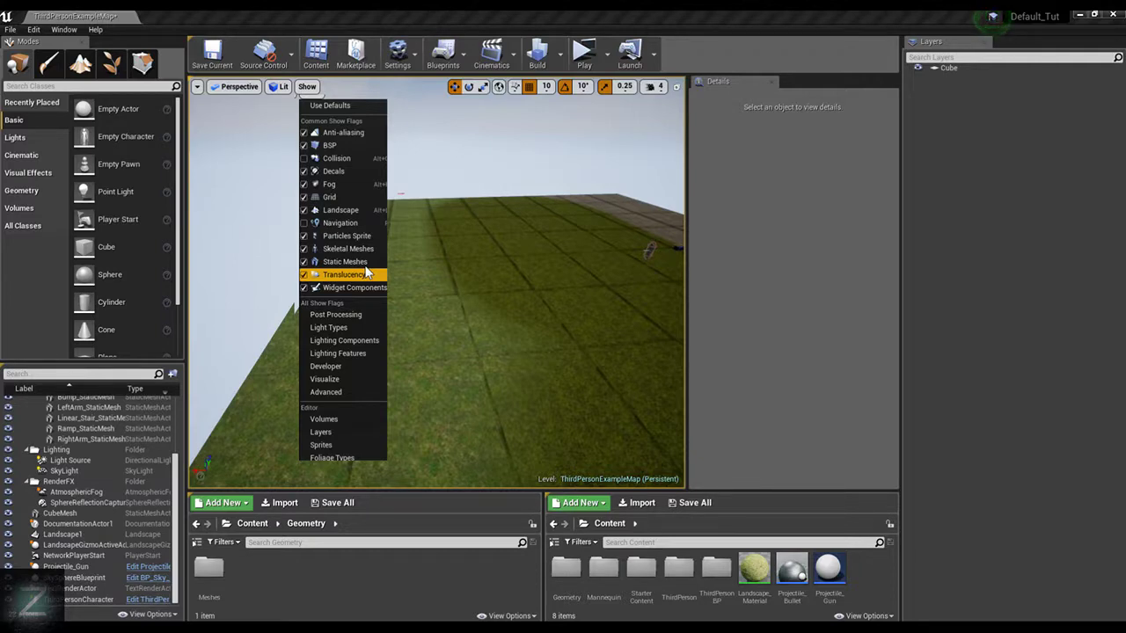
pyautogui.moveTo(378, 316)
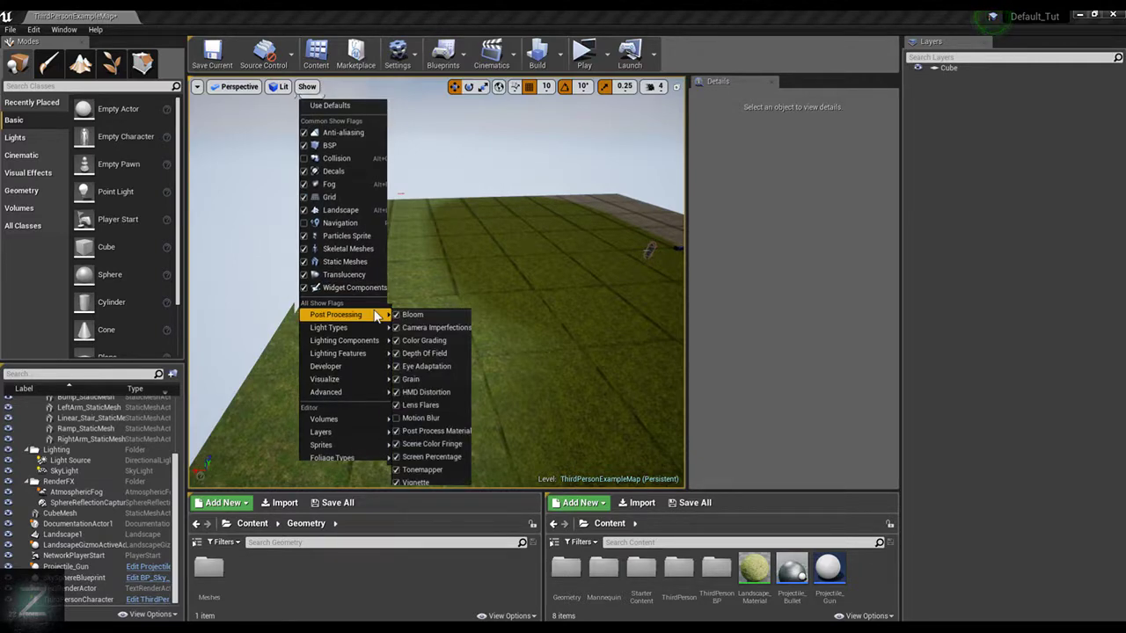
pyautogui.click(430, 366)
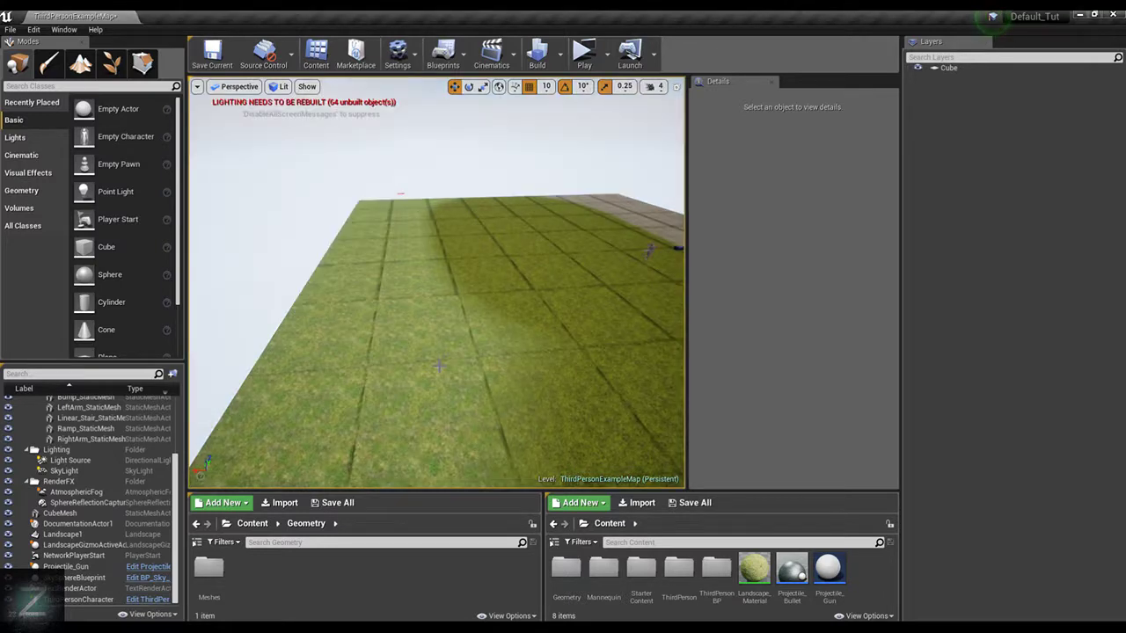
pyautogui.moveTo(559, 238); pyautogui.dragTo(598, 264, button='right')
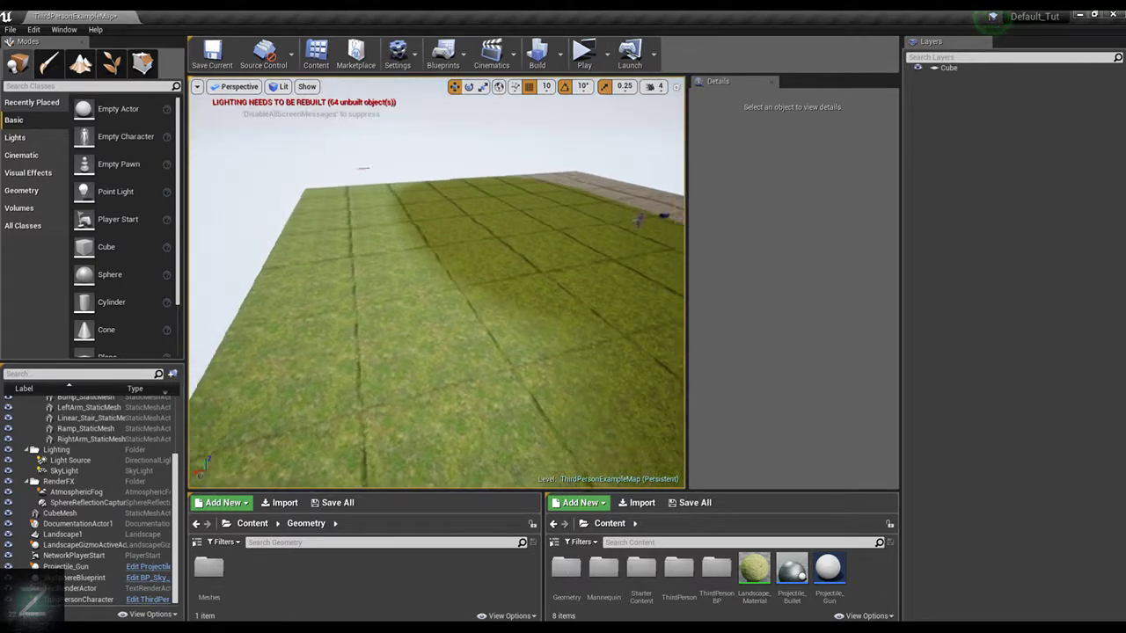
pyautogui.moveTo(280, 119); pyautogui.dragTo(384, 118, button='right')
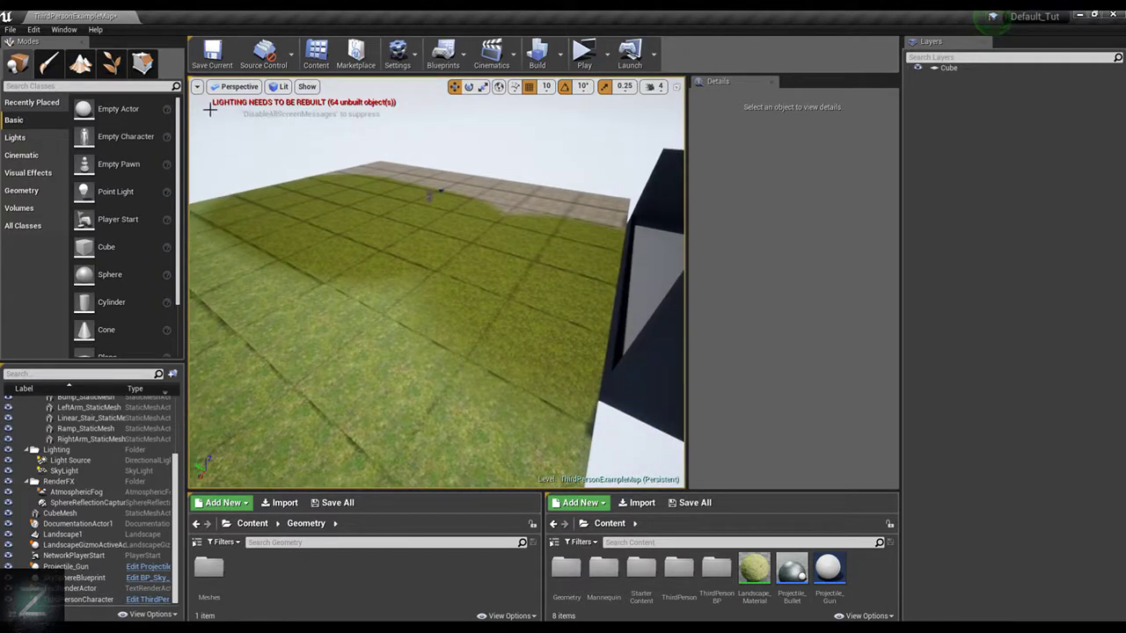
# Paint the whole landscape with the Ground layer, covering the grass and moss areas
pyautogui.click(80, 63)
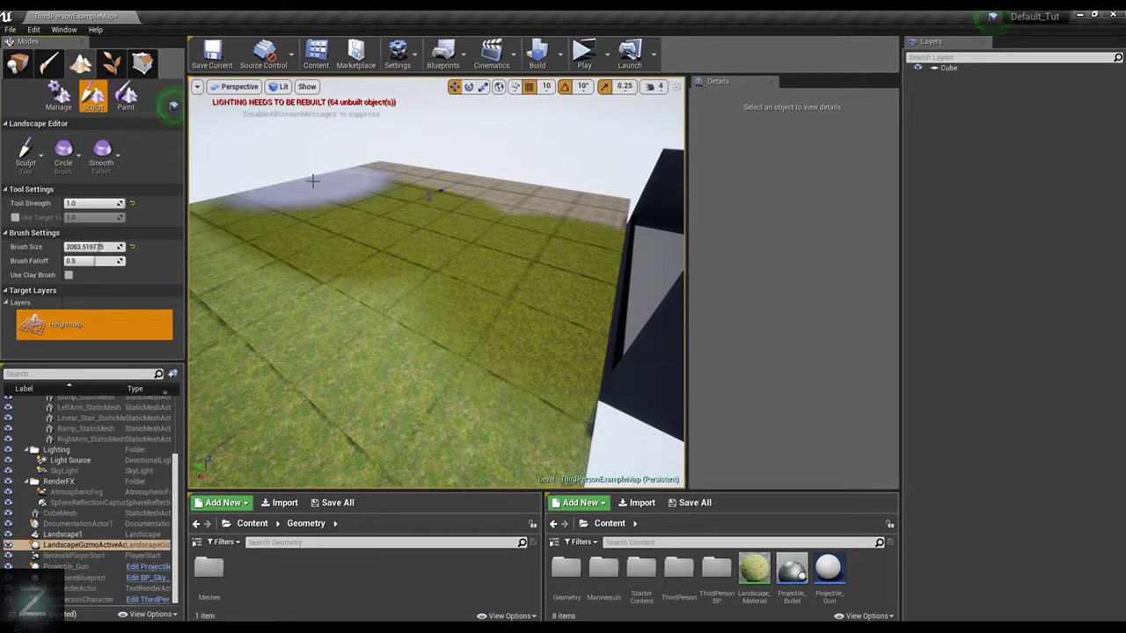
pyautogui.click(126, 95)
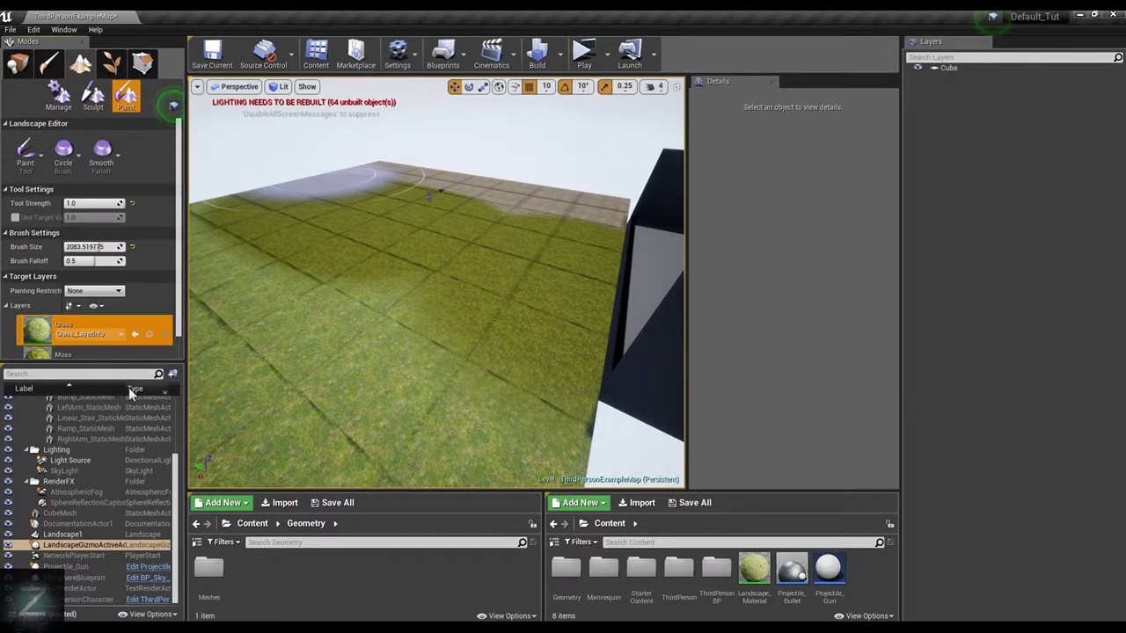
pyautogui.scroll(-2, 93, 334)
pyautogui.click(83, 341)
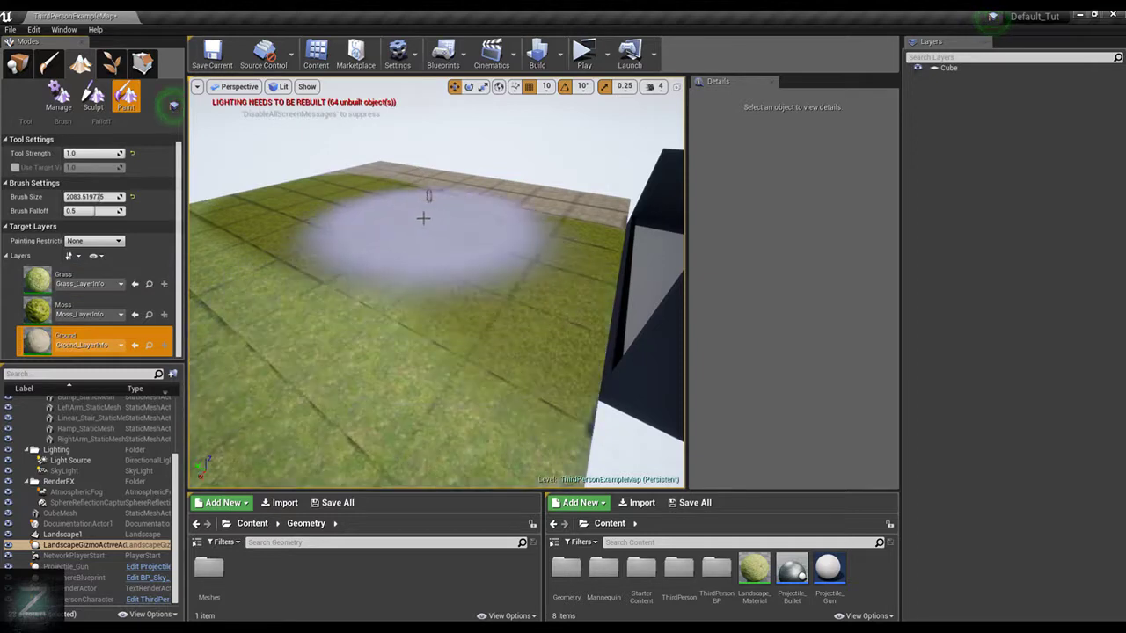
pyautogui.moveTo(226, 214)
pyautogui.mouseDown()
pyautogui.moveTo(443, 375)
pyautogui.moveTo(410, 267)
pyautogui.moveTo(208, 232)
pyautogui.moveTo(312, 188)
pyautogui.mouseUp()
pyautogui.moveTo(313, 187); pyautogui.dragTo(211, 189, button='right')
pyautogui.moveTo(440, 201); pyautogui.dragTo(417, 295)
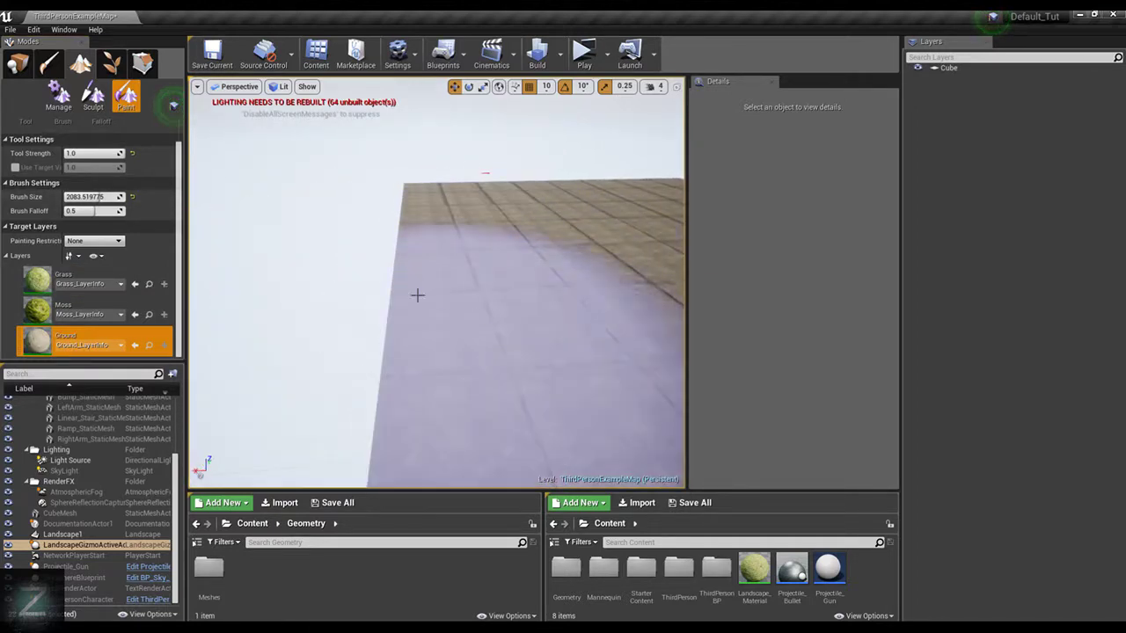
pyautogui.moveTo(418, 295); pyautogui.dragTo(559, 306, button='right')
pyautogui.moveTo(462, 176); pyautogui.dragTo(379, 167, button='right')
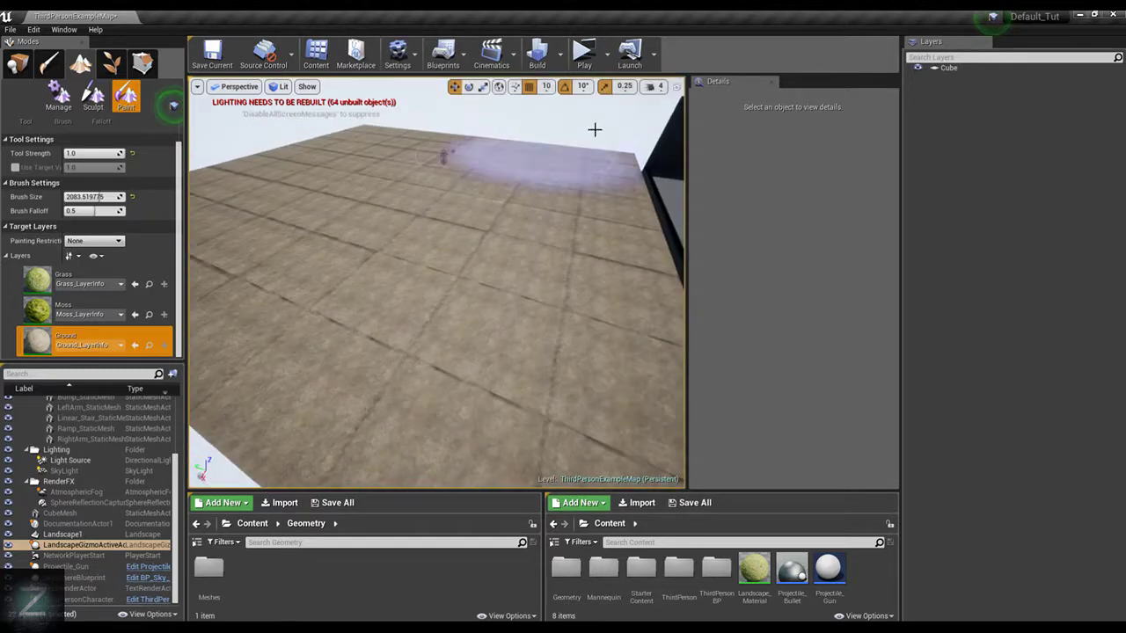
# Start a lighting-only build of the level
pyautogui.click(556, 55)
pyautogui.moveTo(633, 104)
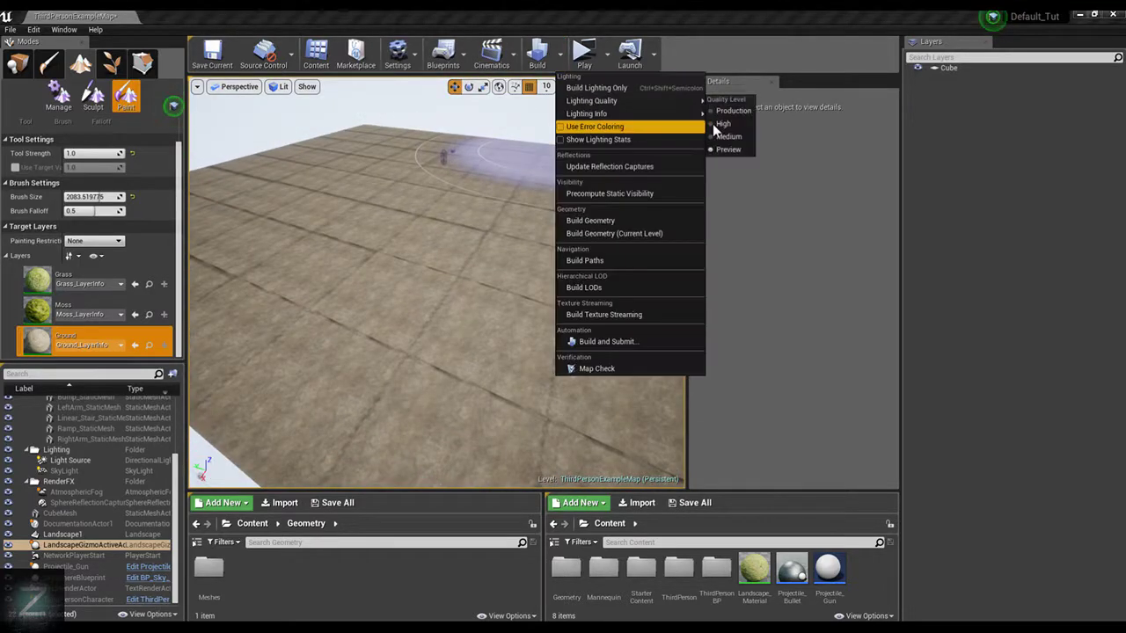
pyautogui.click(646, 94)
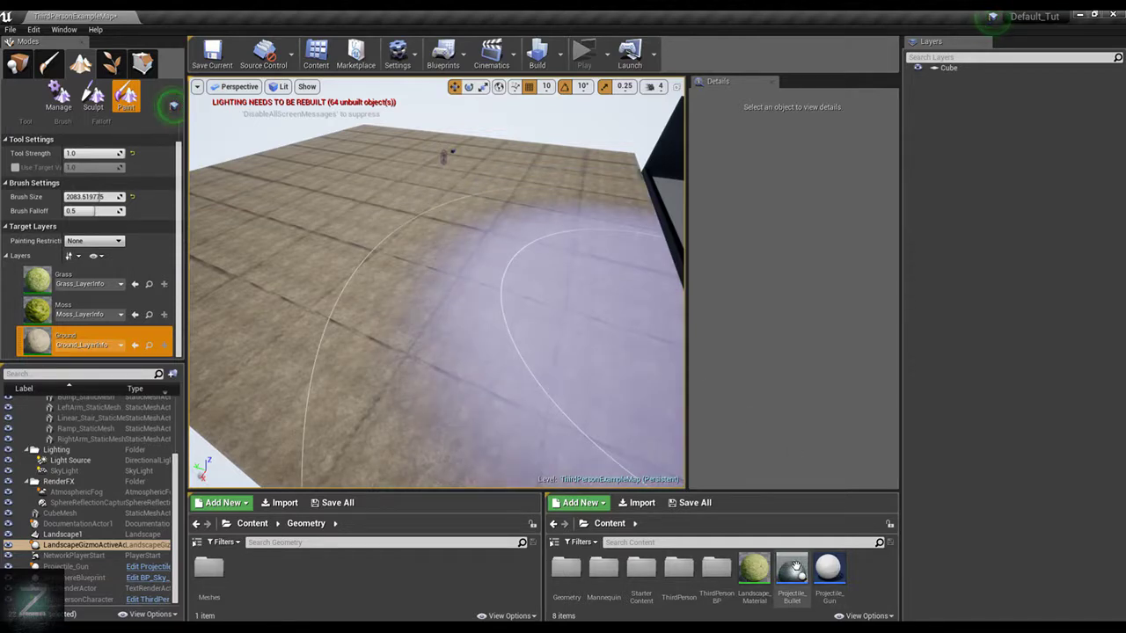
# Place a second Projectile_Gun actor over the middle of the landscape and rotate it about 180° around its Z axis
pyautogui.click(607, 321)
pyautogui.scroll(-5, 607, 322)
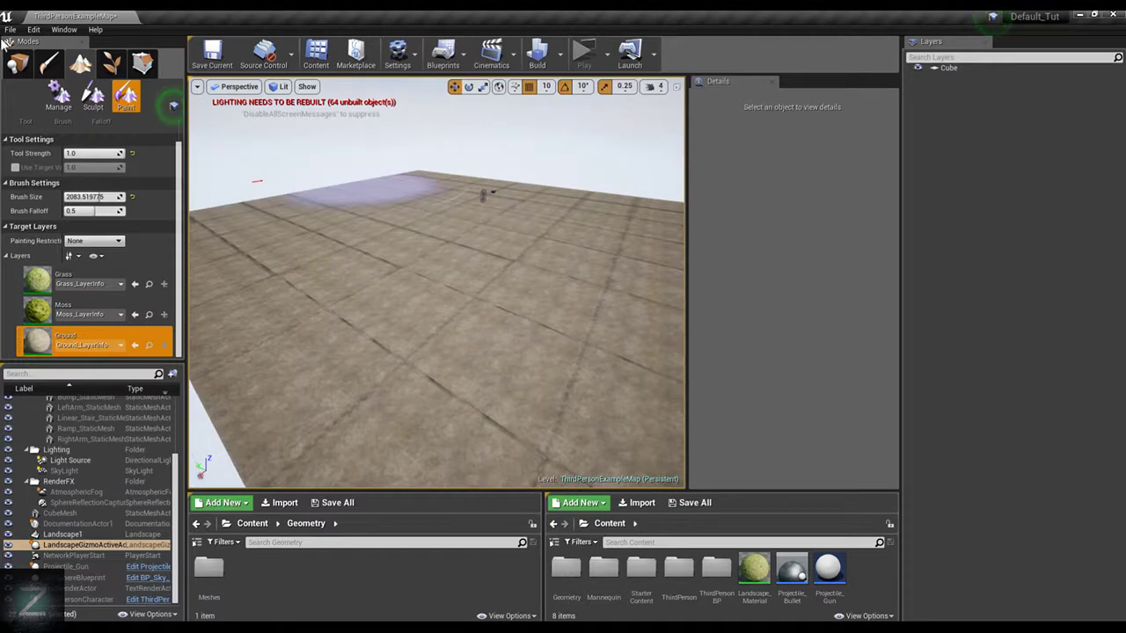
pyautogui.click(18, 63)
pyautogui.moveTo(794, 572); pyautogui.dragTo(458, 328)
pyautogui.press('Delete')
pyautogui.moveTo(828, 572); pyautogui.dragTo(431, 145)
pyautogui.press('e')
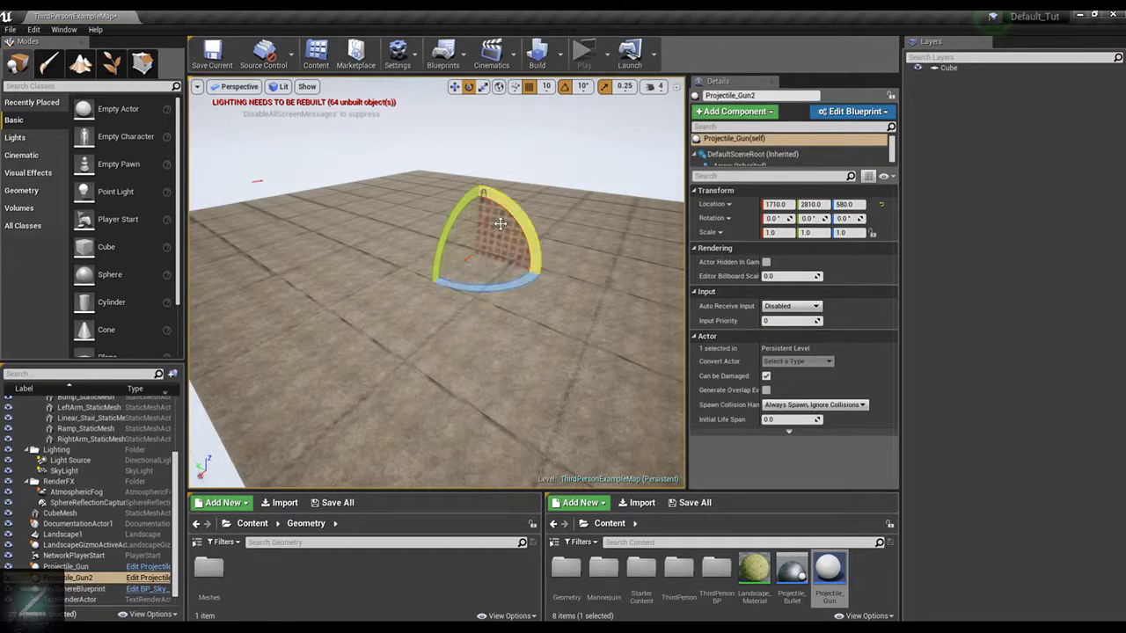
pyautogui.moveTo(495, 288); pyautogui.dragTo(537, 231)
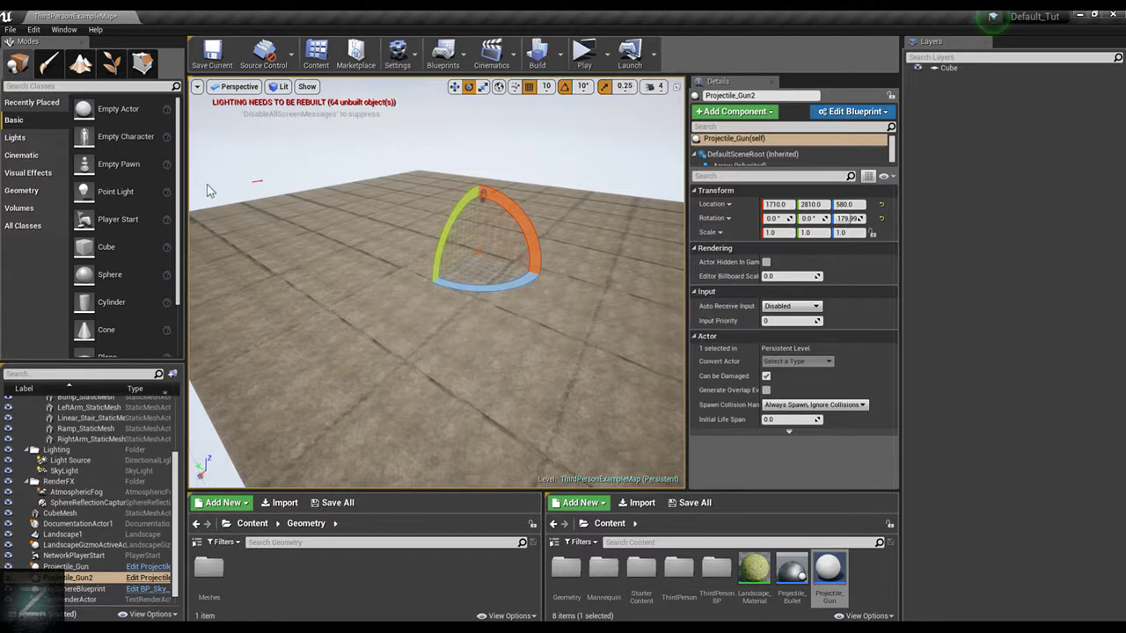
# Play the level, run and jump the character around among the fired projectiles to test them, and end the session
pyautogui.click(585, 58)
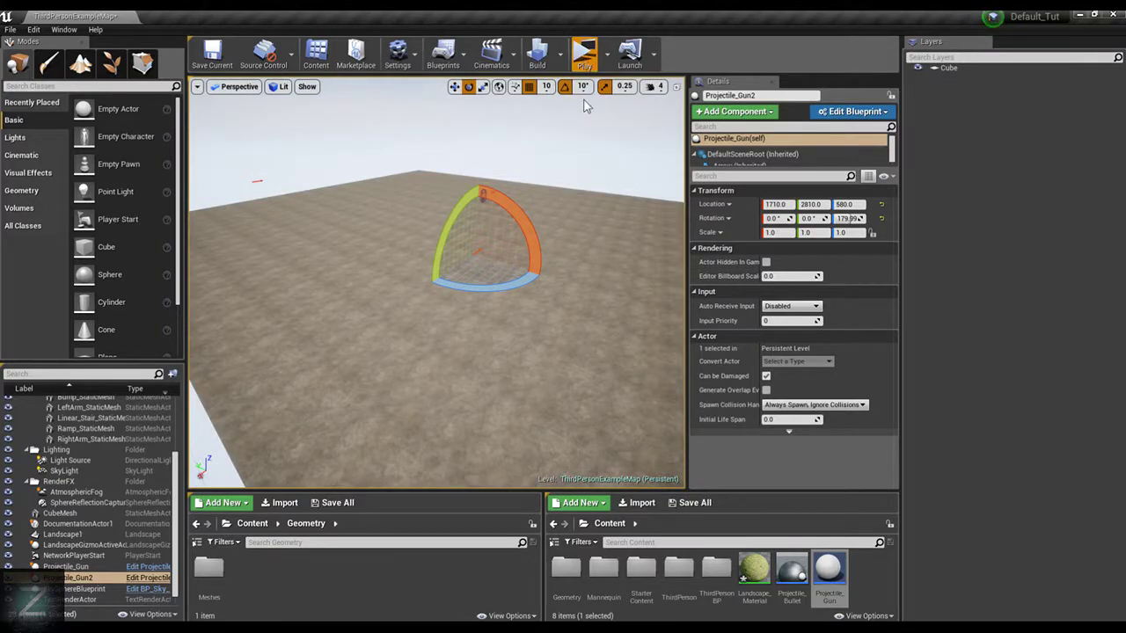
pyautogui.press('w')
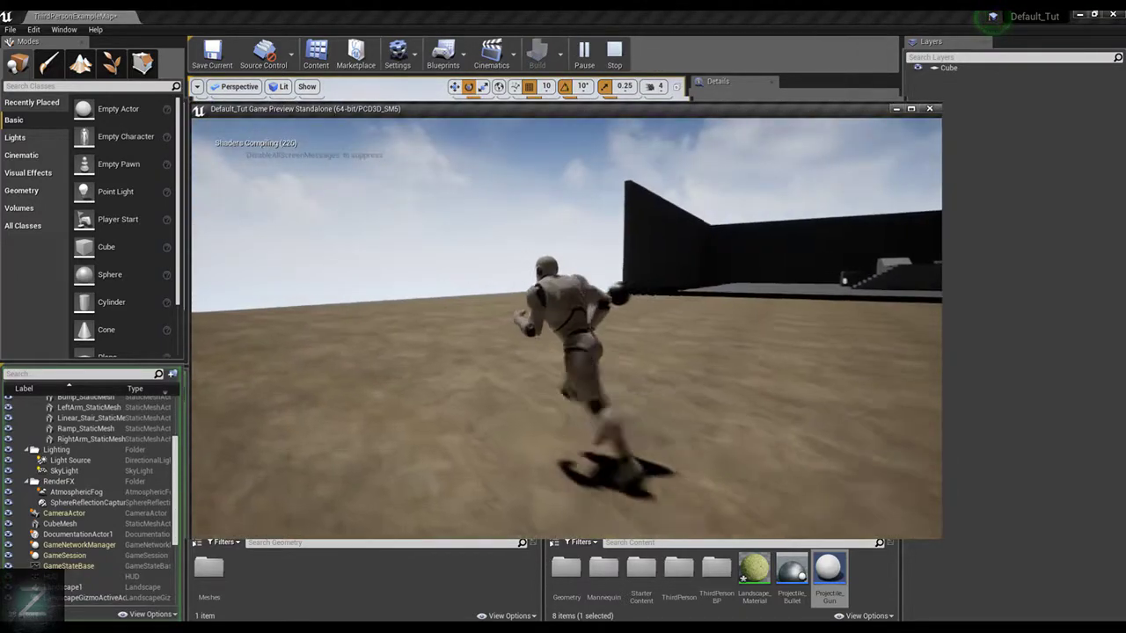
pyautogui.press('a')
pyautogui.press('w')
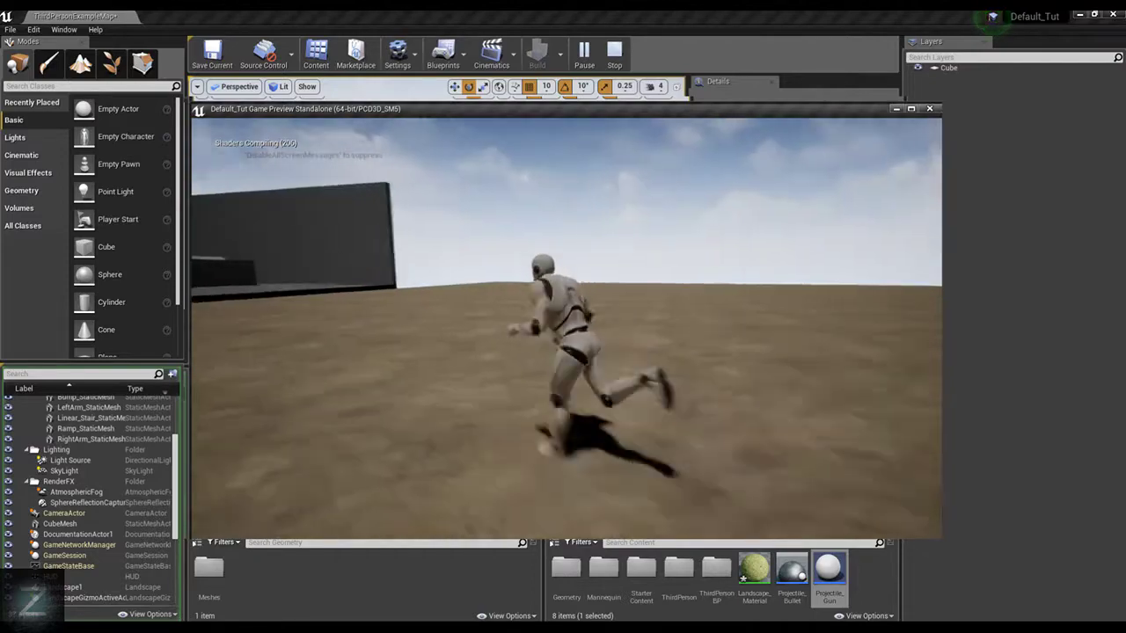
pyautogui.press('w')
pyautogui.press('space')
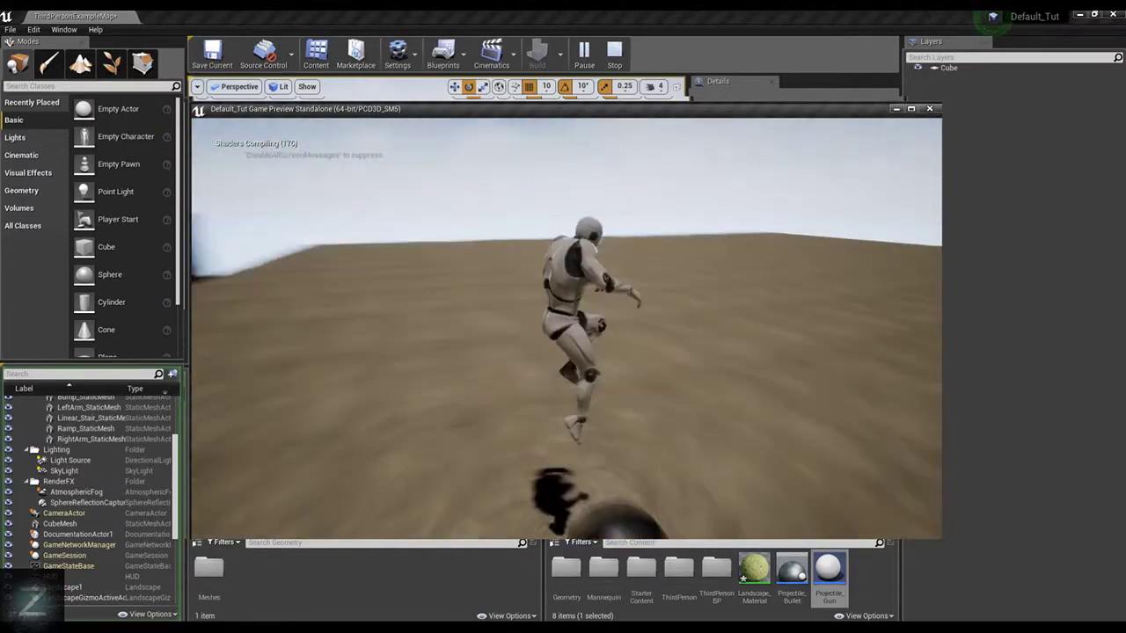
pyautogui.press('w')
pyautogui.press('w')
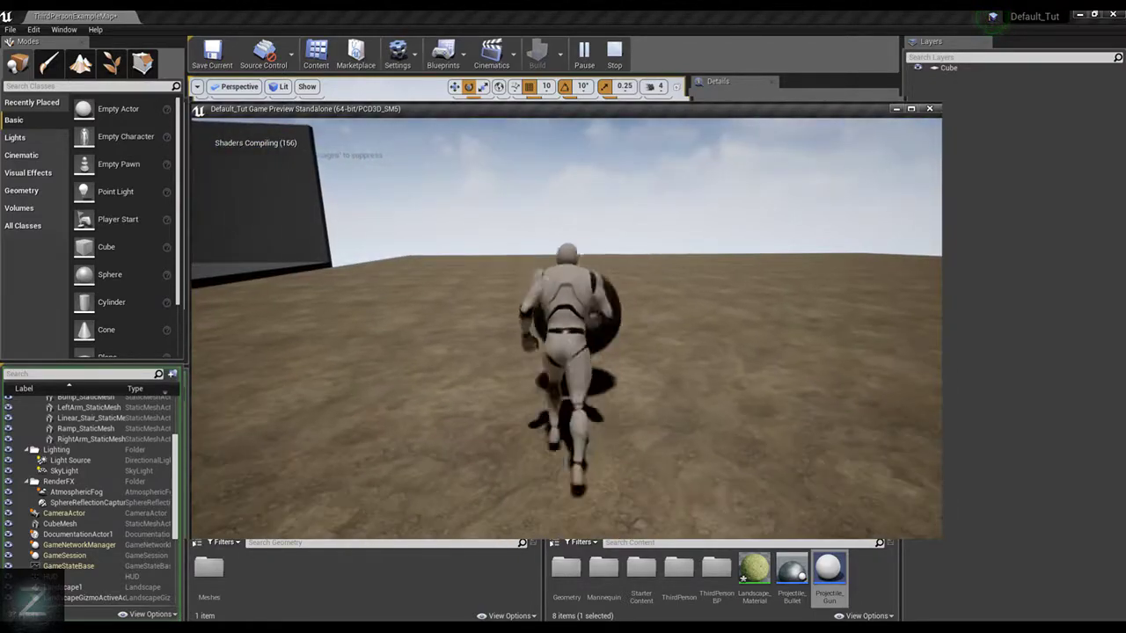
pyautogui.press('w')
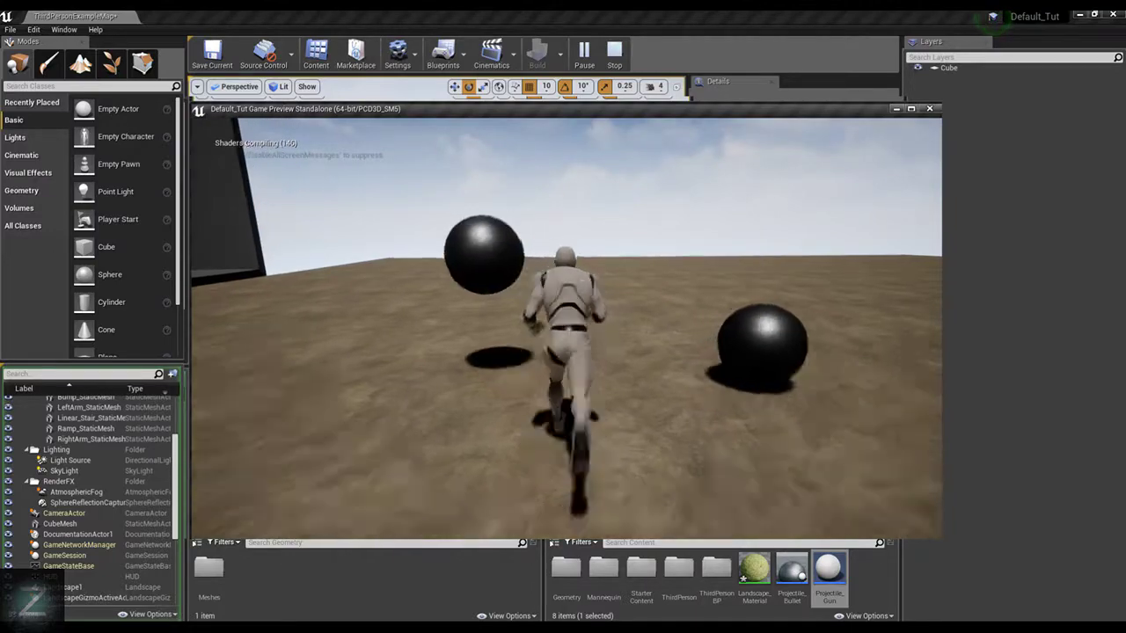
pyautogui.press('w')
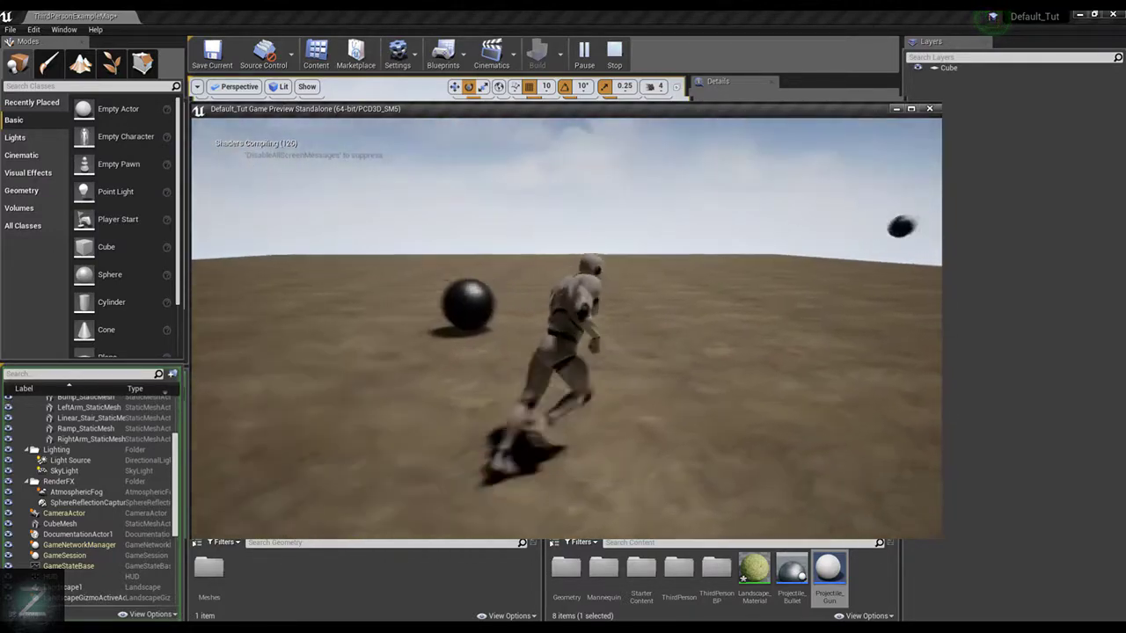
pyautogui.press('s')
pyautogui.press('d')
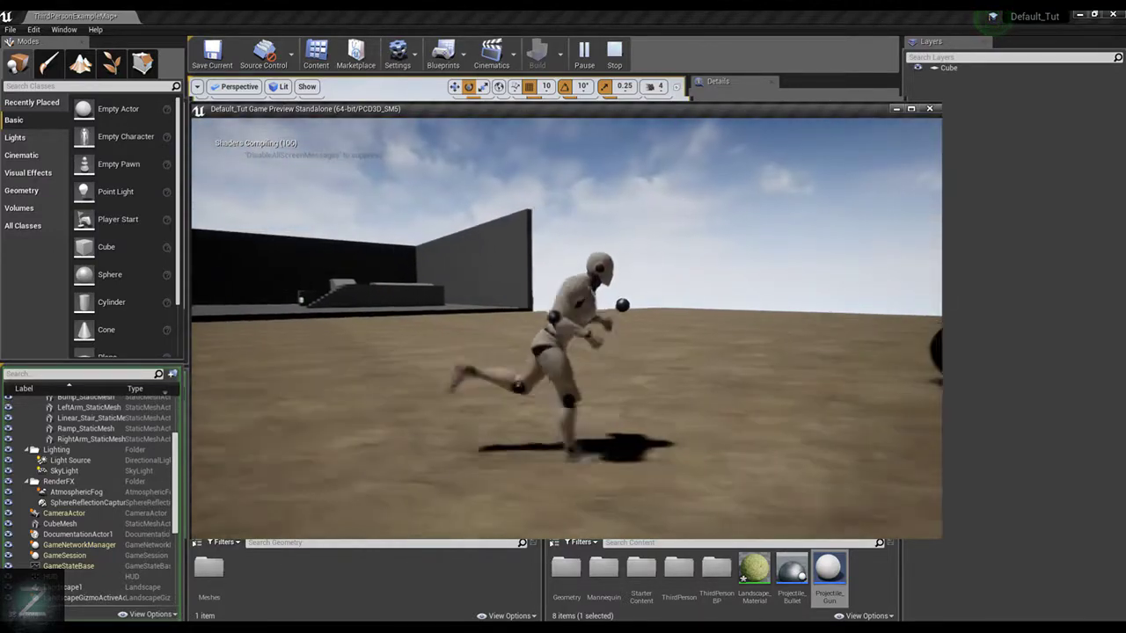
pyautogui.press('w')
pyautogui.press('d')
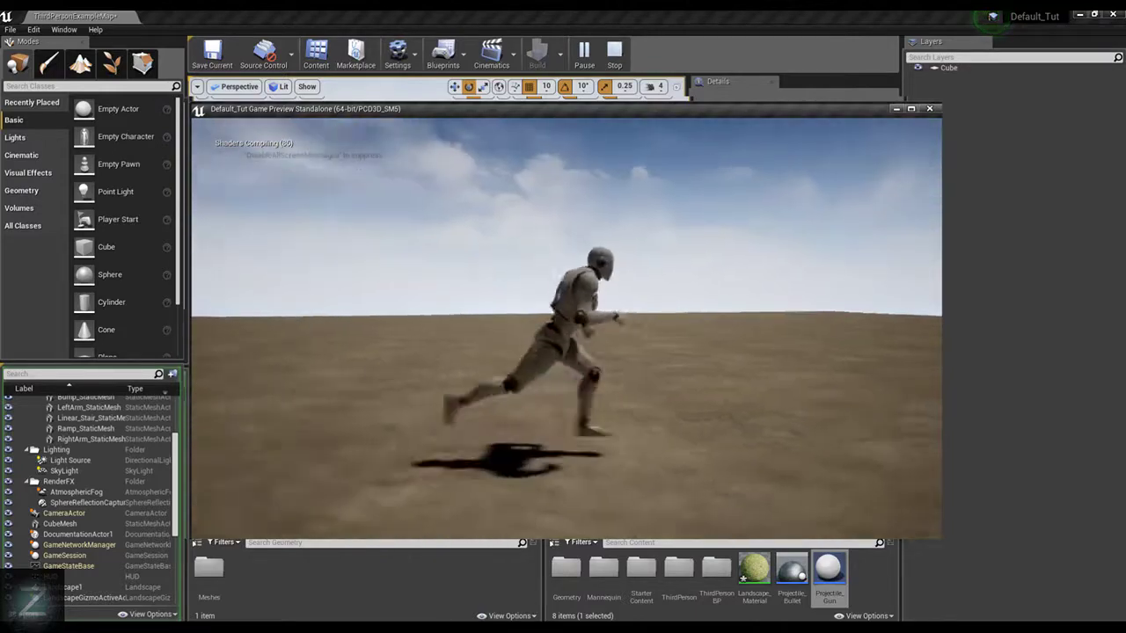
pyautogui.press('w')
pyautogui.press('d')
pyautogui.press('a')
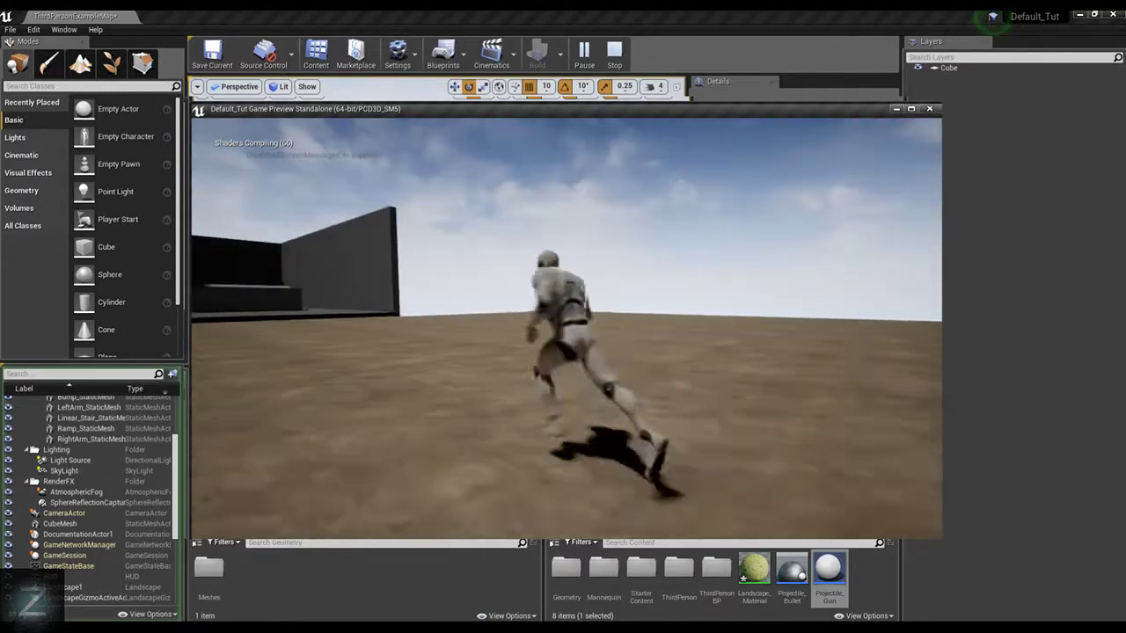
pyautogui.press('Escape')
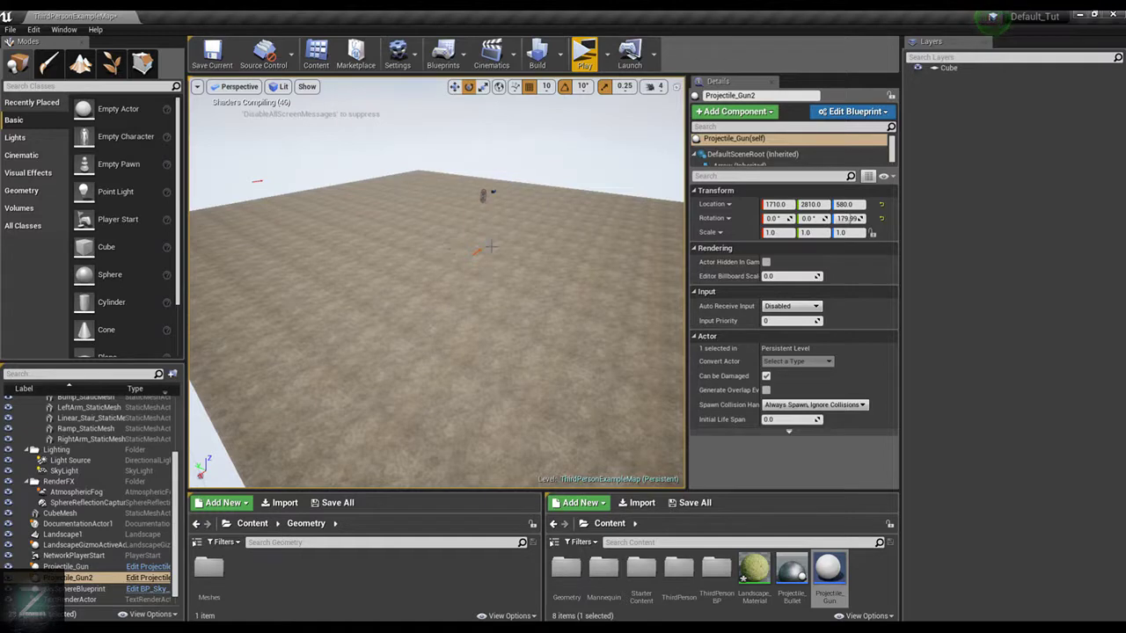
# Delete the second Projectile_Gun actor from the level
pyautogui.click(594, 251)
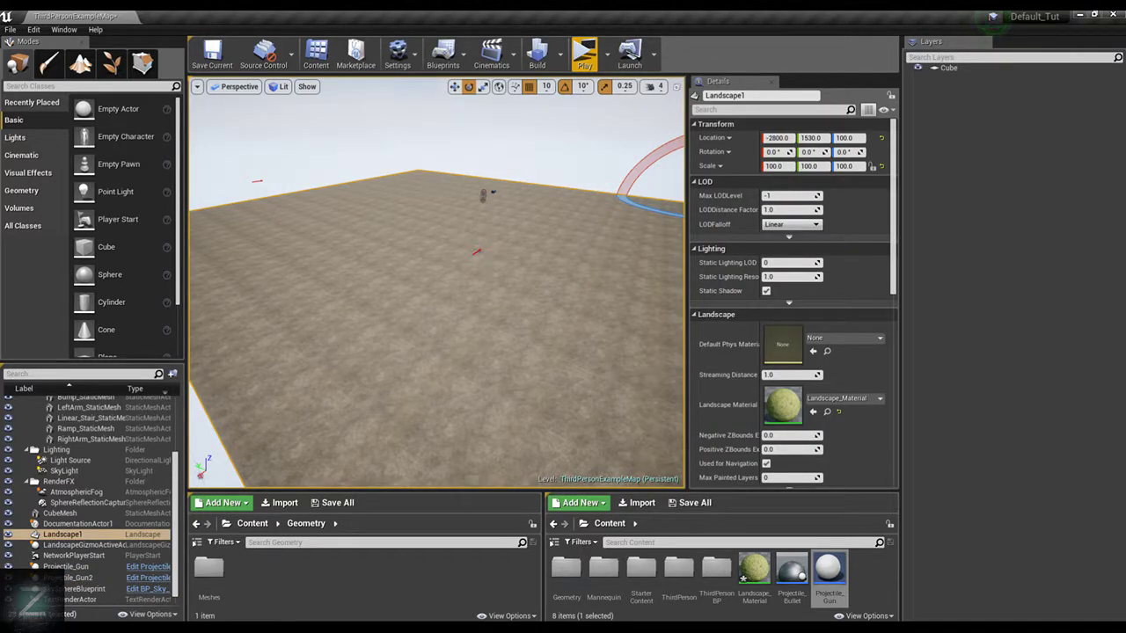
pyautogui.moveTo(600, 181); pyautogui.dragTo(524, 159, button='right')
pyautogui.moveTo(506, 202); pyautogui.dragTo(508, 201, button='right')
pyautogui.moveTo(389, 279); pyautogui.dragTo(388, 279, button='right')
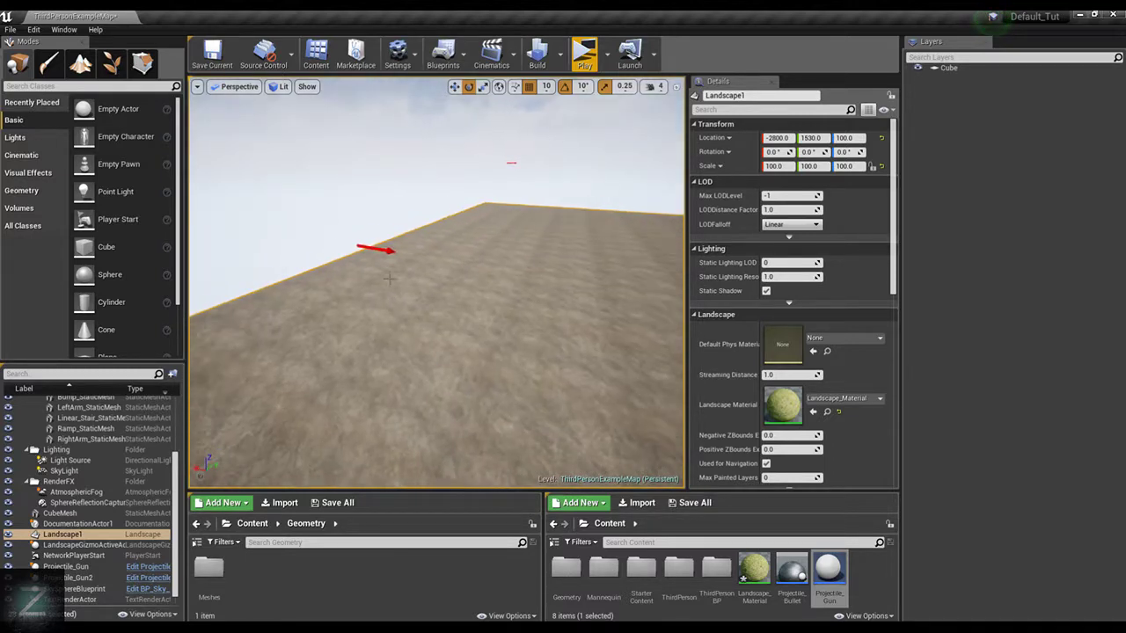
pyautogui.click(388, 245)
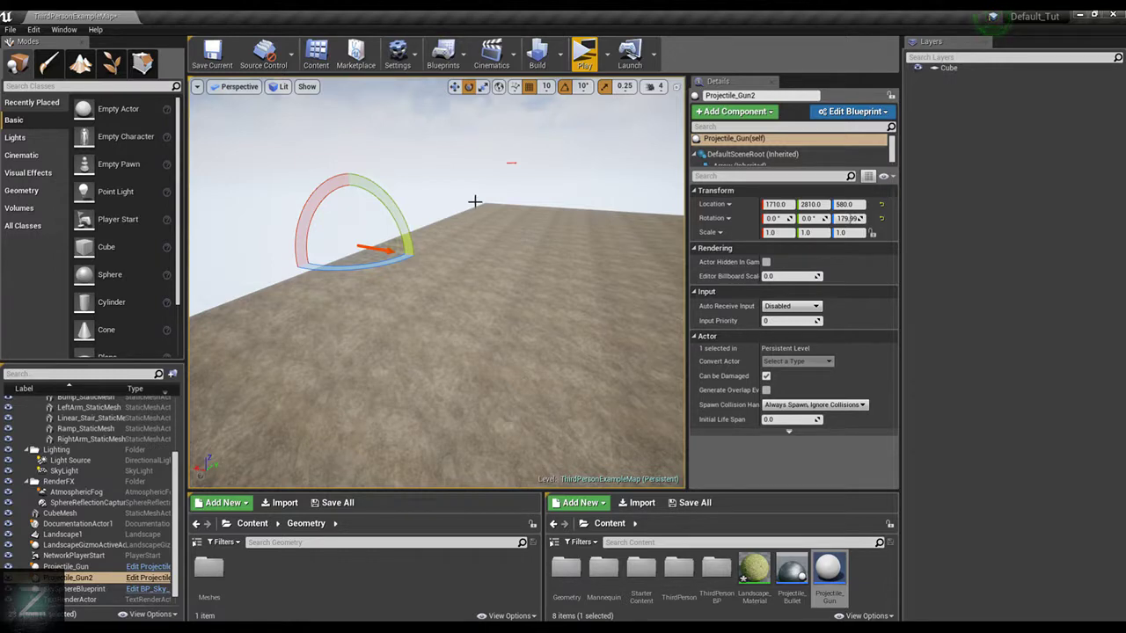
pyautogui.press('Delete')
pyautogui.click(509, 163)
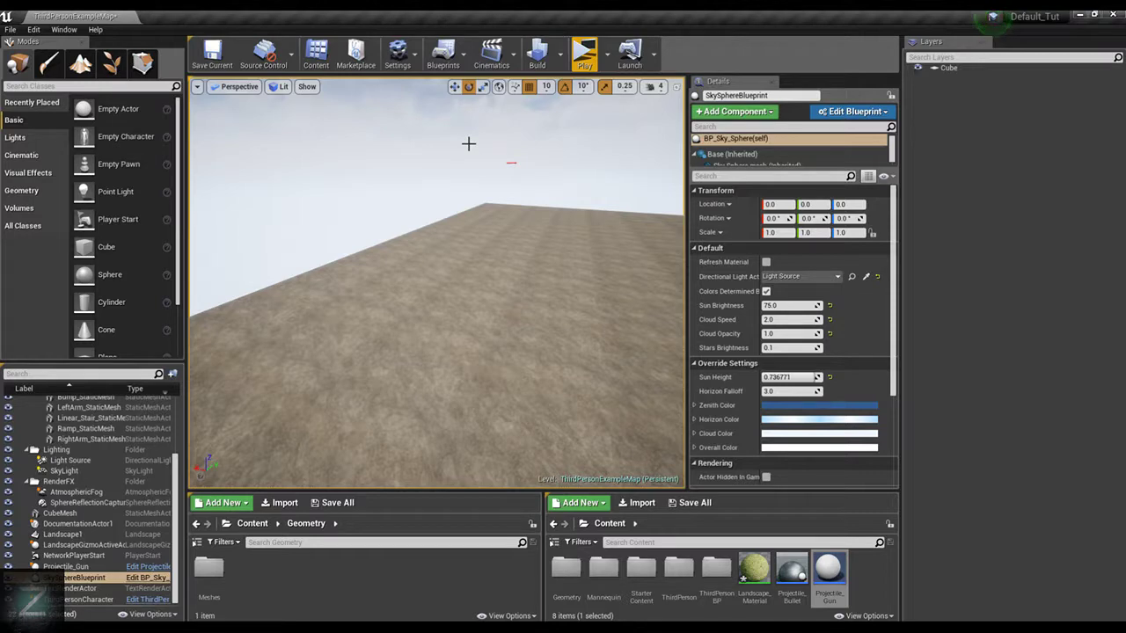
pyautogui.moveTo(467, 143); pyautogui.dragTo(530, 140, button='right')
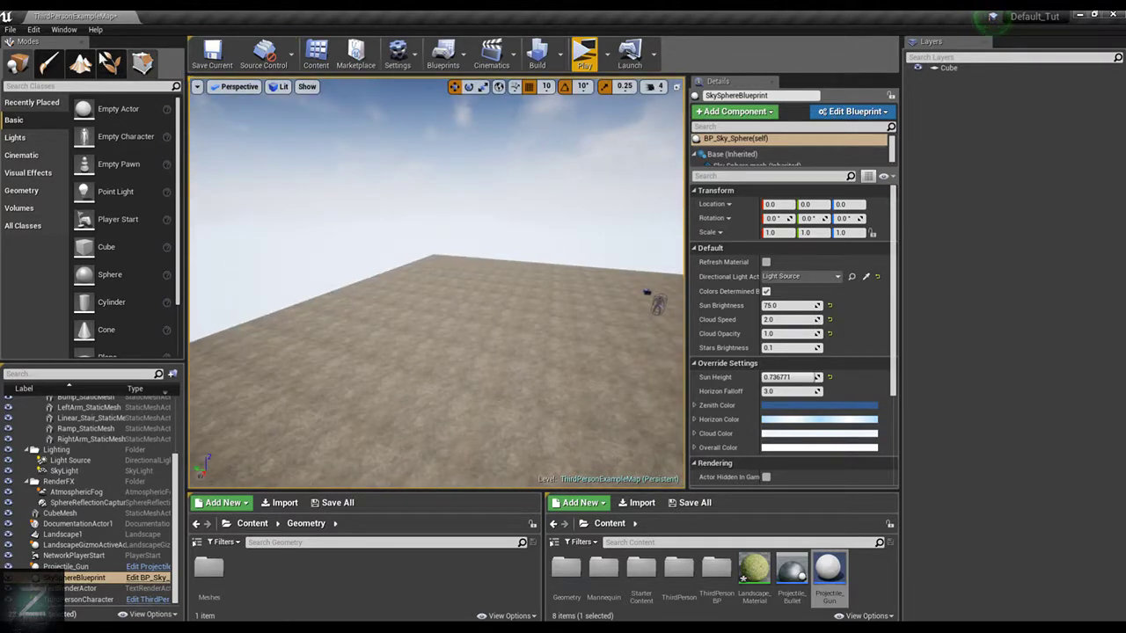
pyautogui.click(50, 63)
pyautogui.click(77, 65)
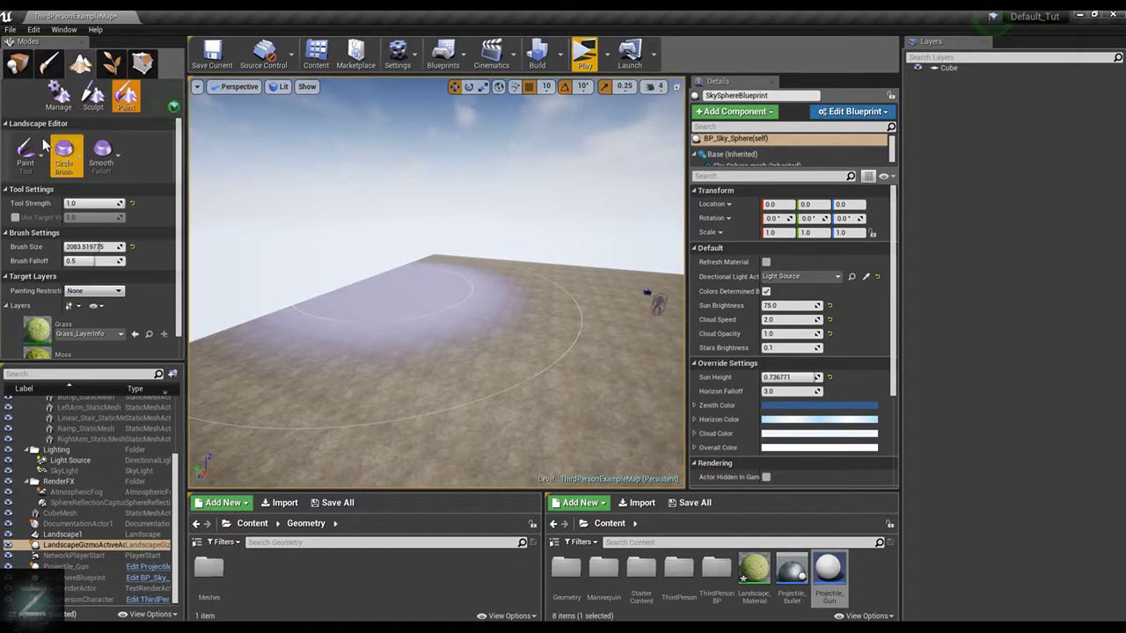
pyautogui.click(32, 65)
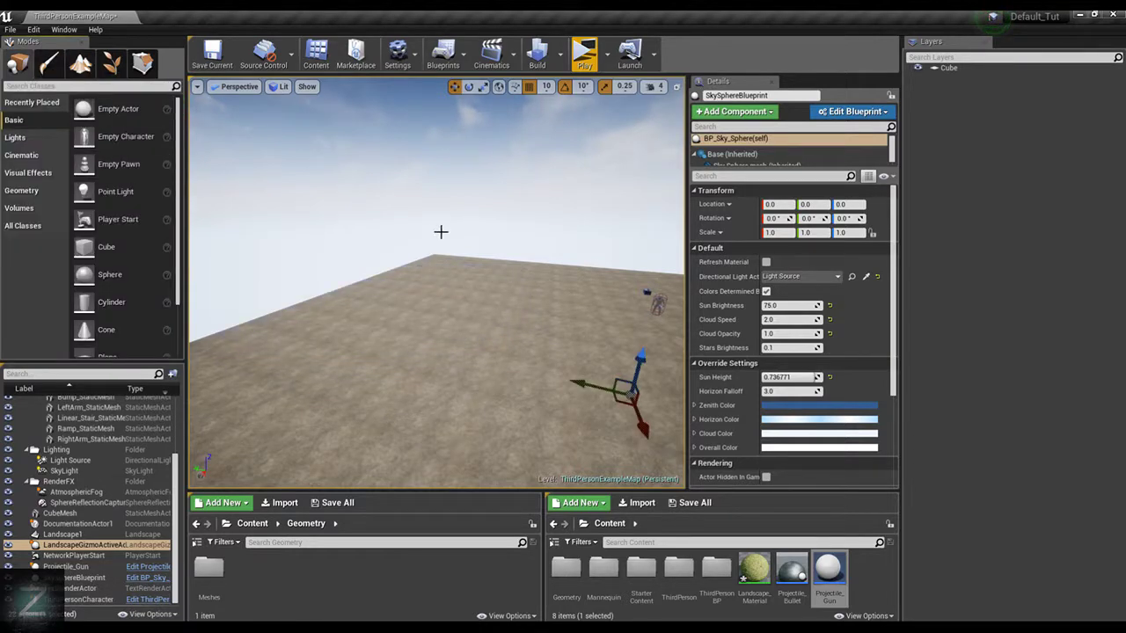
pyautogui.moveTo(440, 231)
pyautogui.mouseDown(button='right')
pyautogui.moveTo(439, 218)
pyautogui.moveTo(453, 244)
pyautogui.mouseUp(button='right')
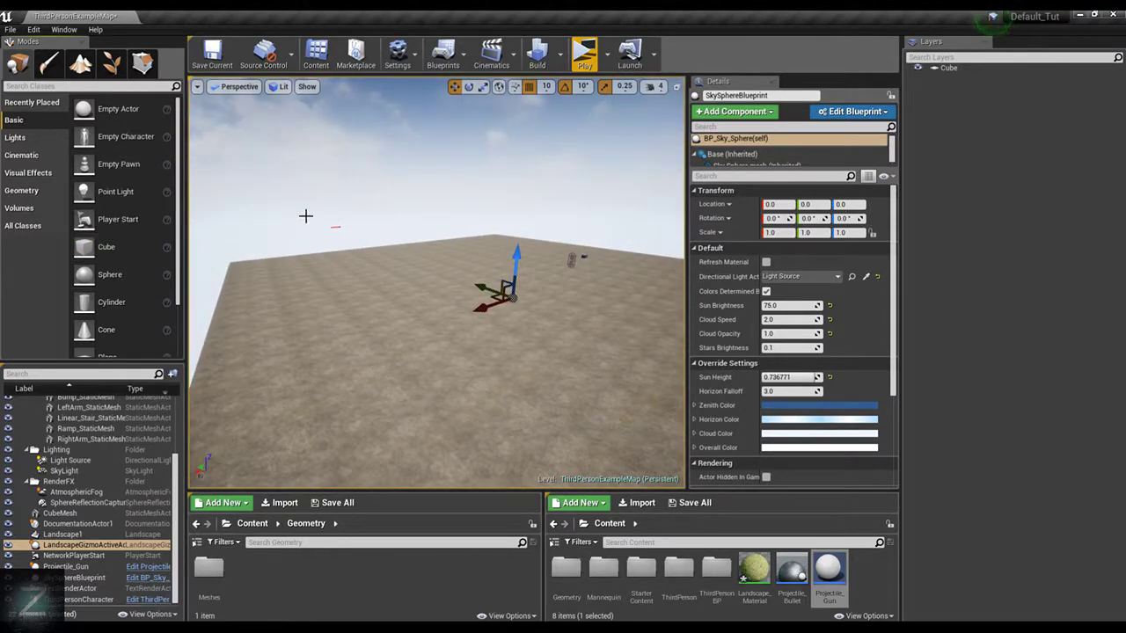
# Place a Cube over the landscape at about X 1840, Y 3210 and drop it onto the ground
pyautogui.moveTo(106, 247); pyautogui.dragTo(458, 290)
pyautogui.moveTo(458, 290); pyautogui.dragTo(458, 291, button='right')
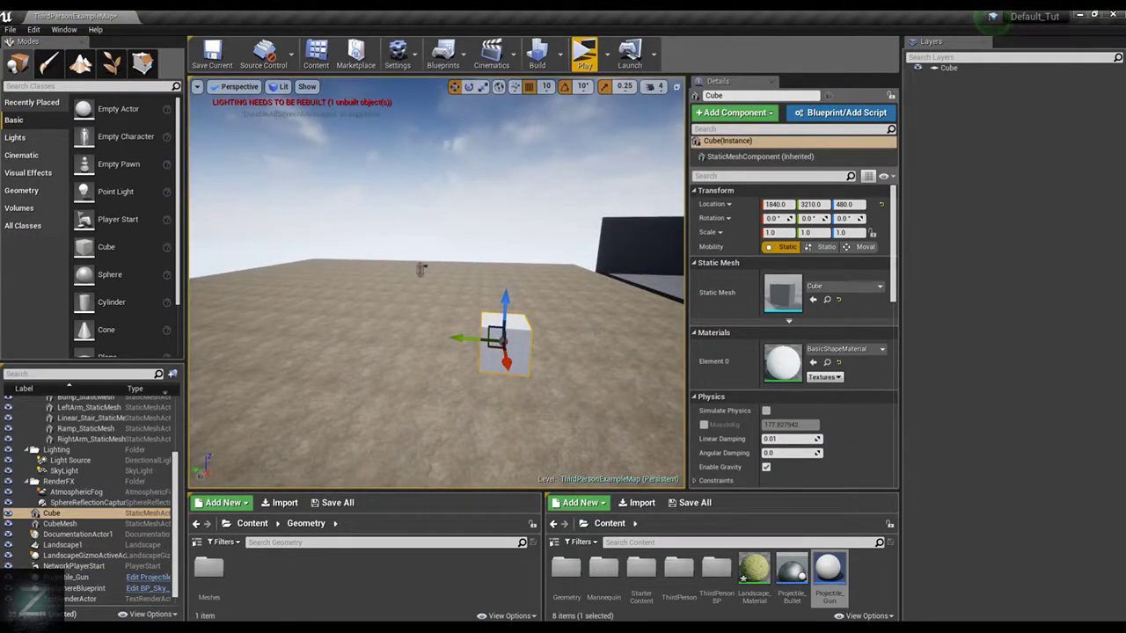
pyautogui.press('End')
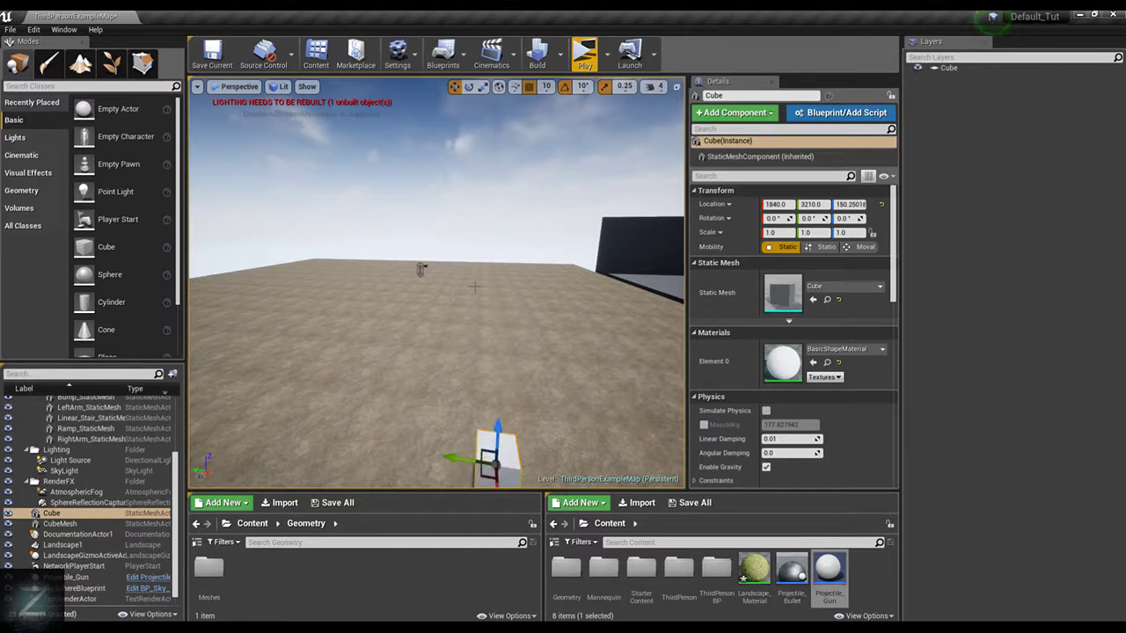
# Try Y scale values of 0.2 and 50 on the new cube
pyautogui.write('0.2')
pyautogui.press('Return')
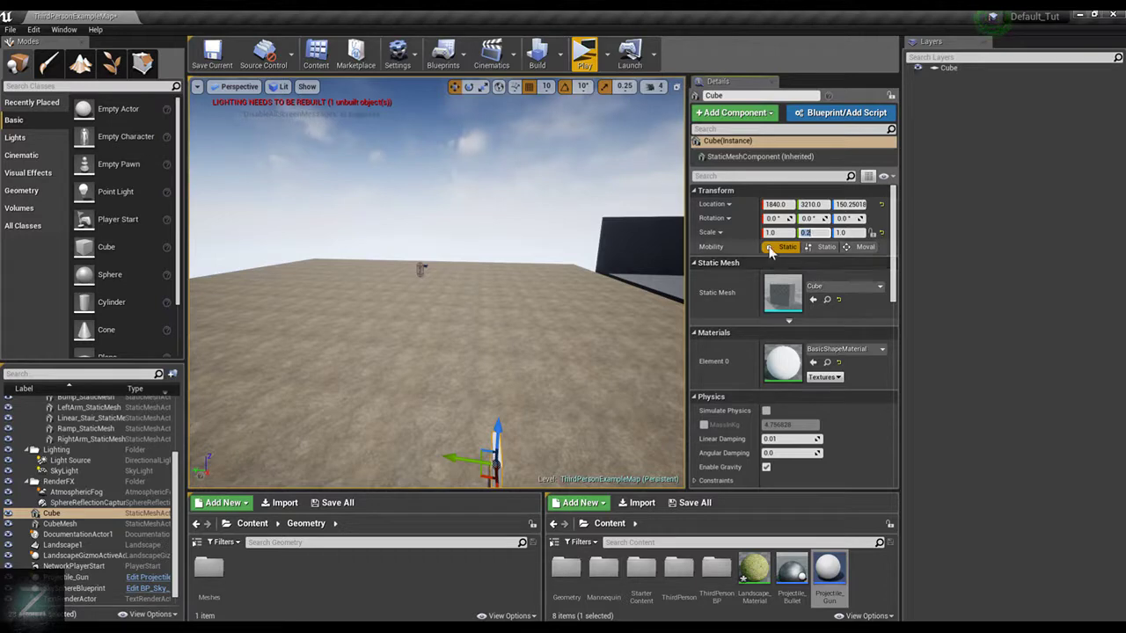
pyautogui.write('50')
pyautogui.press('Return')
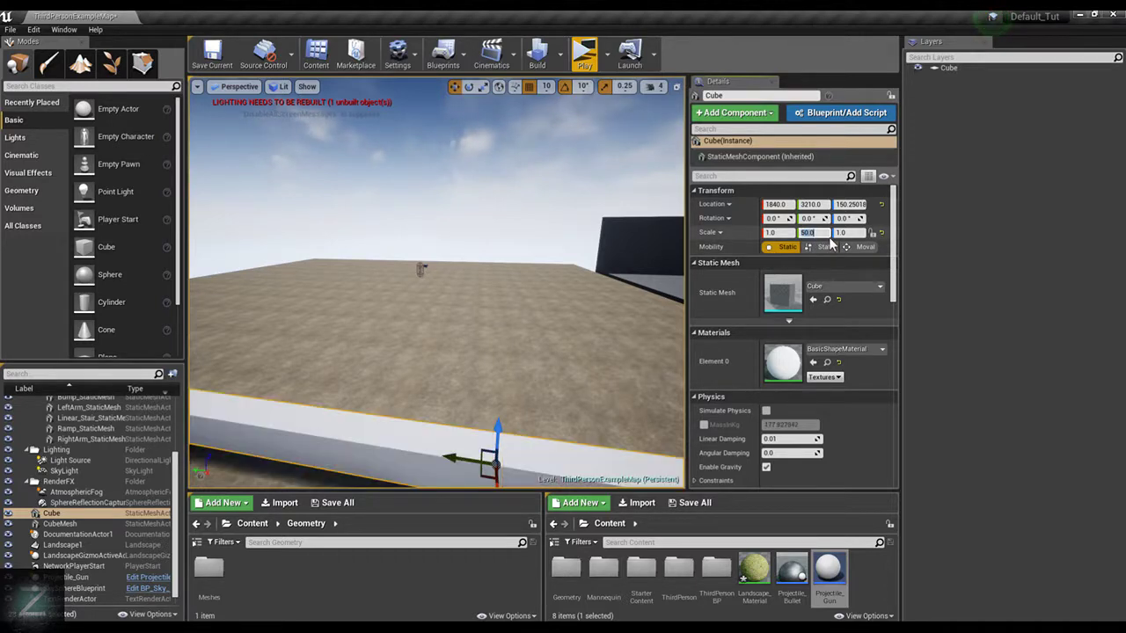
# Set the cube's Y scale to 25
pyautogui.moveTo(553, 195); pyautogui.dragTo(466, 220, button='right')
pyautogui.moveTo(537, 180); pyautogui.dragTo(635, 191, button='right')
pyautogui.click(813, 233)
pyautogui.write('25')
pyautogui.press('Return')
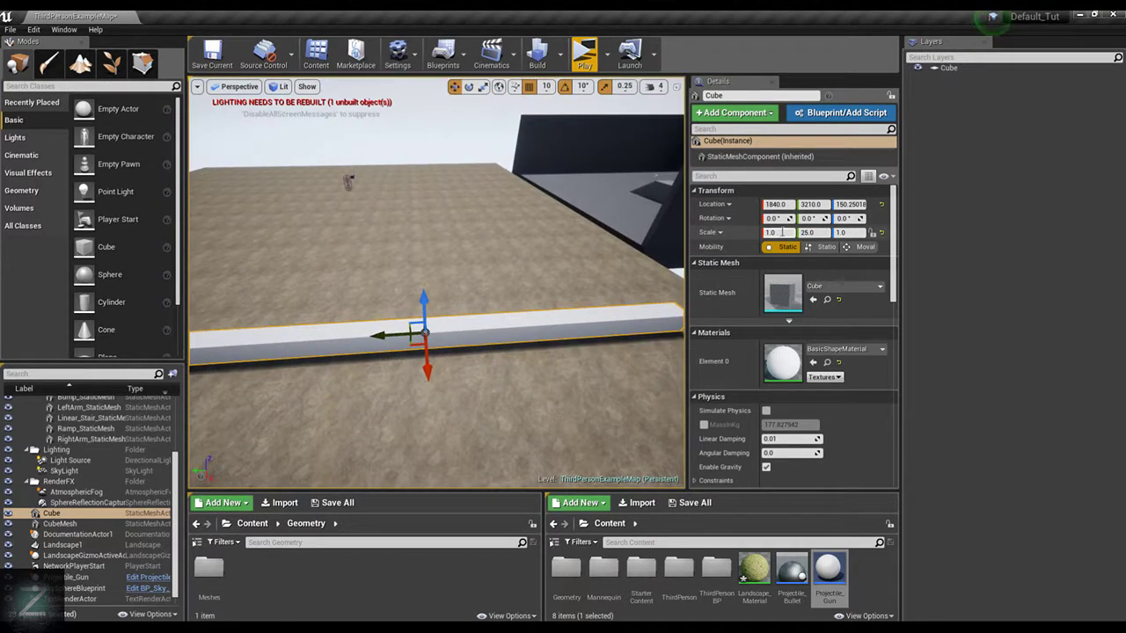
# Try an X scale of 25 on the cube
pyautogui.click(792, 234)
pyautogui.write('25')
pyautogui.press('Return')
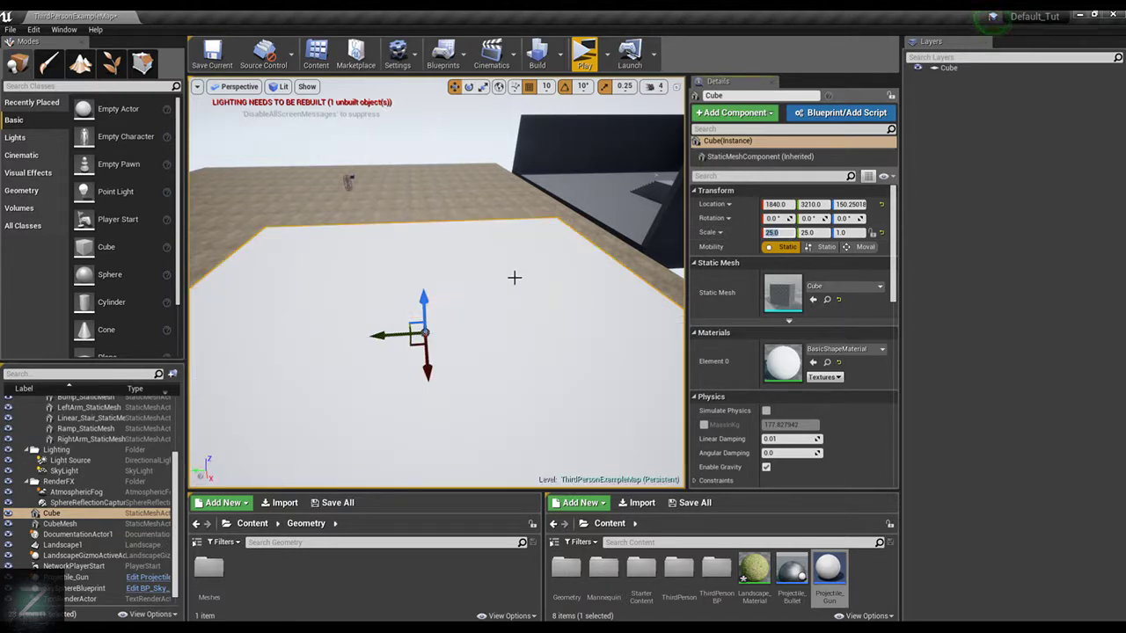
# Set the cube's X scale to 17.5
pyautogui.moveTo(576, 253); pyautogui.dragTo(520, 252, button='right')
pyautogui.click(791, 233)
pyautogui.write('1')
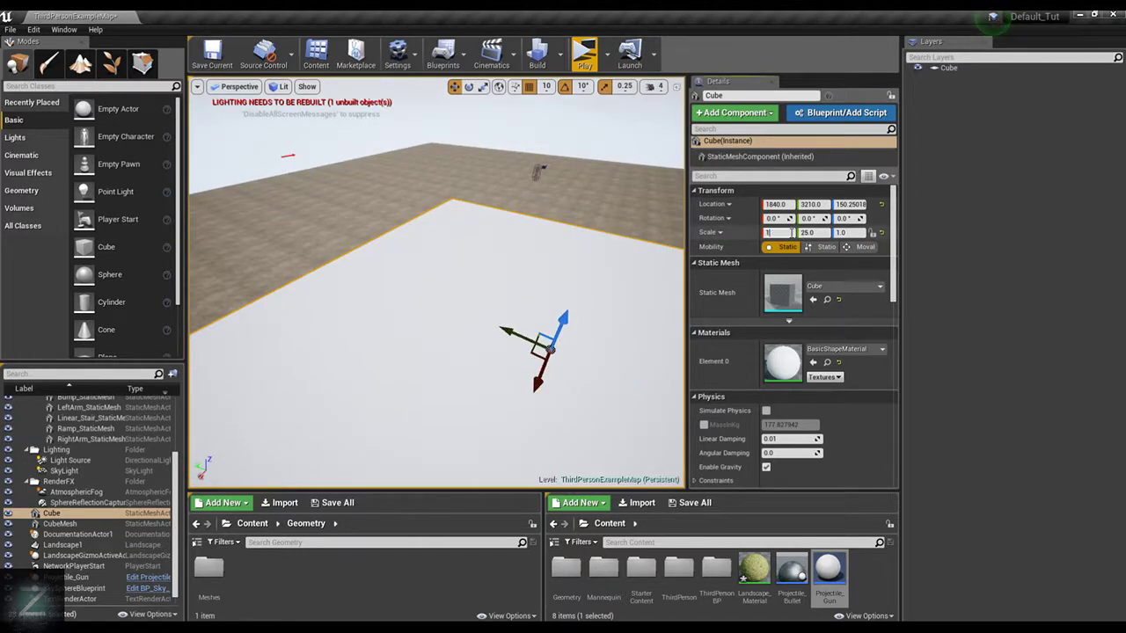
pyautogui.write('7.5')
pyautogui.press('Return')
# Try Z scale values of 0.56 and 0.5 on the cube and drop it onto the landscape
pyautogui.moveTo(459, 256); pyautogui.dragTo(528, 257, button='right')
pyautogui.moveTo(471, 336); pyautogui.dragTo(411, 333, button='right')
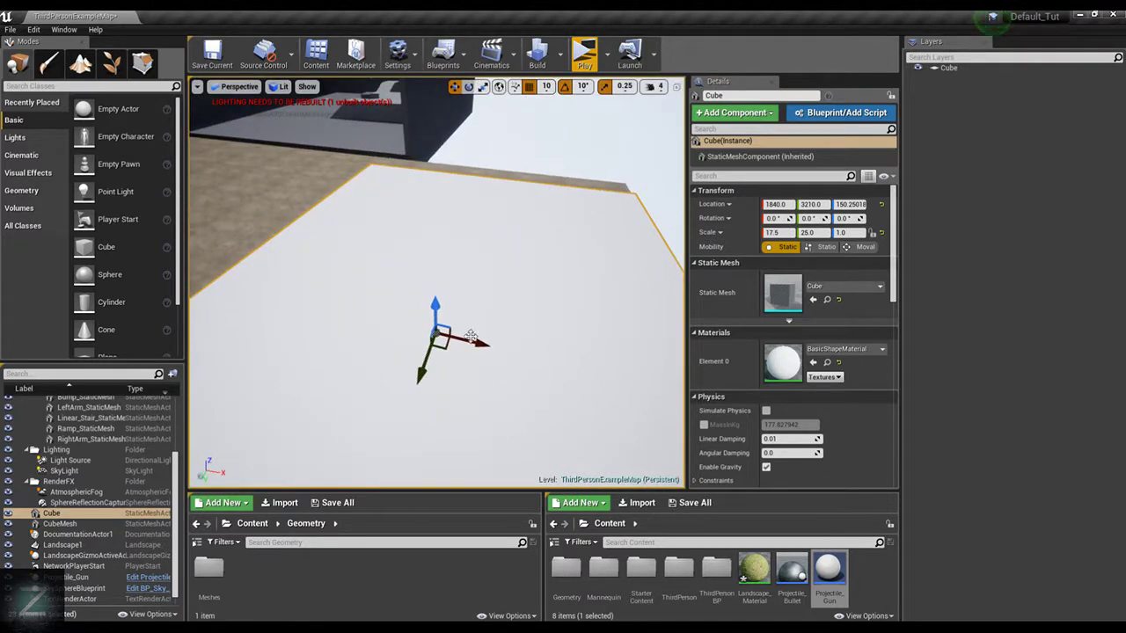
pyautogui.moveTo(611, 283); pyautogui.dragTo(525, 236, button='right')
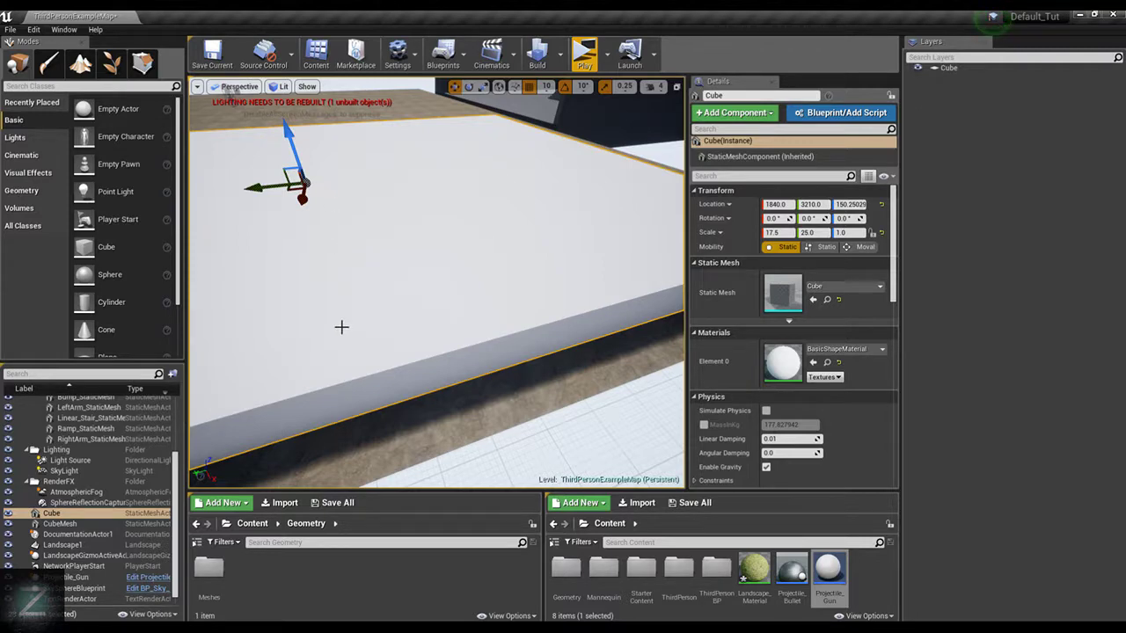
pyautogui.moveTo(574, 221); pyautogui.dragTo(617, 166, button='right')
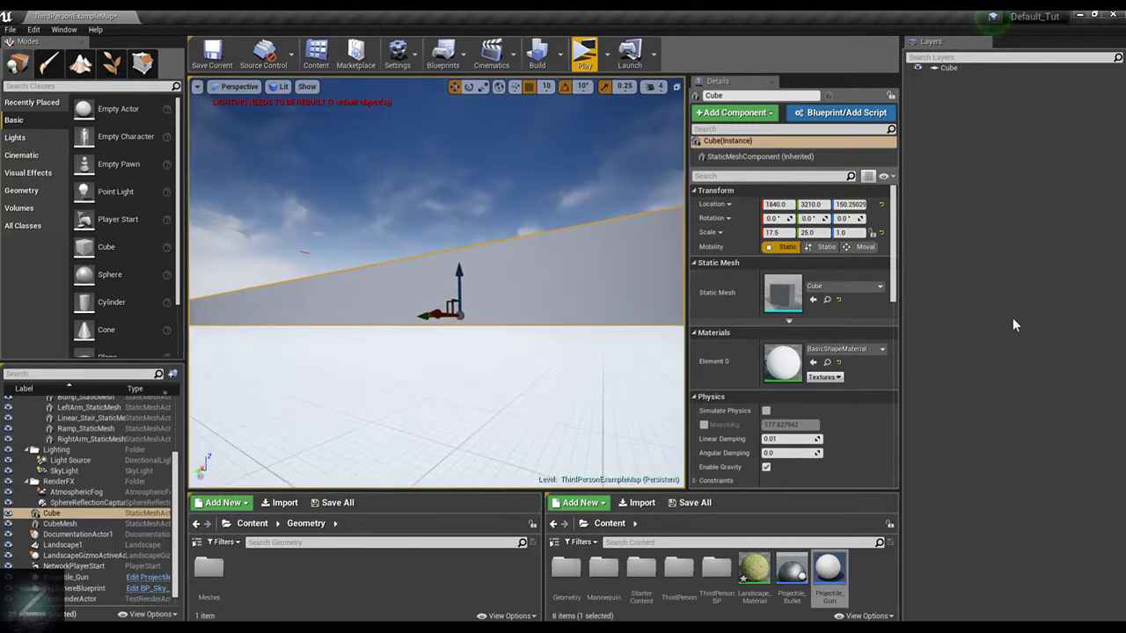
pyautogui.click(851, 232)
pyautogui.write('0.56')
pyautogui.press('Return')
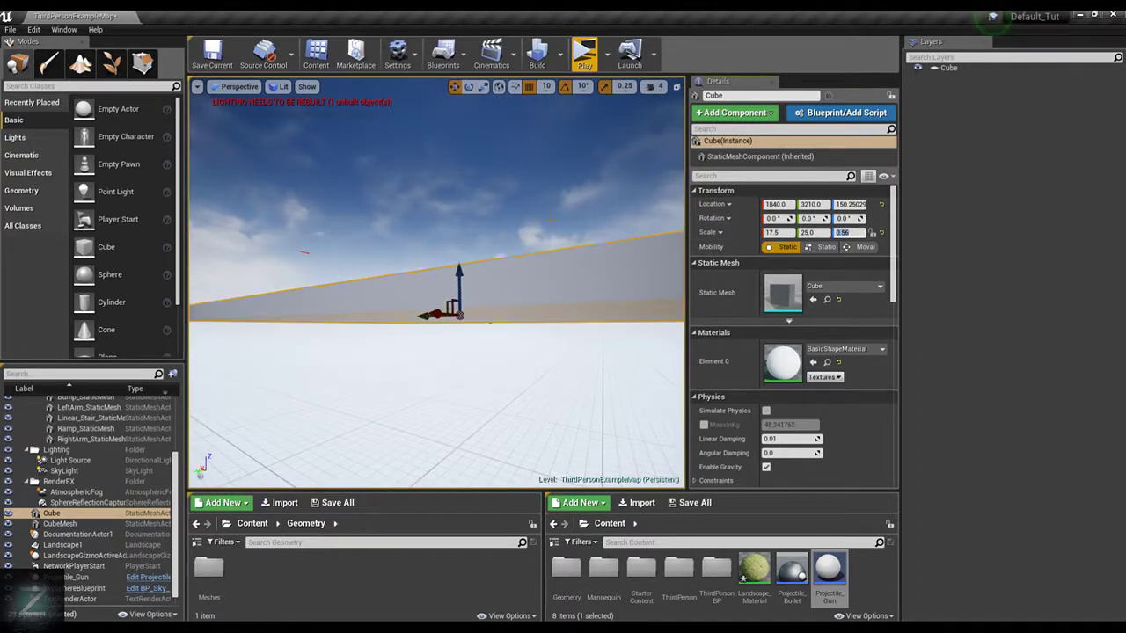
pyautogui.moveTo(646, 246); pyautogui.dragTo(653, 226, button='right')
pyautogui.click(853, 233)
pyautogui.write('0.5')
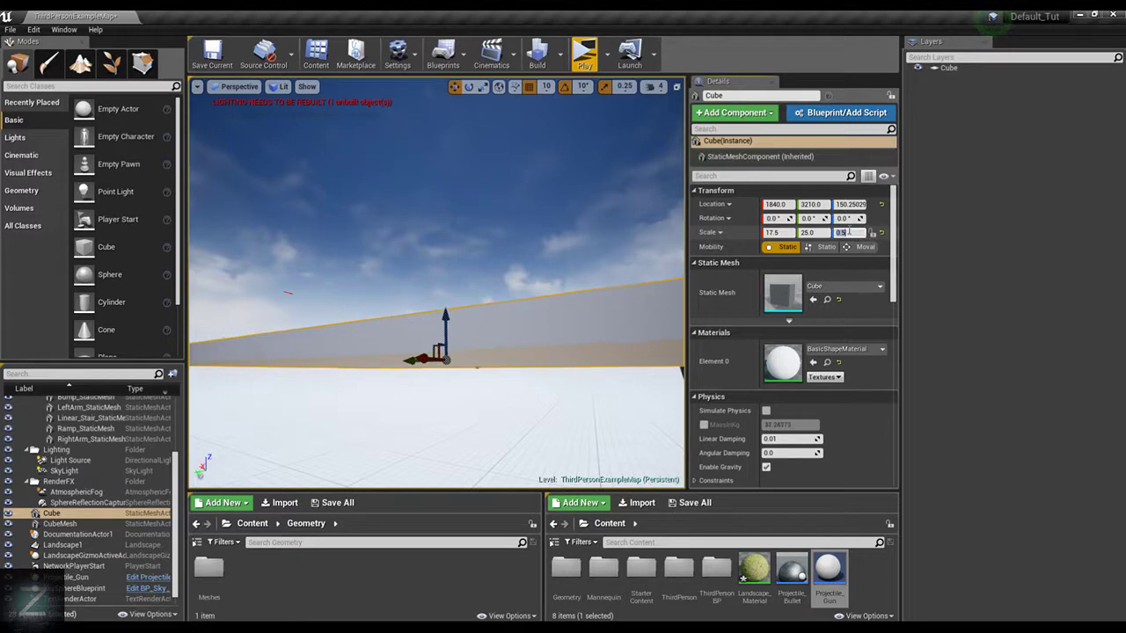
pyautogui.moveTo(527, 218); pyautogui.dragTo(537, 329, button='right')
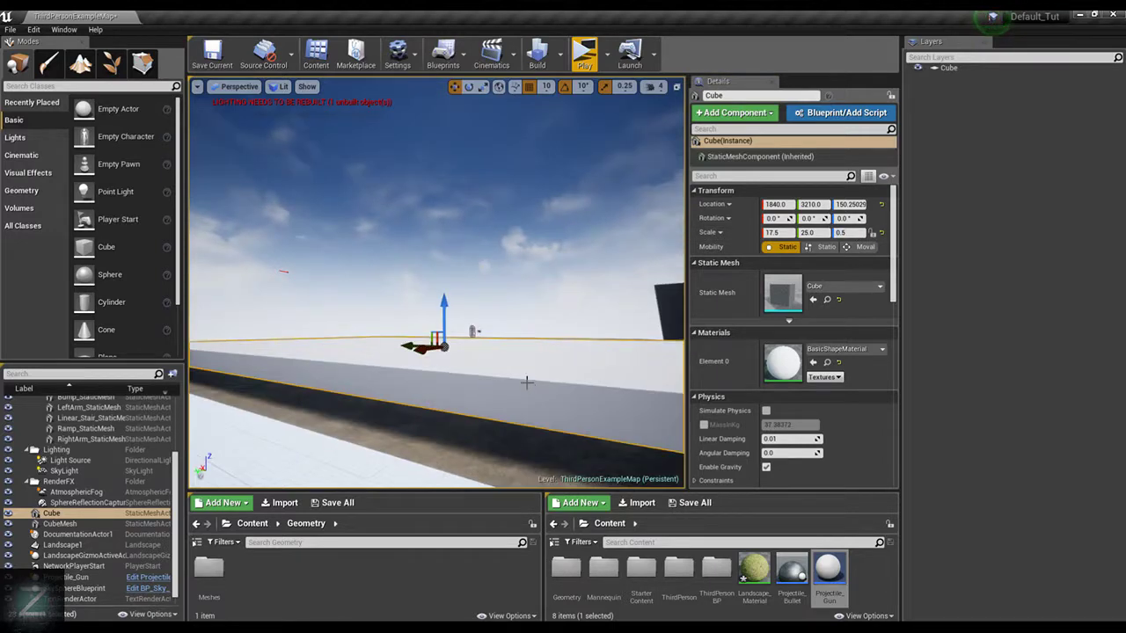
pyautogui.press('End')
pyautogui.moveTo(514, 252); pyautogui.dragTo(533, 269, button='right')
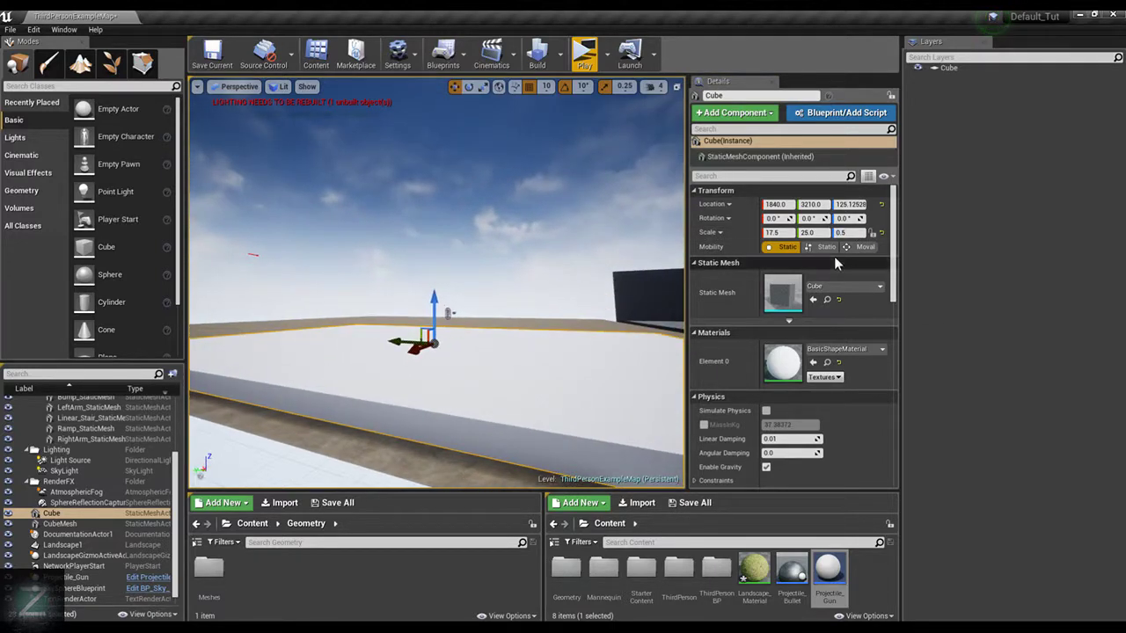
# Set the cube's Z scale to 0.2 and drop the thinned slab onto the landscape
pyautogui.click(850, 232)
pyautogui.write('0.2')
pyautogui.press('Return')
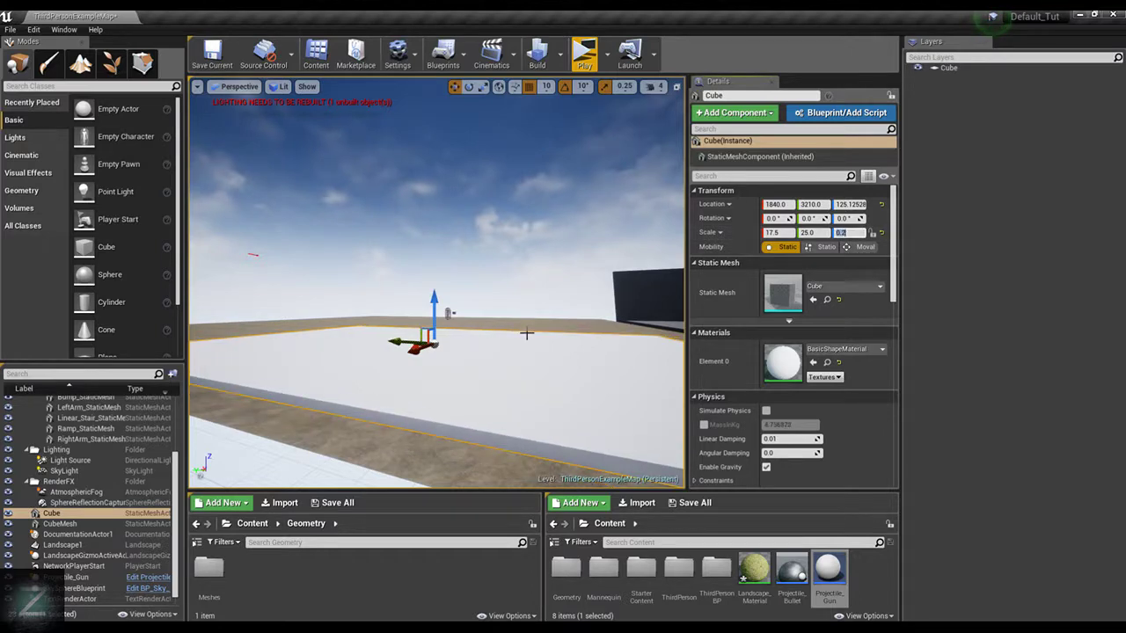
pyautogui.press('End')
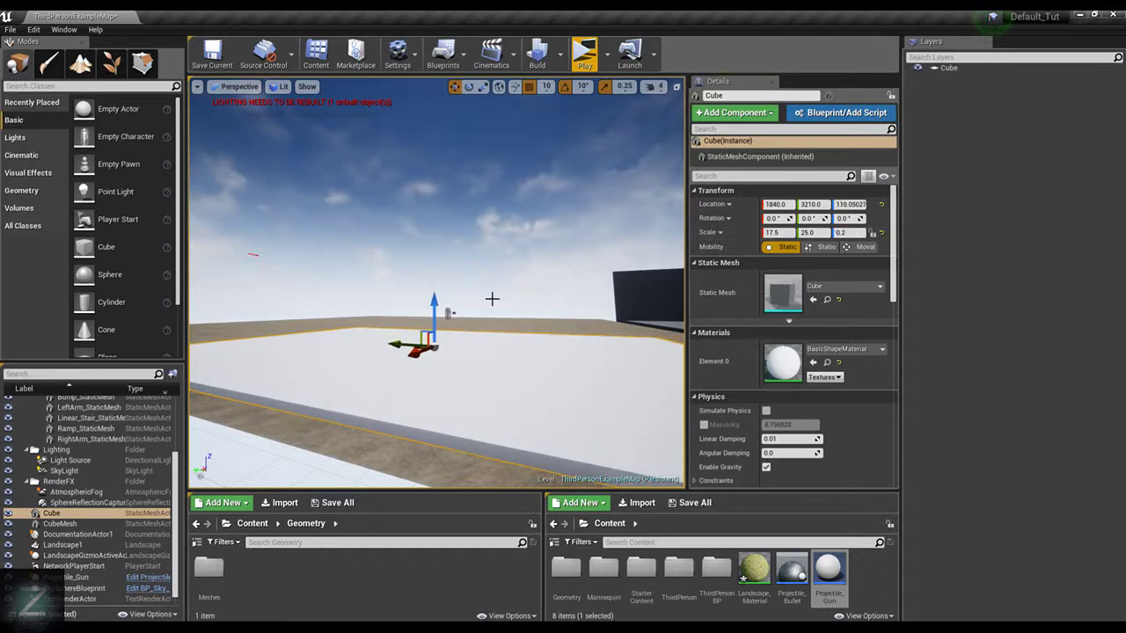
# Move the slab along X to 1880 and along Y to 2910, keeping it within the landscape
pyautogui.moveTo(436, 283); pyautogui.dragTo(545, 334, button='right')
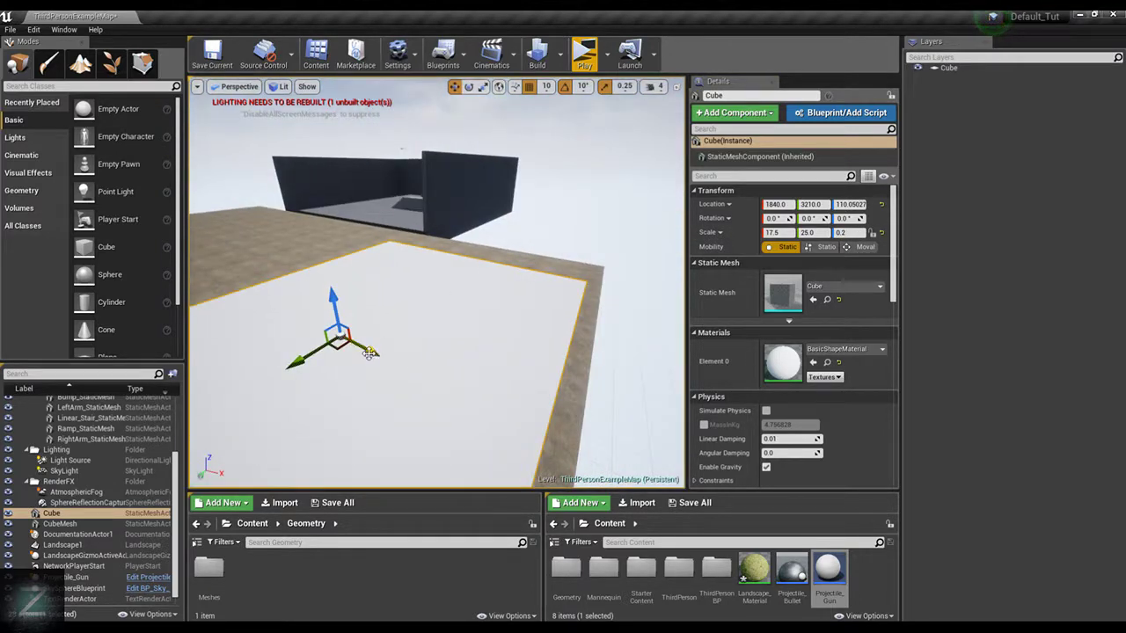
pyautogui.moveTo(369, 352)
pyautogui.mouseDown()
pyautogui.moveTo(388, 364)
pyautogui.moveTo(379, 352)
pyautogui.mouseUp()
pyautogui.moveTo(514, 258); pyautogui.dragTo(444, 258, button='right')
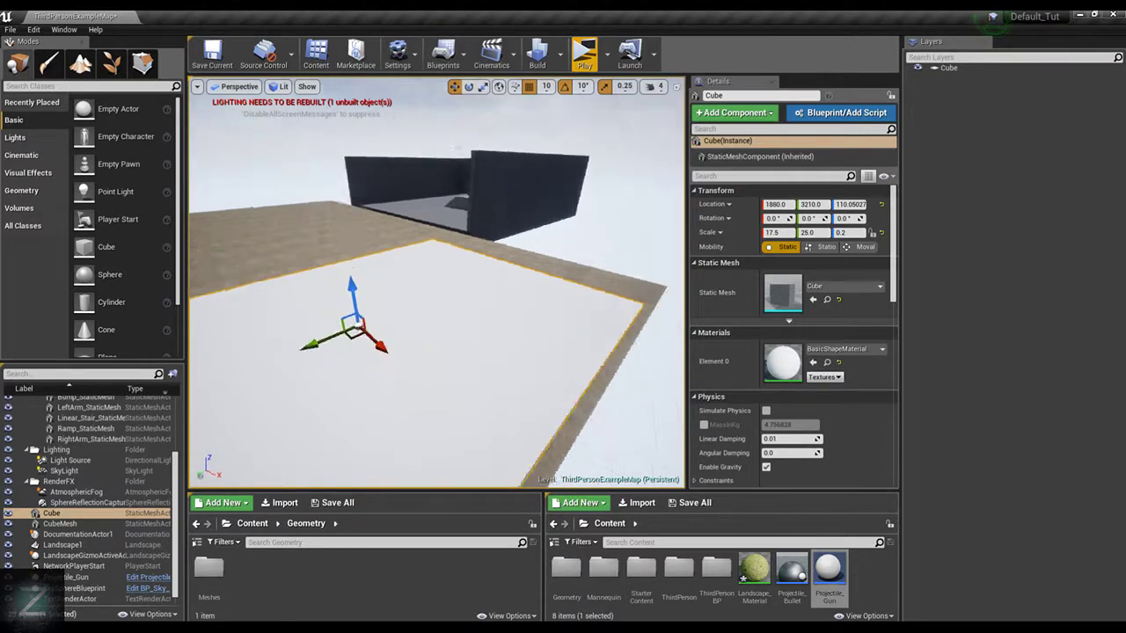
pyautogui.moveTo(339, 312); pyautogui.dragTo(294, 312, button='right')
pyautogui.moveTo(337, 318); pyautogui.dragTo(396, 303)
pyautogui.moveTo(483, 272); pyautogui.dragTo(350, 250, button='right')
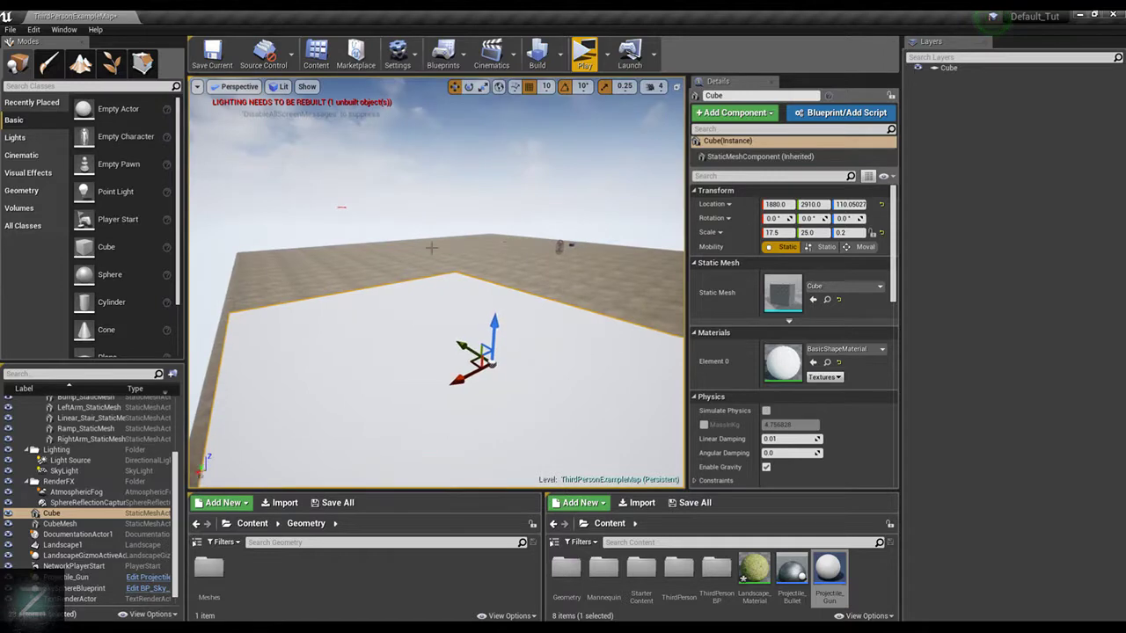
# Rename the slab's Cube actor as Floor
pyautogui.moveTo(342, 208); pyautogui.dragTo(523, 334, button='right')
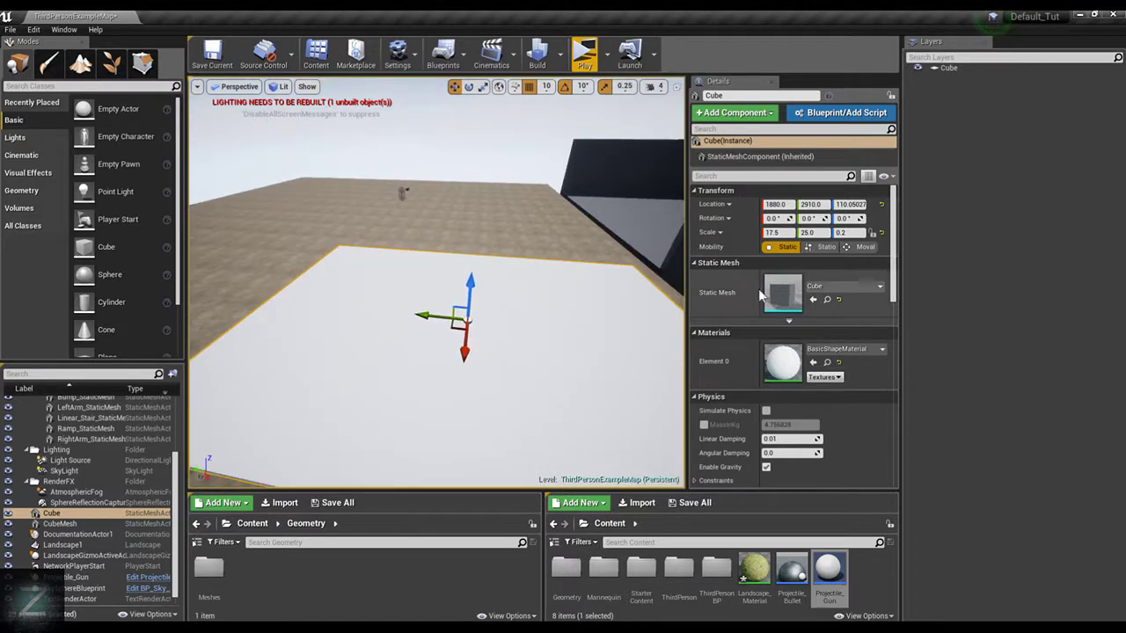
pyautogui.doubleClick(73, 515)
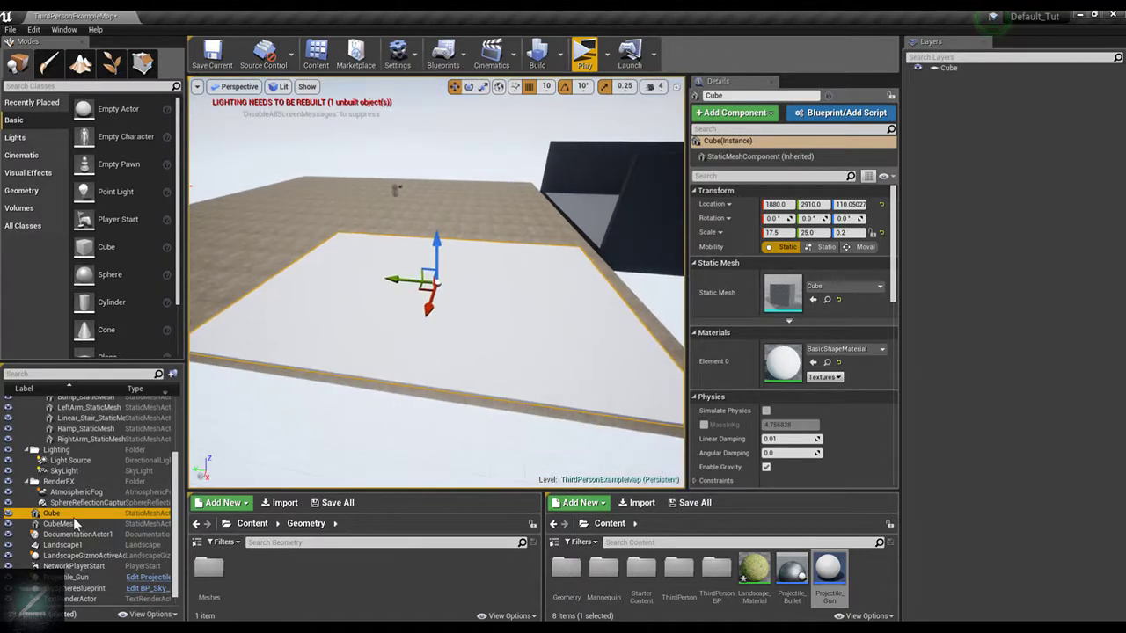
pyautogui.click(79, 524)
pyautogui.doubleClick(80, 522)
pyautogui.click(72, 505)
pyautogui.doubleClick(76, 511)
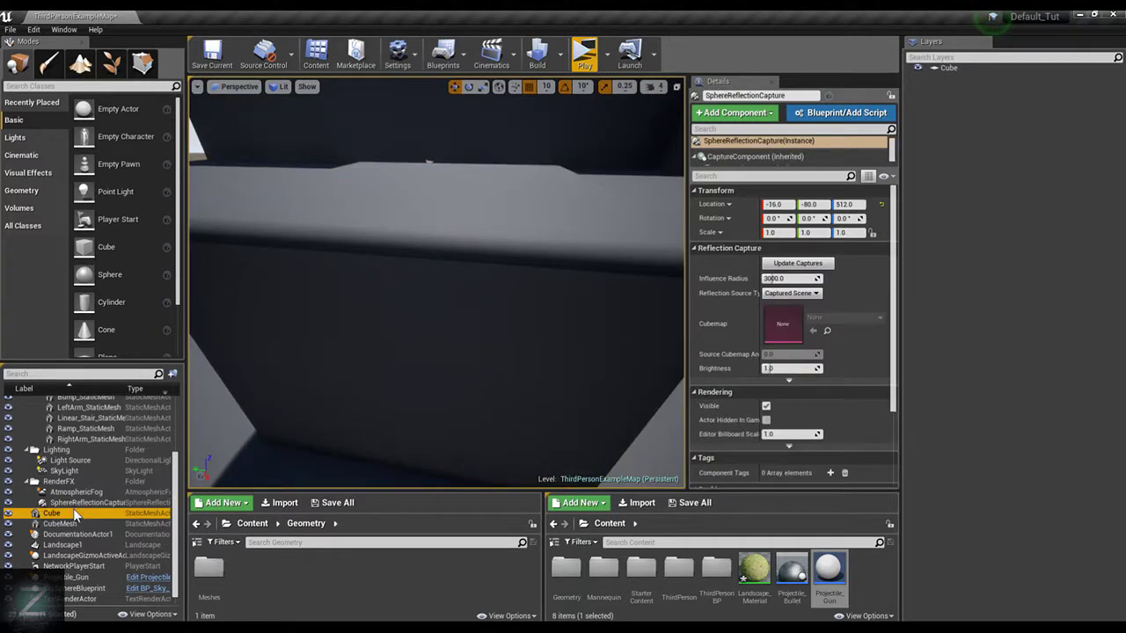
pyautogui.click(68, 515)
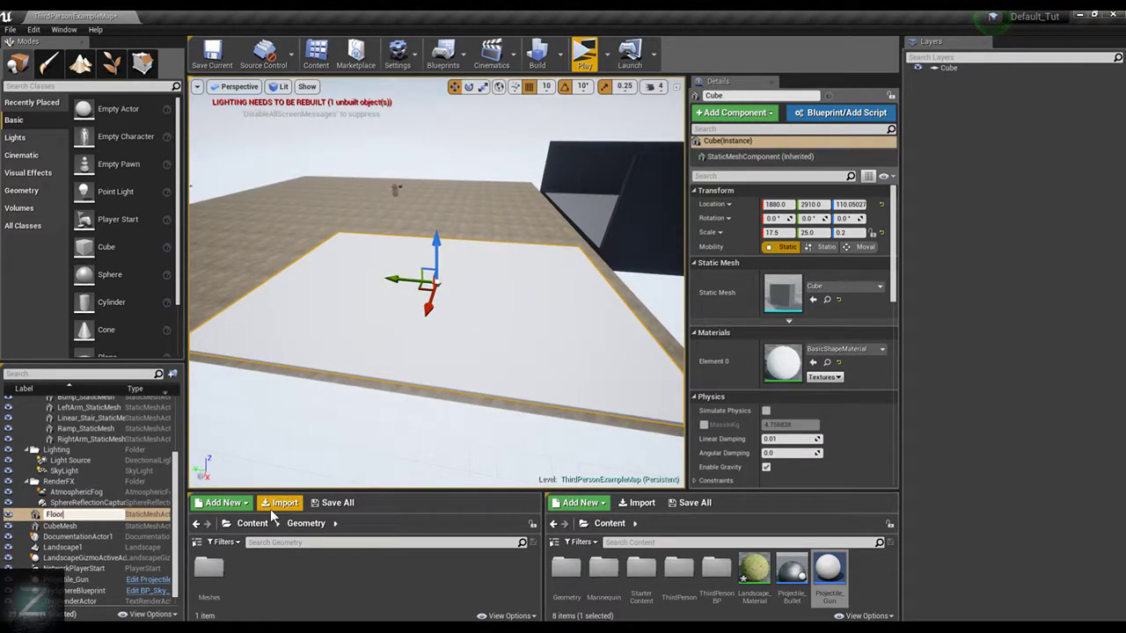
pyautogui.press('Return')
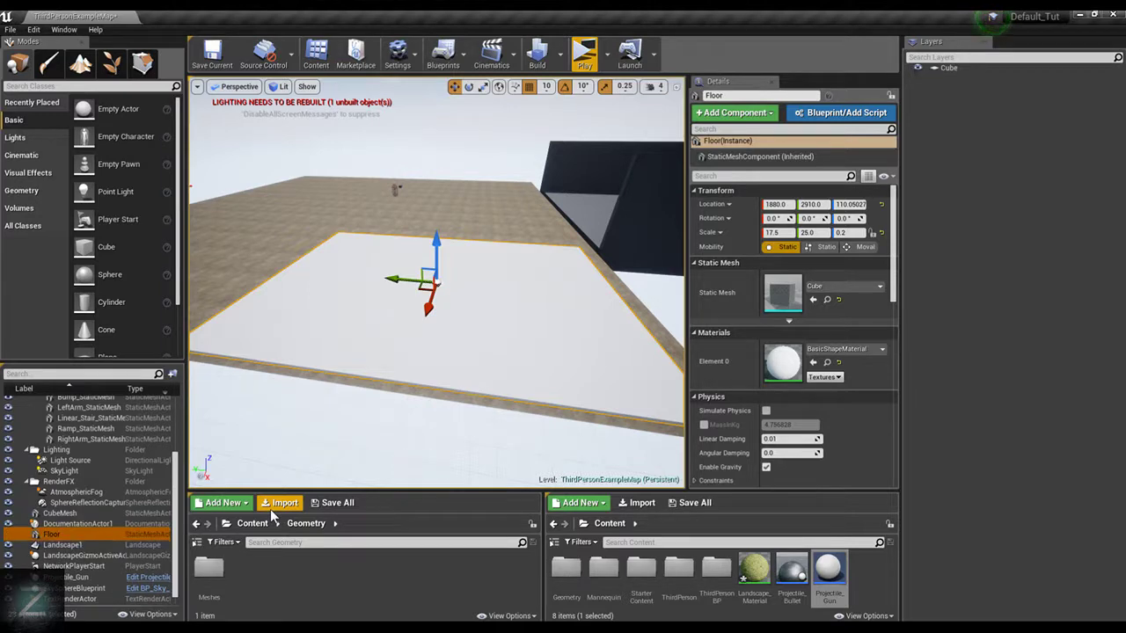
# Place a new cube above the Floor slab and set its Y scale to 0.5
pyautogui.moveTo(449, 173); pyautogui.dragTo(450, 173, button='right')
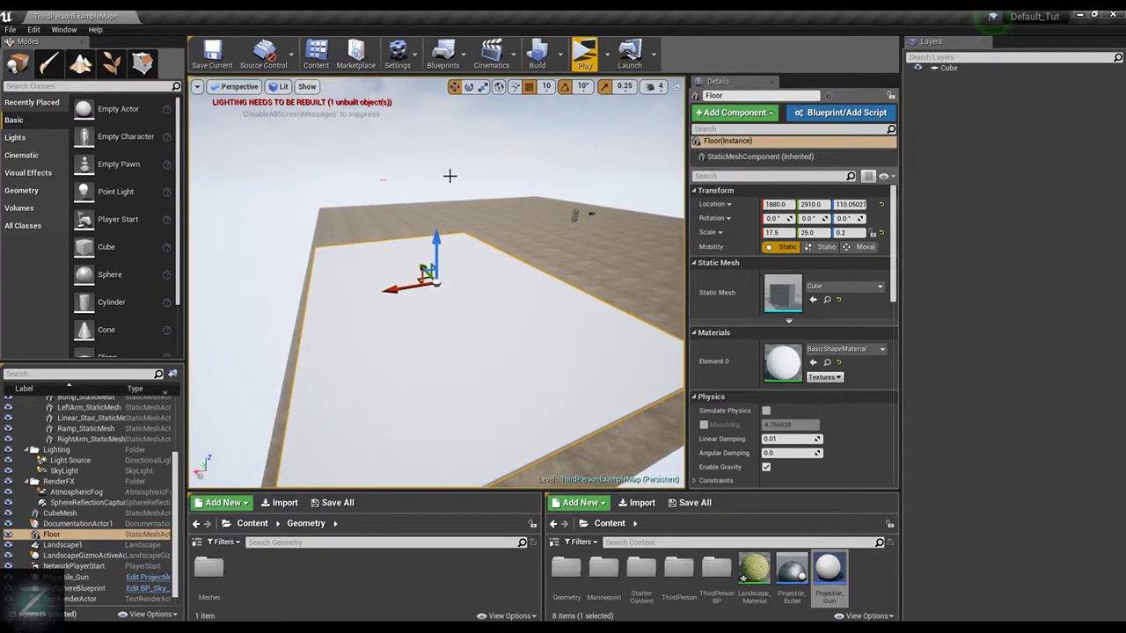
pyautogui.moveTo(148, 252); pyautogui.dragTo(426, 199)
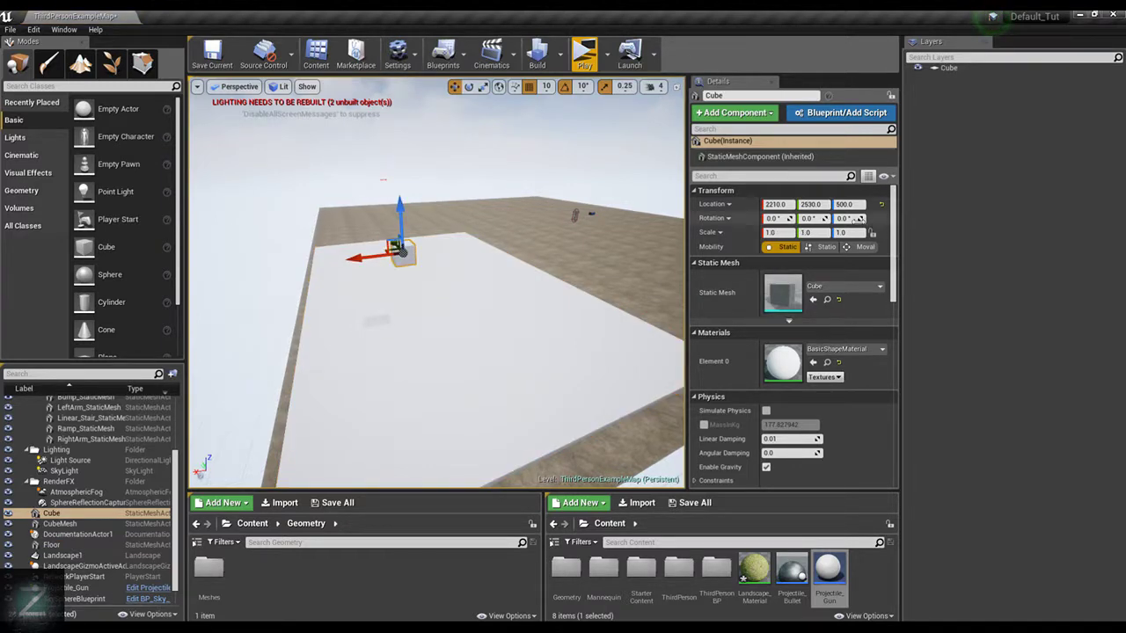
pyautogui.click(814, 232)
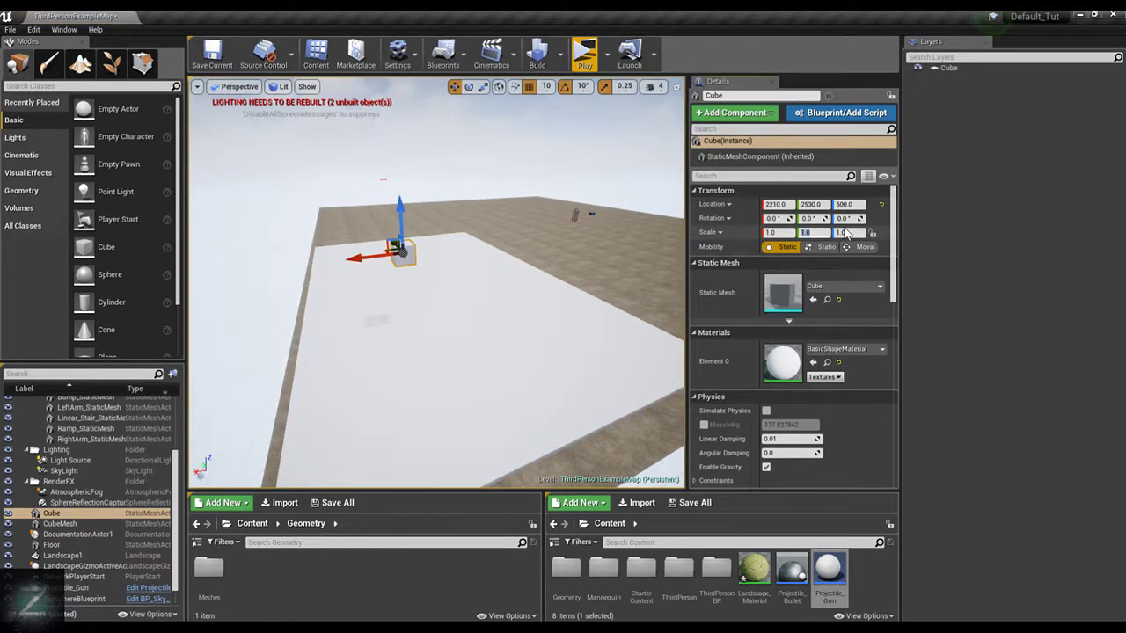
pyautogui.press('Return')
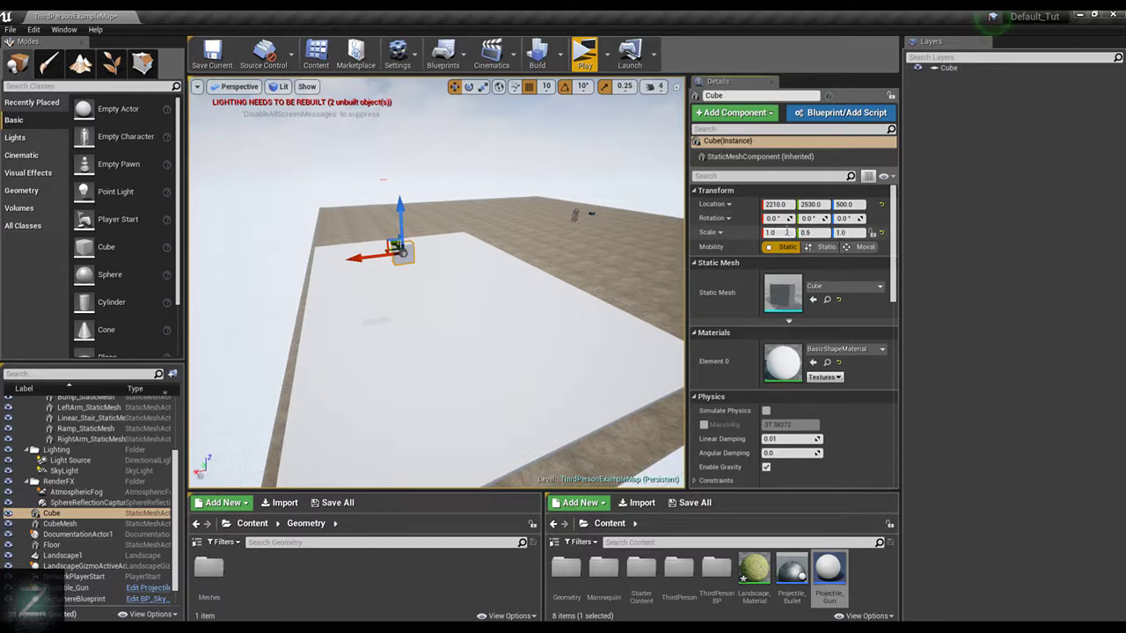
# Try an X scale of 15 on the new cube before setting its X scale to 0.5
pyautogui.write('156')
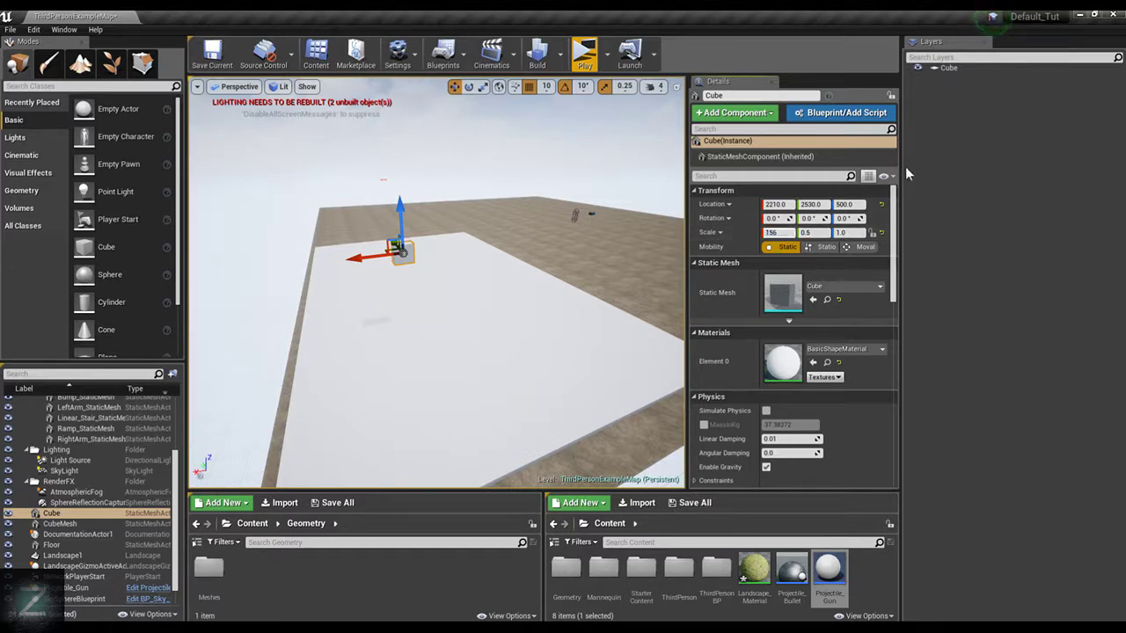
pyautogui.press('Return')
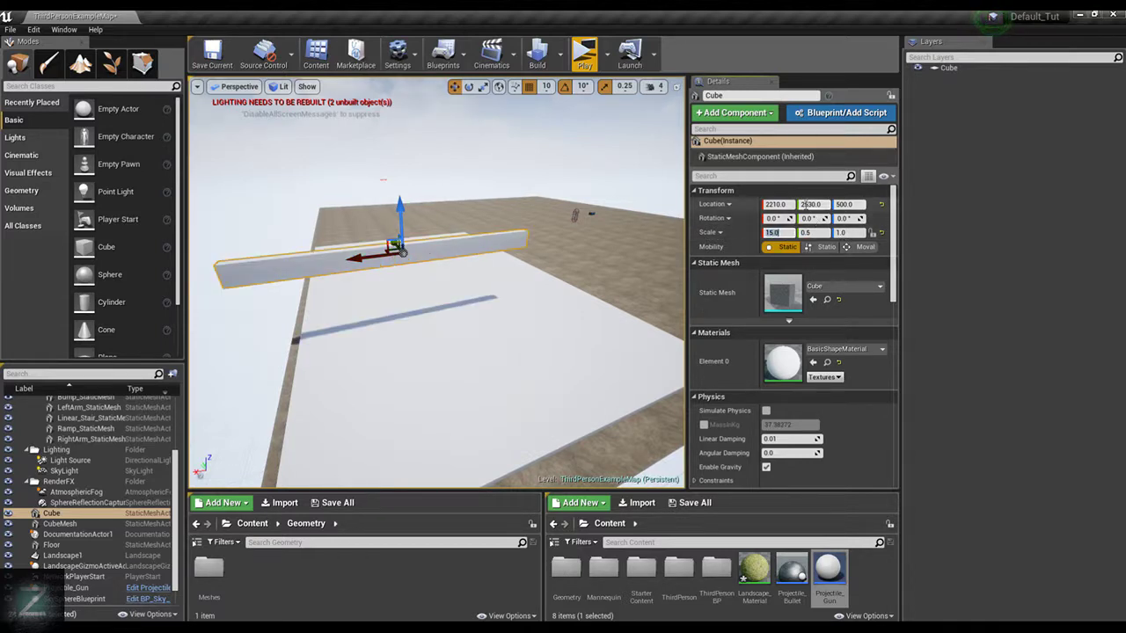
pyautogui.write('0.5')
pyautogui.press('Return')
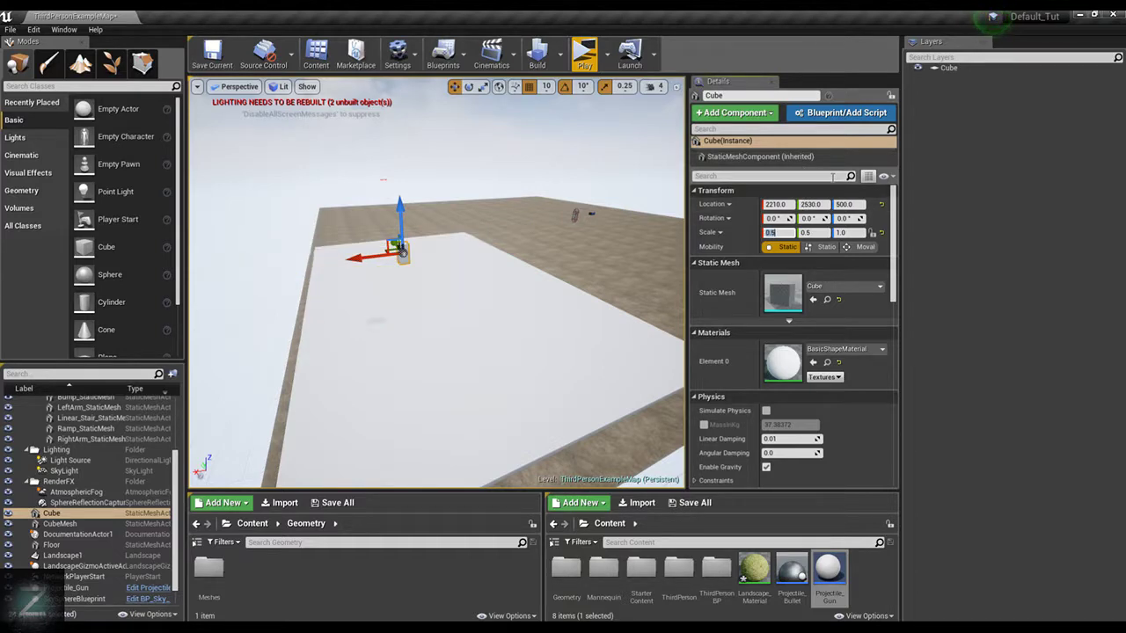
# Stretch the cube to a Z scale of 10 after trying 15, and raise it to Z 700 above the slab
pyautogui.click(852, 220)
pyautogui.write('15')
pyautogui.press('Return')
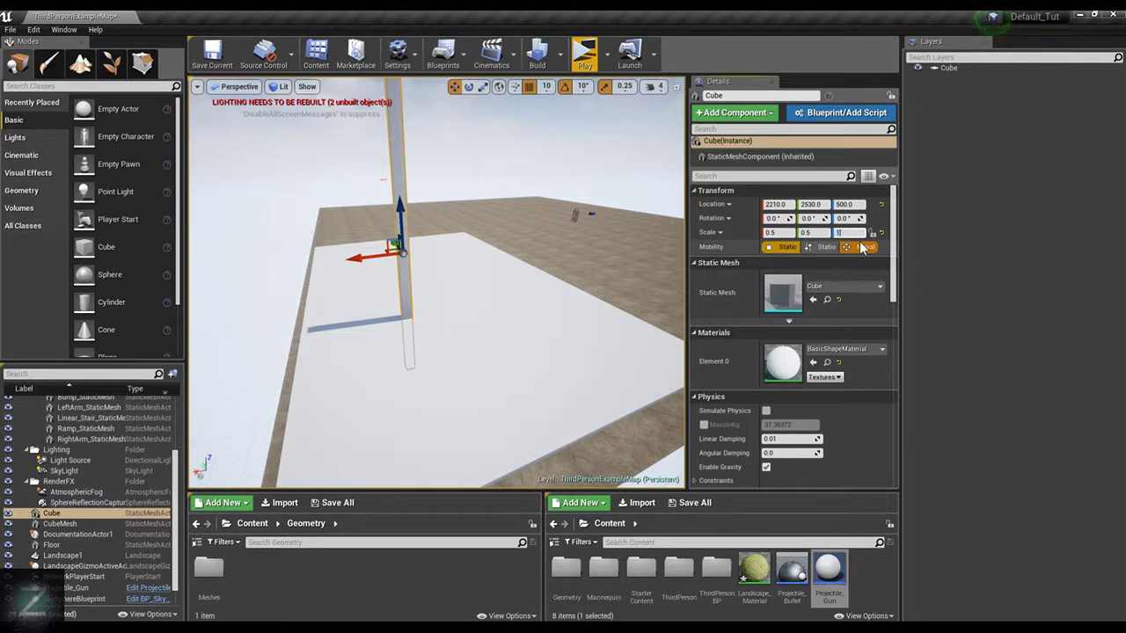
pyautogui.write('0')
pyautogui.press('Return')
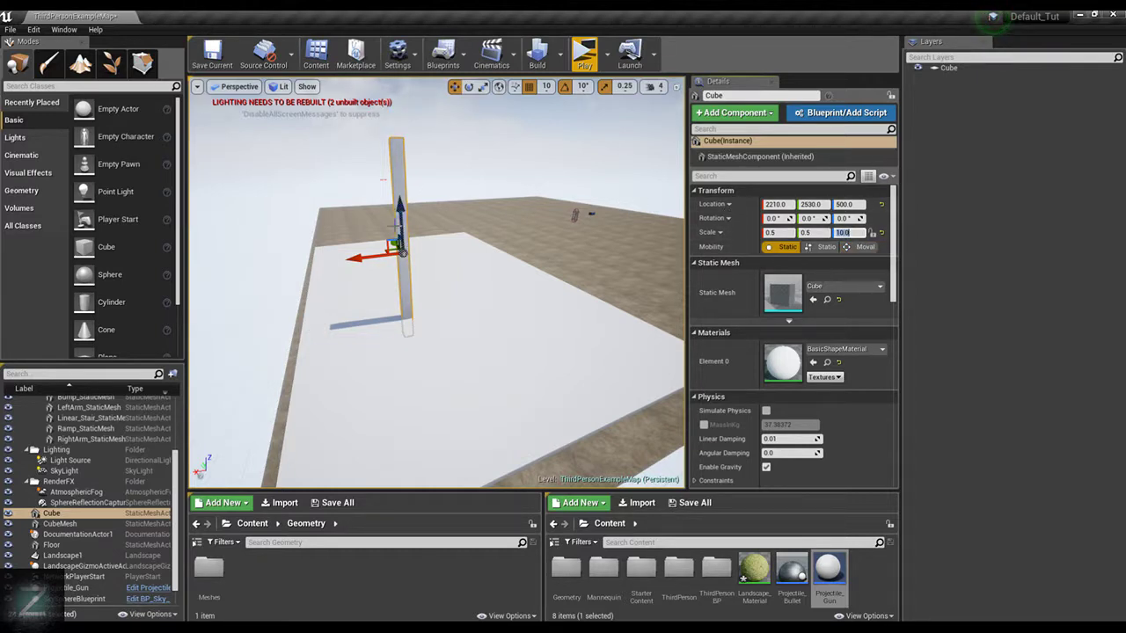
pyautogui.moveTo(399, 216); pyautogui.dragTo(417, 155)
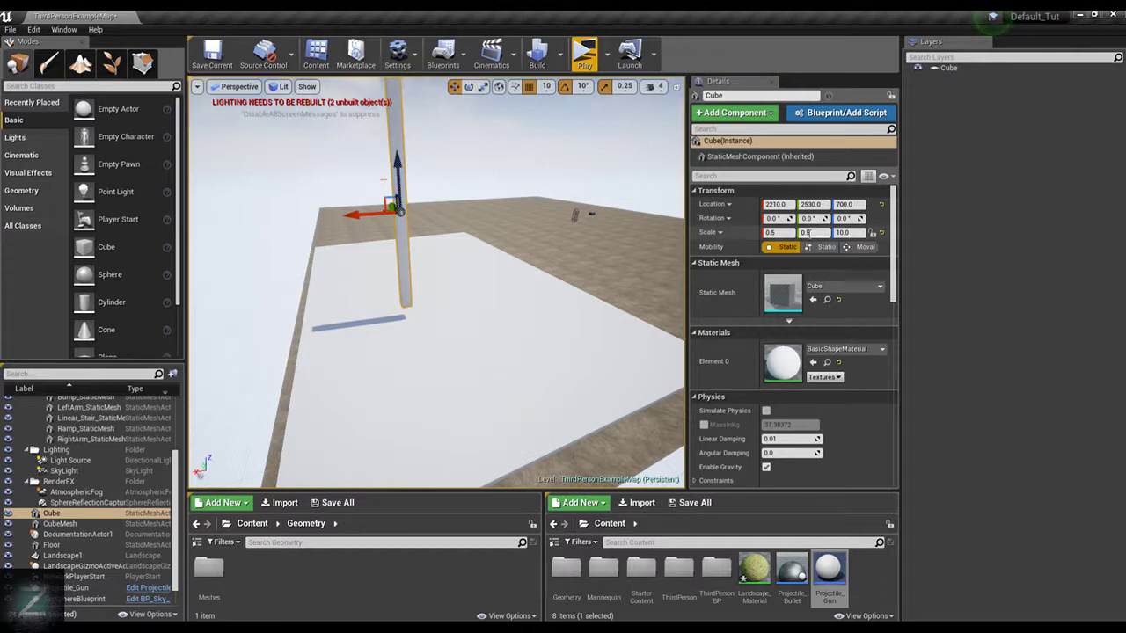
# Try Y scale values of 15 and 17.5 on the tall cube to widen it into a wall
pyautogui.write('15')
pyautogui.press('Return')
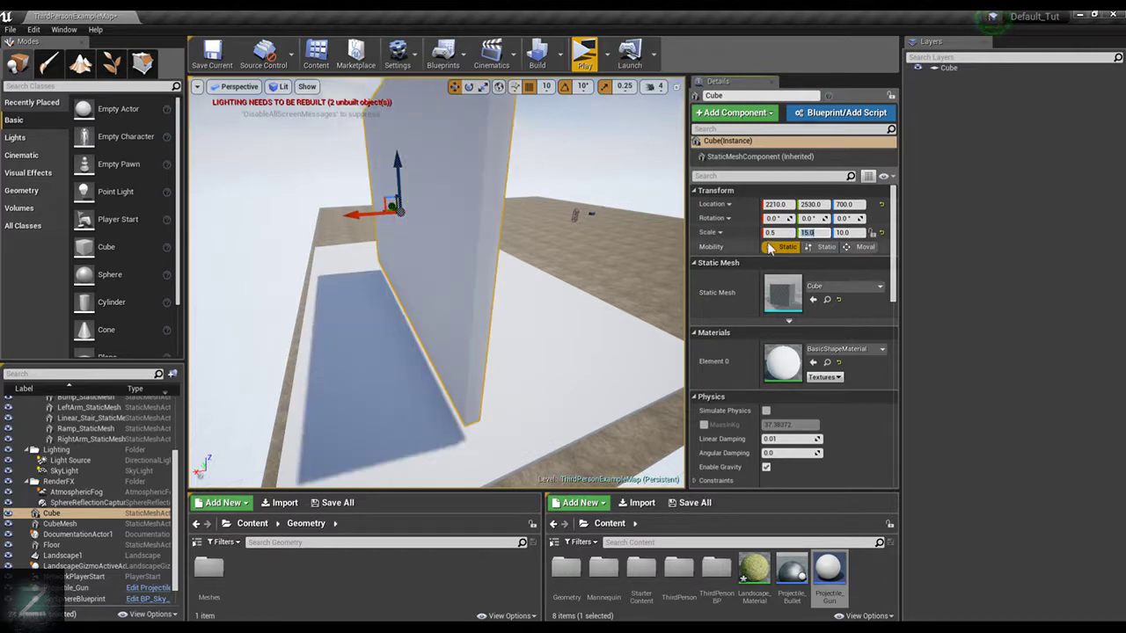
pyautogui.write('17.5')
pyautogui.press('Return')
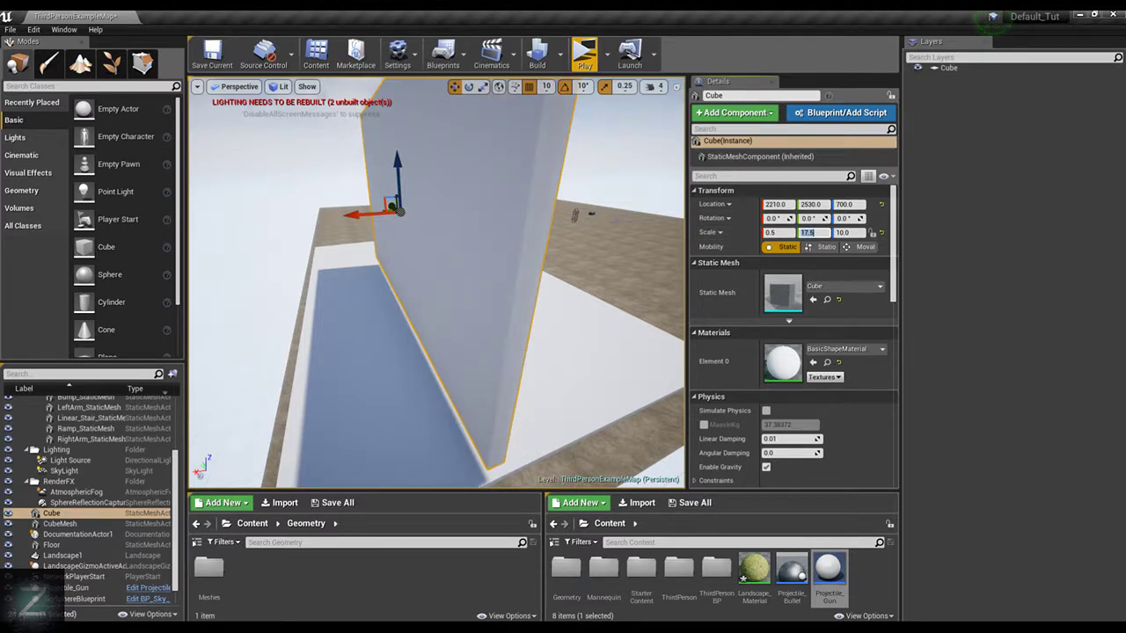
# Set the wall's Y scale to 25 and drop it onto the Floor slab at Y 2950
pyautogui.moveTo(601, 239); pyautogui.dragTo(501, 236, button='right')
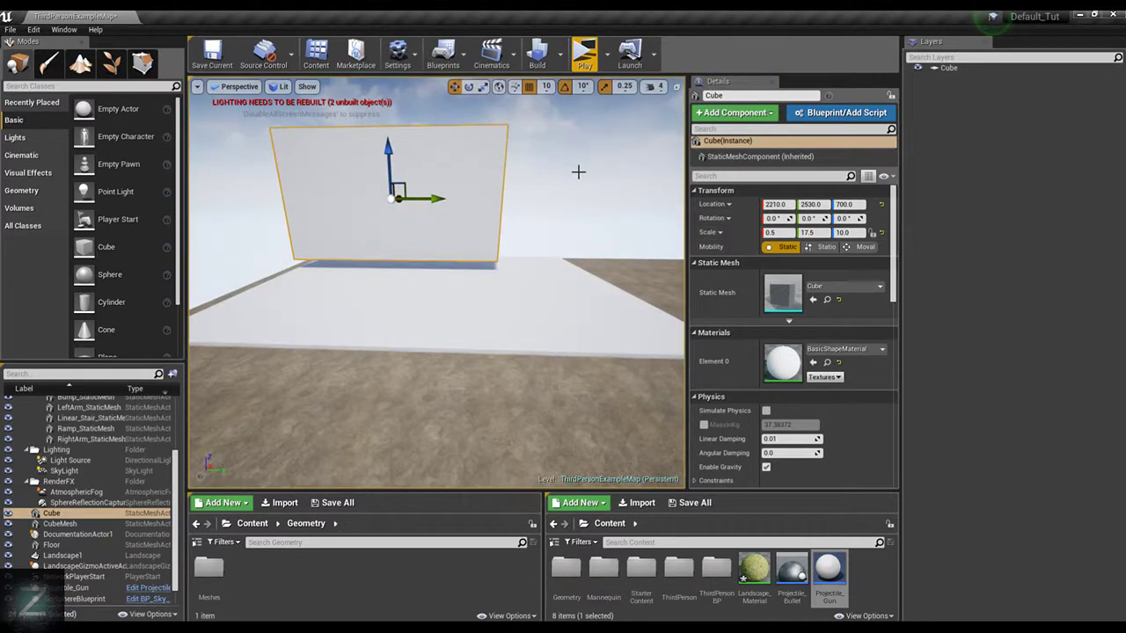
pyautogui.click(609, 286)
pyautogui.click(484, 197)
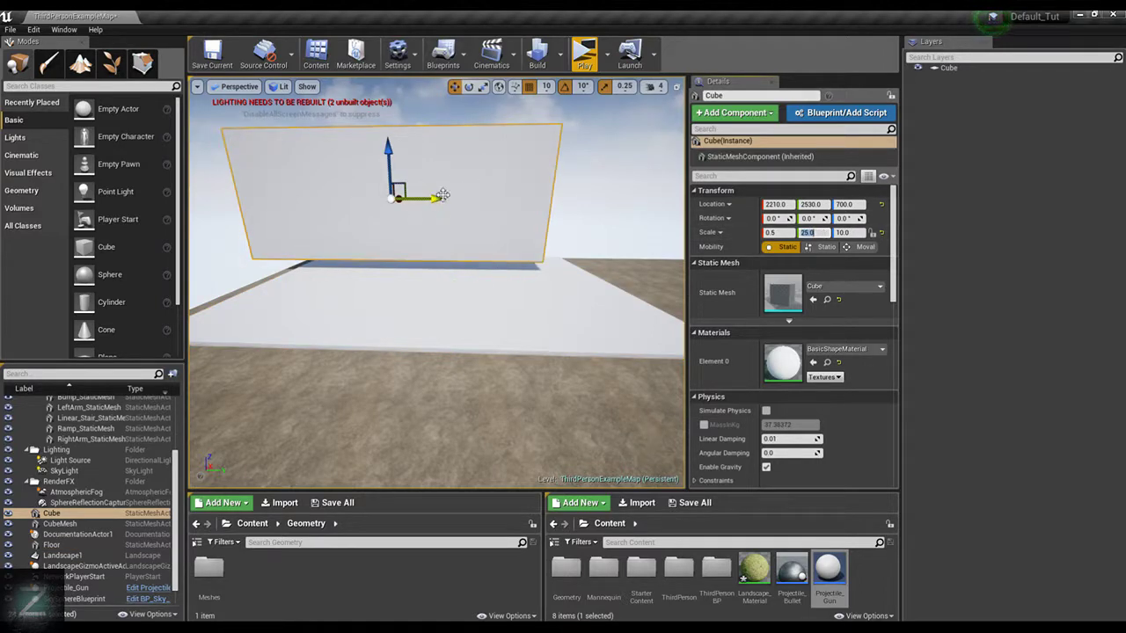
pyautogui.moveTo(442, 195); pyautogui.dragTo(494, 206)
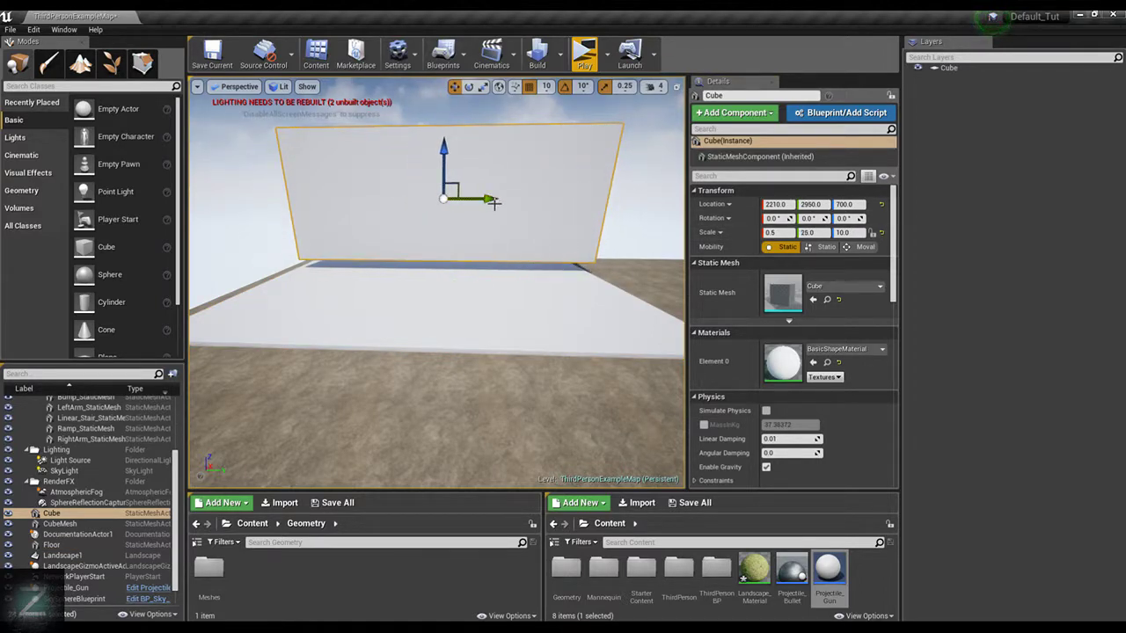
pyautogui.press('End')
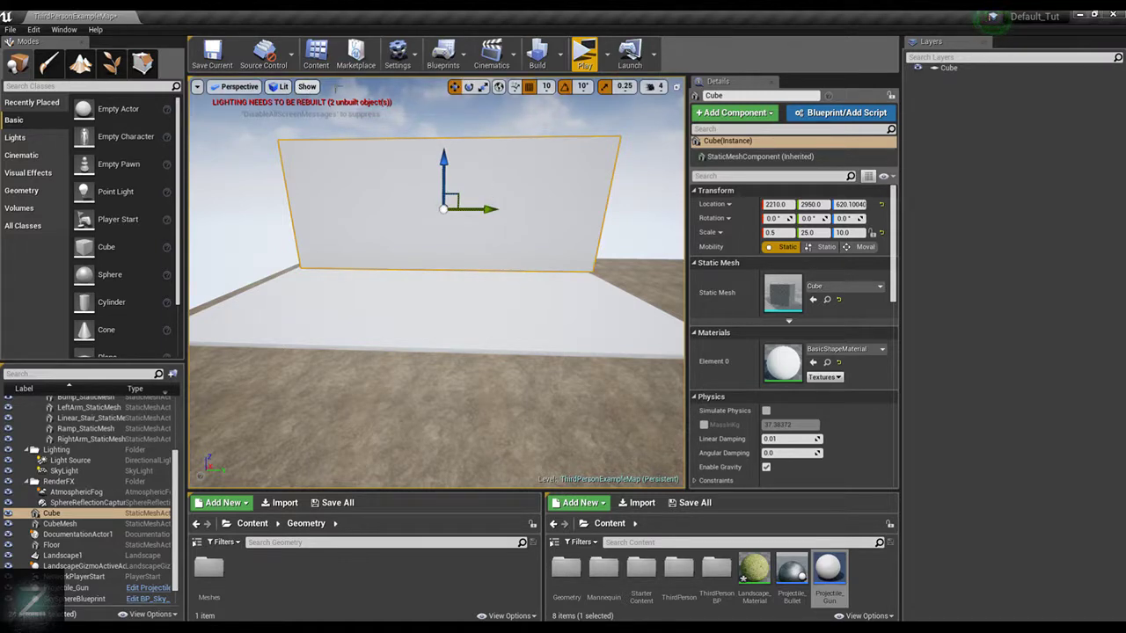
# Switch the viewport to the orthographic top view with lit shading
pyautogui.click(307, 86)
pyautogui.click(240, 87)
pyautogui.click(239, 86)
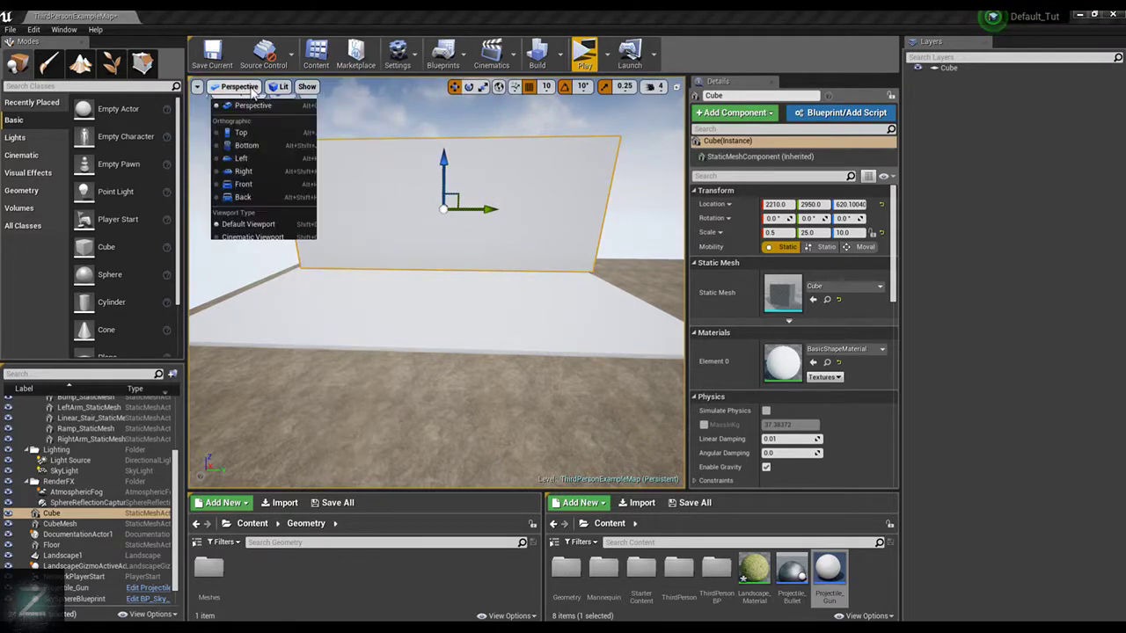
pyautogui.click(270, 128)
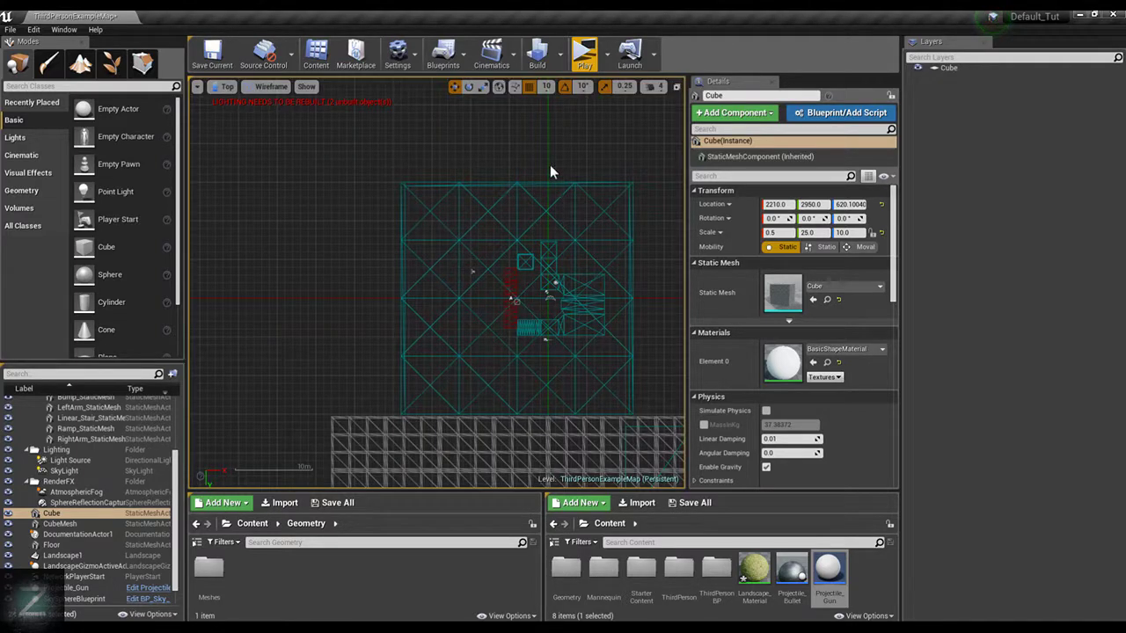
pyautogui.click(271, 87)
pyautogui.click(292, 116)
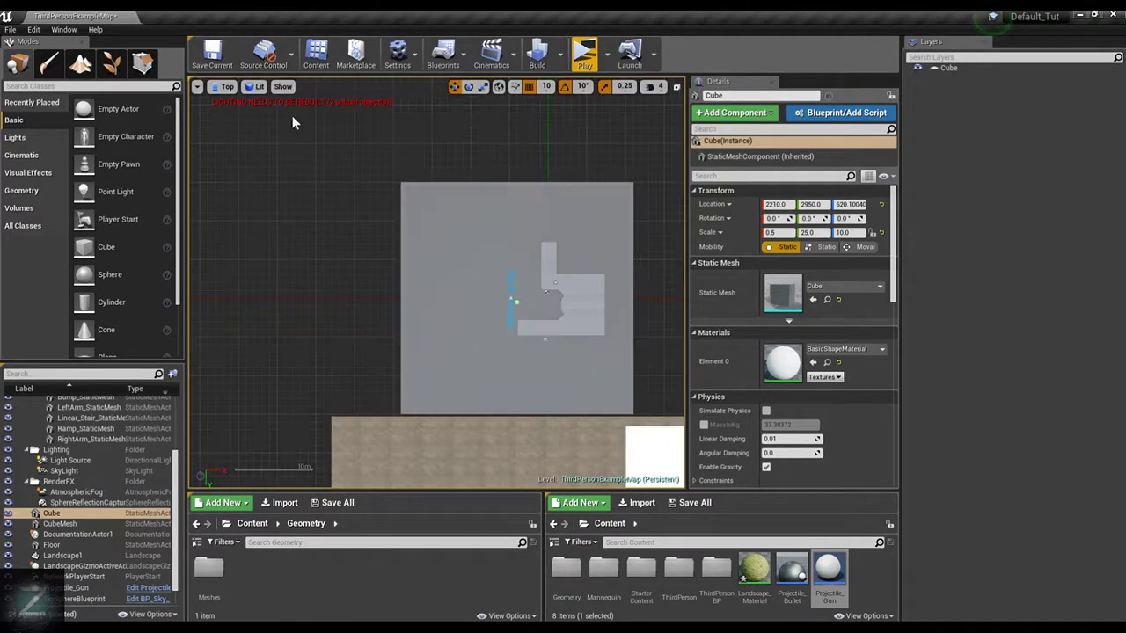
# Move the wall along X to 2730, near the slab's long edge beside the landscape border
pyautogui.moveTo(555, 240); pyautogui.dragTo(575, 249, button='right')
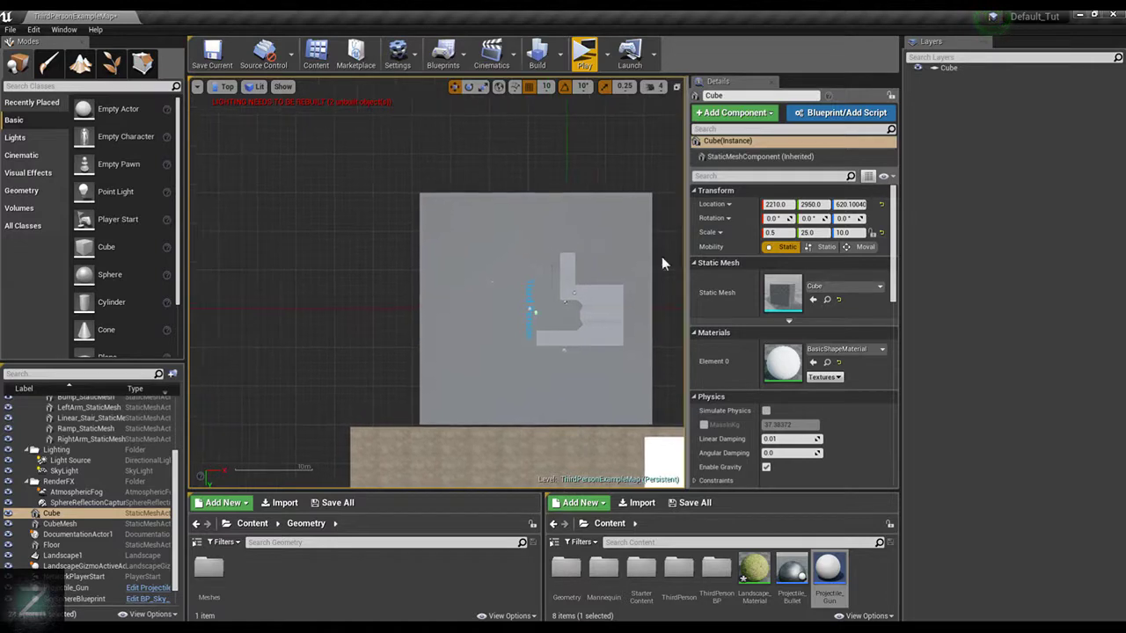
pyautogui.moveTo(663, 258); pyautogui.dragTo(333, 80, button='right')
pyautogui.scroll(6, 438, 288)
pyautogui.scroll(3, 437, 287)
pyautogui.scroll(-5, 446, 327)
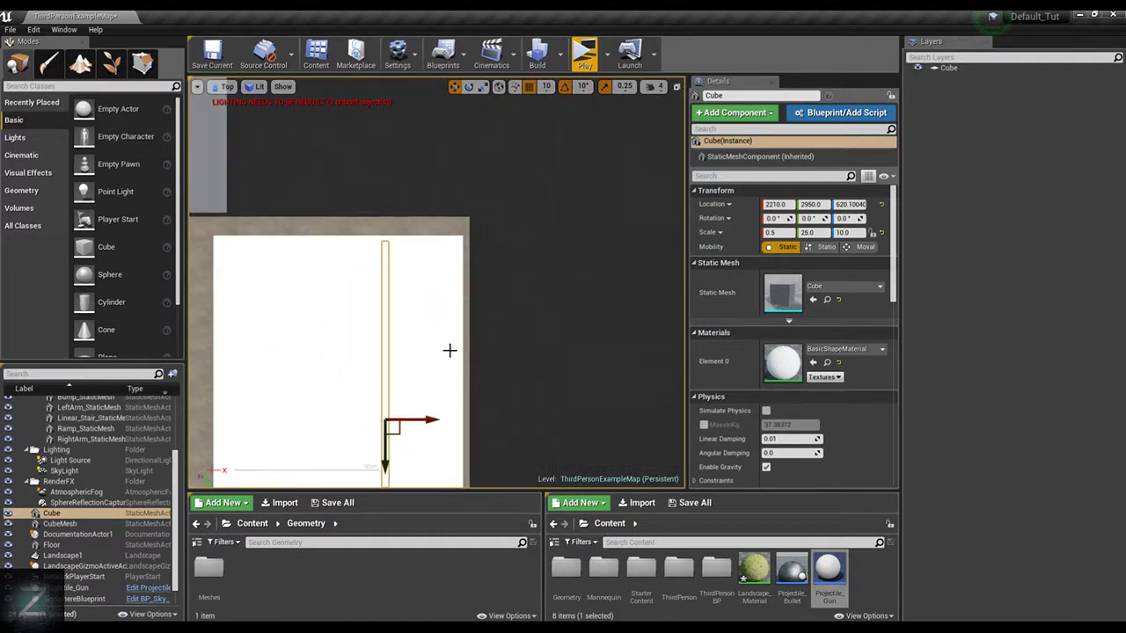
pyautogui.moveTo(431, 420); pyautogui.dragTo(530, 410)
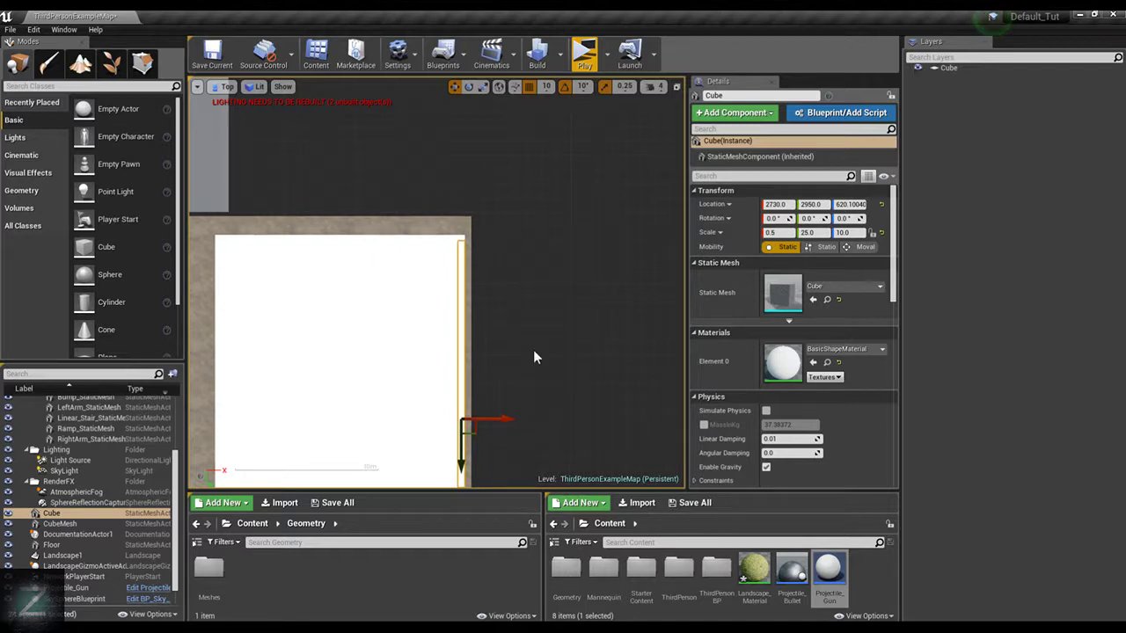
pyautogui.scroll(3, 533, 352)
pyautogui.scroll(2, 534, 352)
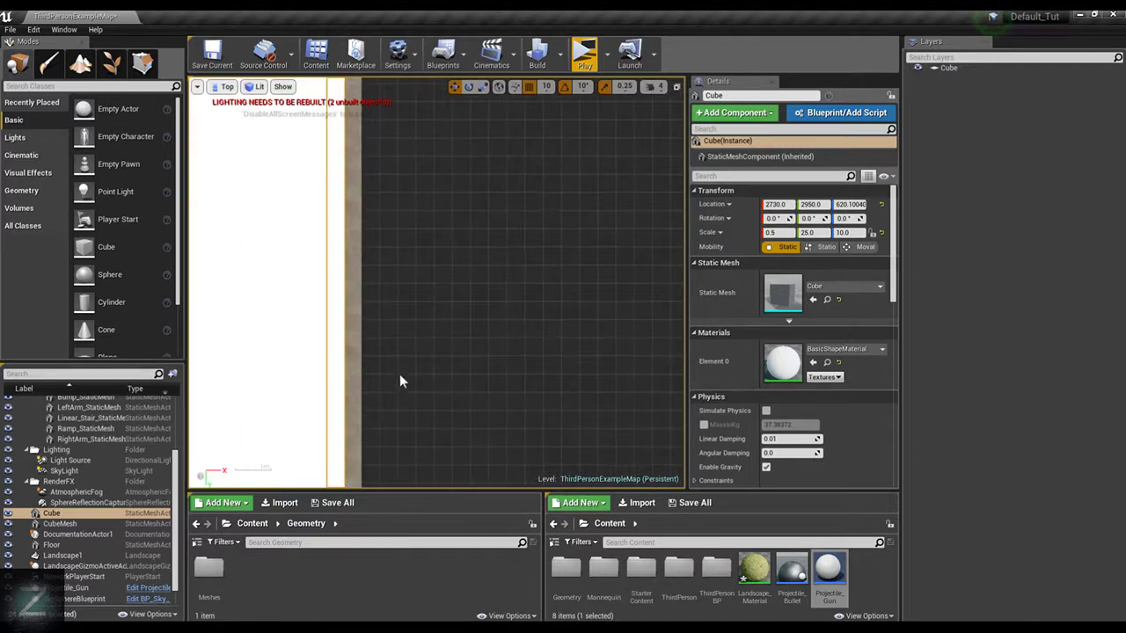
pyautogui.moveTo(443, 280); pyautogui.dragTo(558, 282, button='right')
pyautogui.scroll(-1, 454, 341)
pyautogui.scroll(-7, 533, 329)
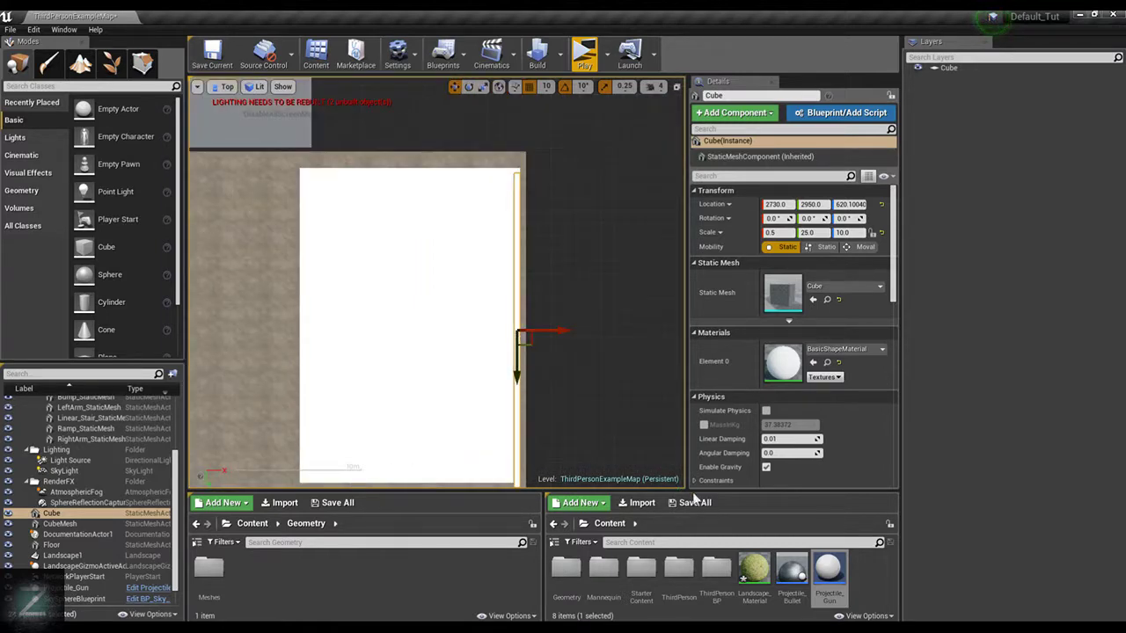
# Enlarge the level viewport by shrinking the content browsers, the Details panel and the Modes and outliner column
pyautogui.moveTo(681, 494); pyautogui.dragTo(683, 522)
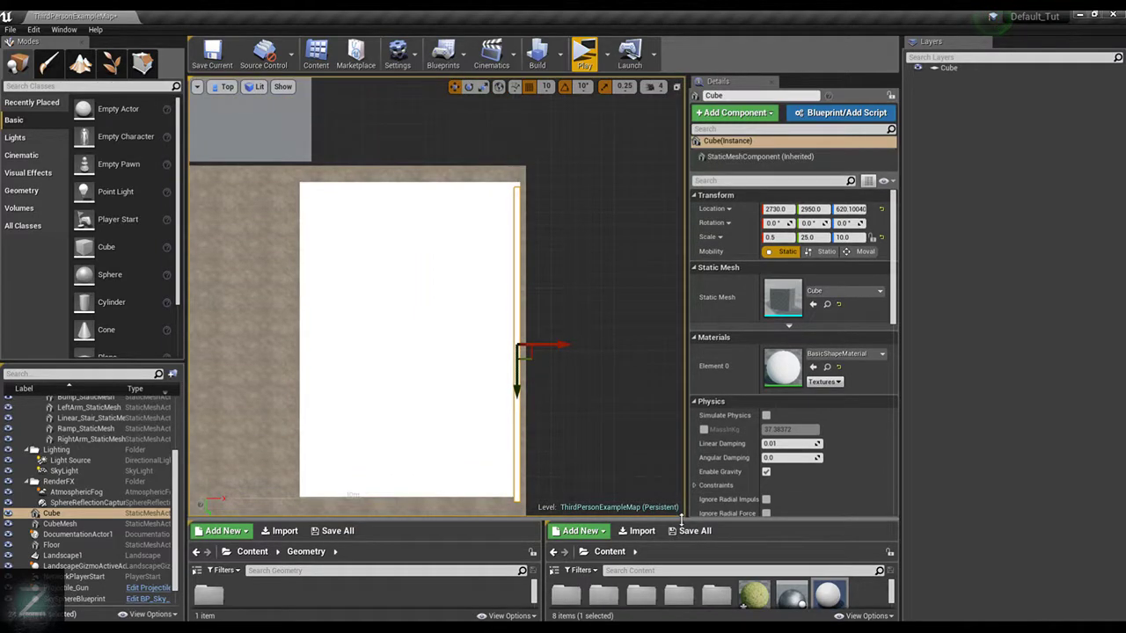
pyautogui.moveTo(694, 485); pyautogui.dragTo(884, 431)
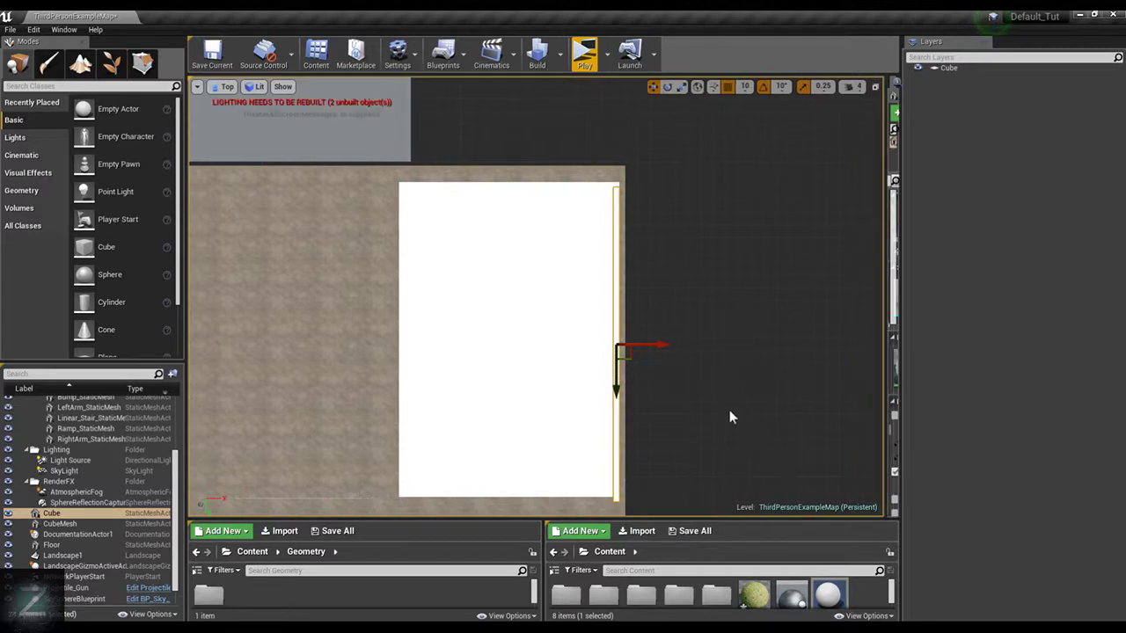
pyautogui.moveTo(884, 326); pyautogui.dragTo(766, 325)
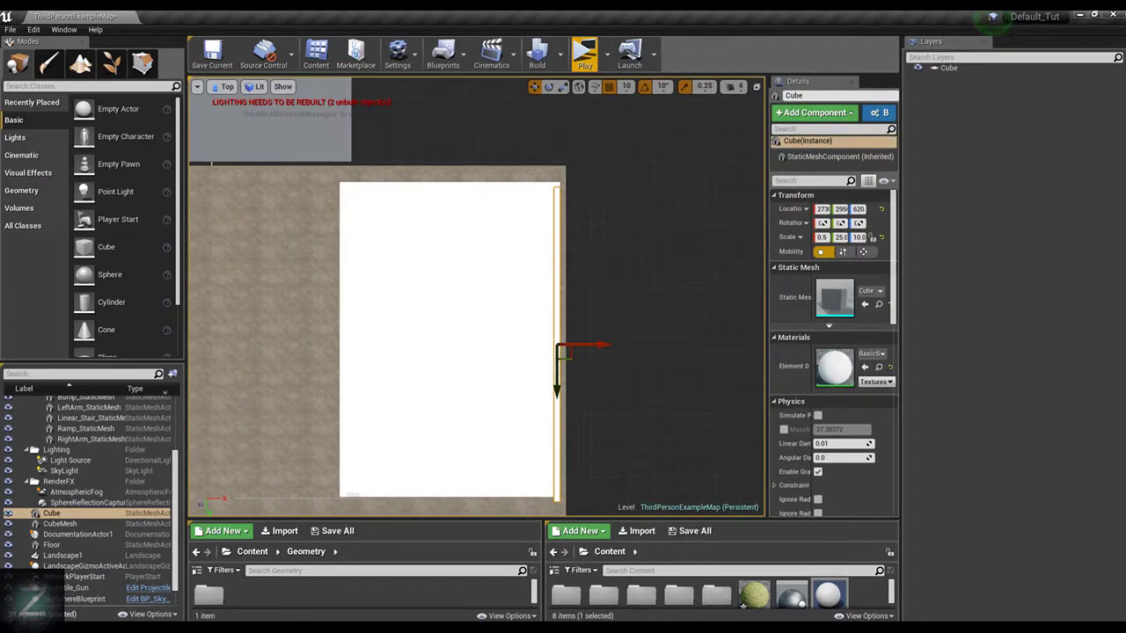
pyautogui.moveTo(185, 175); pyautogui.dragTo(146, 175)
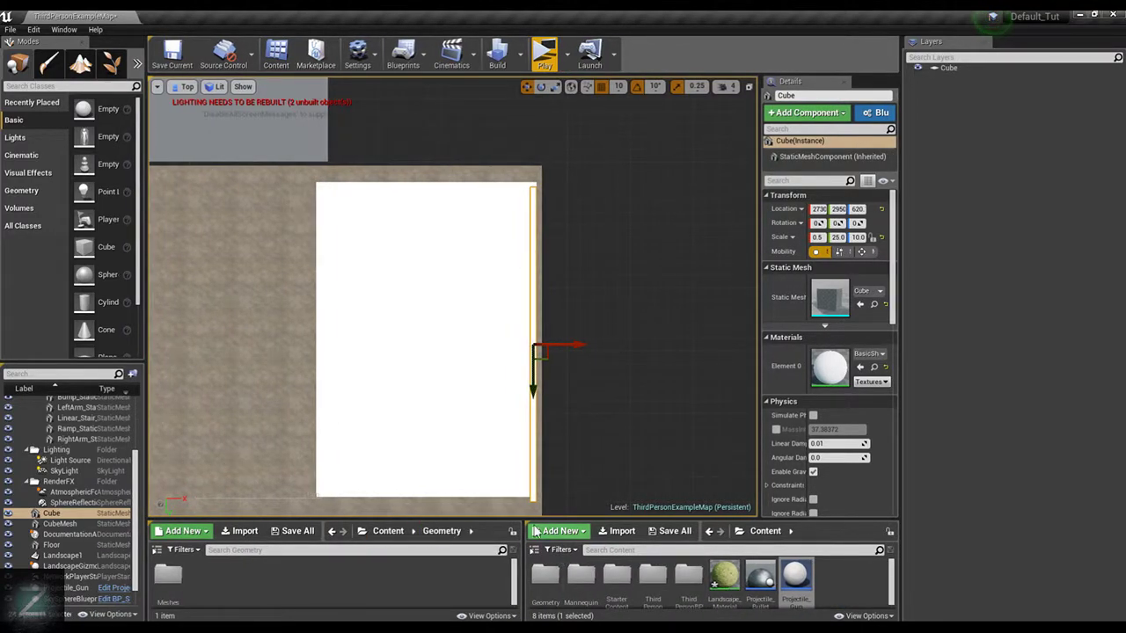
# Move the wall along Y to 2910 so its ends line up with the Floor slab
pyautogui.scroll(4, 598, 361)
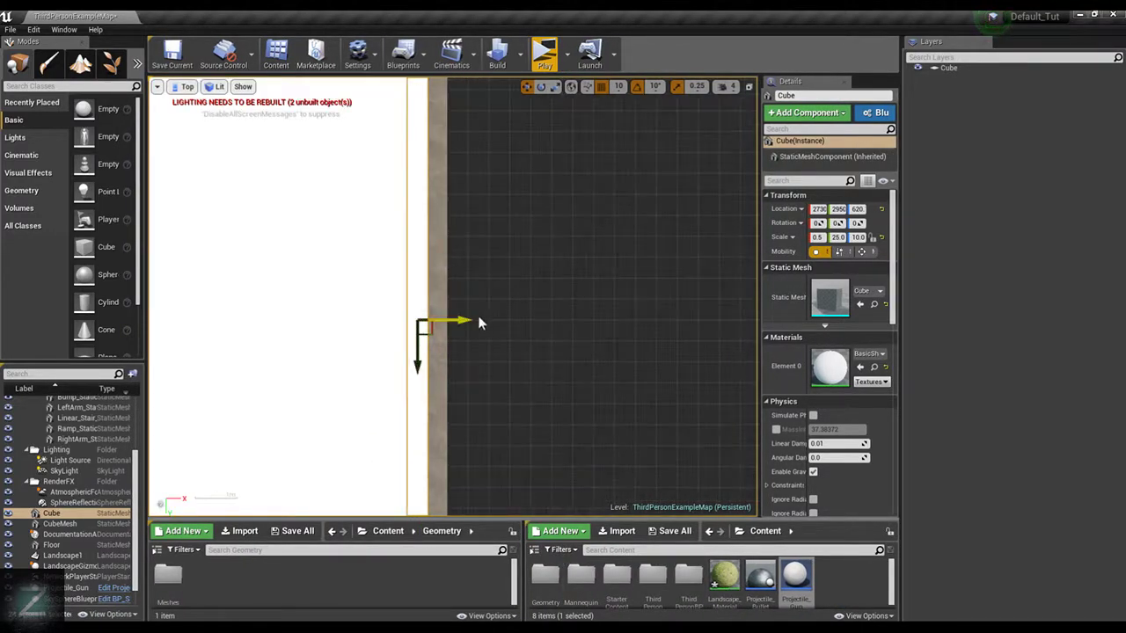
pyautogui.scroll(-5, 536, 407)
pyautogui.moveTo(608, 422); pyautogui.dragTo(575, 319, button='right')
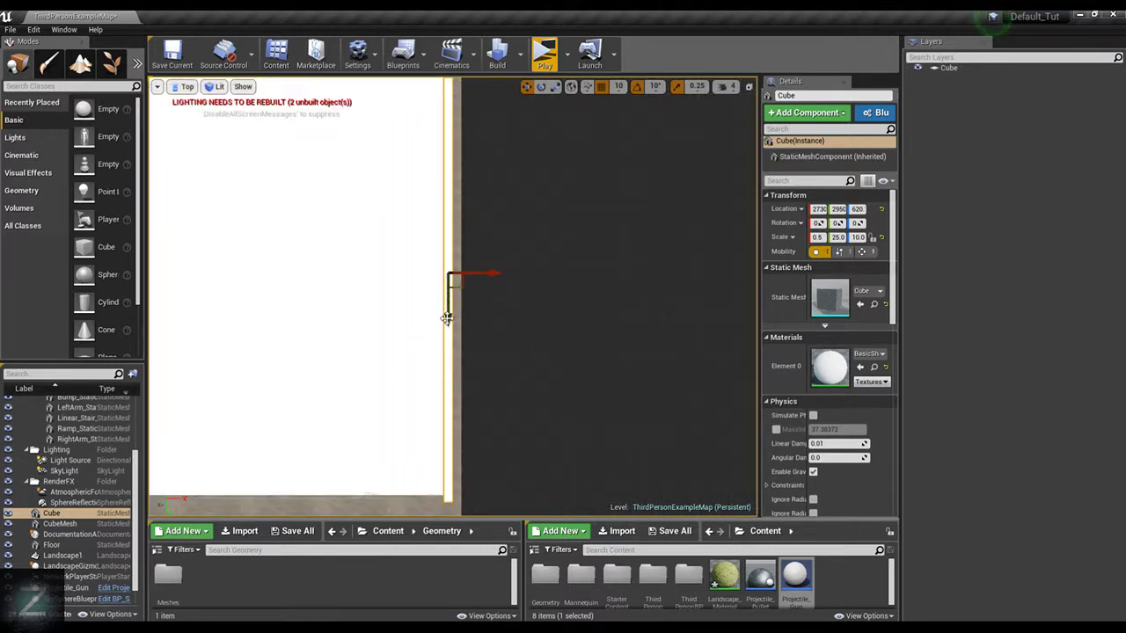
pyautogui.moveTo(447, 318); pyautogui.dragTo(448, 307)
pyautogui.moveTo(448, 313); pyautogui.dragTo(448, 311)
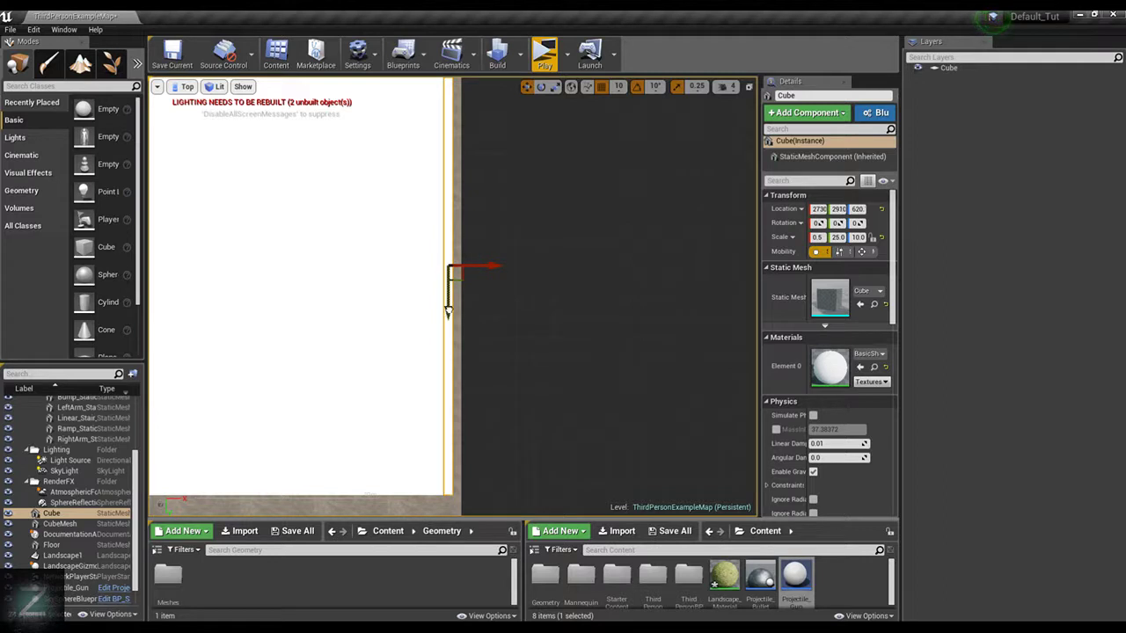
pyautogui.scroll(-2, 608, 285)
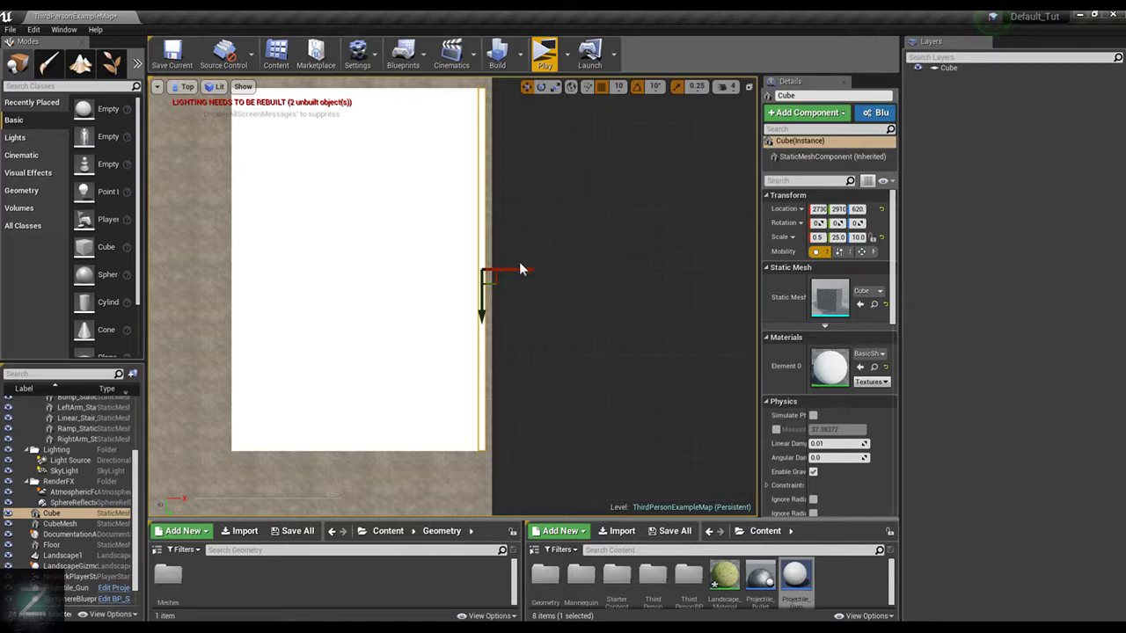
# Move the wall along X to 2780, flush against the outer side of the Floor slab
pyautogui.scroll(1, 527, 260)
pyautogui.moveTo(486, 269); pyautogui.dragTo(497, 272)
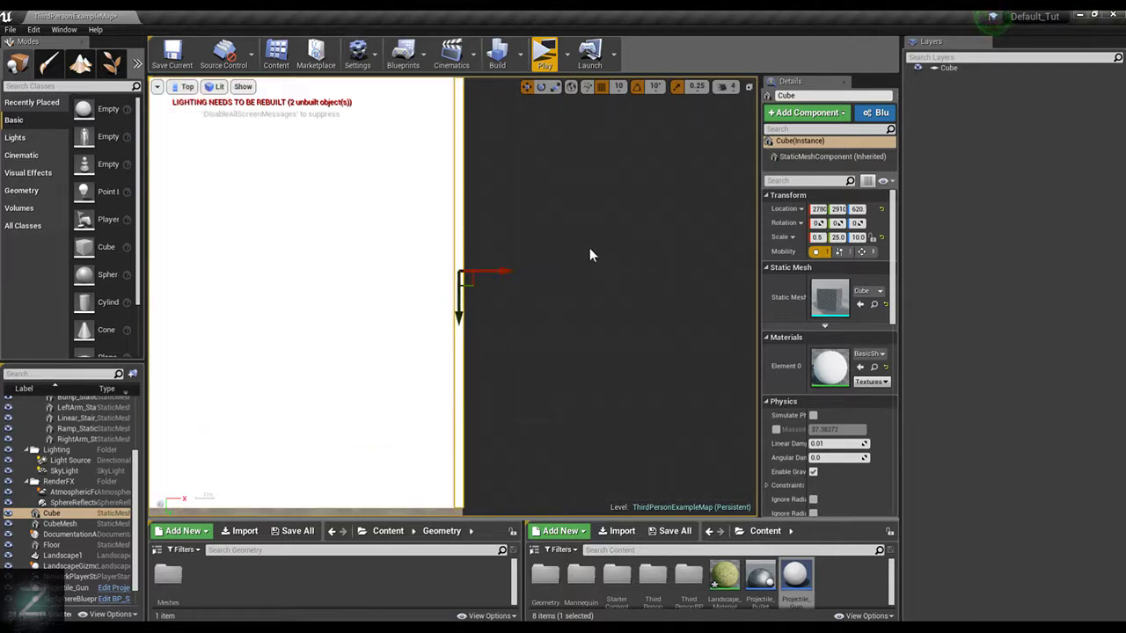
pyautogui.scroll(-2, 585, 242)
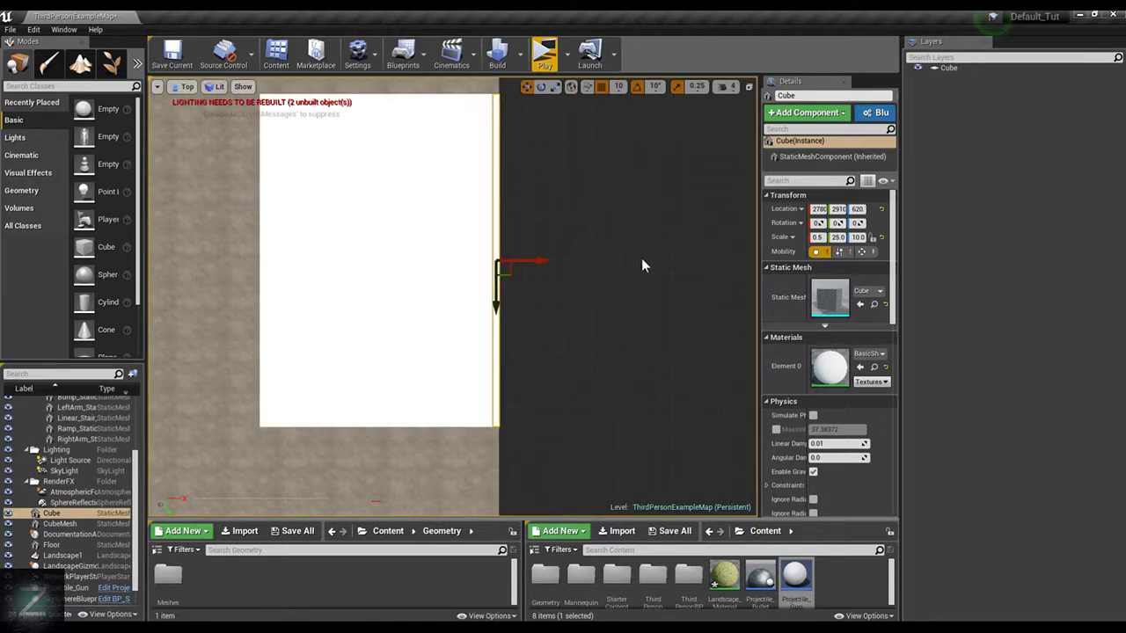
pyautogui.scroll(-1, 548, 276)
pyautogui.scroll(1, 561, 284)
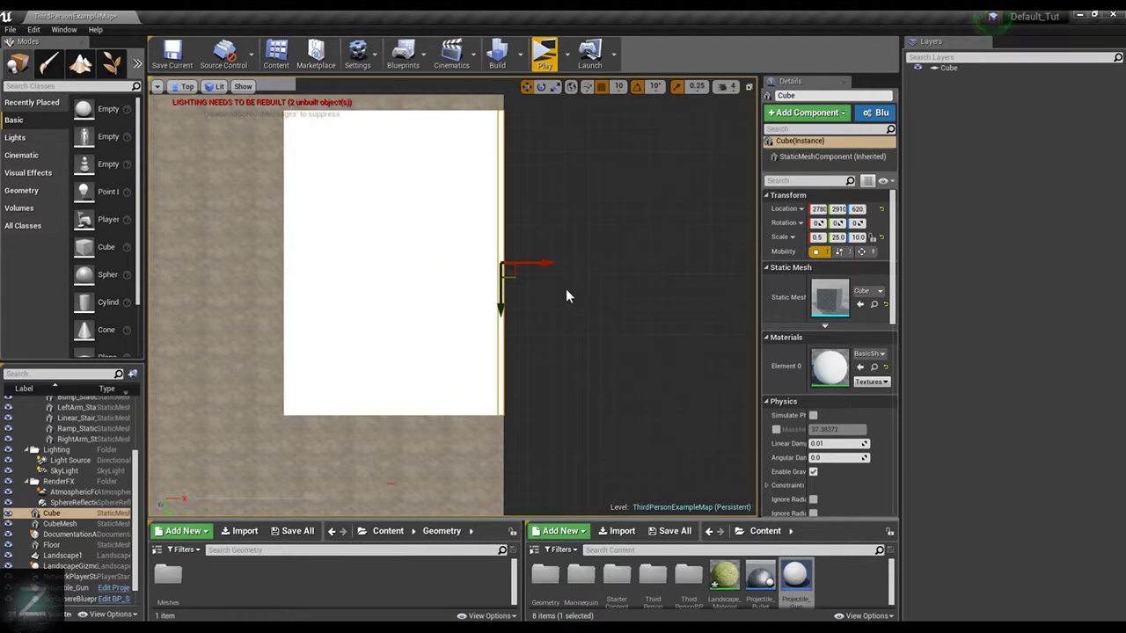
# Duplicate the long wall inward to X 2150 and rotate the copy 90 degrees about Z so it crosses the slab
pyautogui.moveTo(550, 266)
pyautogui.keyDown('alt'); pyautogui.mouseDown()
pyautogui.moveTo(472, 266)
pyautogui.moveTo(495, 308)
pyautogui.moveTo(468, 344)
pyautogui.moveTo(507, 310)
pyautogui.moveTo(472, 297)
pyautogui.moveTo(495, 312)
pyautogui.moveTo(568, 263)
pyautogui.mouseUp(); pyautogui.keyUp('alt')
pyautogui.press('e')
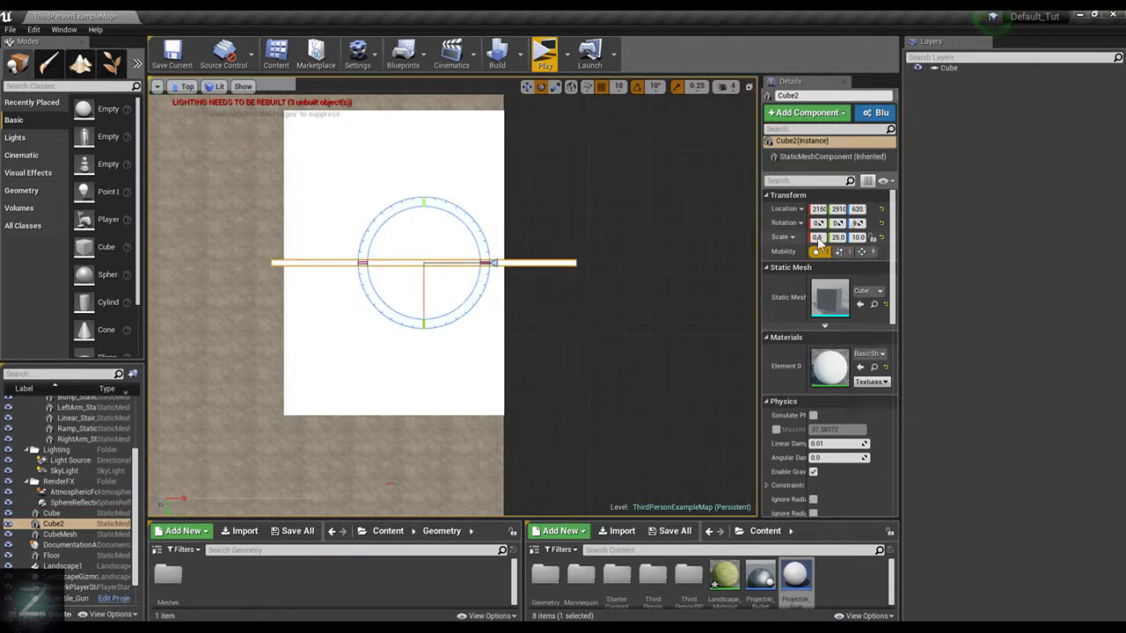
# Widen the Details panel and set the rotated wall copy's Y scale to 17.5
pyautogui.moveTo(759, 237); pyautogui.dragTo(701, 238)
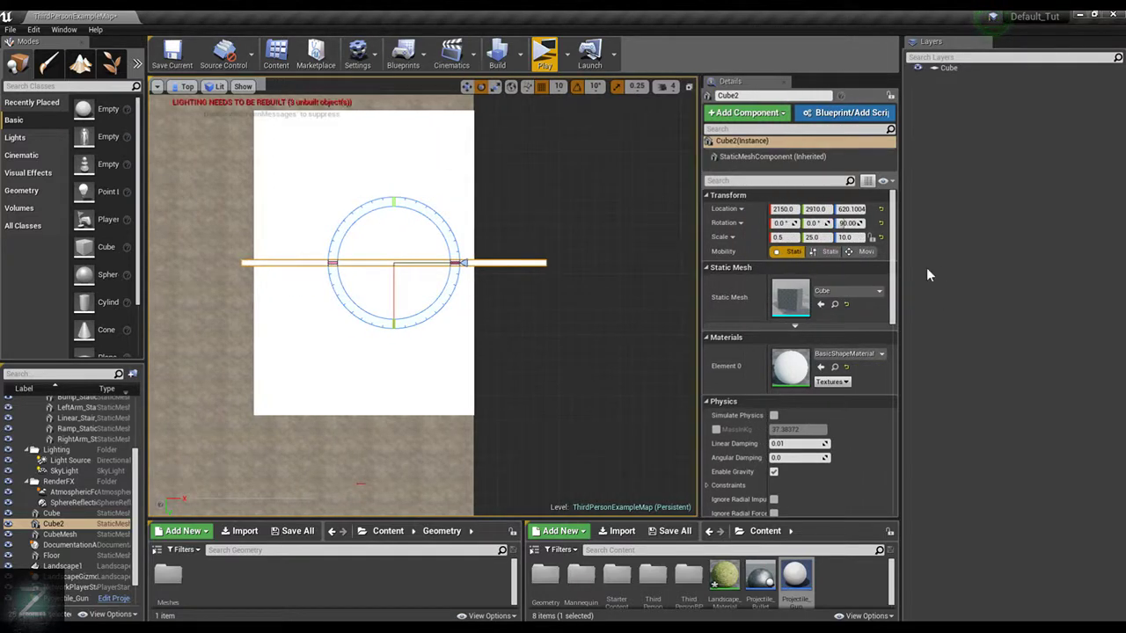
pyautogui.click(826, 238)
pyautogui.write('17.5')
pyautogui.press('Return')
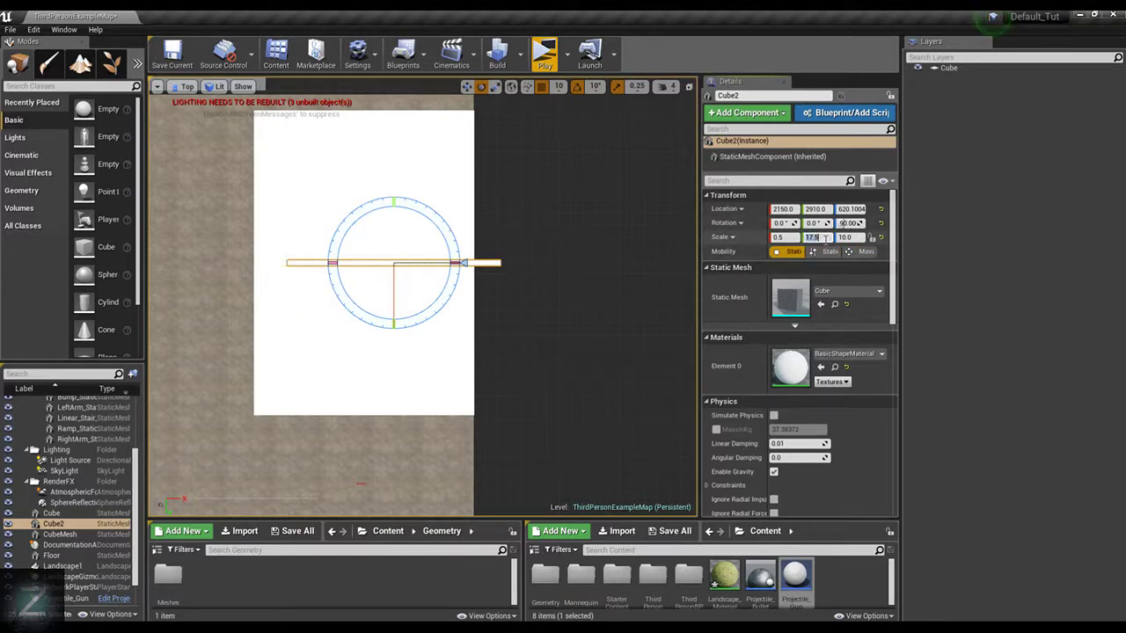
# Move the rotated wall along X to 1930 so it spans across the Floor slab
pyautogui.write('w')
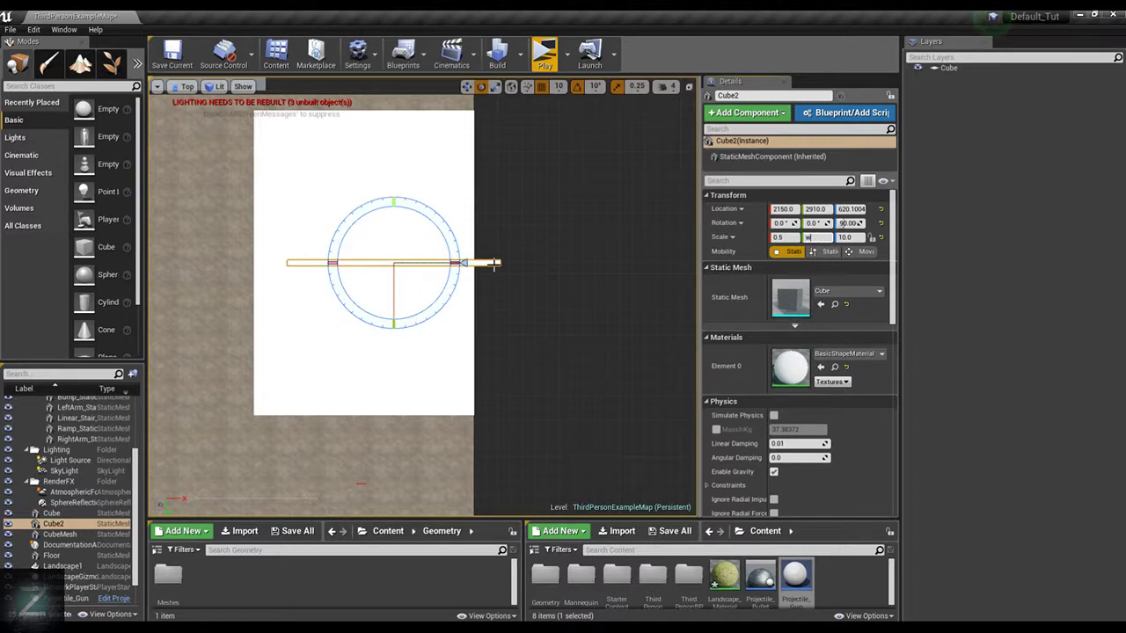
pyautogui.click(494, 264)
pyautogui.press('w')
pyautogui.moveTo(444, 263); pyautogui.dragTo(418, 262)
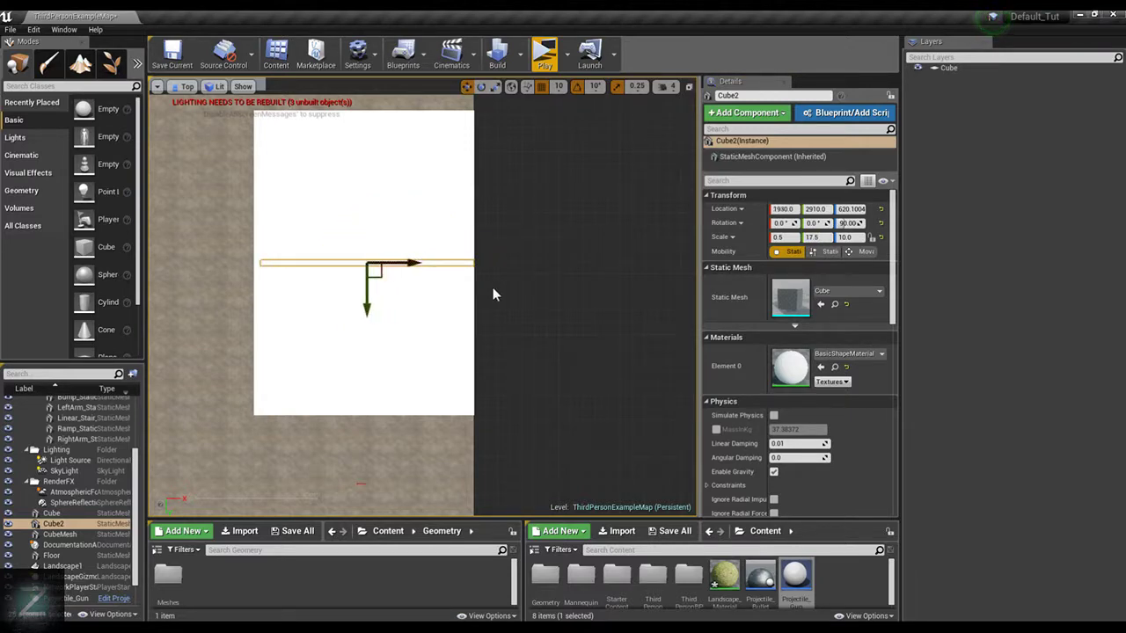
# Apply the M_Door material to the first wall along the slab's long edge
pyautogui.scroll(2, 461, 282)
pyautogui.scroll(-1, 457, 270)
pyautogui.click(456, 270)
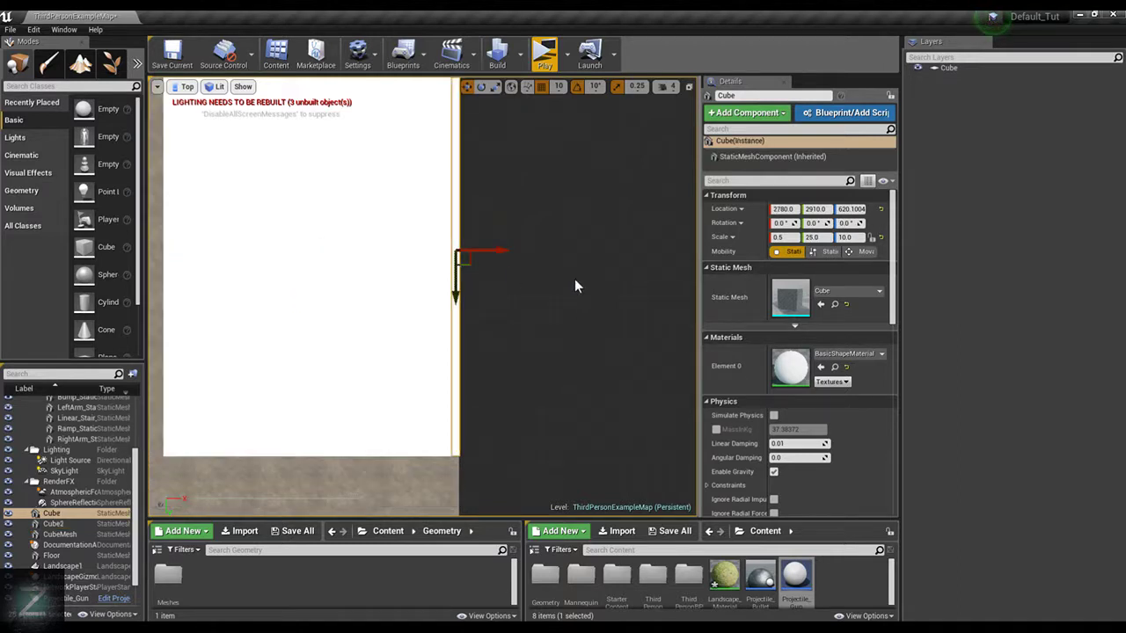
pyautogui.click(837, 354)
pyautogui.click(836, 362)
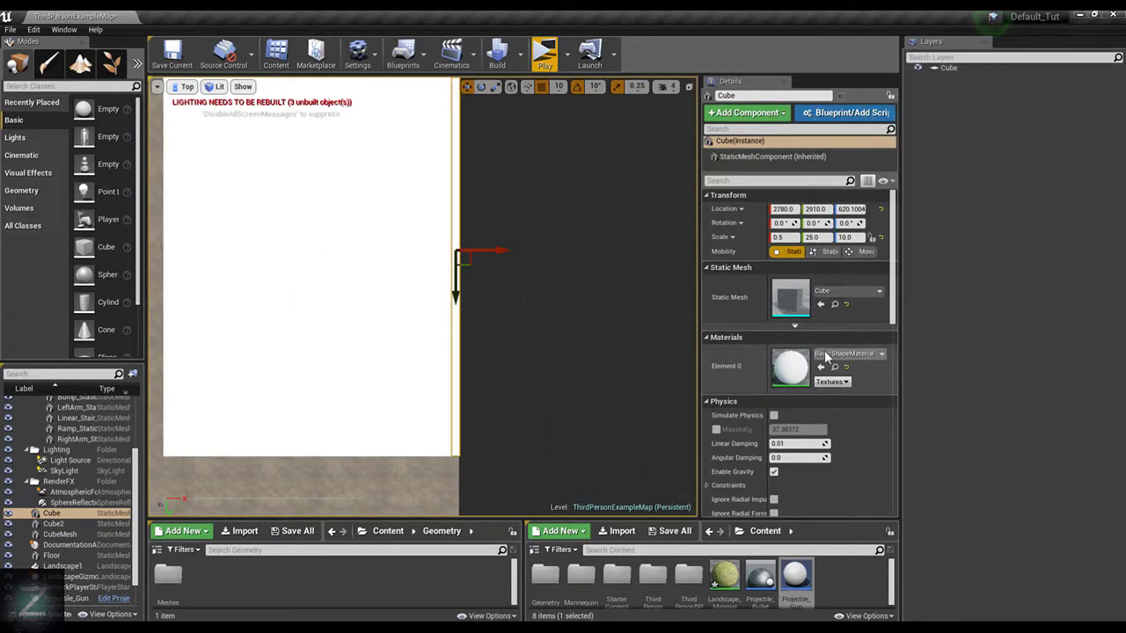
pyautogui.click(833, 356)
pyautogui.scroll(-3, 930, 304)
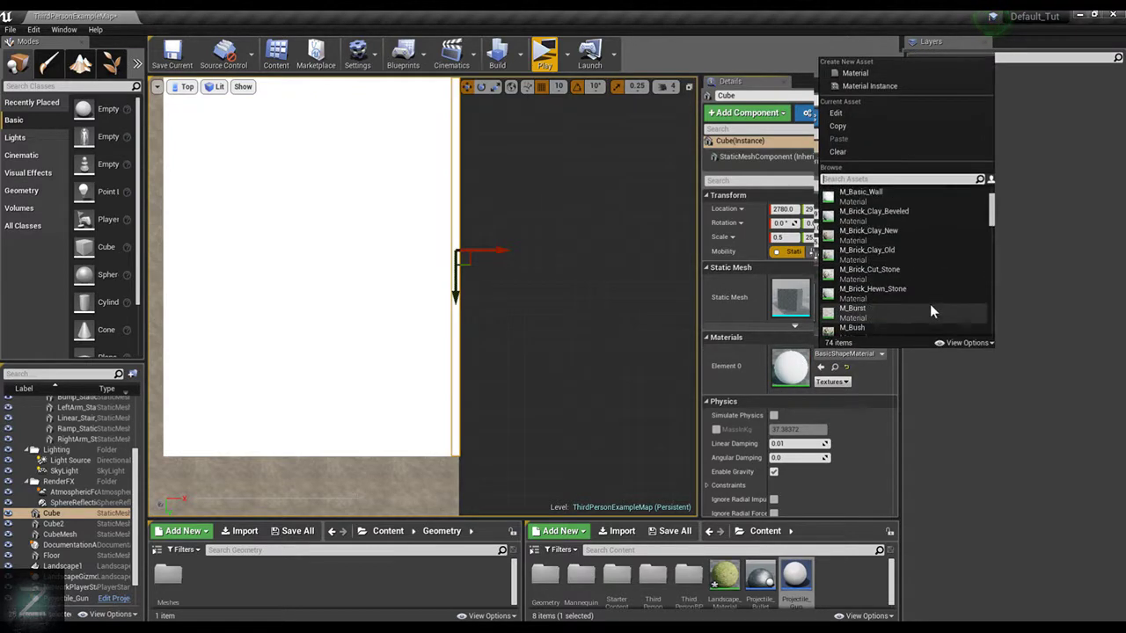
pyautogui.scroll(-3, 919, 299)
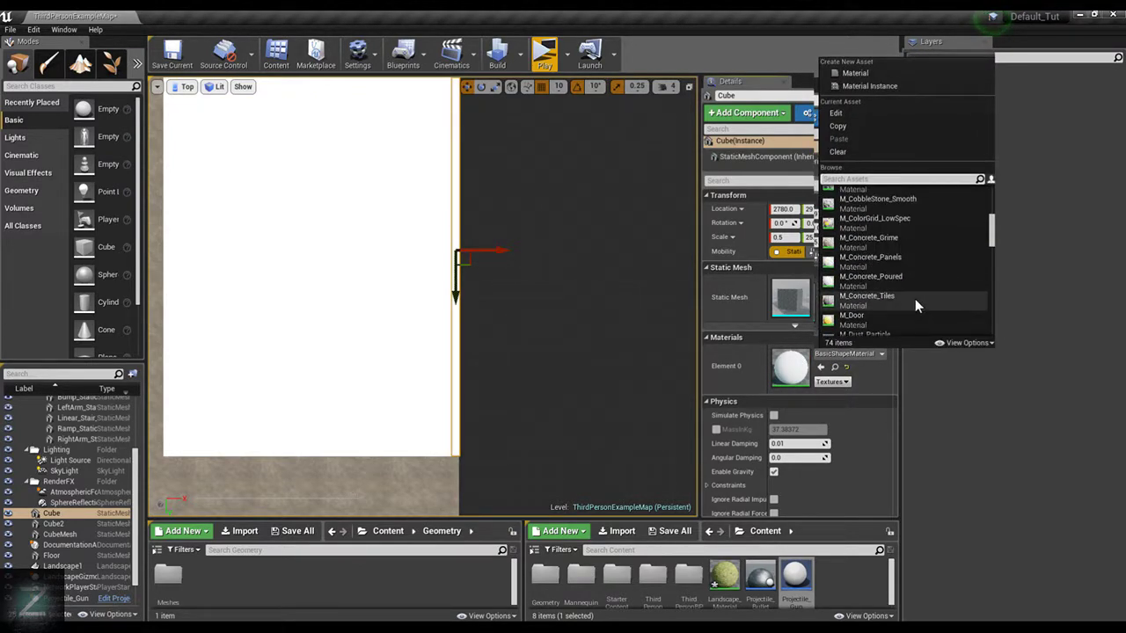
pyautogui.click(901, 237)
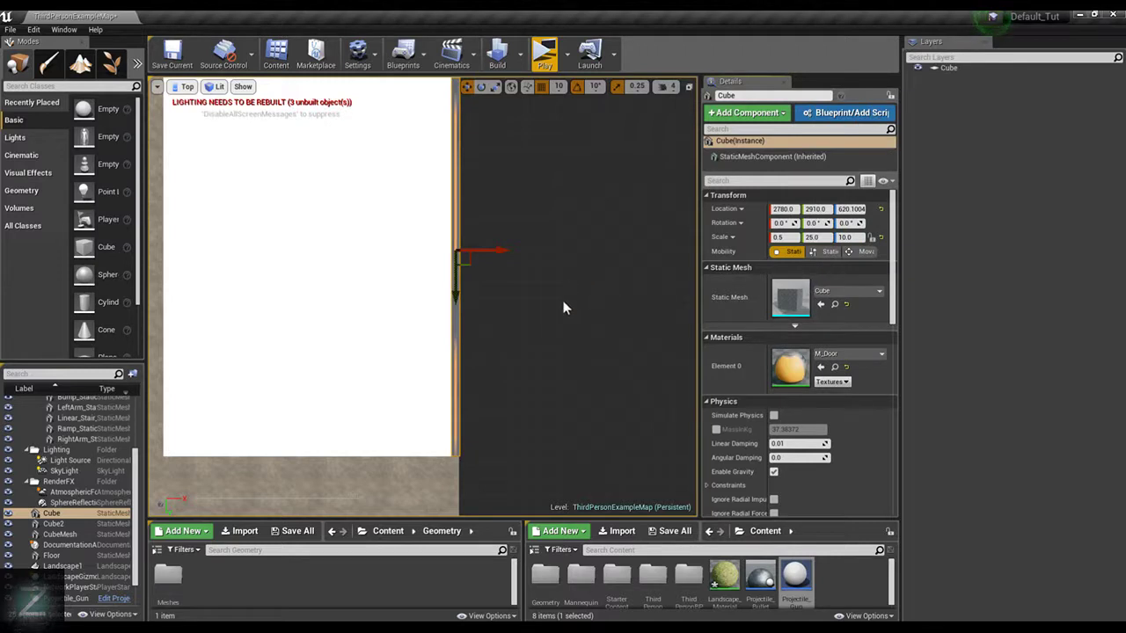
# Clear the wall selection, select the Floor slab and switch the viewport to the perspective view
pyautogui.click(517, 206)
pyautogui.scroll(-3, 485, 221)
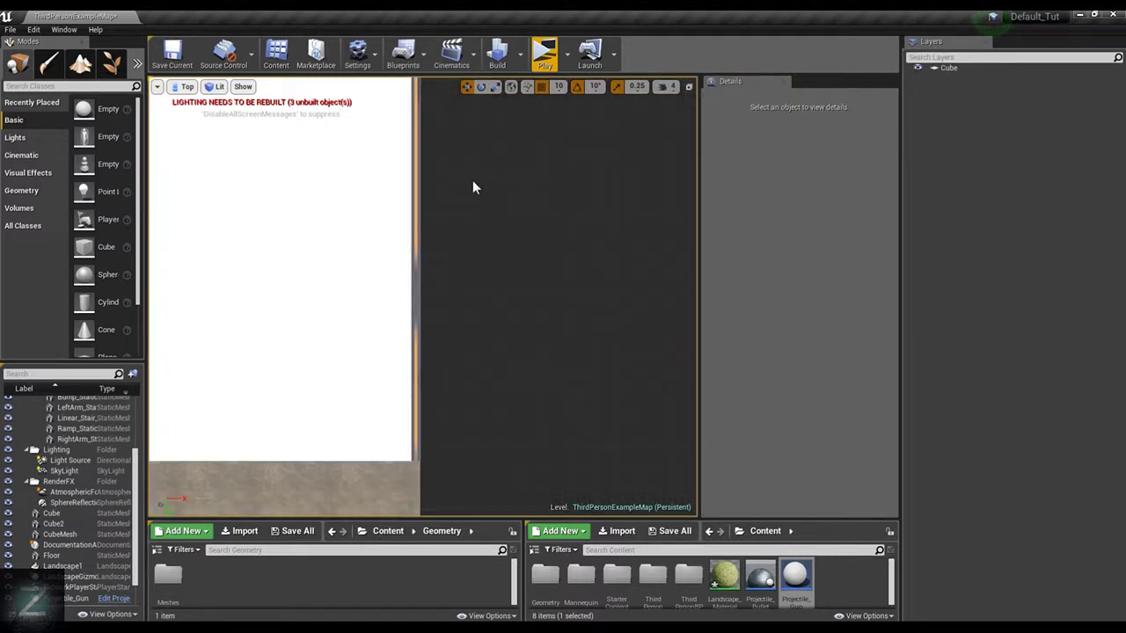
pyautogui.moveTo(473, 180); pyautogui.dragTo(606, 399, button='right')
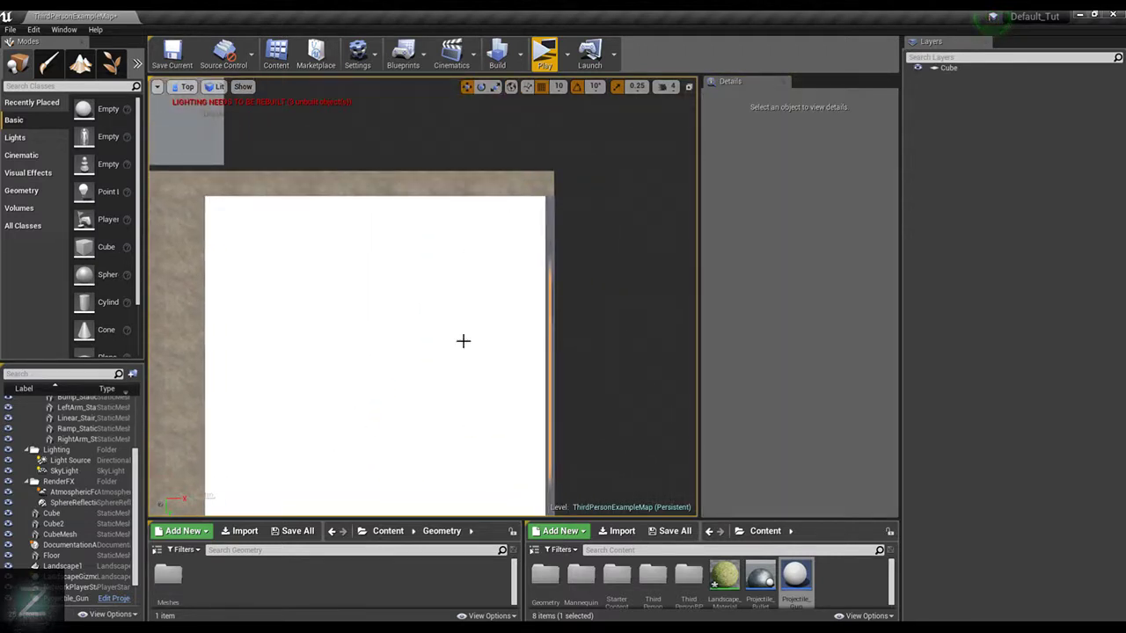
pyautogui.click(340, 395)
pyautogui.click(216, 86)
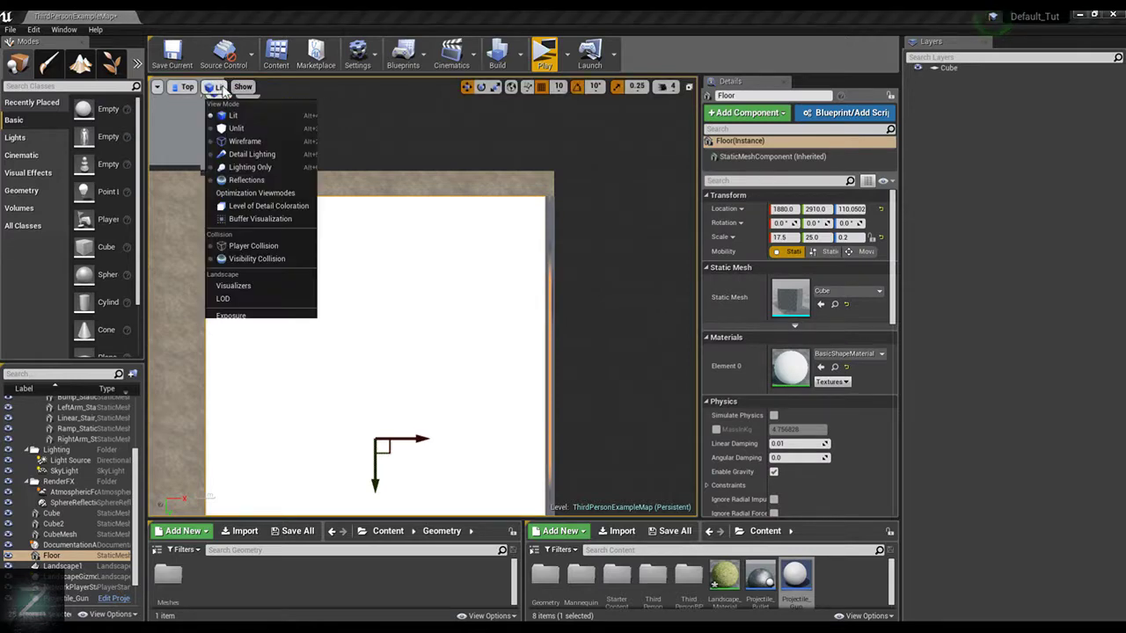
pyautogui.click(184, 86)
pyautogui.click(211, 106)
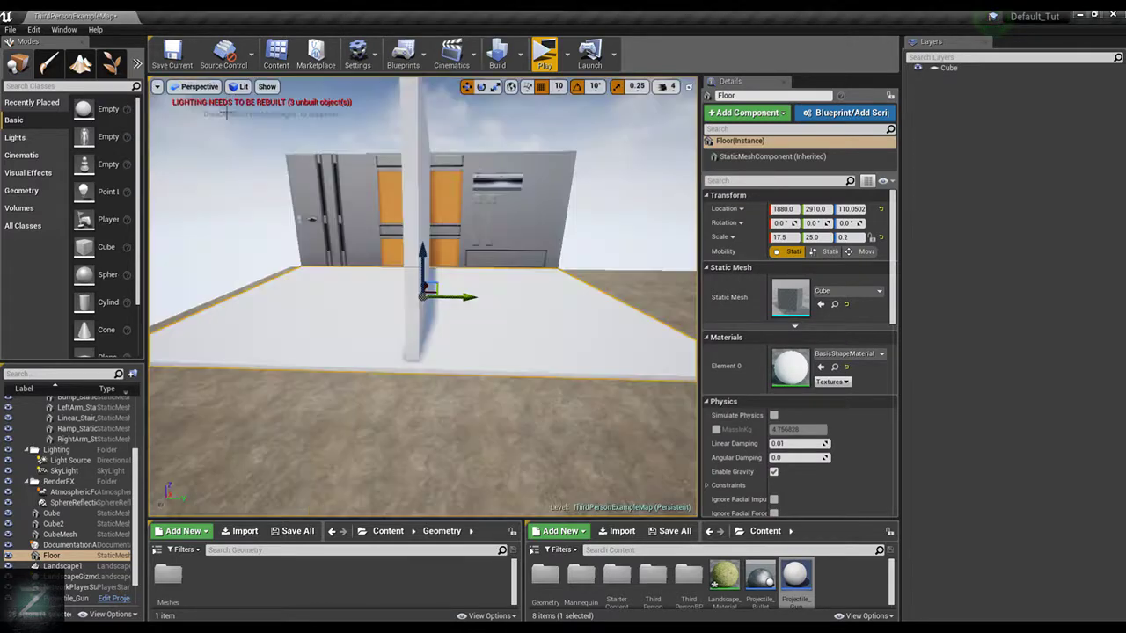
# Move the plain cross wall along Y to 1580, past the slab's short edge, and snap it down onto the ground
pyautogui.keyDown('alt'); pyautogui.moveTo(422, 317); pyautogui.dragTo(339, 361); pyautogui.keyUp('alt')
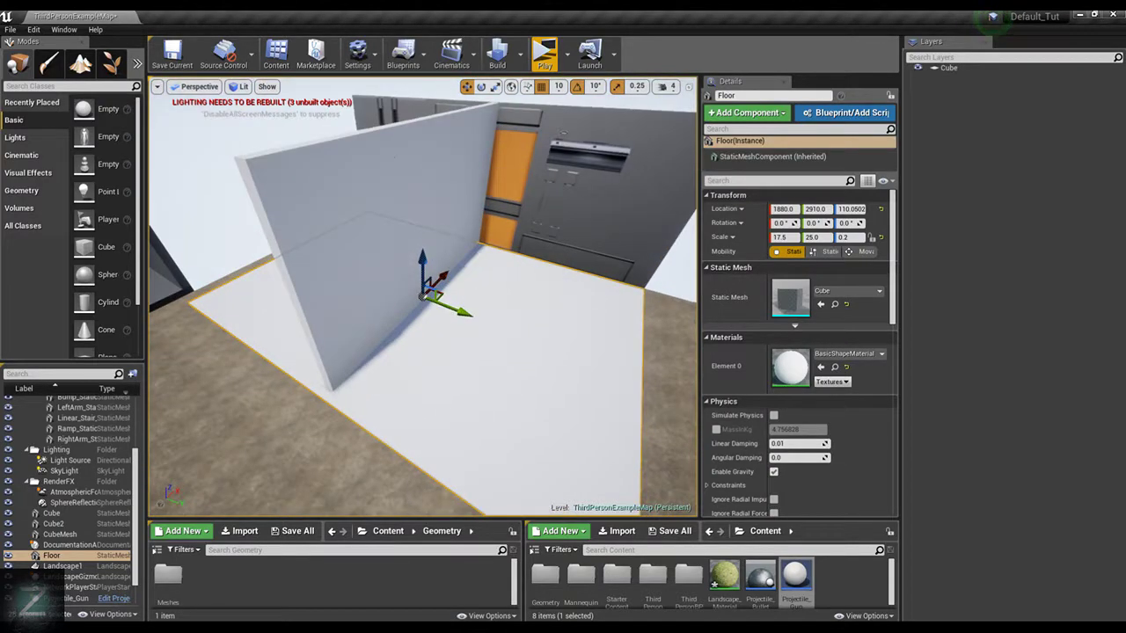
pyautogui.click(468, 220)
pyautogui.moveTo(453, 227); pyautogui.dragTo(311, 200)
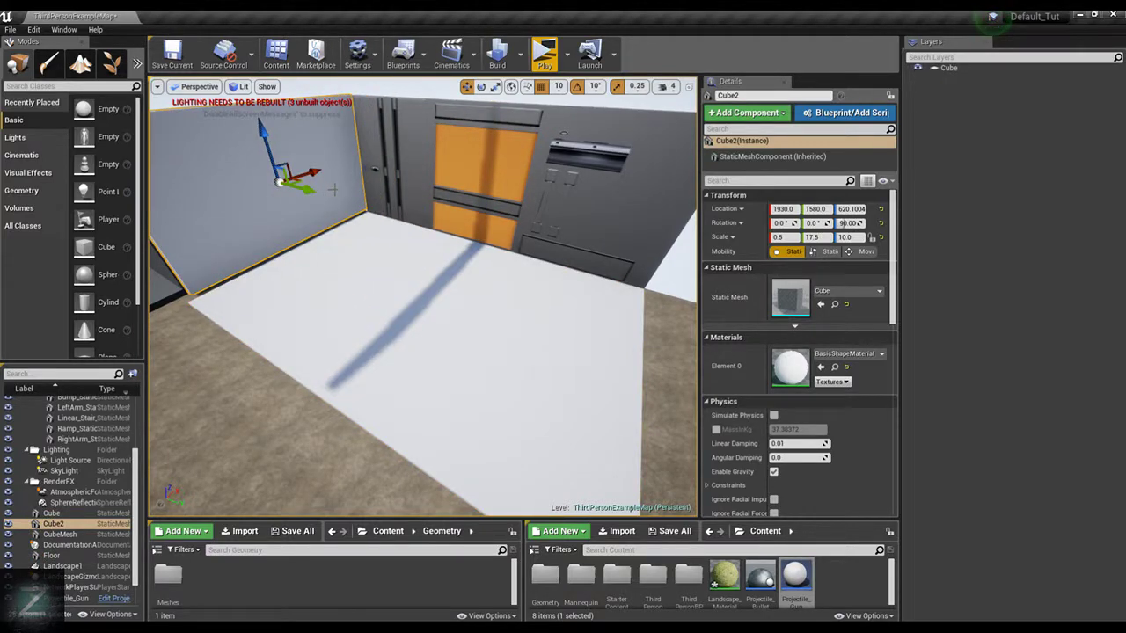
pyautogui.press('End')
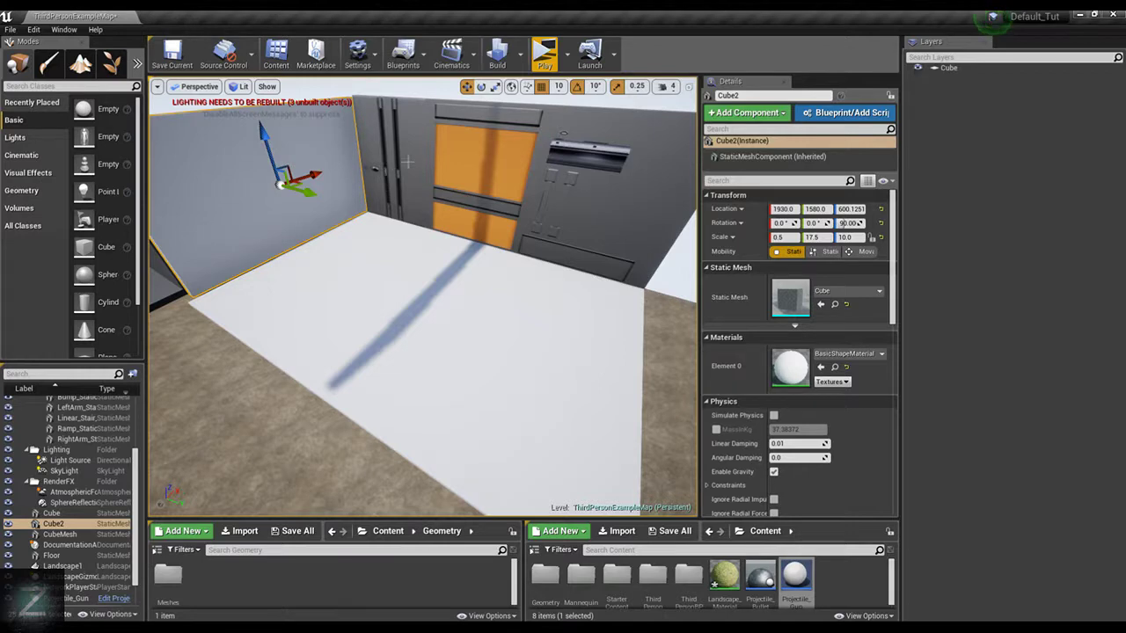
# Move the cross wall along Y to 1700, back toward the edge of the Floor slab
pyautogui.moveTo(408, 162); pyautogui.dragTo(390, 177, button='right')
pyautogui.moveTo(446, 201); pyautogui.dragTo(483, 200, button='right')
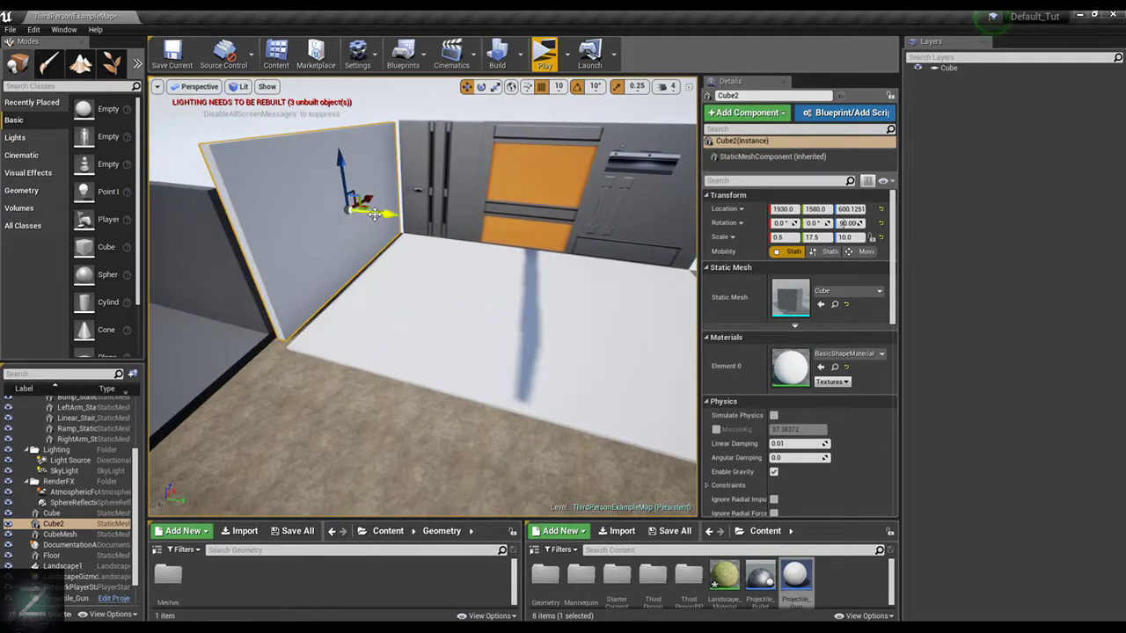
pyautogui.moveTo(383, 214); pyautogui.dragTo(395, 217)
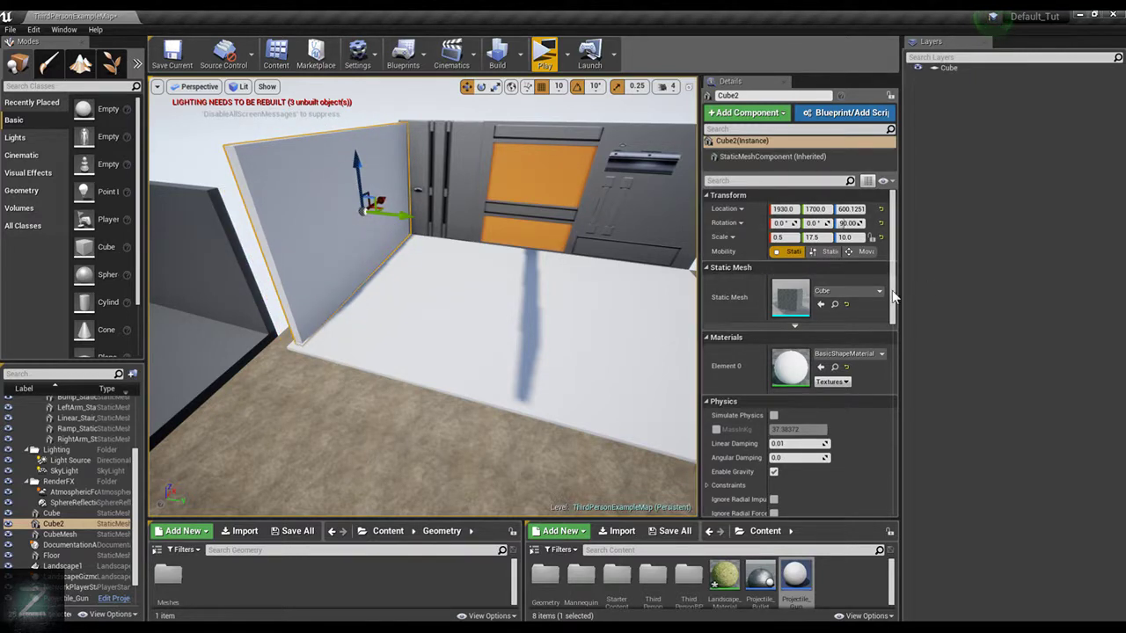
# Search the materials for "door" and apply M_Door to the cross wall
pyautogui.click(845, 354)
pyautogui.write('door')
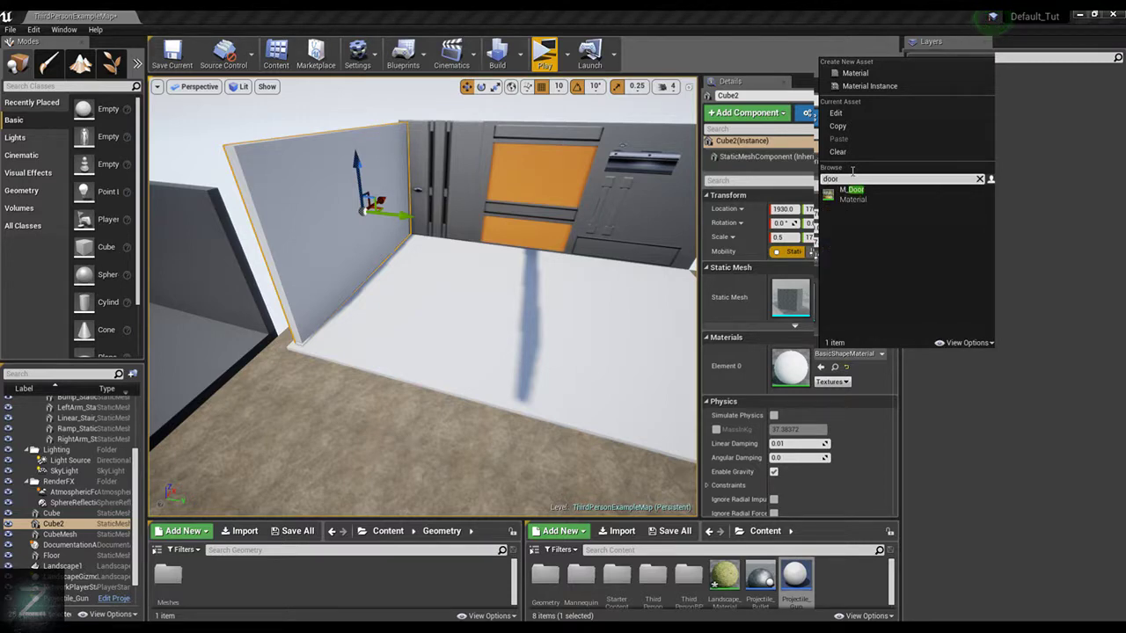
pyautogui.click(891, 191)
# Adjust the cross wall to Y 1690 and X 1890 so it meets the first wall at the corner
pyautogui.moveTo(554, 209); pyautogui.dragTo(479, 157, button='right')
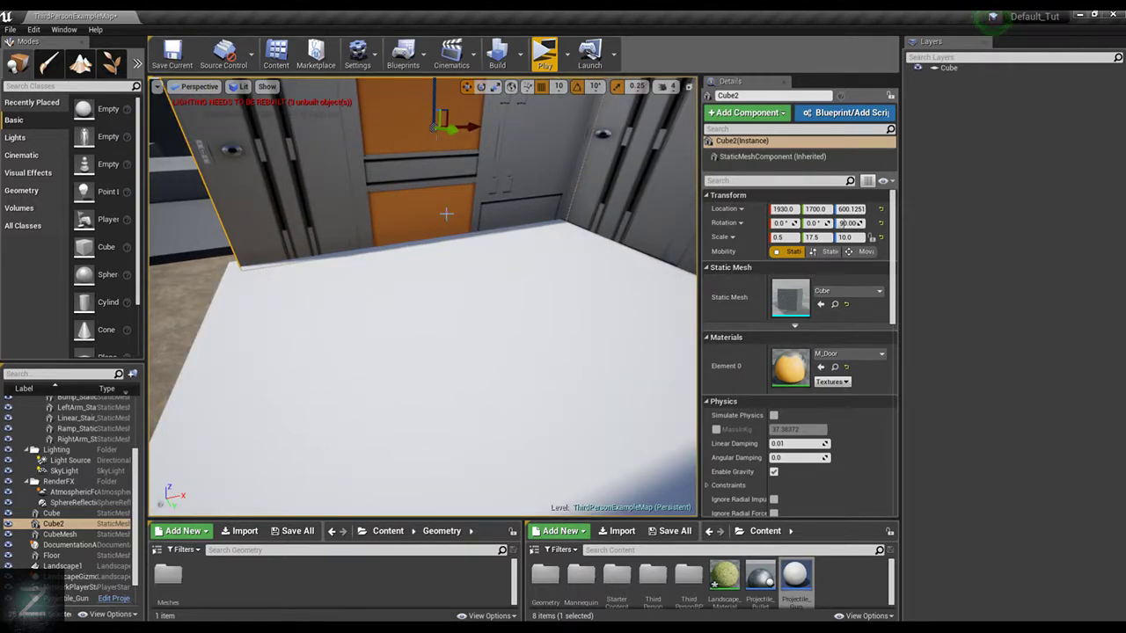
pyautogui.moveTo(440, 159); pyautogui.dragTo(442, 234, button='right')
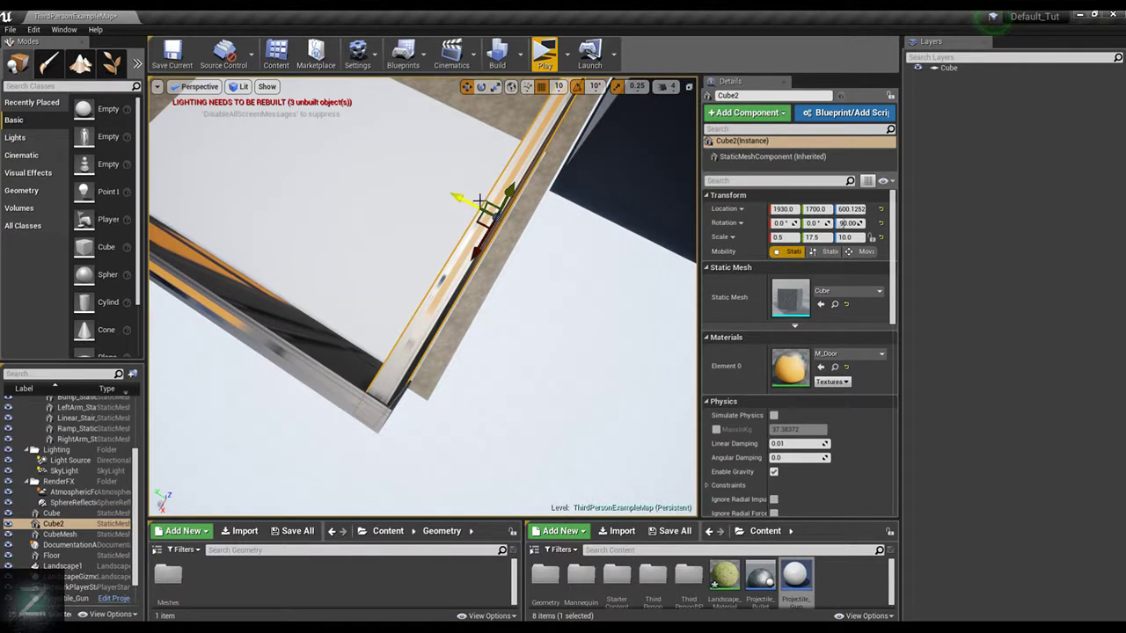
pyautogui.moveTo(480, 199); pyautogui.dragTo(475, 198)
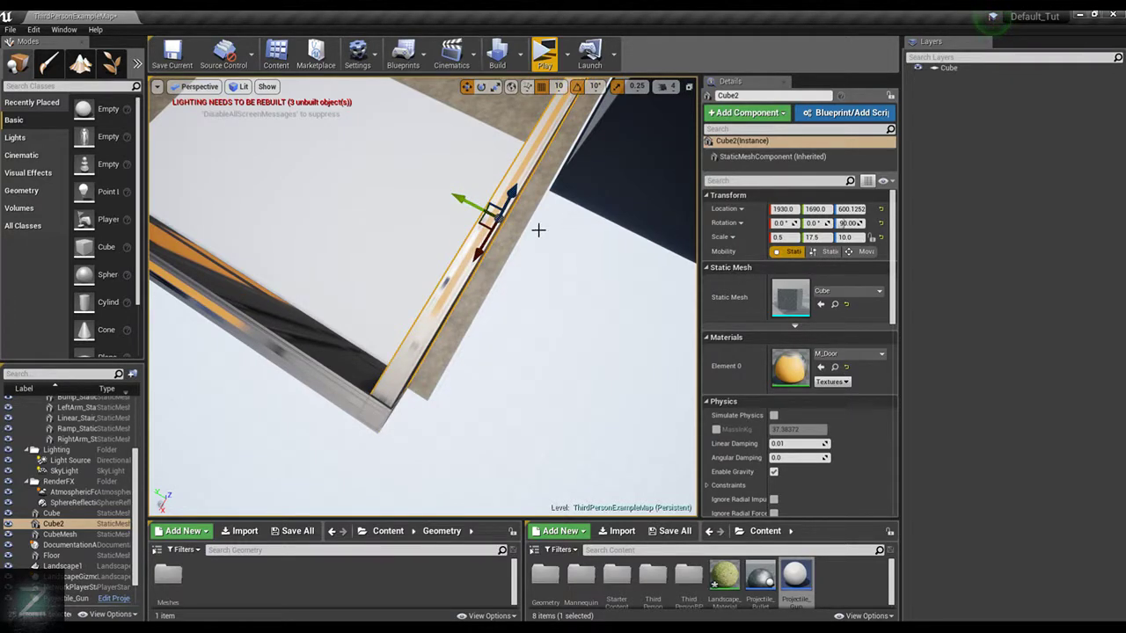
pyautogui.moveTo(484, 251); pyautogui.dragTo(491, 245)
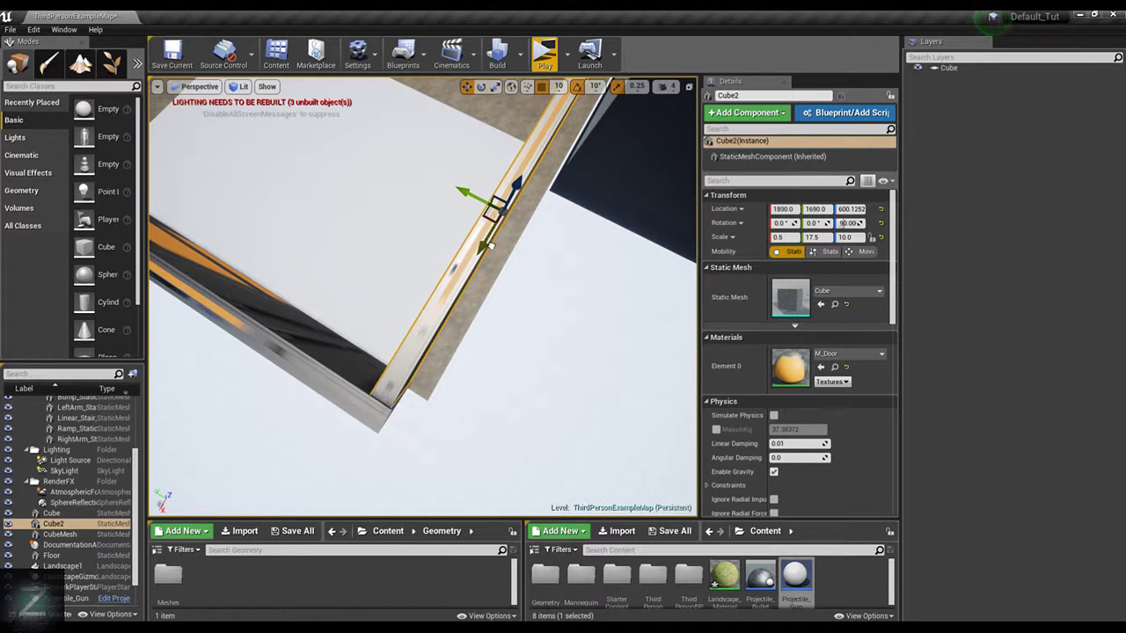
# Add a basic cube inside the walled corner, move it along X to 2040 and snap it onto the floor
pyautogui.scroll(5, 447, 256)
pyautogui.moveTo(537, 220); pyautogui.dragTo(631, 255, button='right')
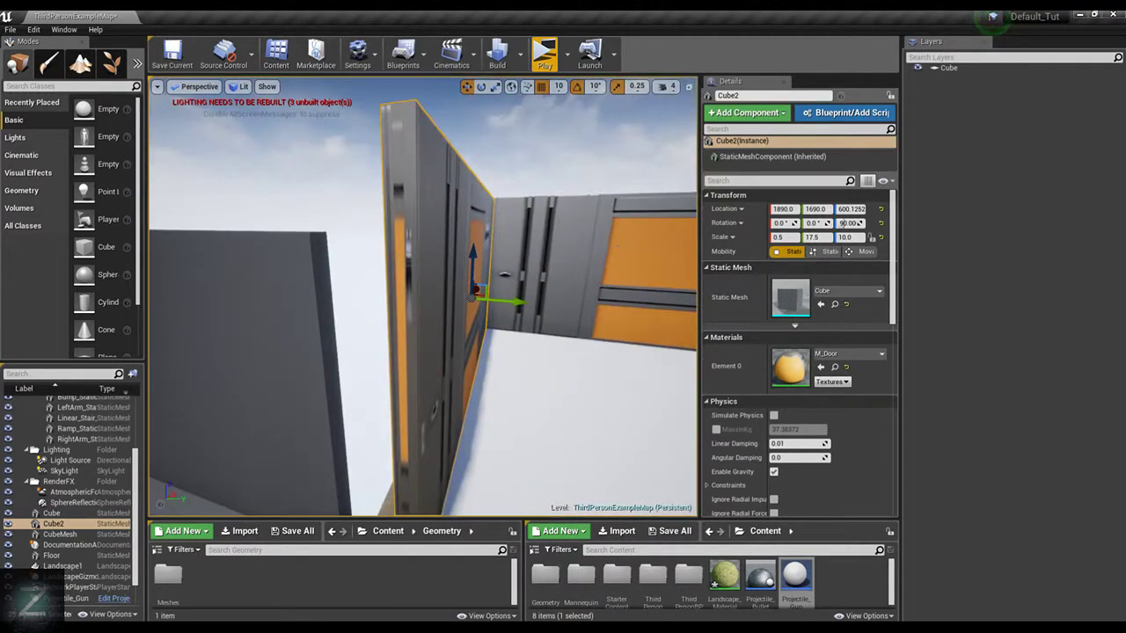
pyautogui.moveTo(422, 296); pyautogui.dragTo(492, 298, button='right')
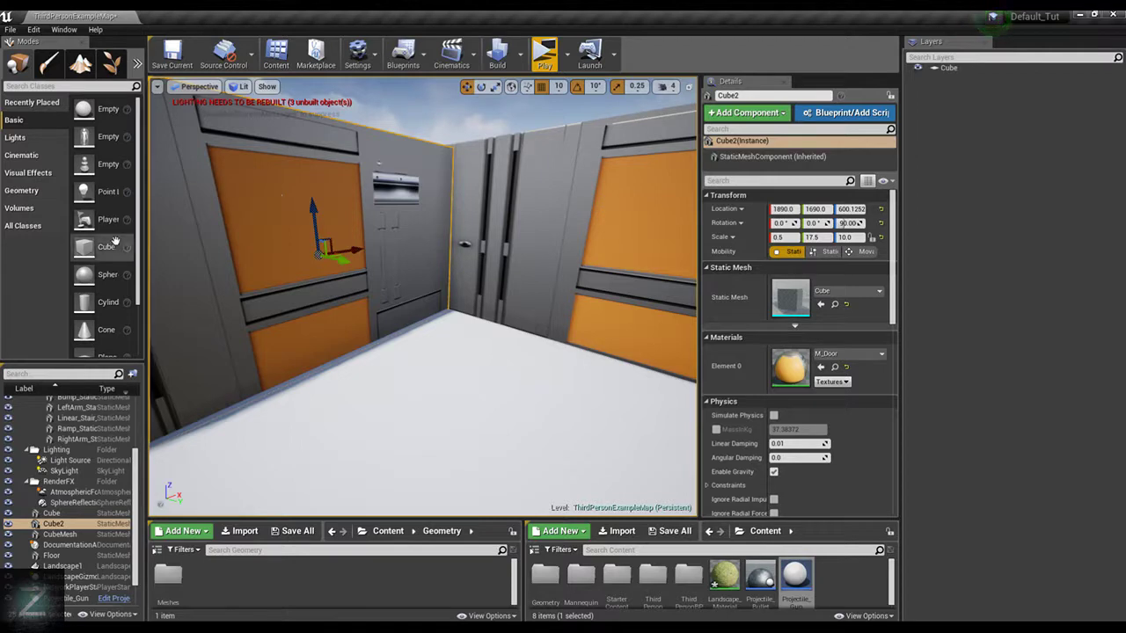
pyautogui.moveTo(104, 247); pyautogui.dragTo(429, 248)
pyautogui.moveTo(488, 235); pyautogui.dragTo(492, 240, button='right')
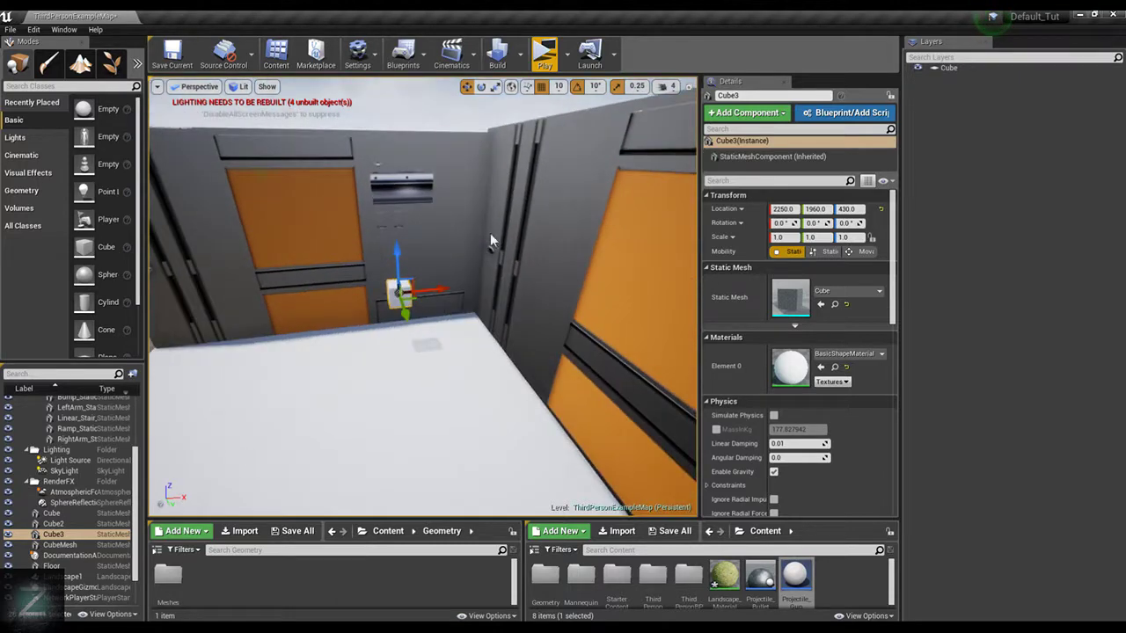
pyautogui.moveTo(450, 289); pyautogui.dragTo(408, 288)
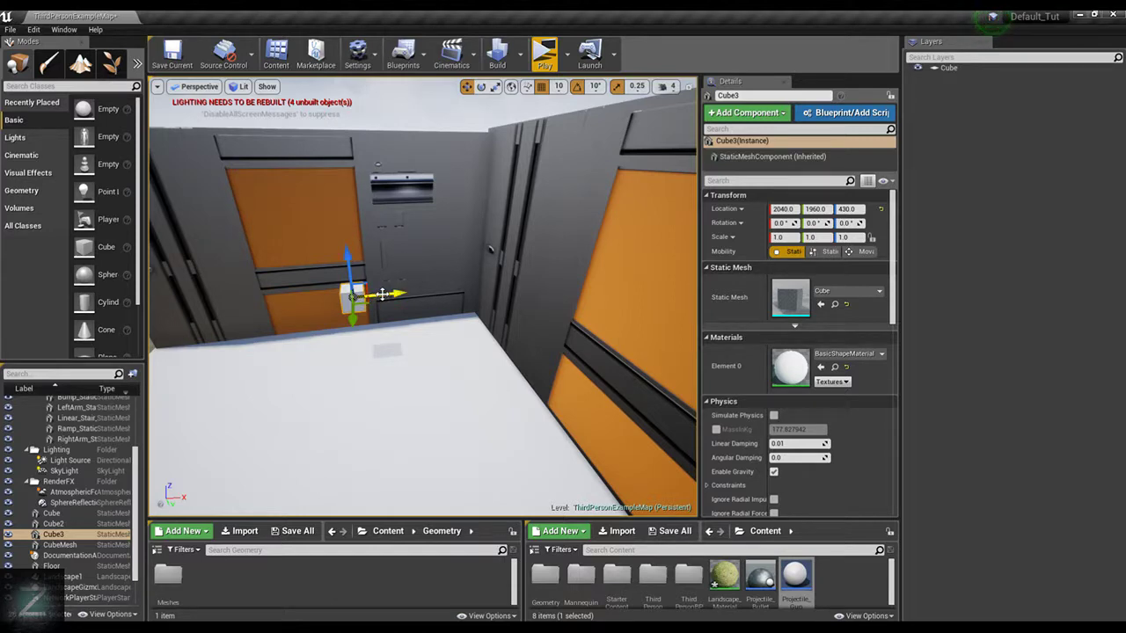
pyautogui.press('End')
# Set the new cube's Y scale to 0.225
pyautogui.press('e')
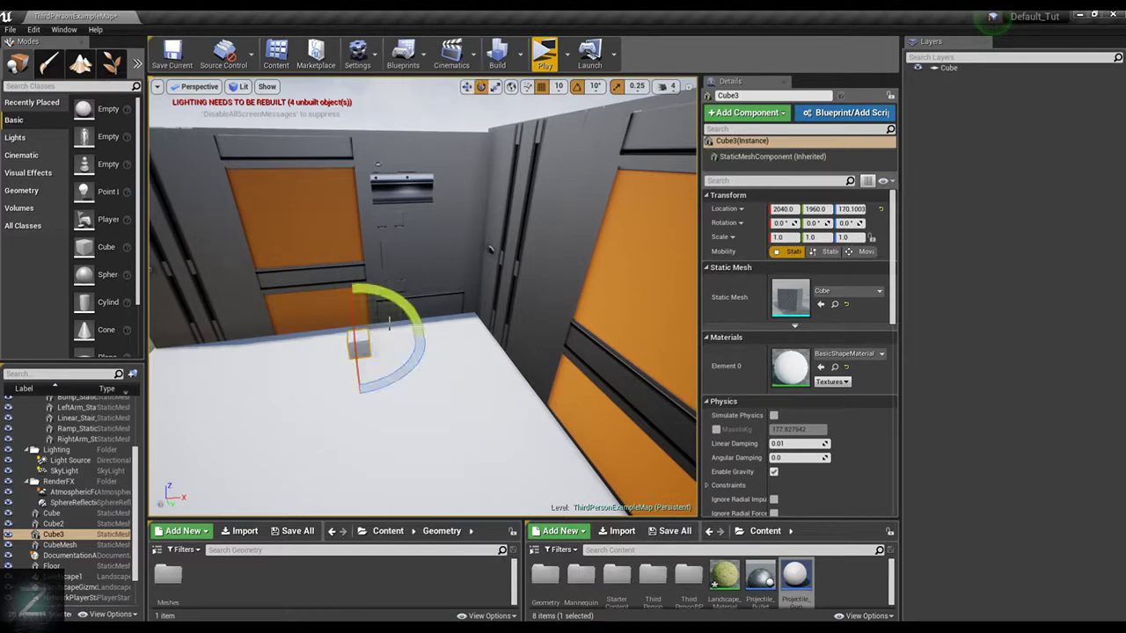
pyautogui.press('r')
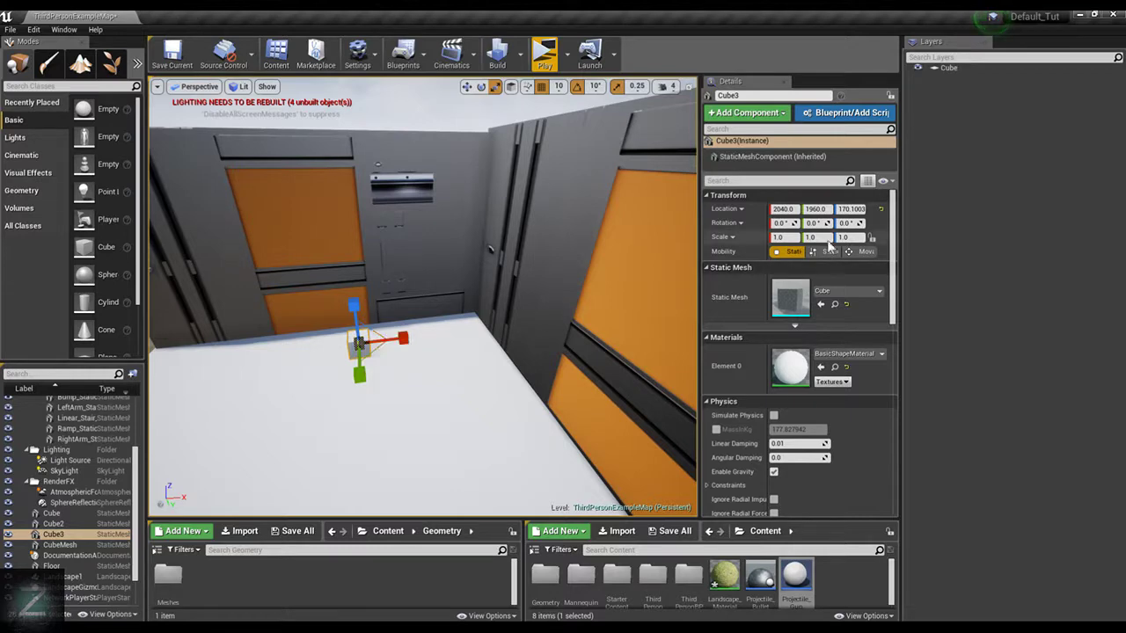
pyautogui.click(818, 237)
pyautogui.write('.225')
pyautogui.press('Return')
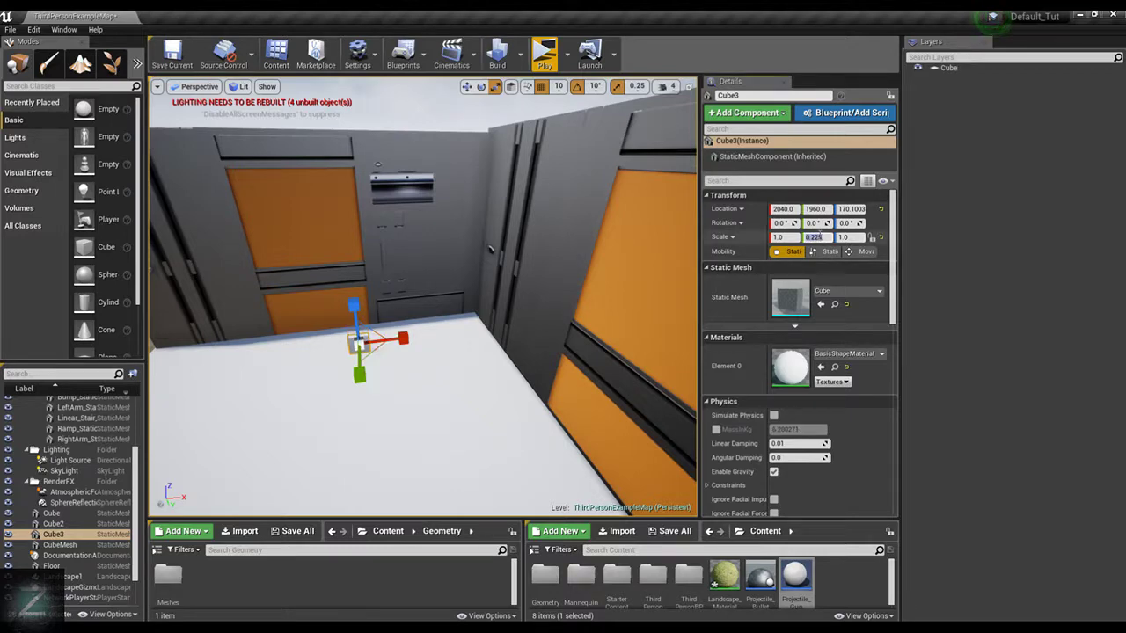
# Set the new cube's Y scale to 12.5 to stretch it into a long beam on the floor
pyautogui.click(827, 237)
pyautogui.click(822, 236)
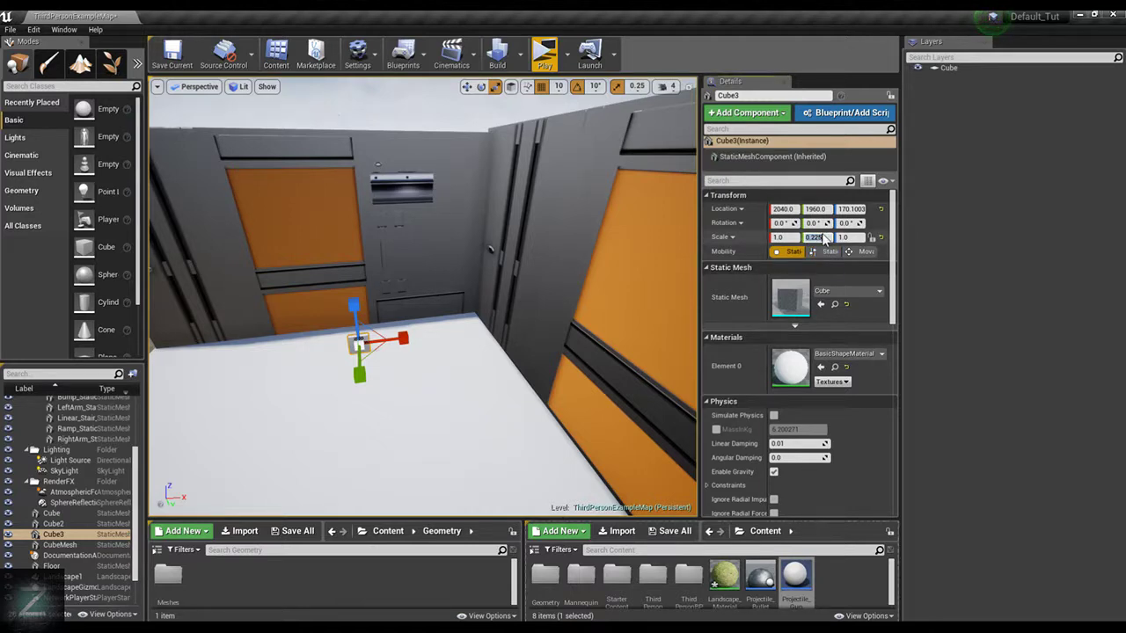
pyautogui.click(842, 237)
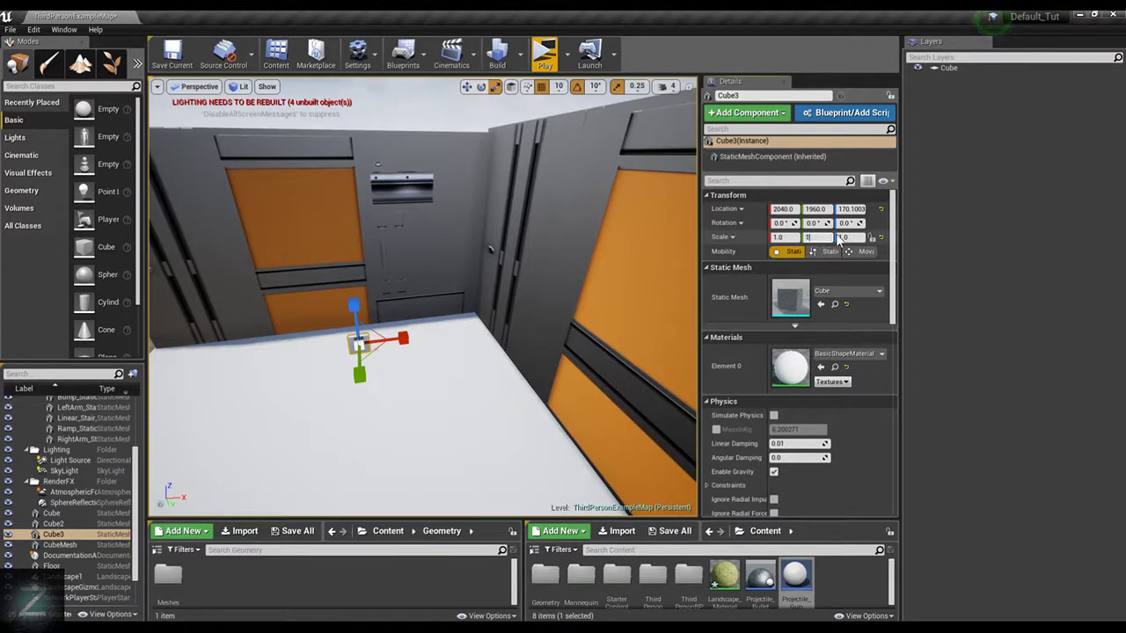
pyautogui.write('12.5')
pyautogui.press('Return')
pyautogui.scroll(-1, 447, 345)
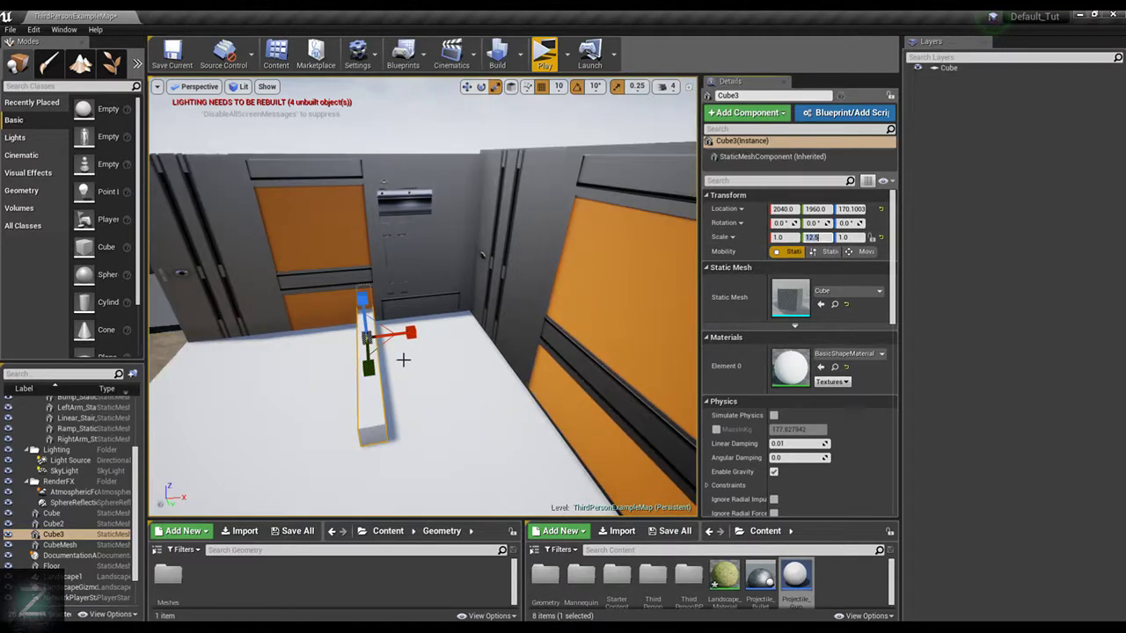
# Move the long beam along Y to 2410 so its end meets the cross wall
pyautogui.moveTo(411, 182); pyautogui.dragTo(494, 189, button='right')
pyautogui.press('w')
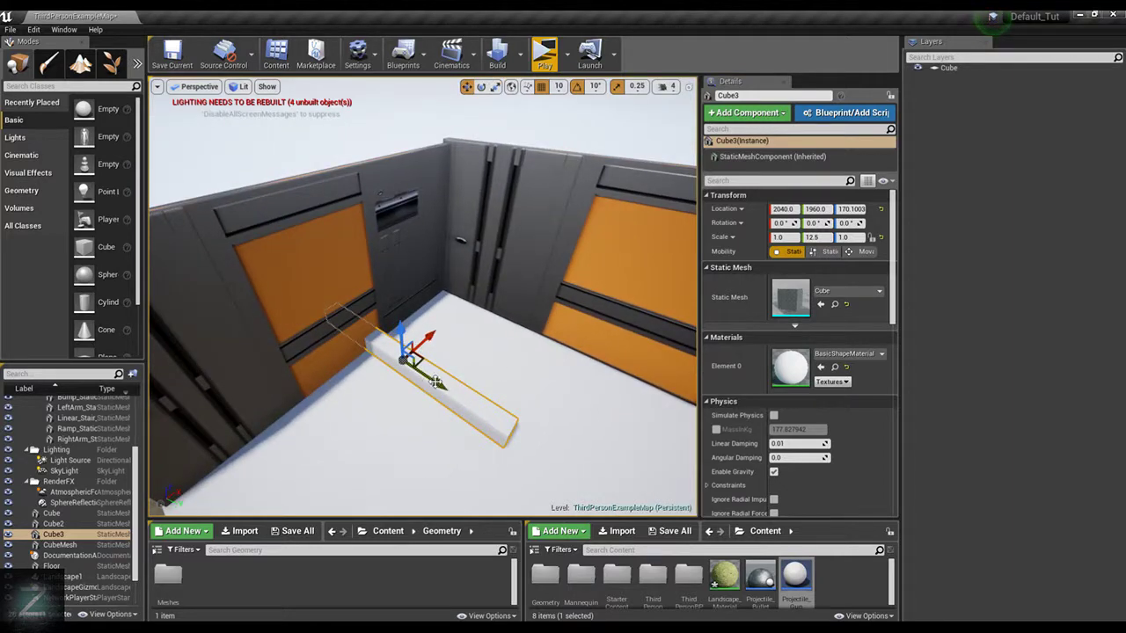
pyautogui.moveTo(437, 382); pyautogui.dragTo(540, 409)
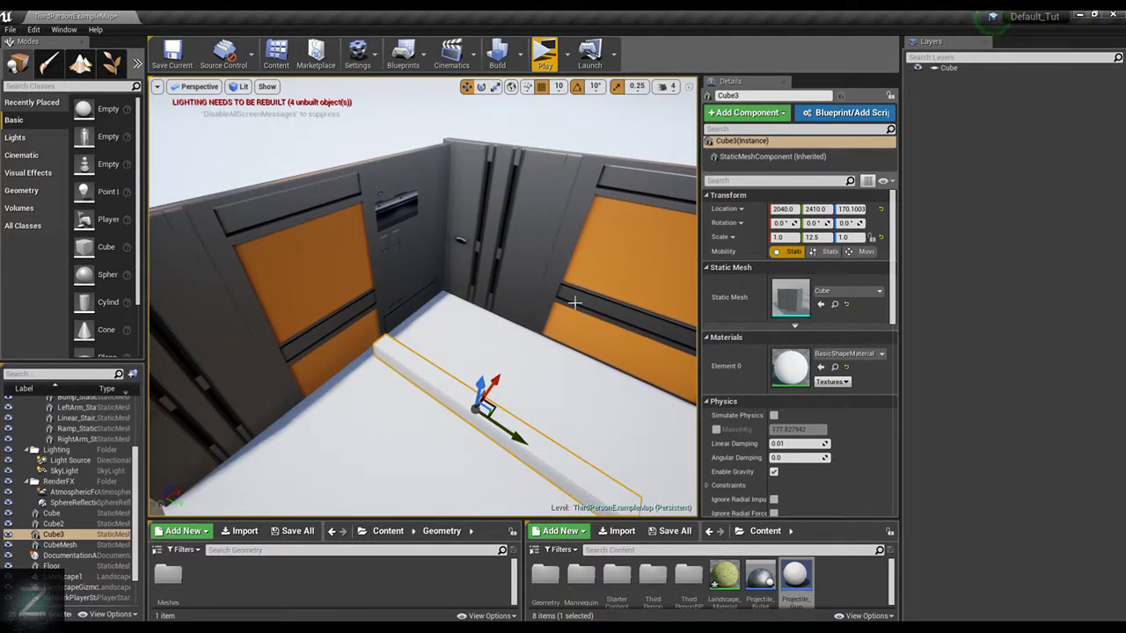
pyautogui.moveTo(602, 296); pyautogui.dragTo(545, 299, button='right')
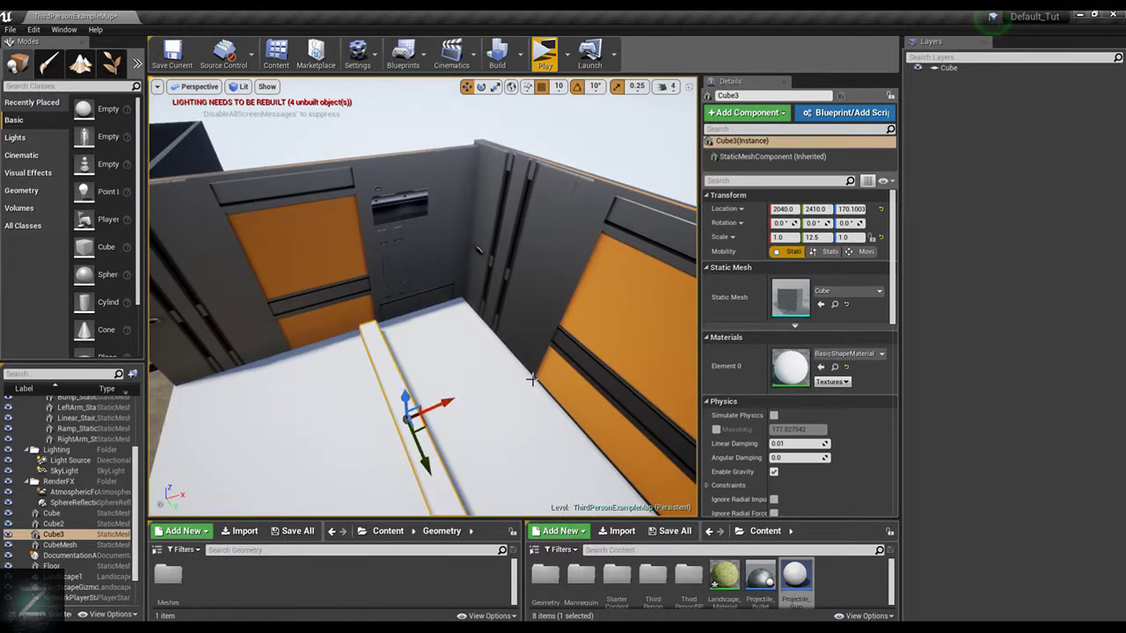
pyautogui.scroll(3, 460, 185)
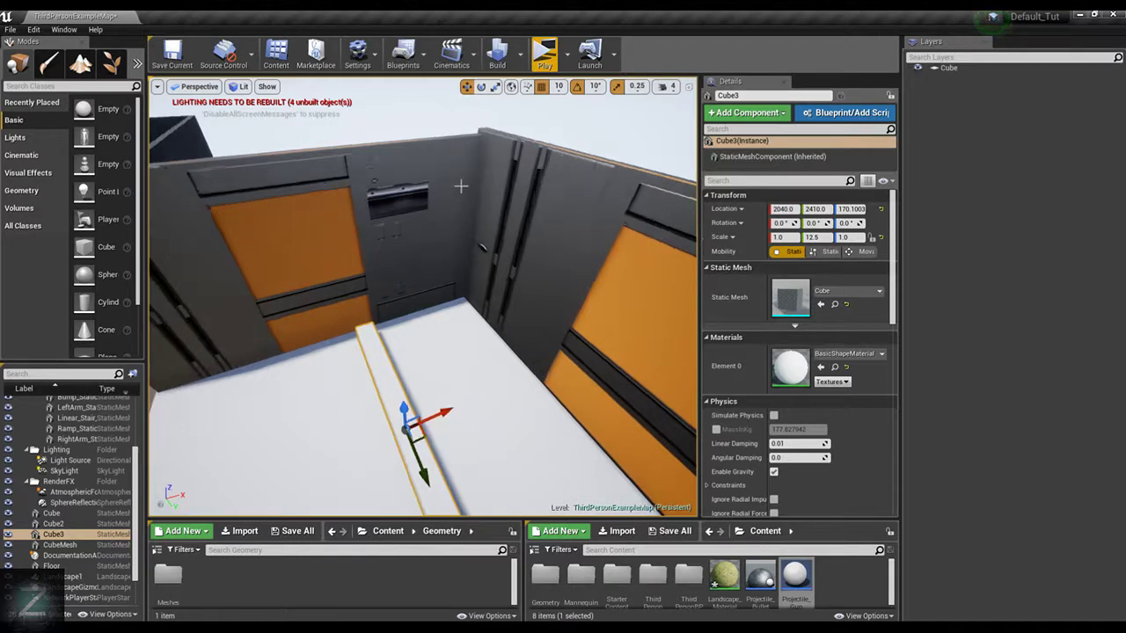
pyautogui.moveTo(507, 194); pyautogui.dragTo(493, 196, button='right')
pyautogui.click(324, 182)
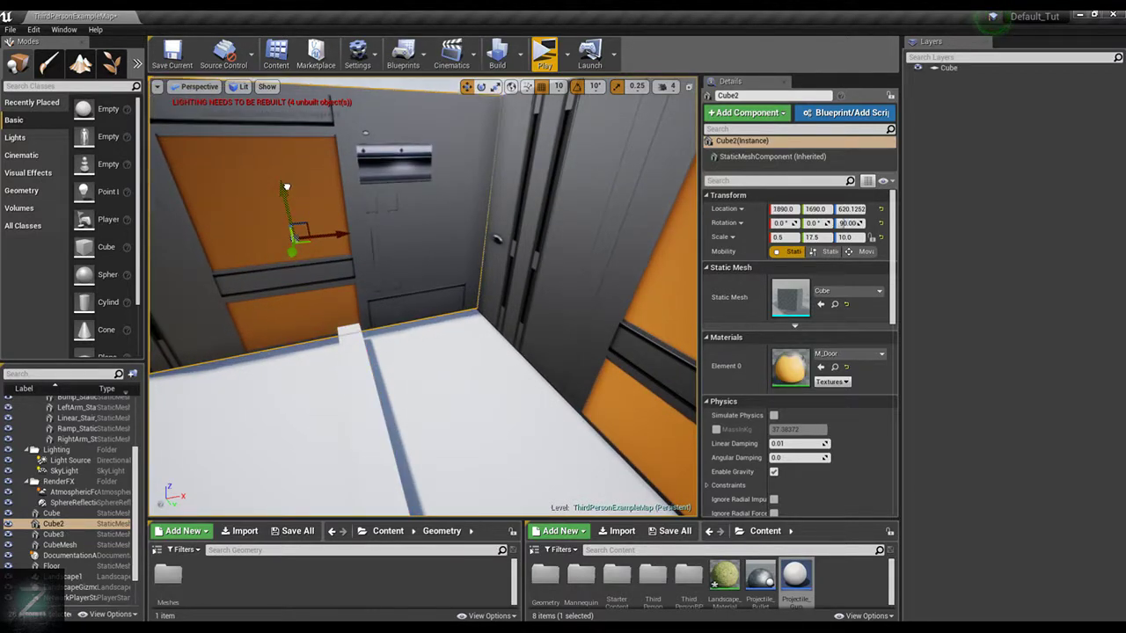
pyautogui.scroll(-3, 529, 159)
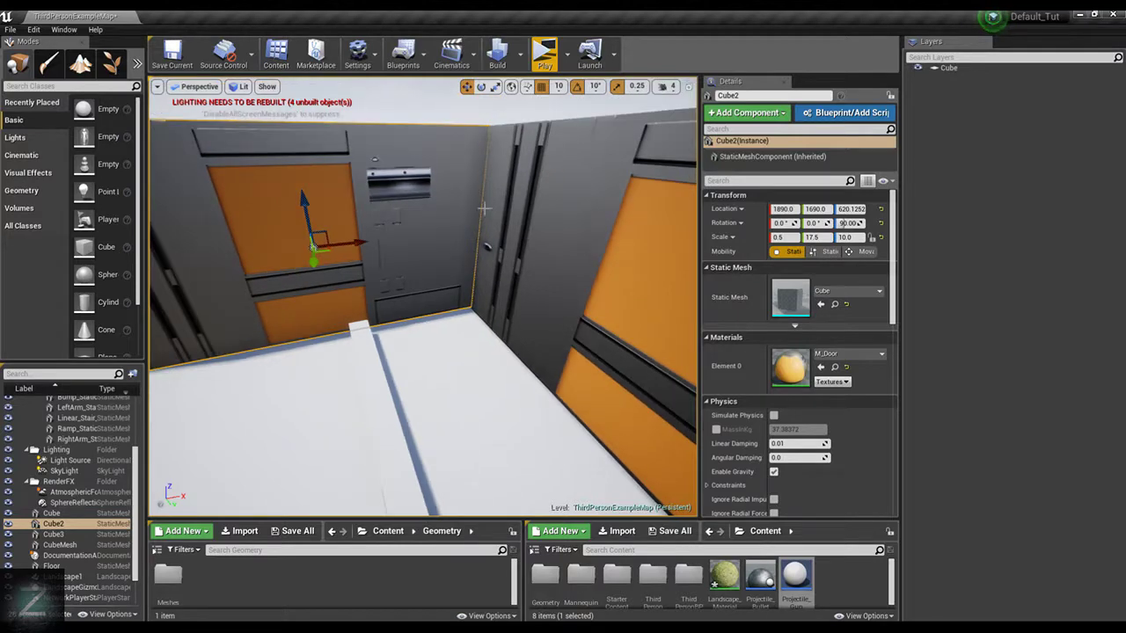
pyautogui.click(397, 432)
pyautogui.keyDown('alt'); pyautogui.moveTo(396, 432); pyautogui.dragTo(565, 406); pyautogui.keyUp('alt')
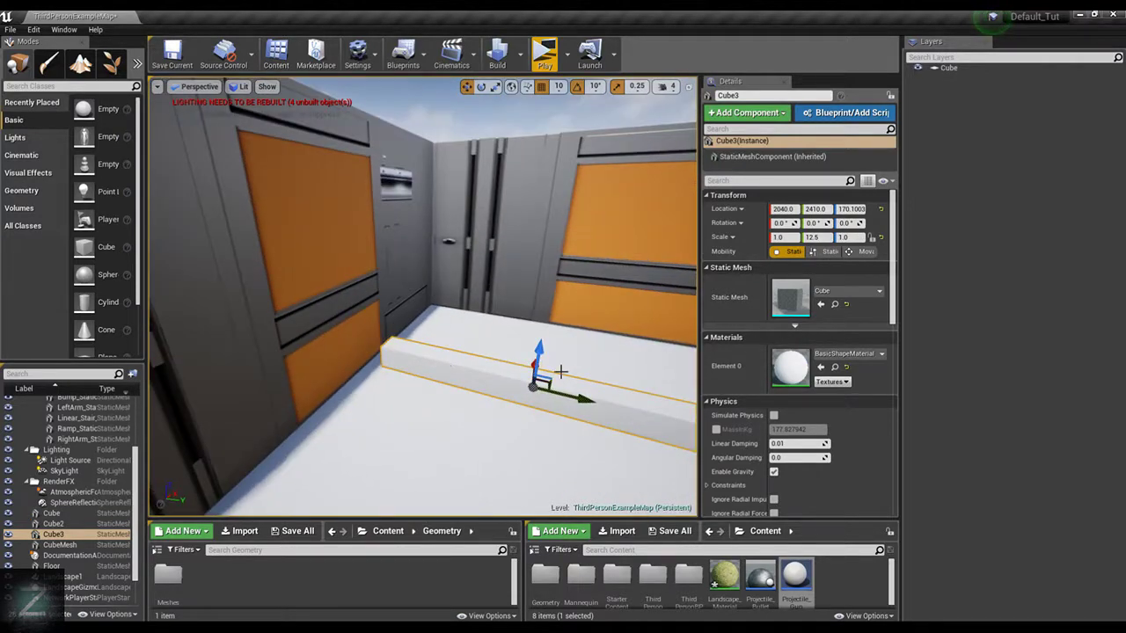
pyautogui.keyDown('alt'); pyautogui.moveTo(624, 359); pyautogui.dragTo(519, 345); pyautogui.keyUp('alt')
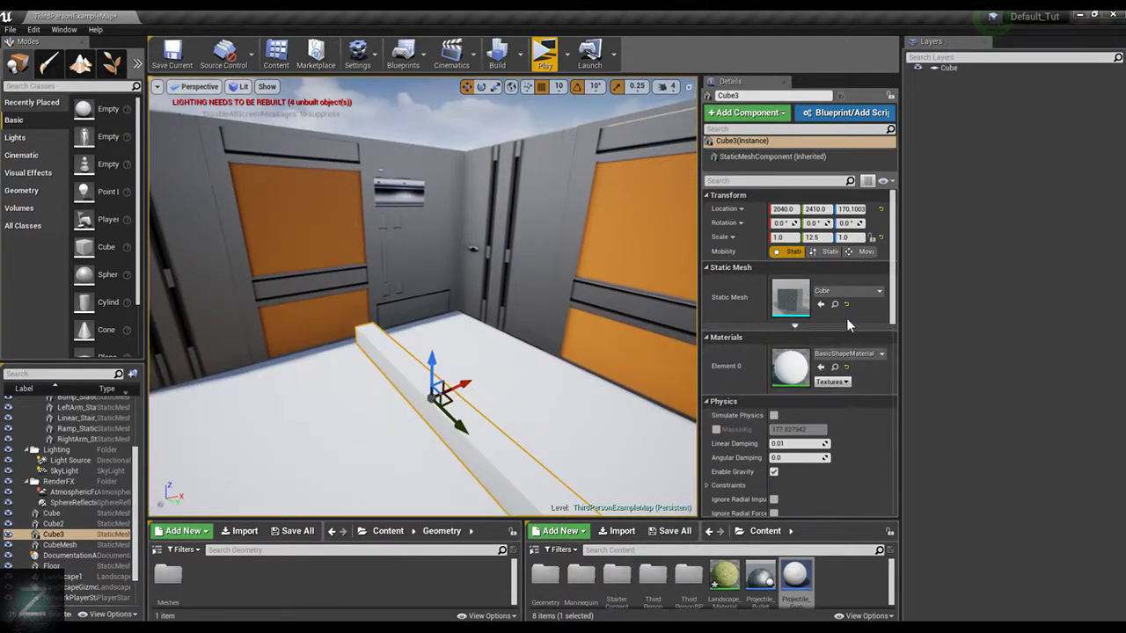
# Try a Z scale of 0.25 and then 4.0 on the beam, and raise it to about Z 340
pyautogui.click(850, 237)
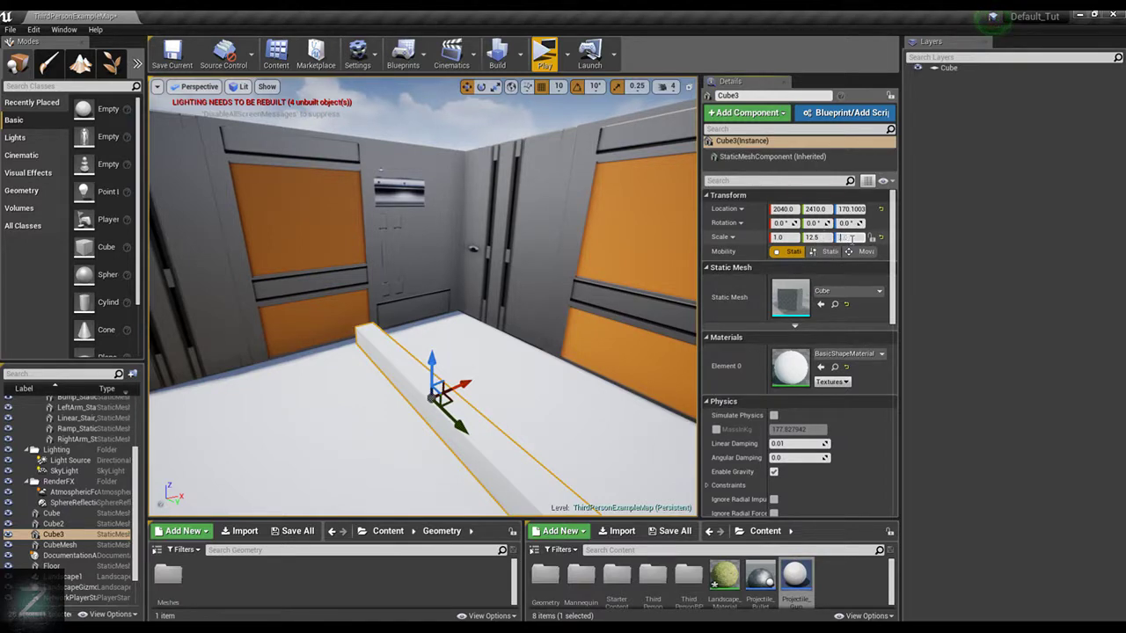
pyautogui.write('0.25')
pyautogui.press('Return')
pyautogui.scroll(-1, 689, 238)
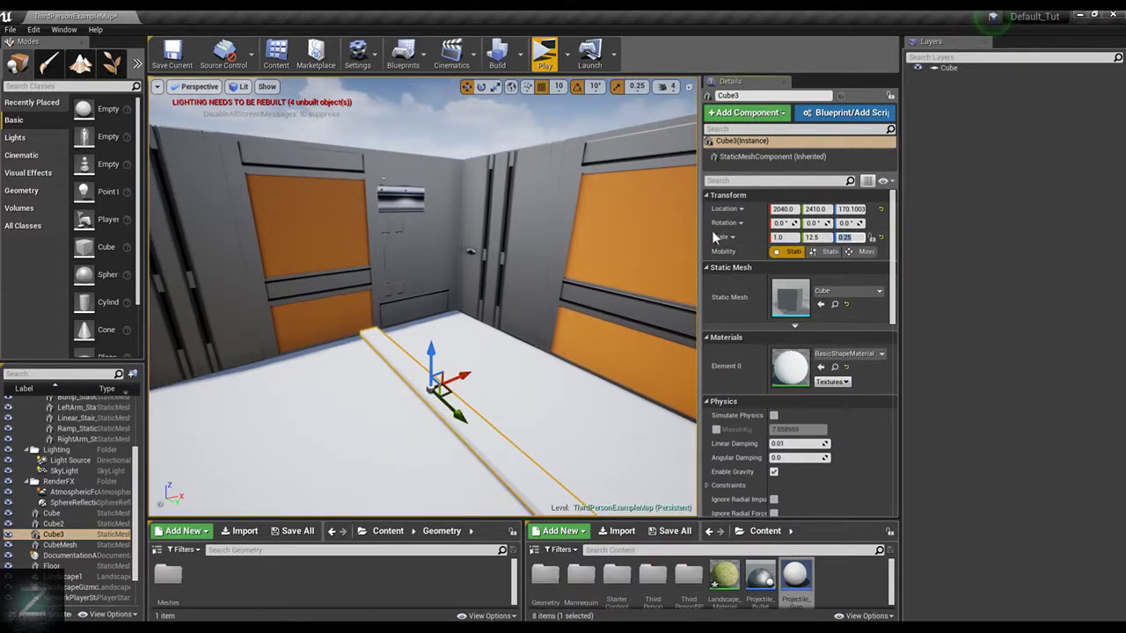
pyautogui.press('Return')
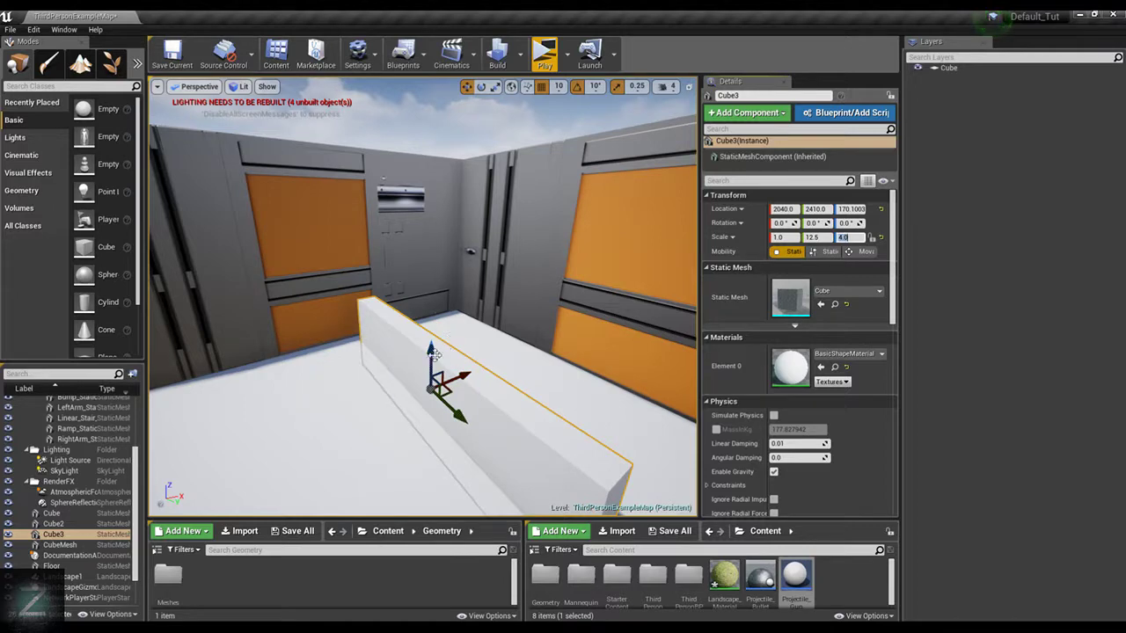
pyautogui.moveTo(431, 350); pyautogui.dragTo(431, 308)
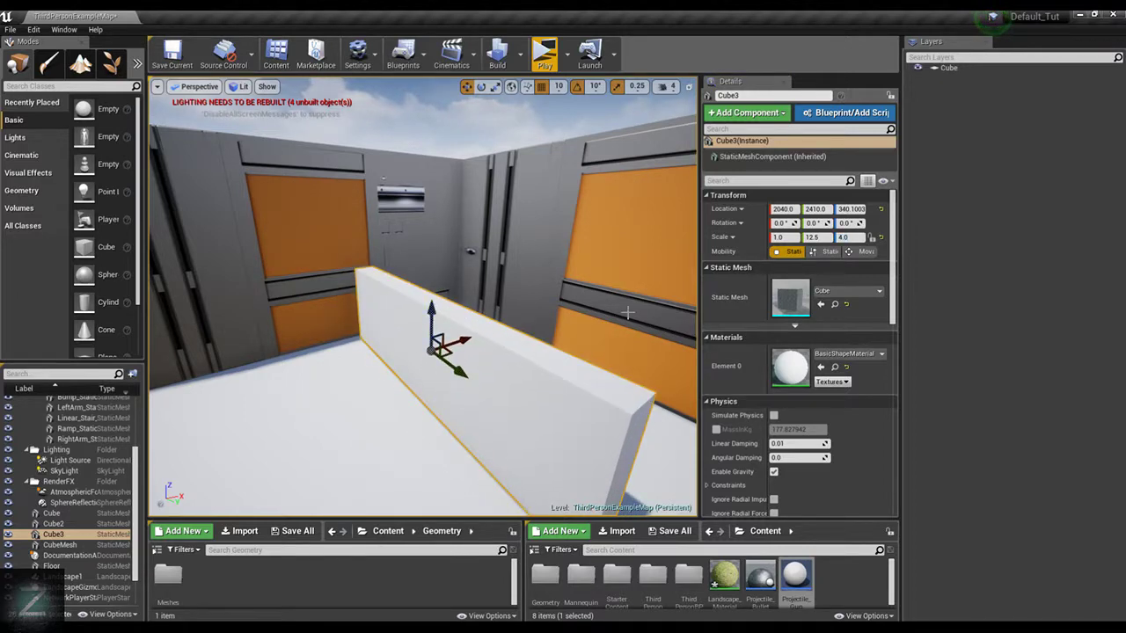
# Thin the wall to an X scale of 0.25 and move it along X to 2200
pyautogui.click(783, 238)
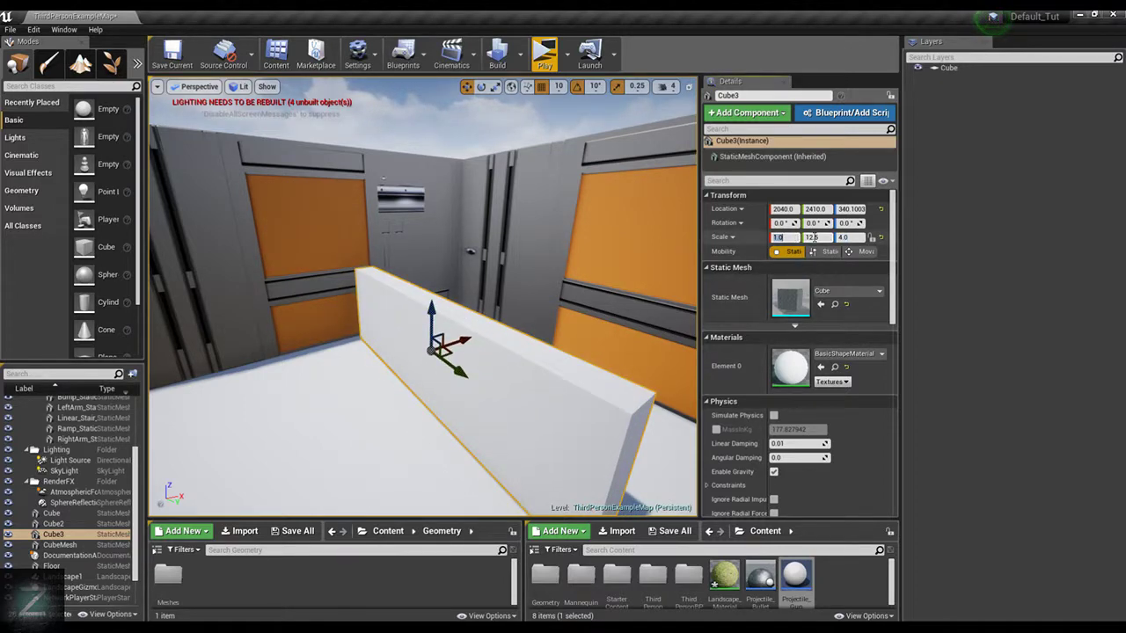
pyautogui.press('Return')
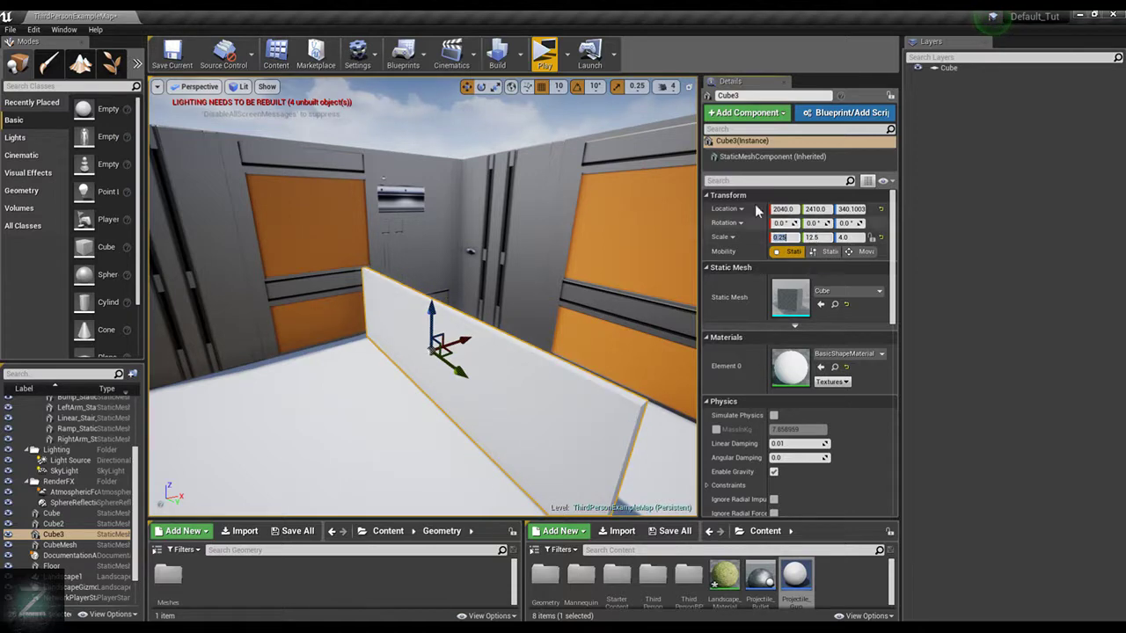
pyautogui.keyDown('alt'); pyautogui.moveTo(533, 400); pyautogui.dragTo(454, 309); pyautogui.keyUp('alt')
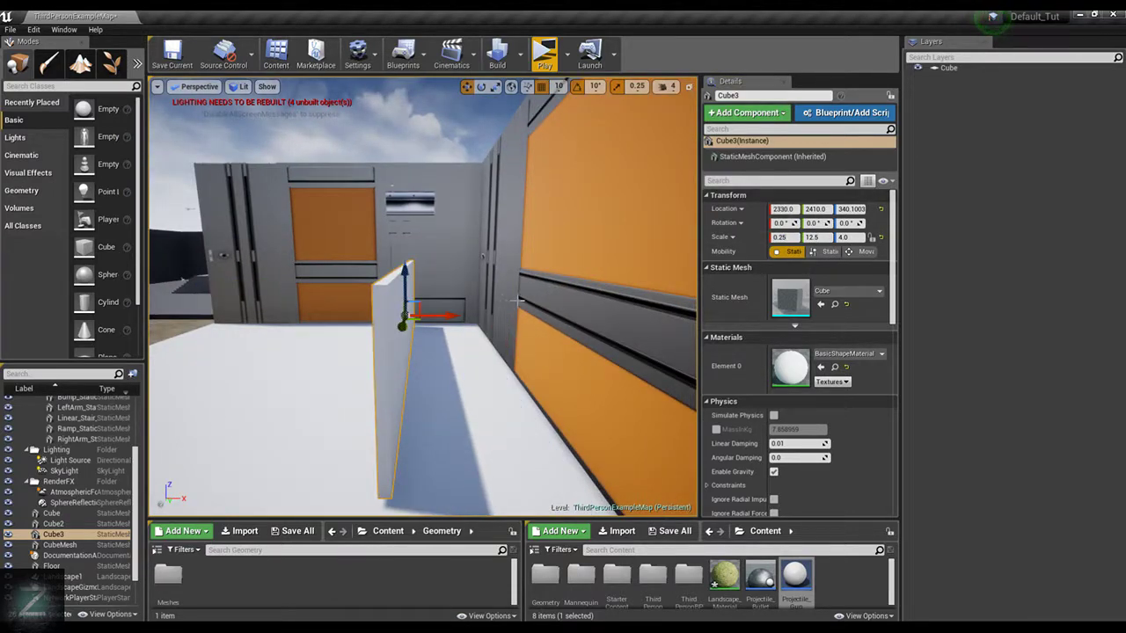
pyautogui.hotkey('ctrl', 'z')
pyautogui.moveTo(380, 314)
pyautogui.mouseDown()
pyautogui.moveTo(415, 314)
pyautogui.moveTo(378, 307)
pyautogui.mouseUp()
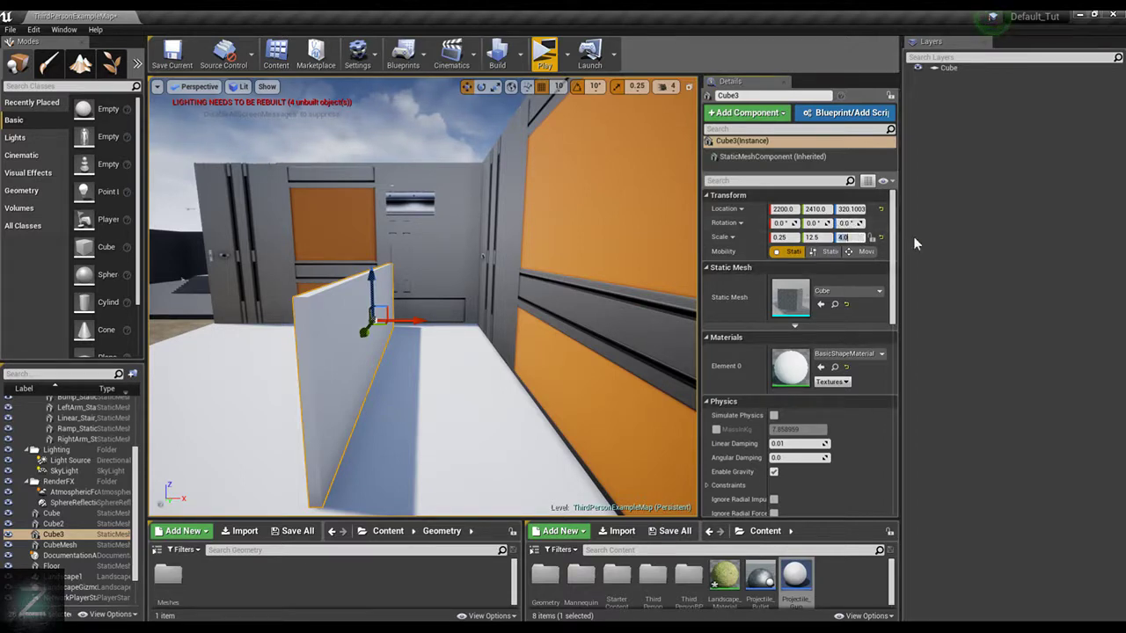
# Set the thin wall's Z scale to 2 and lower it to about Z 220 so it rests on the floor
pyautogui.write('2')
pyautogui.press('Return')
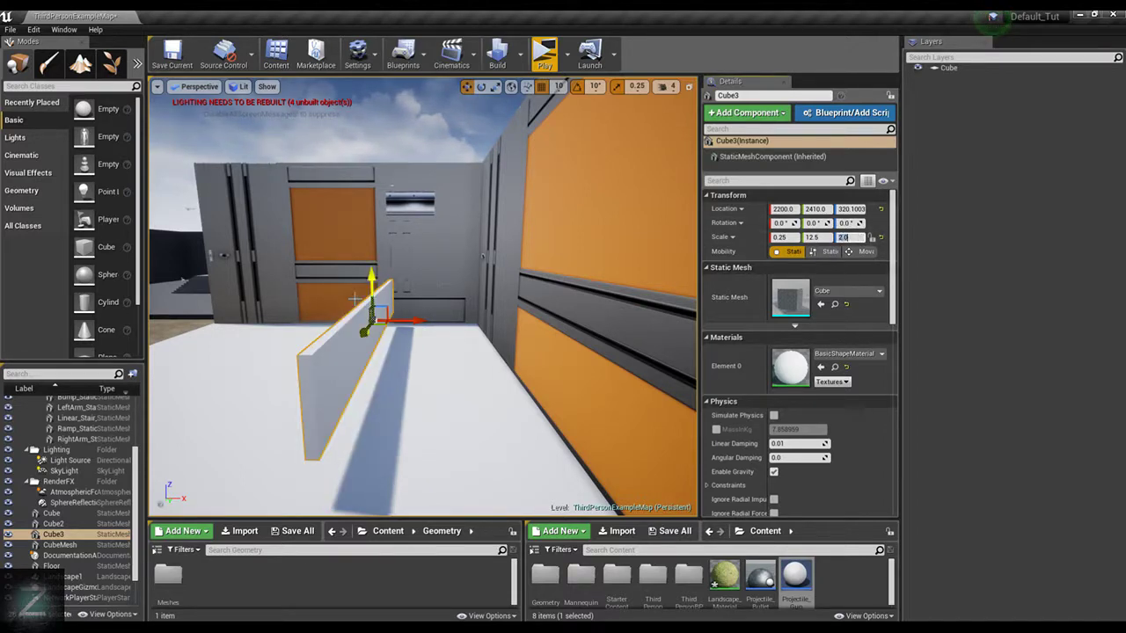
pyautogui.moveTo(370, 271); pyautogui.dragTo(379, 313)
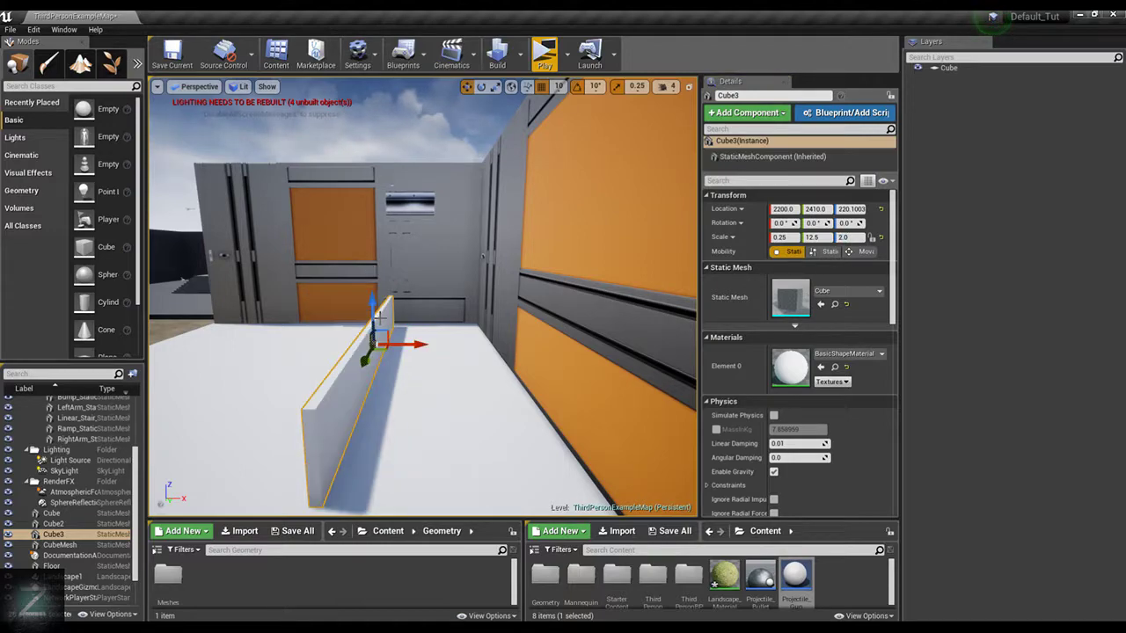
# Playtest the level by running and jumping the character toward the low wall to judge its height, and end the preview
pyautogui.click(537, 51)
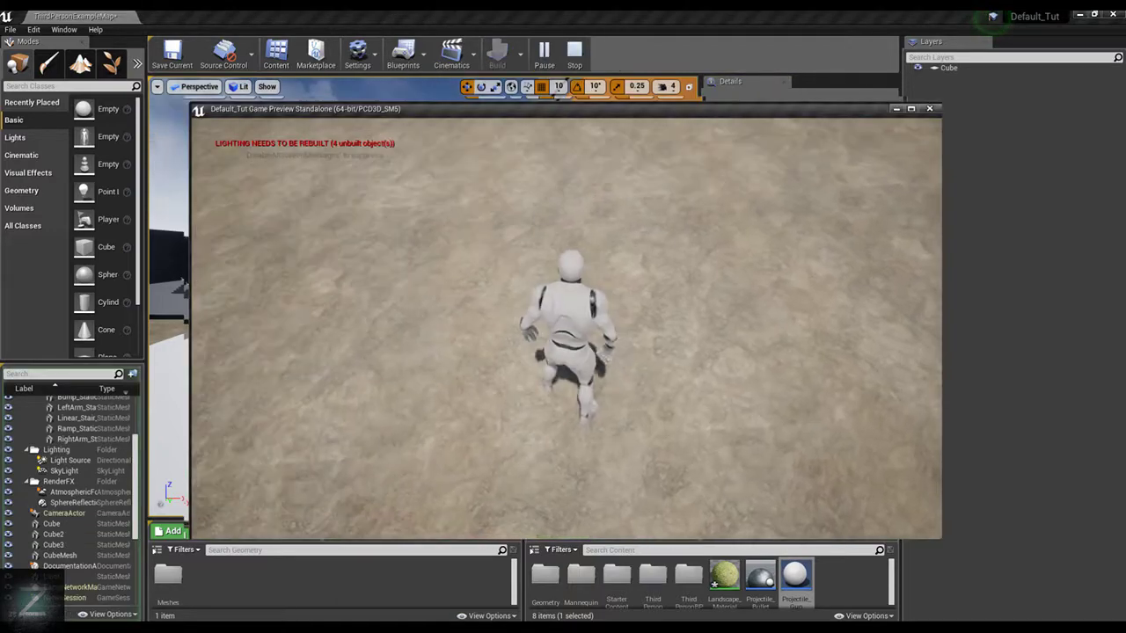
pyautogui.press('w')
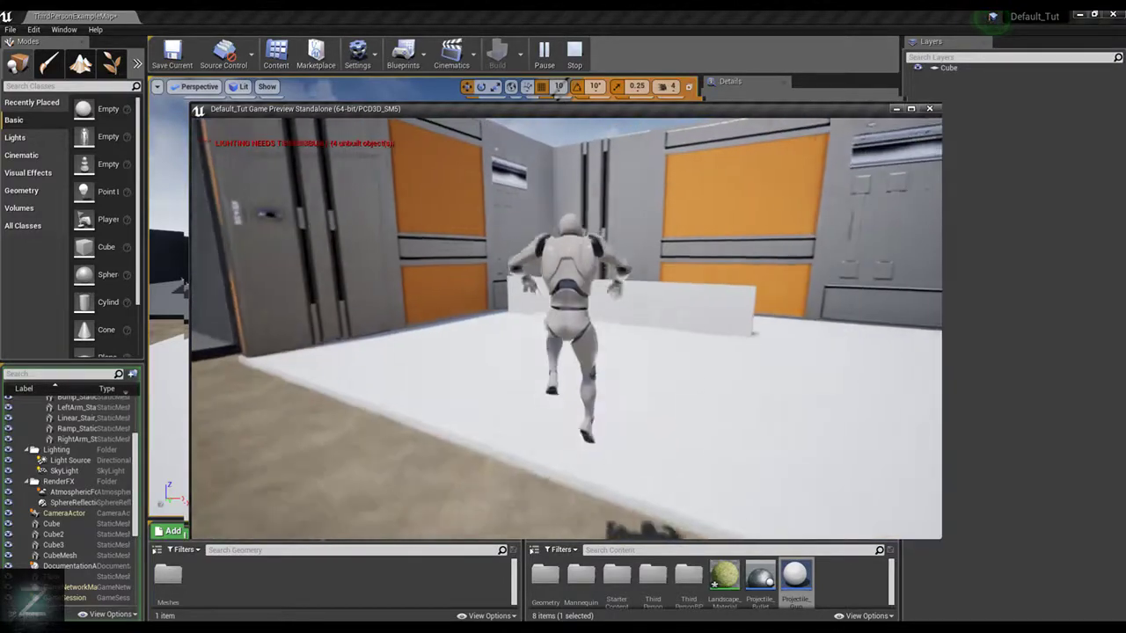
pyautogui.press('space')
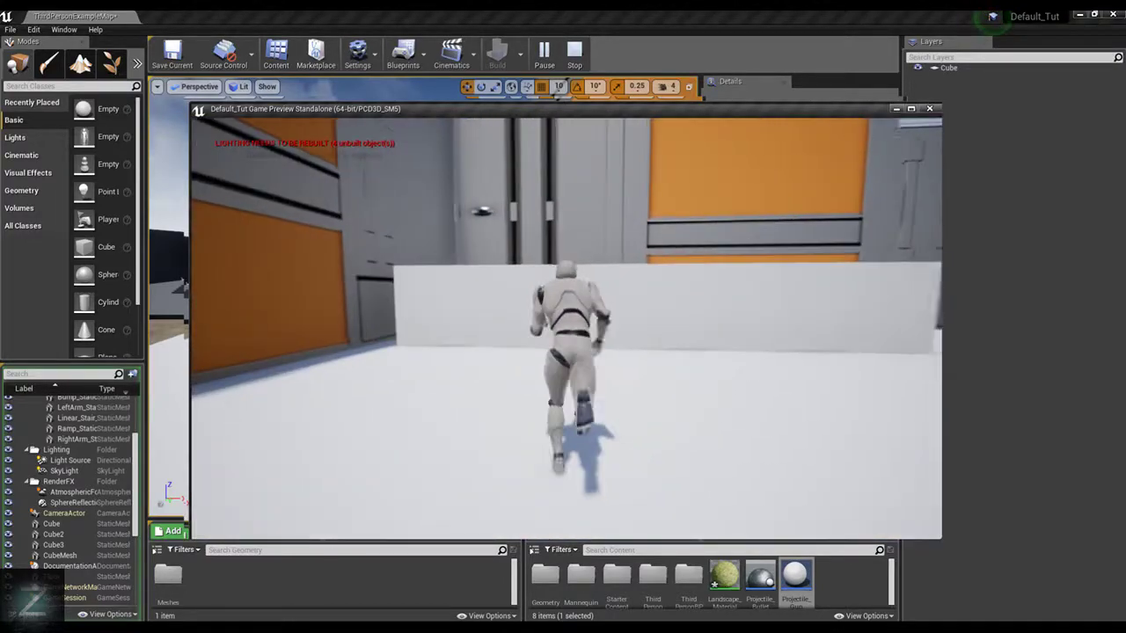
pyautogui.press('Escape')
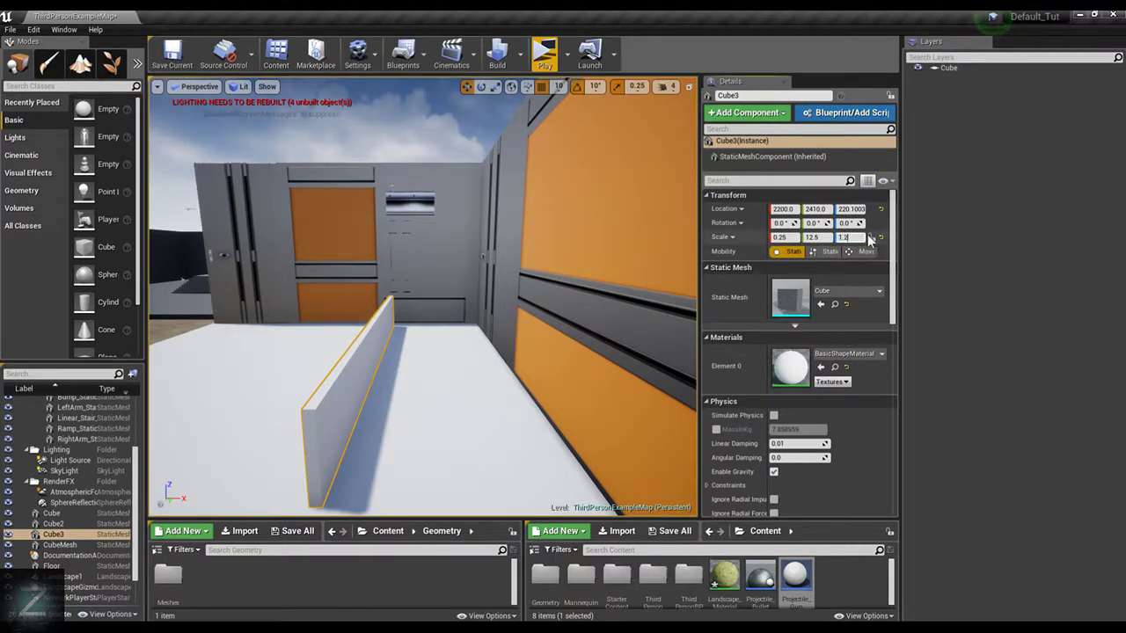
# Reduce the low wall's Z scale to 1.25 and snap it down onto the floor
pyautogui.write('5')
pyautogui.press('Return')
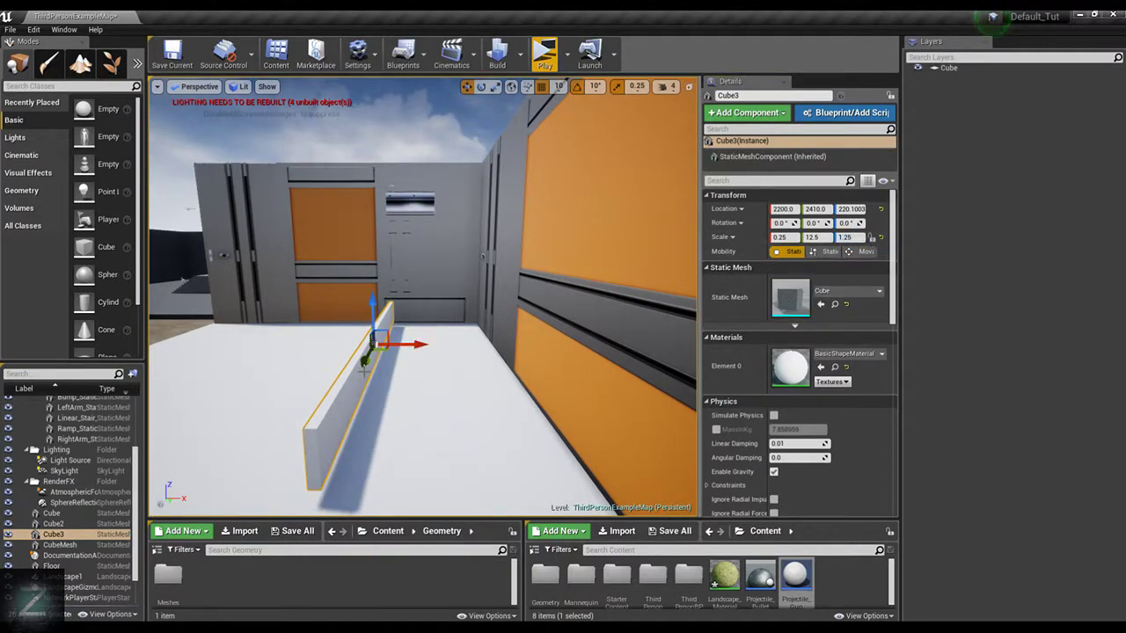
pyautogui.moveTo(364, 372); pyautogui.dragTo(364, 383, button='right')
pyautogui.press('End')
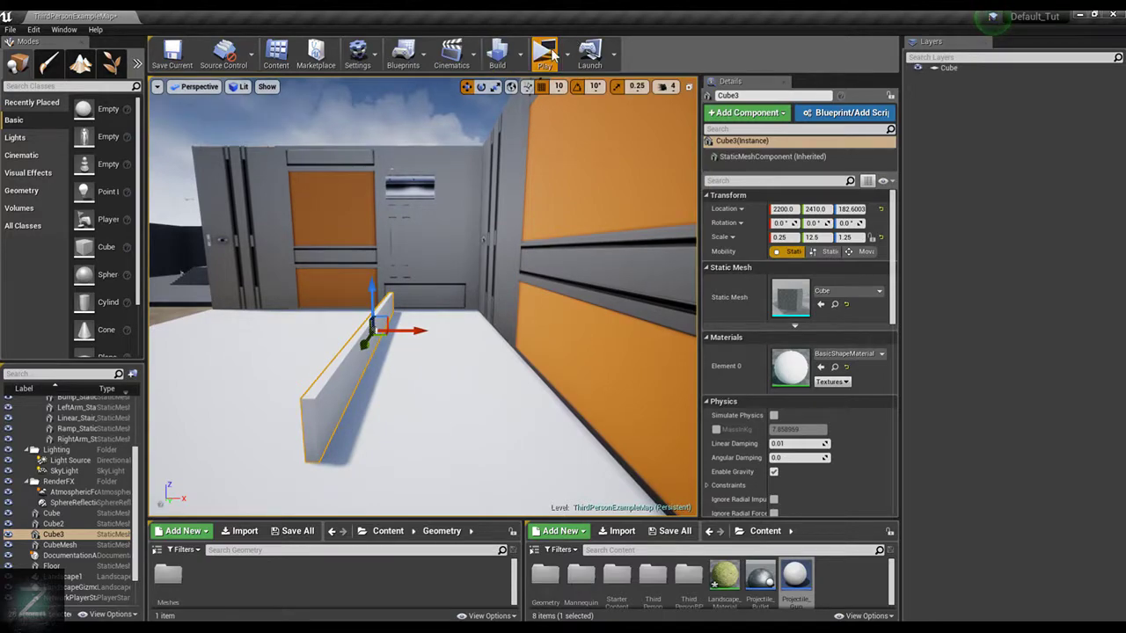
# Playtest the shortened wall by running and jumping the character onto the floor slab, and end the preview
pyautogui.click(545, 54)
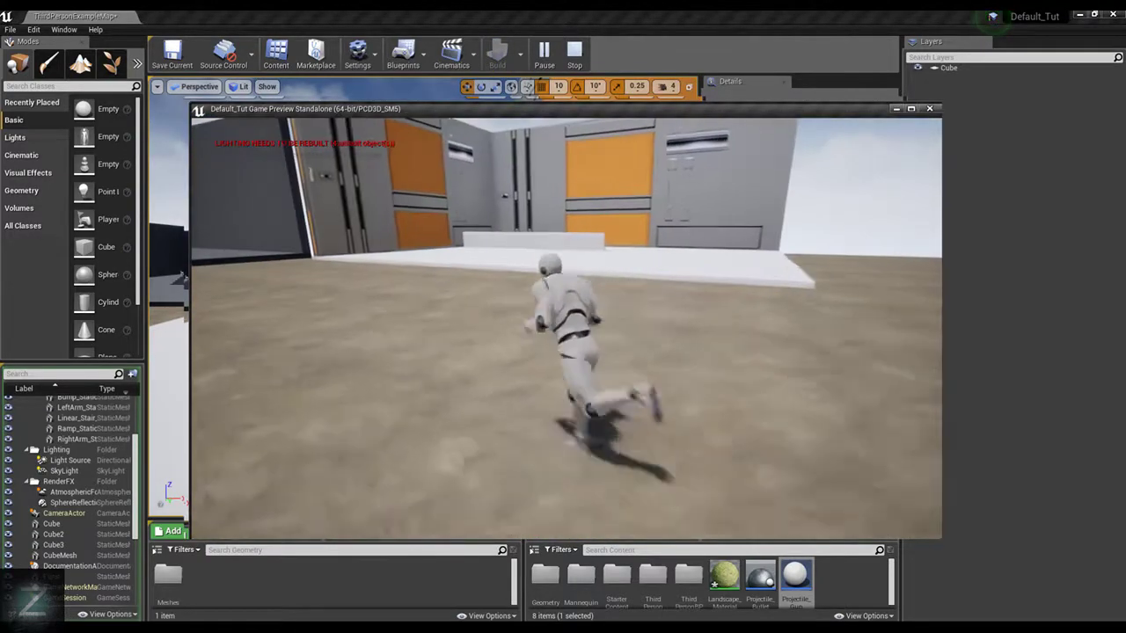
pyautogui.press('w')
pyautogui.press('space')
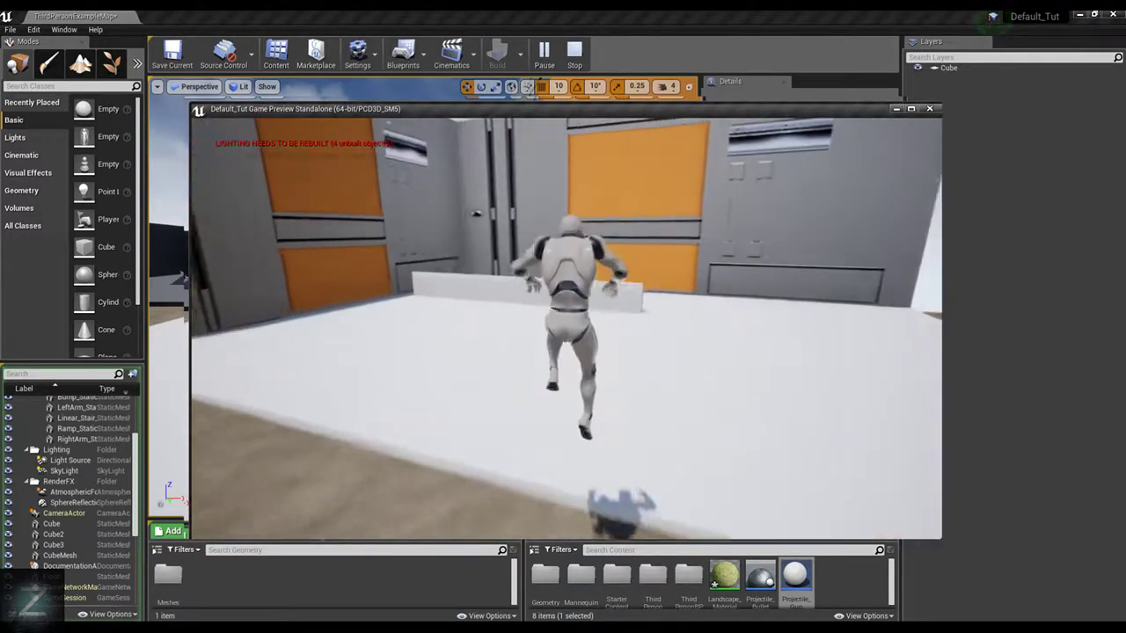
pyautogui.press('Escape')
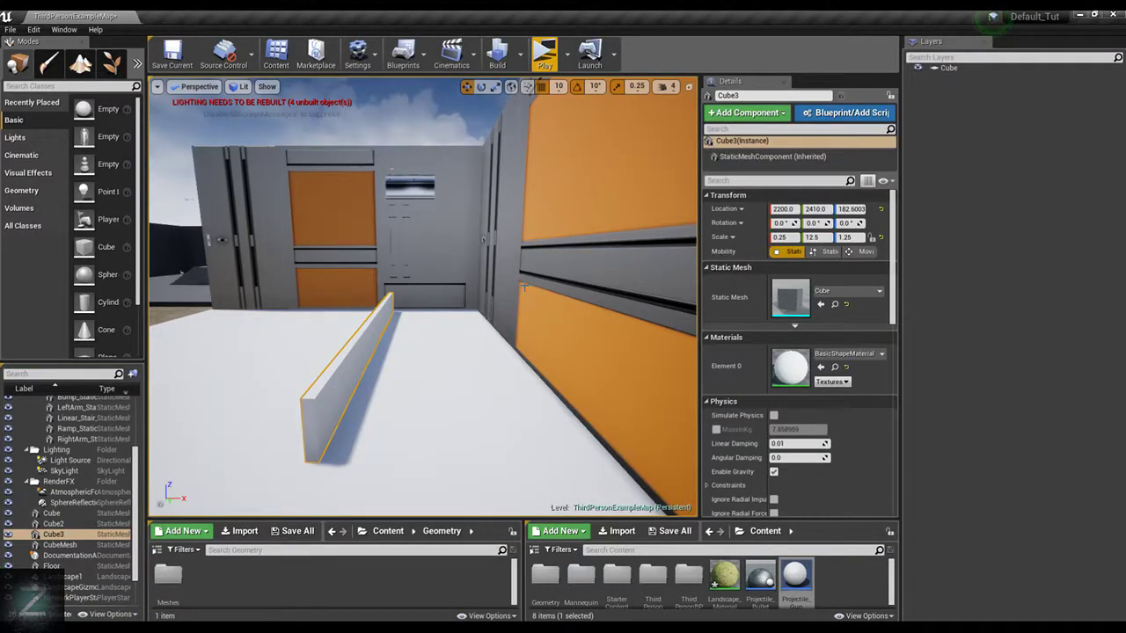
# Move the low wall along Y to 2340 to close the gap with the cross wall
pyautogui.keyDown('alt'); pyautogui.moveTo(524, 286); pyautogui.dragTo(515, 331); pyautogui.keyUp('alt')
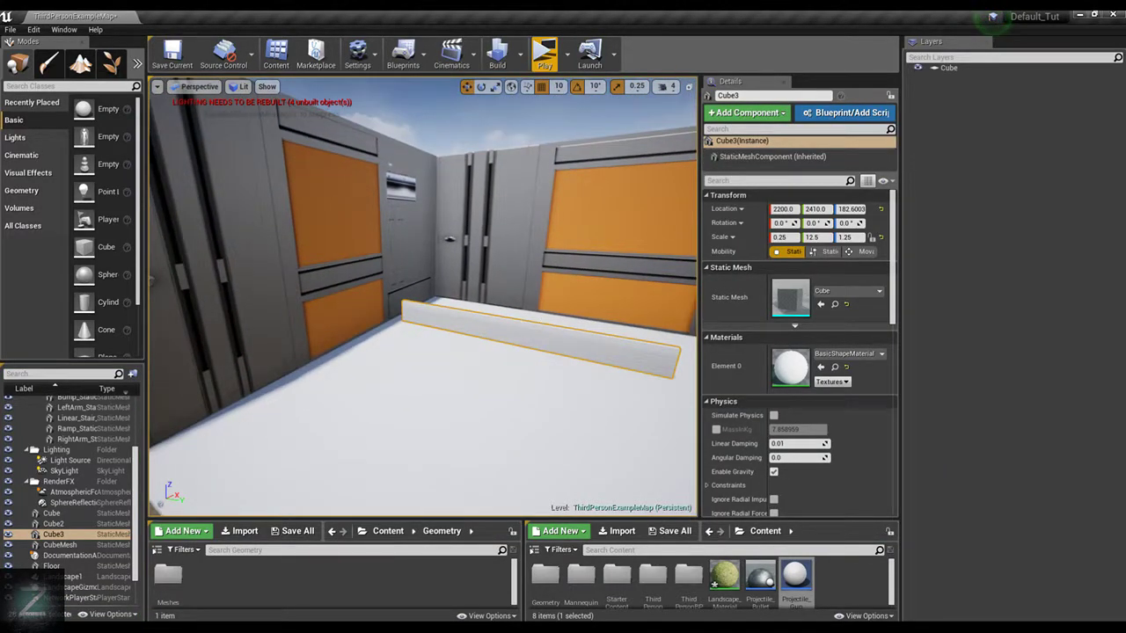
pyautogui.keyDown('alt'); pyautogui.moveTo(466, 290); pyautogui.dragTo(575, 353); pyautogui.keyUp('alt')
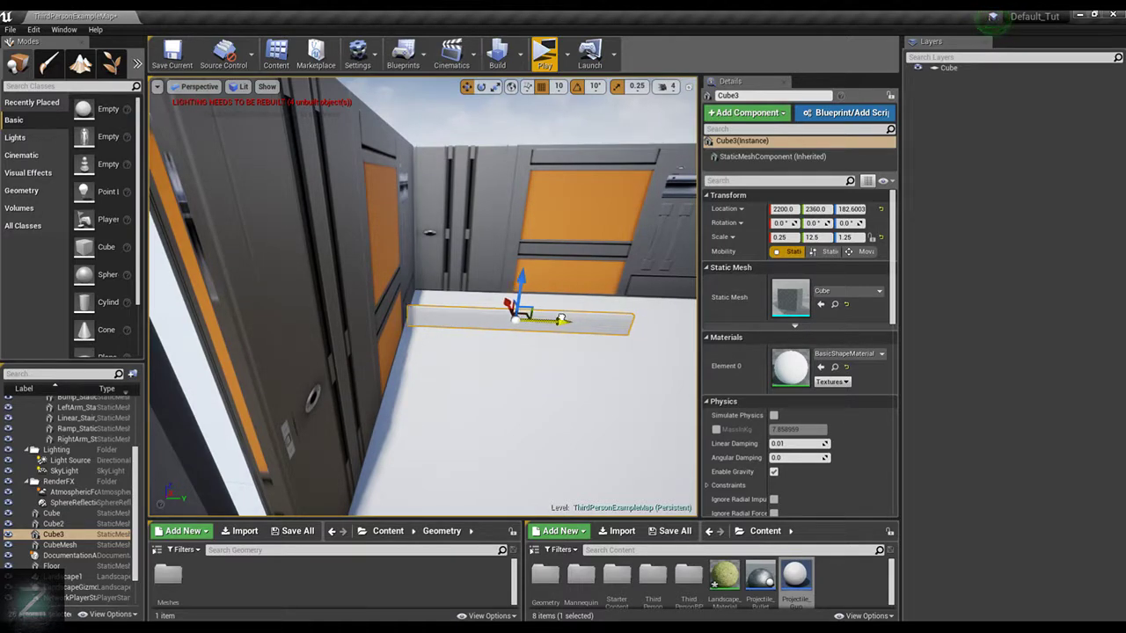
pyautogui.press('w')
pyautogui.moveTo(422, 297); pyautogui.dragTo(454, 333, button='right')
pyautogui.press('s')
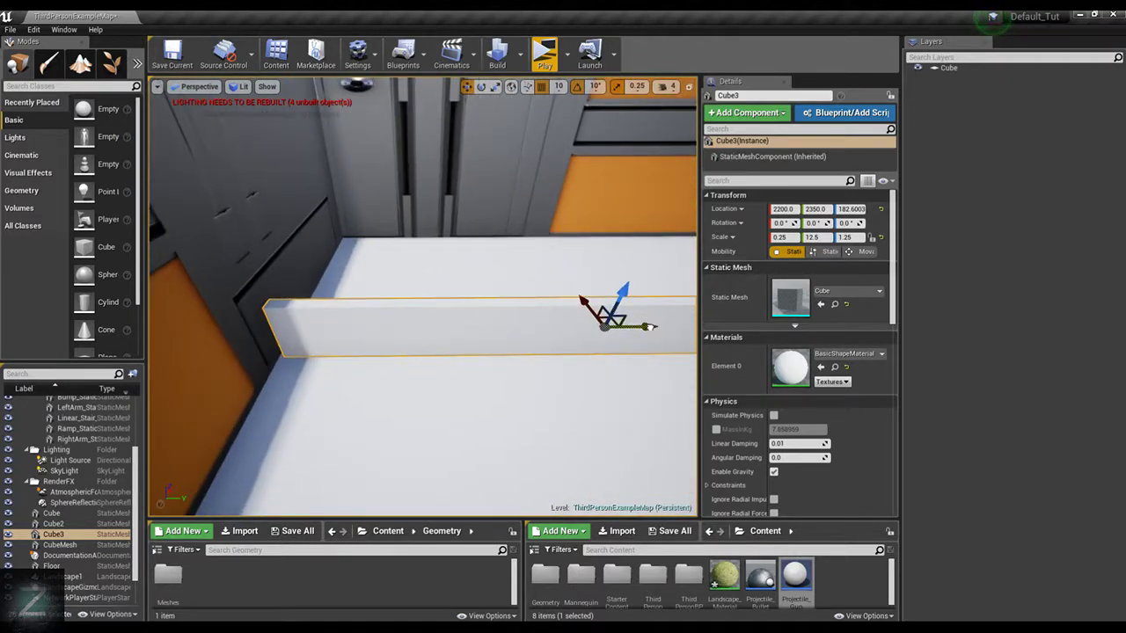
pyautogui.moveTo(649, 327); pyautogui.dragTo(640, 314)
pyautogui.press('d')
pyautogui.moveTo(640, 314); pyautogui.dragTo(624, 212, button='right')
pyautogui.press('s')
pyautogui.moveTo(547, 256); pyautogui.dragTo(343, 440, button='right')
pyautogui.press('s')
pyautogui.press('w')
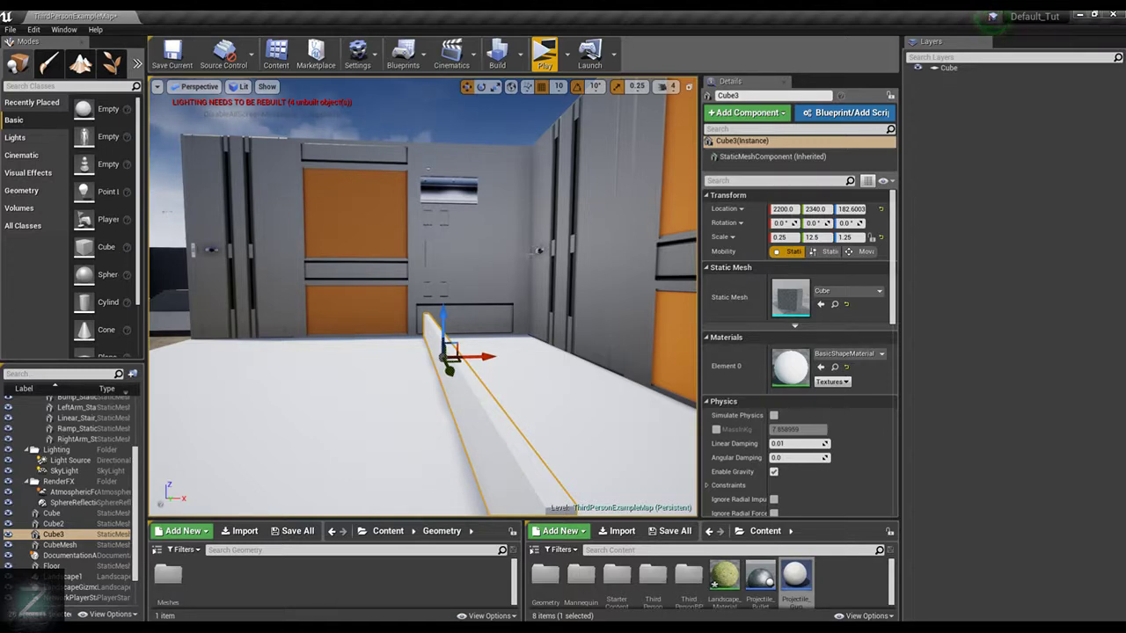
# Switch to geometry editing mode and select the low wall, followed by Cube2, the cross wall
pyautogui.click(115, 64)
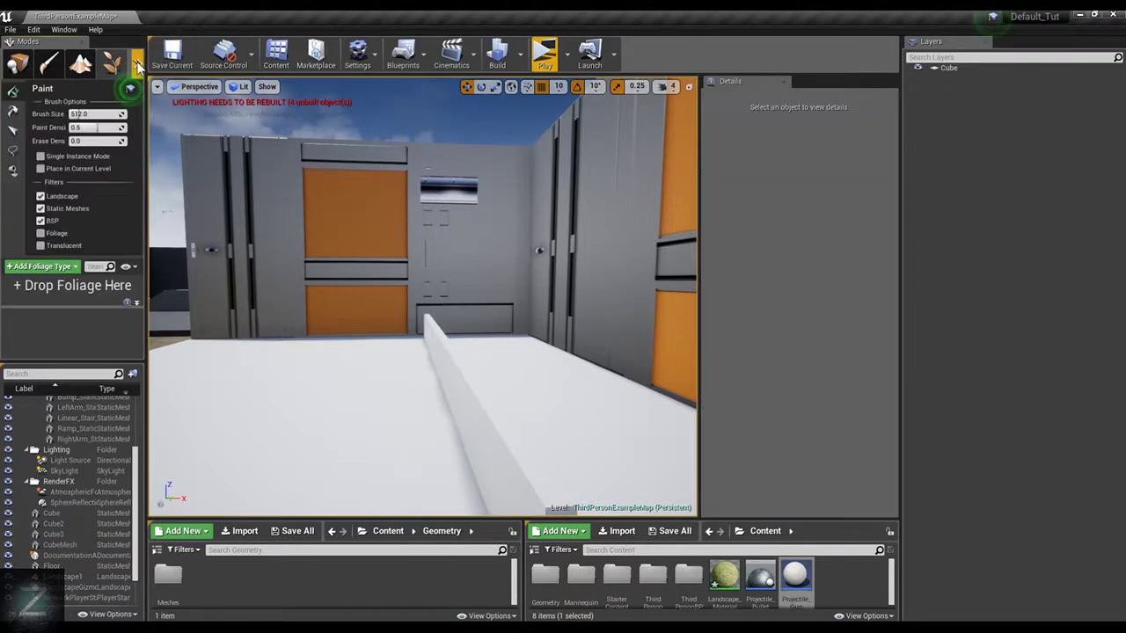
pyautogui.click(158, 85)
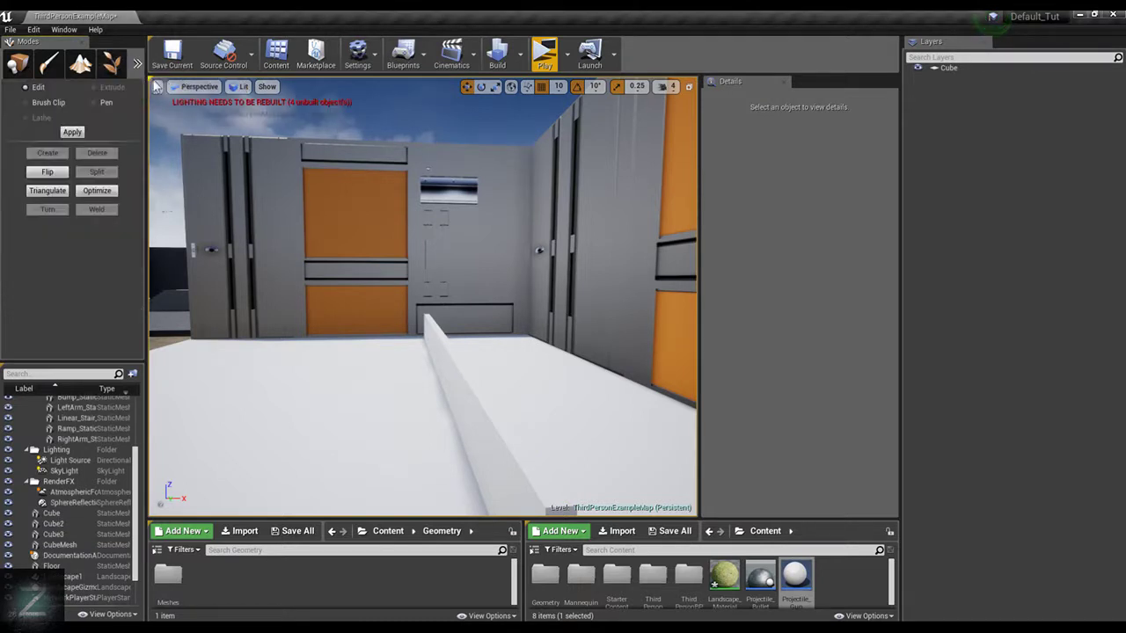
pyautogui.click(507, 422)
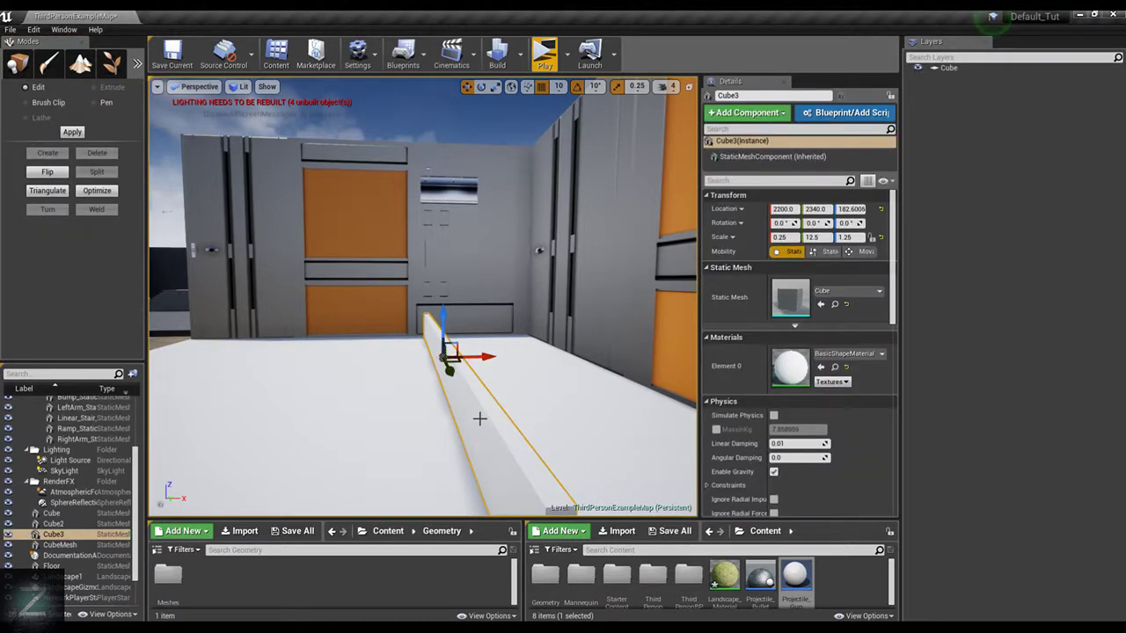
pyautogui.click(79, 524)
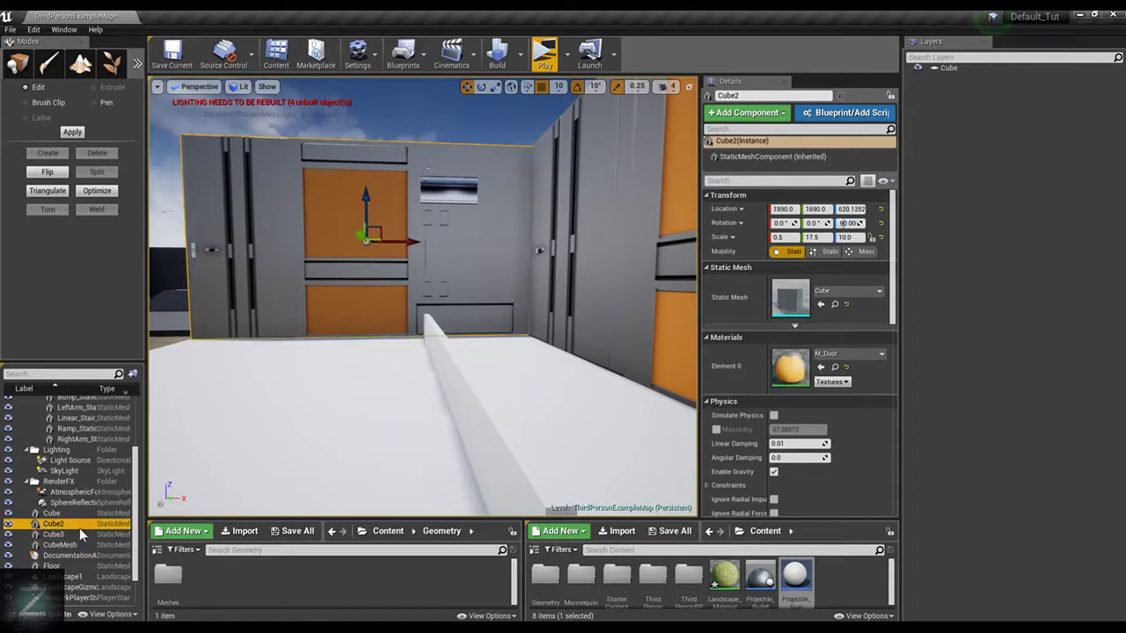
# Delete the low inner wall, Cube3, keeping the cross wall Cube2 in the level
pyautogui.press('Delete')
pyautogui.hotkey('ctrl', 'z')
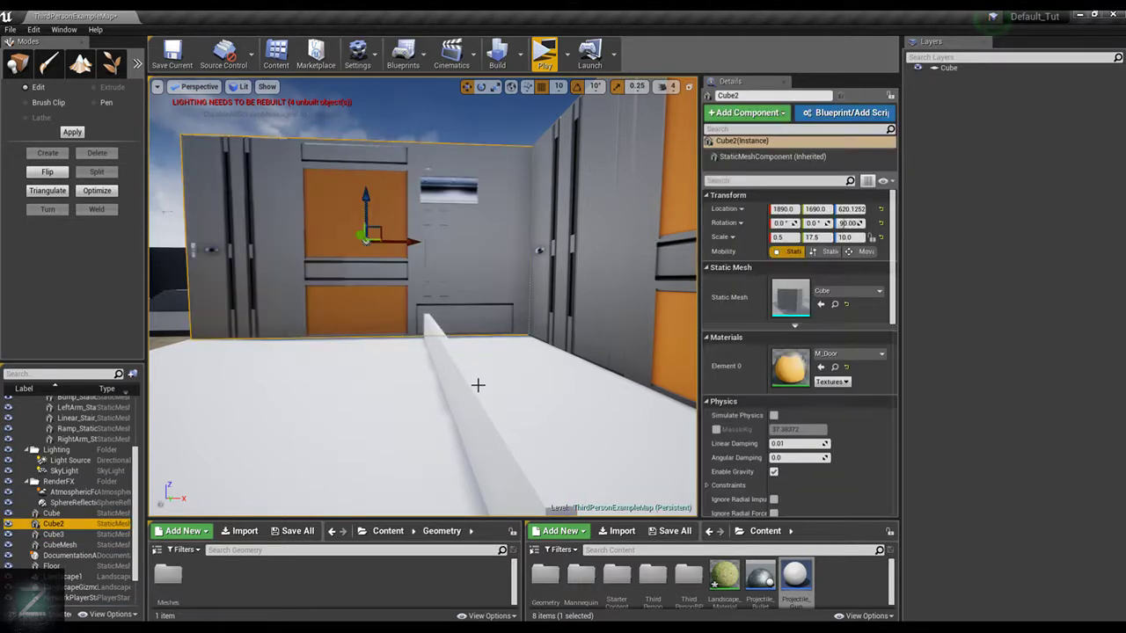
pyautogui.press('Escape')
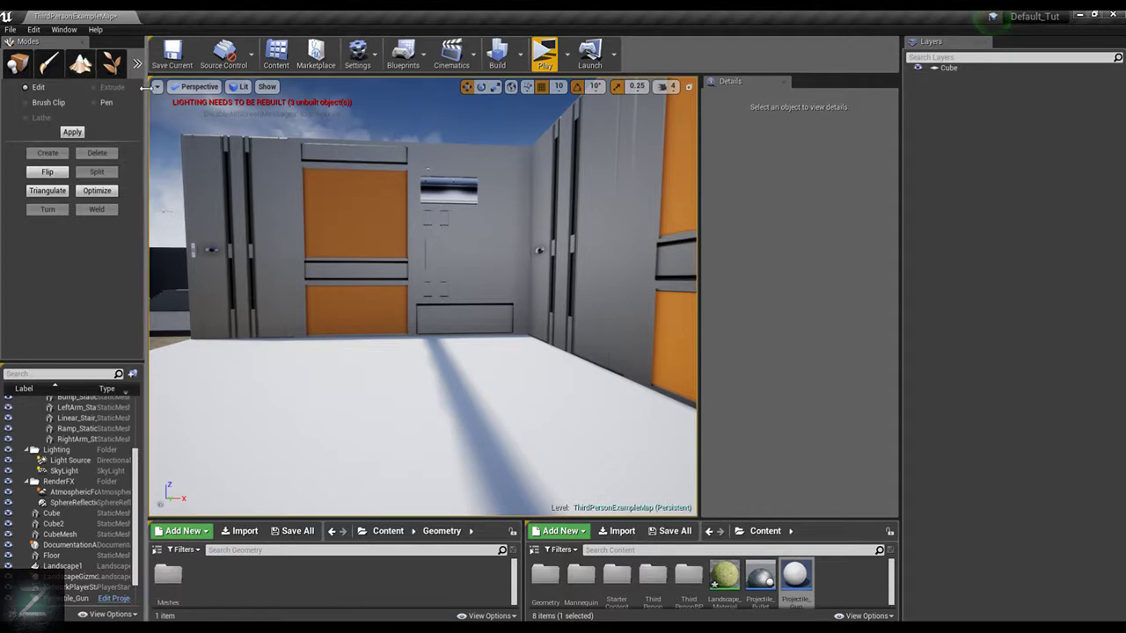
# Widen the Modes panel and place an additive Box geometry brush on the white floor slab
pyautogui.moveTo(148, 93); pyautogui.dragTo(191, 99)
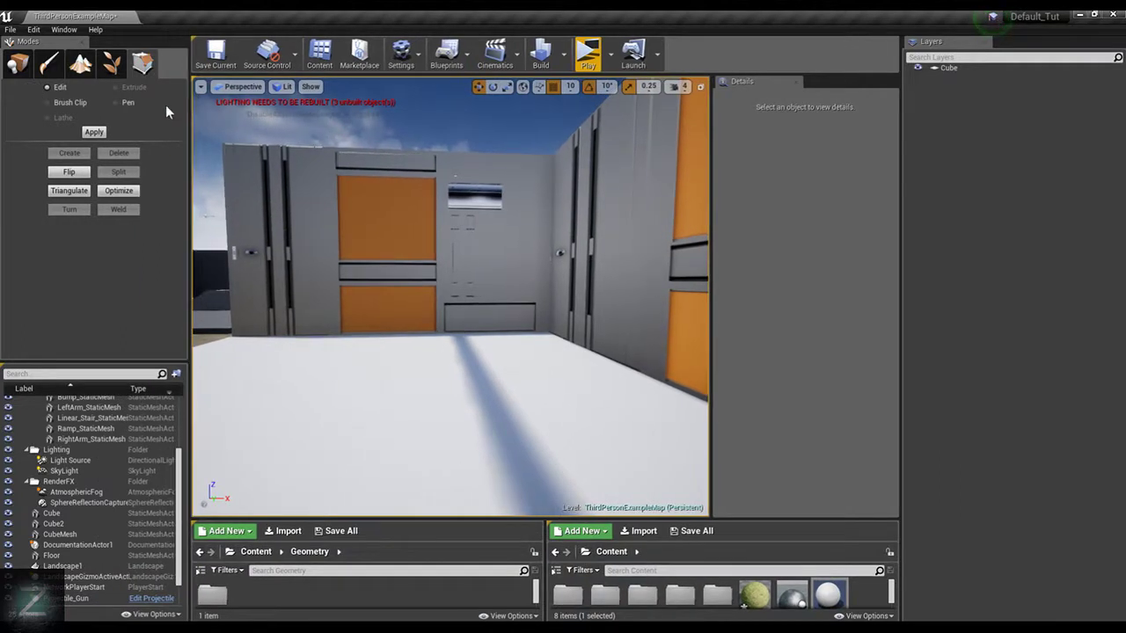
pyautogui.click(19, 67)
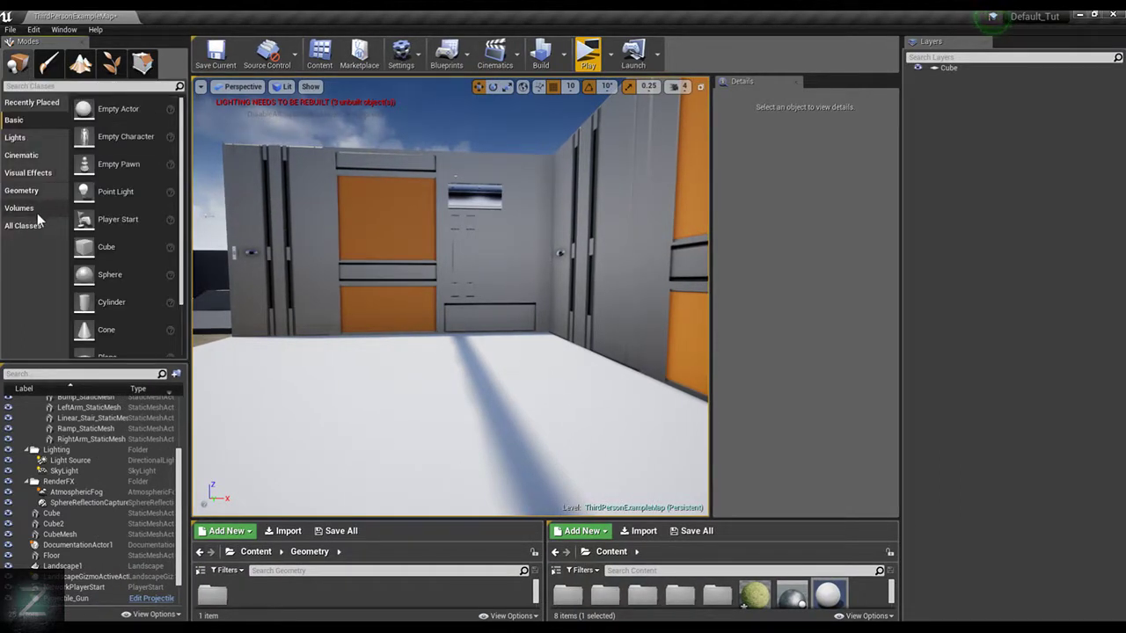
pyautogui.click(43, 193)
pyautogui.moveTo(102, 108)
pyautogui.mouseDown()
pyautogui.moveTo(541, 352)
pyautogui.moveTo(480, 379)
pyautogui.mouseUp()
pyautogui.moveTo(485, 313); pyautogui.dragTo(570, 341, button='right')
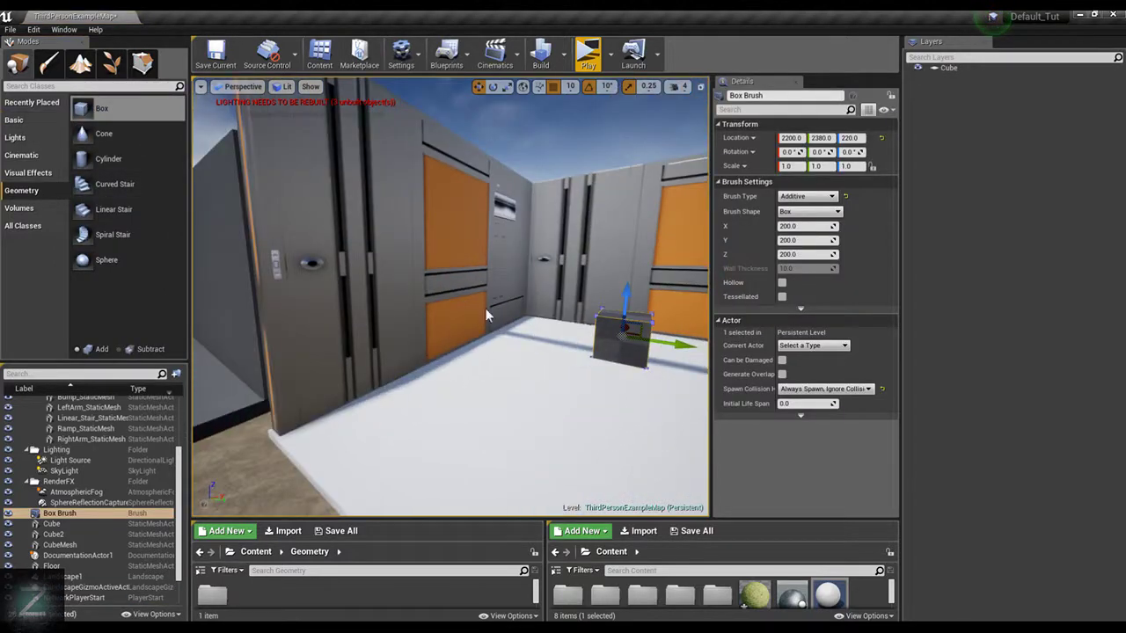
pyautogui.press('f')
pyautogui.scroll(-5, 548, 350)
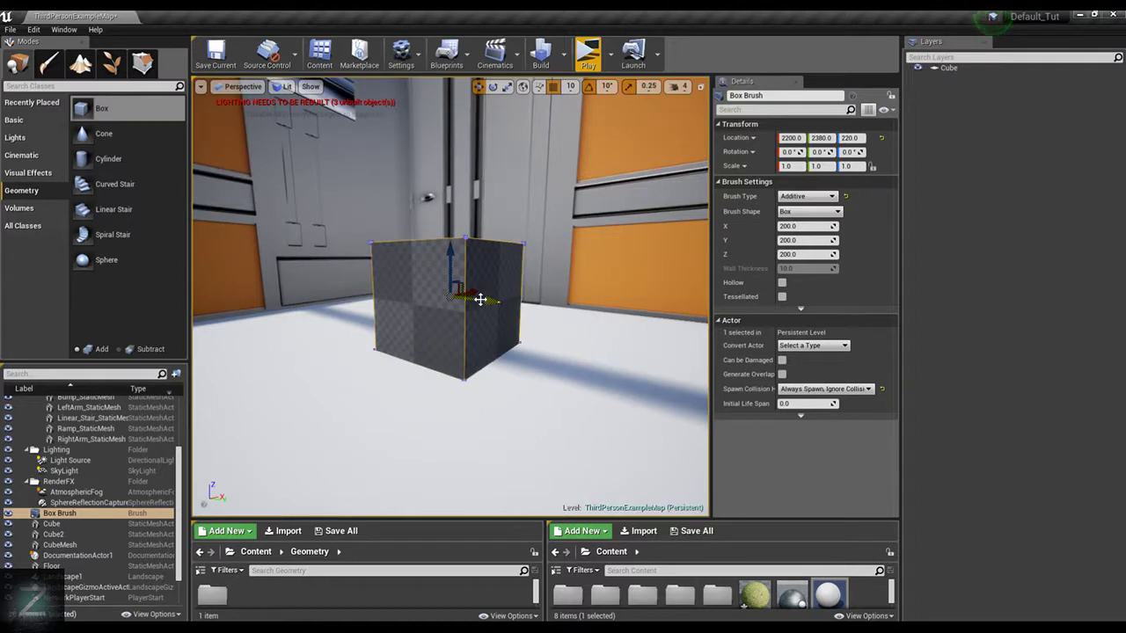
# Snap the Box Brush down onto the floor and move it along Y to 2020, near the side wall
pyautogui.moveTo(449, 256); pyautogui.dragTo(450, 237)
pyautogui.press('End')
pyautogui.scroll(-2, 513, 308)
pyautogui.moveTo(547, 243)
pyautogui.keyDown('alt'); pyautogui.mouseDown()
pyautogui.moveTo(518, 314)
pyautogui.moveTo(407, 249)
pyautogui.mouseUp(); pyautogui.keyUp('alt')
pyautogui.keyDown('alt'); pyautogui.moveTo(355, 156); pyautogui.dragTo(422, 167); pyautogui.keyUp('alt')
pyautogui.scroll(-3, 322, 289)
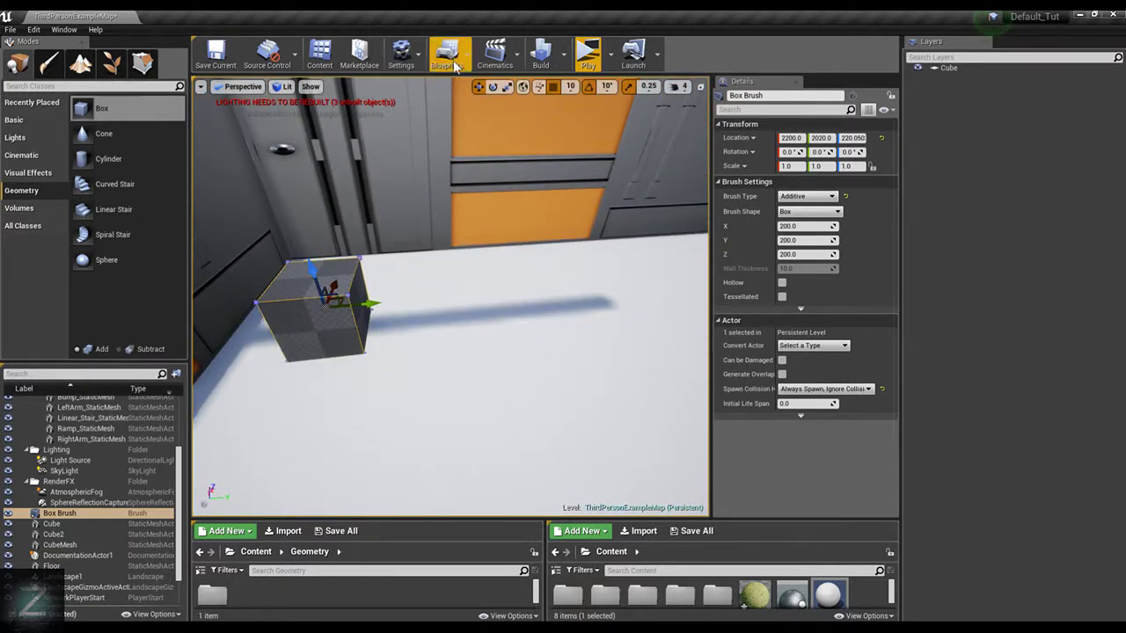
# Enable vertex snapping for the editor and inspect the gap between the Box Brush and the wall
pyautogui.click(401, 52)
pyautogui.moveTo(475, 223)
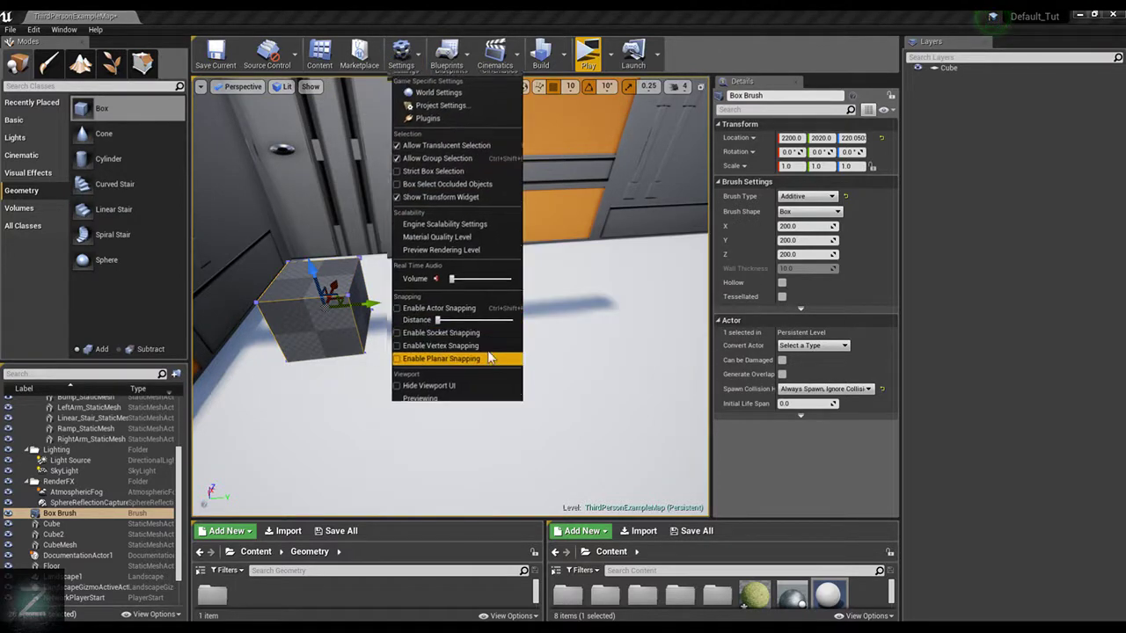
pyautogui.click(493, 333)
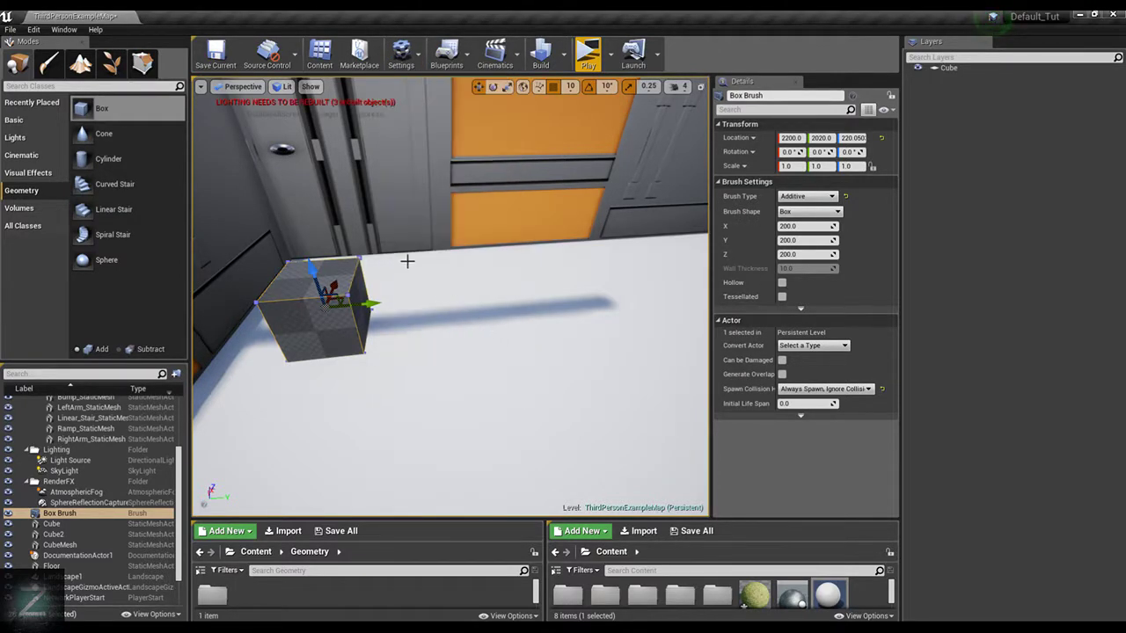
pyautogui.moveTo(408, 261)
pyautogui.keyDown('alt'); pyautogui.mouseDown()
pyautogui.moveTo(475, 264)
pyautogui.moveTo(369, 265)
pyautogui.mouseUp(); pyautogui.keyUp('alt')
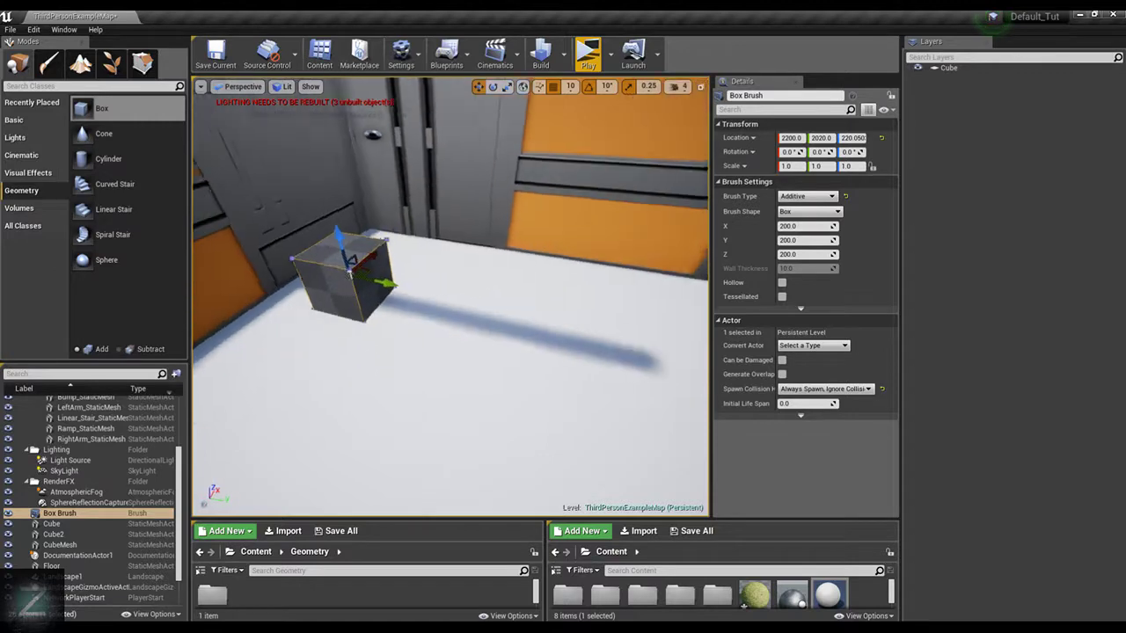
pyautogui.moveTo(364, 246); pyautogui.dragTo(368, 243, button='right')
pyautogui.moveTo(443, 225); pyautogui.dragTo(352, 226, button='right')
pyautogui.scroll(5, 443, 225)
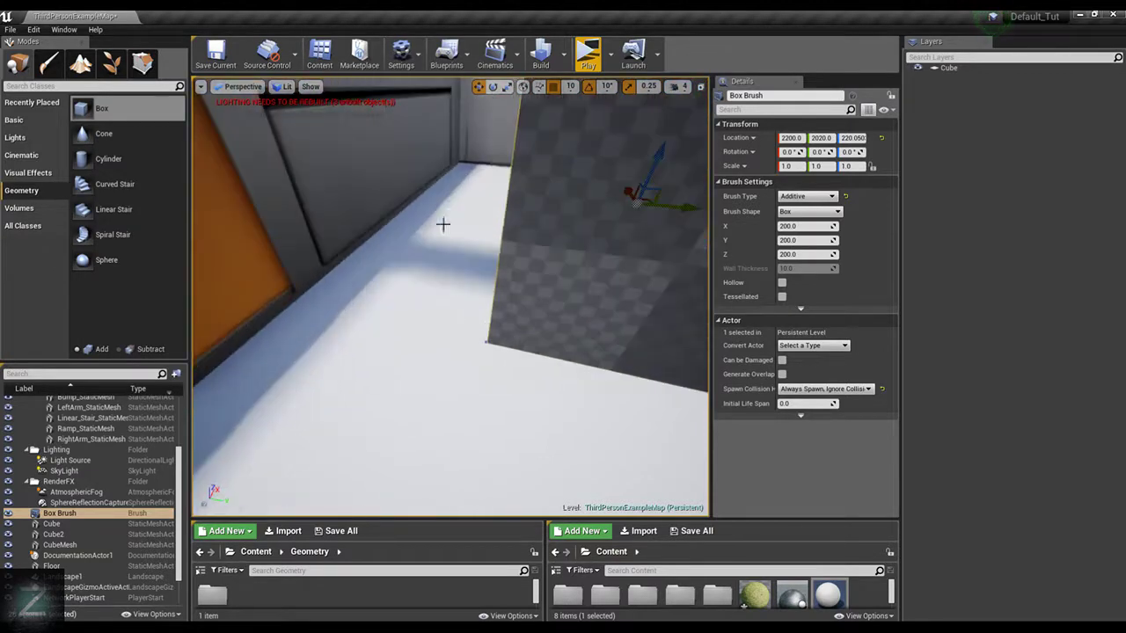
pyautogui.click(402, 54)
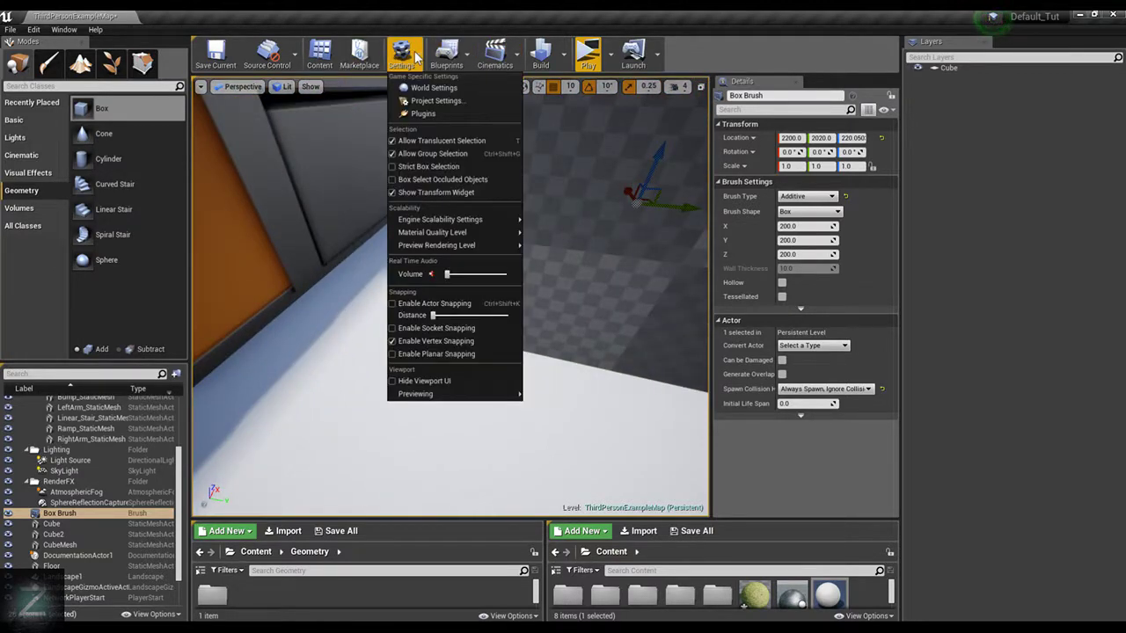
pyautogui.click(416, 57)
# Switch to geometry editing mode and select the Box Brush's side face that points at the nearby wall
pyautogui.moveTo(405, 199); pyautogui.dragTo(456, 234, button='right')
pyautogui.click(402, 198)
pyautogui.click(401, 158)
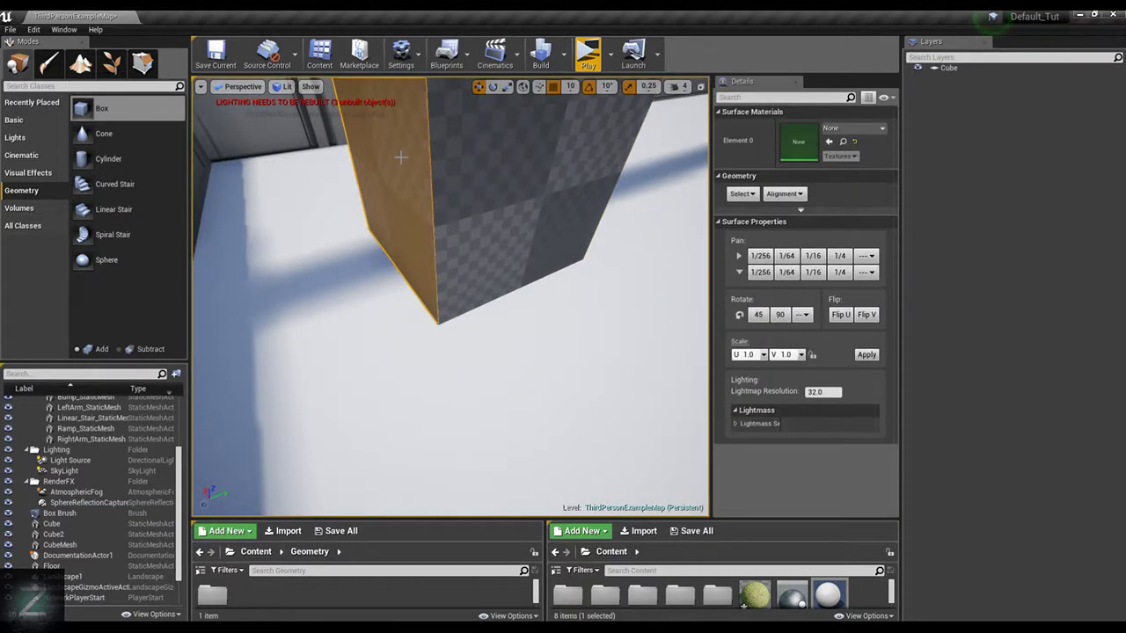
pyautogui.scroll(-6, 533, 168)
pyautogui.click(509, 253)
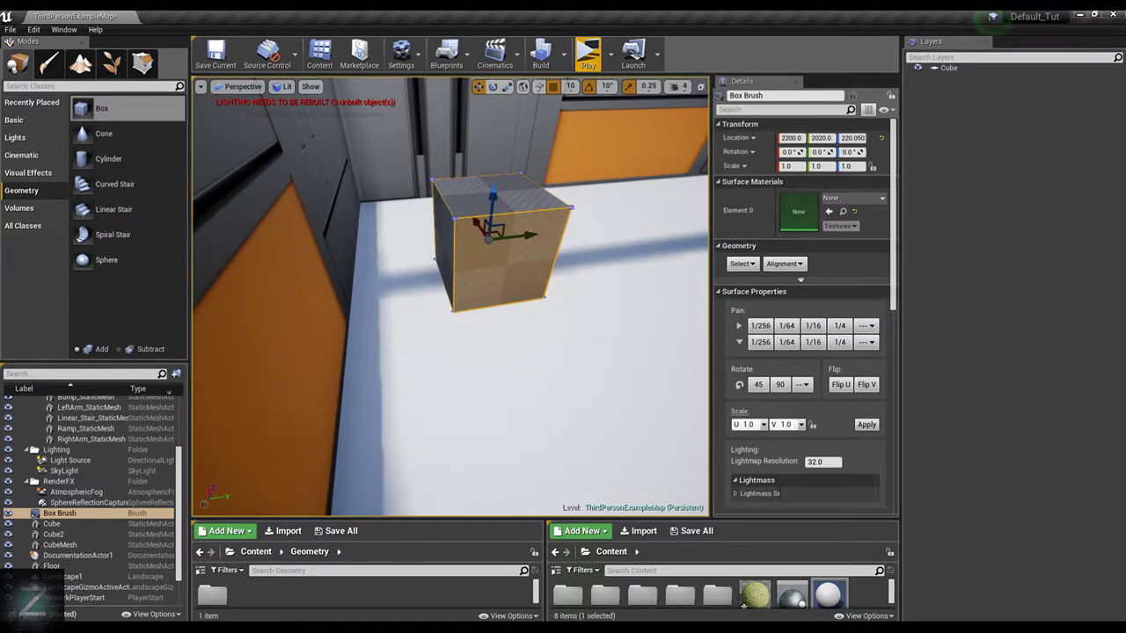
pyautogui.click(509, 250)
pyautogui.click(441, 216)
pyautogui.scroll(-6, 590, 267)
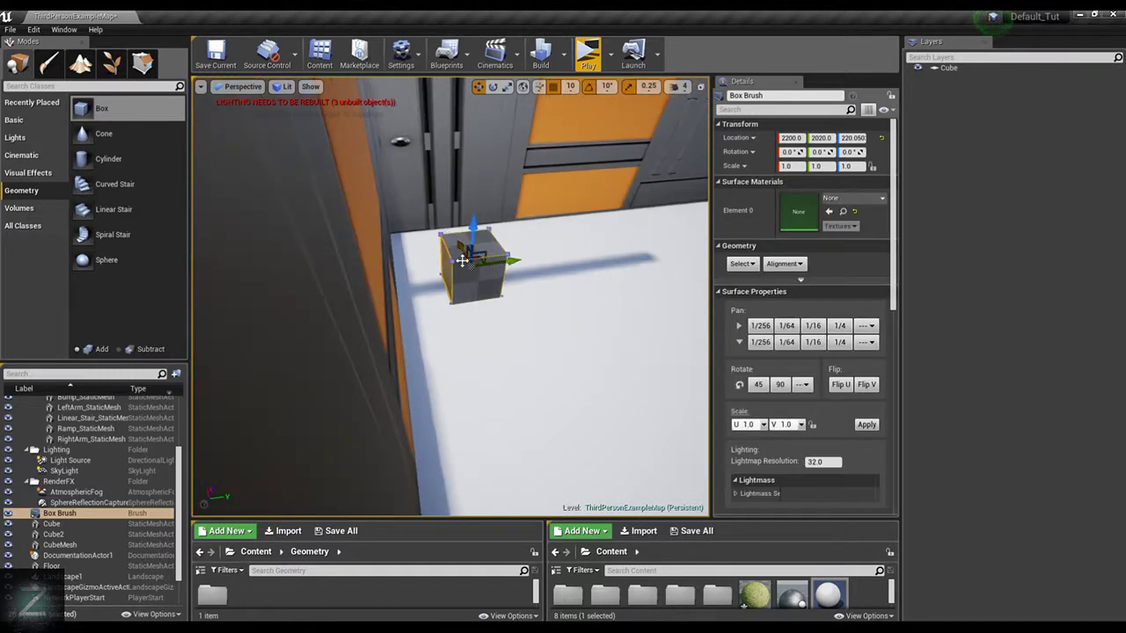
pyautogui.click(143, 63)
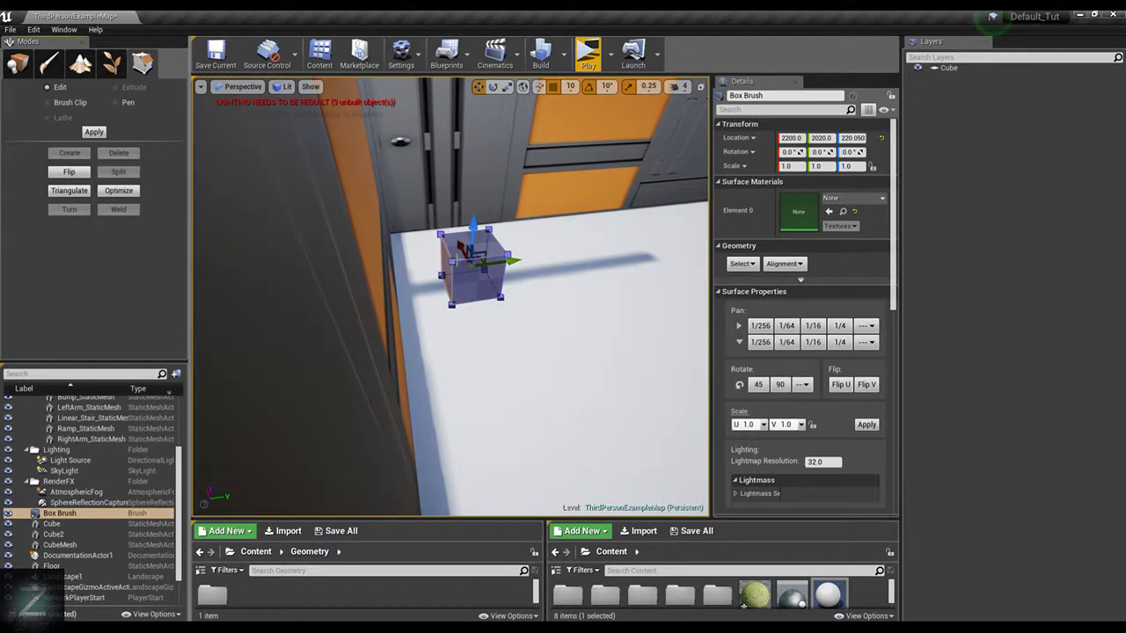
pyautogui.click(447, 257)
pyautogui.scroll(-8, 563, 283)
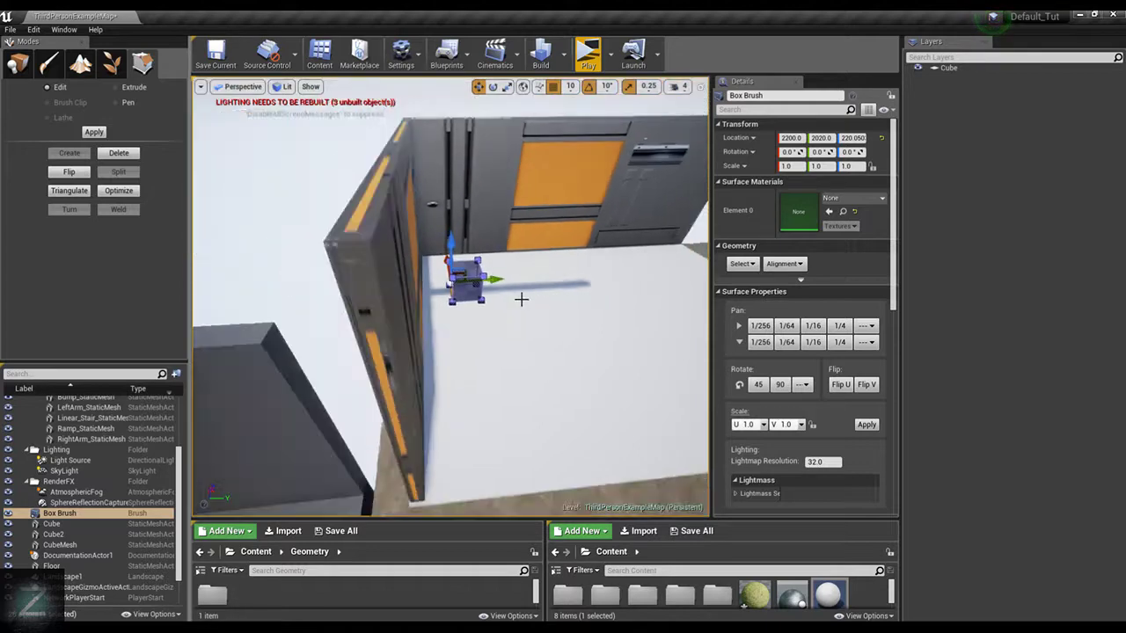
pyautogui.moveTo(448, 468)
pyautogui.mouseDown()
pyautogui.moveTo(423, 449)
pyautogui.moveTo(489, 435)
pyautogui.mouseUp()
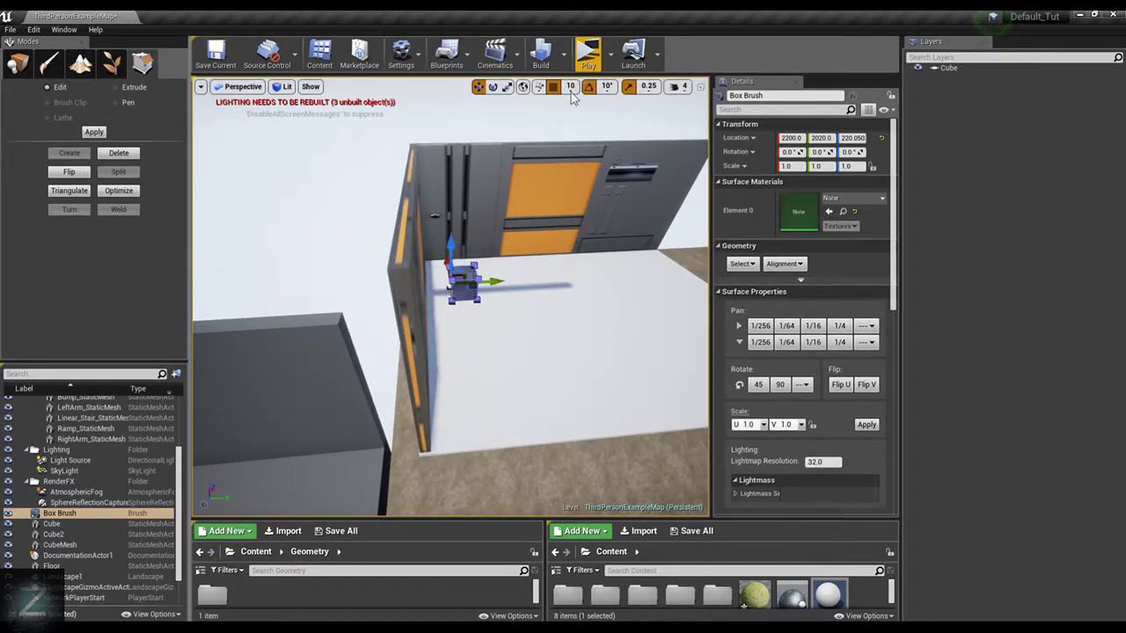
# Try to pull the brush's side face outward with vertex snapping on, and undo the changes
pyautogui.moveTo(495, 281)
pyautogui.mouseDown()
pyautogui.moveTo(428, 472)
pyautogui.moveTo(417, 449)
pyautogui.moveTo(425, 453)
pyautogui.mouseUp()
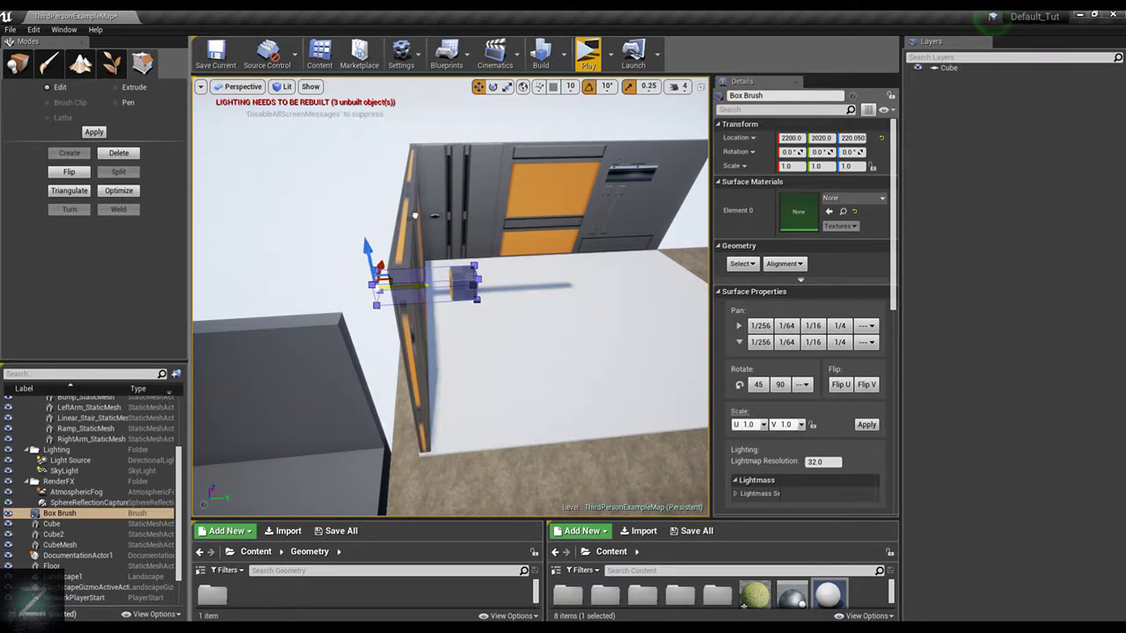
pyautogui.hotkey('ctrl', 'z')
pyautogui.scroll(5, 496, 246)
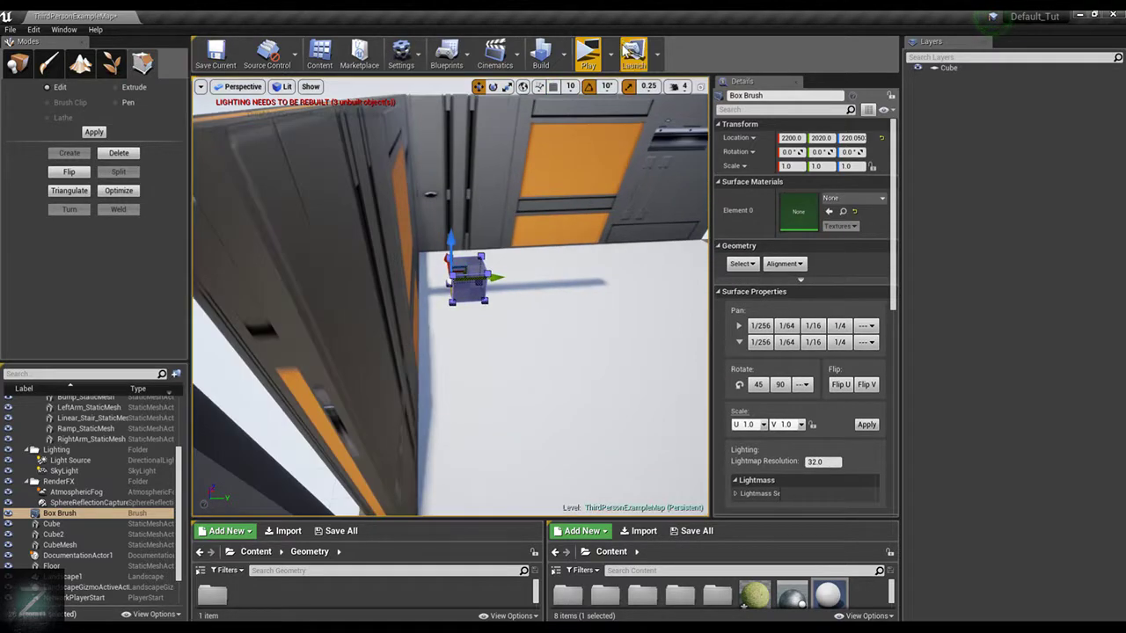
pyautogui.click(401, 53)
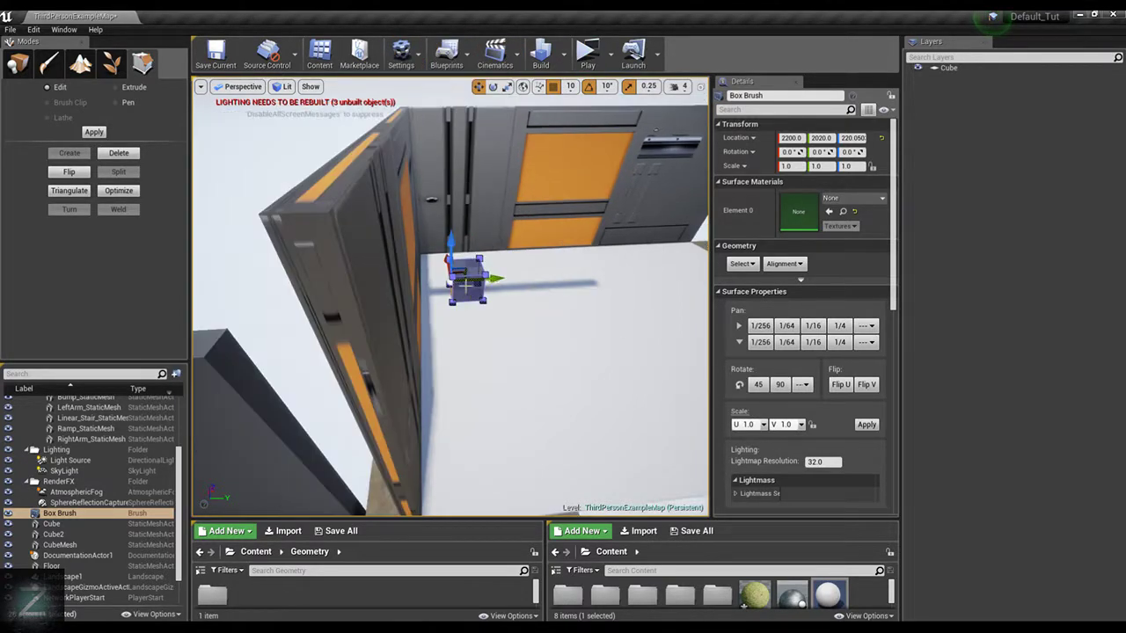
pyautogui.moveTo(464, 272)
pyautogui.mouseDown()
pyautogui.moveTo(414, 278)
pyautogui.moveTo(335, 202)
pyautogui.moveTo(413, 263)
pyautogui.moveTo(473, 259)
pyautogui.mouseUp()
pyautogui.hotkey('ctrl', 'z')
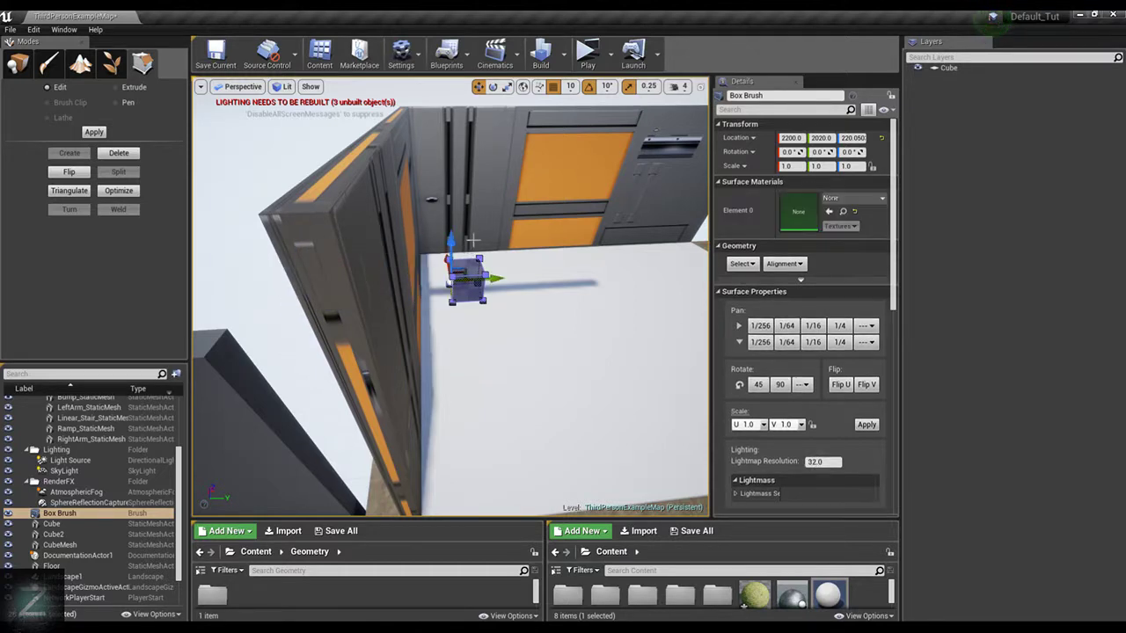
pyautogui.scroll(4, 466, 233)
pyautogui.scroll(6, 465, 233)
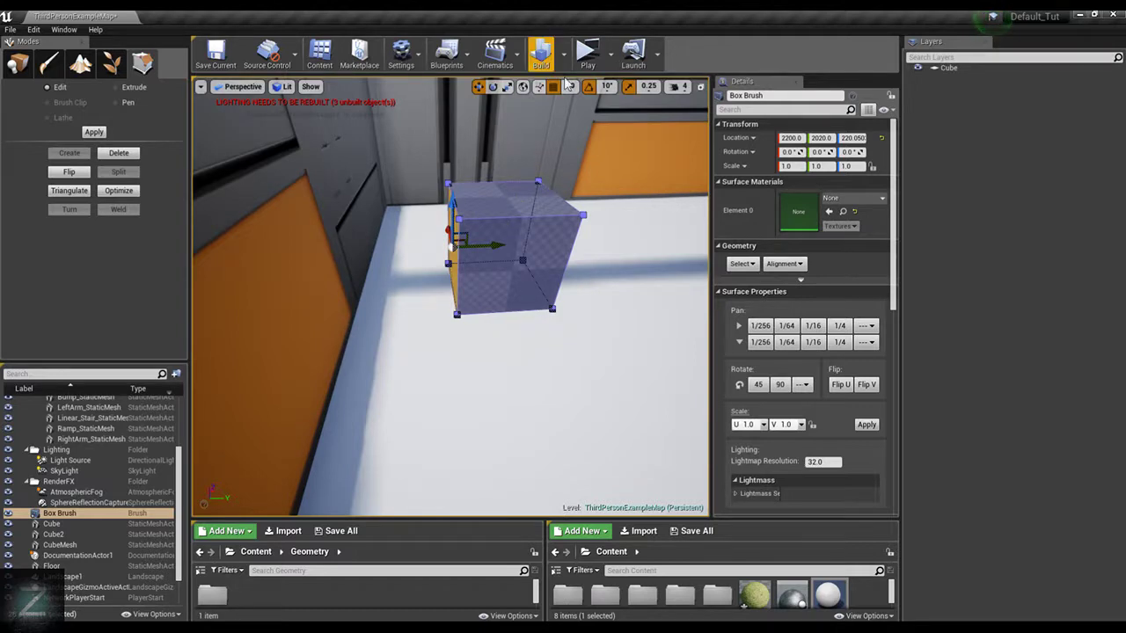
# Turn off vertex snapping, enable actor snapping, and raise its snapping distance to over half of its range
pyautogui.click(422, 53)
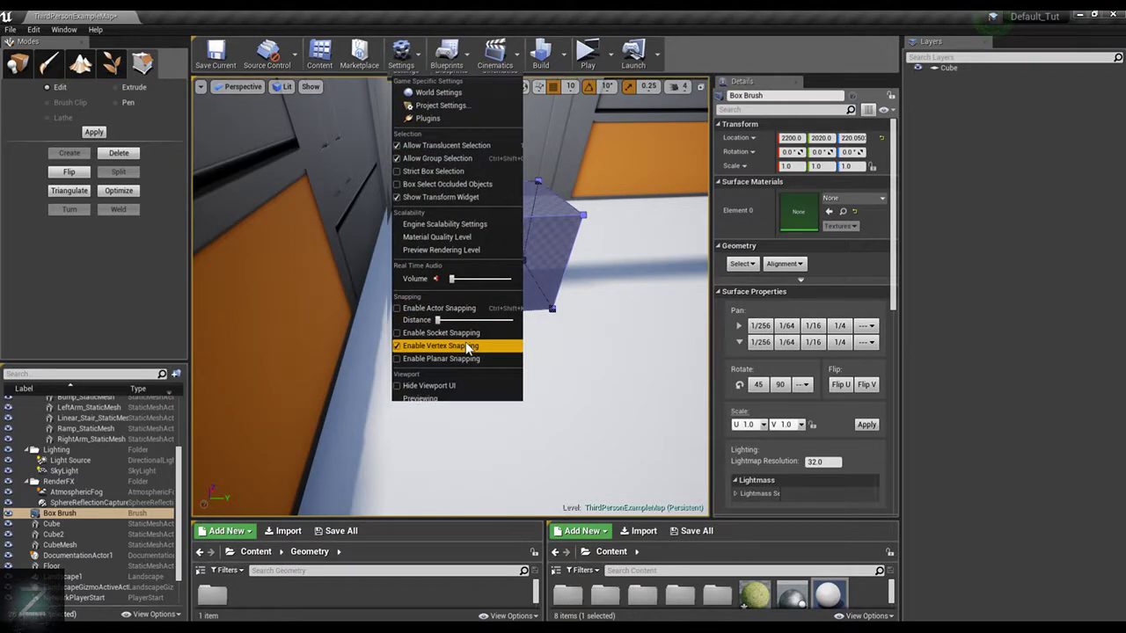
pyautogui.click(440, 308)
pyautogui.click(405, 57)
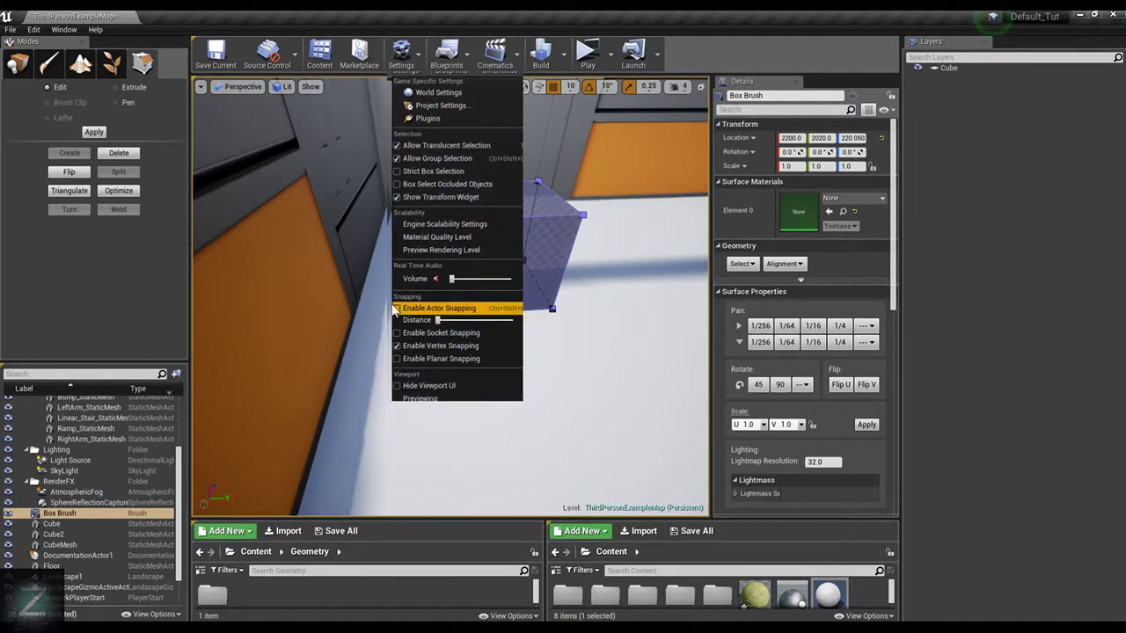
pyautogui.click(397, 346)
pyautogui.click(397, 309)
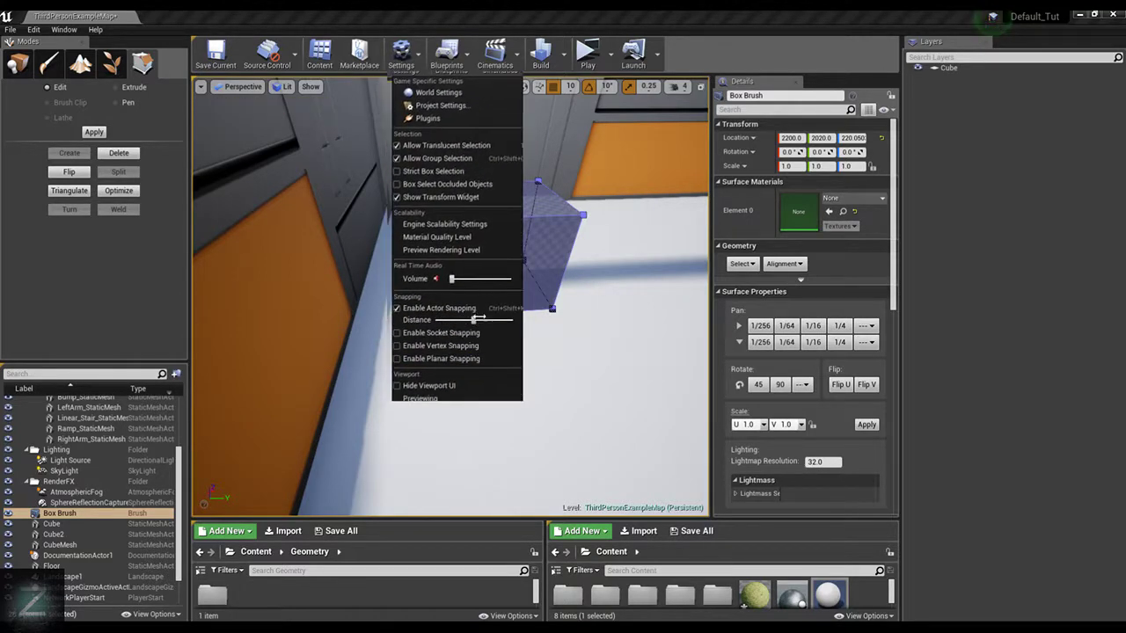
pyautogui.moveTo(480, 318); pyautogui.dragTo(485, 318)
pyautogui.click(571, 350)
# Extend the Box Brush along Y by moving its wall-side face until it meets the side wall
pyautogui.click(459, 223)
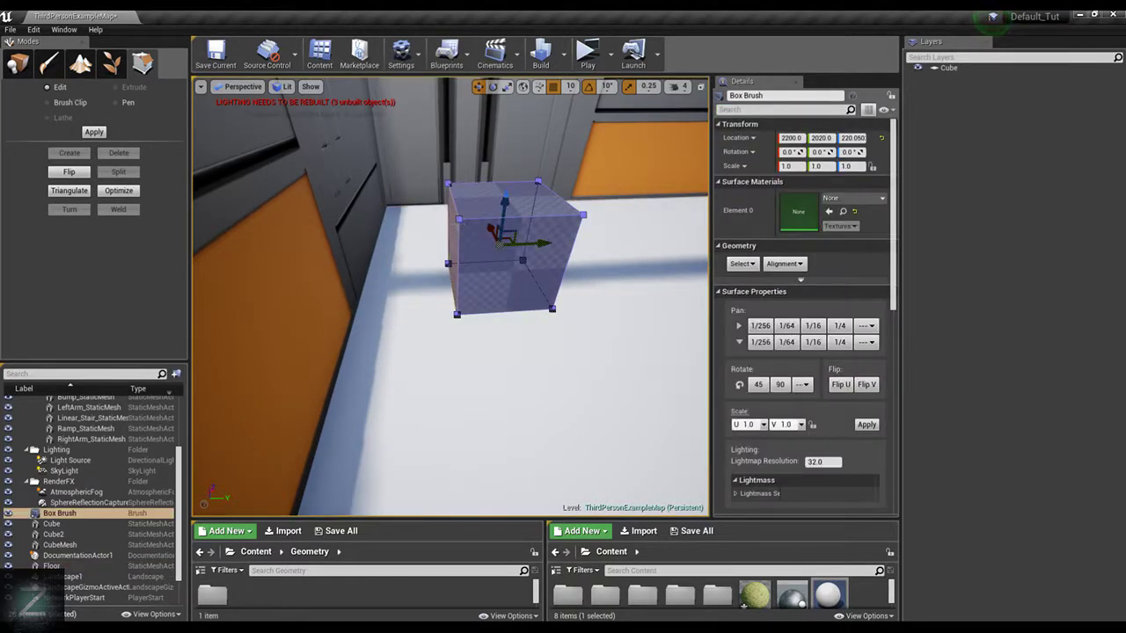
pyautogui.click(453, 244)
pyautogui.moveTo(514, 257); pyautogui.dragTo(493, 255, button='right')
pyautogui.click(510, 246)
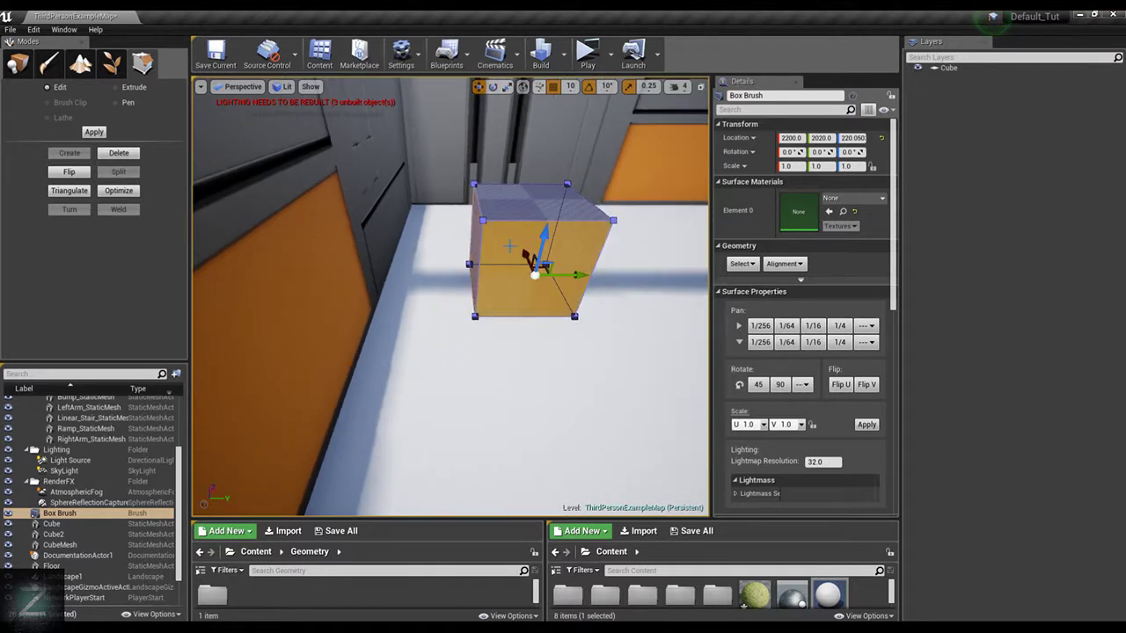
pyautogui.click(477, 249)
pyautogui.moveTo(516, 248)
pyautogui.mouseDown()
pyautogui.moveTo(413, 247)
pyautogui.moveTo(429, 237)
pyautogui.mouseUp()
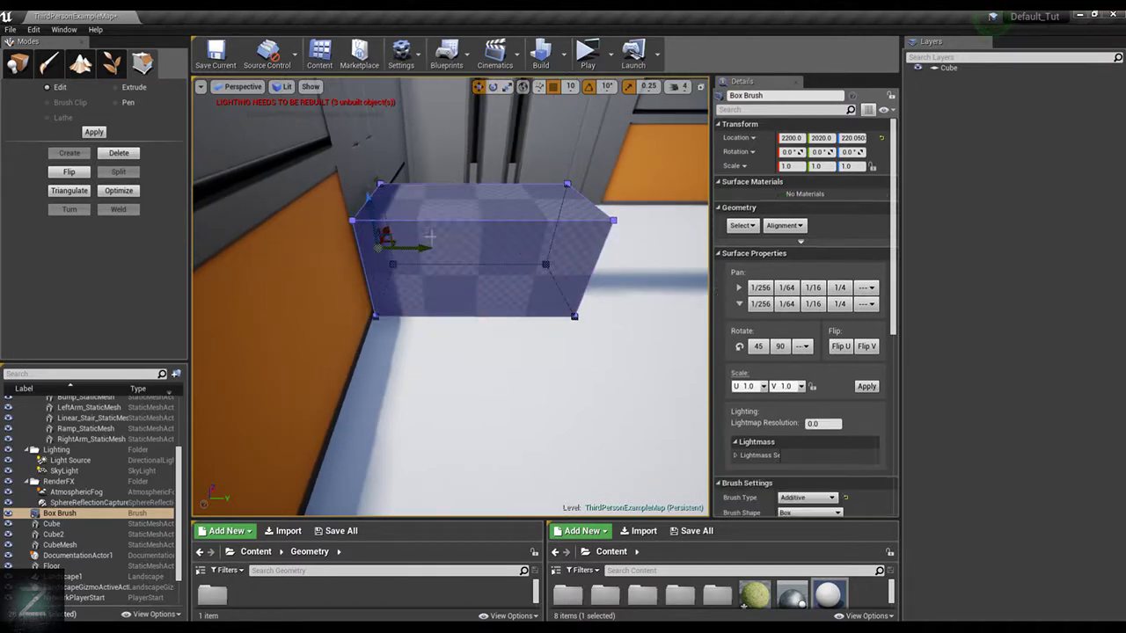
# Move the brush's long +X face inward to thin the box into a low wall
pyautogui.moveTo(542, 199); pyautogui.dragTo(374, 218, button='right')
pyautogui.moveTo(630, 334); pyautogui.dragTo(577, 303, button='right')
pyautogui.click(604, 387)
pyautogui.moveTo(652, 429); pyautogui.dragTo(477, 348)
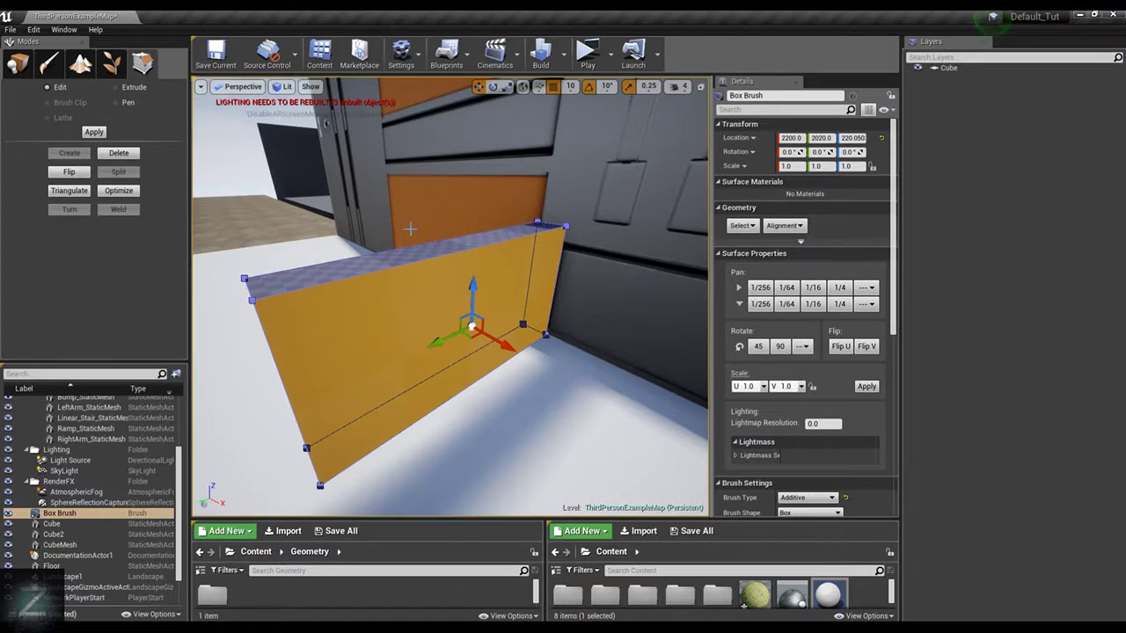
pyautogui.moveTo(410, 229); pyautogui.dragTo(316, 228, button='right')
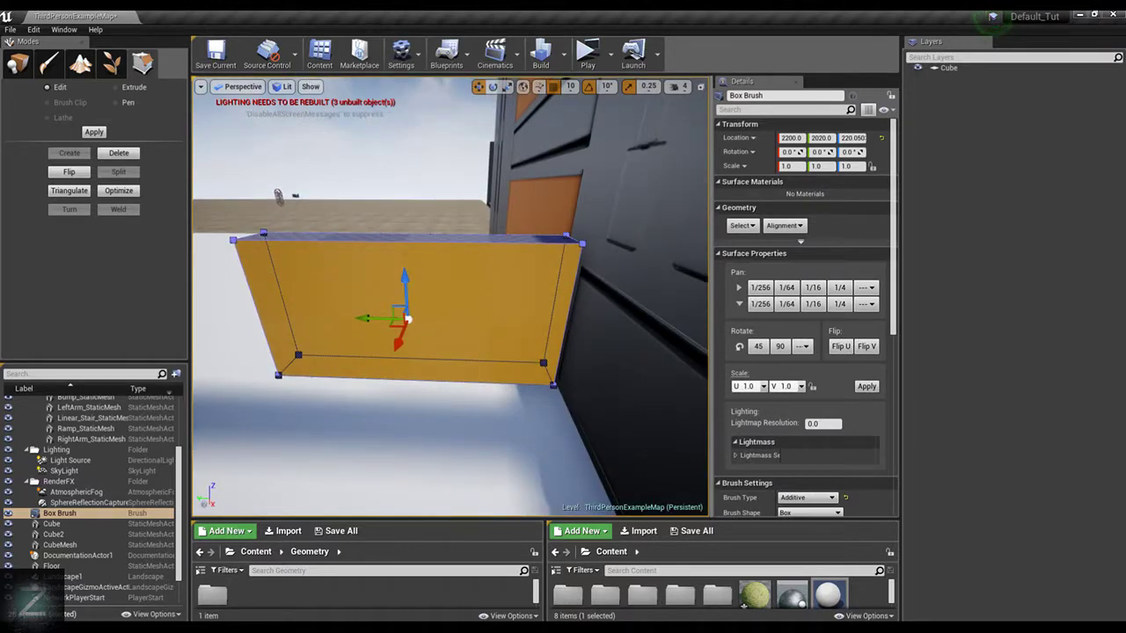
# Move the ThirdPersonCharacter along X to about 100 and close the Layers panel
pyautogui.click(278, 195)
pyautogui.click(280, 195)
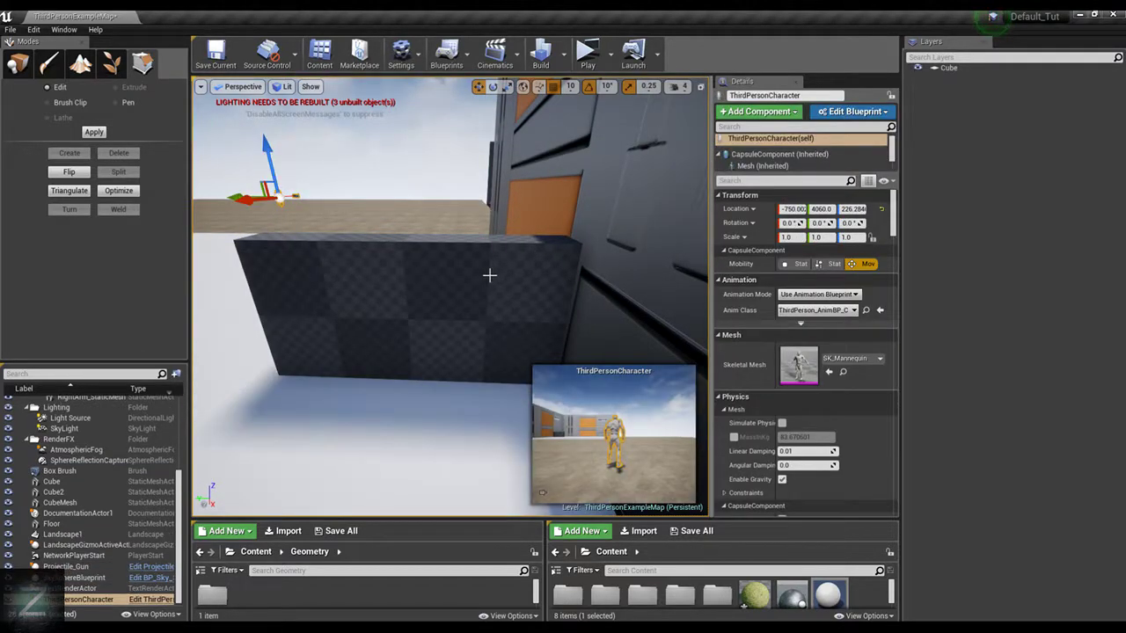
pyautogui.moveTo(258, 201); pyautogui.dragTo(204, 204)
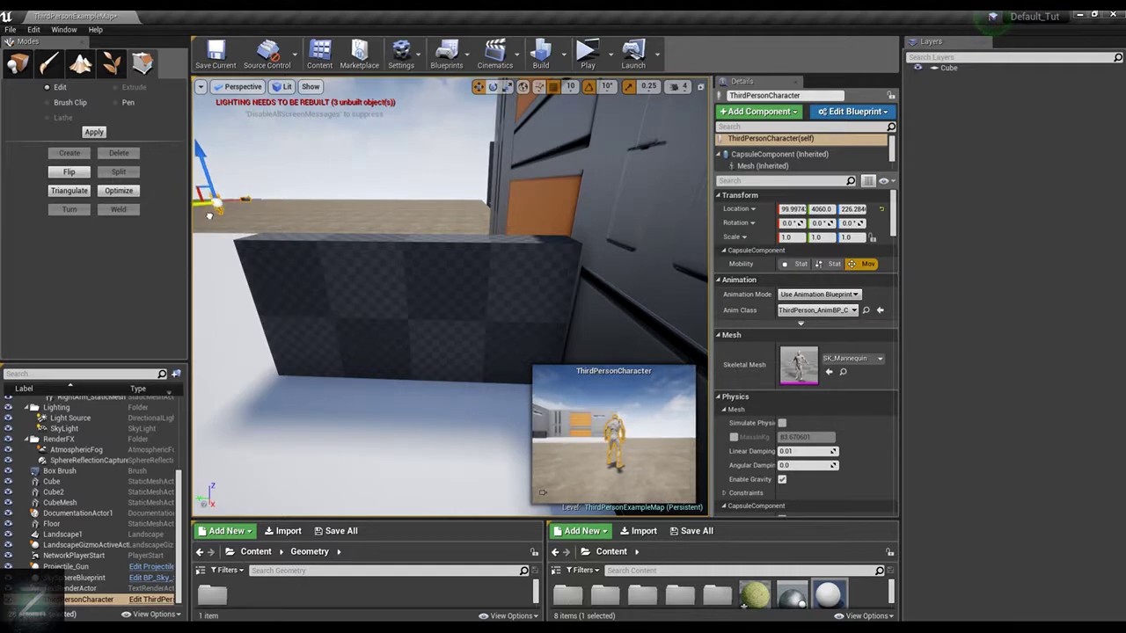
pyautogui.click(985, 42)
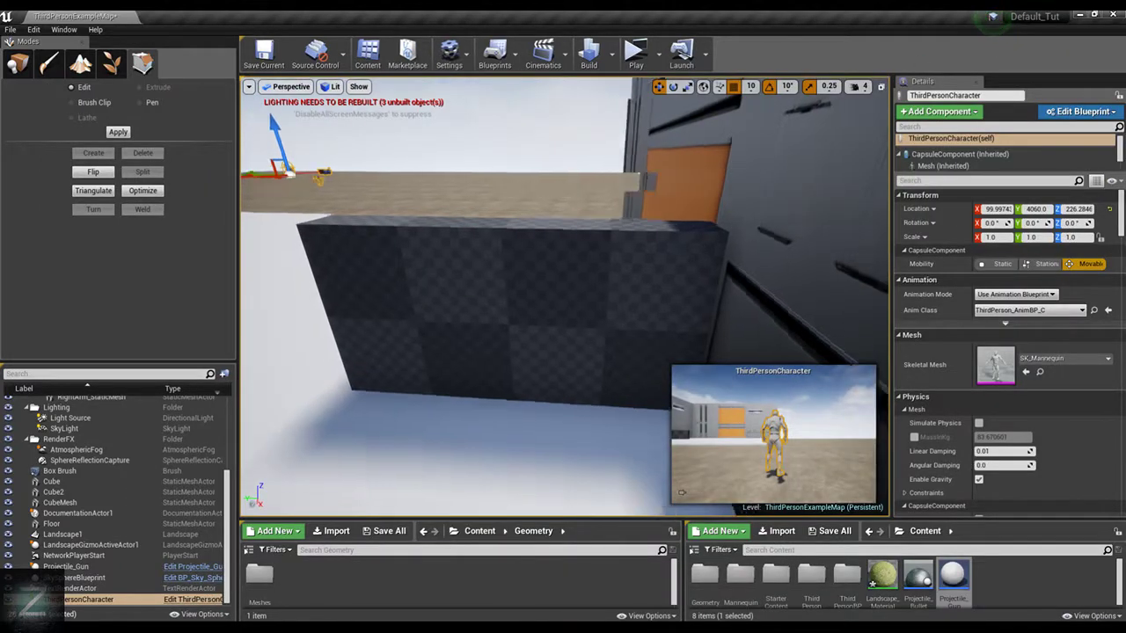
pyautogui.press('f')
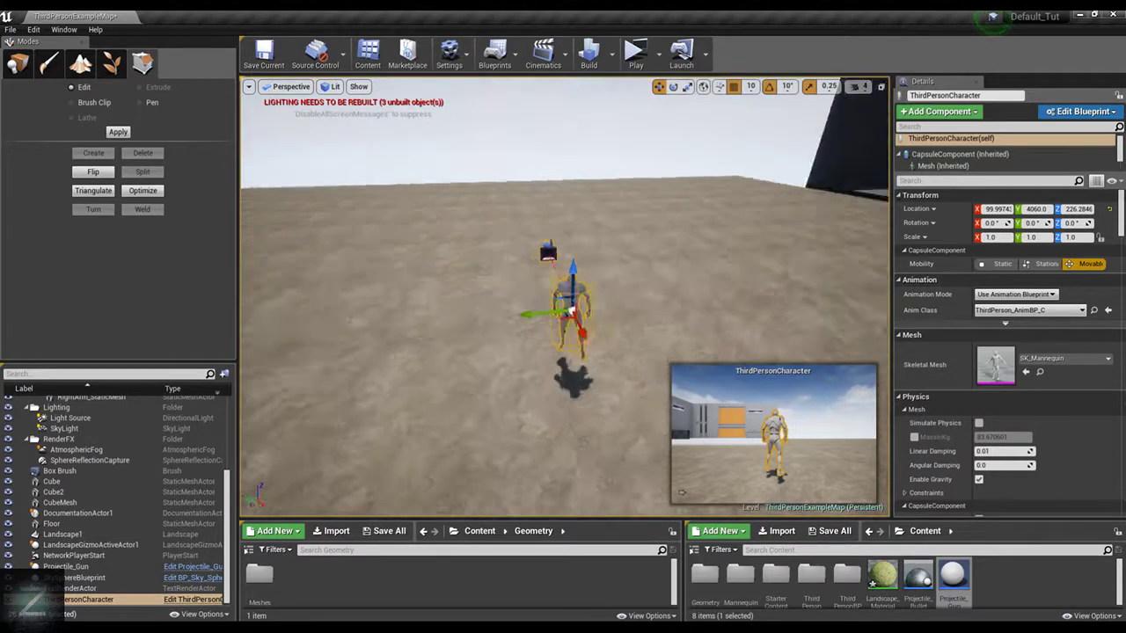
# Move the ThirdPersonCharacter onto the white floor at about X 1740, Y 2500, narrow the Details panel, and pin the character's camera preview
pyautogui.moveTo(629, 282); pyautogui.dragTo(880, 239)
pyautogui.press('f')
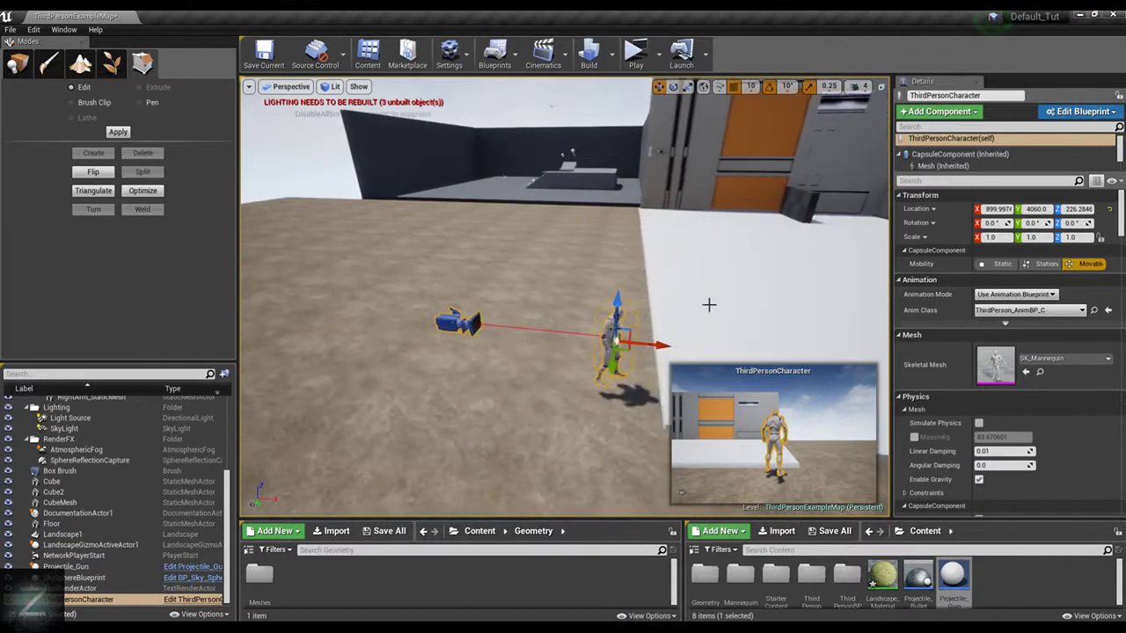
pyautogui.moveTo(677, 333); pyautogui.dragTo(845, 326)
pyautogui.keyDown('alt'); pyautogui.moveTo(693, 244); pyautogui.dragTo(778, 251); pyautogui.keyUp('alt')
pyautogui.moveTo(762, 304); pyautogui.dragTo(491, 159)
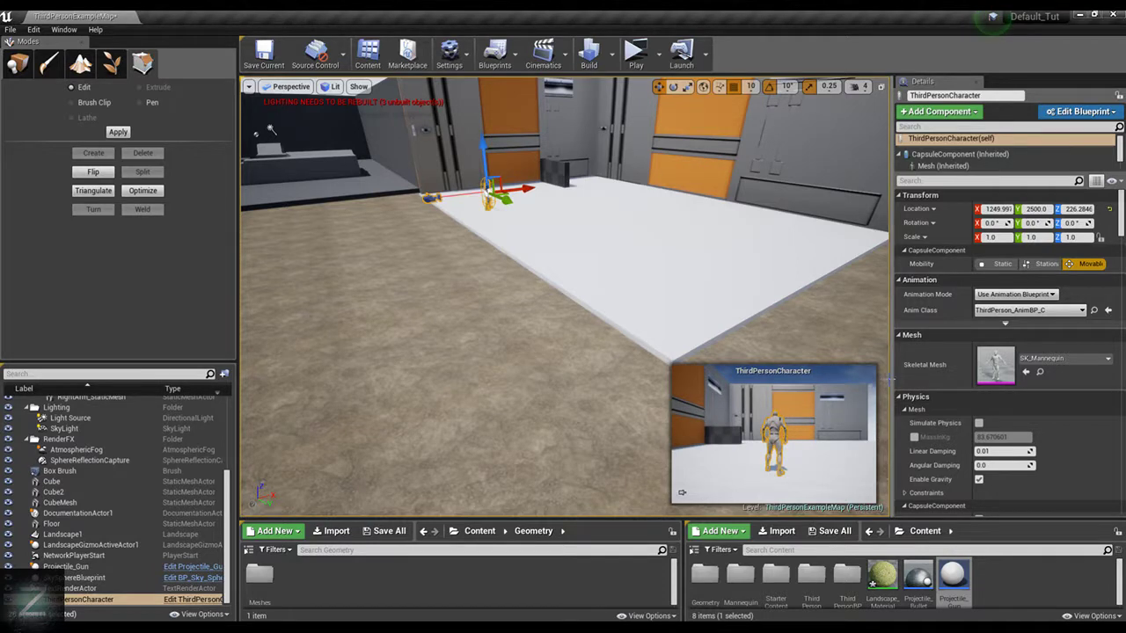
pyautogui.moveTo(890, 379); pyautogui.dragTo(939, 378)
pyautogui.moveTo(534, 186); pyautogui.dragTo(603, 179)
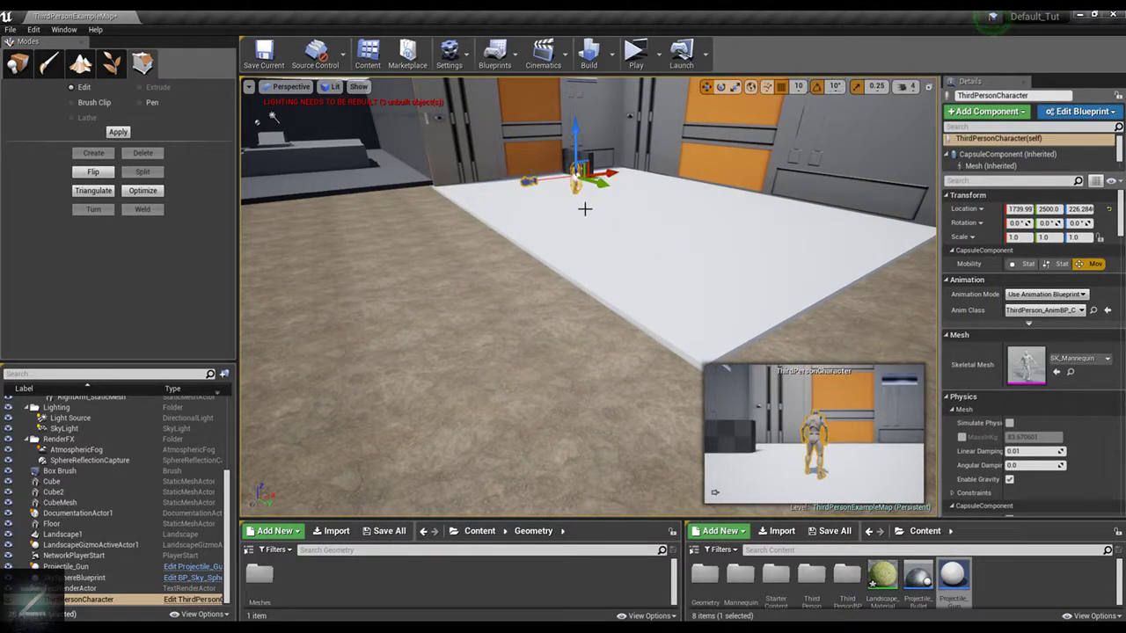
pyautogui.click(716, 493)
# Lower the top face of the Box Brush along Z to reduce the inner wall's height
pyautogui.press('d')
pyautogui.moveTo(641, 200); pyautogui.dragTo(572, 145, button='right')
pyautogui.press('w')
pyautogui.moveTo(666, 245); pyautogui.dragTo(725, 272, button='right')
pyautogui.click(666, 245)
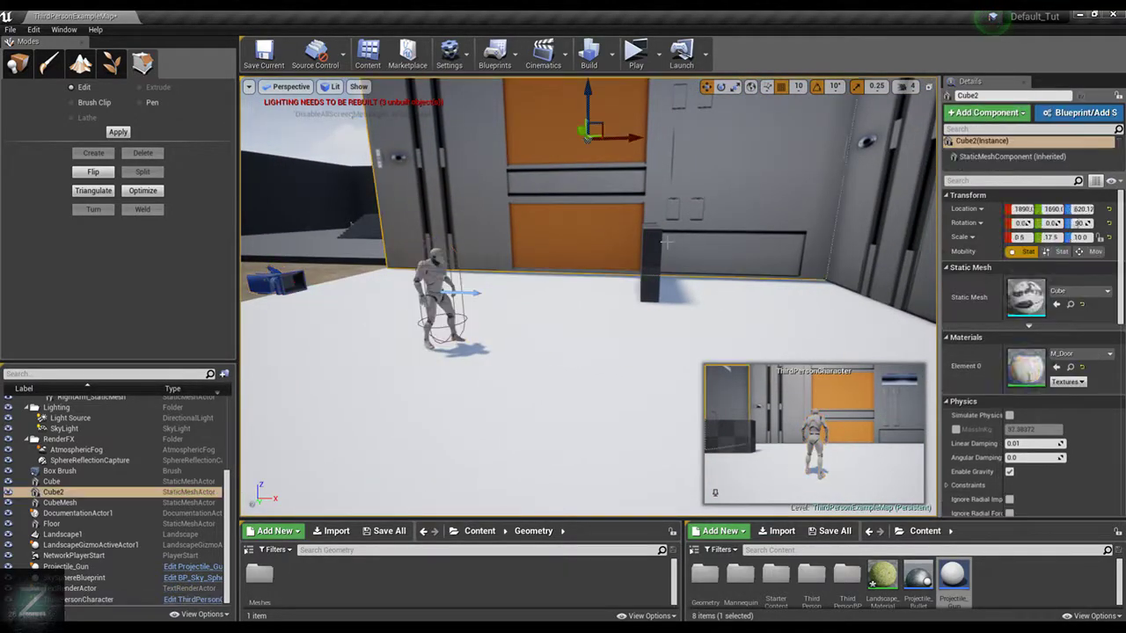
pyautogui.click(653, 245)
pyautogui.press('d')
pyautogui.moveTo(653, 245)
pyautogui.mouseDown(button='right')
pyautogui.moveTo(563, 268)
pyautogui.moveTo(528, 167)
pyautogui.moveTo(477, 290)
pyautogui.mouseUp(button='right')
pyautogui.click(748, 177)
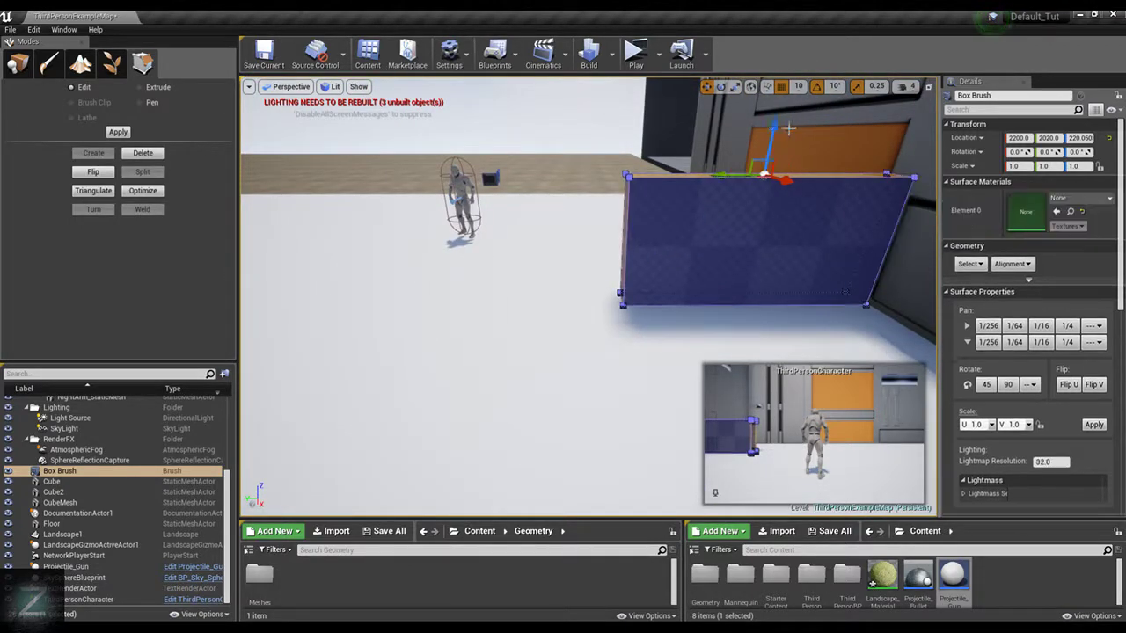
pyautogui.moveTo(774, 128); pyautogui.dragTo(766, 188)
pyautogui.moveTo(766, 188); pyautogui.dragTo(814, 193, button='right')
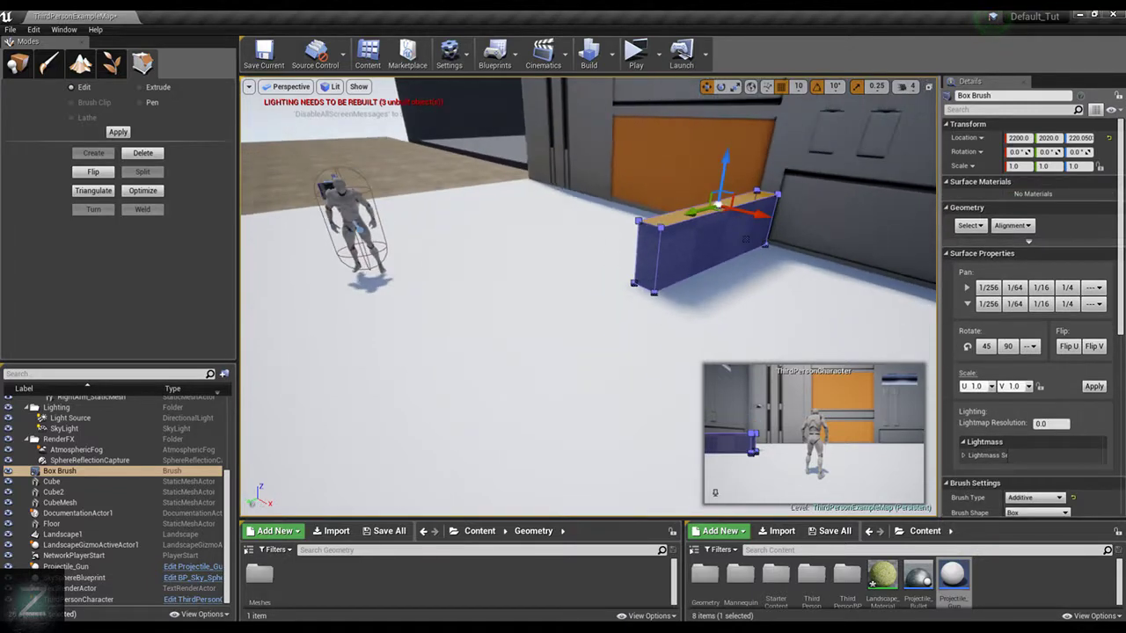
# Extend the Box Brush wall along Y by moving its free end face across to the opposite edge of the white floor
pyautogui.moveTo(791, 280)
pyautogui.keyDown('alt'); pyautogui.mouseDown()
pyautogui.moveTo(607, 286)
pyautogui.moveTo(622, 288)
pyautogui.mouseUp(); pyautogui.keyUp('alt')
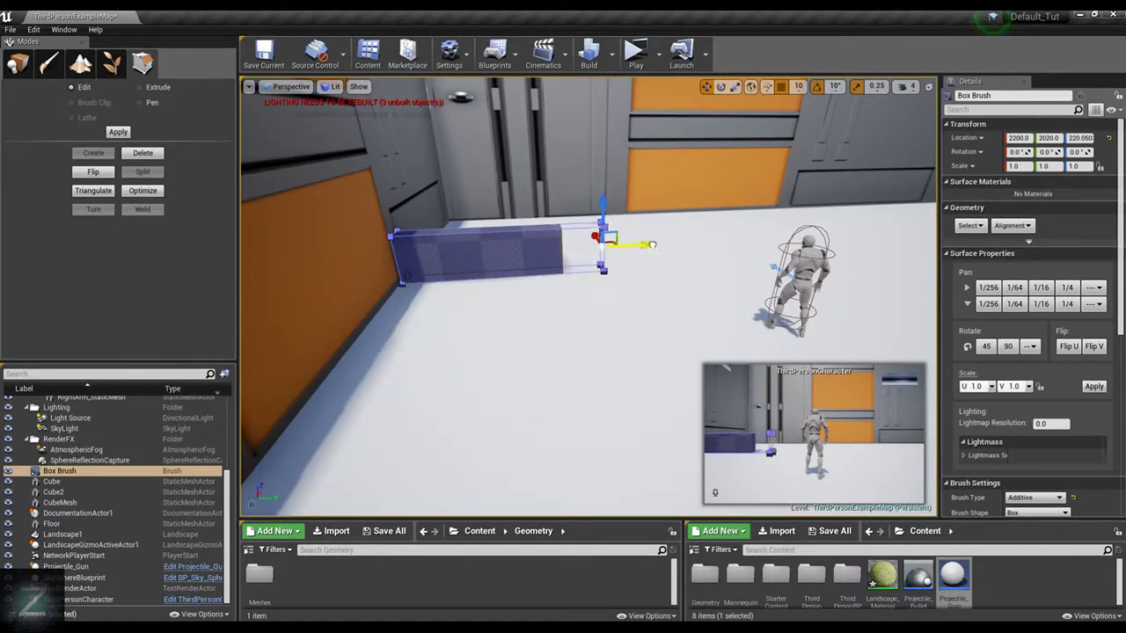
pyautogui.moveTo(652, 245); pyautogui.dragTo(930, 226)
pyautogui.moveTo(875, 157); pyautogui.dragTo(787, 148, button='right')
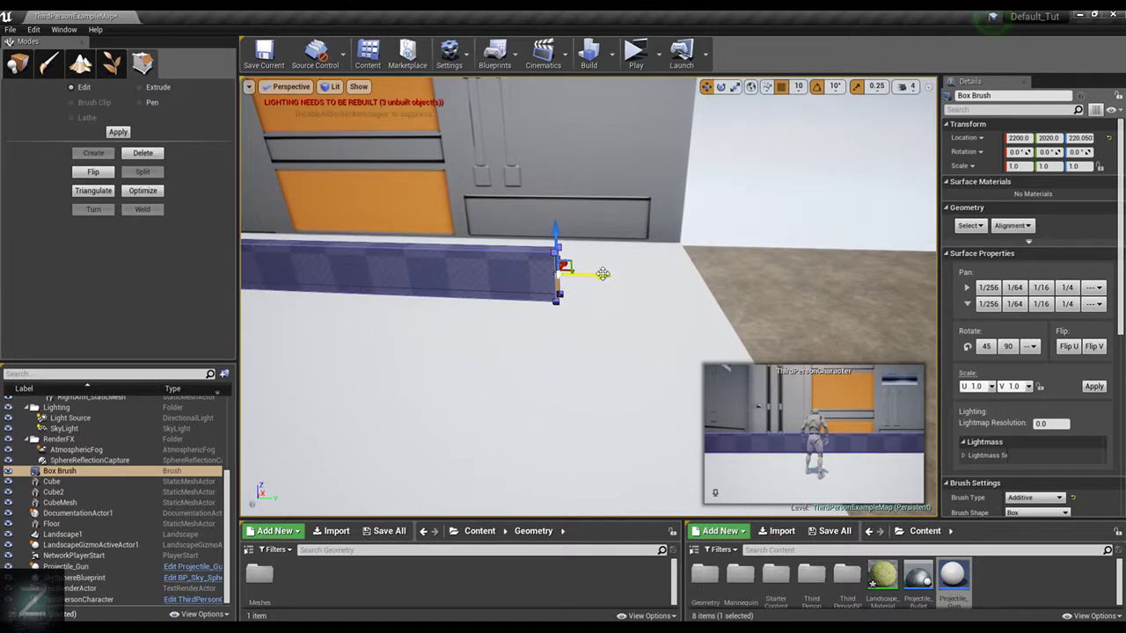
pyautogui.moveTo(600, 276); pyautogui.dragTo(780, 298)
pyautogui.moveTo(858, 226); pyautogui.dragTo(607, 238, button='right')
pyautogui.press('d')
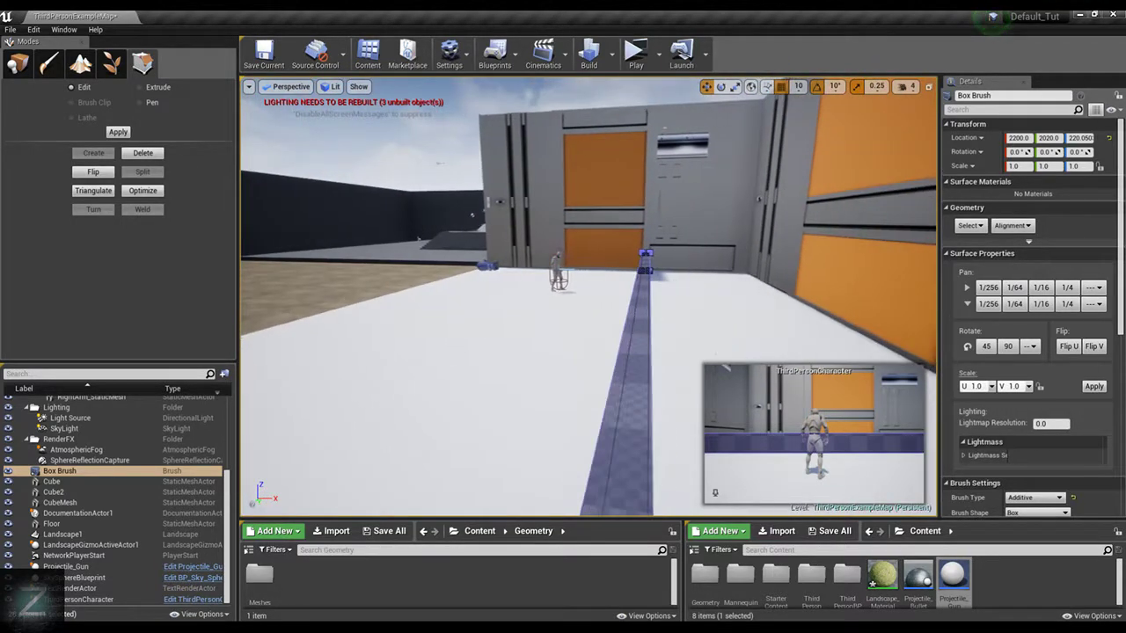
pyautogui.press('s')
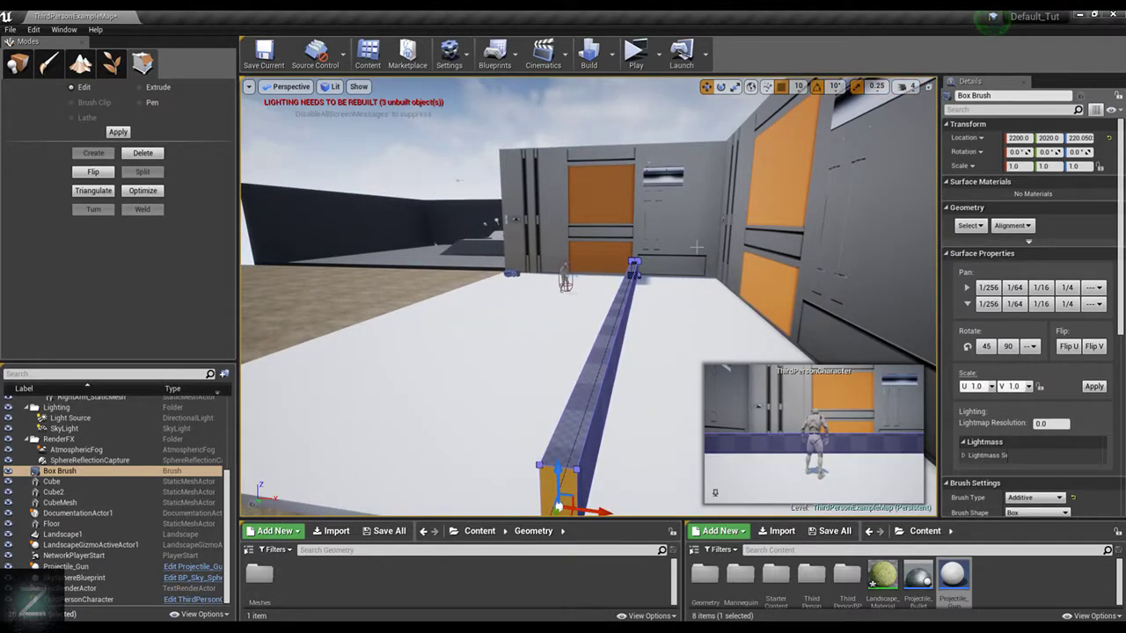
# Adjust the low wall's free end face slightly along Y so it ends just inside the floor's edge
pyautogui.click(618, 327)
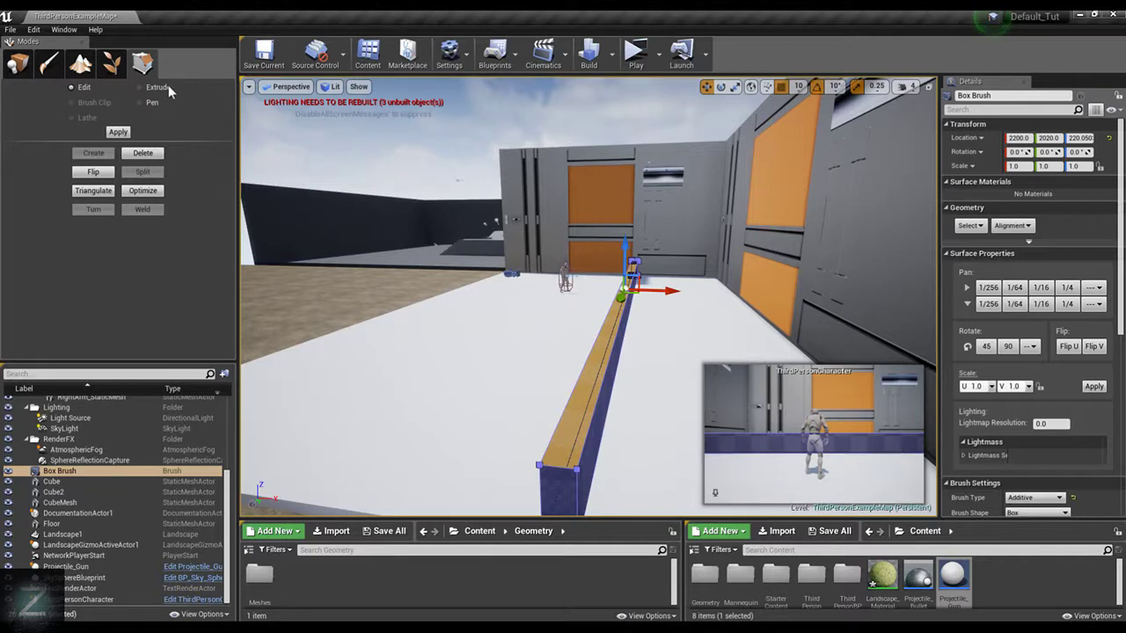
pyautogui.press('w')
pyautogui.moveTo(457, 264)
pyautogui.mouseDown(button='right')
pyautogui.moveTo(462, 224)
pyautogui.moveTo(547, 285)
pyautogui.moveTo(748, 293)
pyautogui.moveTo(369, 285)
pyautogui.moveTo(104, 300)
pyautogui.mouseUp(button='right')
pyautogui.press('a')
pyautogui.press('a')
pyautogui.press('d')
pyautogui.press('d')
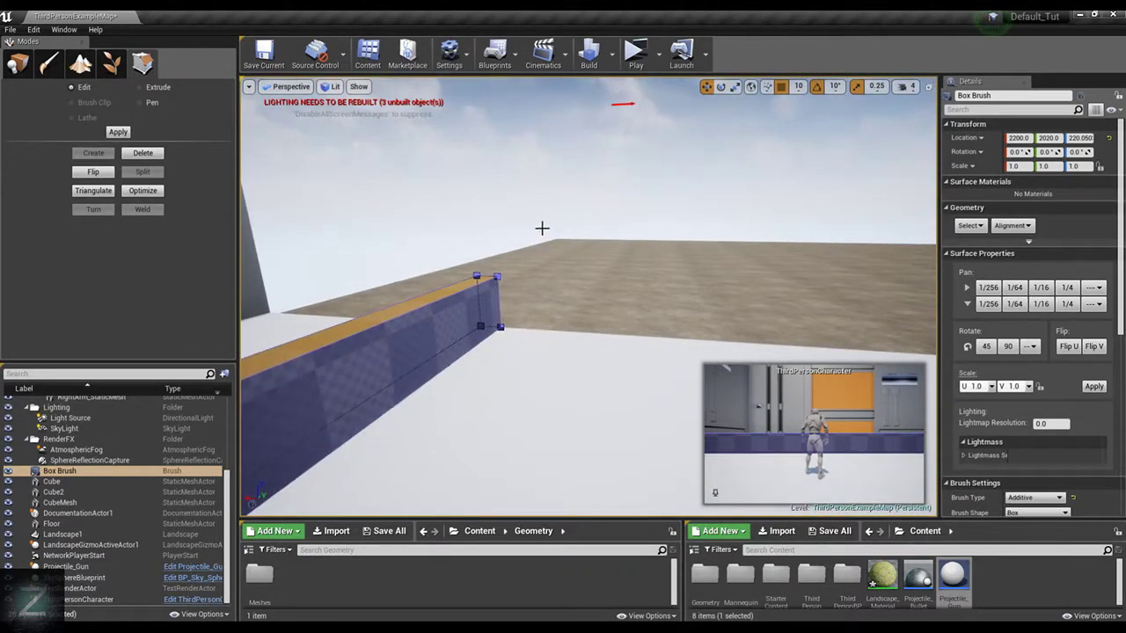
pyautogui.press('d')
pyautogui.moveTo(540, 229)
pyautogui.mouseDown(button='right')
pyautogui.moveTo(422, 201)
pyautogui.moveTo(352, 255)
pyautogui.mouseUp(button='right')
pyautogui.press('d')
pyautogui.click(514, 337)
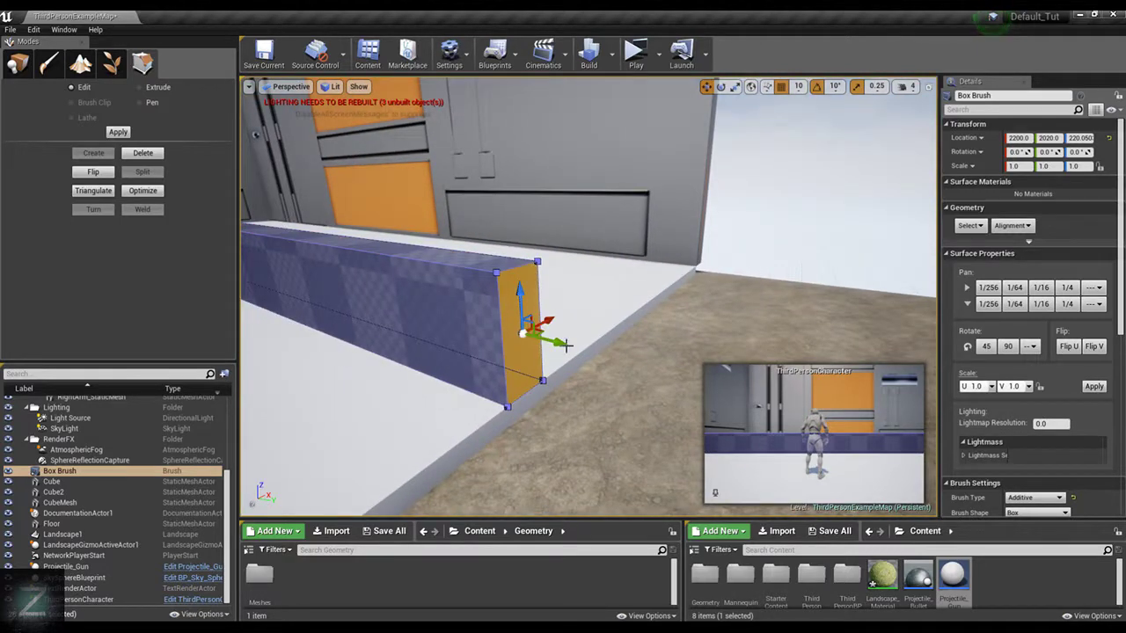
pyautogui.moveTo(551, 337)
pyautogui.mouseDown()
pyautogui.moveTo(525, 334)
pyautogui.moveTo(535, 339)
pyautogui.mouseUp()
pyautogui.moveTo(639, 267); pyautogui.dragTo(528, 261, button='right')
pyautogui.press('d')
# Duplicate the Cube2 side wall along Y to the opposite side of the floor at Y 4130
pyautogui.click(691, 283)
pyautogui.moveTo(691, 283); pyautogui.dragTo(545, 176, button='right')
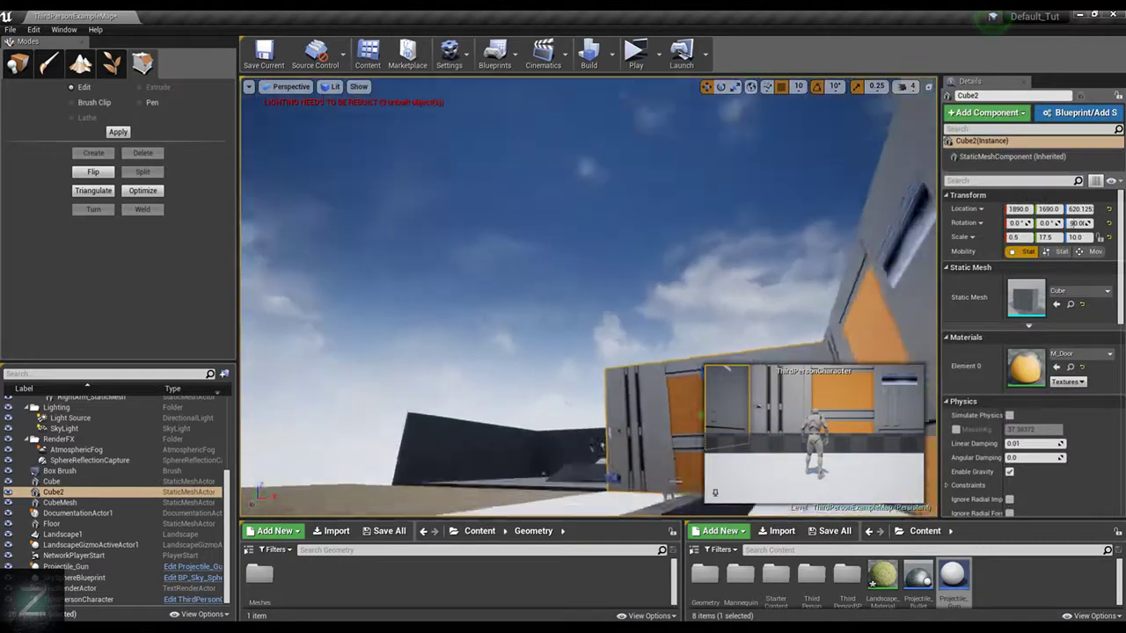
pyautogui.moveTo(458, 165); pyautogui.dragTo(536, 291, button='right')
pyautogui.press('s')
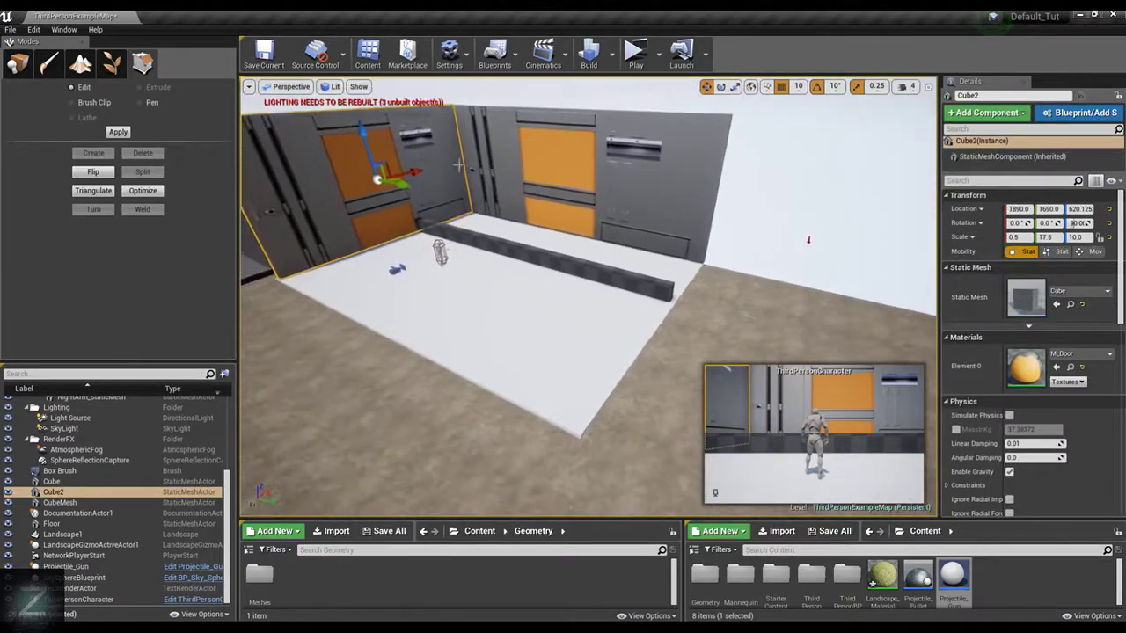
pyautogui.keyDown('alt'); pyautogui.moveTo(404, 184); pyautogui.dragTo(689, 312); pyautogui.keyUp('alt')
pyautogui.hotkey('ctrl', 'z')
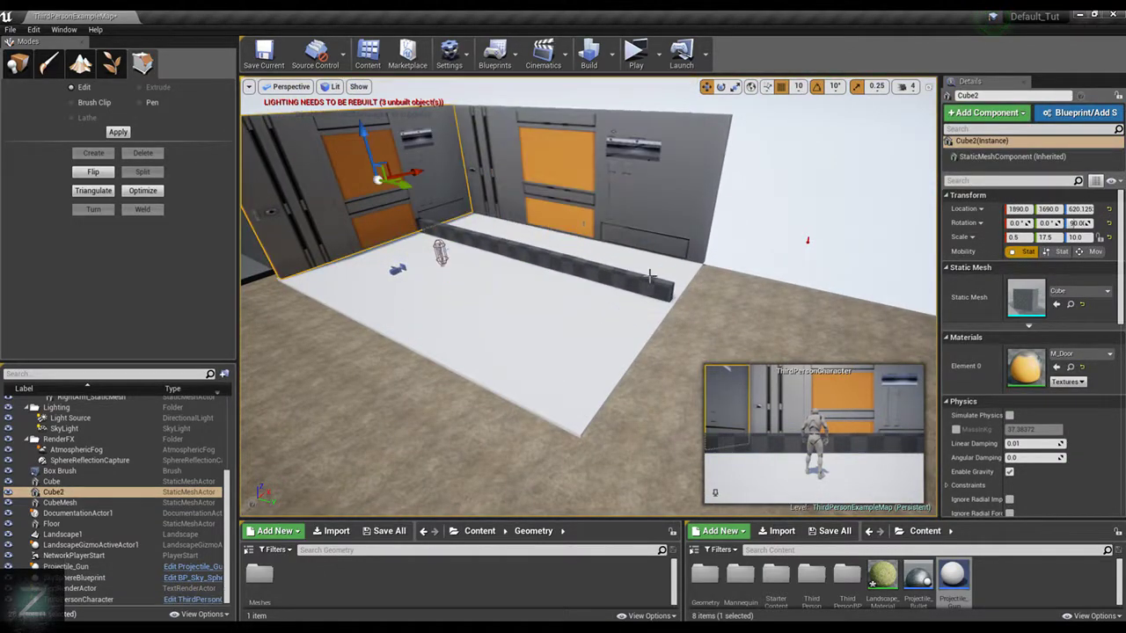
pyautogui.click(450, 55)
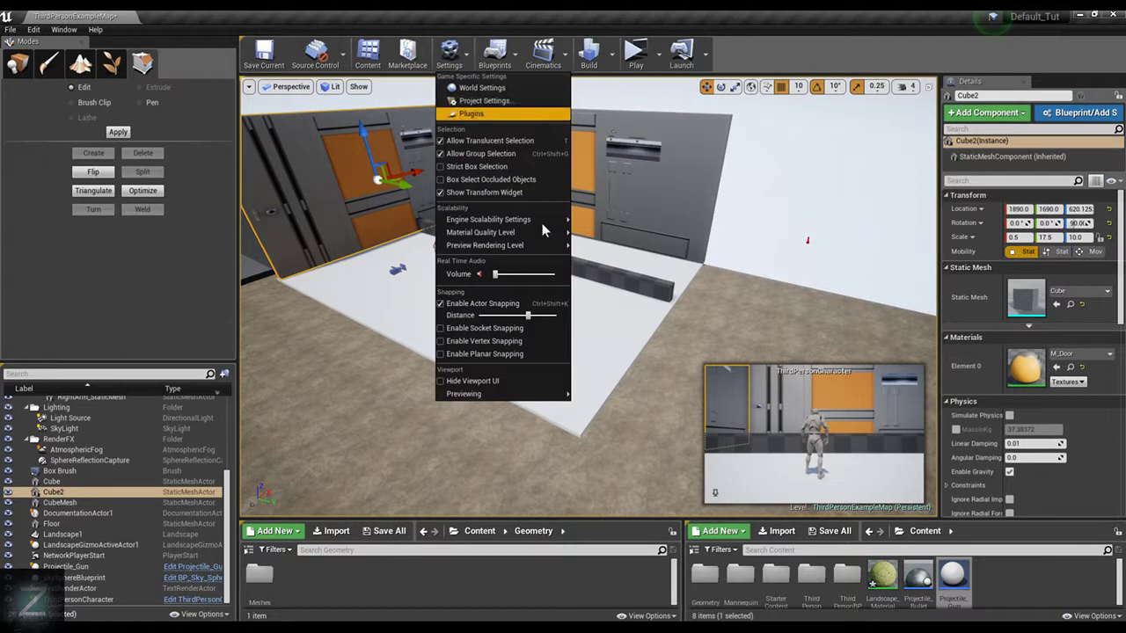
pyautogui.click(417, 90)
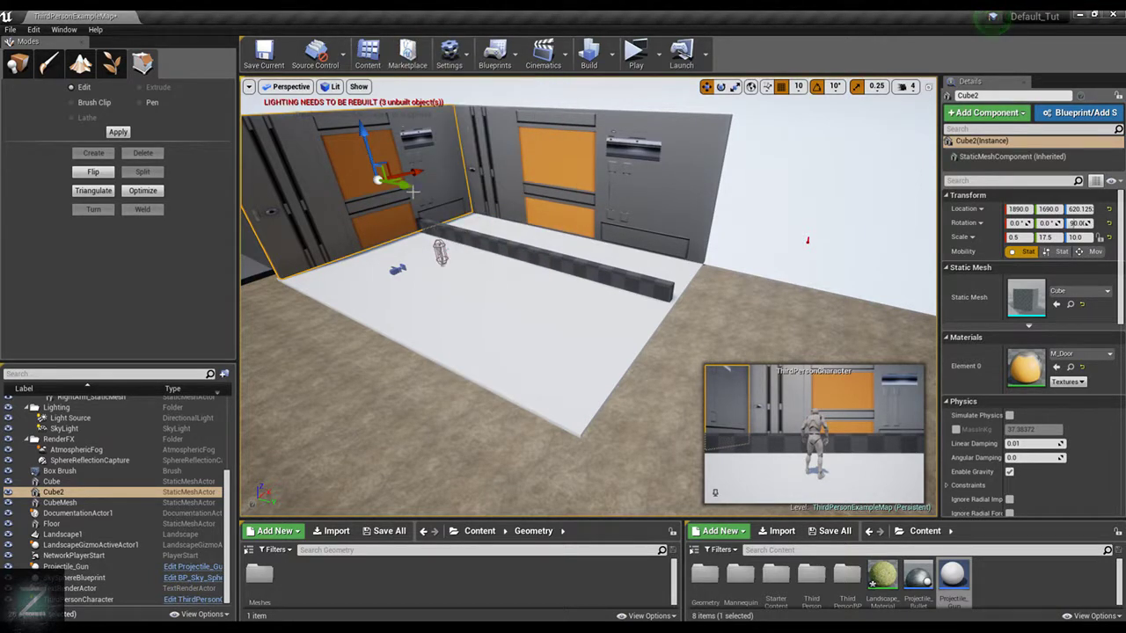
pyautogui.keyDown('alt'); pyautogui.moveTo(412, 191); pyautogui.dragTo(729, 321); pyautogui.keyUp('alt')
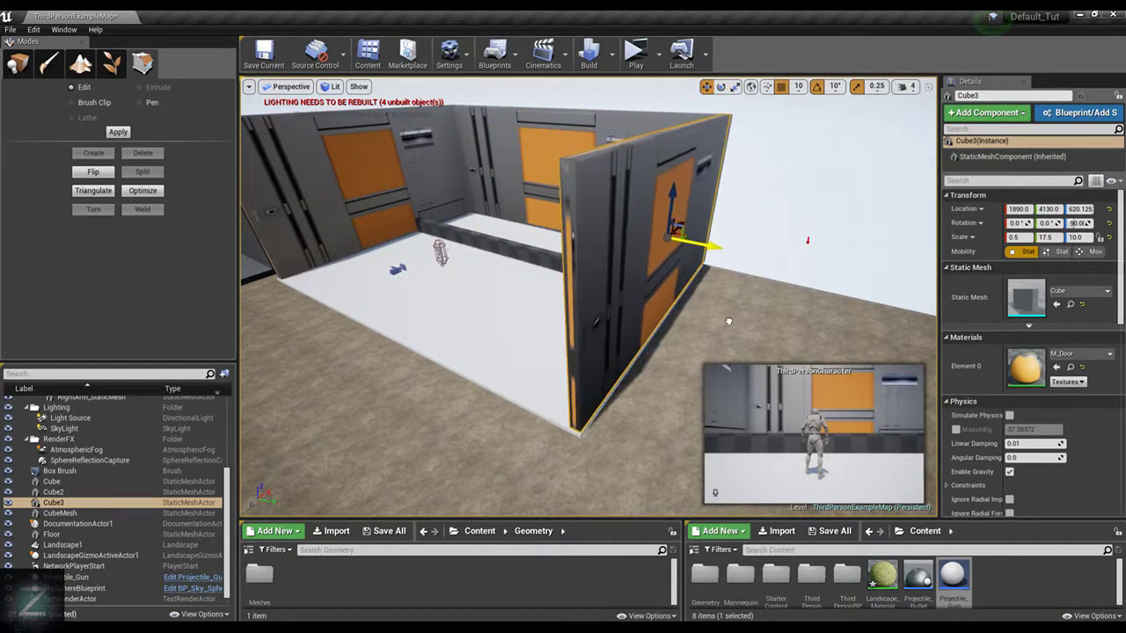
# Set the position grid snap to 5 and move the duplicated side wall to X 1880, Y 4135
pyautogui.moveTo(739, 288); pyautogui.dragTo(588, 378, button='right')
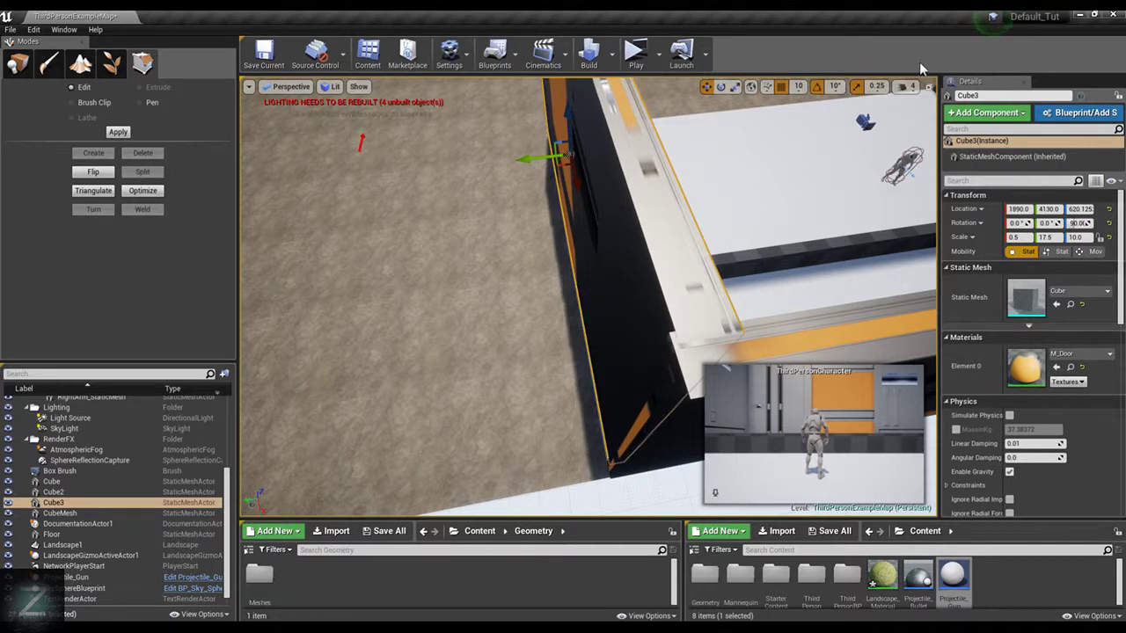
pyautogui.click(798, 86)
pyautogui.click(808, 112)
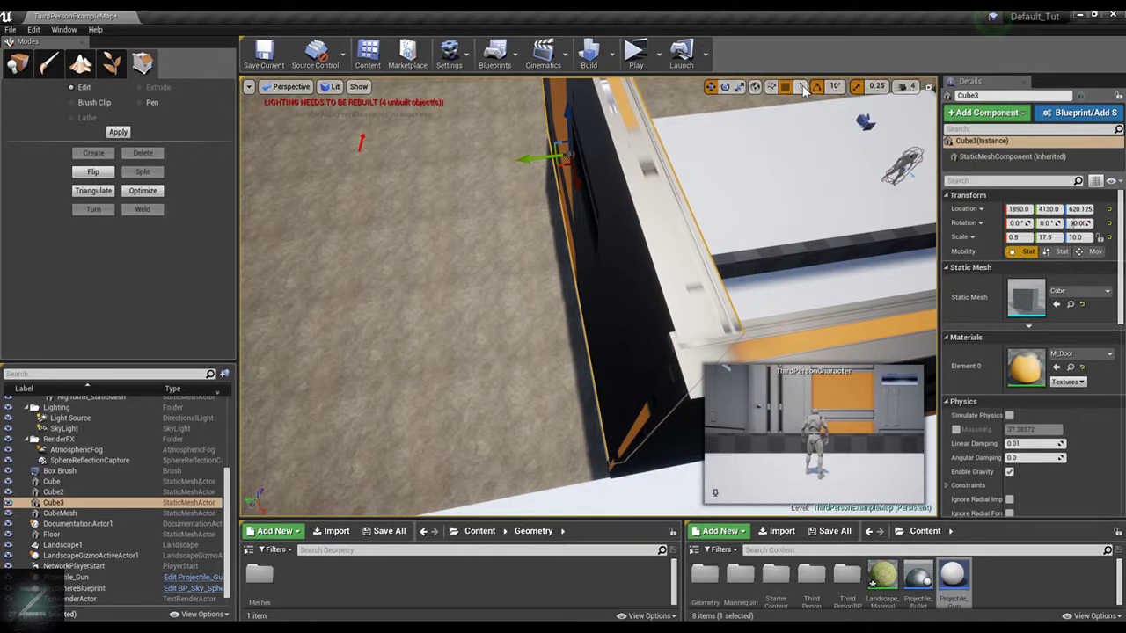
pyautogui.click(800, 88)
pyautogui.click(808, 126)
pyautogui.moveTo(519, 159); pyautogui.dragTo(517, 157)
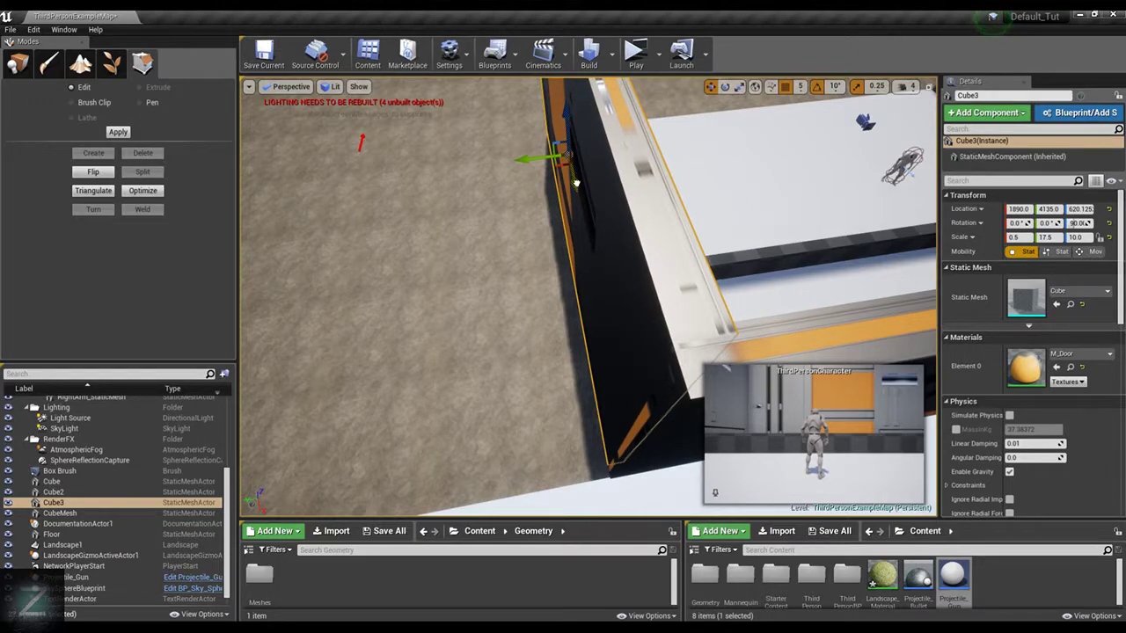
pyautogui.moveTo(576, 182); pyautogui.dragTo(577, 181)
# Move the original Cube2 side wall to X 1880, Y 1685 to align it with the back wall's corner
pyautogui.moveTo(737, 179); pyautogui.dragTo(732, 225, button='right')
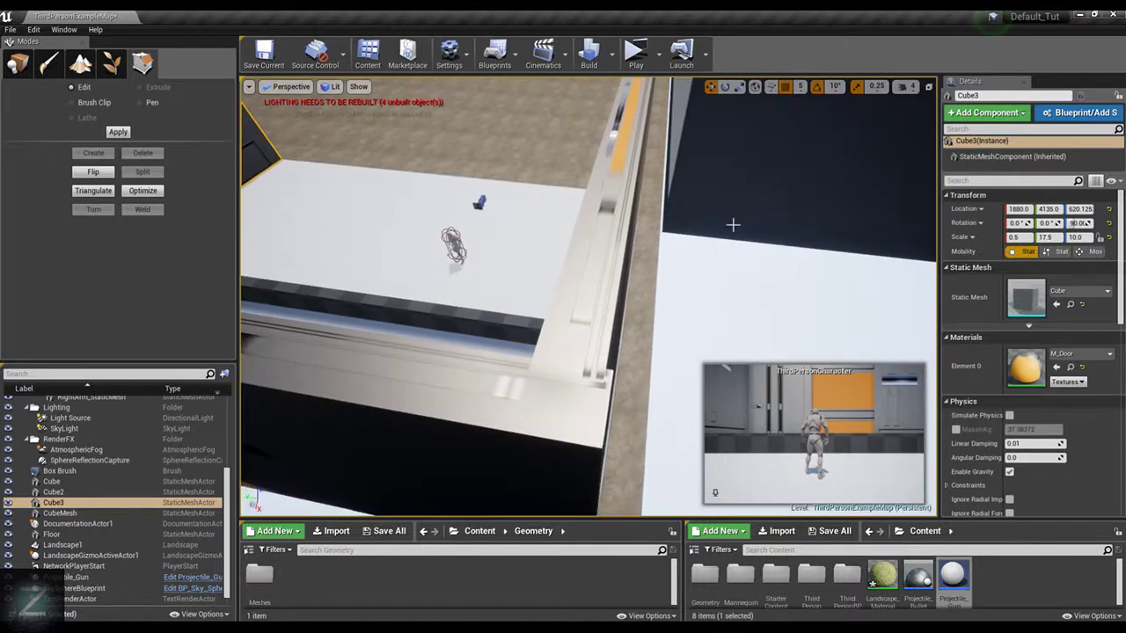
pyautogui.click(584, 217)
pyautogui.click(604, 198)
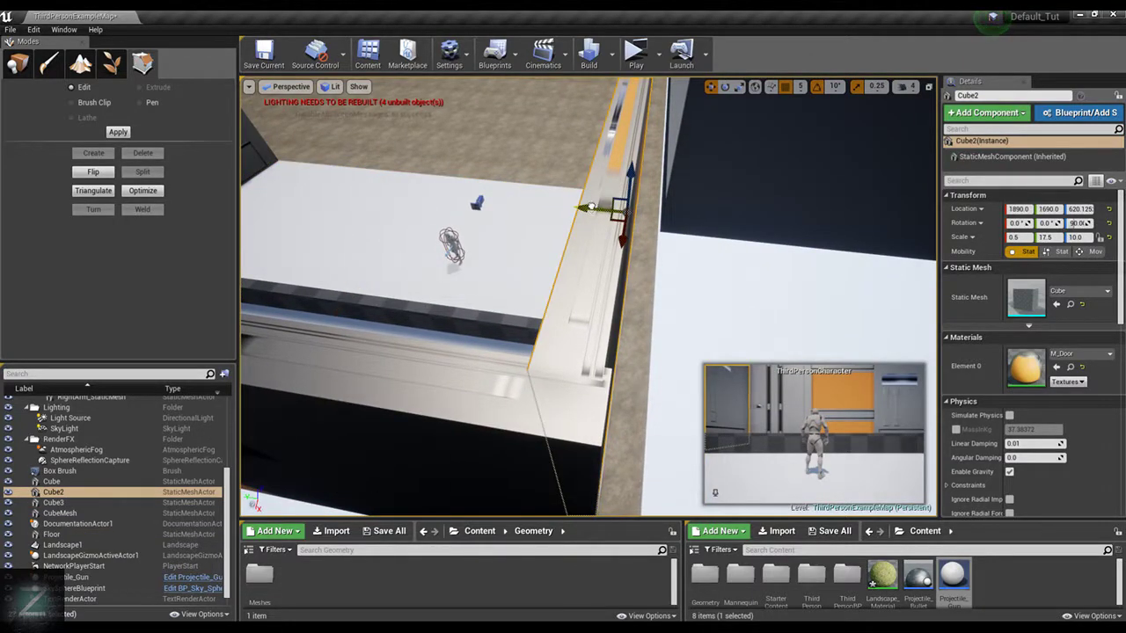
pyautogui.moveTo(592, 206); pyautogui.dragTo(625, 233)
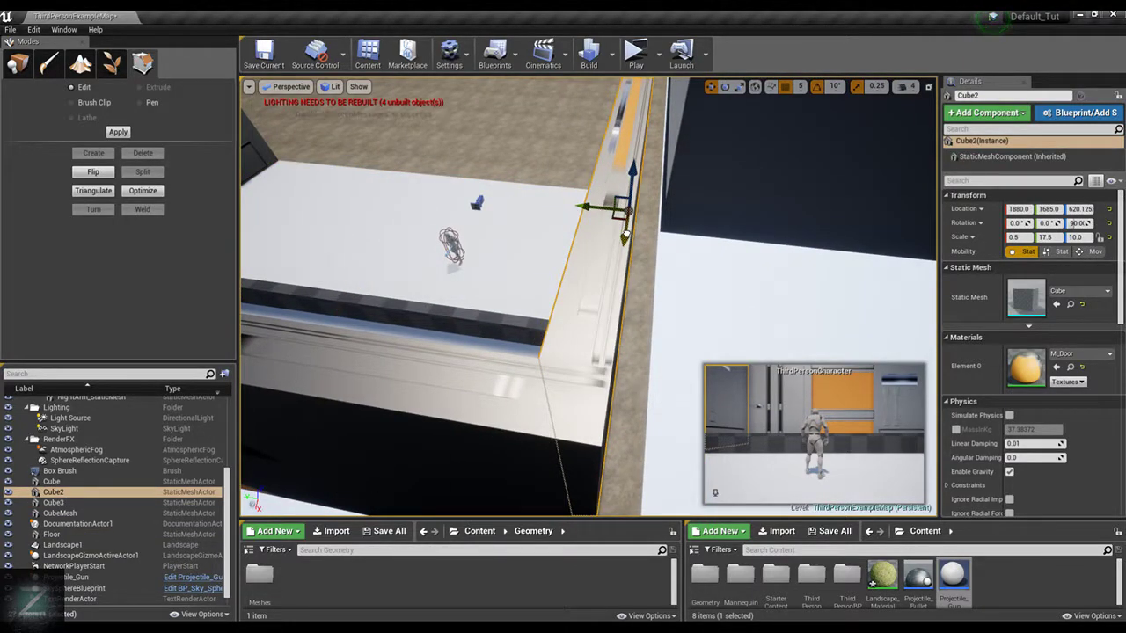
pyautogui.moveTo(680, 203); pyautogui.dragTo(784, 148, button='right')
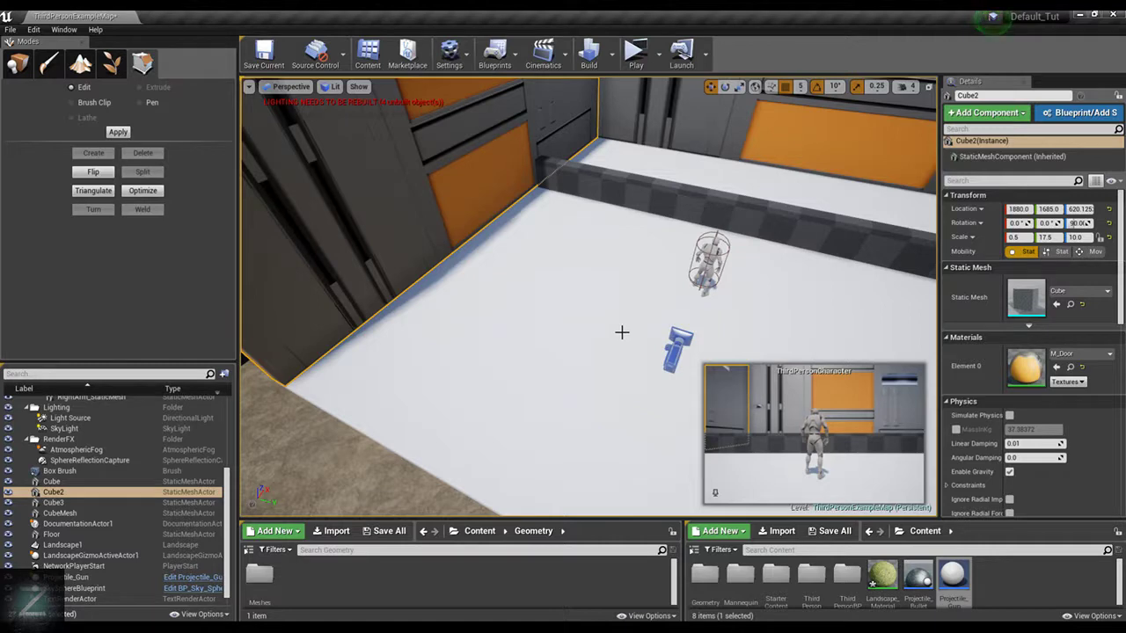
# Add a Box geometry brush beside the open end of the Cube2 wall and move it to X 1105, Y 1865
pyautogui.press('f')
pyautogui.click(16, 64)
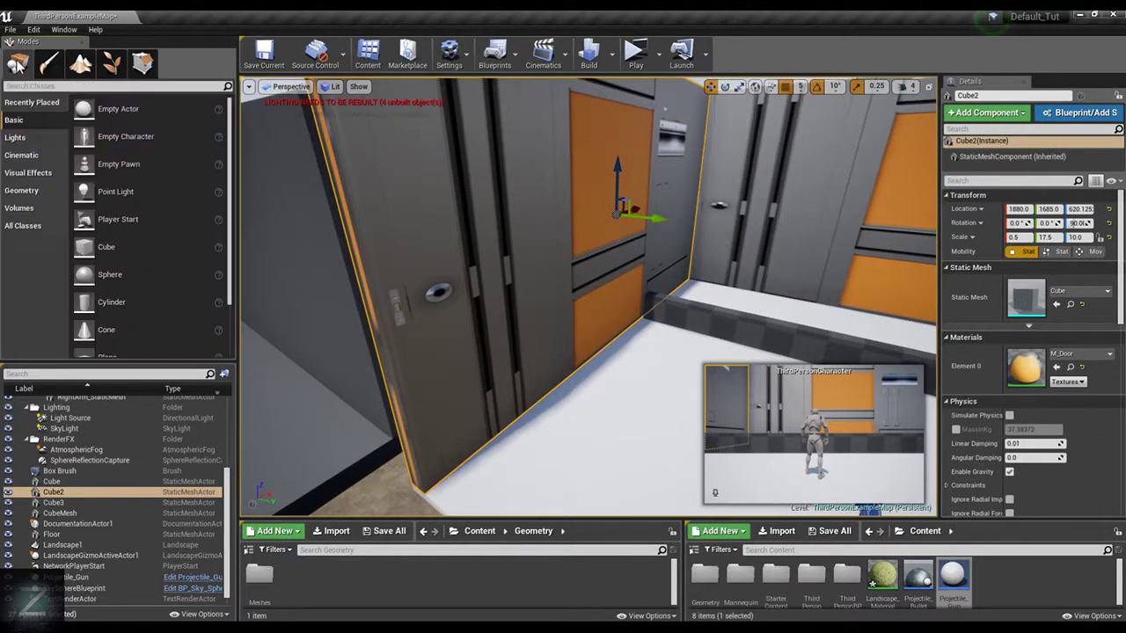
pyautogui.click(45, 192)
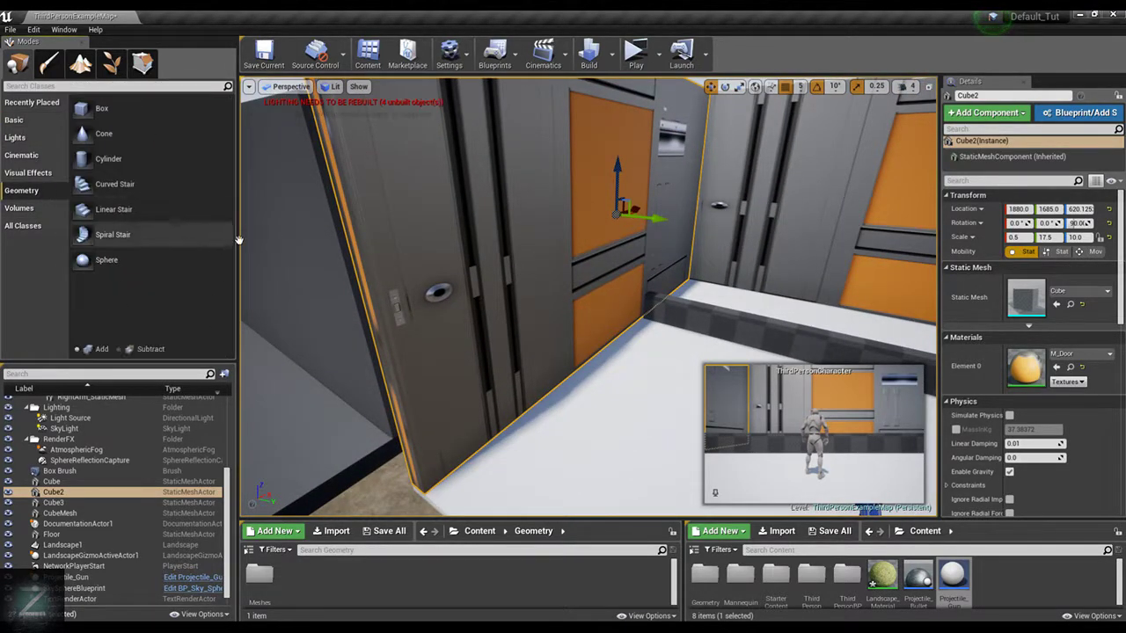
pyautogui.moveTo(393, 248)
pyautogui.mouseDown(button='right')
pyautogui.moveTo(492, 308)
pyautogui.moveTo(633, 343)
pyautogui.moveTo(510, 246)
pyautogui.moveTo(378, 250)
pyautogui.mouseUp(button='right')
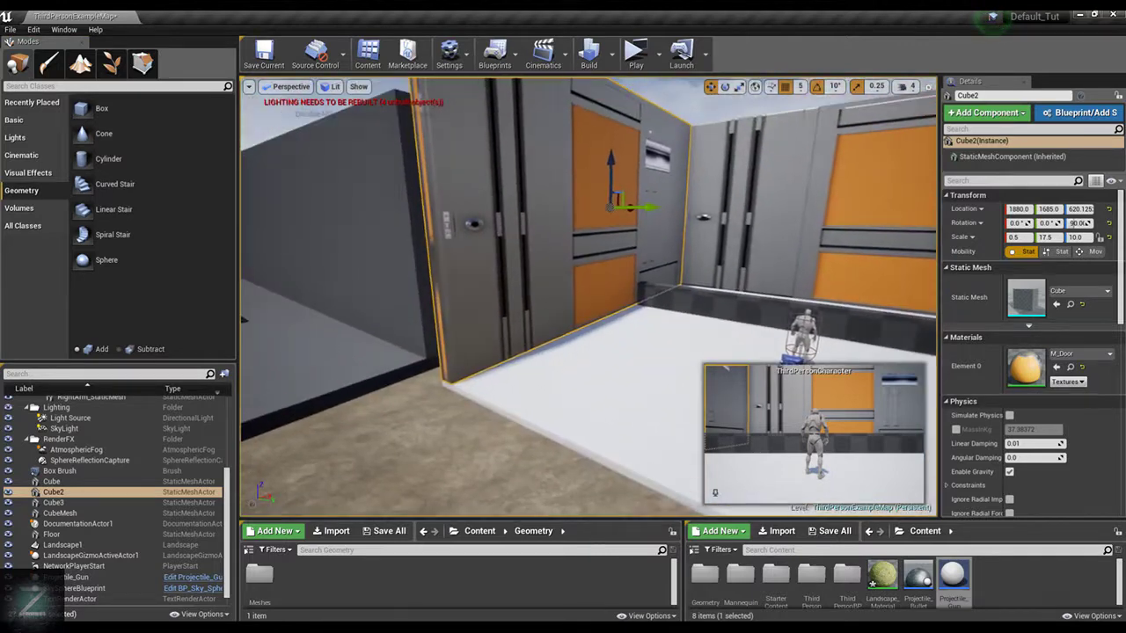
pyautogui.moveTo(124, 107); pyautogui.dragTo(526, 369)
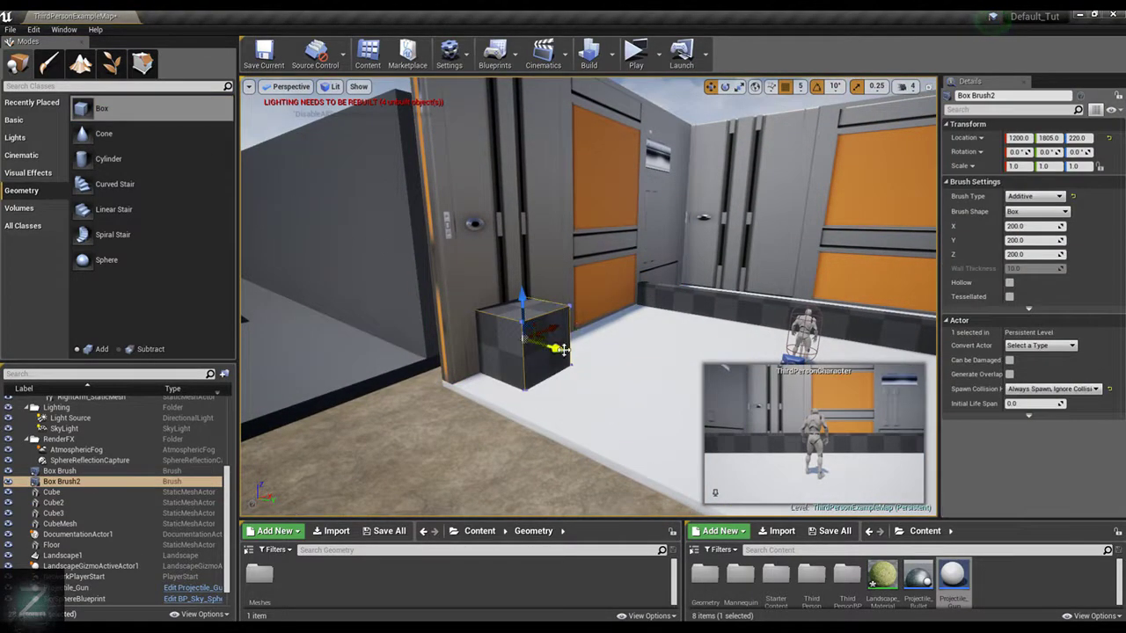
pyautogui.moveTo(573, 330); pyautogui.dragTo(546, 341)
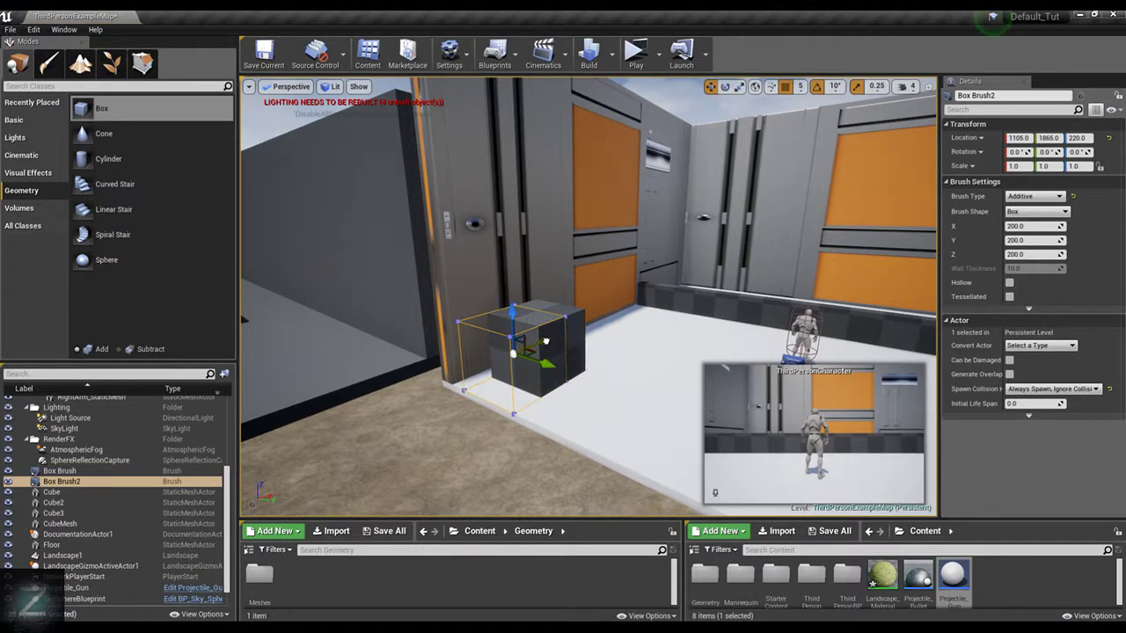
pyautogui.press('w')
pyautogui.moveTo(547, 341)
pyautogui.mouseDown(button='right')
pyautogui.moveTo(480, 349)
pyautogui.moveTo(563, 356)
pyautogui.moveTo(546, 347)
pyautogui.moveTo(568, 302)
pyautogui.mouseUp(button='right')
# Enter geometry editing for Box Brush2 and extend its side face along Y until it meets the Cube2 wall
pyautogui.click(592, 305)
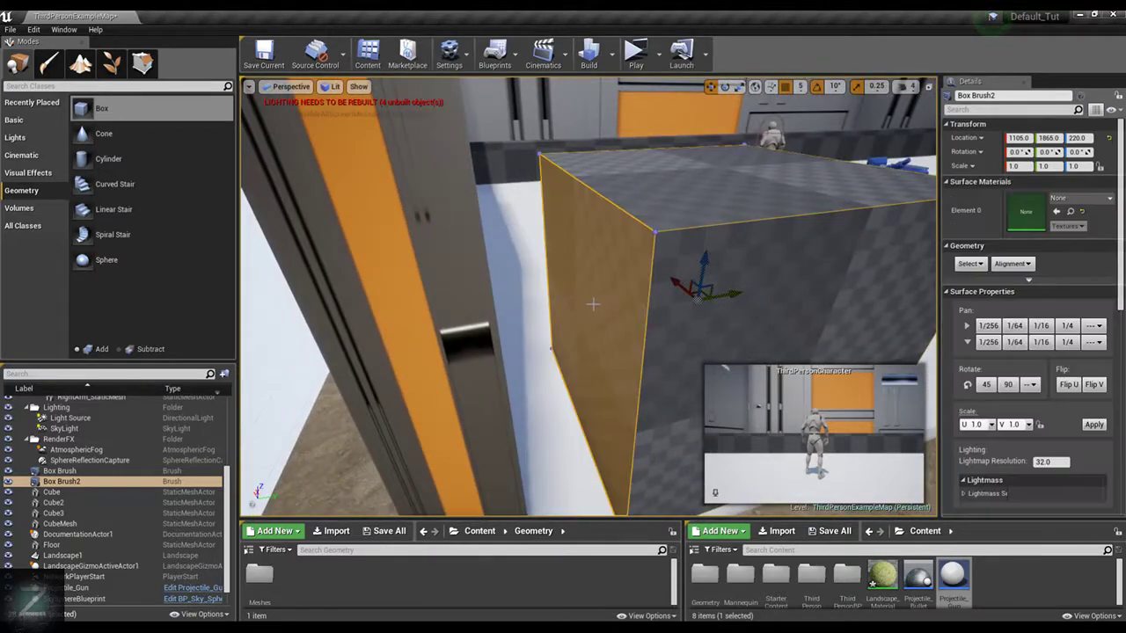
pyautogui.click(601, 277)
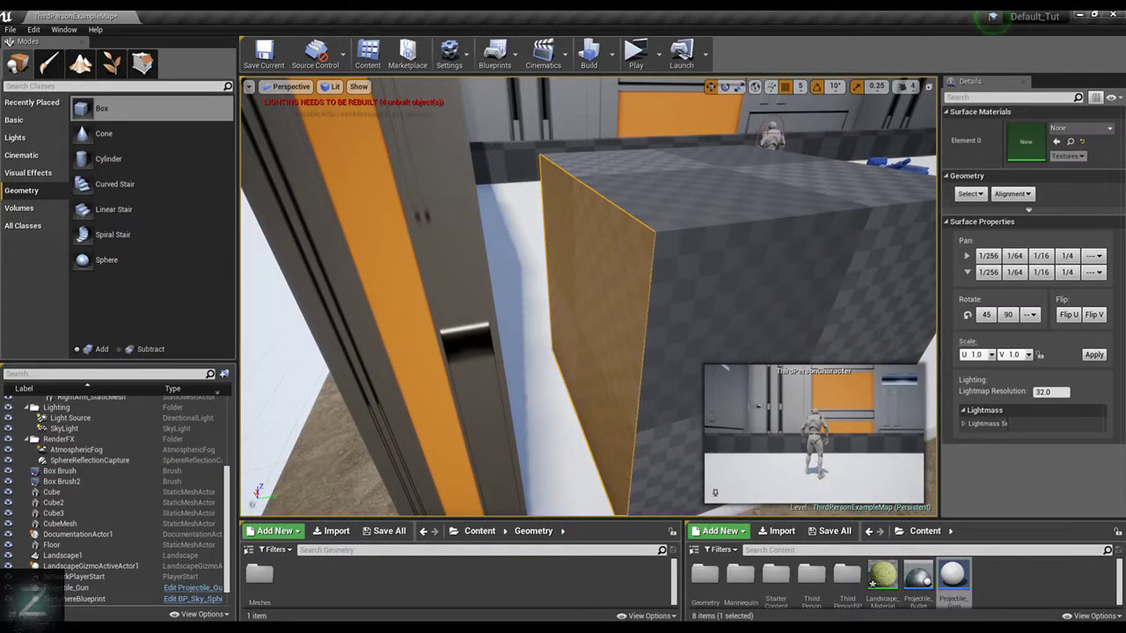
pyautogui.click(744, 292)
pyautogui.click(142, 63)
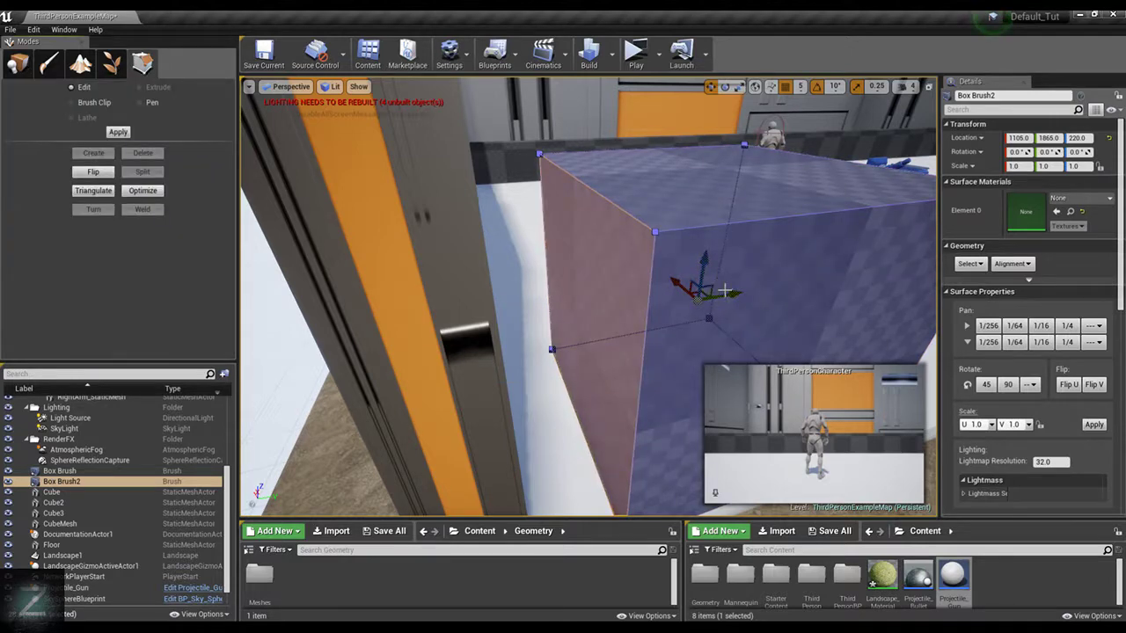
pyautogui.click(619, 266)
pyautogui.moveTo(605, 266); pyautogui.dragTo(594, 266, button='right')
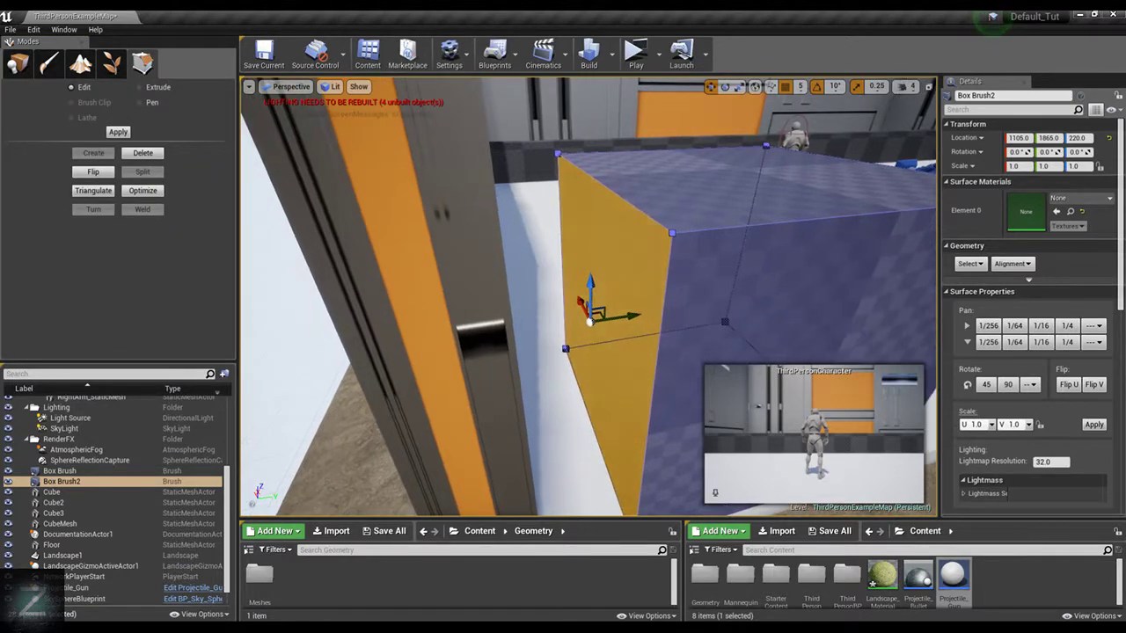
pyautogui.moveTo(632, 315); pyautogui.dragTo(556, 325)
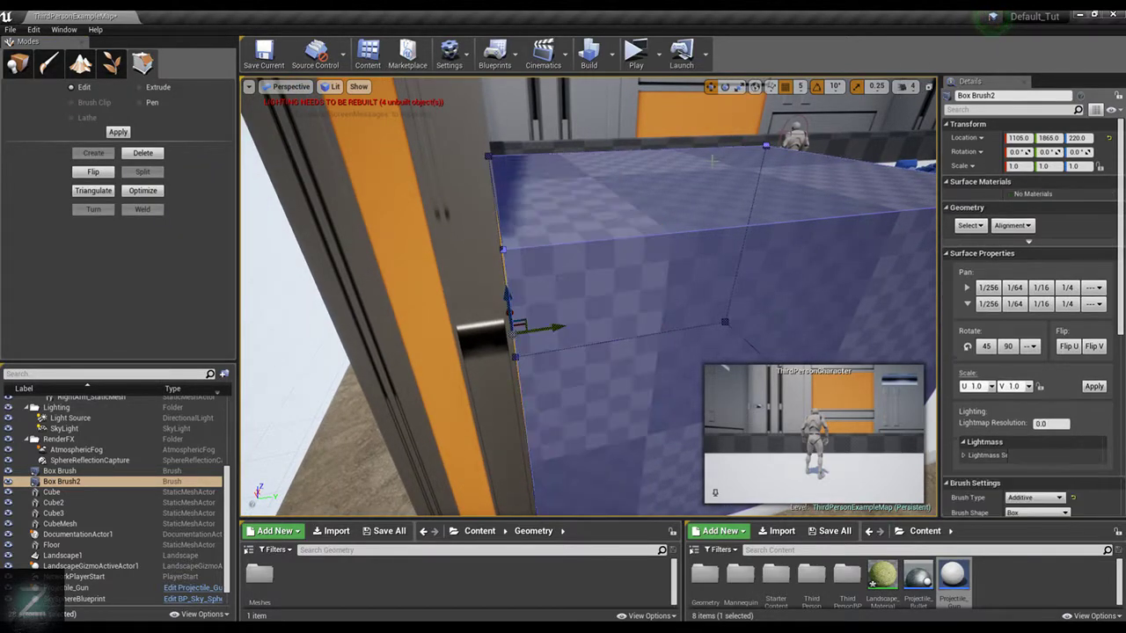
# Move the brush's inner face toward the floor's open edge to thin the box into a wall section
pyautogui.moveTo(556, 325)
pyautogui.mouseDown(button='right')
pyautogui.moveTo(369, 327)
pyautogui.moveTo(671, 179)
pyautogui.mouseUp(button='right')
pyautogui.click(438, 294)
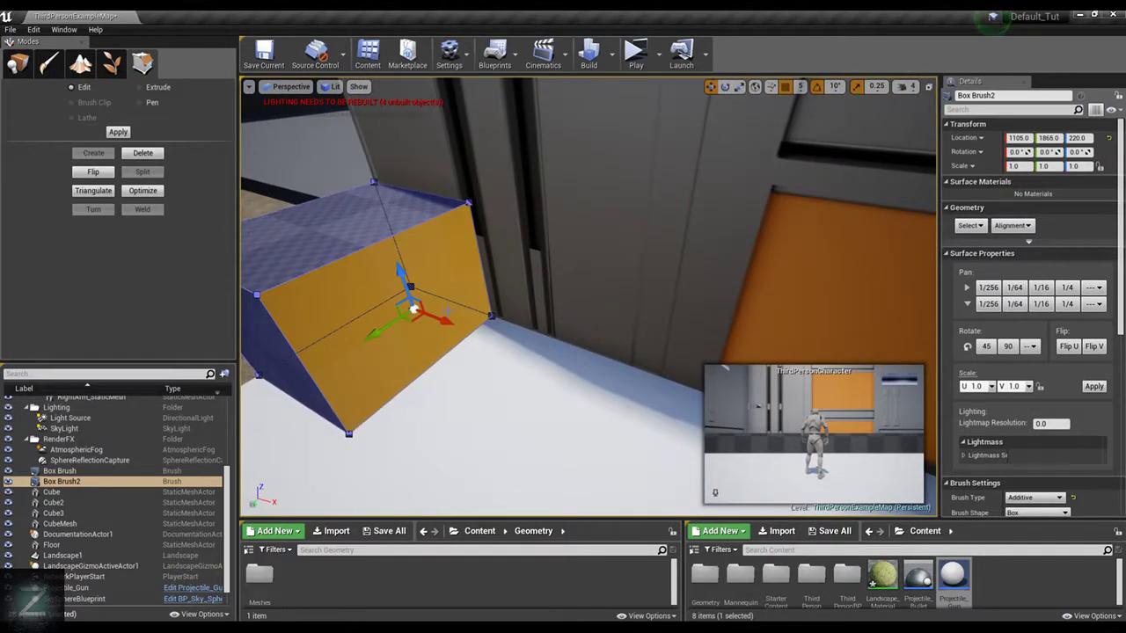
pyautogui.moveTo(413, 310); pyautogui.dragTo(362, 283)
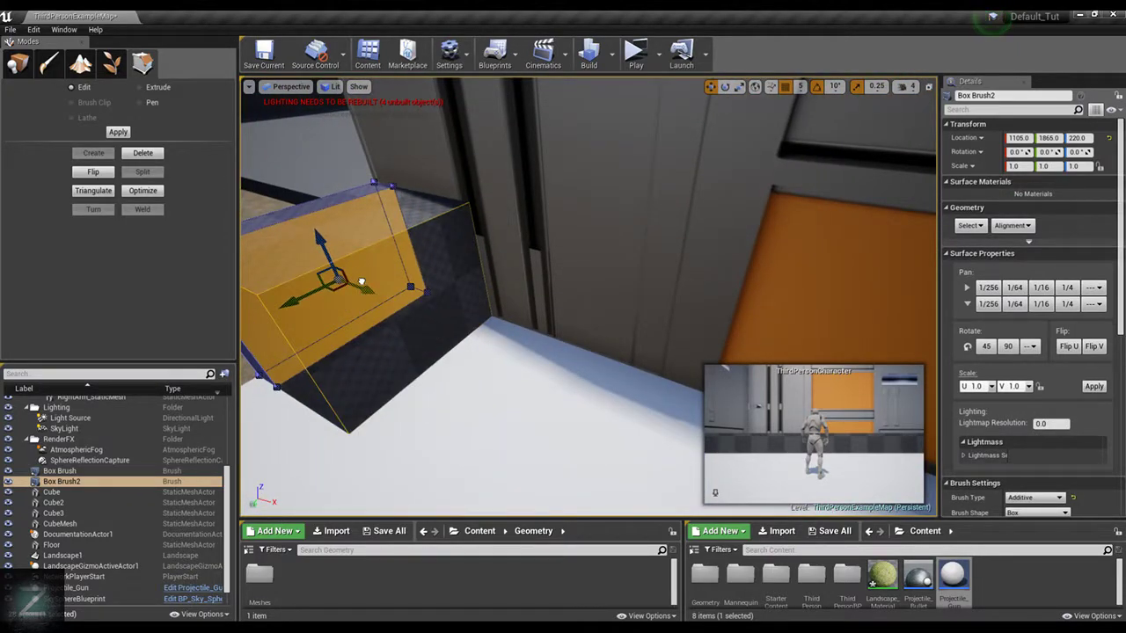
pyautogui.moveTo(563, 219)
pyautogui.mouseDown(button='right')
pyautogui.moveTo(540, 198)
pyautogui.moveTo(563, 172)
pyautogui.moveTo(890, 138)
pyautogui.moveTo(900, 173)
pyautogui.mouseUp(button='right')
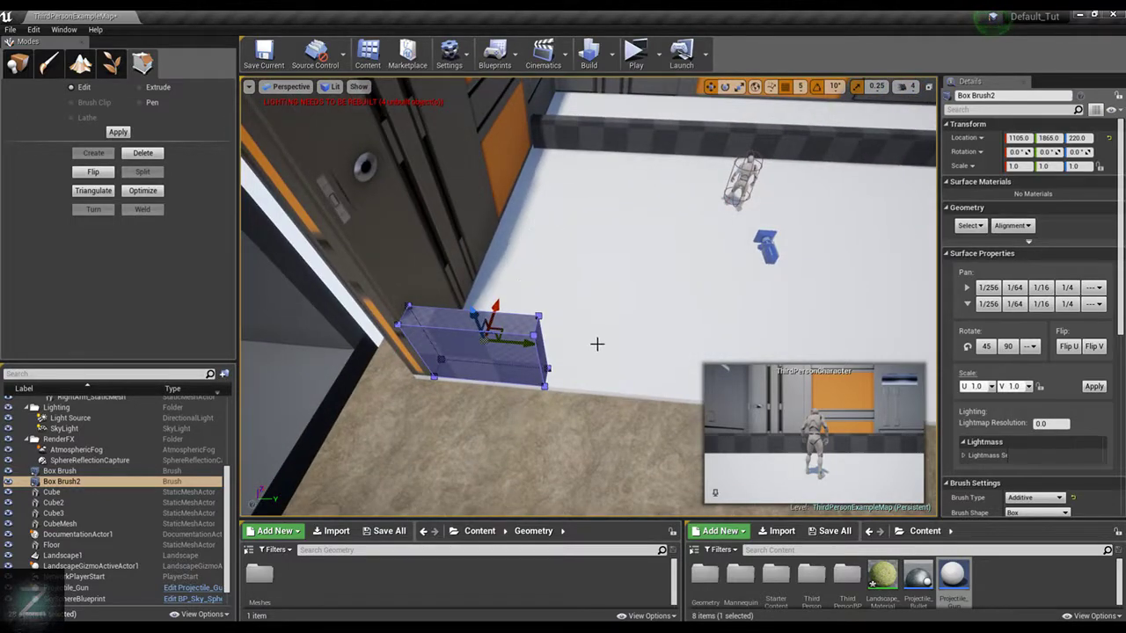
# Raise the top face of Box Brush2 to match the height of the adjoining Cube2 wall
pyautogui.moveTo(597, 344); pyautogui.dragTo(543, 361, button='right')
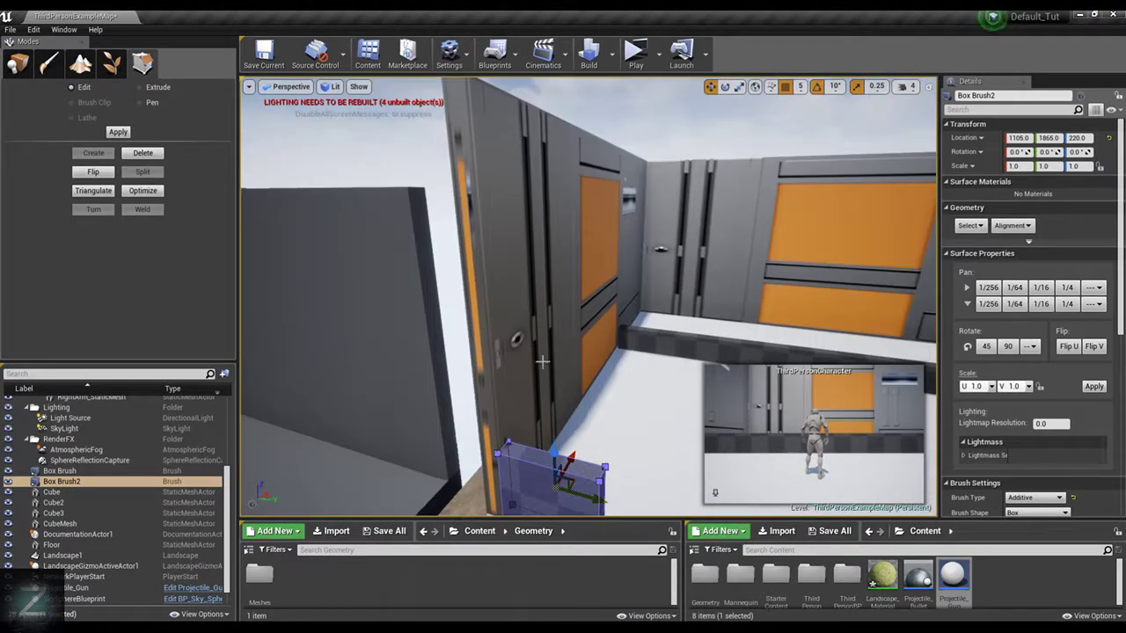
pyautogui.click(549, 459)
pyautogui.moveTo(547, 422); pyautogui.dragTo(546, 70)
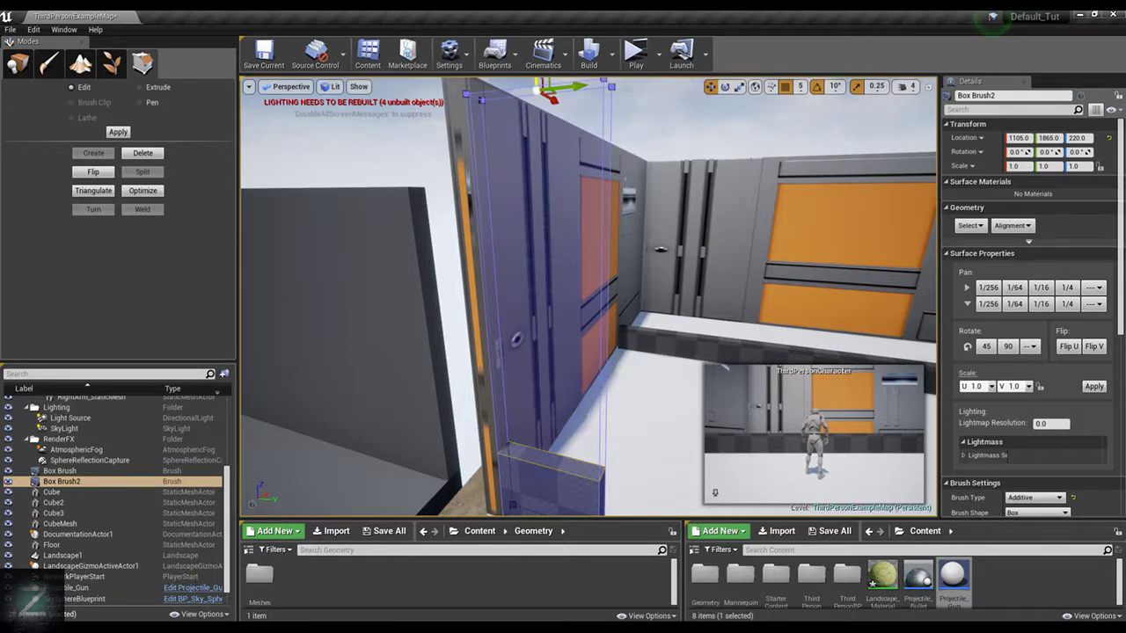
pyautogui.moveTo(547, 119)
pyautogui.mouseDown(button='right')
pyautogui.moveTo(533, 83)
pyautogui.moveTo(527, 212)
pyautogui.mouseUp(button='right')
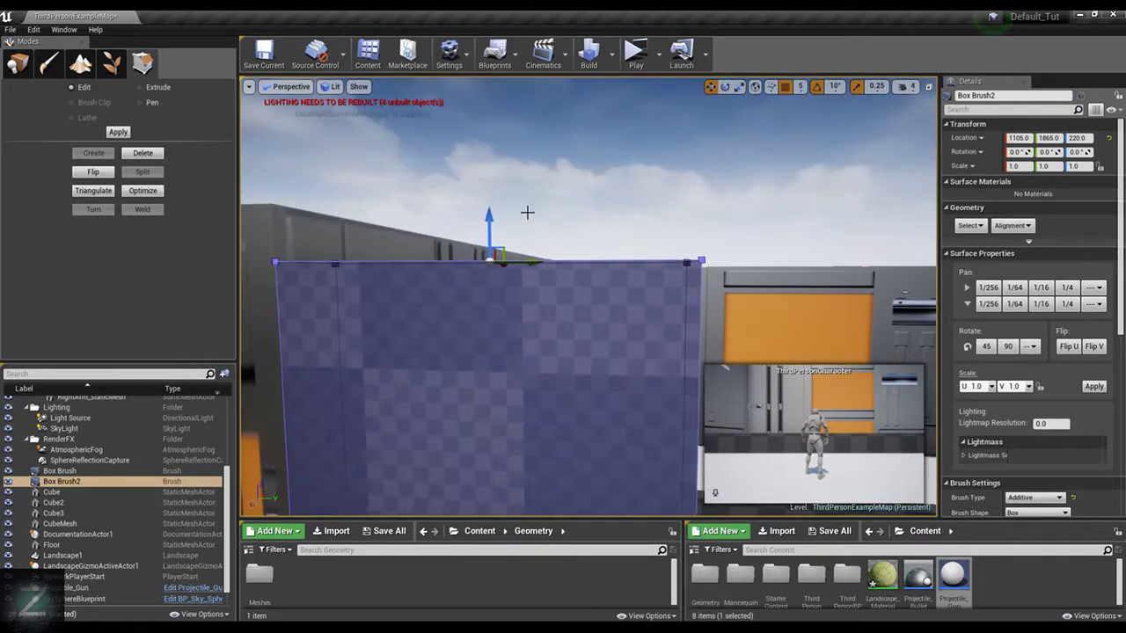
pyautogui.moveTo(488, 217); pyautogui.dragTo(492, 171)
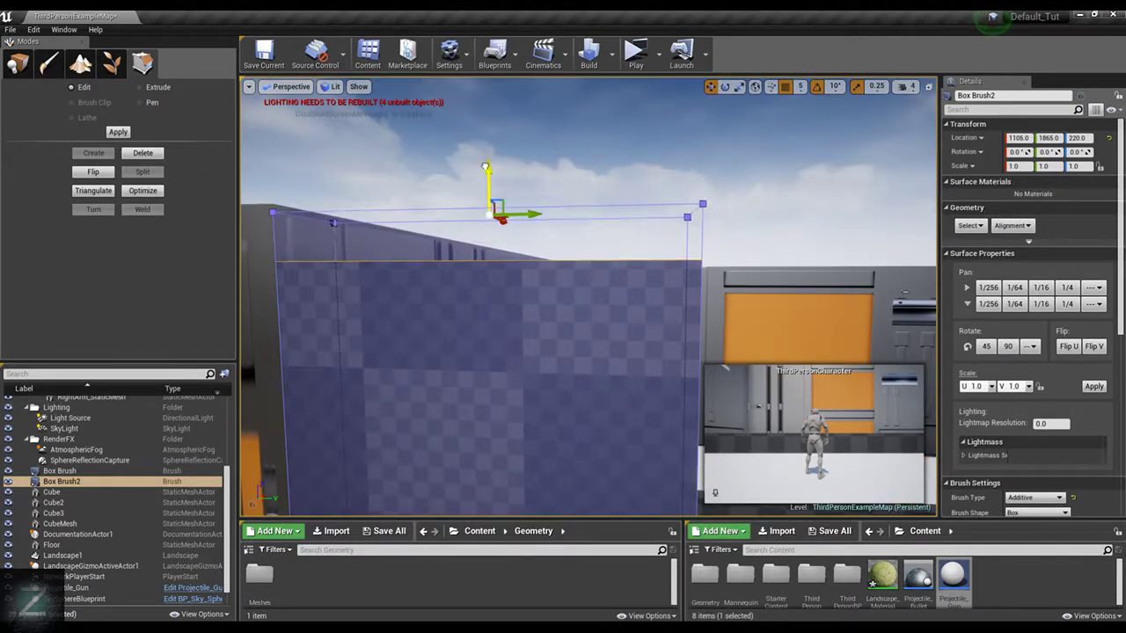
pyautogui.moveTo(639, 170); pyautogui.dragTo(634, 179, button='right')
pyautogui.press('f')
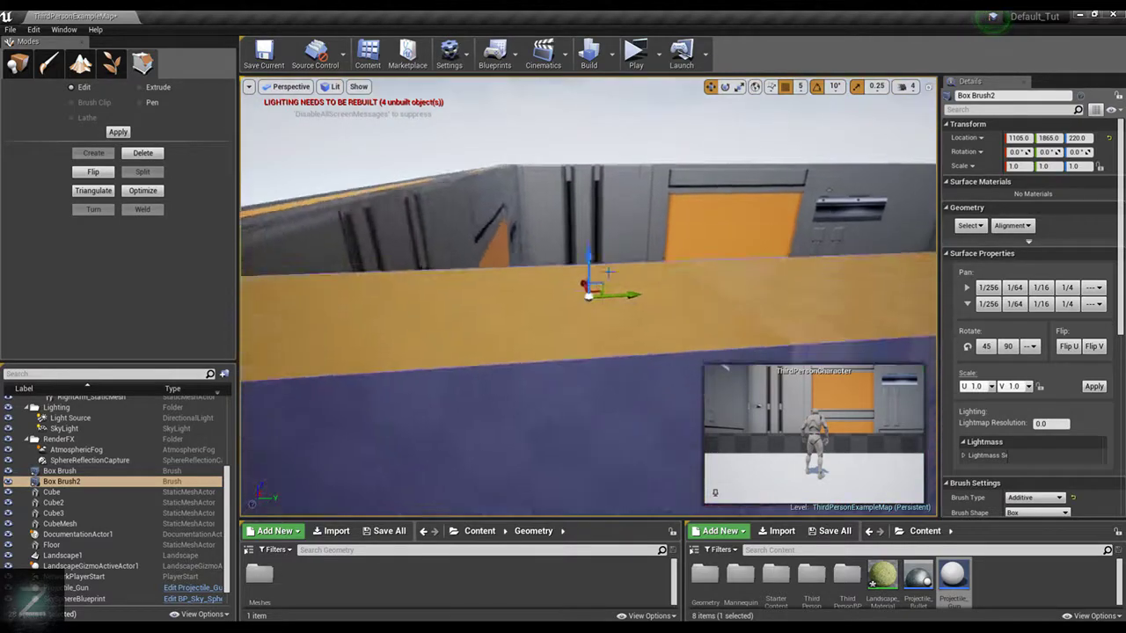
pyautogui.scroll(-5, 634, 178)
pyautogui.keyDown('alt'); pyautogui.moveTo(633, 178); pyautogui.dragTo(672, 158); pyautogui.keyUp('alt')
pyautogui.moveTo(621, 266); pyautogui.dragTo(621, 325, button='right')
# Extend the brush wall's free end face along Y to cover part of the floor's open front edge
pyautogui.click(603, 265)
pyautogui.keyDown('alt'); pyautogui.moveTo(640, 319); pyautogui.dragTo(695, 330); pyautogui.keyUp('alt')
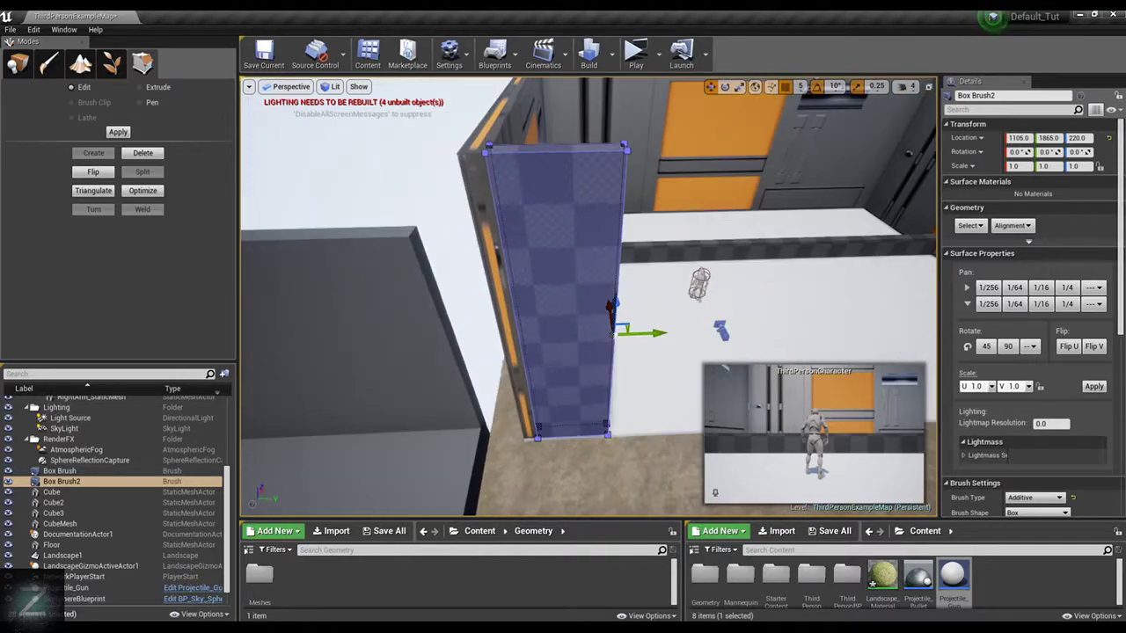
pyautogui.click(630, 318)
pyautogui.moveTo(648, 217)
pyautogui.mouseDown(button='right')
pyautogui.moveTo(704, 211)
pyautogui.moveTo(651, 198)
pyautogui.moveTo(648, 212)
pyautogui.mouseUp(button='right')
pyautogui.click(719, 178)
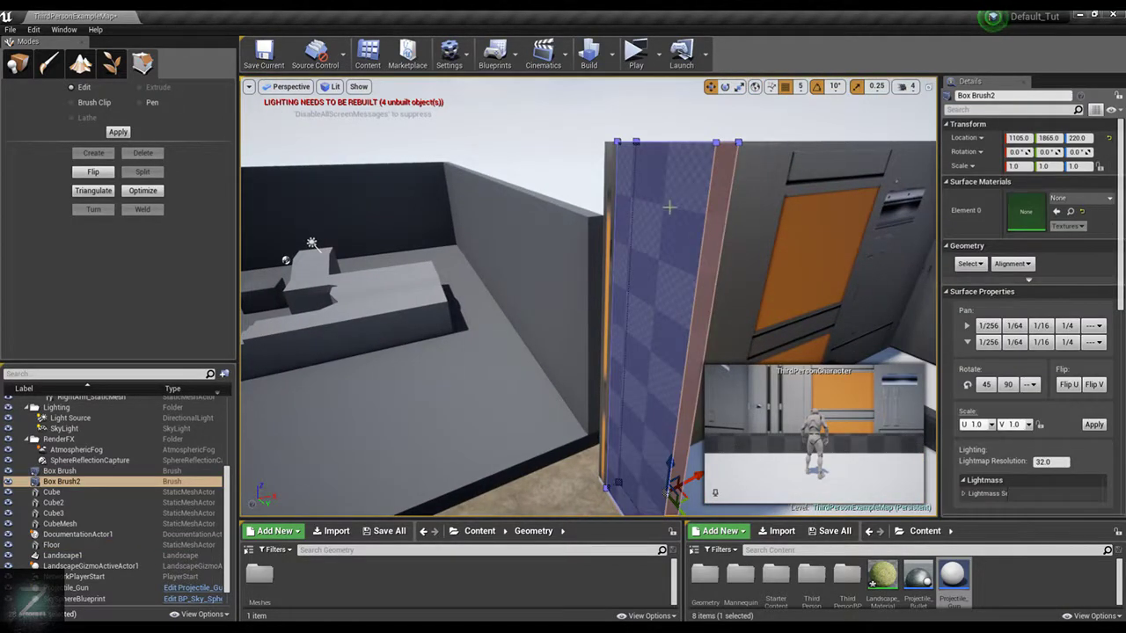
pyautogui.click(729, 167)
pyautogui.keyDown('alt'); pyautogui.moveTo(370, 393); pyautogui.dragTo(440, 414); pyautogui.keyUp('alt')
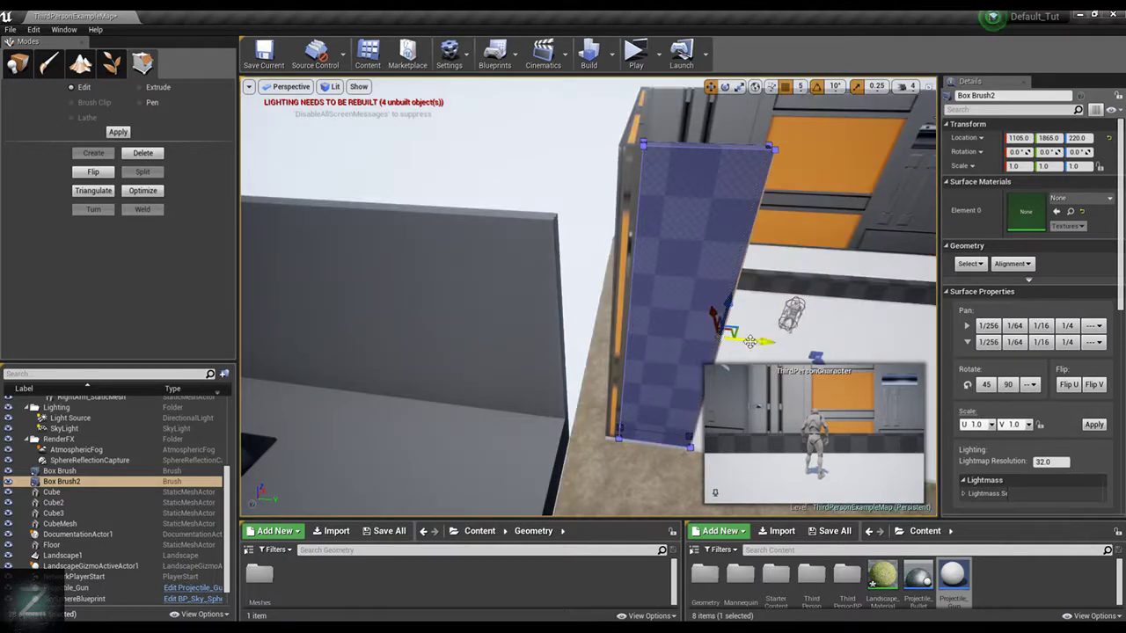
pyautogui.moveTo(750, 341); pyautogui.dragTo(915, 349)
pyautogui.moveTo(762, 252); pyautogui.dragTo(880, 286, button='right')
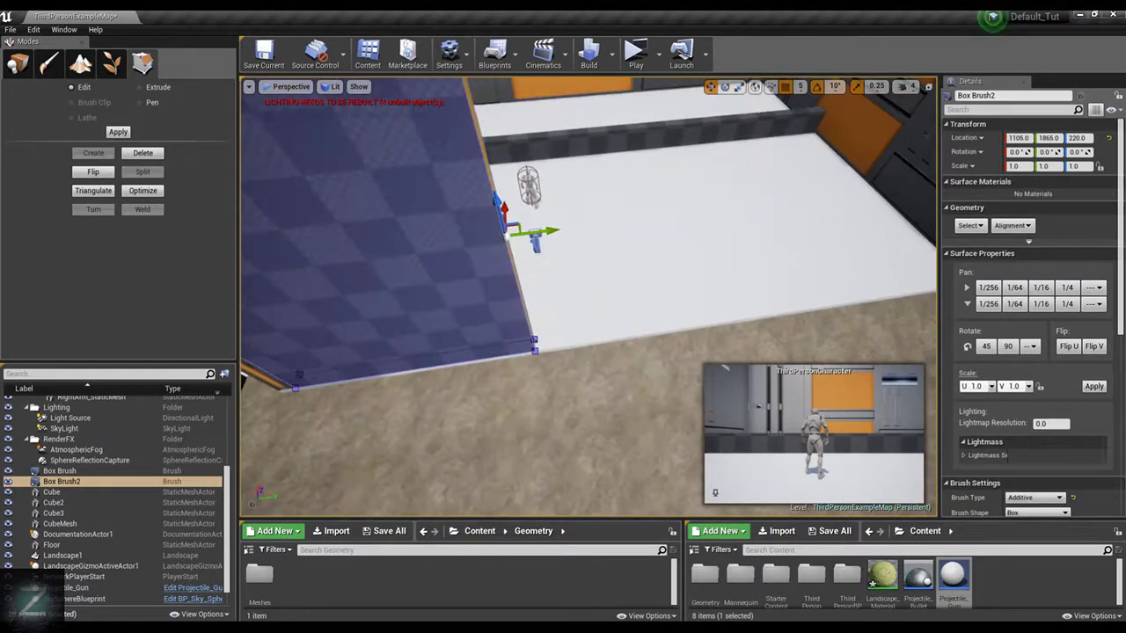
pyautogui.moveTo(548, 231); pyautogui.dragTo(494, 235)
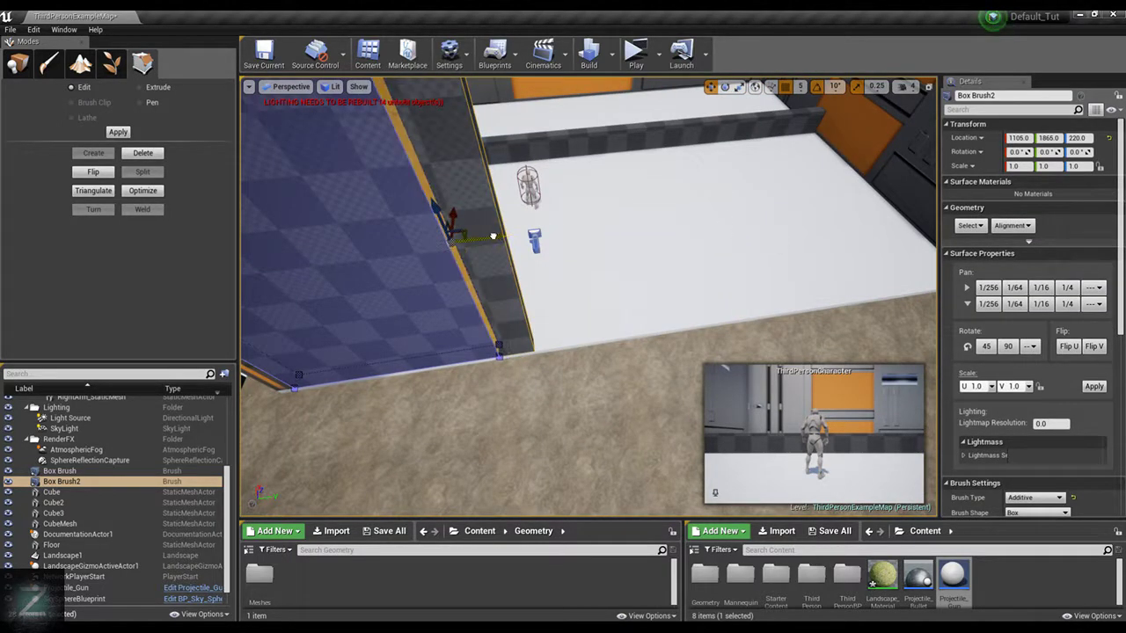
pyautogui.moveTo(494, 235); pyautogui.dragTo(387, 154, button='right')
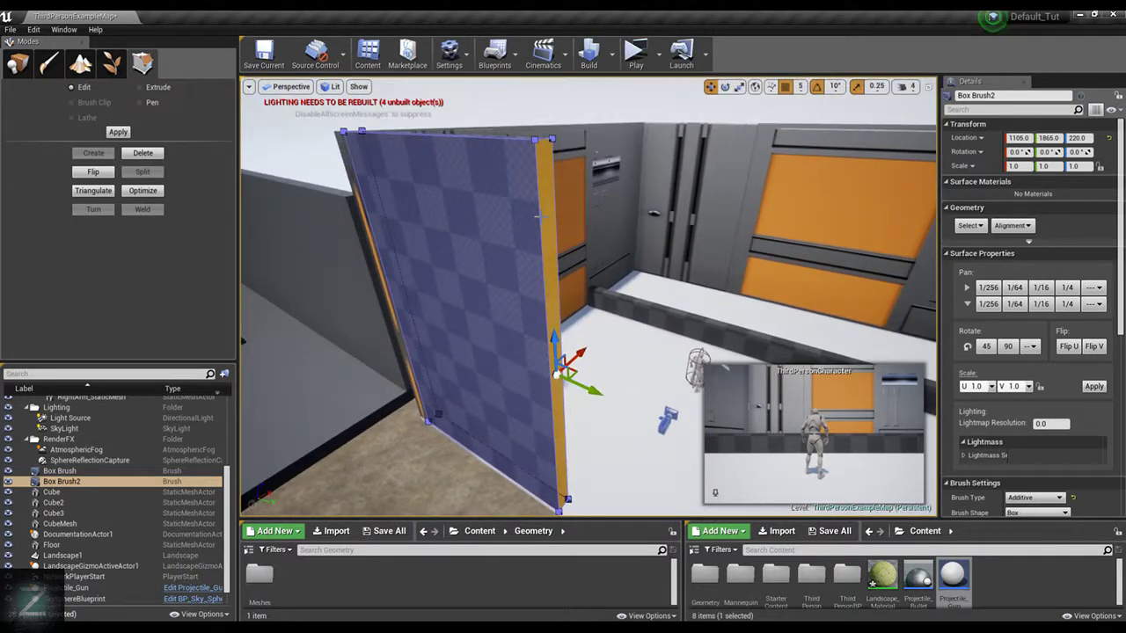
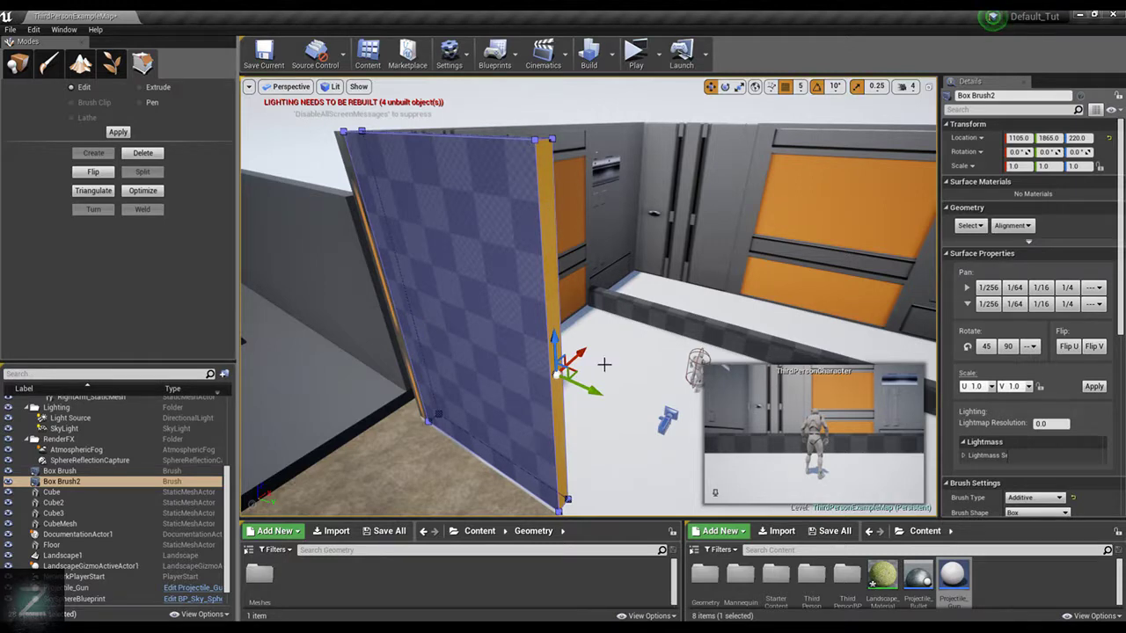
# Try extending Box Brush2's free end face farther along Y, undo it, and try placing a duplicate of the brush alongside
pyautogui.moveTo(584, 390); pyautogui.dragTo(691, 416)
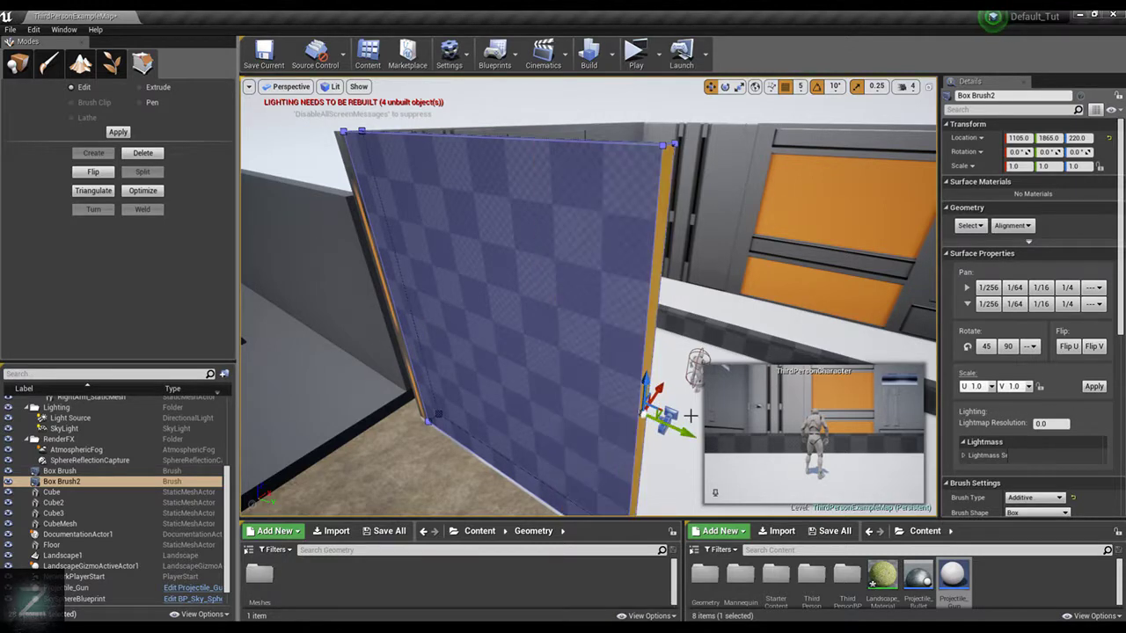
pyautogui.hotkey('ctrl', 'z')
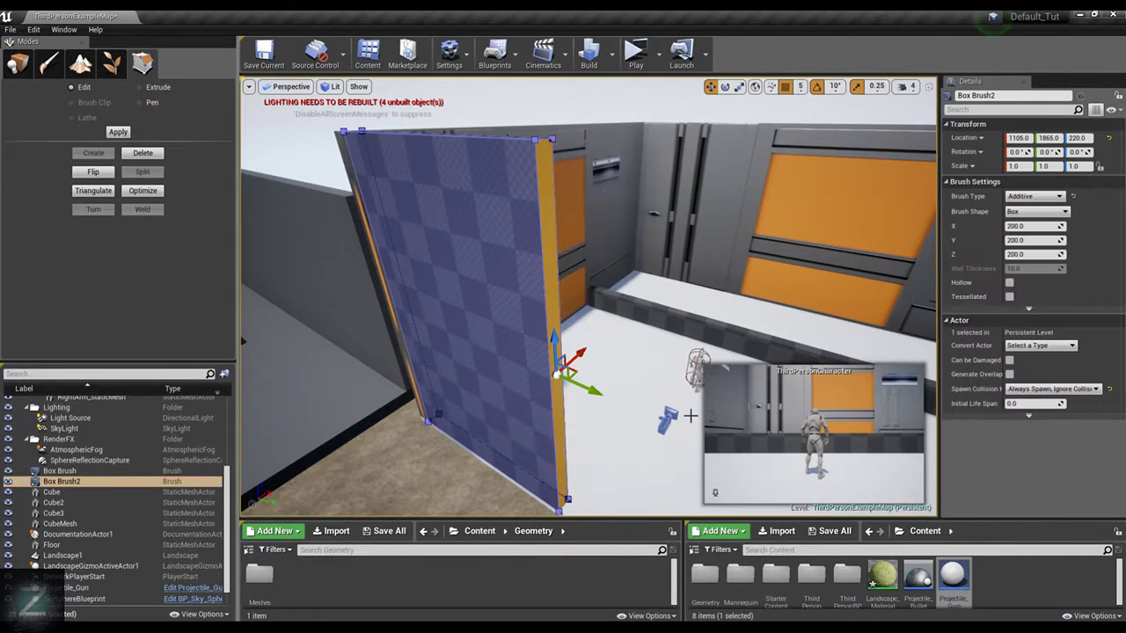
pyautogui.click(16, 63)
pyautogui.click(549, 267)
pyautogui.moveTo(505, 426)
pyautogui.keyDown('alt'); pyautogui.mouseDown()
pyautogui.moveTo(598, 462)
pyautogui.moveTo(667, 506)
pyautogui.mouseUp(); pyautogui.keyUp('alt')
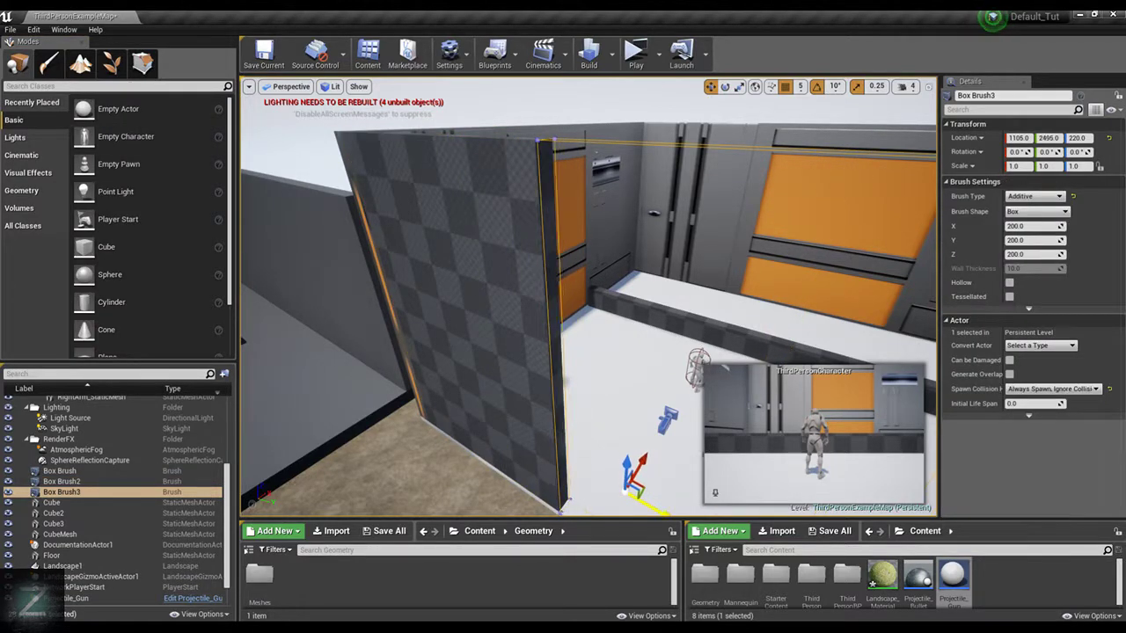
pyautogui.moveTo(705, 454); pyautogui.dragTo(698, 279, button='right')
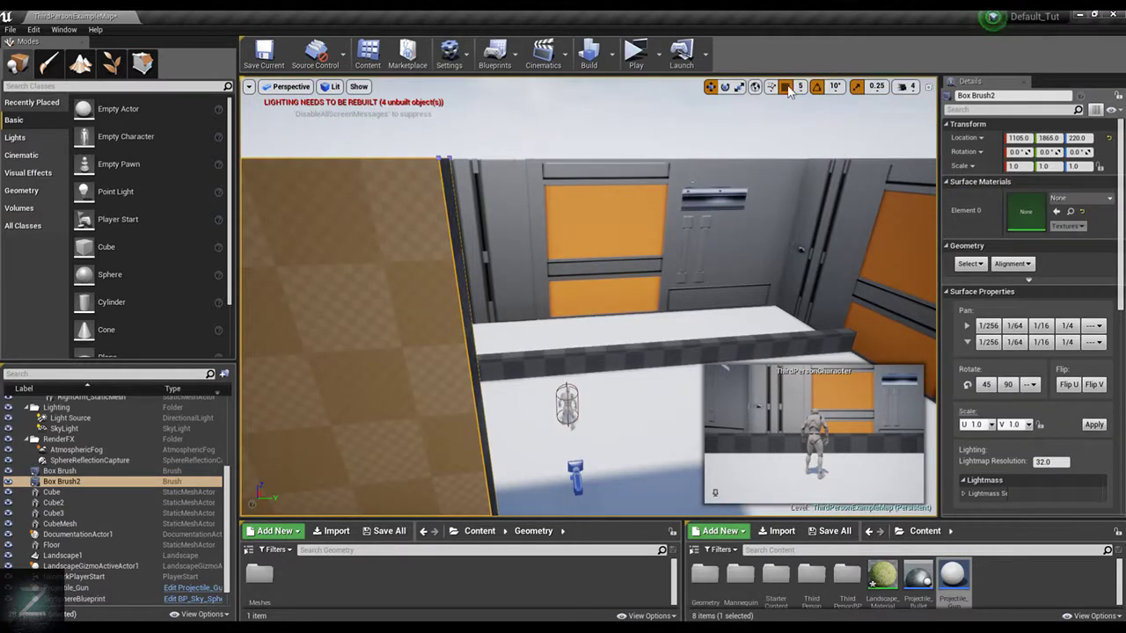
# Set the position snap size to 50, try duplicating Box Brush2 along Y, and undo the copy
pyautogui.click(789, 86)
pyautogui.click(809, 146)
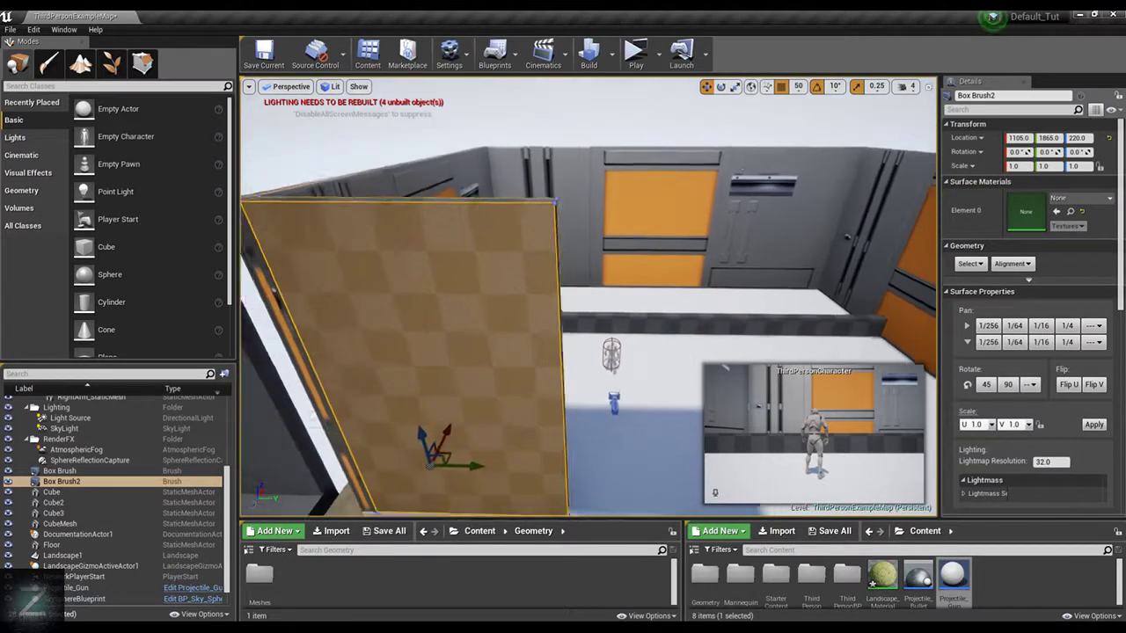
pyautogui.moveTo(495, 459); pyautogui.dragTo(495, 458, button='right')
pyautogui.moveTo(491, 454)
pyautogui.keyDown('alt'); pyautogui.mouseDown()
pyautogui.moveTo(695, 460)
pyautogui.moveTo(658, 455)
pyautogui.mouseUp(); pyautogui.keyUp('alt')
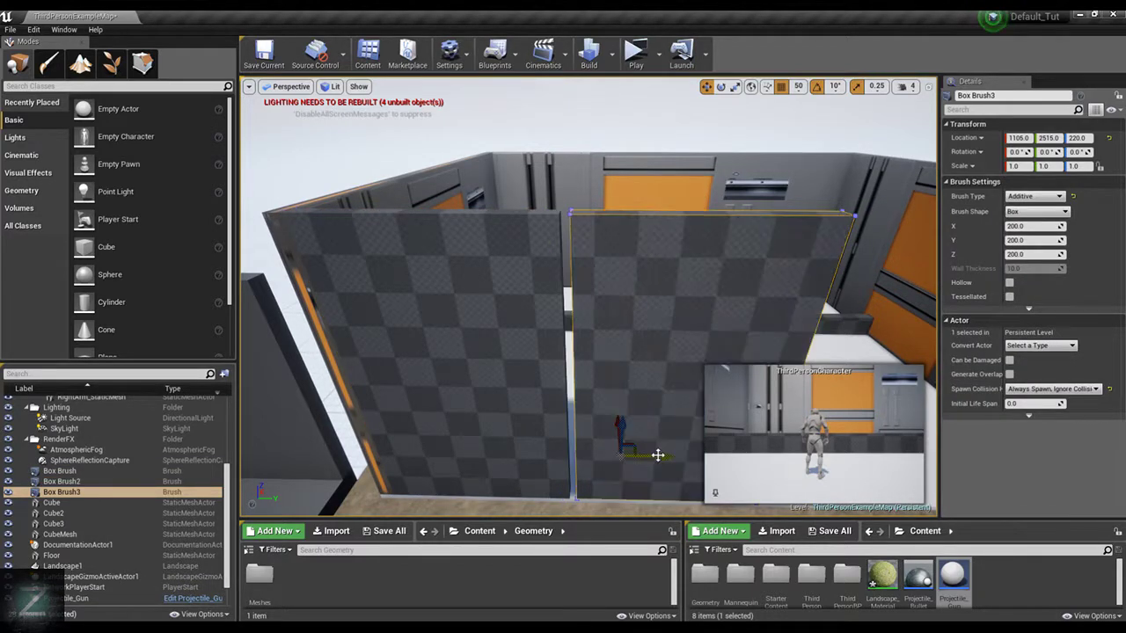
pyautogui.hotkey('ctrl', 'z')
# Set the position snap size to 10 and duplicate Box Brush2 along Y to a location of 2495
pyautogui.click(799, 86)
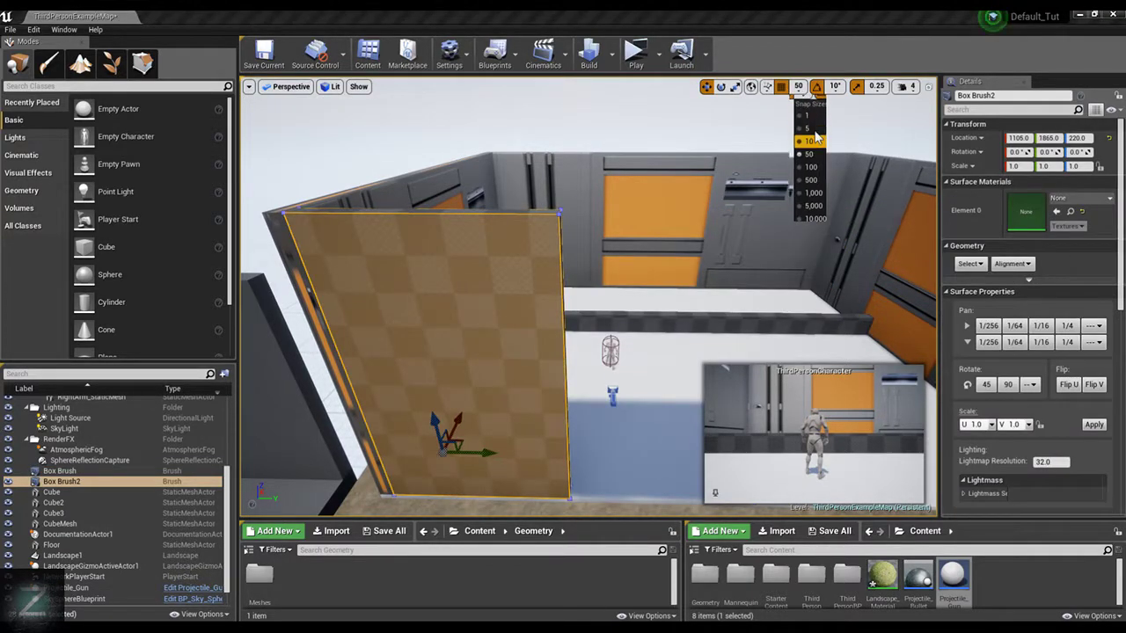
pyautogui.click(815, 140)
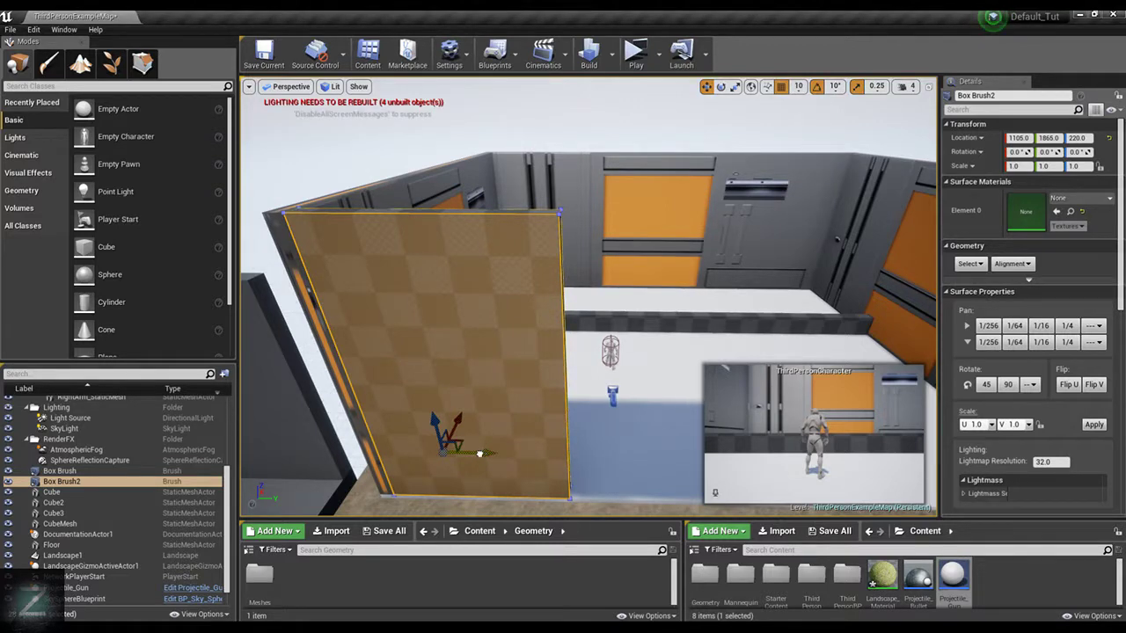
pyautogui.keyDown('alt'); pyautogui.moveTo(480, 453); pyautogui.dragTo(661, 454); pyautogui.keyUp('alt')
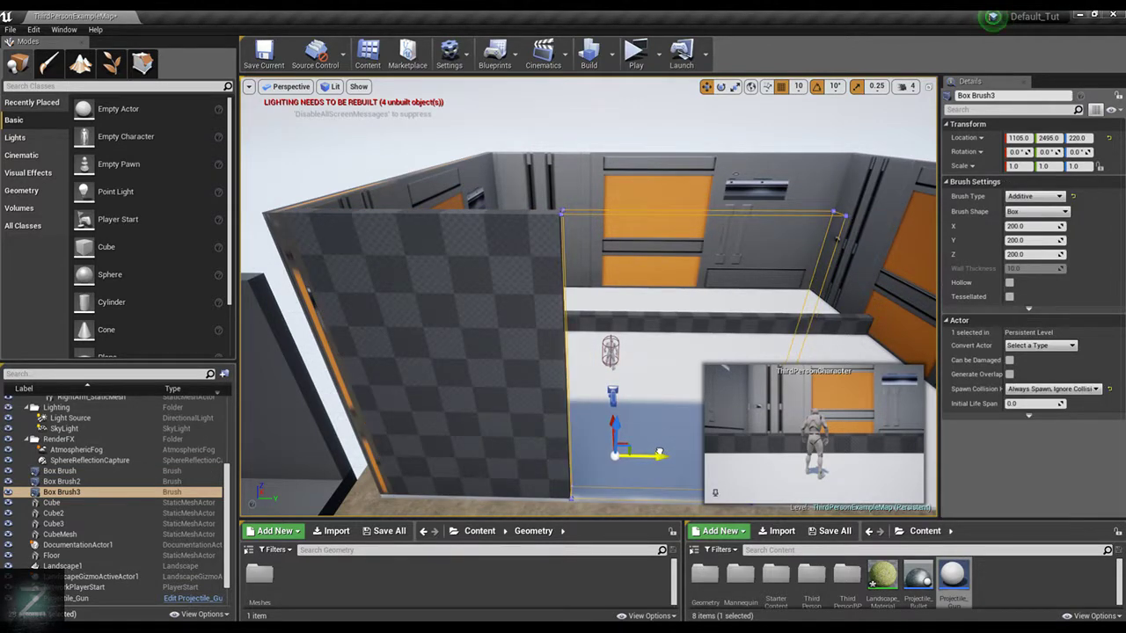
# Inspect the seam between the two brush walls and enable vertex snapping
pyautogui.press('w')
pyautogui.moveTo(678, 255)
pyautogui.mouseDown(button='right')
pyautogui.moveTo(677, 220)
pyautogui.moveTo(677, 255)
pyautogui.mouseUp(button='right')
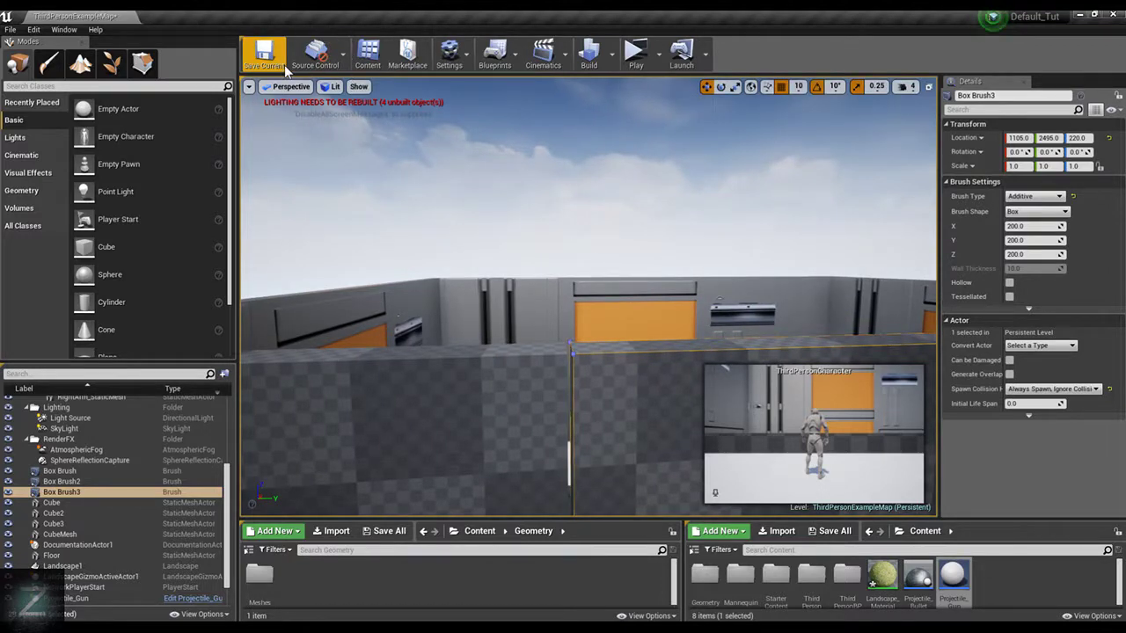
pyautogui.click(501, 55)
pyautogui.click(449, 52)
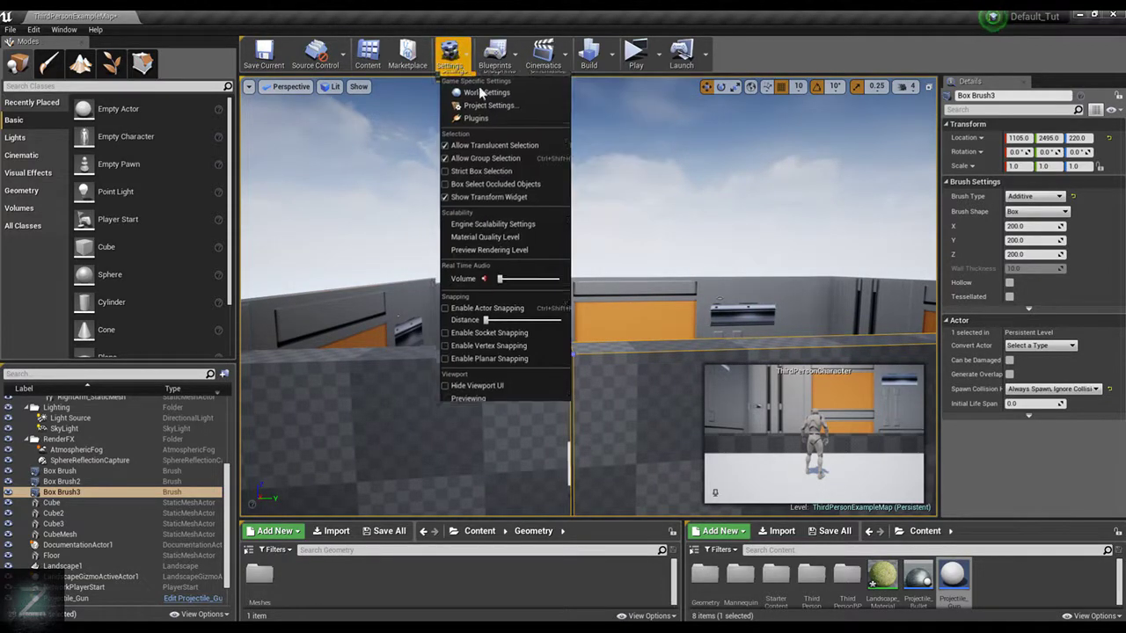
pyautogui.click(498, 334)
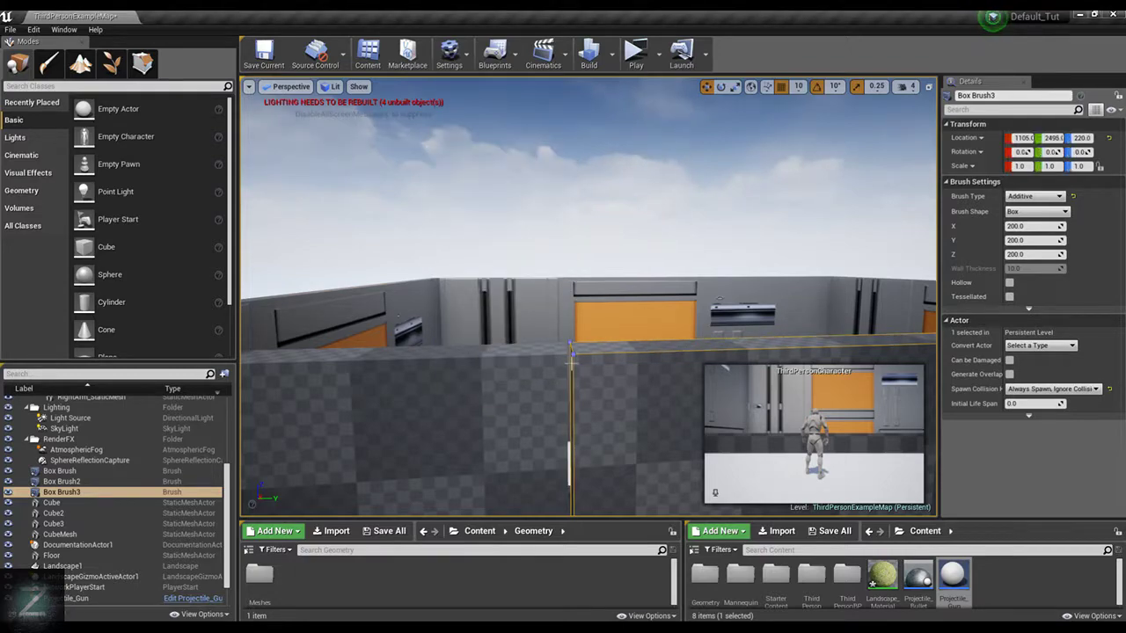
pyautogui.moveTo(572, 357)
pyautogui.mouseDown(button='right')
pyautogui.moveTo(586, 334)
pyautogui.moveTo(512, 240)
pyautogui.moveTo(607, 317)
pyautogui.mouseUp(button='right')
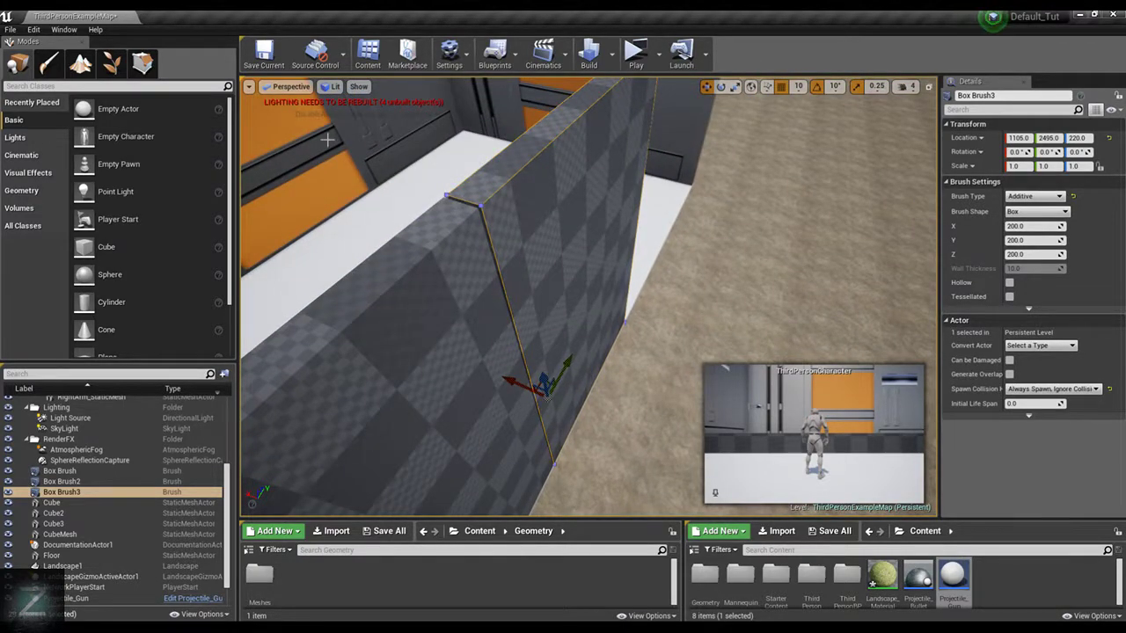
# Enter geometry editing for Box Brush3 and select its end face adjoining Box Brush2
pyautogui.click(143, 65)
pyautogui.click(504, 315)
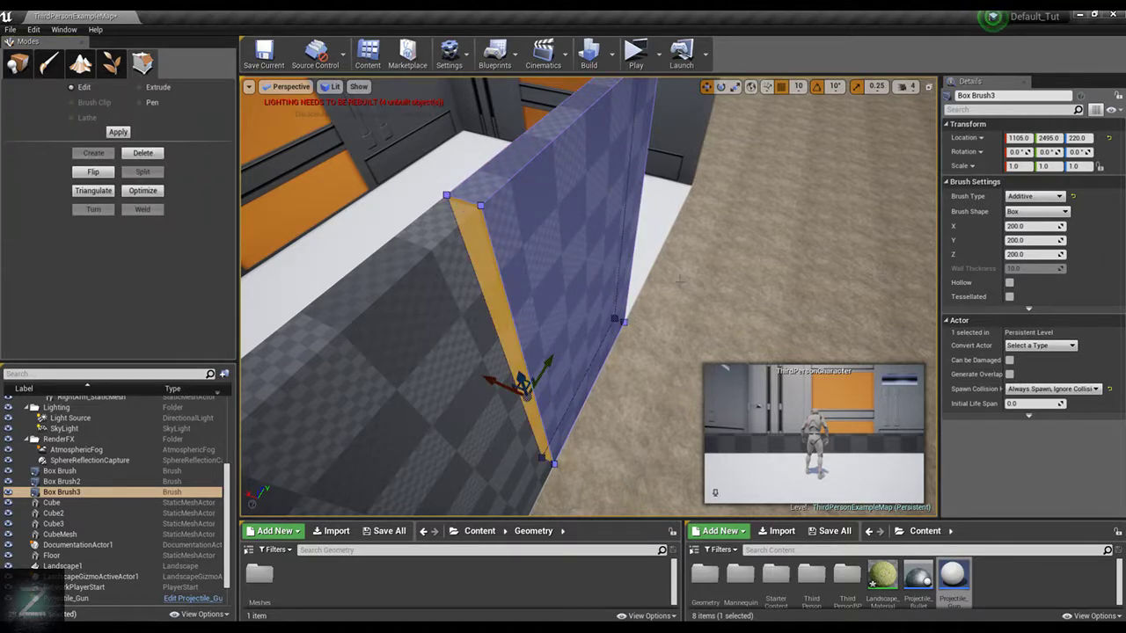
pyautogui.moveTo(504, 315); pyautogui.dragTo(535, 322, button='right')
pyautogui.moveTo(523, 345); pyautogui.dragTo(384, 183)
# Disable vertex snapping, enable actor snapping, and increase the actor snapping distance
pyautogui.click(454, 60)
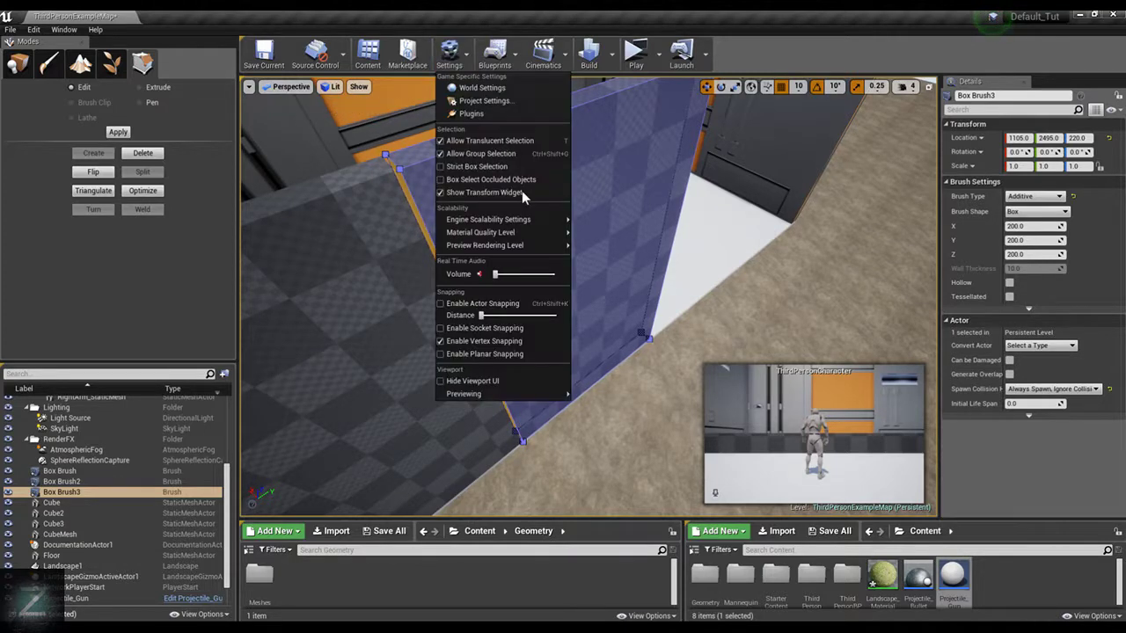
pyautogui.click(496, 302)
pyautogui.click(448, 65)
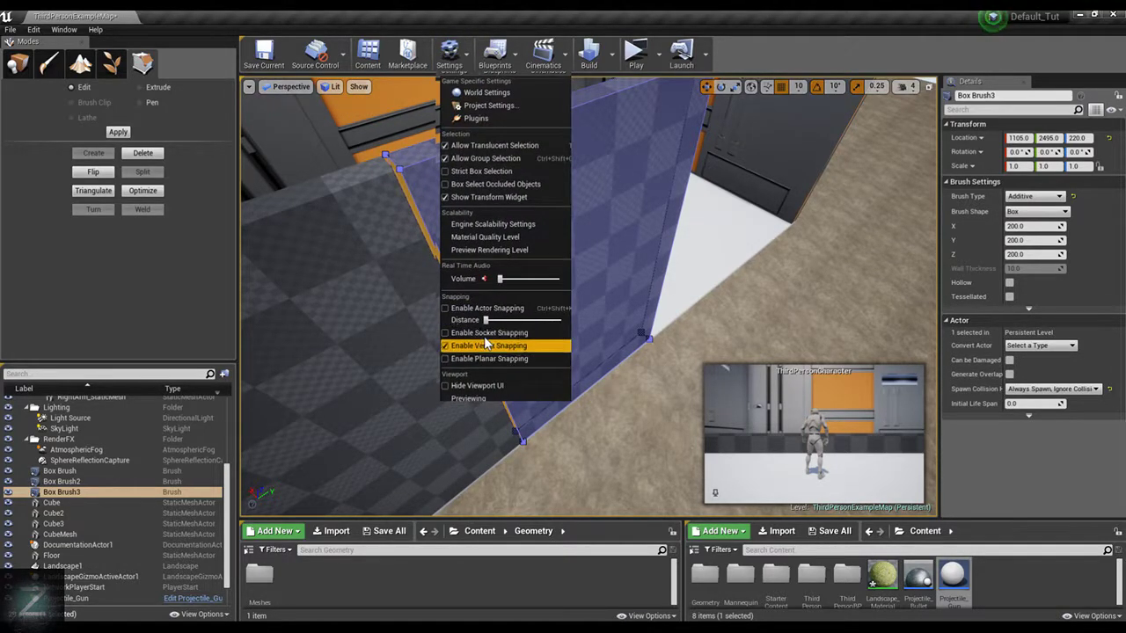
pyautogui.click(498, 344)
pyautogui.click(449, 65)
pyautogui.click(517, 308)
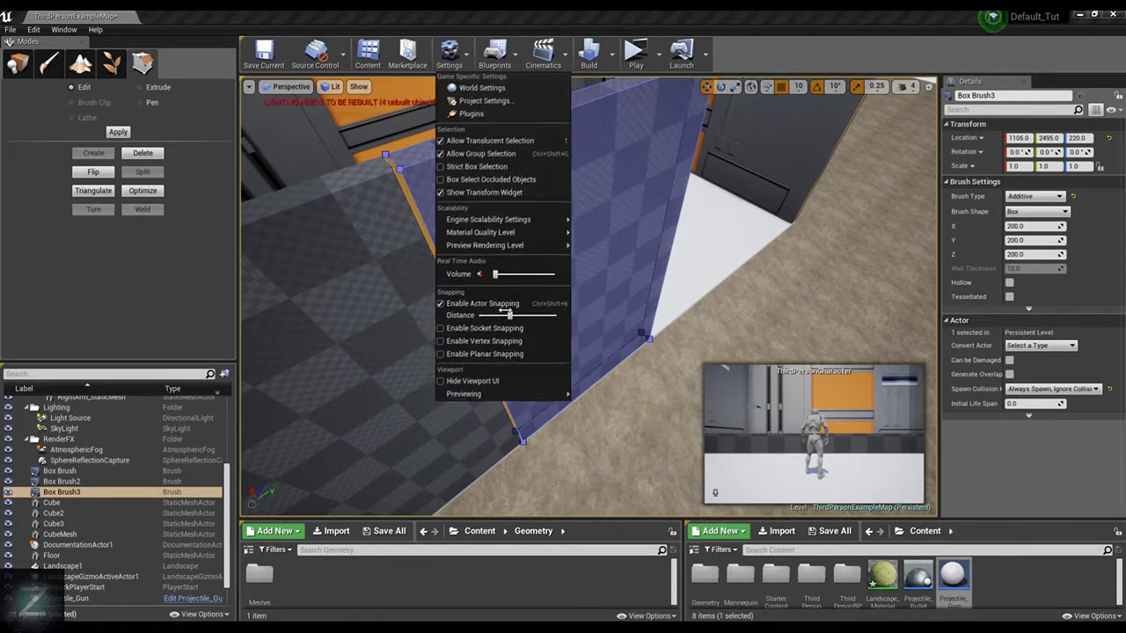
pyautogui.click(460, 248)
# Try moving Box Brush3's adjoining end face along Y against Box Brush2
pyautogui.click(402, 175)
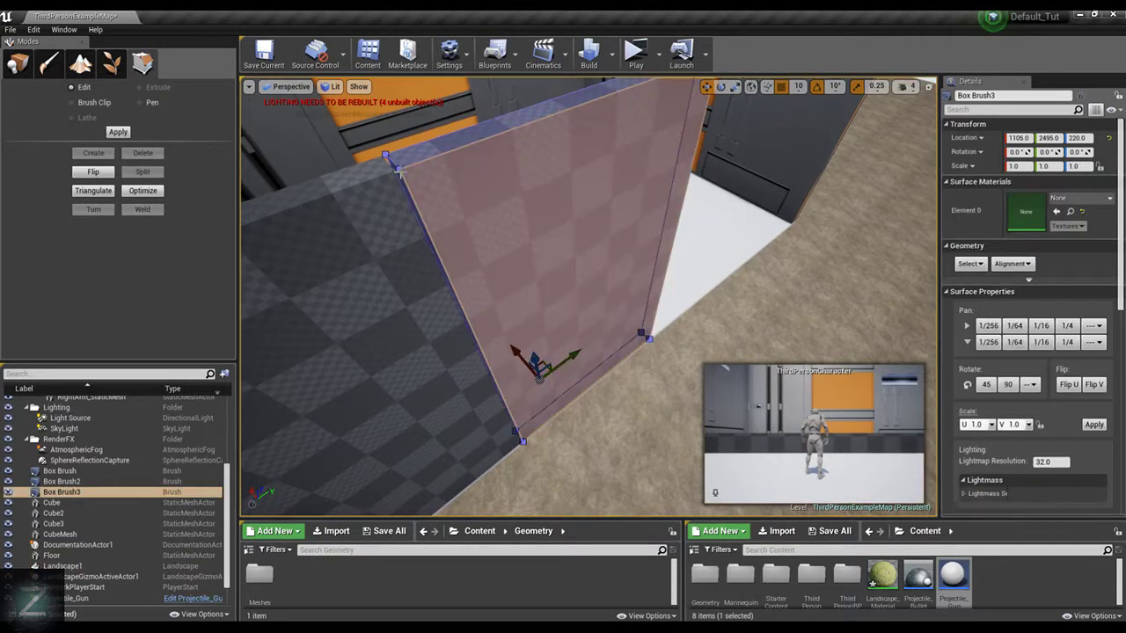
pyautogui.click(397, 172)
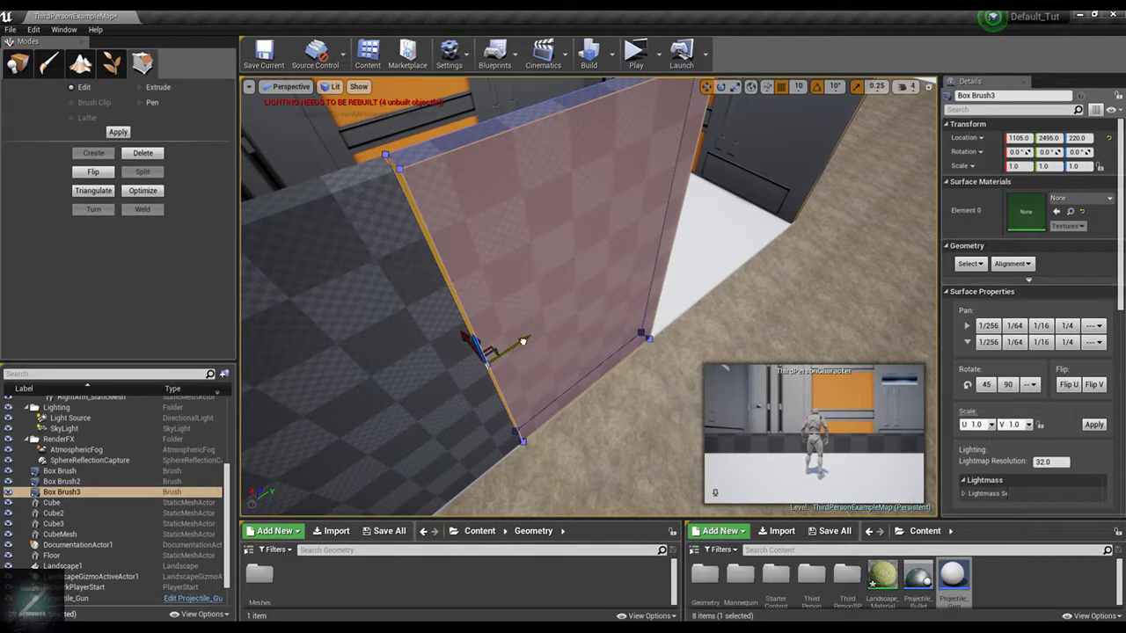
pyautogui.moveTo(521, 342); pyautogui.dragTo(516, 339)
pyautogui.click(561, 236)
pyautogui.click(563, 227)
pyautogui.moveTo(609, 108); pyautogui.dragTo(527, 109, button='right')
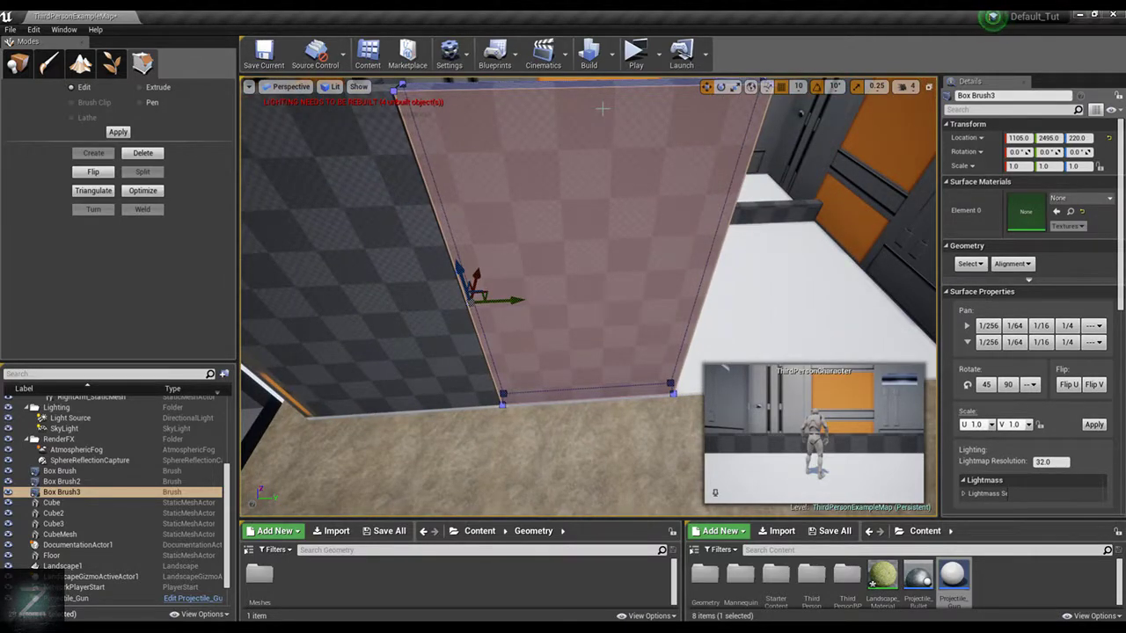
pyautogui.hotkey('ctrl', 'z')
pyautogui.hotkey('ctrl', 'y')
# Leave geometry editing and delete the duplicated wall Box Brush3
pyautogui.keyDown('alt'); pyautogui.moveTo(599, 199); pyautogui.dragTo(590, 182); pyautogui.keyUp('alt')
pyautogui.scroll(-5, 600, 203)
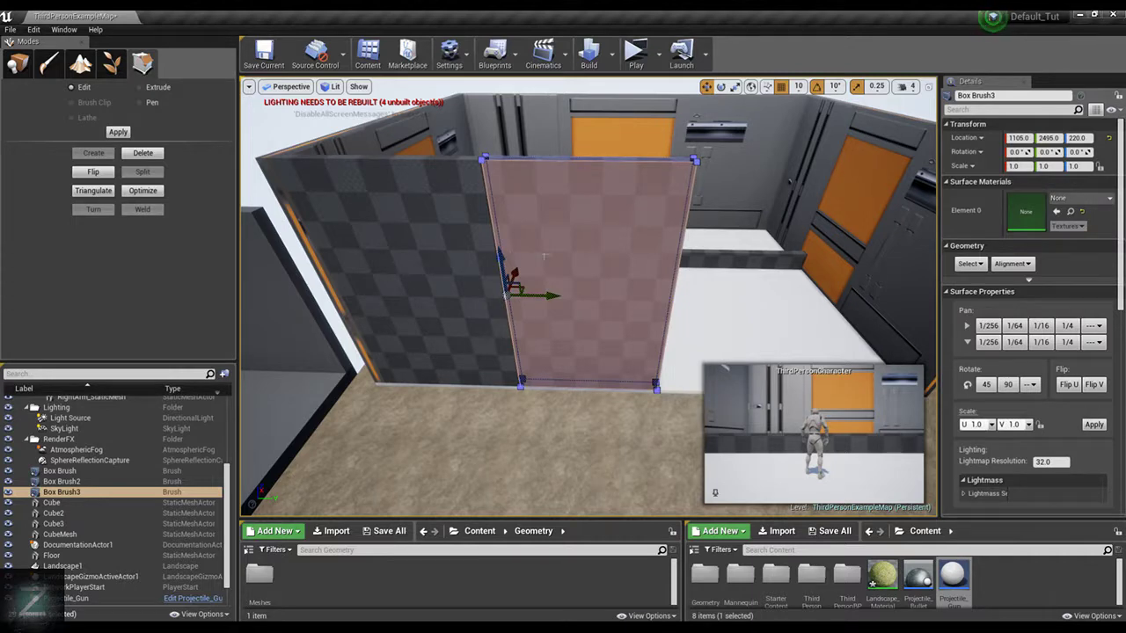
pyautogui.click(643, 252)
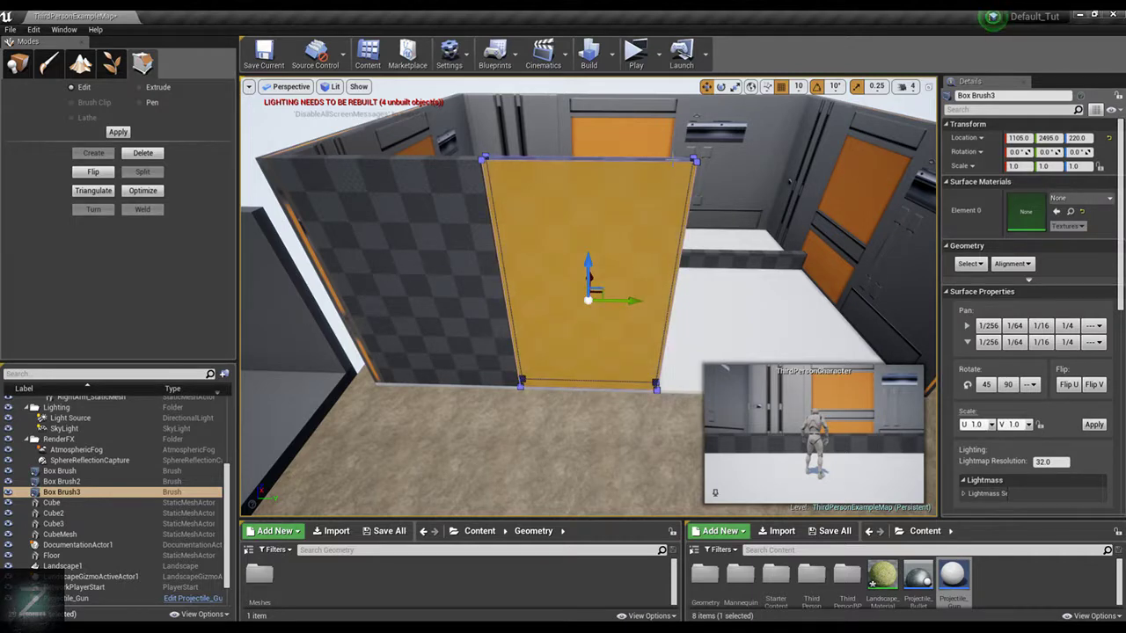
pyautogui.rightClick(652, 171)
pyautogui.press('Escape')
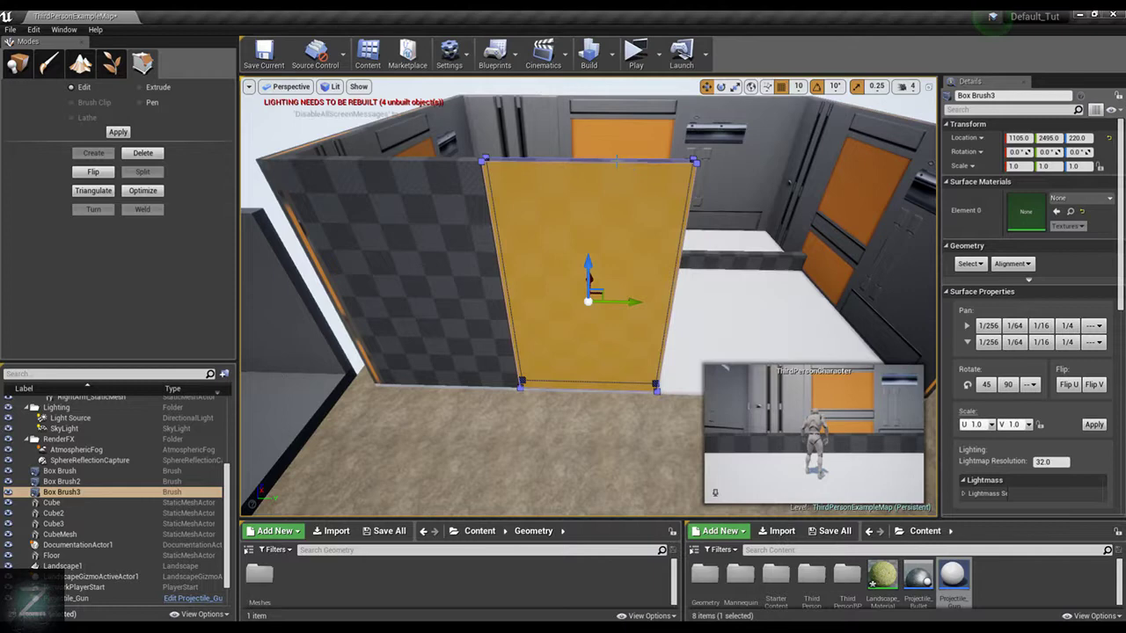
pyautogui.click(18, 63)
pyautogui.press('Delete')
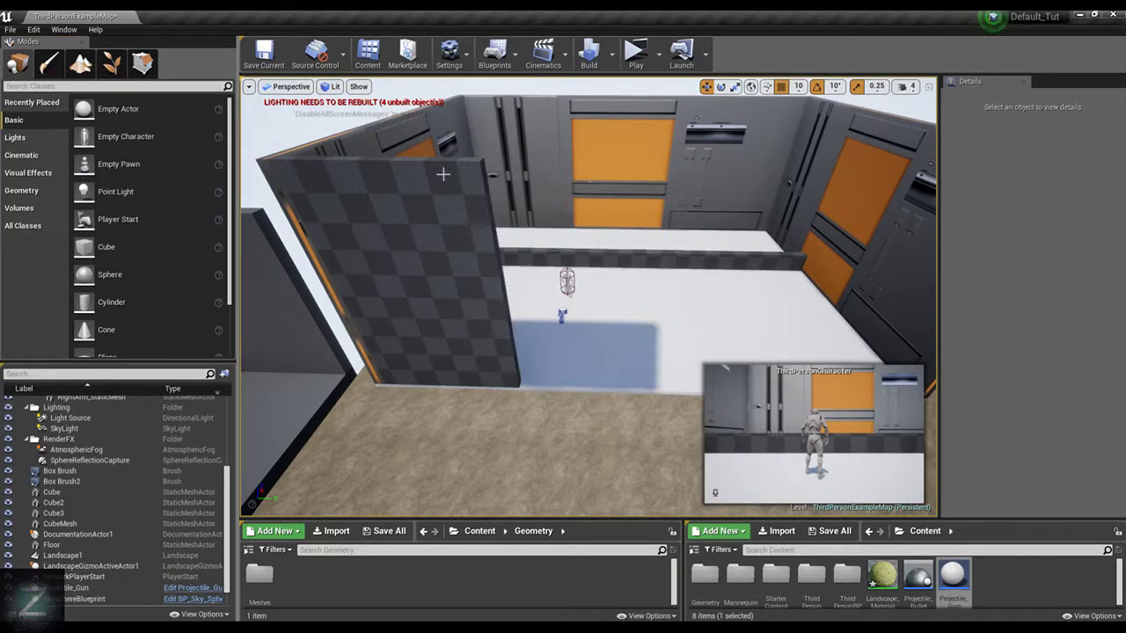
# Enter geometry editing for Box Brush2 and extrude its top face slightly upward in local coordinates to form a narrow strip
pyautogui.click(443, 174)
pyautogui.click(142, 64)
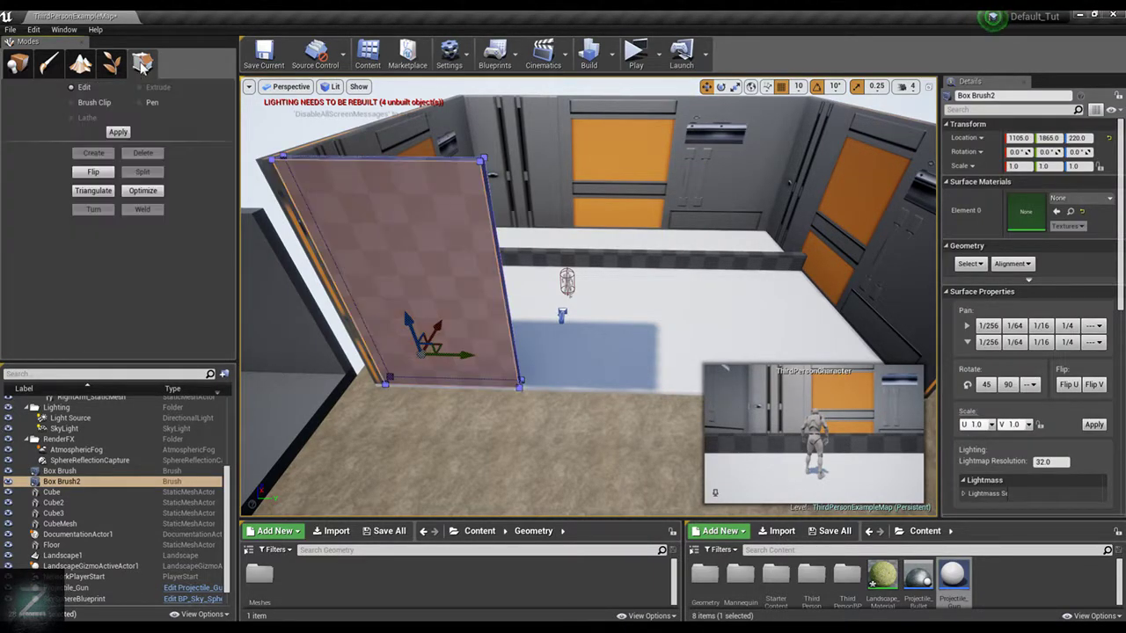
pyautogui.click(456, 159)
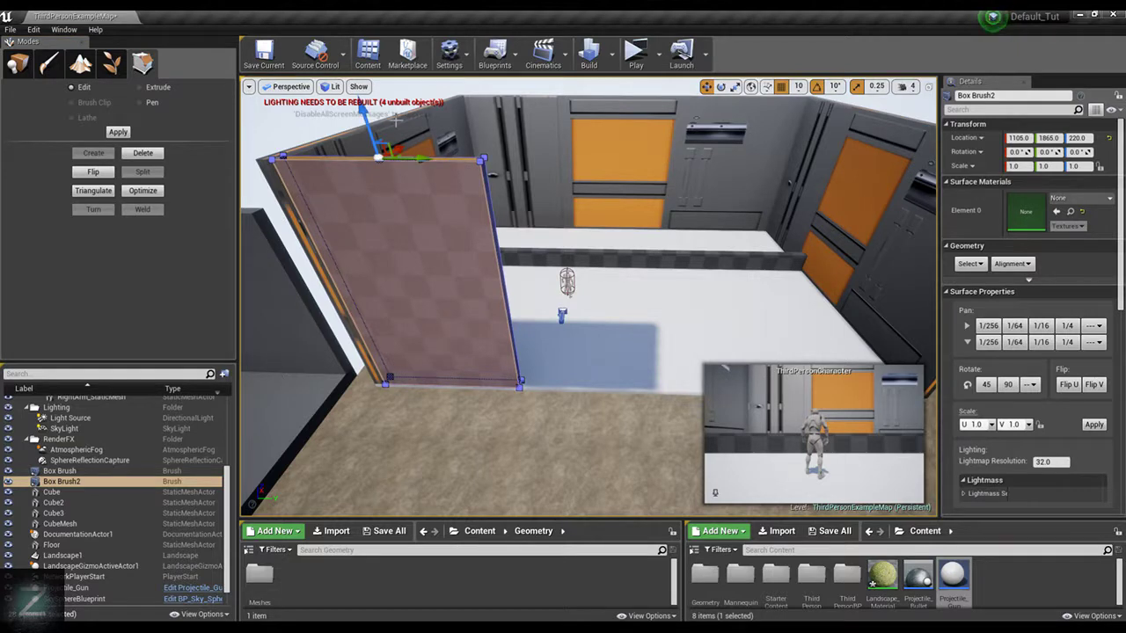
pyautogui.click(146, 89)
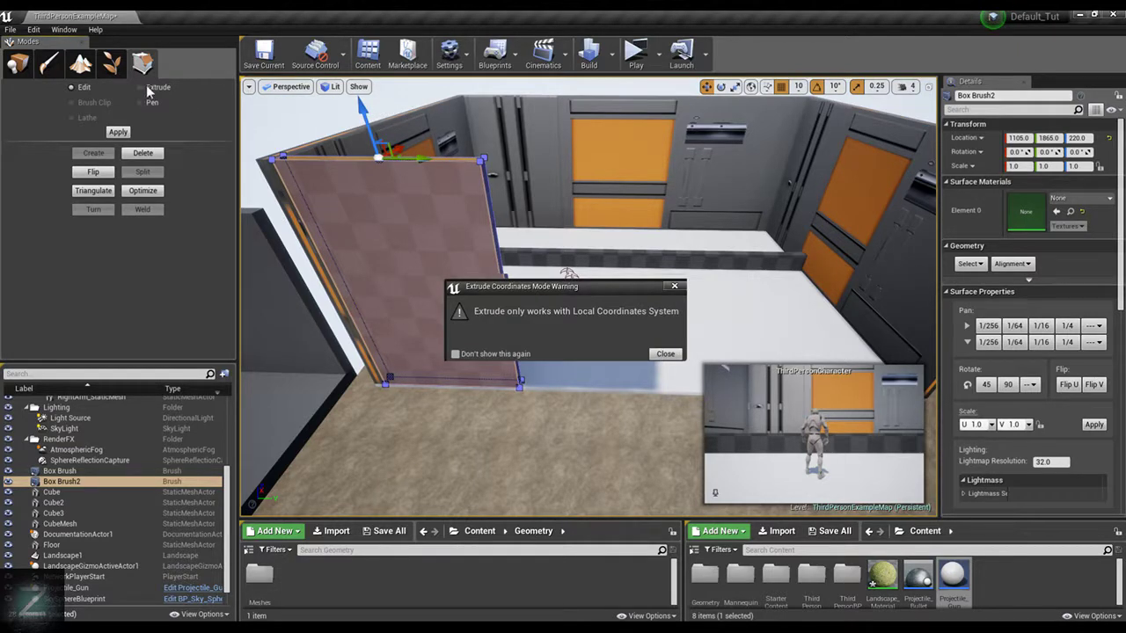
pyautogui.click(664, 354)
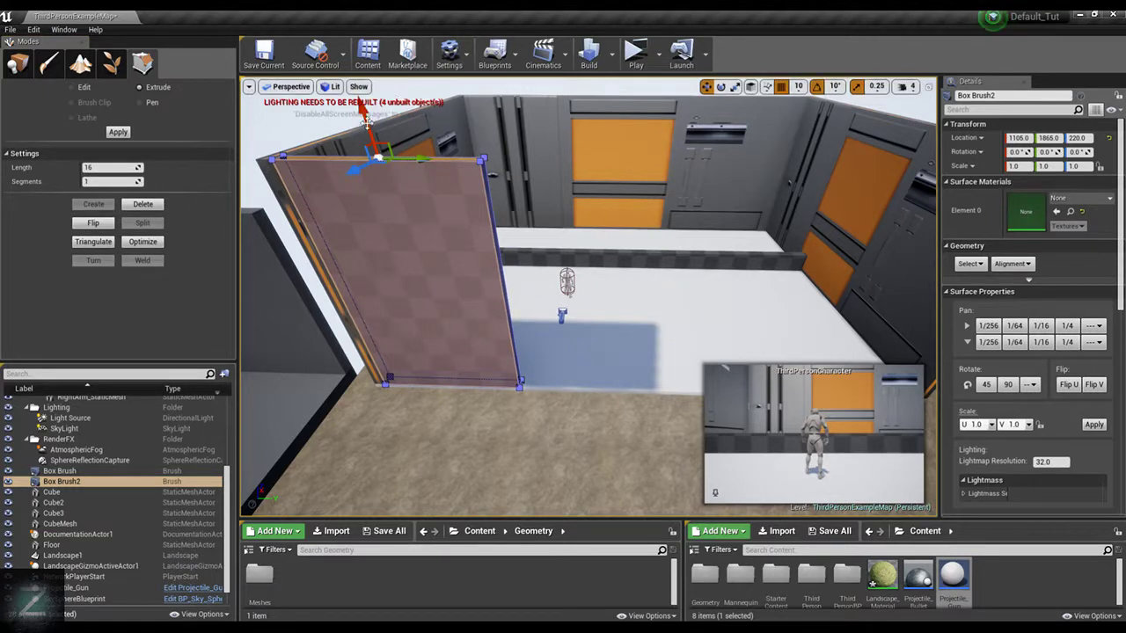
pyautogui.moveTo(368, 113); pyautogui.dragTo(362, 98)
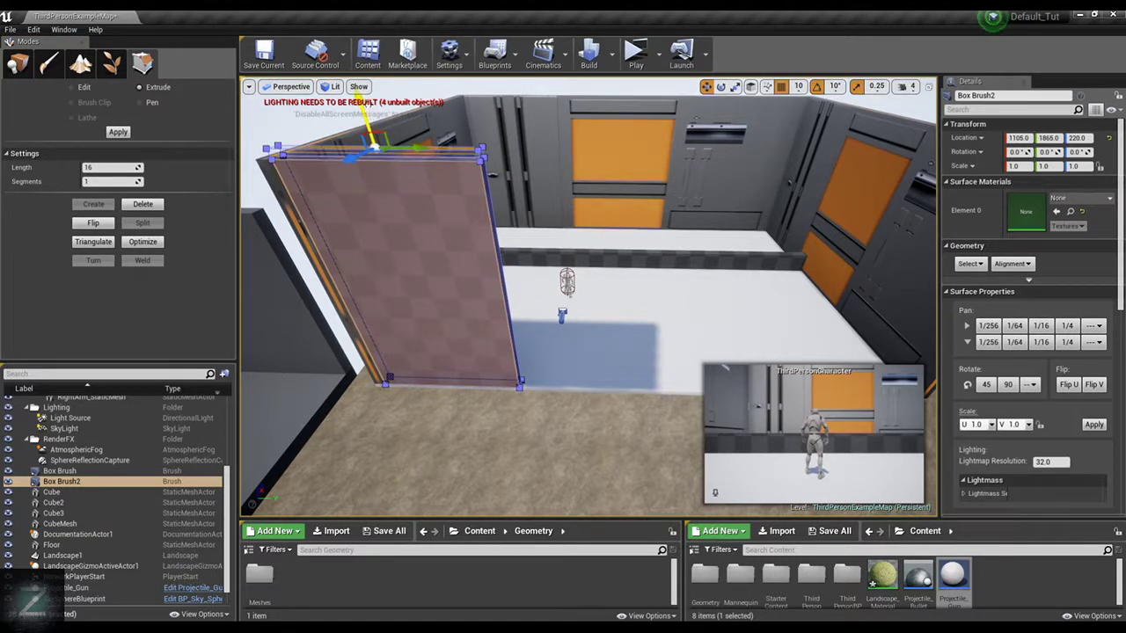
# Extrude the end face of Box Brush2's upper strip along Y across the open front to the opposite wall
pyautogui.moveTo(590, 184)
pyautogui.mouseDown(button='right')
pyautogui.moveTo(579, 169)
pyautogui.moveTo(589, 184)
pyautogui.mouseUp(button='right')
pyautogui.click(540, 241)
pyautogui.moveTo(702, 234)
pyautogui.mouseDown(button='right')
pyautogui.moveTo(650, 221)
pyautogui.moveTo(726, 234)
pyautogui.mouseUp(button='right')
pyautogui.moveTo(651, 287); pyautogui.dragTo(624, 289, button='right')
pyautogui.scroll(-4, 624, 289)
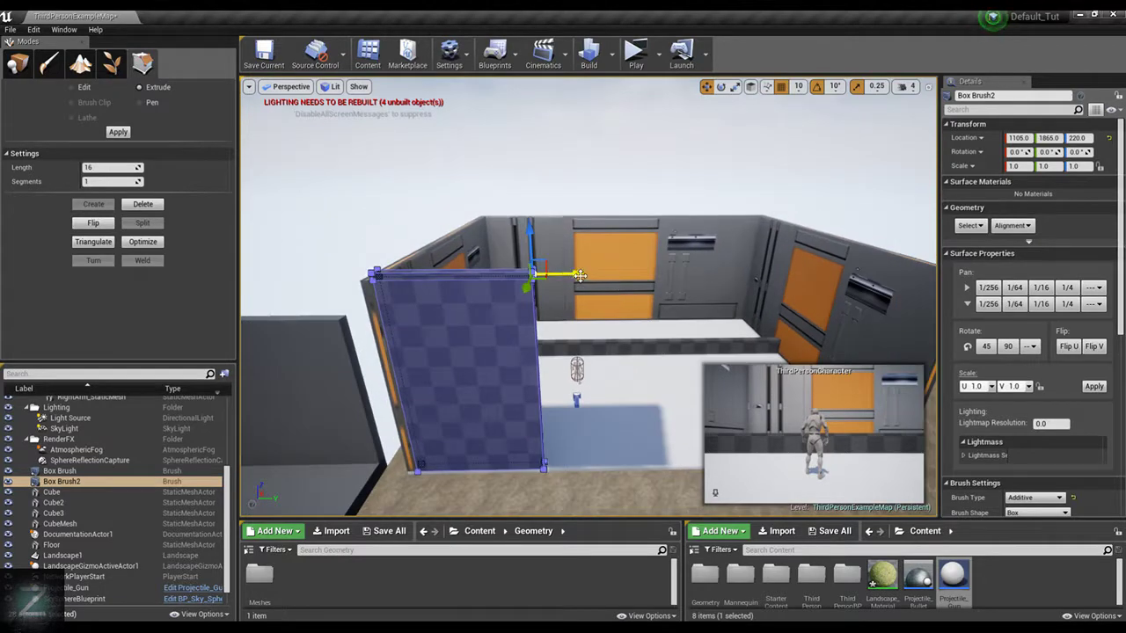
pyautogui.moveTo(580, 276); pyautogui.dragTo(932, 280)
pyautogui.moveTo(930, 280)
pyautogui.mouseDown(button='right')
pyautogui.moveTo(998, 283)
pyautogui.moveTo(946, 281)
pyautogui.mouseUp(button='right')
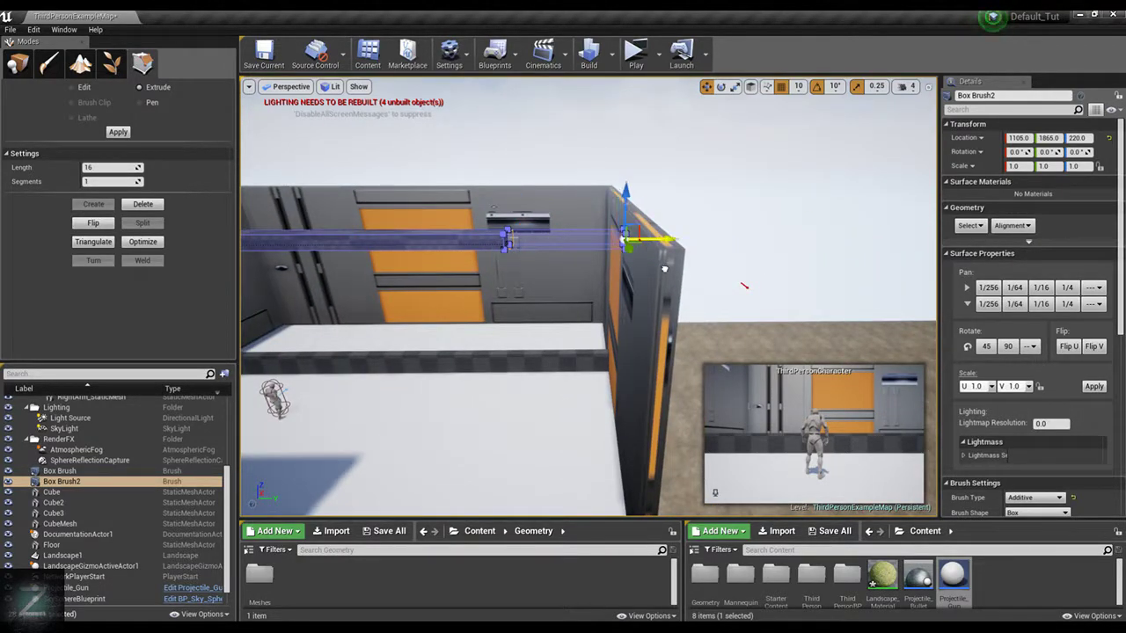
pyautogui.moveTo(664, 268); pyautogui.dragTo(718, 277)
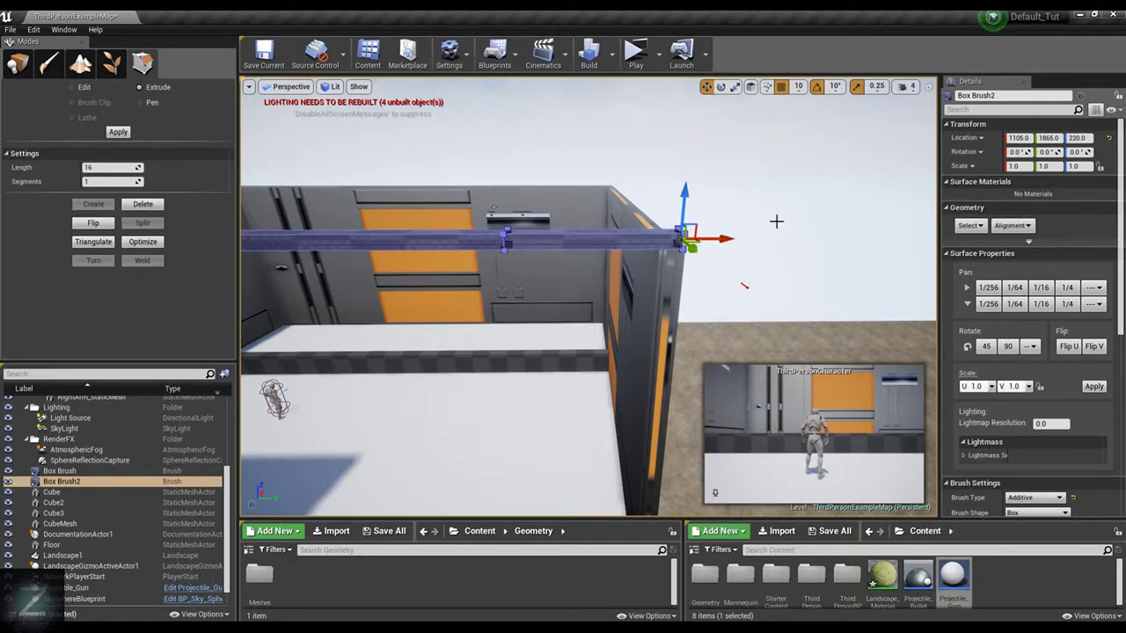
# Set the position snap size to 1 and extrude the strip's end face along Y to the opposite wall's outer edge
pyautogui.moveTo(776, 221)
pyautogui.mouseDown(button='right')
pyautogui.moveTo(662, 211)
pyautogui.moveTo(765, 208)
pyautogui.moveTo(568, 144)
pyautogui.mouseUp(button='right')
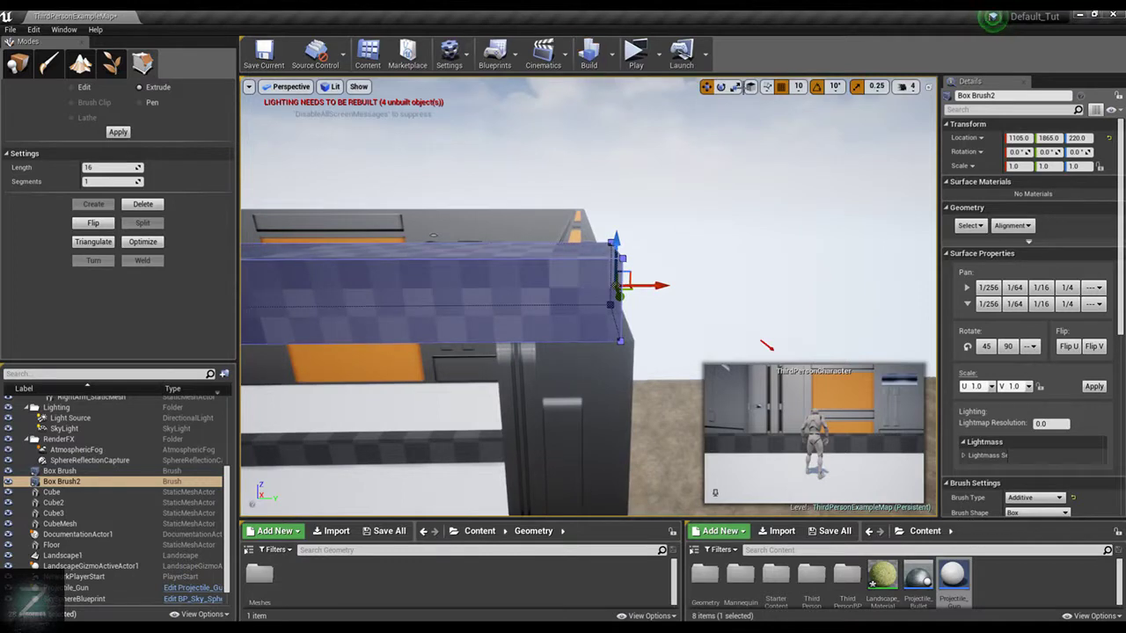
pyautogui.click(798, 87)
pyautogui.click(805, 108)
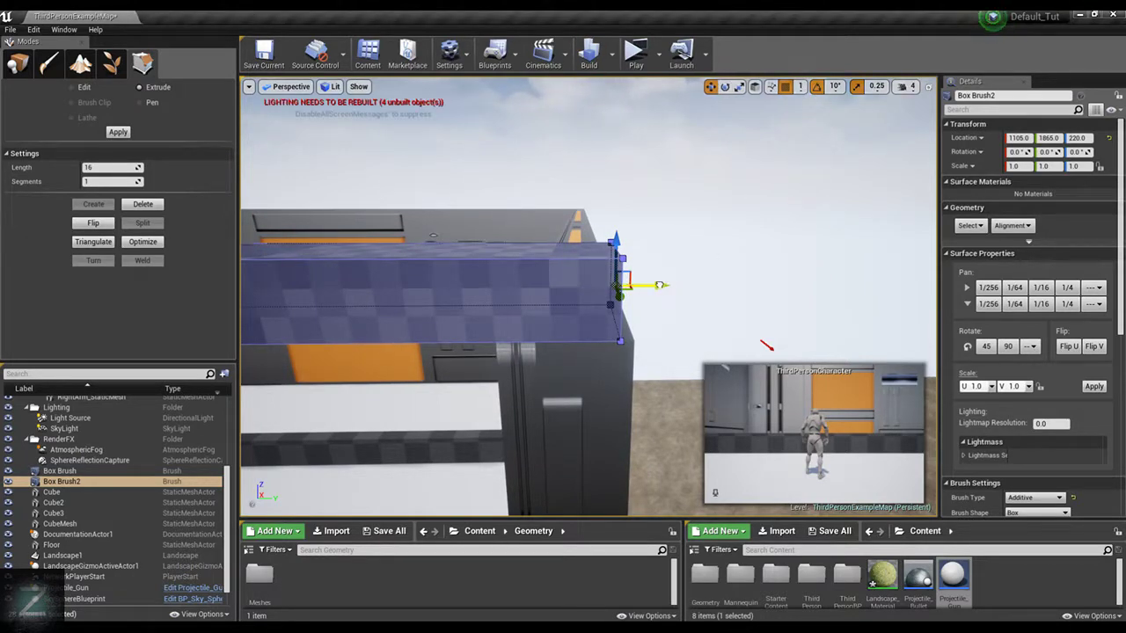
pyautogui.moveTo(658, 285); pyautogui.dragTo(672, 285)
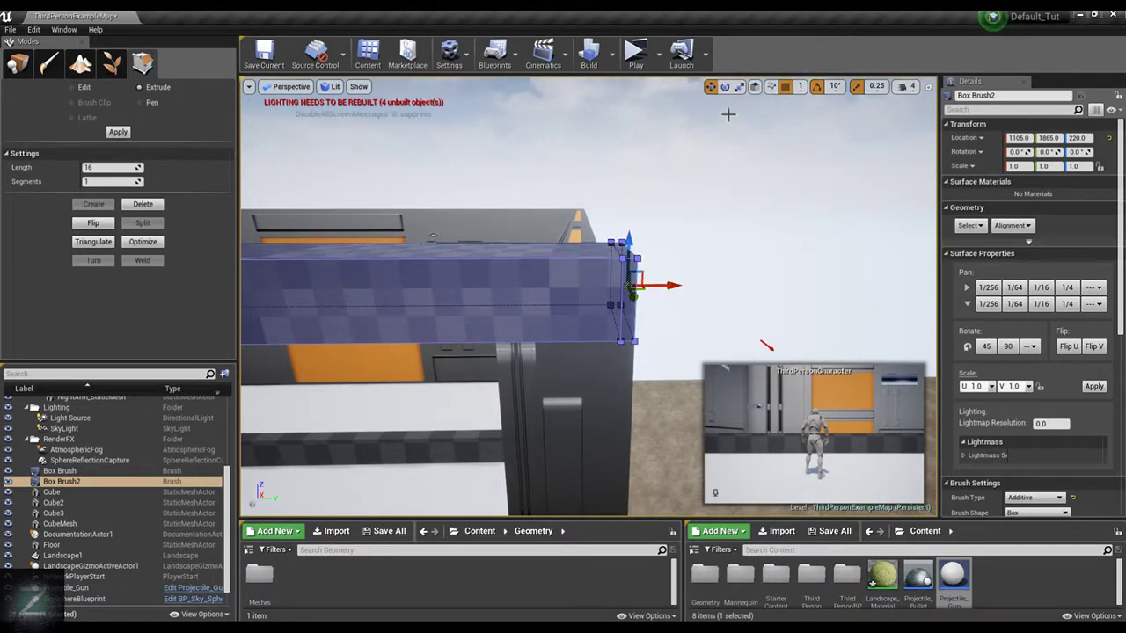
# Undo the last extrusion and move the strip's end face along Y to the wall's outer edge
pyautogui.hotkey('ctrl', 'z')
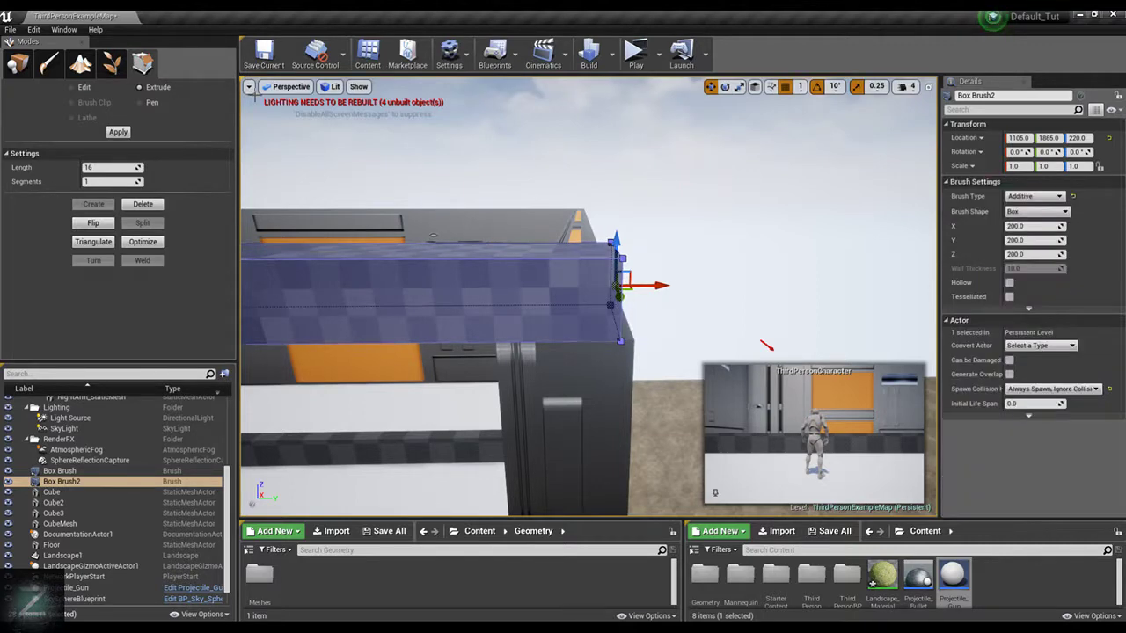
pyautogui.click(77, 90)
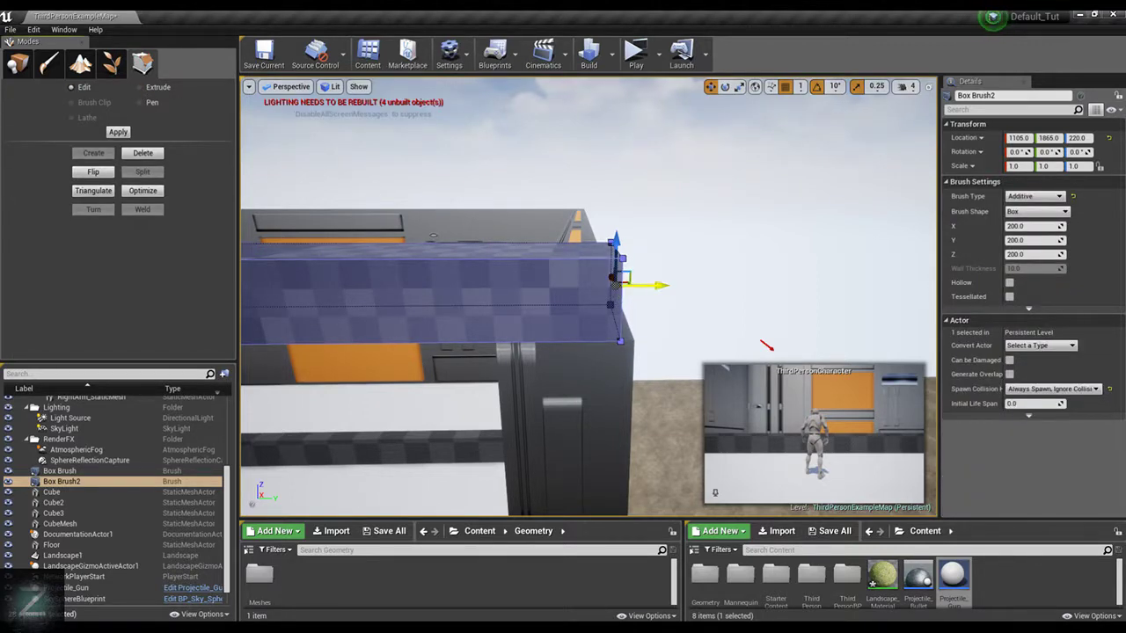
pyautogui.moveTo(658, 285); pyautogui.dragTo(672, 287)
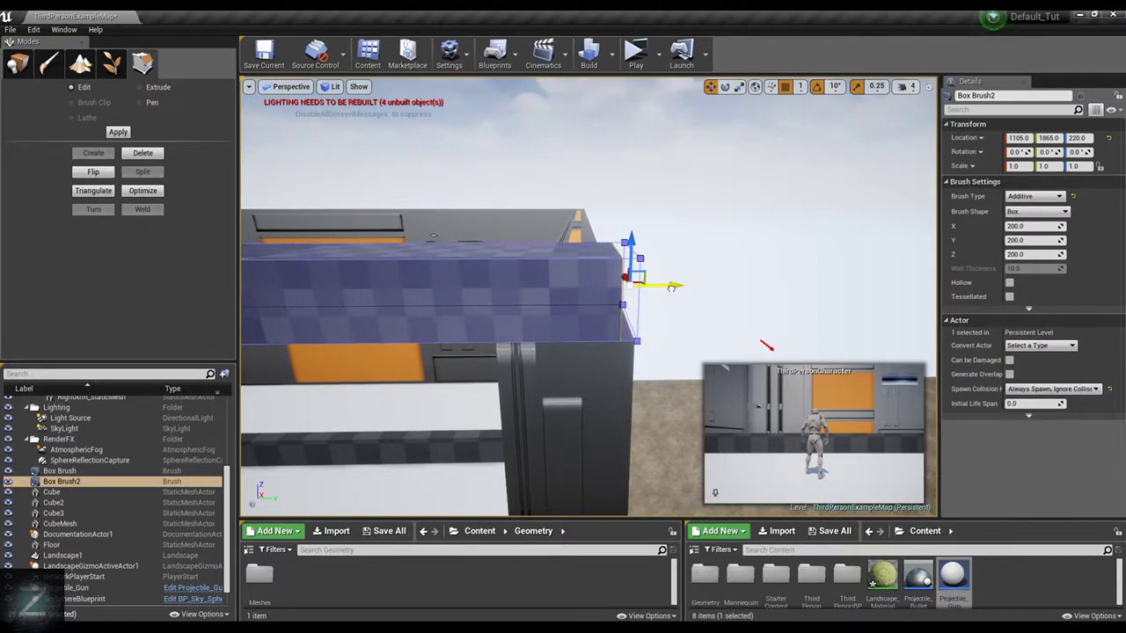
# Deselect the brush and set the position snap size to 10
pyautogui.click(707, 173)
pyautogui.click(801, 86)
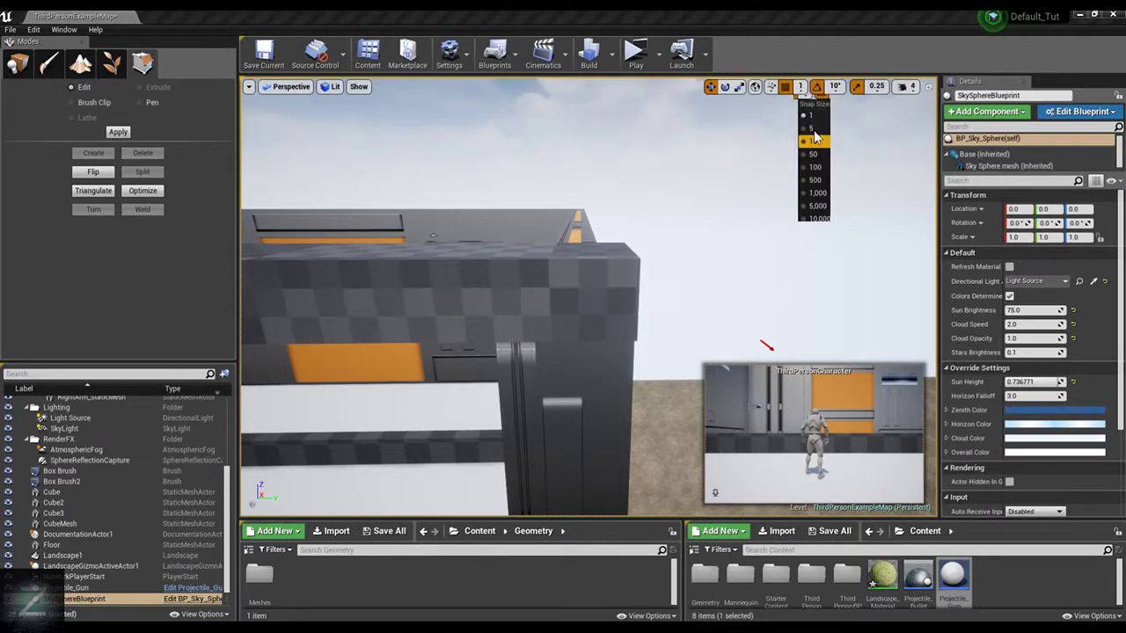
pyautogui.click(813, 141)
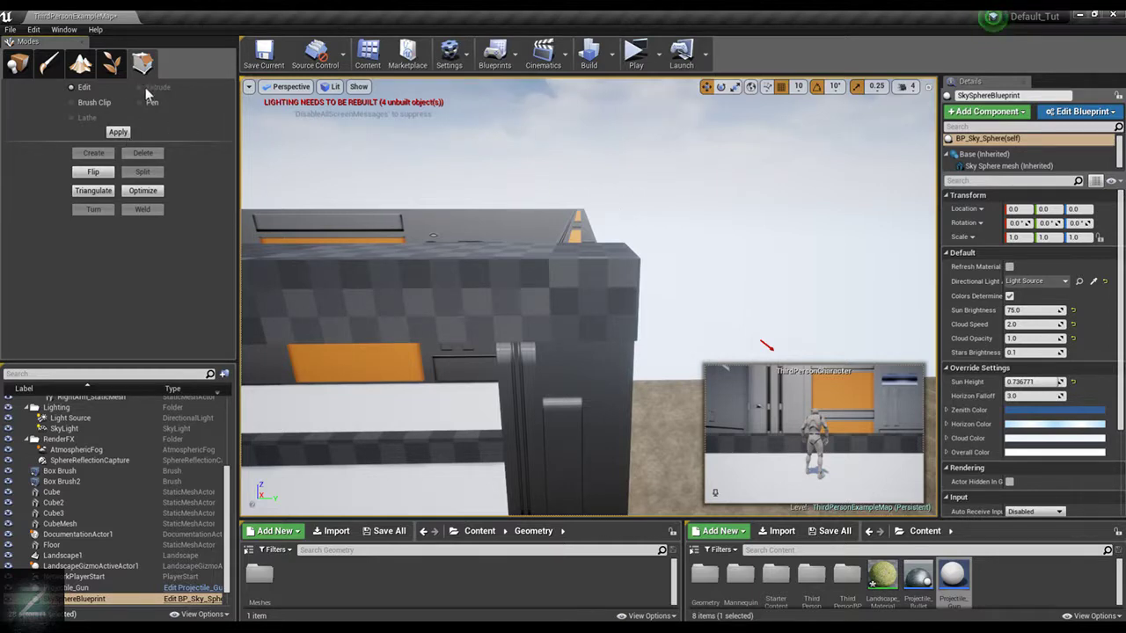
# Try to lower the underside of Box Brush2's end segment, first by moving the face, then by extruding it downward, undoing each attempt
pyautogui.click(434, 287)
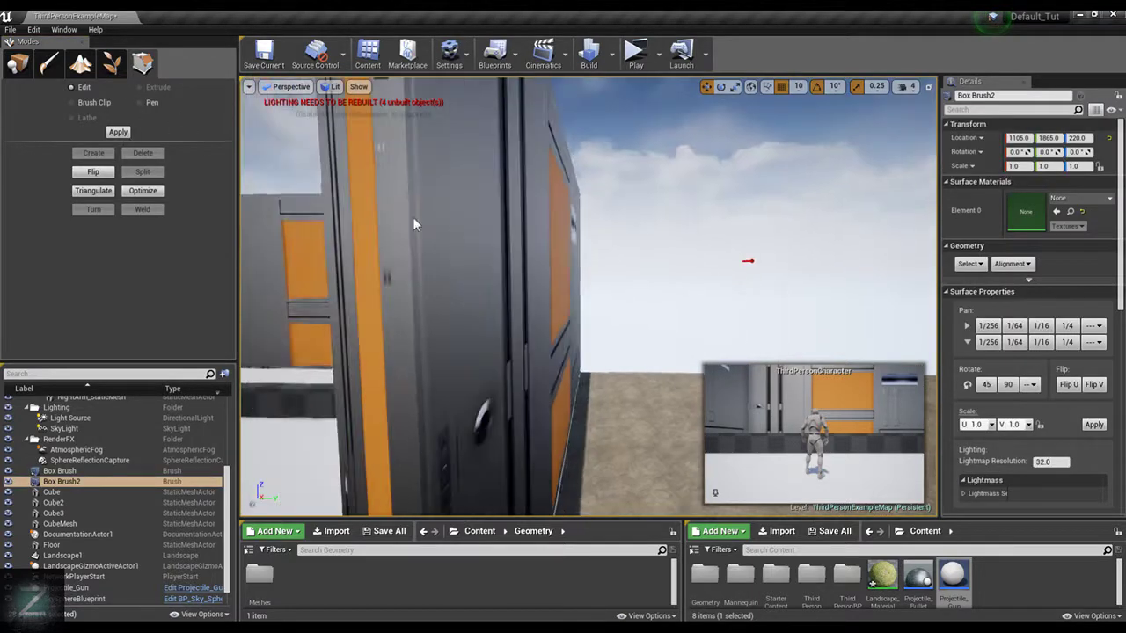
pyautogui.scroll(-5, 460, 183)
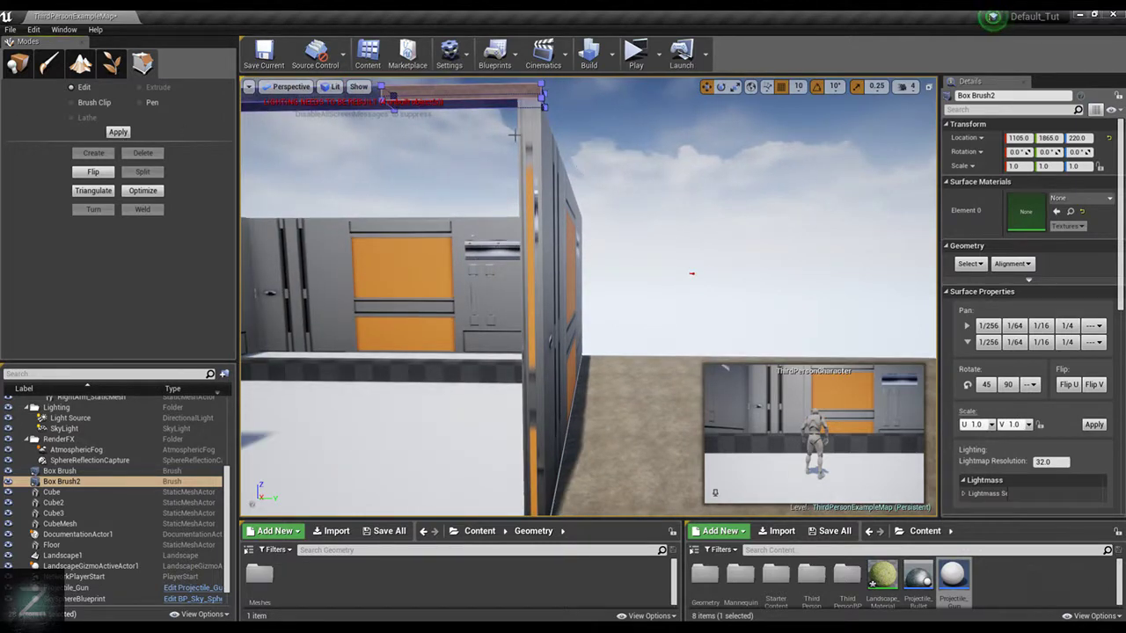
pyautogui.click(464, 102)
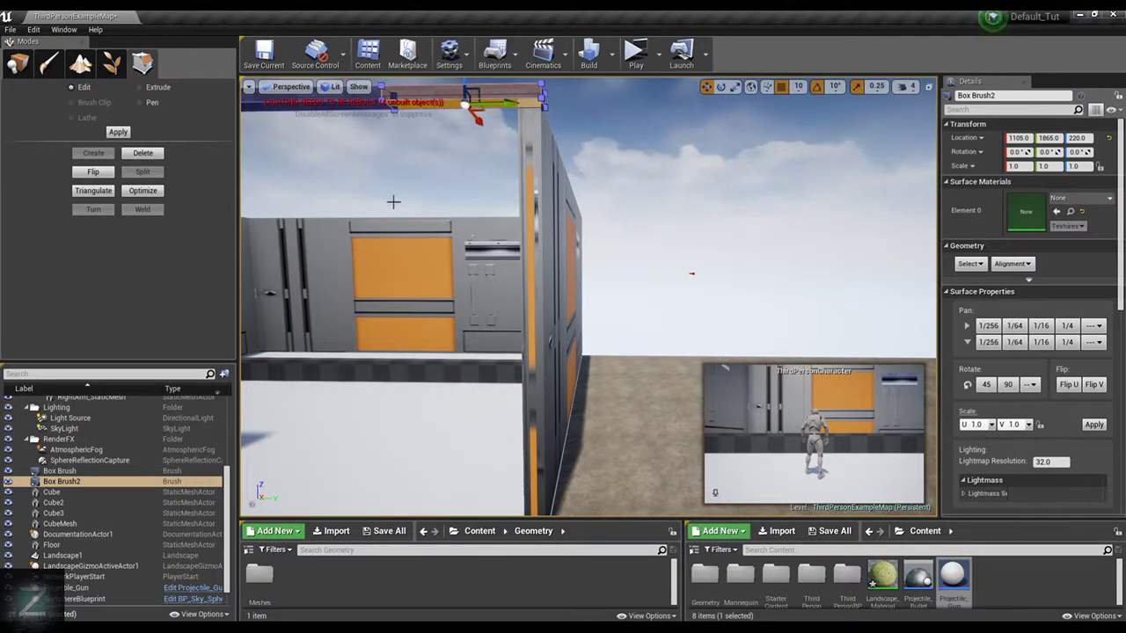
pyautogui.moveTo(393, 202)
pyautogui.mouseDown(button='right')
pyautogui.moveTo(370, 145)
pyautogui.moveTo(304, 141)
pyautogui.moveTo(396, 145)
pyautogui.moveTo(382, 184)
pyautogui.moveTo(418, 220)
pyautogui.moveTo(357, 220)
pyautogui.moveTo(440, 206)
pyautogui.mouseUp(button='right')
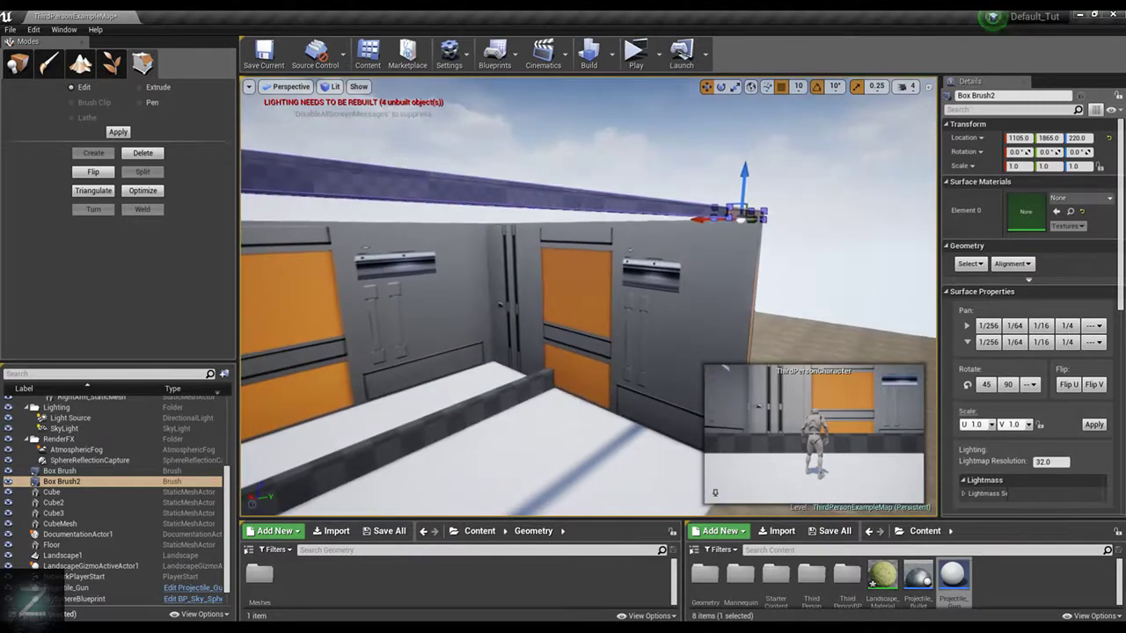
pyautogui.moveTo(607, 246)
pyautogui.mouseDown(button='right')
pyautogui.moveTo(563, 241)
pyautogui.moveTo(545, 226)
pyautogui.moveTo(568, 227)
pyautogui.moveTo(576, 255)
pyautogui.mouseUp(button='right')
pyautogui.moveTo(597, 139); pyautogui.dragTo(598, 188)
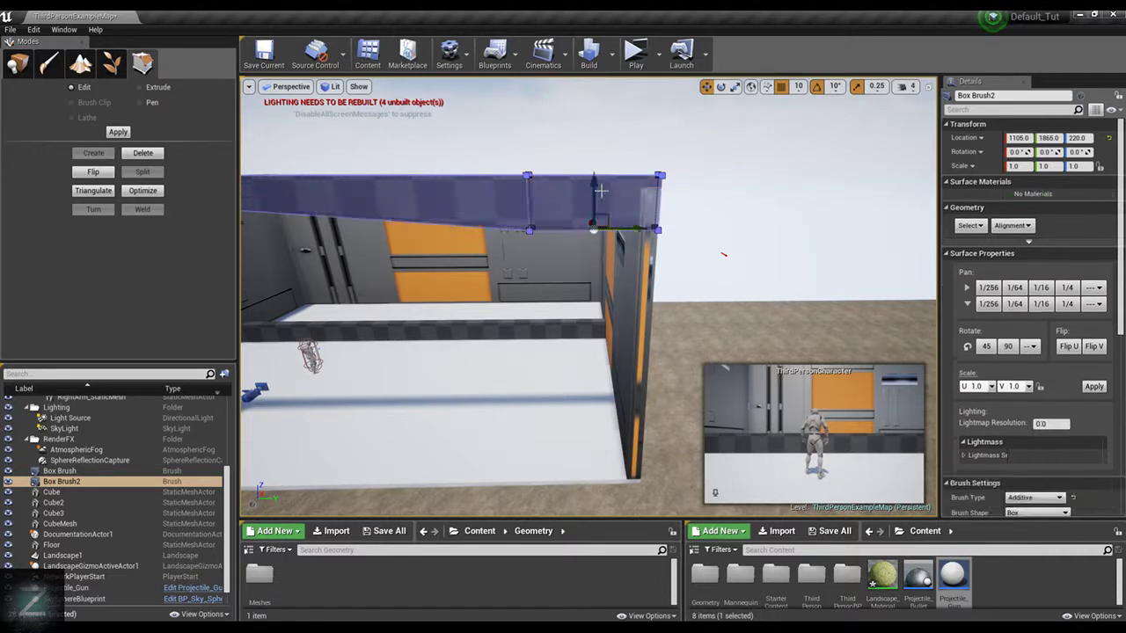
pyautogui.hotkey('ctrl', 'z')
pyautogui.click(159, 87)
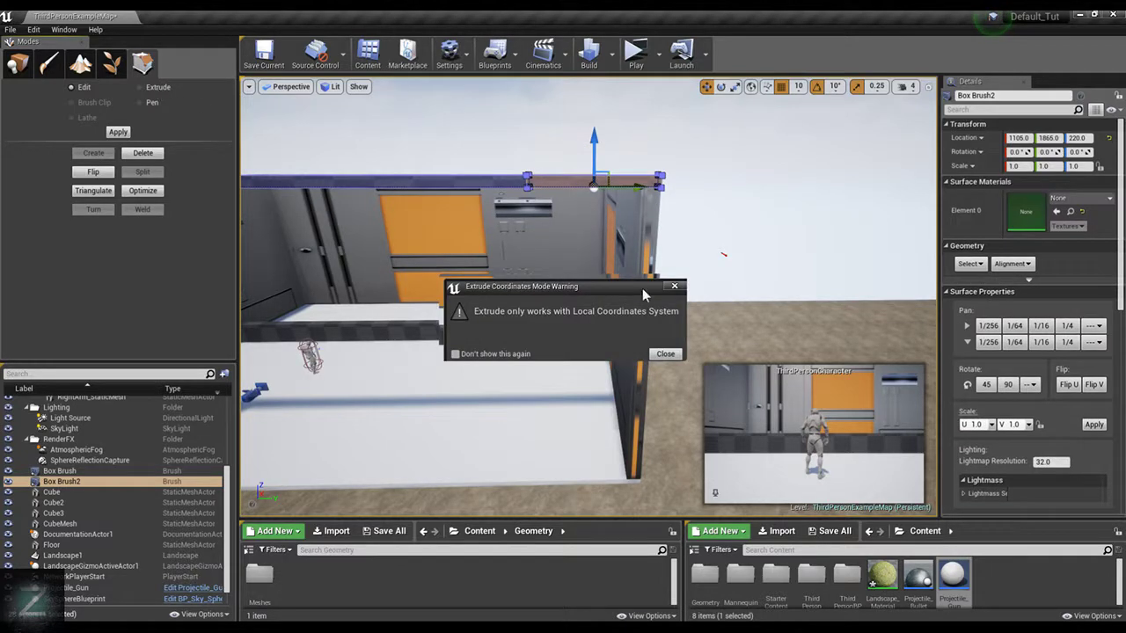
pyautogui.click(665, 354)
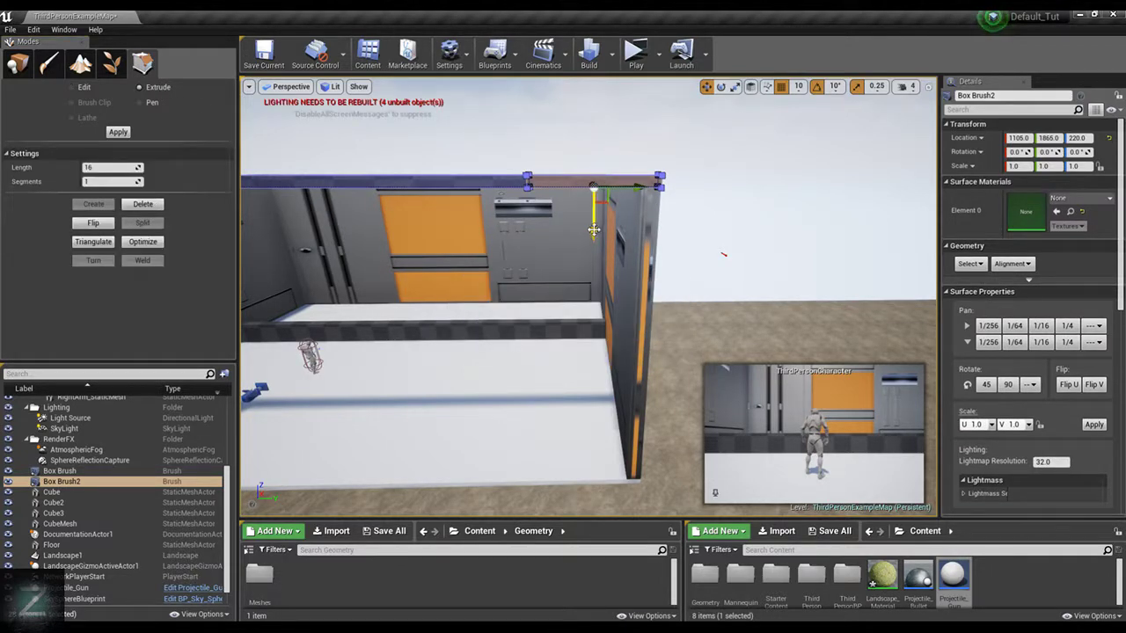
pyautogui.moveTo(594, 229); pyautogui.dragTo(596, 339)
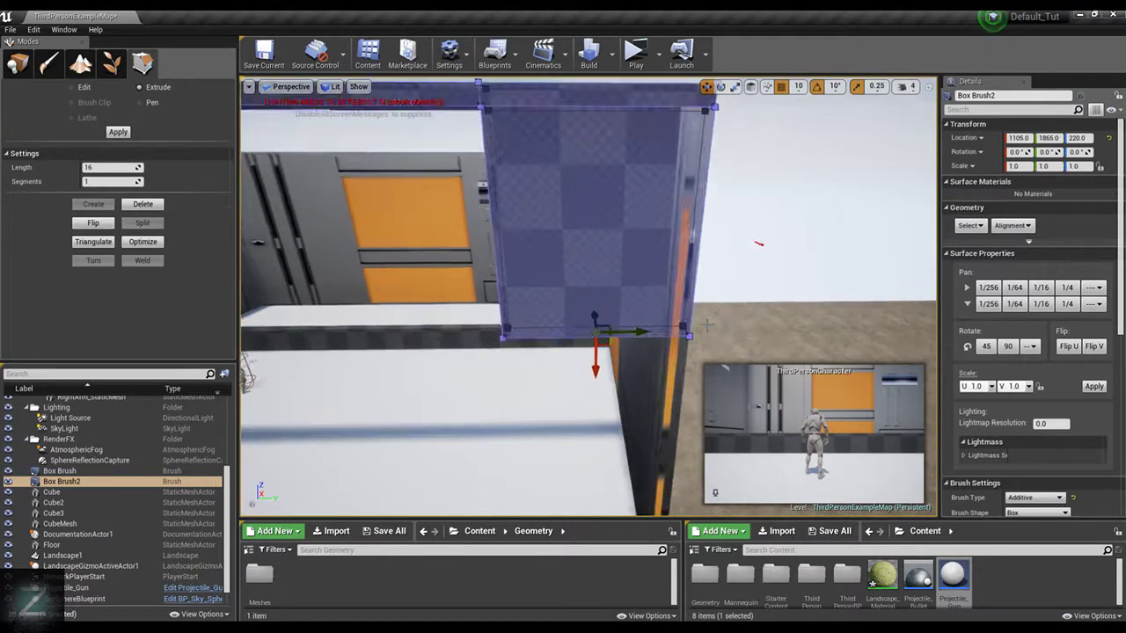
pyautogui.scroll(1, 707, 326)
pyautogui.hotkey('ctrl', 'z')
# In Edit mode, select the end face of Box Brush2's upper strip and move it back along Y to the wall's inner edge
pyautogui.moveTo(787, 206); pyautogui.dragTo(679, 205, button='right')
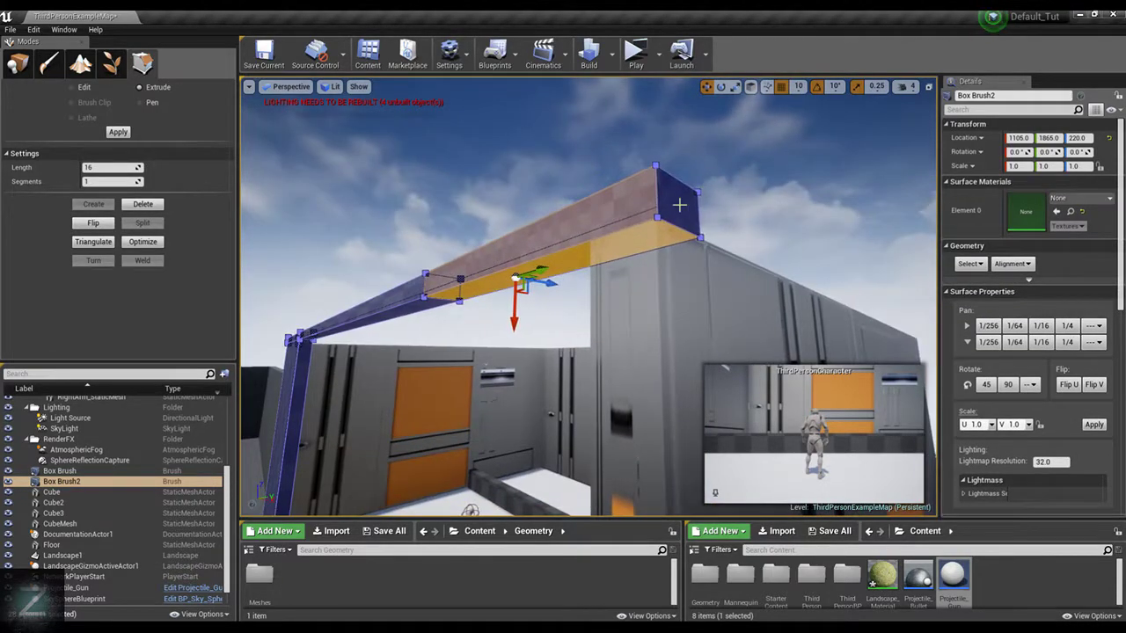
pyautogui.click(71, 87)
pyautogui.click(665, 198)
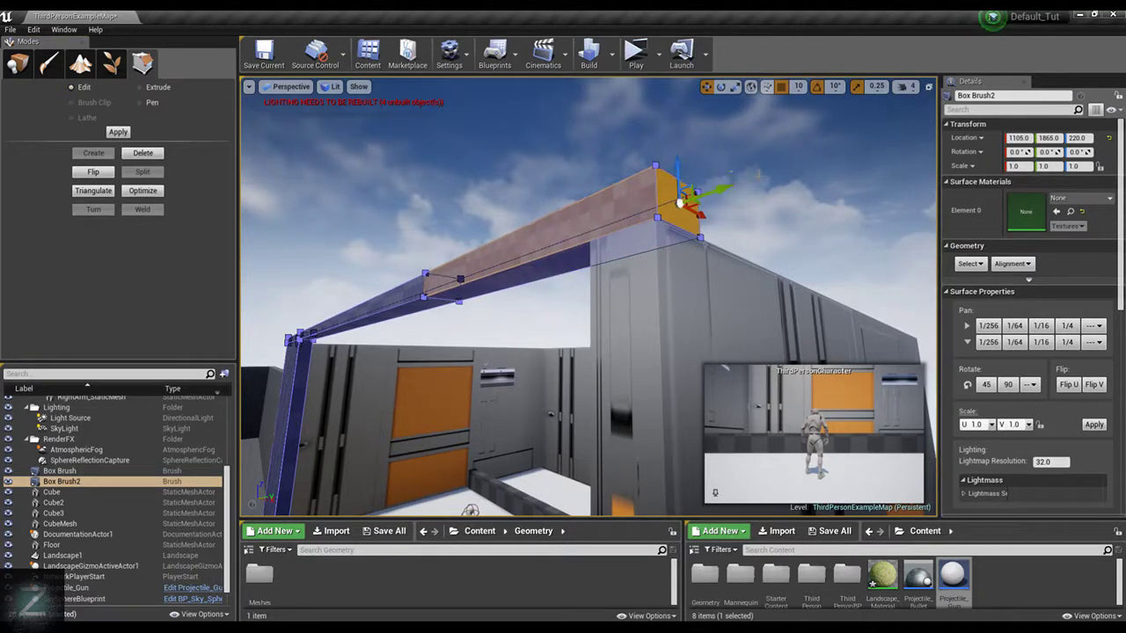
pyautogui.keyDown('alt'); pyautogui.moveTo(799, 195); pyautogui.dragTo(799, 216); pyautogui.keyUp('alt')
pyautogui.press('f')
pyautogui.scroll(-4, 713, 241)
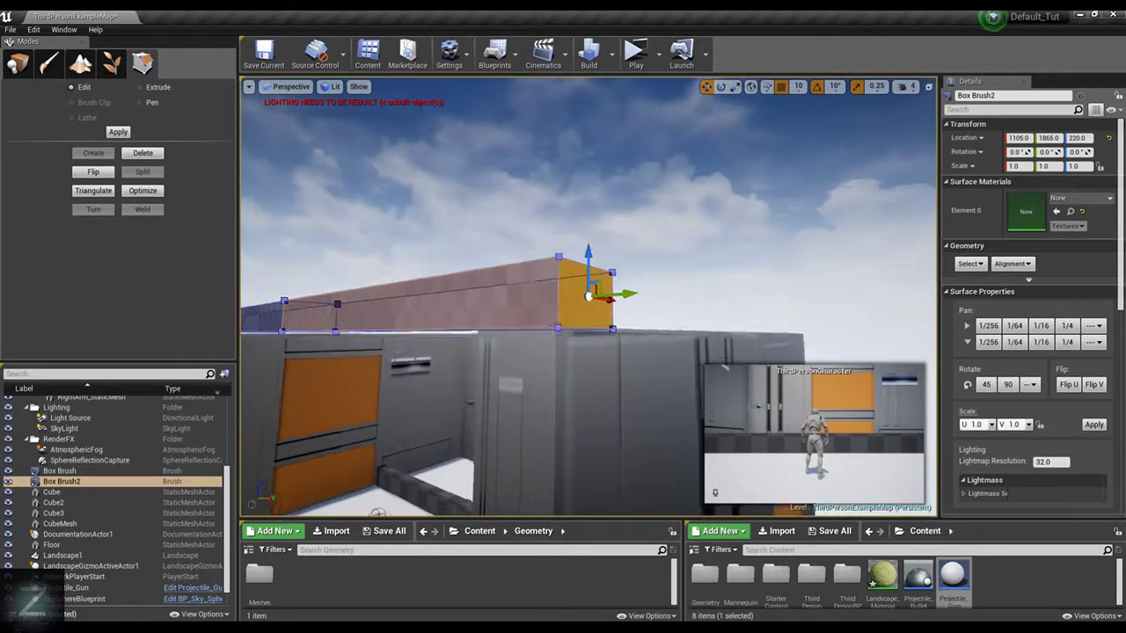
pyautogui.keyDown('alt'); pyautogui.moveTo(713, 241); pyautogui.dragTo(735, 237); pyautogui.keyUp('alt')
pyautogui.moveTo(632, 296); pyautogui.dragTo(563, 299)
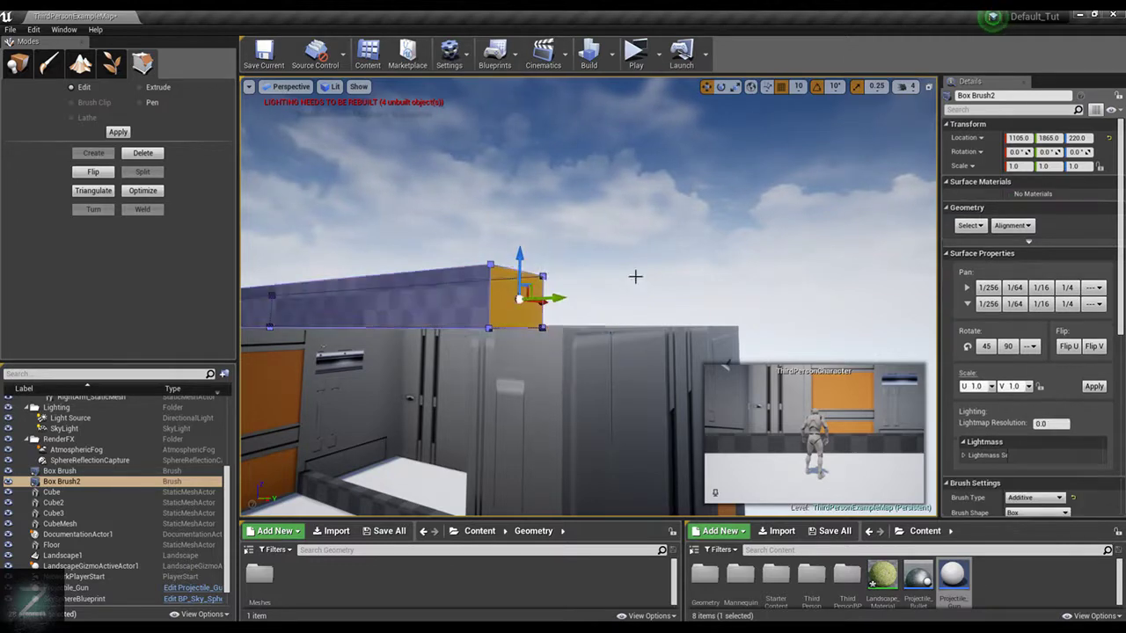
pyautogui.keyDown('alt'); pyautogui.moveTo(634, 276); pyautogui.dragTo(697, 277); pyautogui.keyUp('alt')
pyautogui.moveTo(551, 296); pyautogui.dragTo(581, 220)
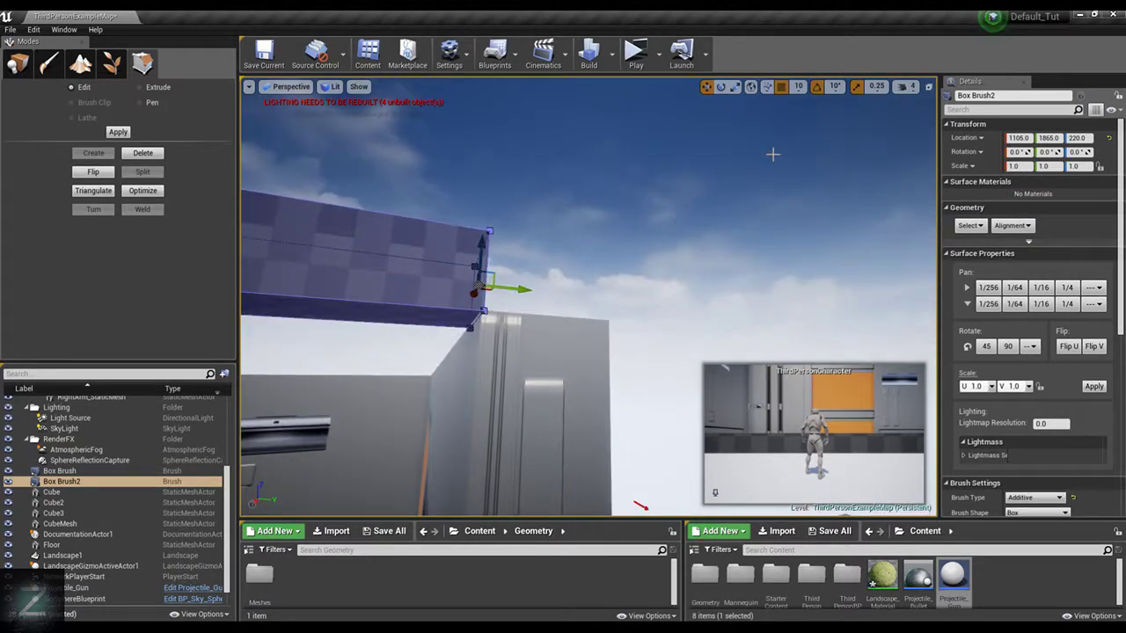
pyautogui.click(799, 87)
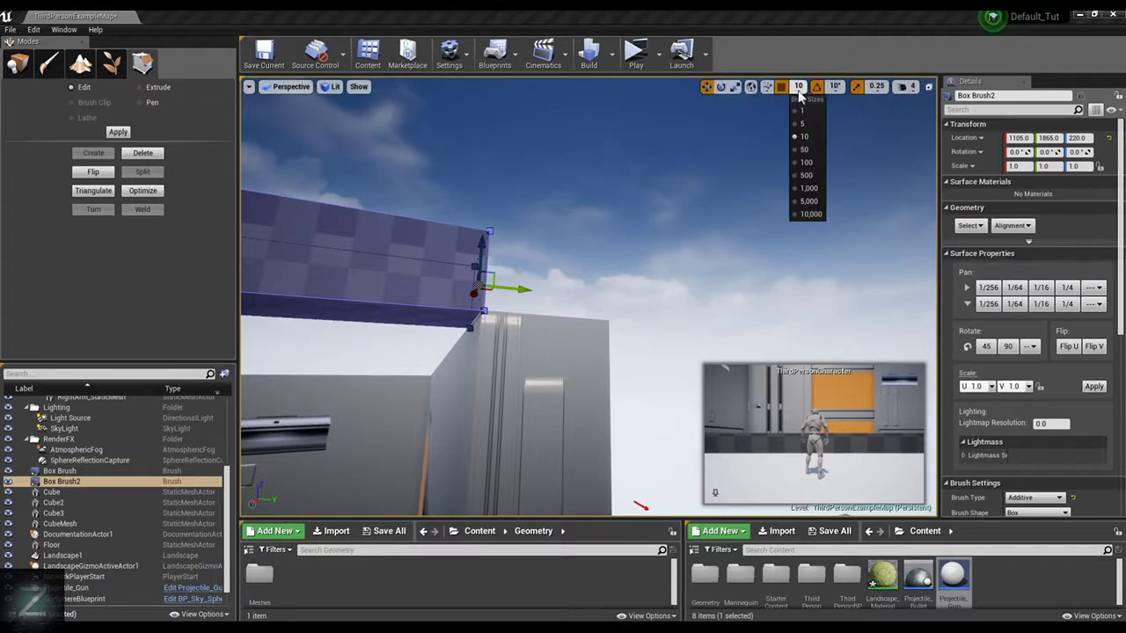
pyautogui.click(545, 209)
# Extrude the underside of the strip's end segment downward to form the upper part of a wall panel beside the door wall
pyautogui.click(442, 315)
pyautogui.keyDown('alt'); pyautogui.moveTo(441, 308); pyautogui.dragTo(540, 226); pyautogui.keyUp('alt')
pyautogui.press('f')
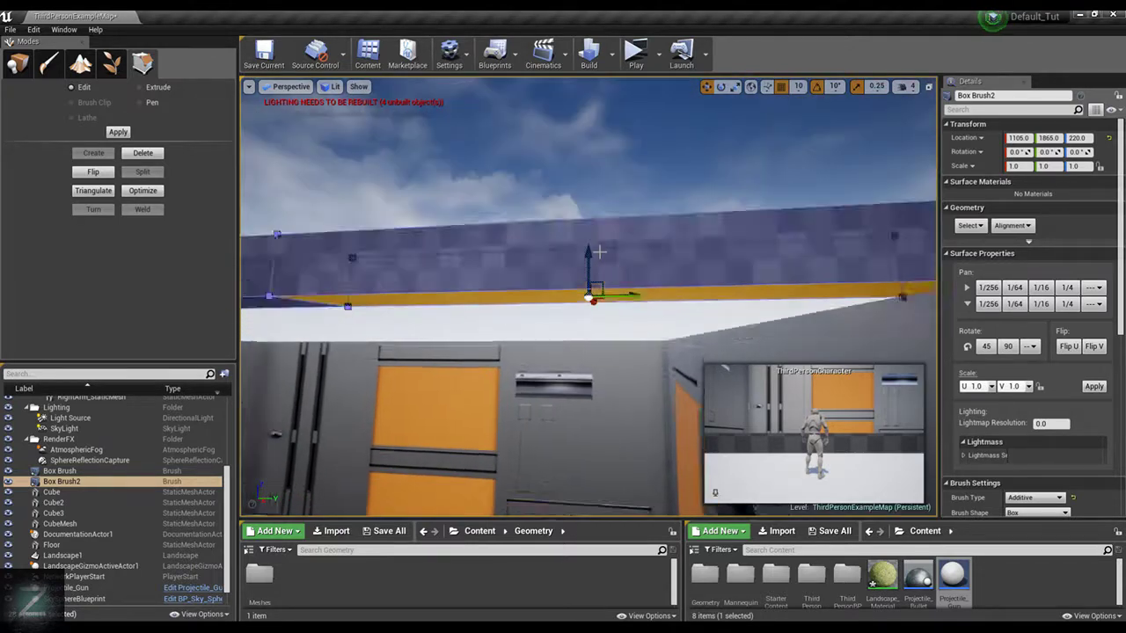
pyautogui.scroll(-4, 598, 252)
pyautogui.click(159, 91)
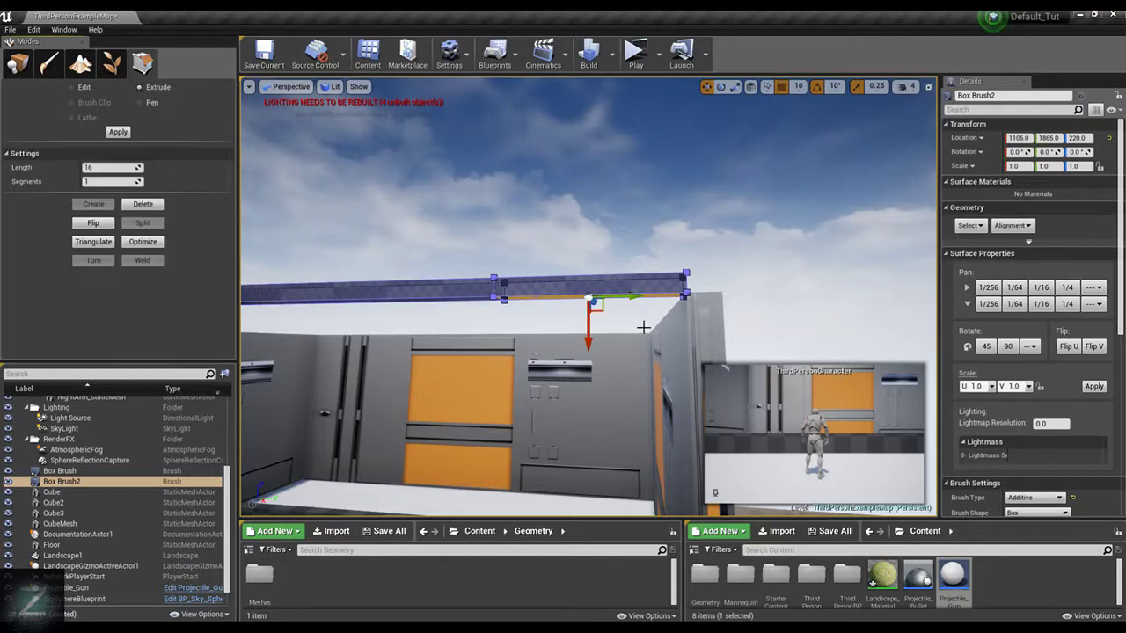
pyautogui.moveTo(591, 342); pyautogui.dragTo(597, 528)
pyautogui.moveTo(736, 269)
pyautogui.mouseDown(button='right')
pyautogui.moveTo(743, 352)
pyautogui.moveTo(736, 273)
pyautogui.mouseUp(button='right')
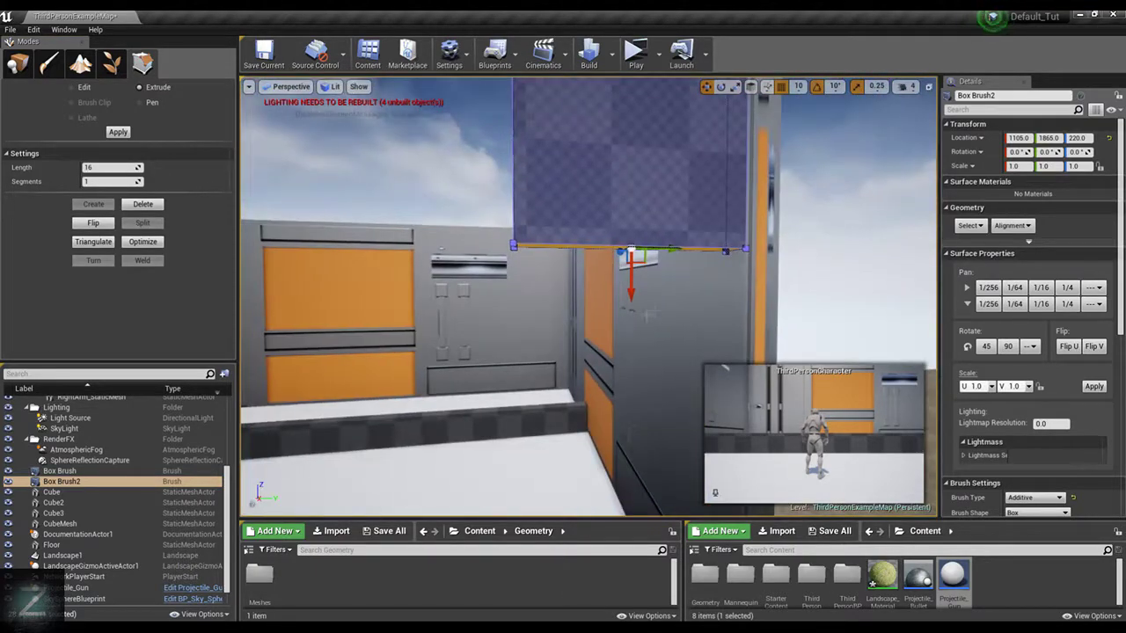
pyautogui.scroll(-5, 628, 306)
# Extrude the panel's bottom face further down toward the floor, and undo the extra extrusion made after it
pyautogui.moveTo(627, 306); pyautogui.dragTo(628, 475)
pyautogui.moveTo(661, 382); pyautogui.dragTo(669, 414, button='right')
pyautogui.moveTo(652, 329); pyautogui.dragTo(704, 328, button='right')
pyautogui.moveTo(563, 343); pyautogui.dragTo(575, 381)
pyautogui.moveTo(575, 382); pyautogui.dragTo(550, 387, button='right')
pyautogui.hotkey('ctrl', 'z')
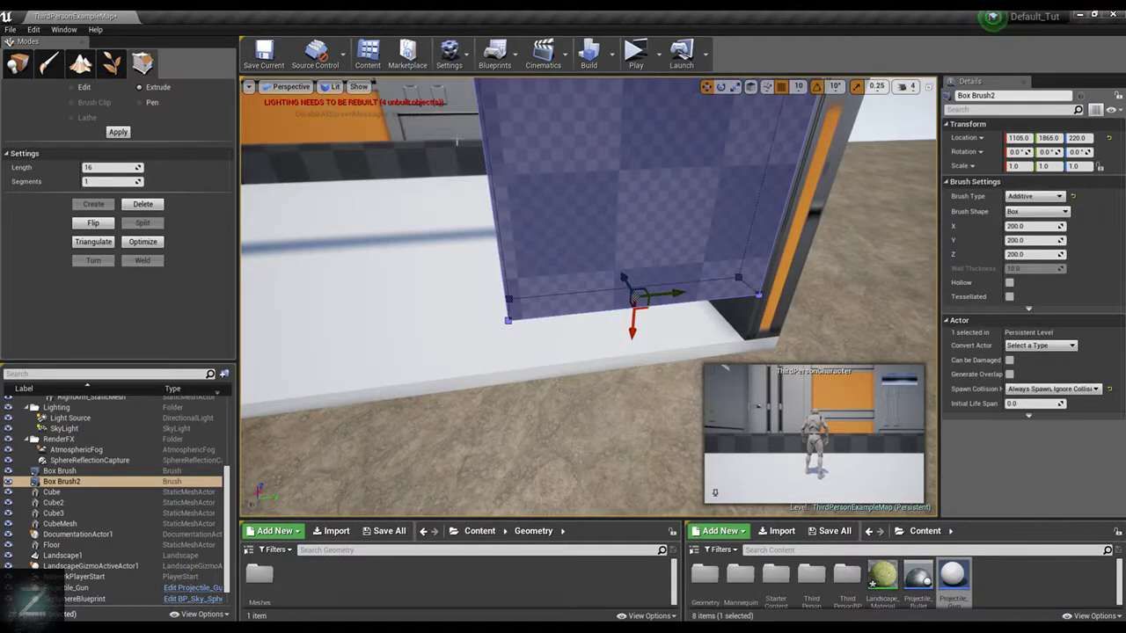
# In Edit mode, lower the panel's bottom face to the floor, then raise it along Z to leave a gap beneath the panel
pyautogui.click(102, 87)
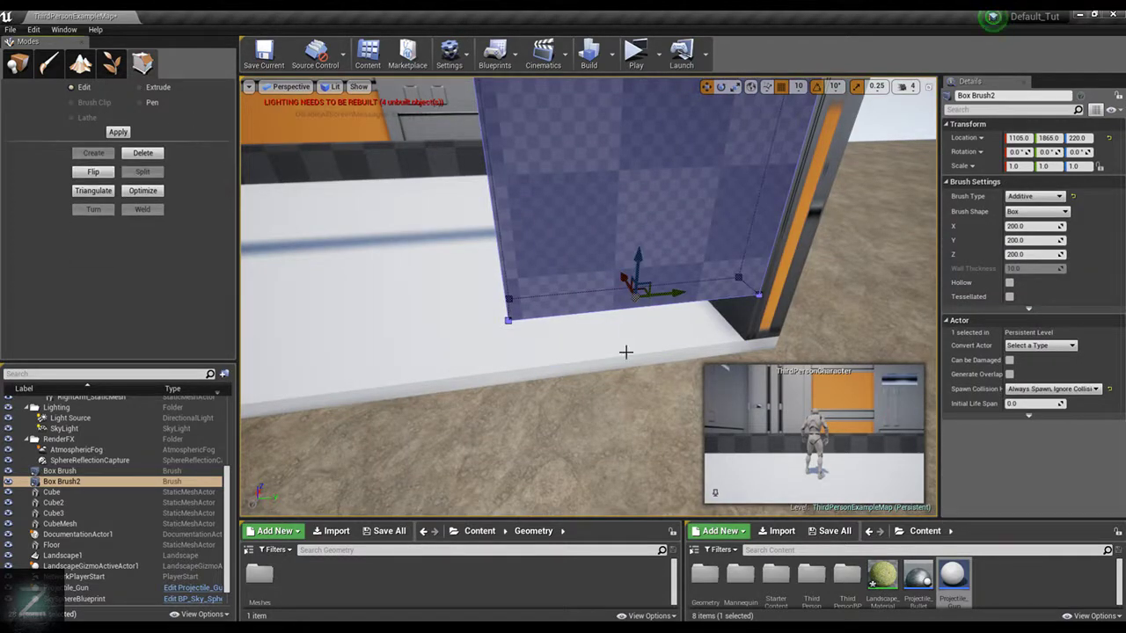
pyautogui.moveTo(639, 250); pyautogui.dragTo(643, 304)
pyautogui.moveTo(643, 303)
pyautogui.mouseDown(button='right')
pyautogui.moveTo(620, 238)
pyautogui.moveTo(821, 224)
pyautogui.mouseUp(button='right')
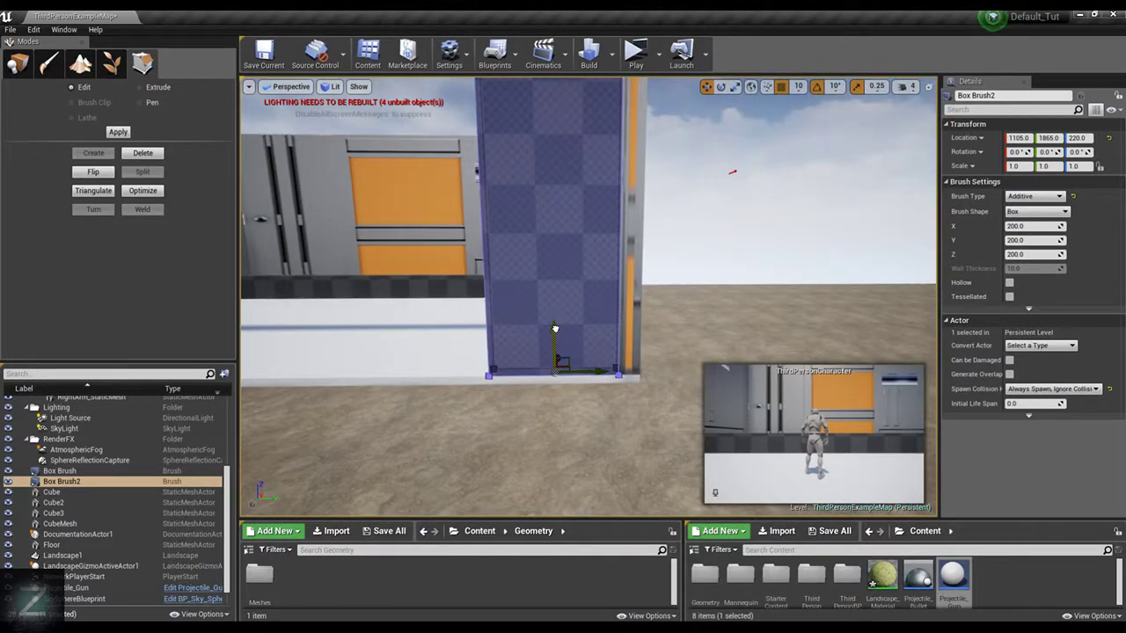
pyautogui.moveTo(555, 328); pyautogui.dragTo(553, 146)
pyautogui.moveTo(692, 179); pyautogui.dragTo(607, 180, button='right')
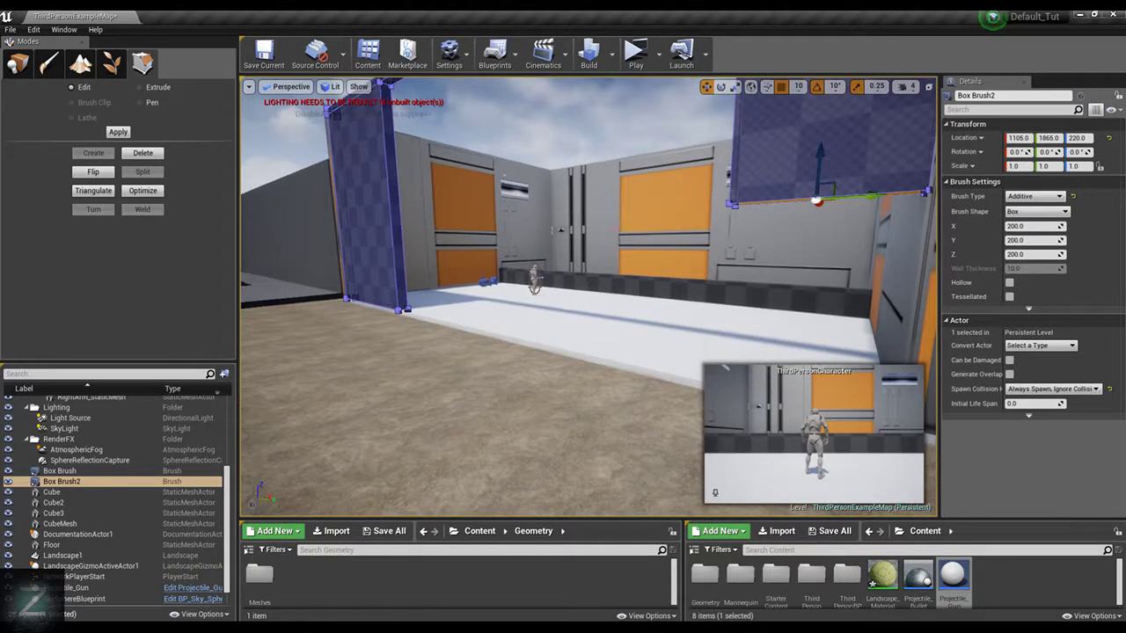
# Rotate ThirdPersonCharacter to 150° about Z and move it along the floor to just behind the hanging panel
pyautogui.click(536, 276)
pyautogui.press('e')
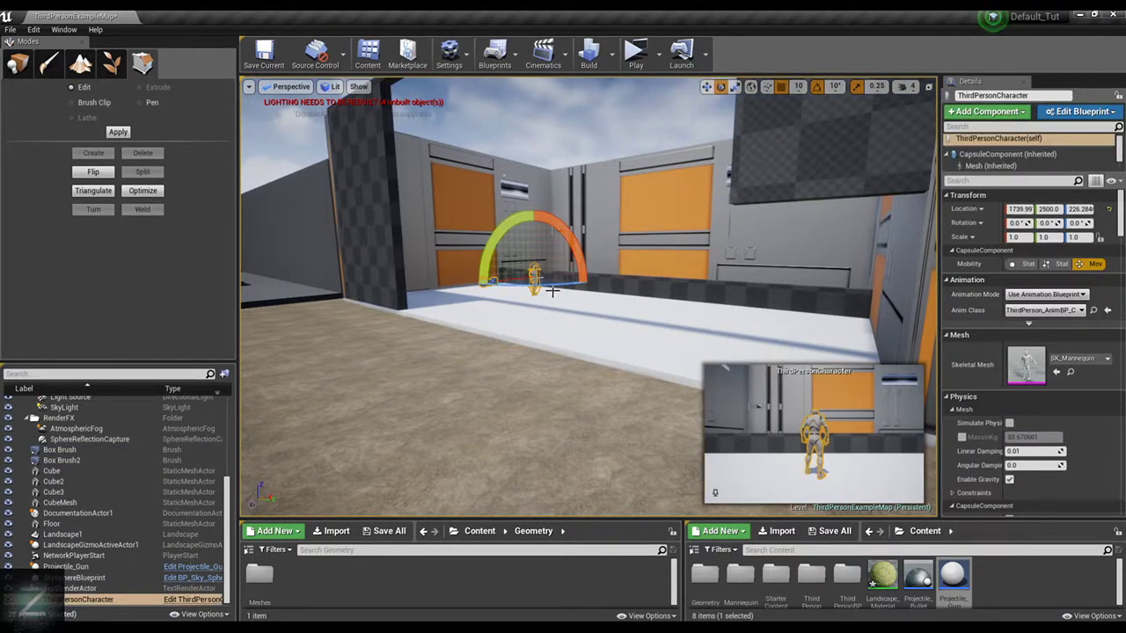
pyautogui.moveTo(567, 287); pyautogui.dragTo(651, 288)
pyautogui.press('w')
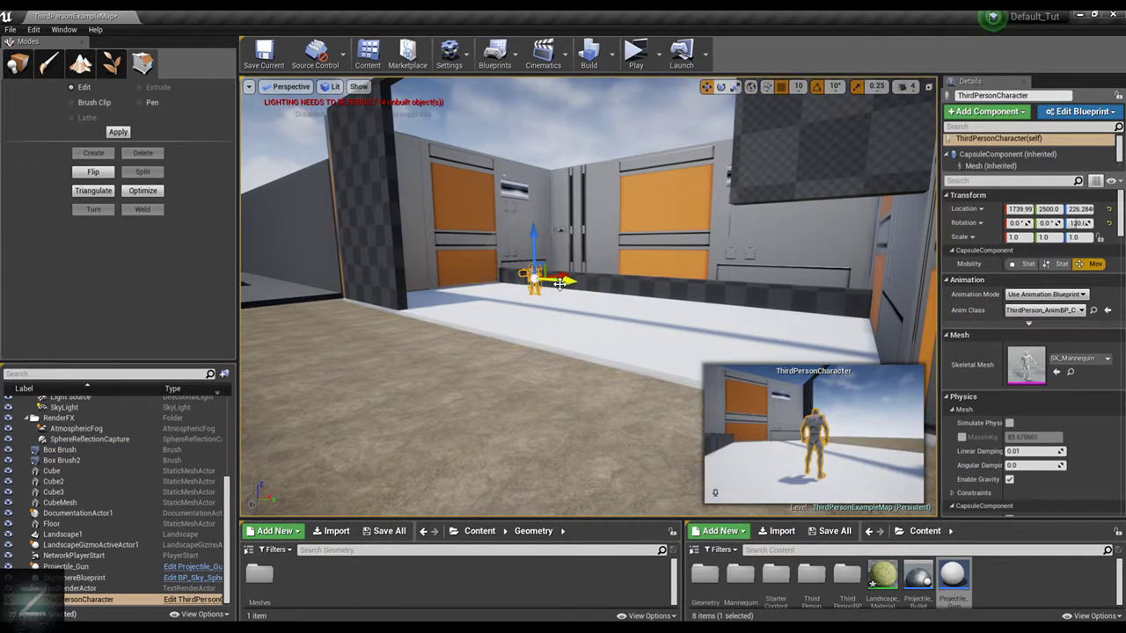
pyautogui.moveTo(563, 285); pyautogui.dragTo(769, 296)
pyautogui.press('e')
pyautogui.press('w')
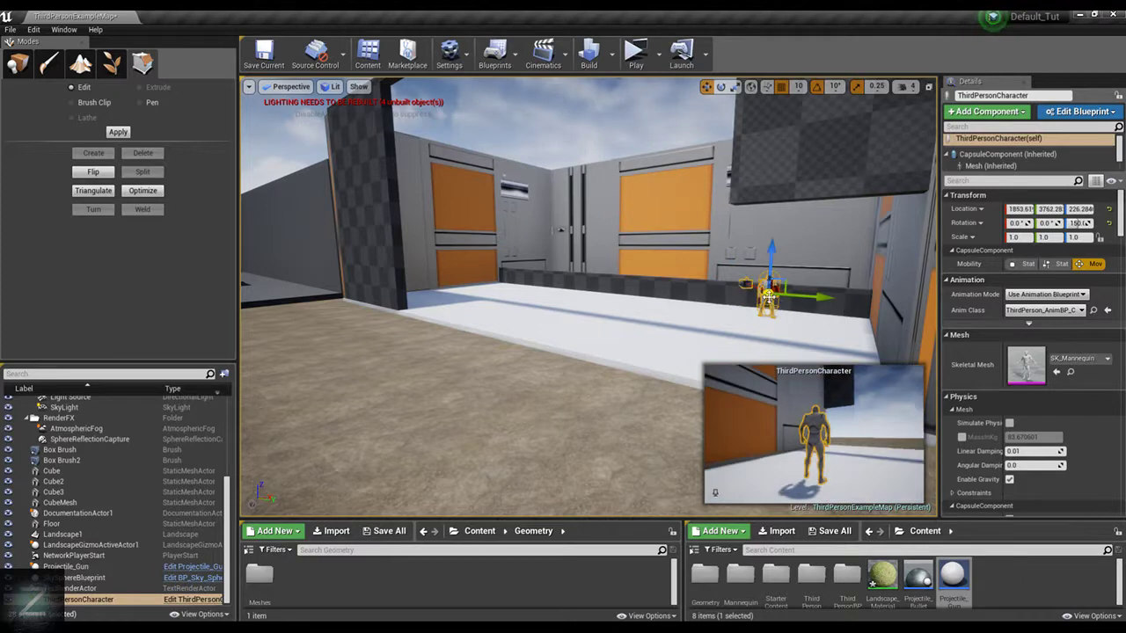
# Play the level in the standalone preview, run the character toward the hanging panel, and stop the preview
pyautogui.moveTo(563, 290); pyautogui.dragTo(527, 291, button='right')
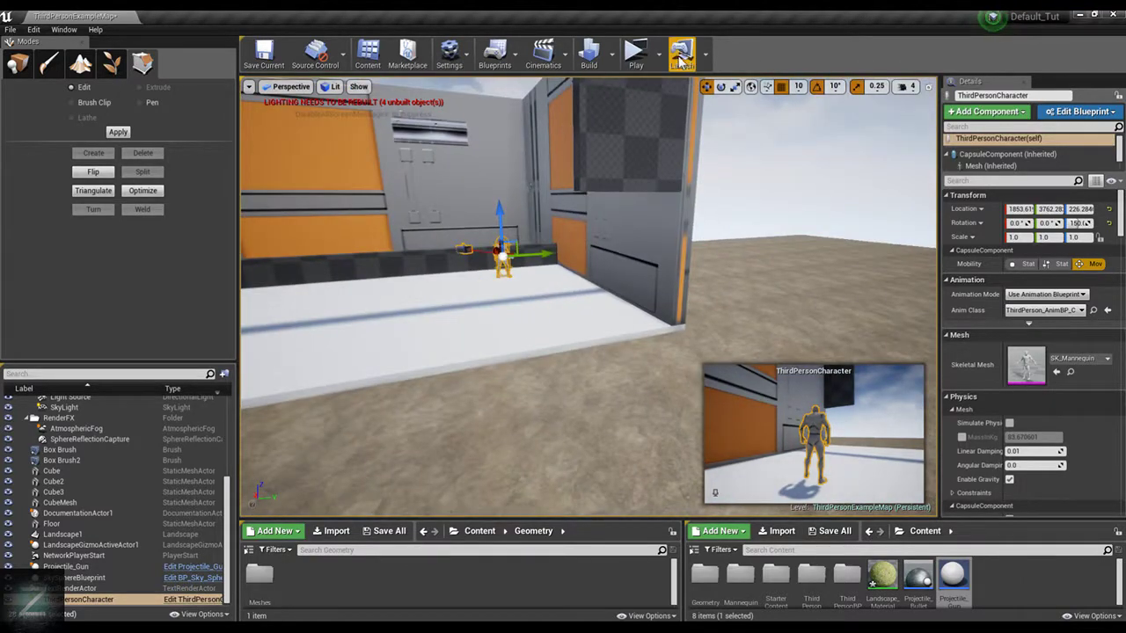
pyautogui.click(635, 53)
pyautogui.press('w')
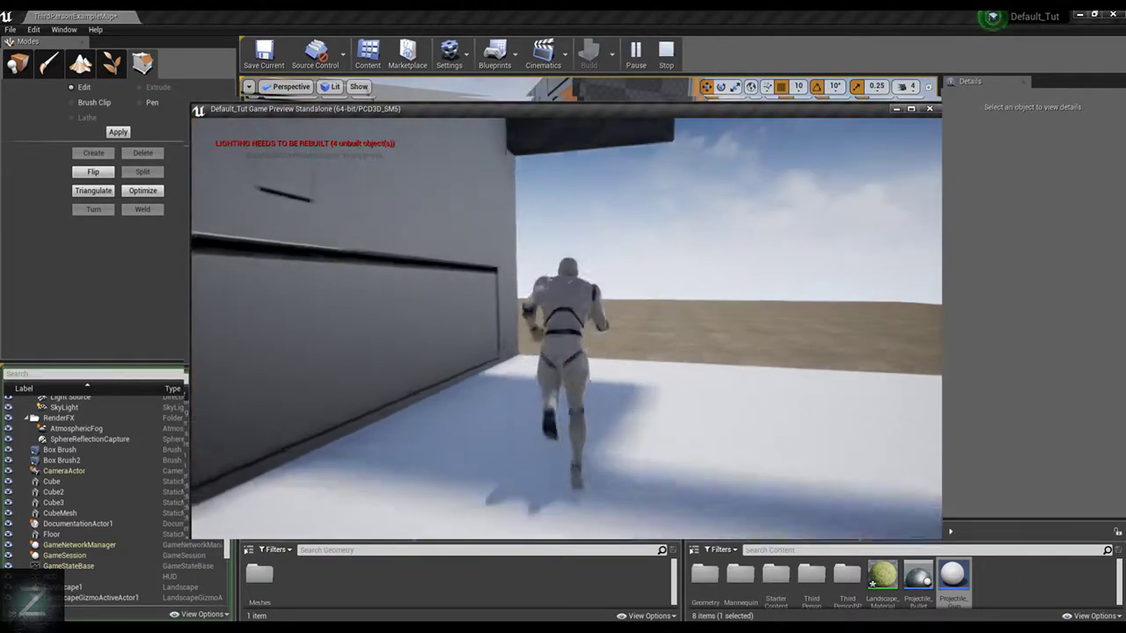
pyautogui.press('Escape')
# Try shifting the side face of the hanging panel's lower section along Y in Edit mode
pyautogui.moveTo(647, 231)
pyautogui.mouseDown(button='right')
pyautogui.moveTo(607, 231)
pyautogui.moveTo(607, 193)
pyautogui.moveTo(633, 211)
pyautogui.moveTo(572, 215)
pyautogui.moveTo(602, 229)
pyautogui.mouseUp(button='right')
pyautogui.click(747, 191)
pyautogui.press('f')
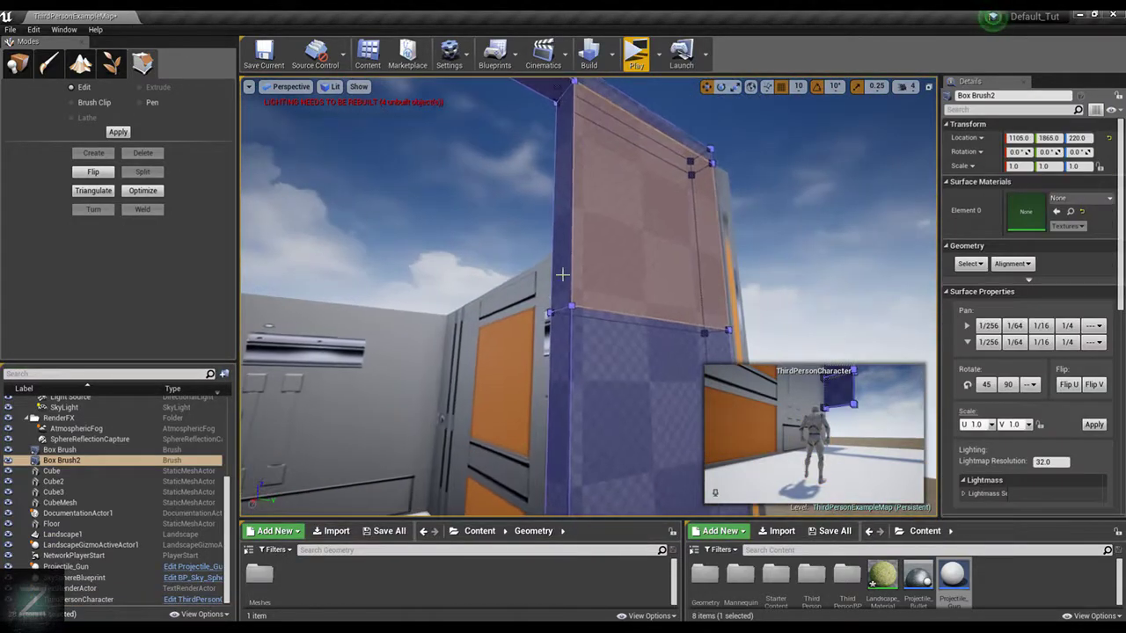
pyautogui.click(562, 394)
pyautogui.moveTo(561, 394); pyautogui.dragTo(423, 185, button='right')
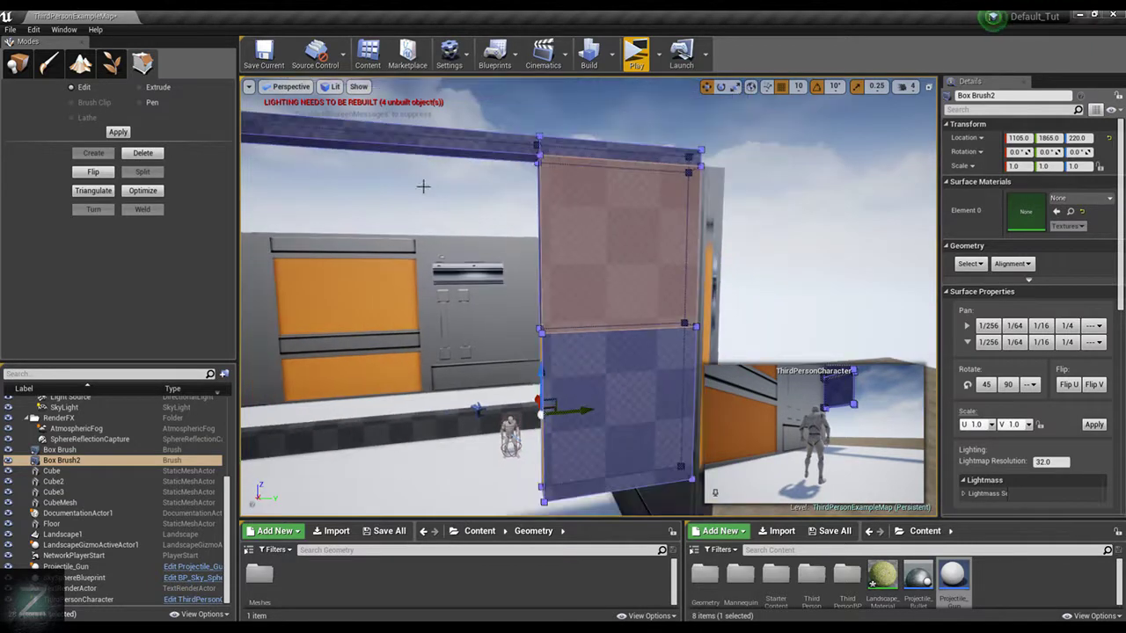
pyautogui.scroll(-3, 603, 368)
pyautogui.moveTo(602, 368); pyautogui.dragTo(591, 368, button='right')
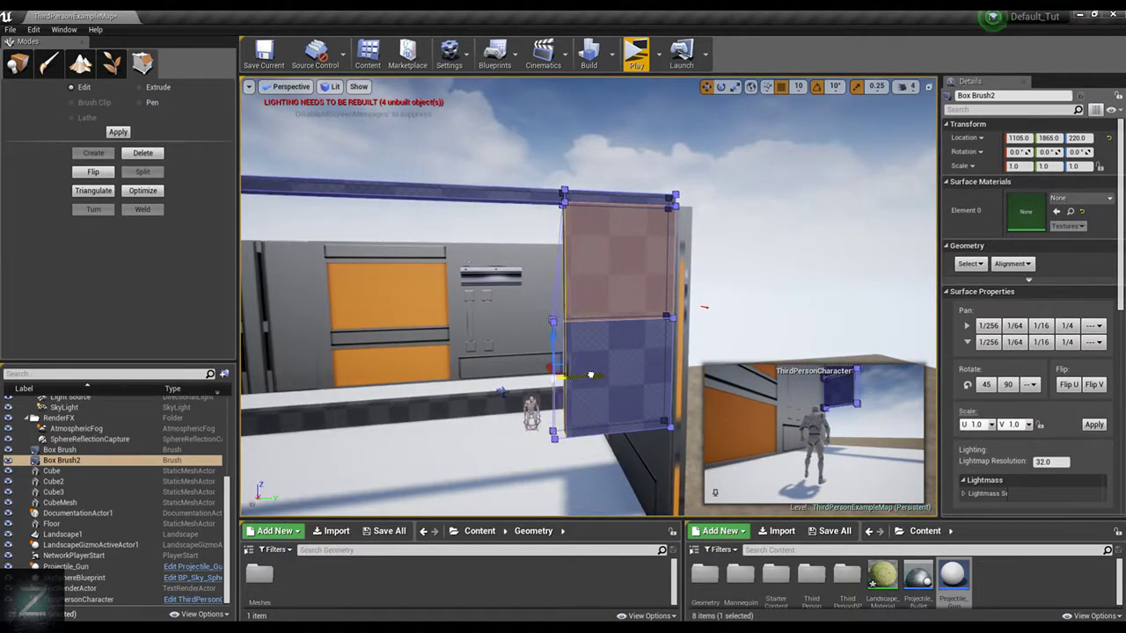
# Try extruding the side face of the panel's upper section toward the opening, and undo the extrusion
pyautogui.moveTo(543, 207); pyautogui.dragTo(651, 207, button='right')
pyautogui.press('a')
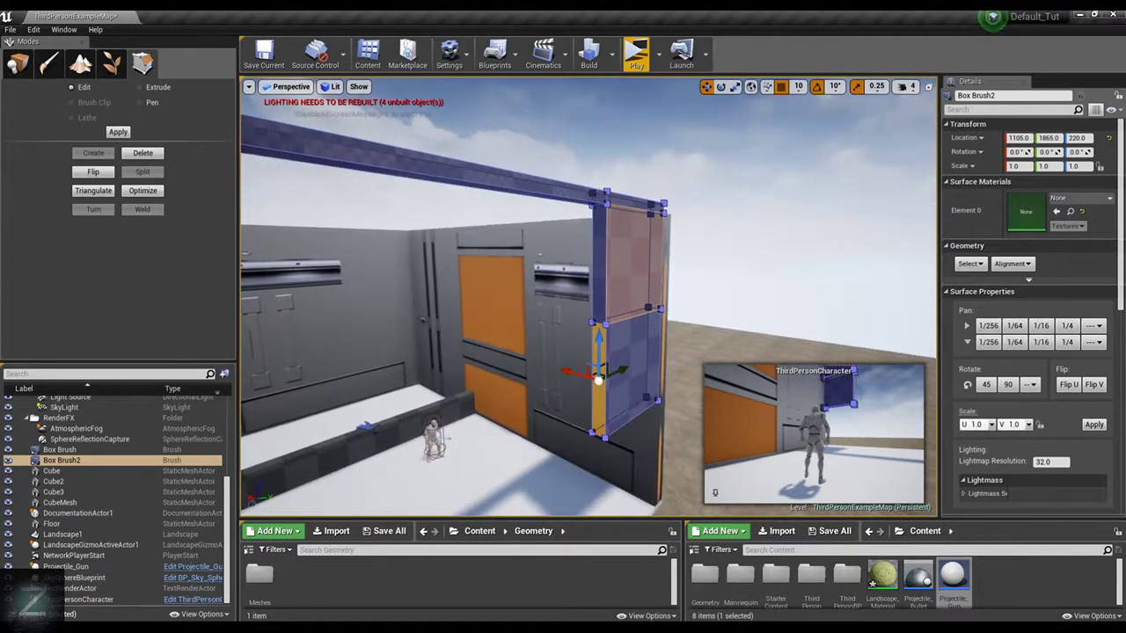
pyautogui.click(599, 275)
pyautogui.click(597, 376)
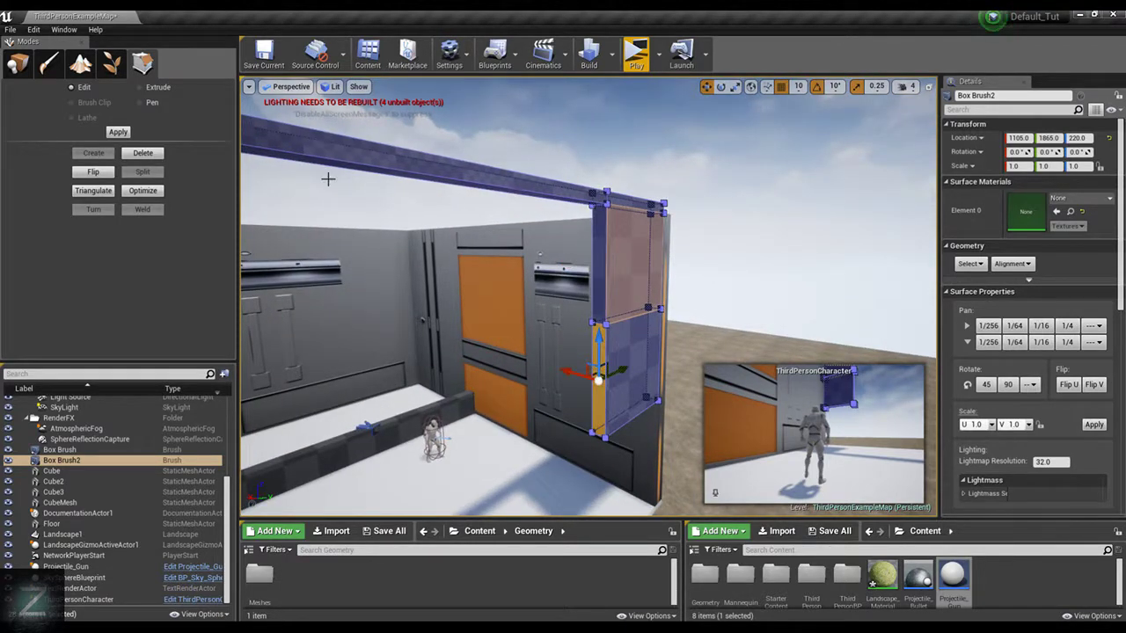
pyautogui.click(599, 246)
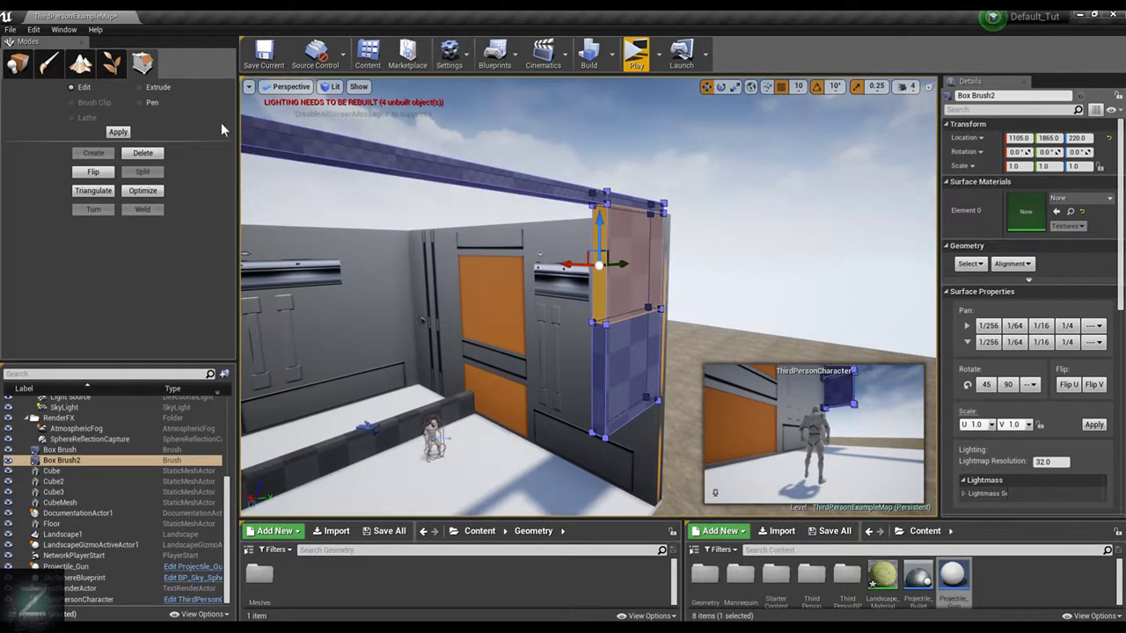
pyautogui.click(154, 88)
pyautogui.click(598, 378)
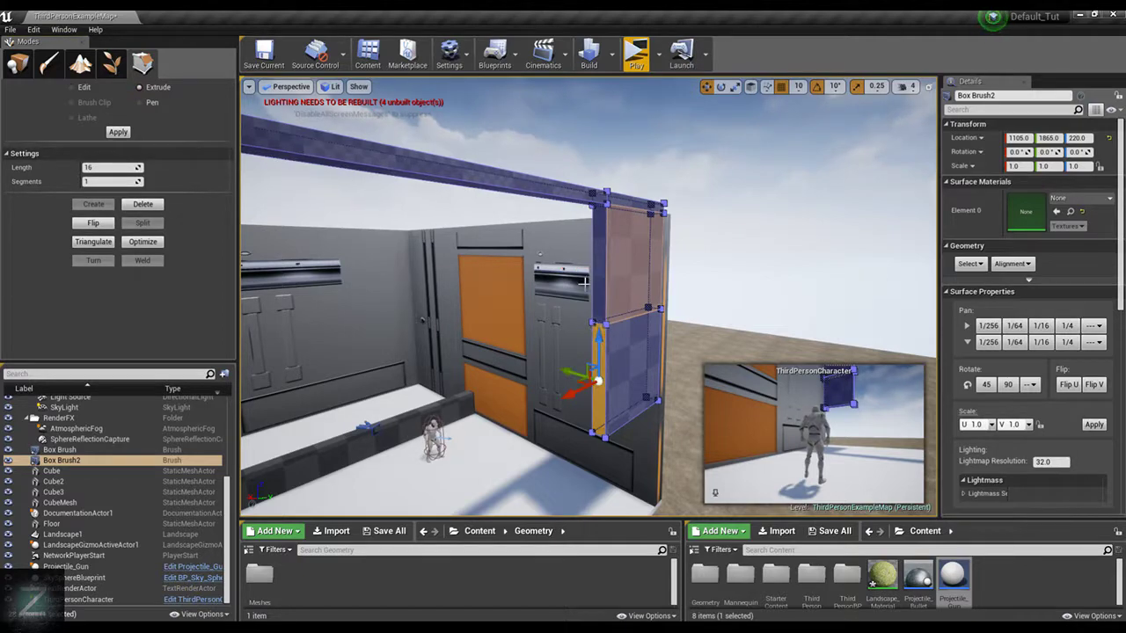
pyautogui.click(601, 257)
pyautogui.moveTo(713, 243)
pyautogui.mouseDown(button='right')
pyautogui.moveTo(492, 246)
pyautogui.moveTo(616, 225)
pyautogui.moveTo(636, 204)
pyautogui.mouseUp(button='right')
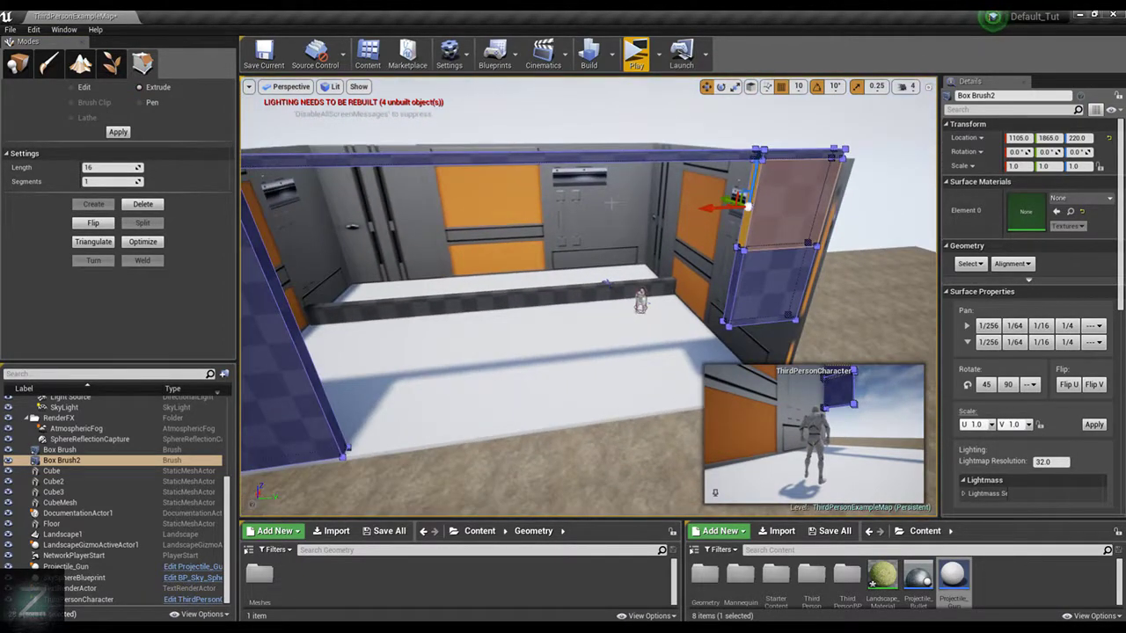
pyautogui.moveTo(710, 212); pyautogui.dragTo(438, 228)
pyautogui.hotkey('ctrl', 'z')
pyautogui.hotkey('ctrl', 'z')
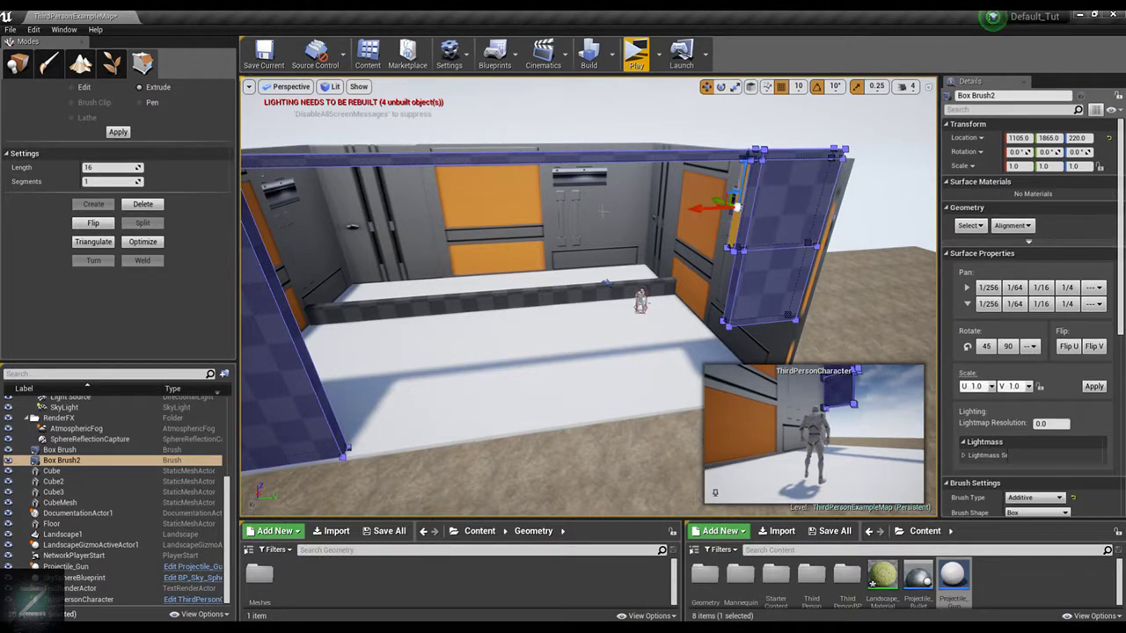
# Retry the sideways extrusion of the panel's upper section, undo it, and check the editor's snapping settings
pyautogui.moveTo(291, 238); pyautogui.dragTo(358, 219, button='right')
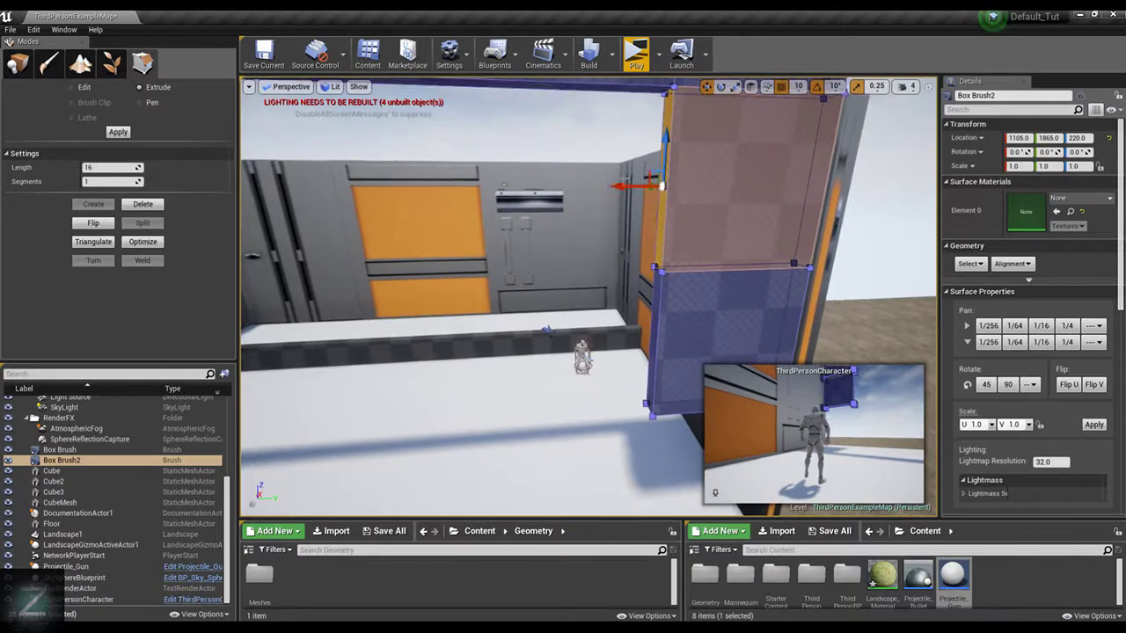
pyautogui.moveTo(623, 187); pyautogui.dragTo(405, 207)
pyautogui.hotkey('ctrl', 'z')
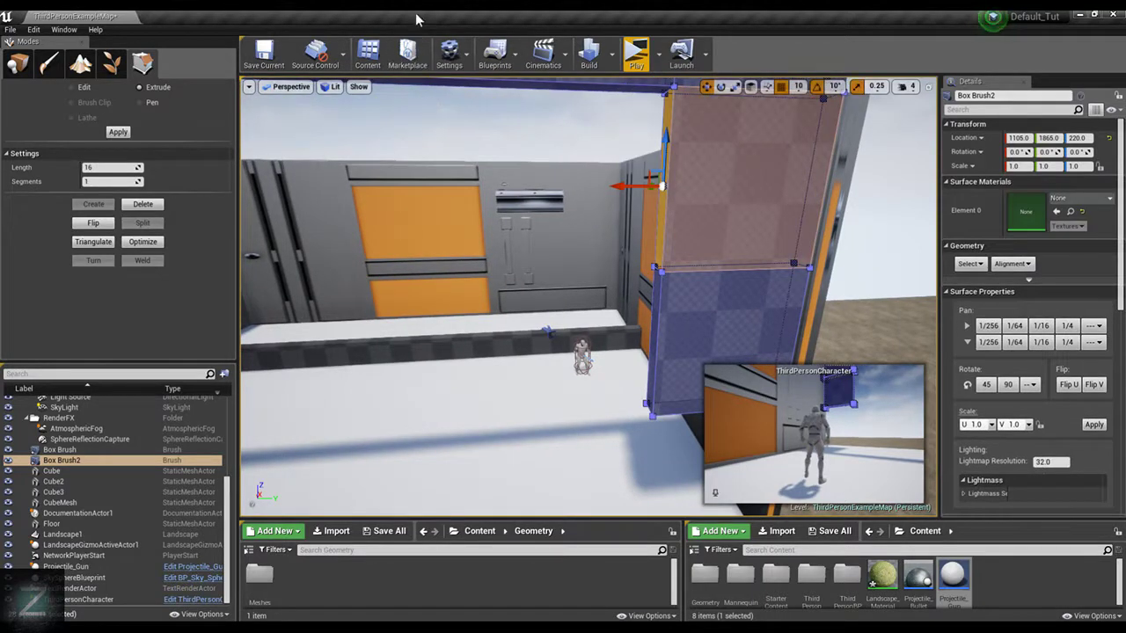
pyautogui.click(449, 53)
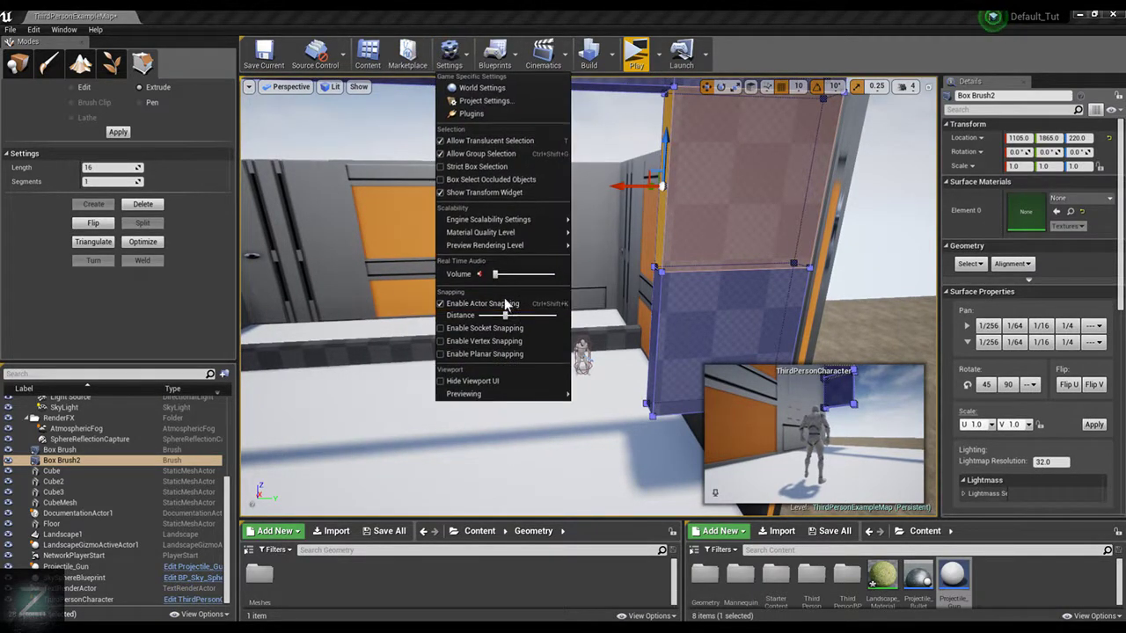
pyautogui.click(656, 180)
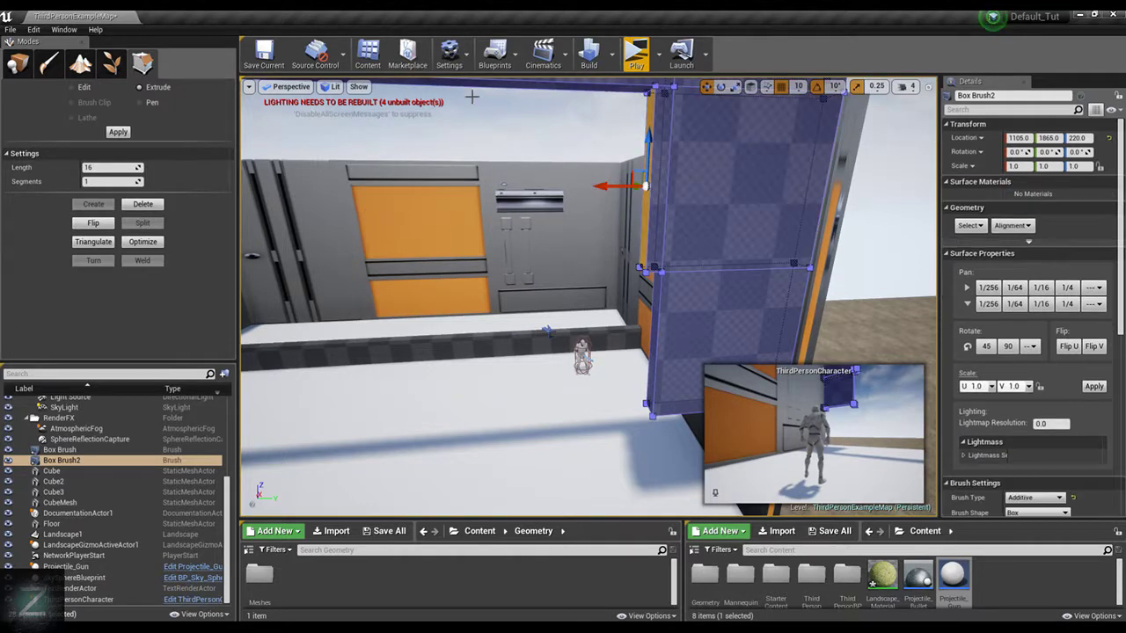
pyautogui.click(461, 61)
pyautogui.click(464, 66)
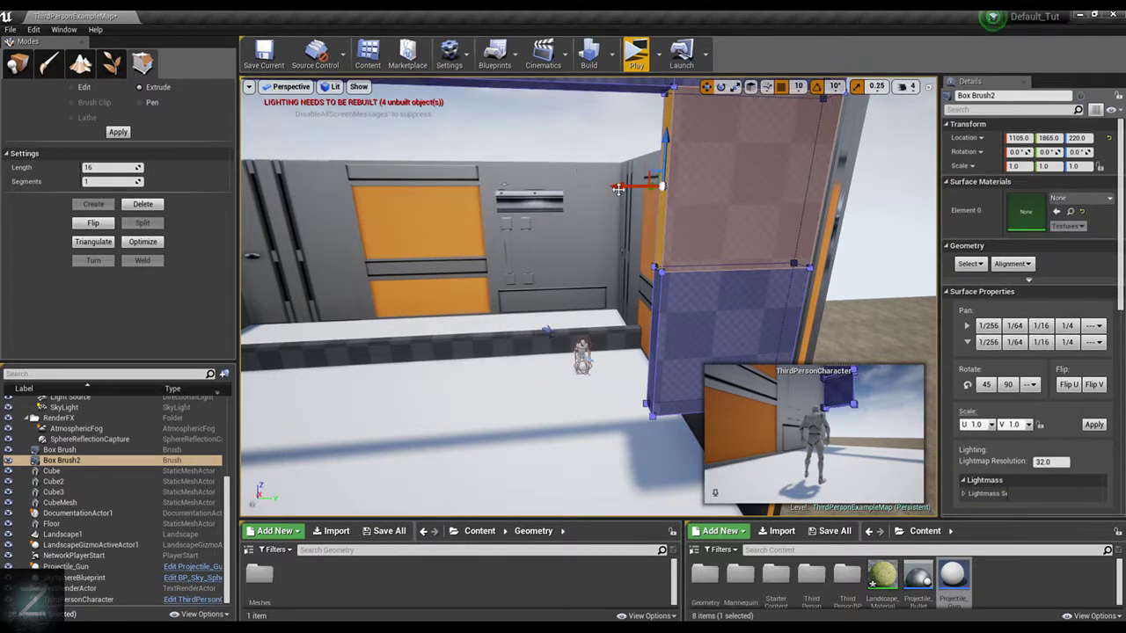
# Try extruding the upper side face with the Extrude length set to 500, and undo the extrusion
pyautogui.moveTo(617, 193); pyautogui.dragTo(405, 212)
pyautogui.hotkey('ctrl', 'z')
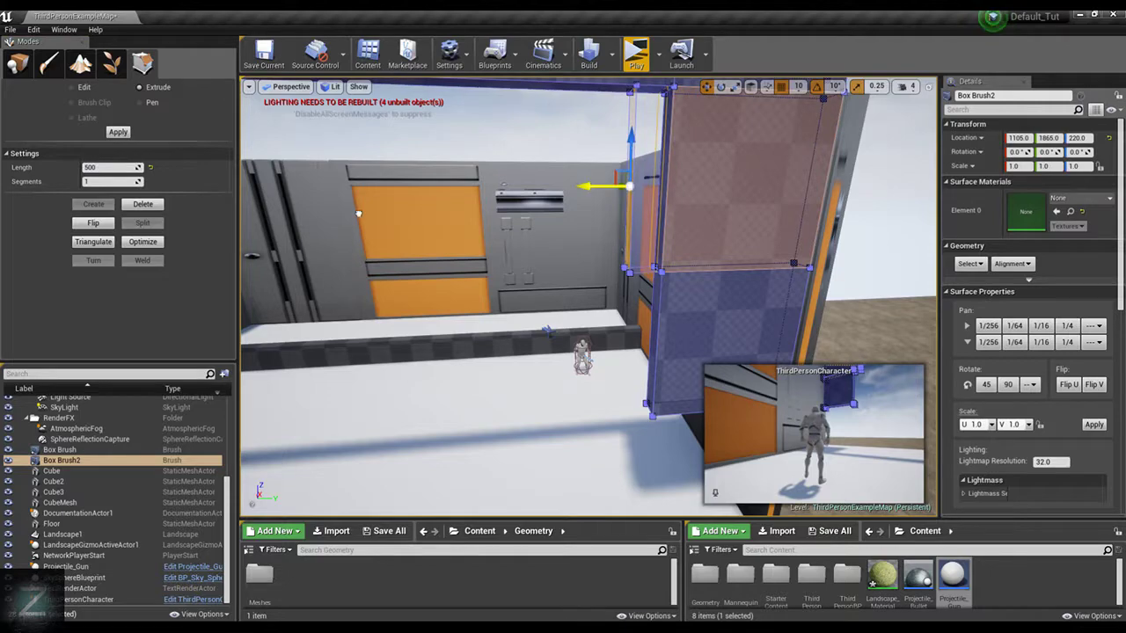
pyautogui.moveTo(358, 214); pyautogui.dragTo(359, 214)
pyautogui.click(678, 153)
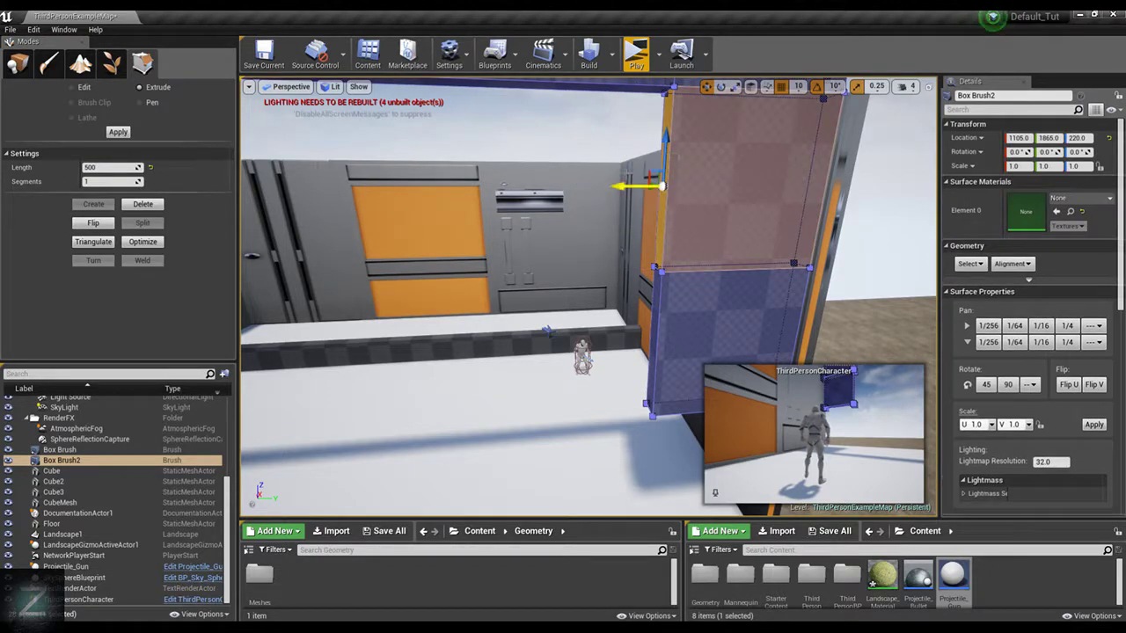
# Extrude the underside of the beam above the opening downward, inspect it from both ends, and undo the extrusion
pyautogui.moveTo(590, 191); pyautogui.dragTo(583, 132, button='right')
pyautogui.click(616, 262)
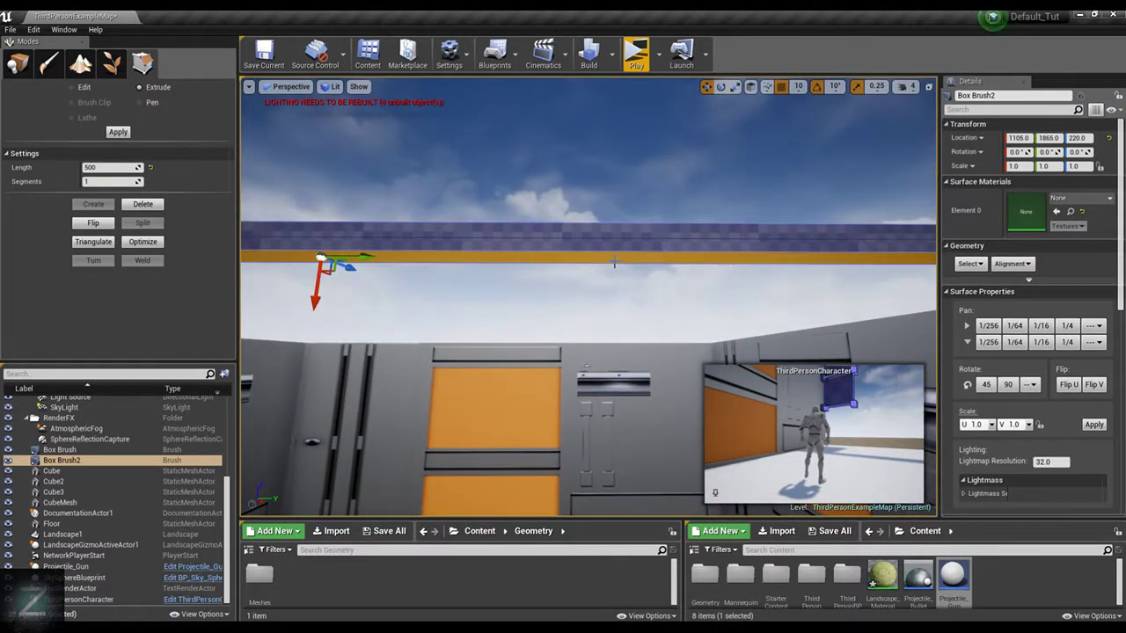
pyautogui.moveTo(615, 262); pyautogui.dragTo(588, 317, button='right')
pyautogui.moveTo(522, 234); pyautogui.dragTo(533, 373)
pyautogui.moveTo(562, 482); pyautogui.dragTo(572, 446)
pyautogui.moveTo(666, 364)
pyautogui.mouseDown(button='right')
pyautogui.moveTo(721, 348)
pyautogui.moveTo(791, 352)
pyautogui.mouseUp(button='right')
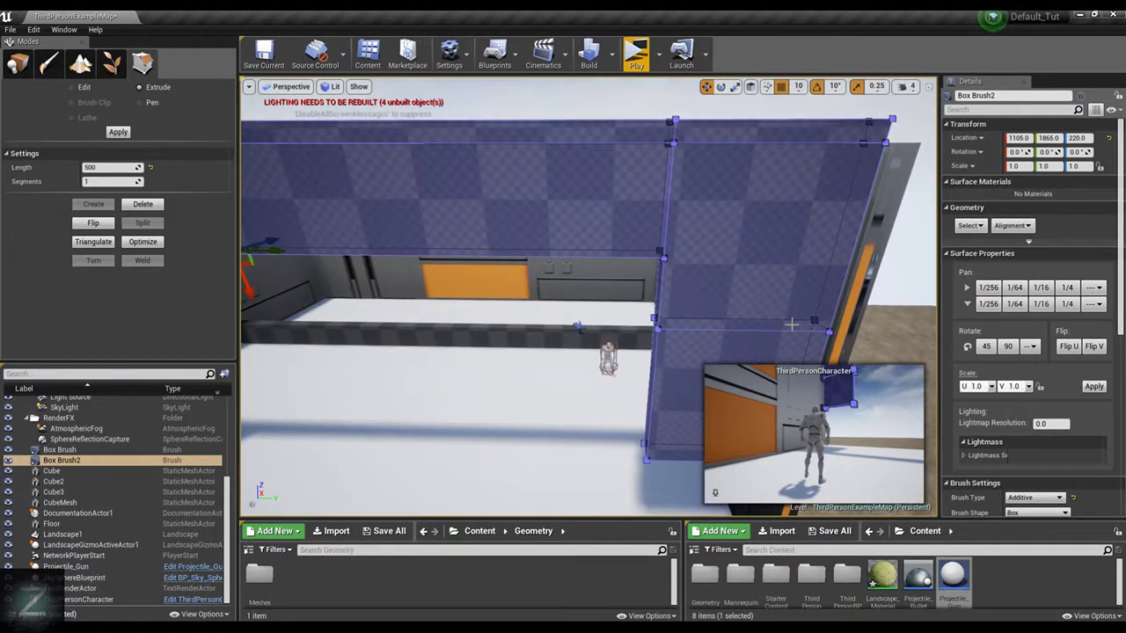
pyautogui.moveTo(855, 289); pyautogui.dragTo(756, 292, button='right')
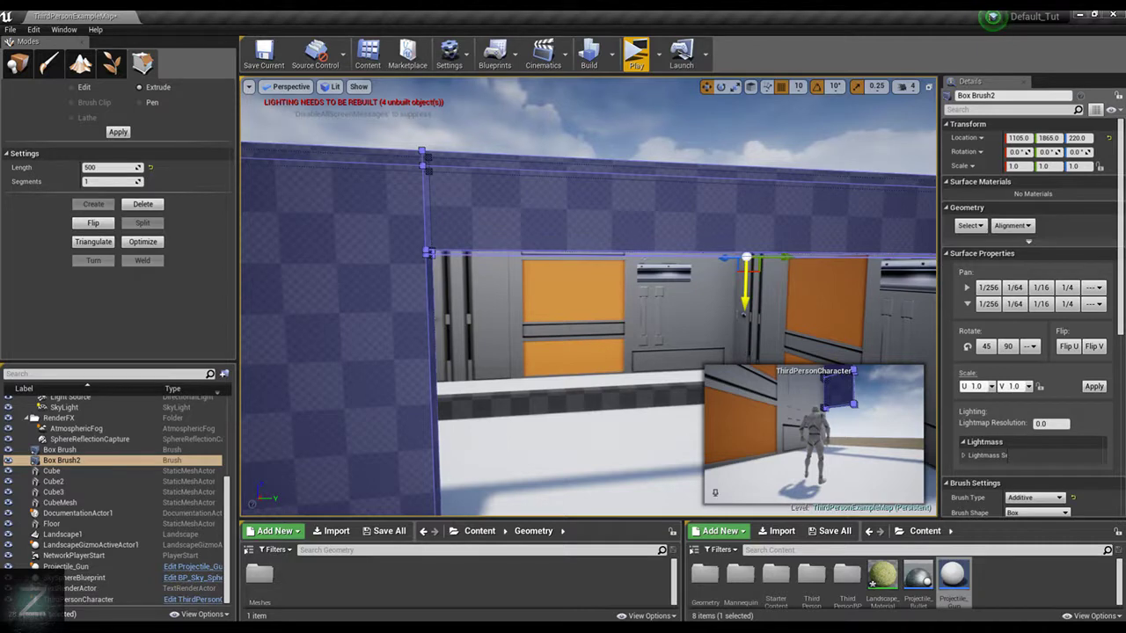
pyautogui.hotkey('ctrl', 'z')
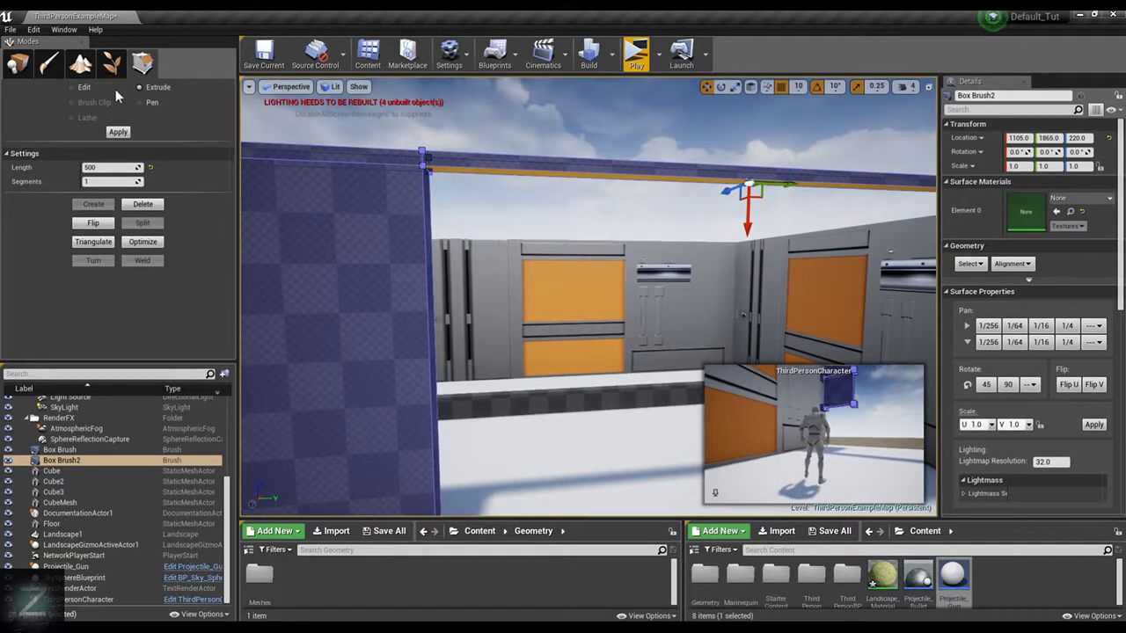
# In Edit mode, lower the beam's underside face along Z to about half the wall's height
pyautogui.click(84, 87)
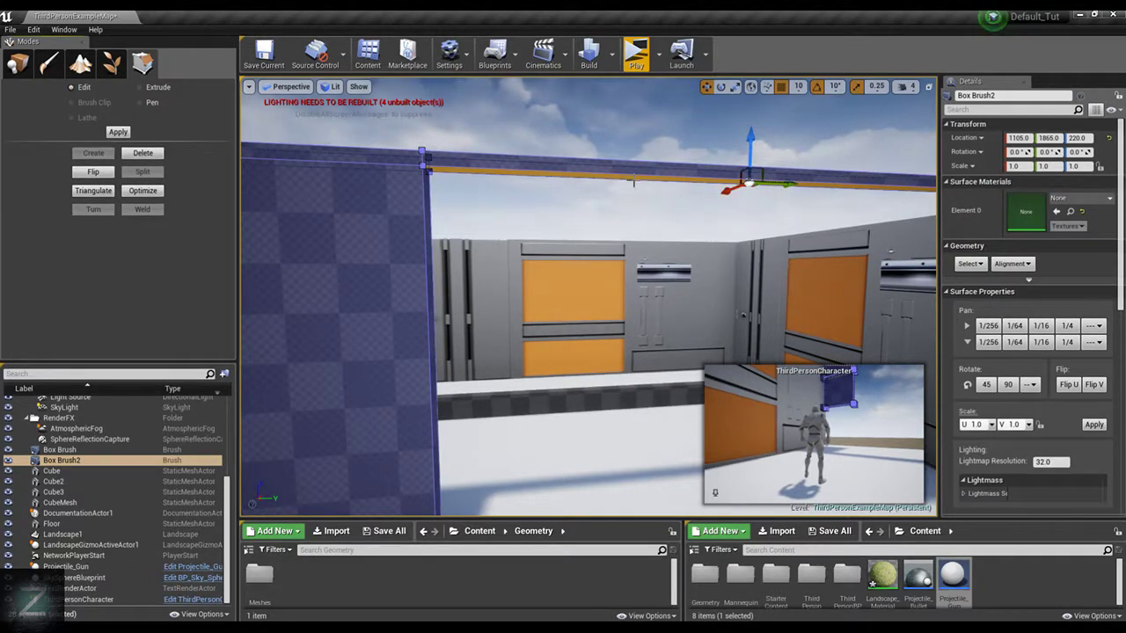
pyautogui.moveTo(746, 130)
pyautogui.mouseDown()
pyautogui.moveTo(752, 264)
pyautogui.moveTo(763, 275)
pyautogui.mouseUp()
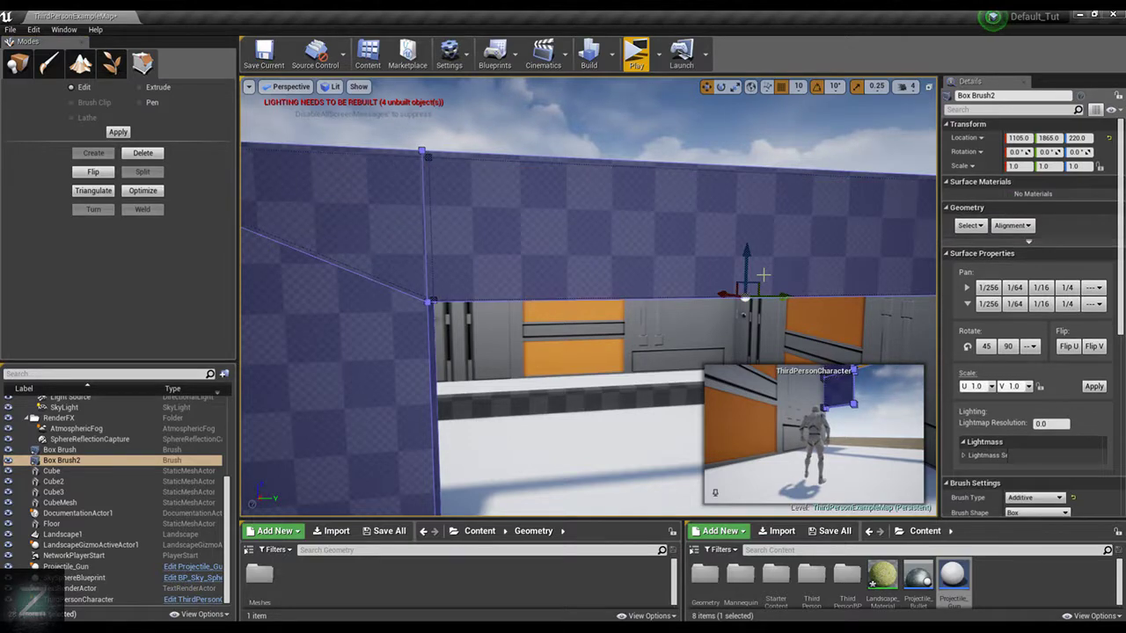
pyautogui.moveTo(696, 255)
pyautogui.mouseDown(button='right')
pyautogui.moveTo(660, 277)
pyautogui.moveTo(774, 264)
pyautogui.moveTo(686, 269)
pyautogui.mouseUp(button='right')
pyautogui.moveTo(563, 264); pyautogui.dragTo(545, 254, button='right')
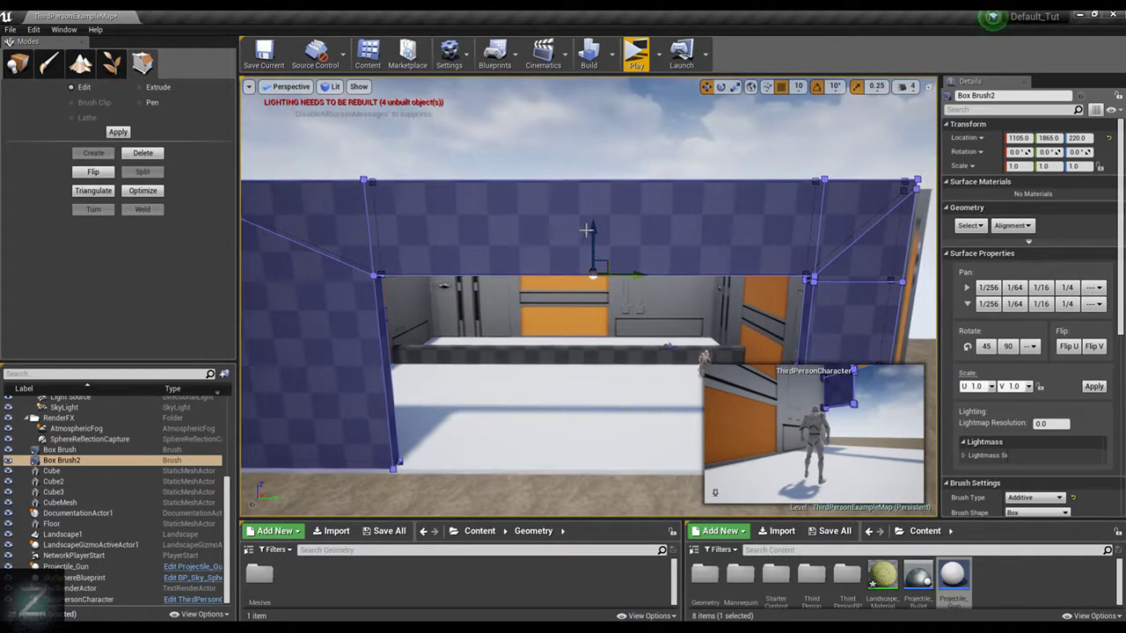
pyautogui.scroll(-2, 585, 231)
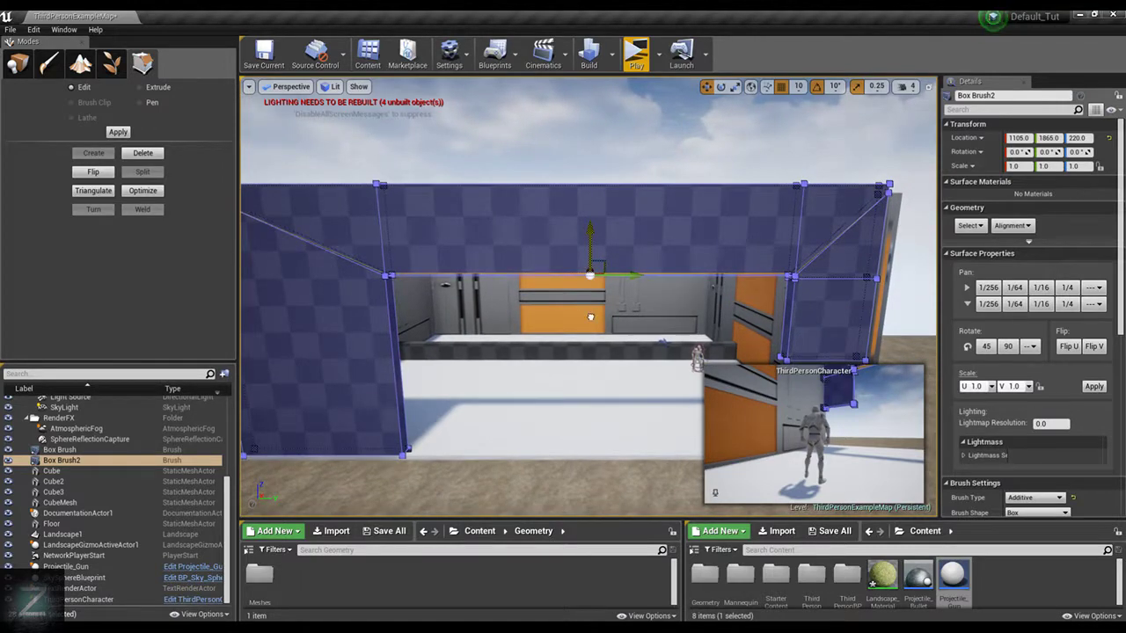
pyautogui.moveTo(591, 318); pyautogui.dragTo(602, 261)
pyautogui.moveTo(623, 201); pyautogui.dragTo(472, 134, button='right')
# Try extruding the lowered underside further down, and undo both the extrusion and the lowering of the face
pyautogui.click(139, 88)
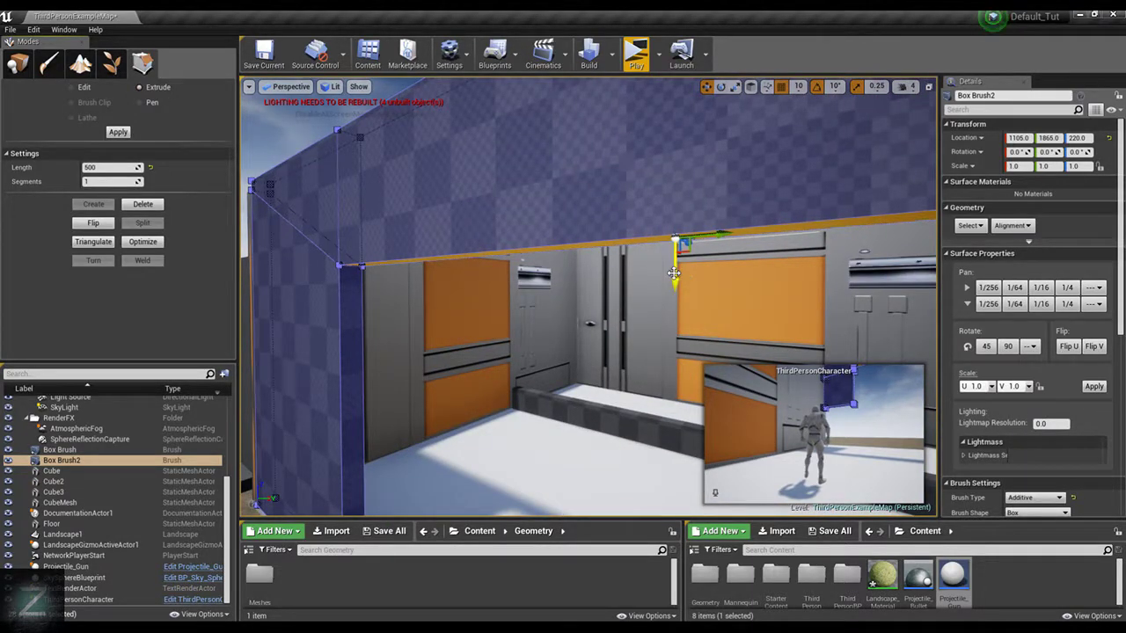
pyautogui.moveTo(675, 268); pyautogui.dragTo(679, 312)
pyautogui.hotkey('ctrl', 'z')
pyautogui.hotkey('ctrl', 'z')
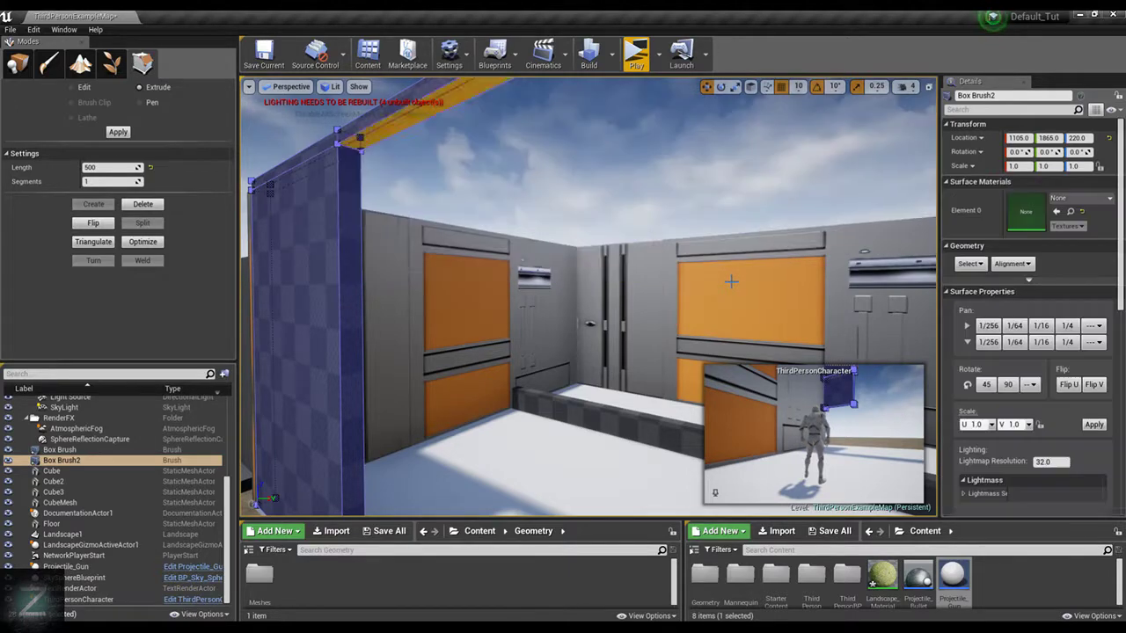
# Undo the character's repositioning and the hanging panel's extrusions, back to the plain beam across the opening
pyautogui.moveTo(633, 197); pyautogui.dragTo(661, 202, button='right')
pyautogui.hotkey('ctrl', 'z')
pyautogui.hotkey('ctrl', 'z')
pyautogui.hotkey('ctrl', 'z')
pyautogui.hotkey('ctrl', 'z')
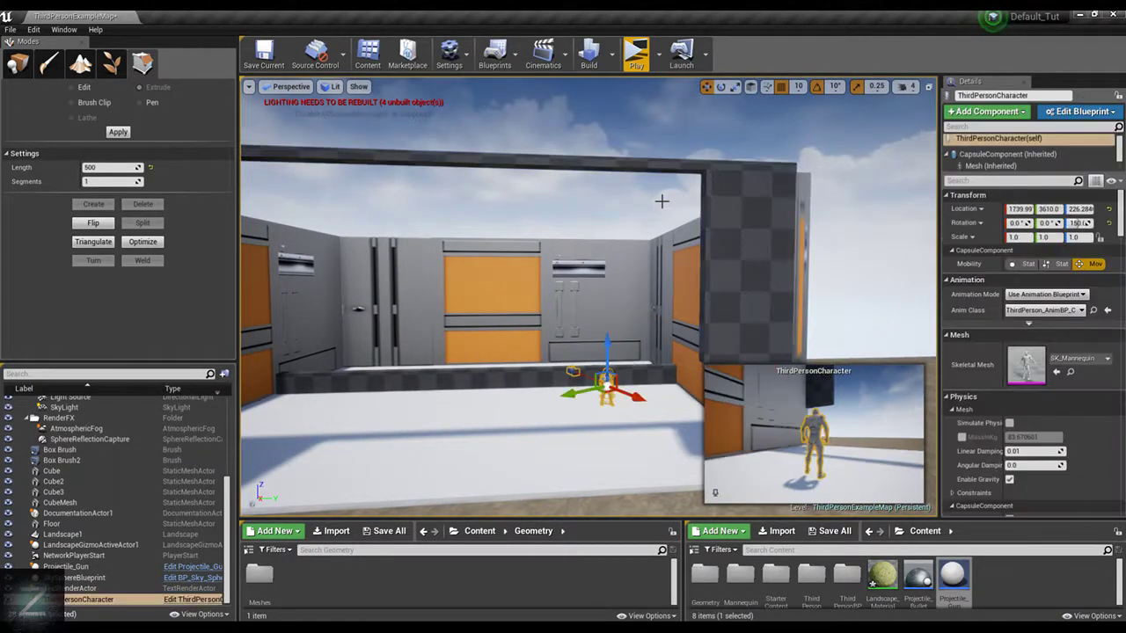
pyautogui.hotkey('ctrl', 'z')
pyautogui.hotkey('ctrl', 'z')
pyautogui.hotkey('ctrl', 'z')
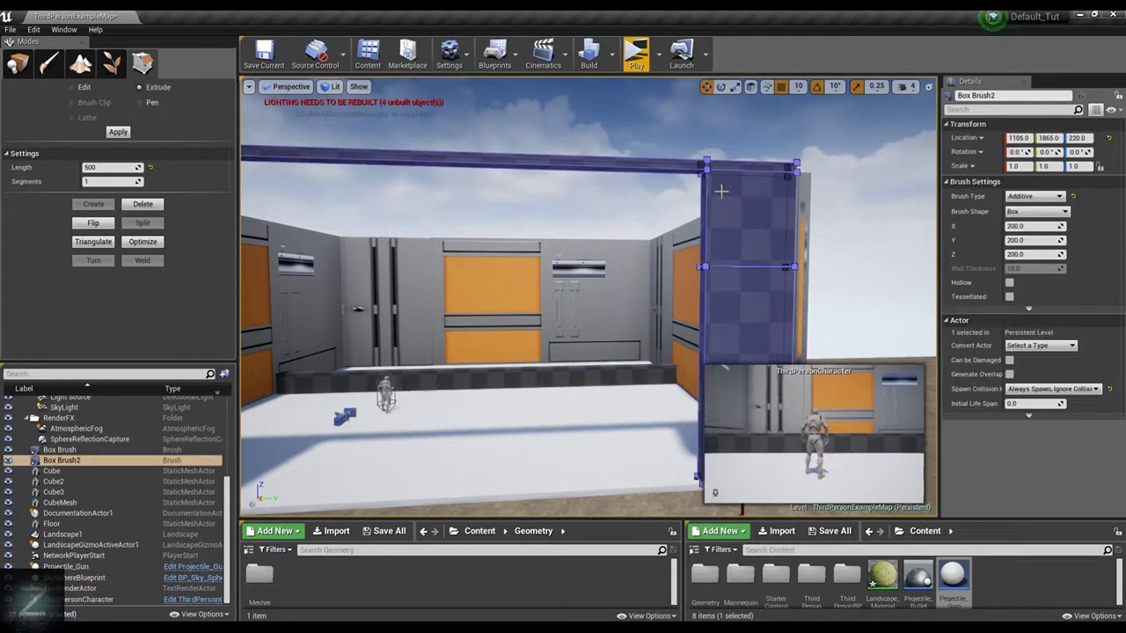
pyautogui.hotkey('ctrl', 'z')
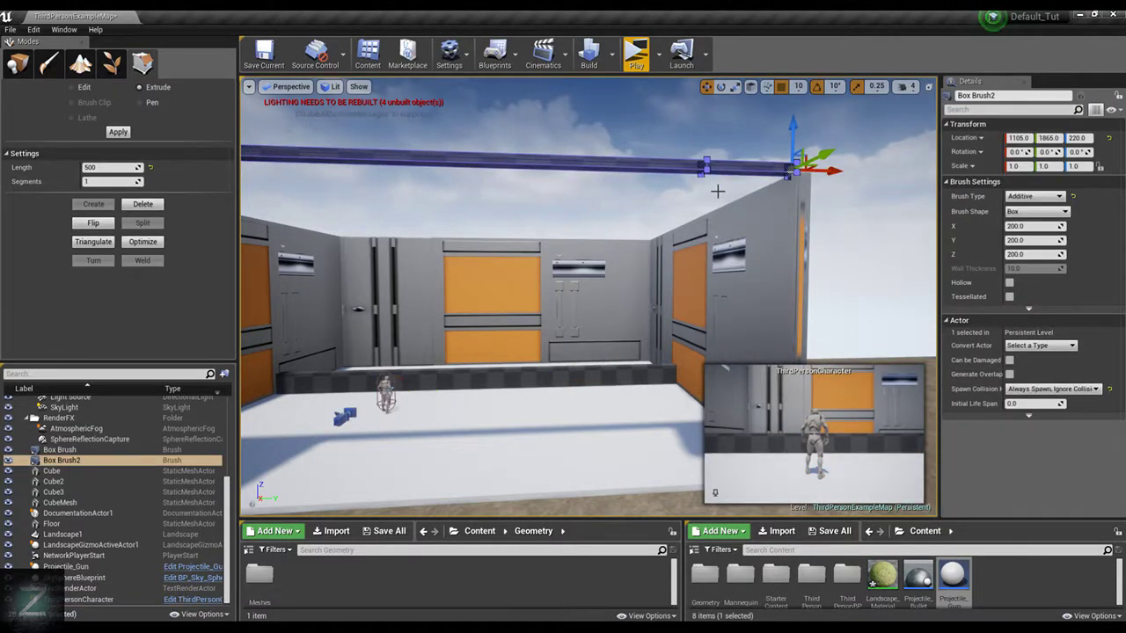
# Set the grid snap to 5 and nudge the beam's end face along X at the wall corner
pyautogui.press('d')
pyautogui.moveTo(589, 298); pyautogui.dragTo(655, 223, button='right')
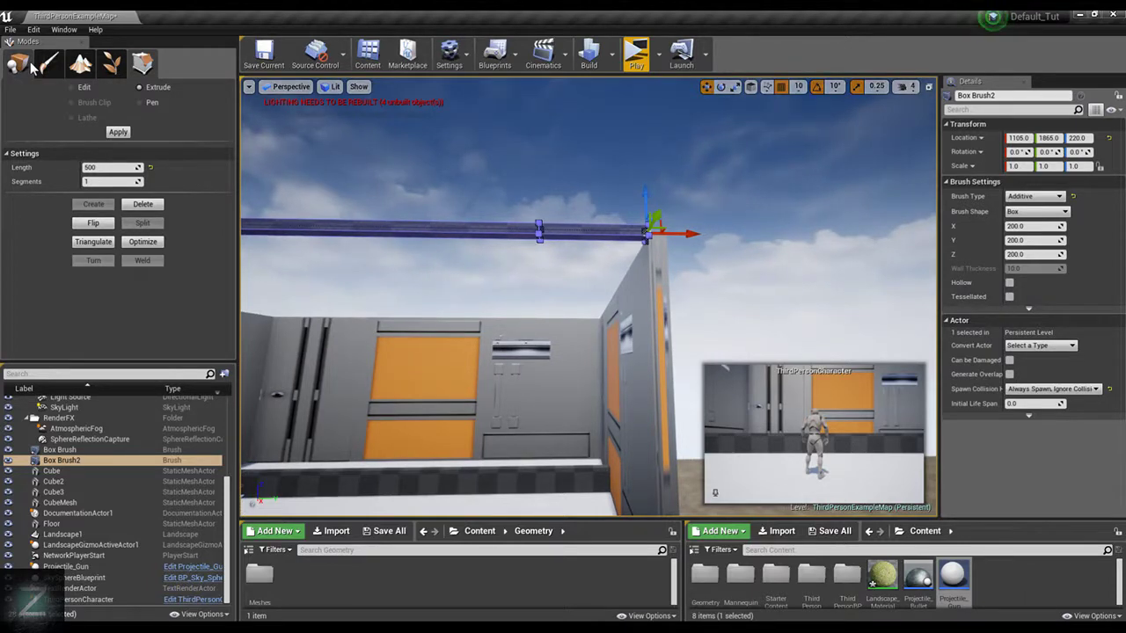
pyautogui.moveTo(682, 194); pyautogui.dragTo(675, 199, button='right')
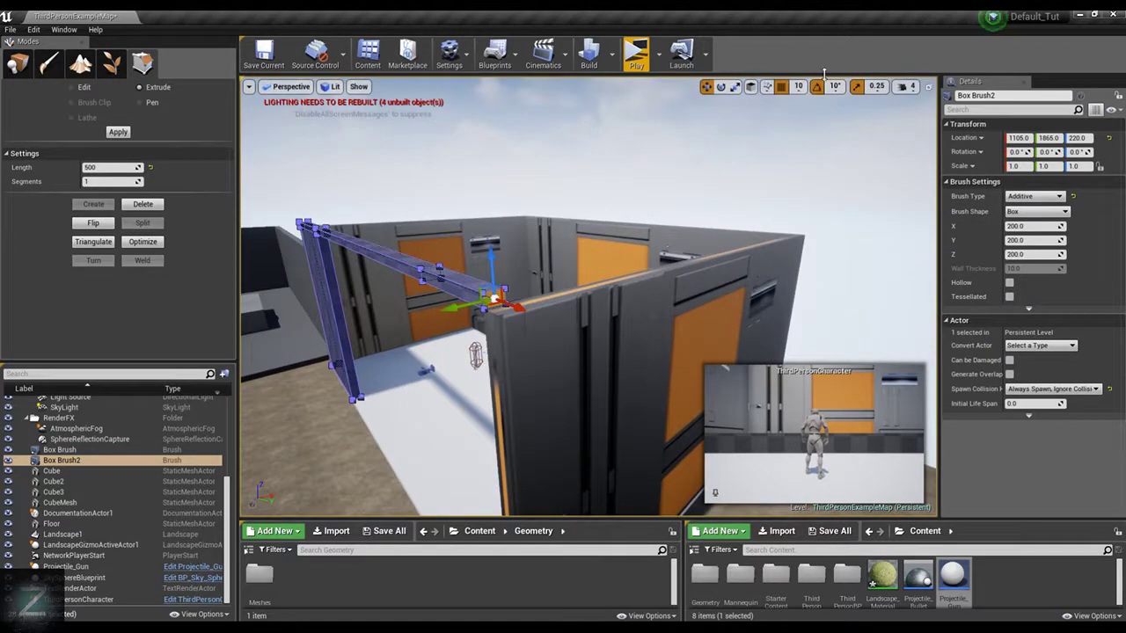
pyautogui.click(798, 87)
pyautogui.click(807, 124)
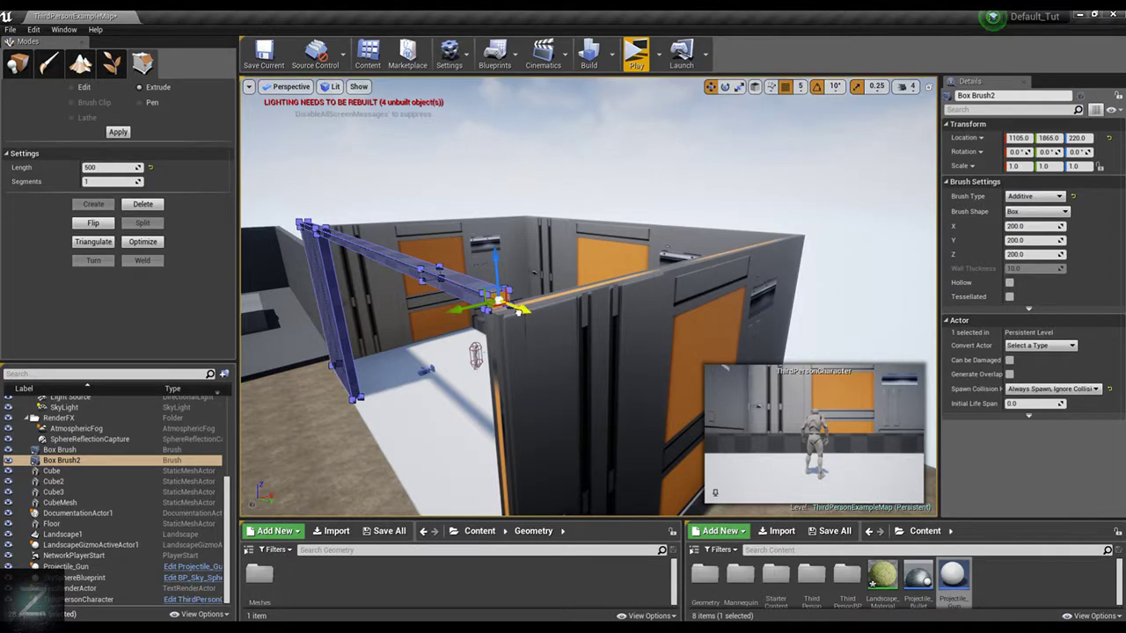
pyautogui.press('f')
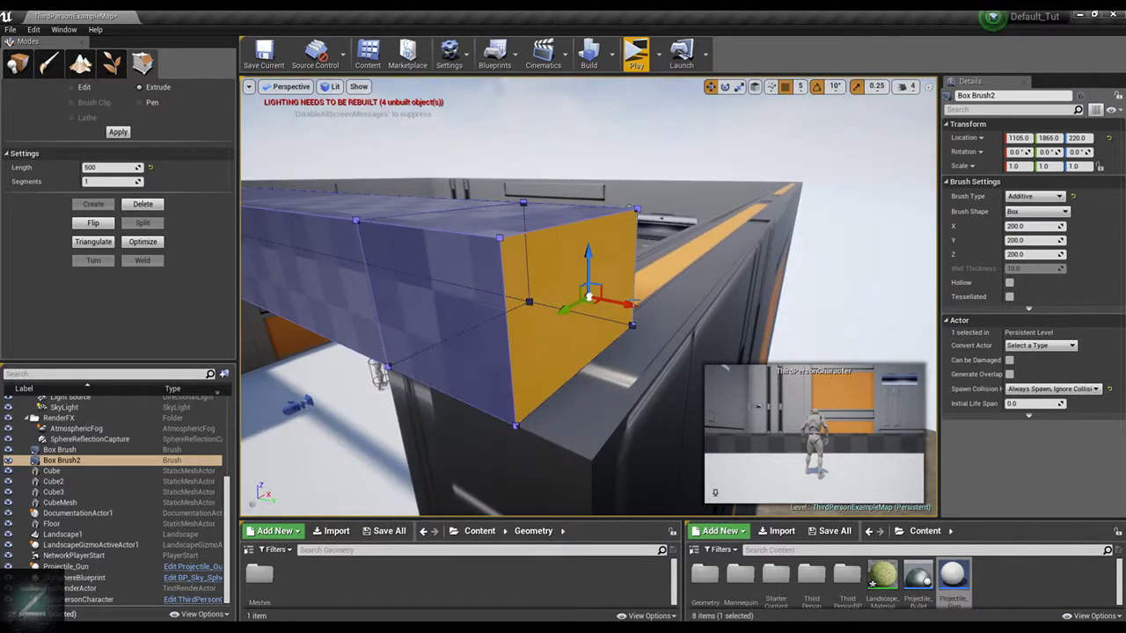
pyautogui.moveTo(620, 343); pyautogui.dragTo(628, 362)
pyautogui.moveTo(581, 269); pyautogui.dragTo(623, 296)
pyautogui.moveTo(624, 296)
pyautogui.mouseDown(button='right')
pyautogui.moveTo(563, 292)
pyautogui.moveTo(624, 296)
pyautogui.mouseUp(button='right')
pyautogui.moveTo(677, 205)
pyautogui.mouseDown(button='right')
pyautogui.moveTo(563, 204)
pyautogui.moveTo(586, 176)
pyautogui.mouseUp(button='right')
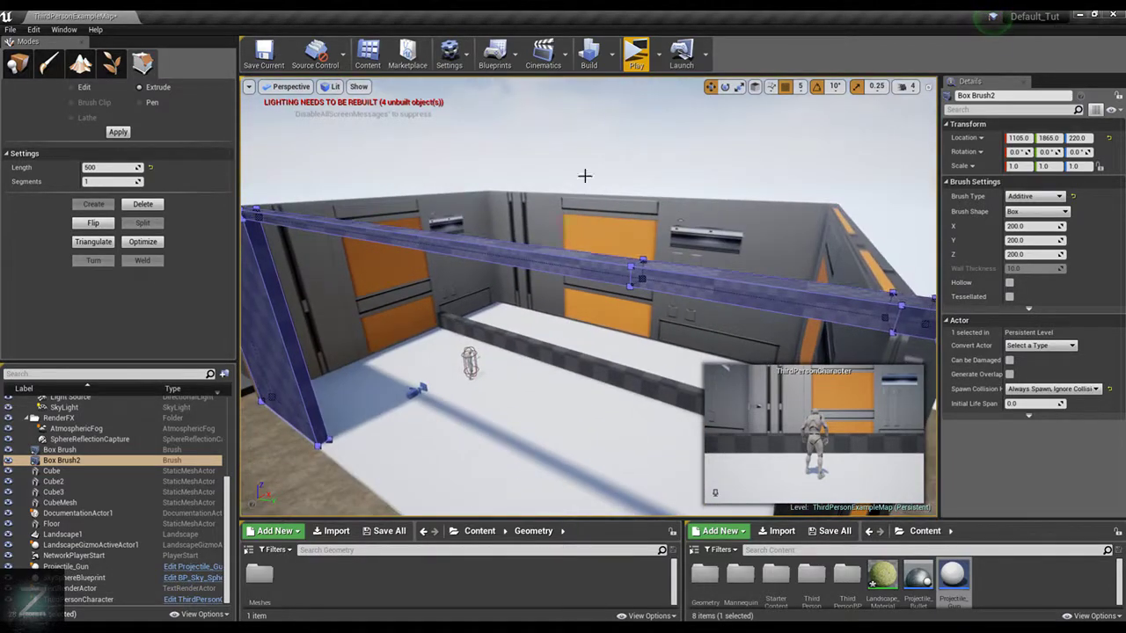
# Place an additive box brush on the white floor near the room's open edge
pyautogui.click(8, 67)
pyautogui.click(51, 193)
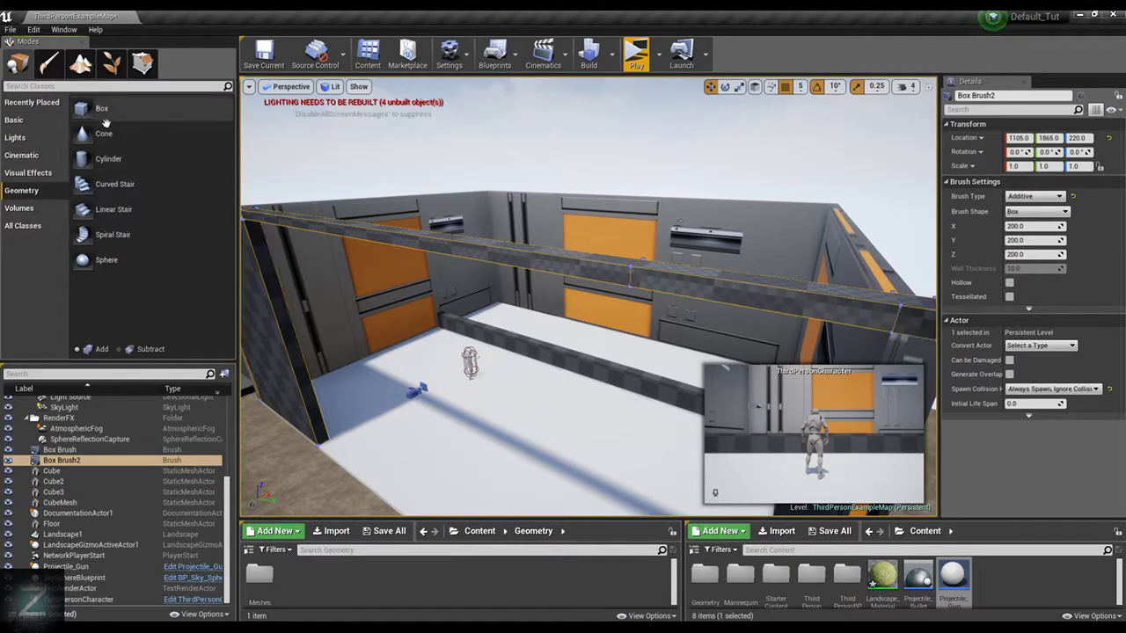
pyautogui.moveTo(97, 108)
pyautogui.mouseDown()
pyautogui.moveTo(495, 428)
pyautogui.moveTo(434, 473)
pyautogui.mouseUp()
pyautogui.moveTo(435, 472)
pyautogui.mouseDown(button='right')
pyautogui.moveTo(387, 492)
pyautogui.moveTo(440, 501)
pyautogui.moveTo(378, 492)
pyautogui.moveTo(466, 480)
pyautogui.mouseUp(button='right')
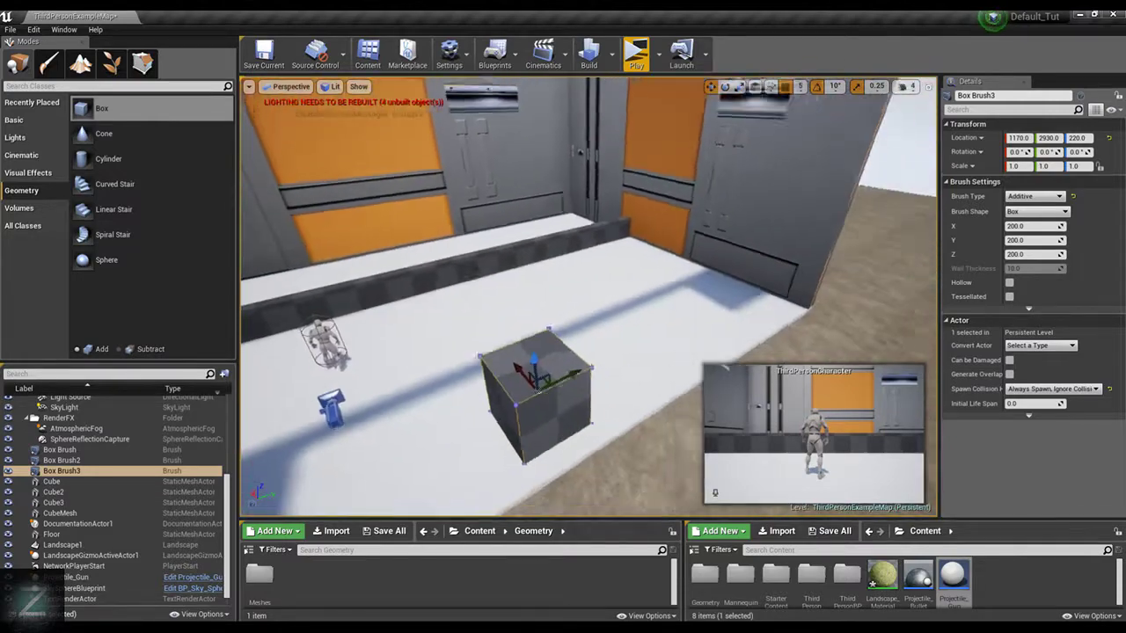
pyautogui.moveTo(563, 329); pyautogui.dragTo(545, 329, button='right')
pyautogui.moveTo(669, 359)
pyautogui.mouseDown(button='right')
pyautogui.moveTo(572, 351)
pyautogui.moveTo(670, 359)
pyautogui.moveTo(616, 356)
pyautogui.mouseUp(button='right')
pyautogui.press('f')
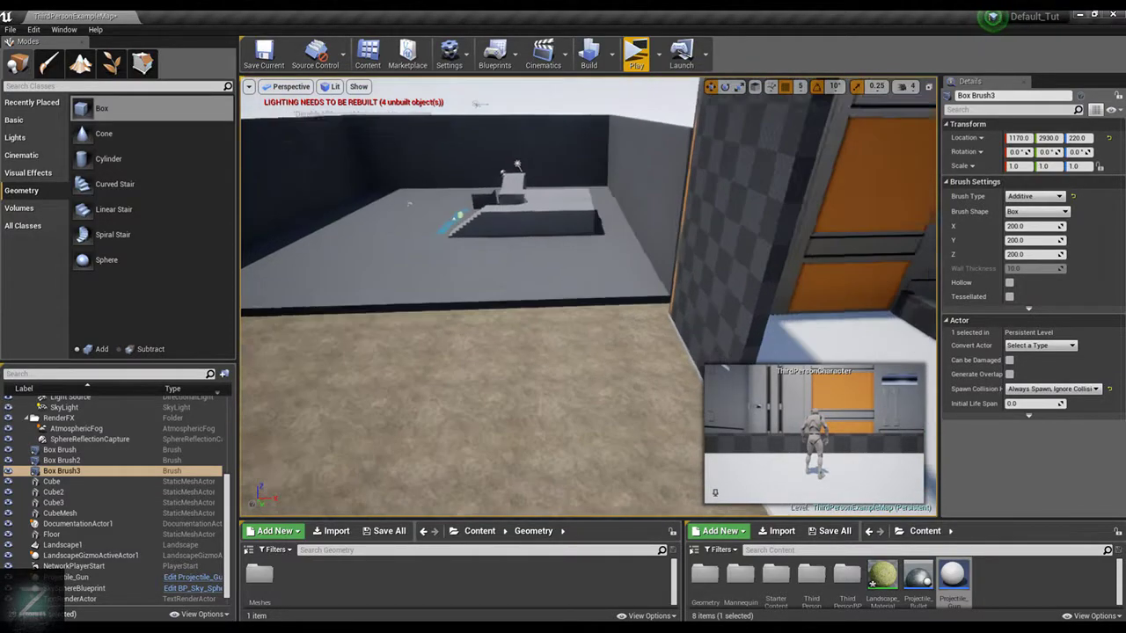
pyautogui.click(658, 375)
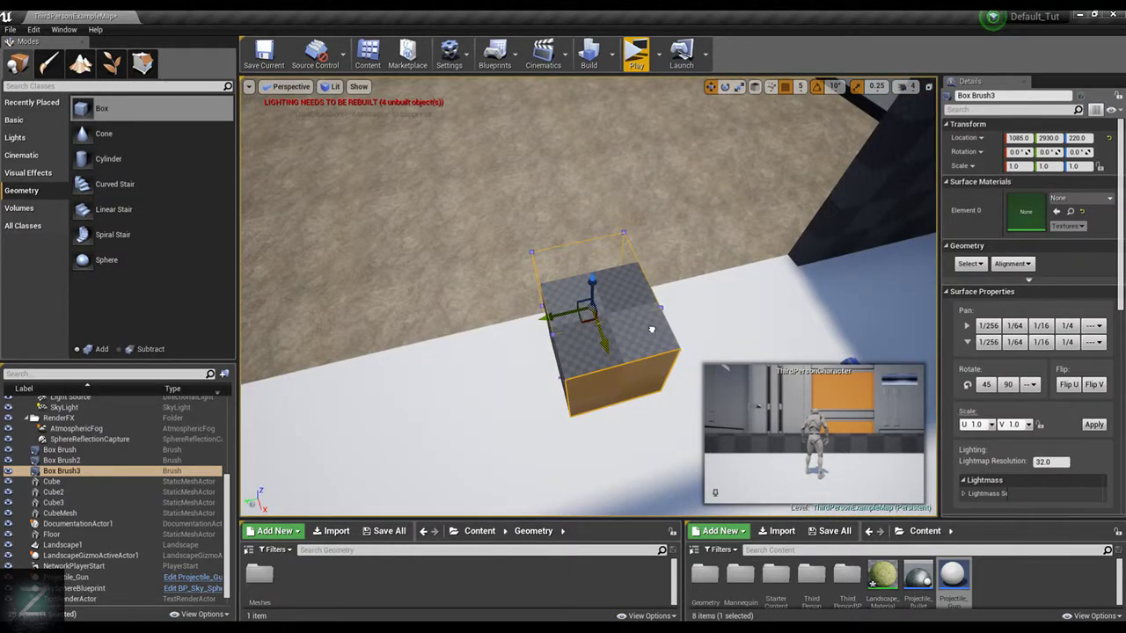
# In geometry Edit mode, move the new box brush's outer face along X to the floor's edge
pyautogui.click(153, 67)
pyautogui.moveTo(541, 393); pyautogui.dragTo(541, 393, button='right')
pyautogui.click(566, 365)
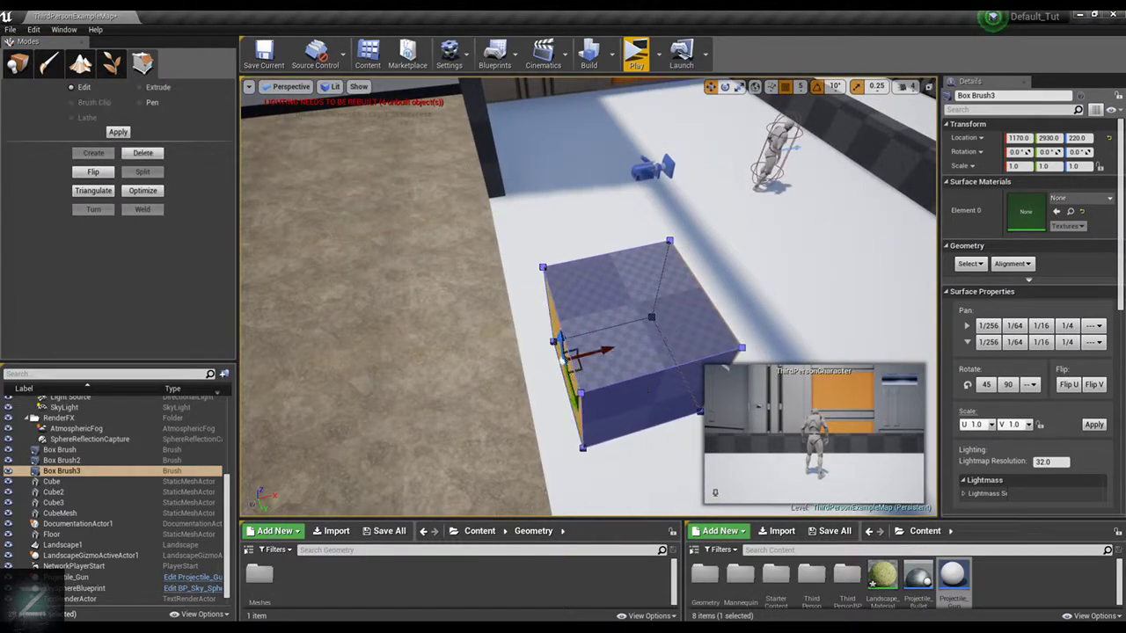
pyautogui.moveTo(597, 351); pyautogui.dragTo(557, 363)
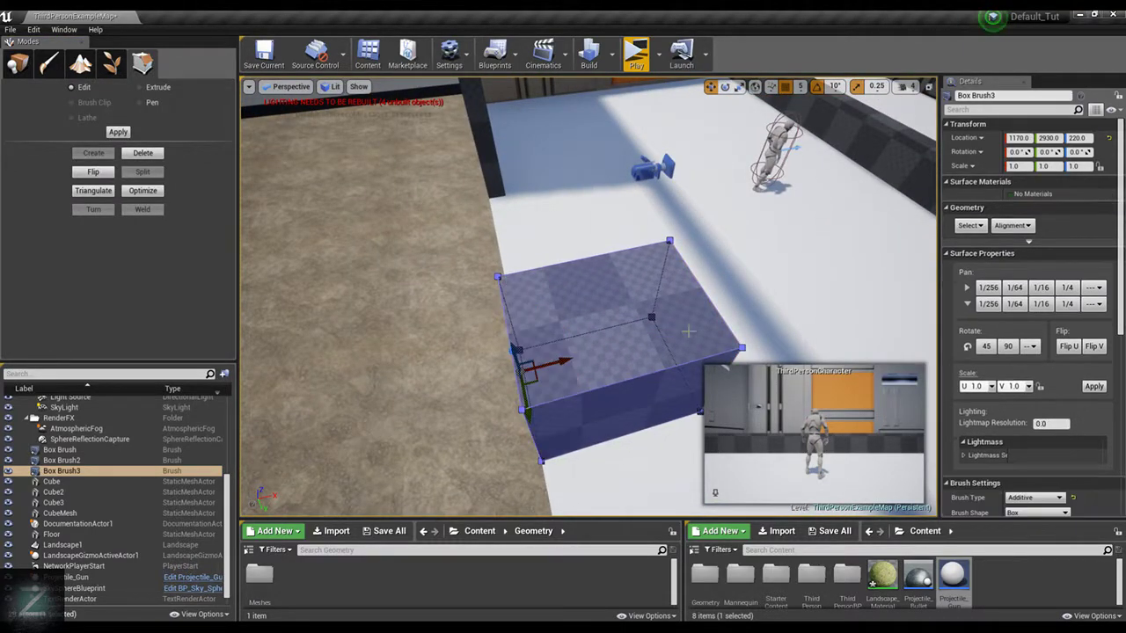
# Move the box brush's inner face along X towards the floor edge to thin the box into a panel, and select its top face
pyautogui.moveTo(689, 331)
pyautogui.mouseDown(button='right')
pyautogui.moveTo(725, 366)
pyautogui.moveTo(542, 132)
pyautogui.mouseUp(button='right')
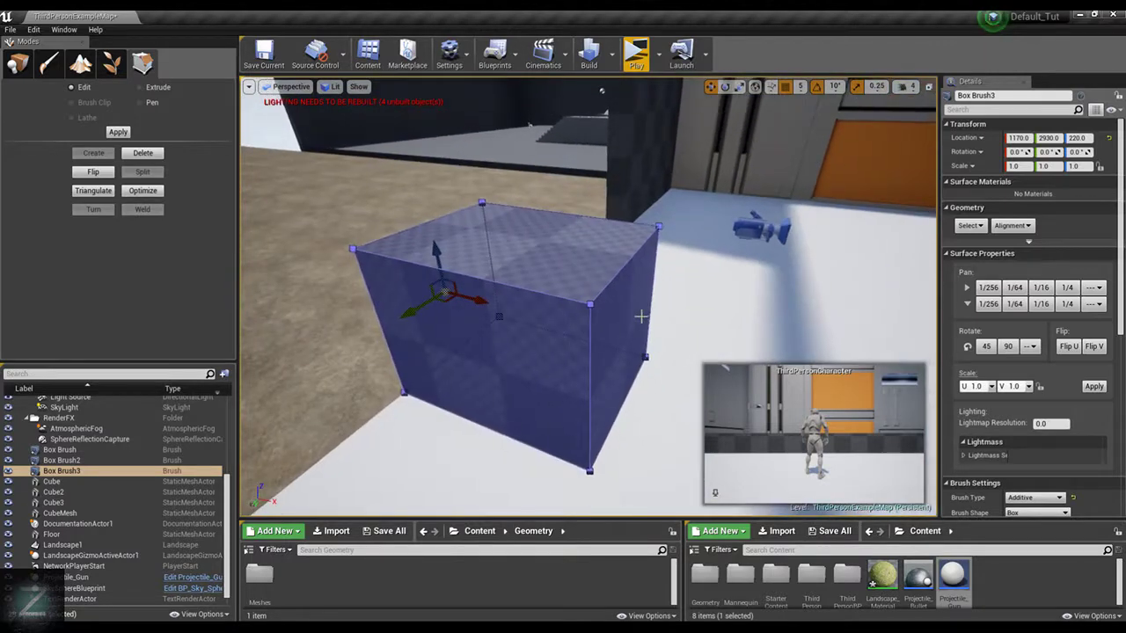
pyautogui.click(642, 315)
pyautogui.moveTo(685, 354); pyautogui.dragTo(487, 308)
pyautogui.moveTo(519, 290); pyautogui.dragTo(664, 181, button='right')
pyautogui.click(591, 186)
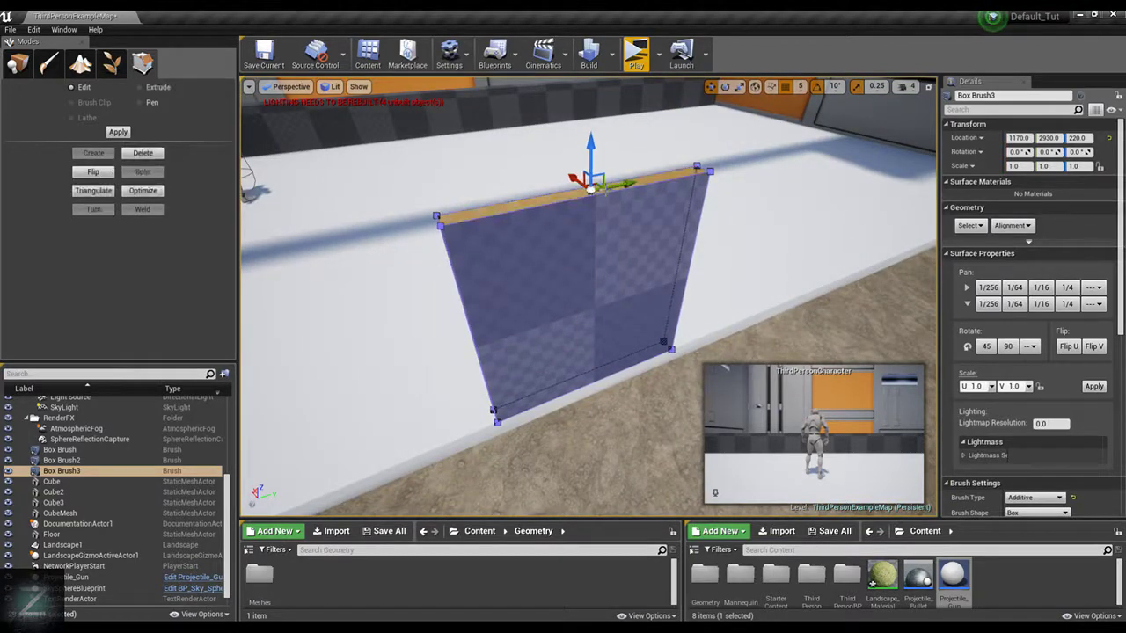
# Delete the thin box brush and the checkered Box Brush2 wall with its beam across the room's open side
pyautogui.scroll(-6, 609, 149)
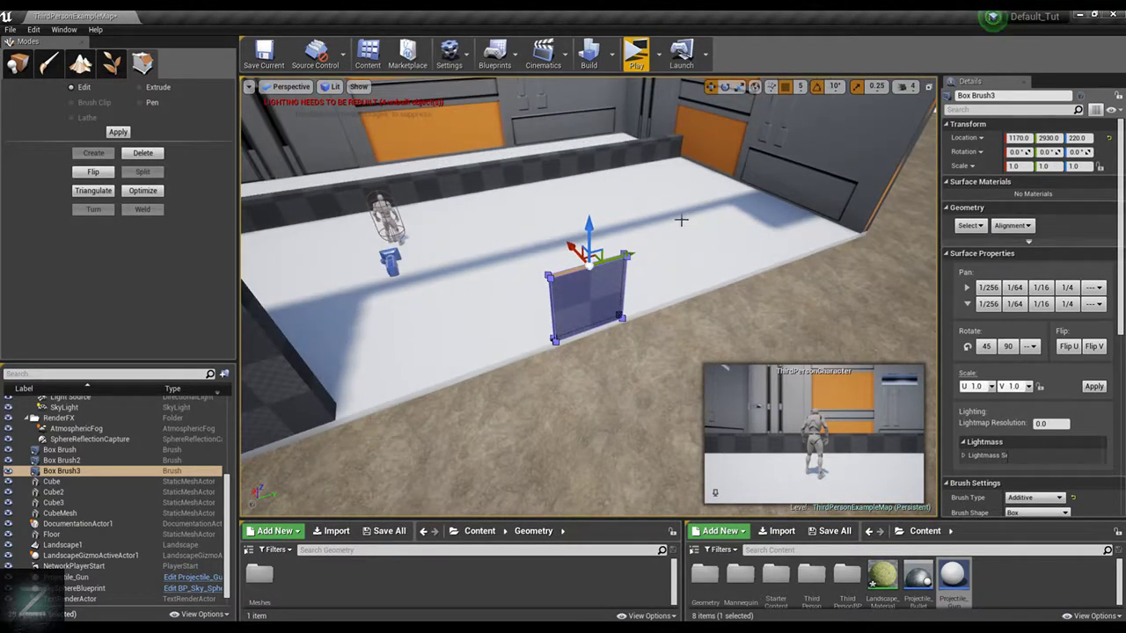
pyautogui.hotkey('shift', '1')
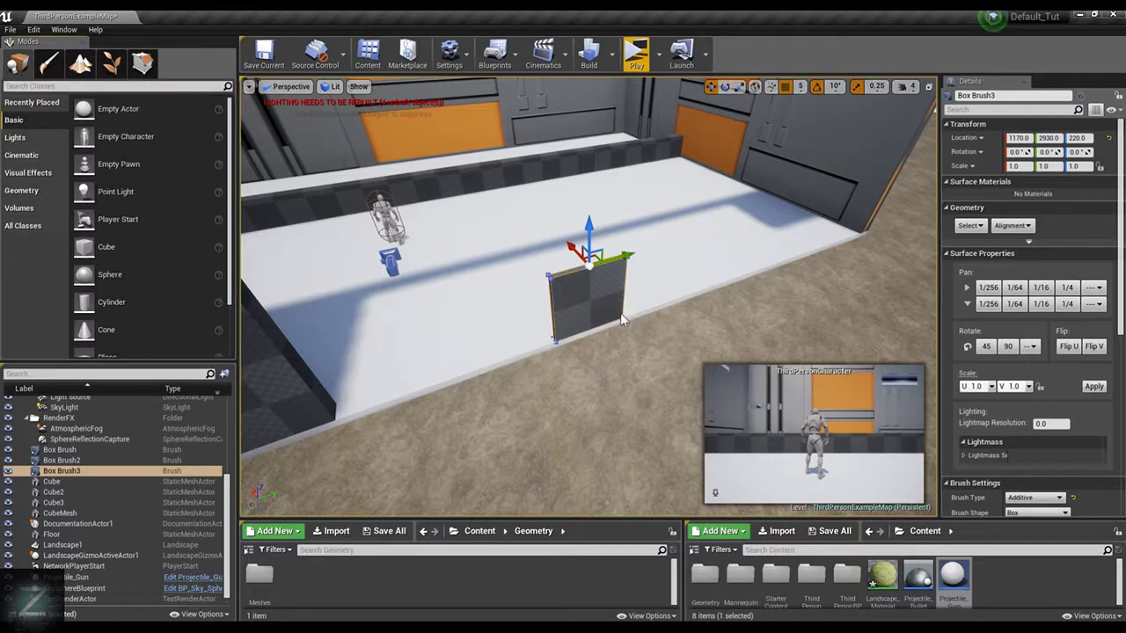
pyautogui.moveTo(740, 249); pyautogui.dragTo(545, 300, button='right')
pyautogui.press('Delete')
pyautogui.scroll(-4, 546, 300)
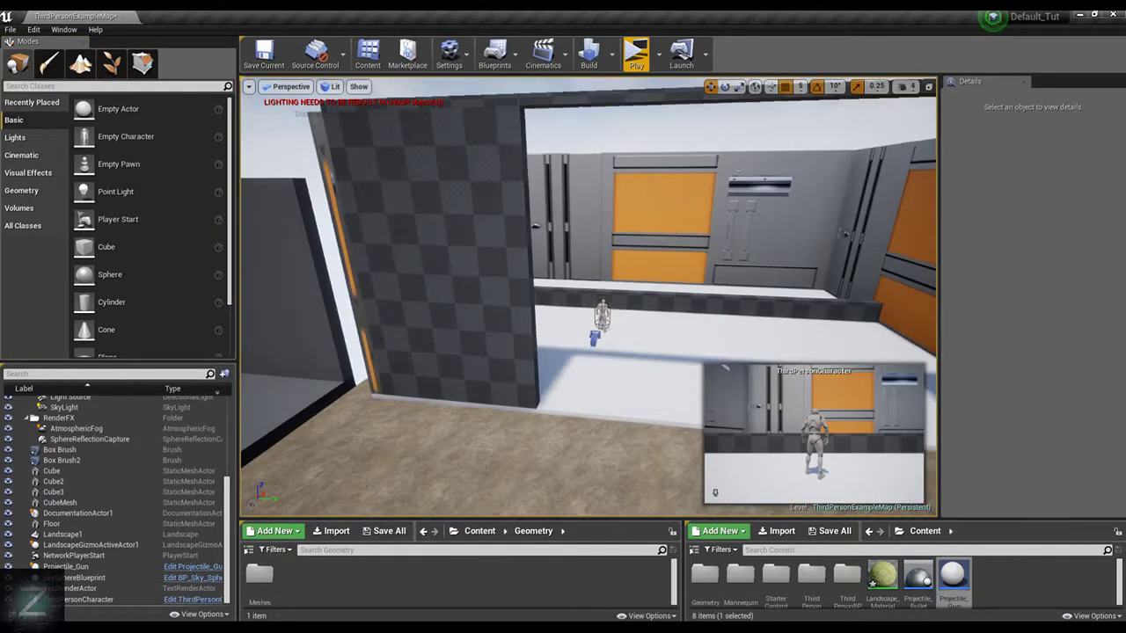
pyautogui.click(450, 237)
pyautogui.press('Delete')
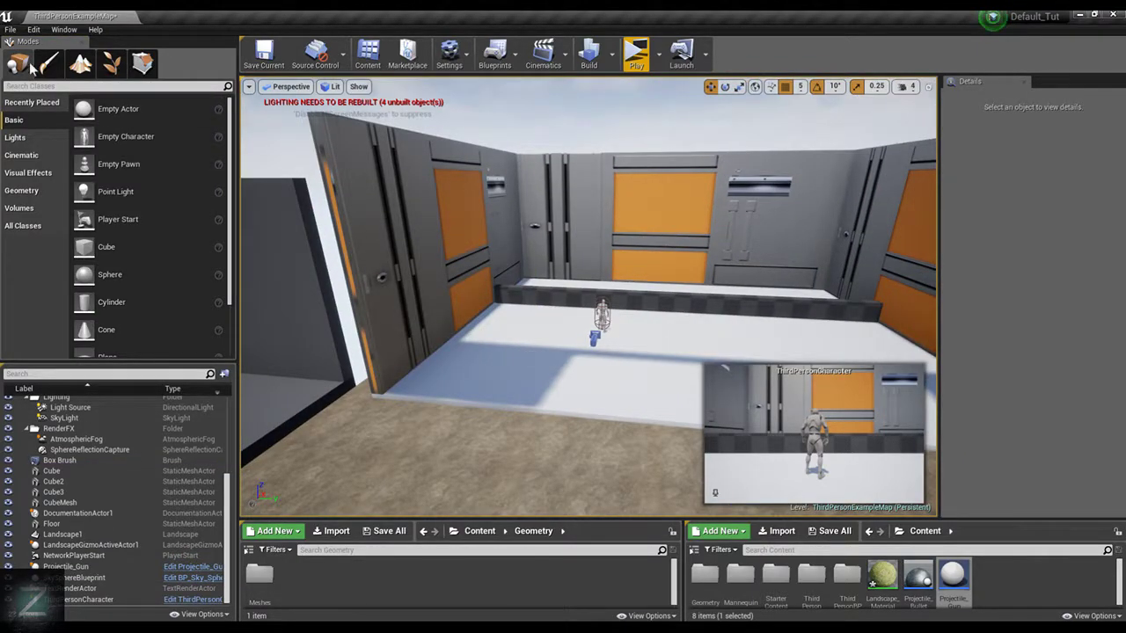
# Place a basic Cube mesh on the floor beside the door-textured wall at the room's open corner
pyautogui.scroll(-2, 198, 286)
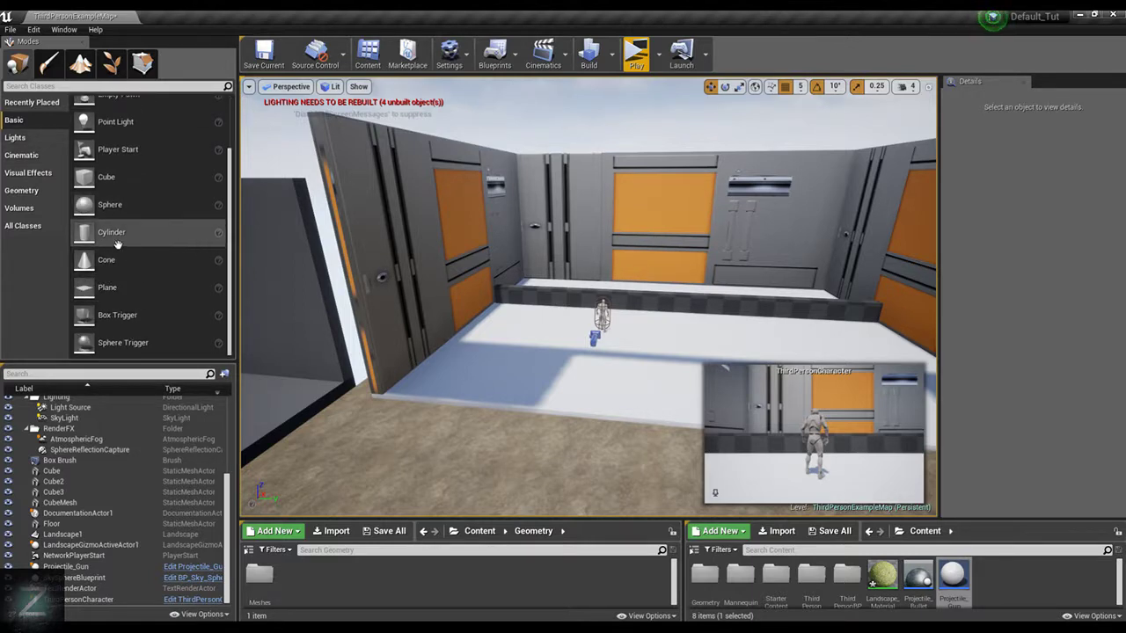
pyautogui.moveTo(106, 177); pyautogui.dragTo(431, 374)
pyautogui.moveTo(419, 322); pyautogui.dragTo(419, 300)
pyautogui.moveTo(545, 280); pyautogui.dragTo(378, 297, button='right')
pyautogui.moveTo(642, 251); pyautogui.dragTo(606, 302, button='right')
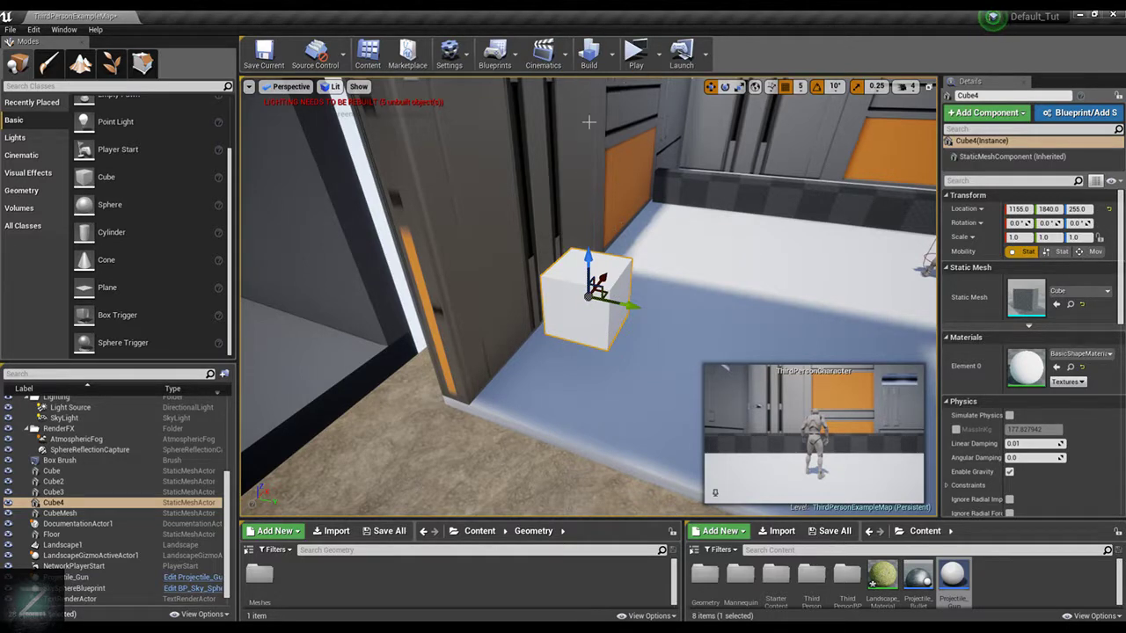
# Move the cube along X to 1065 near the floor's outer edge and drop it onto the floor
pyautogui.press('f')
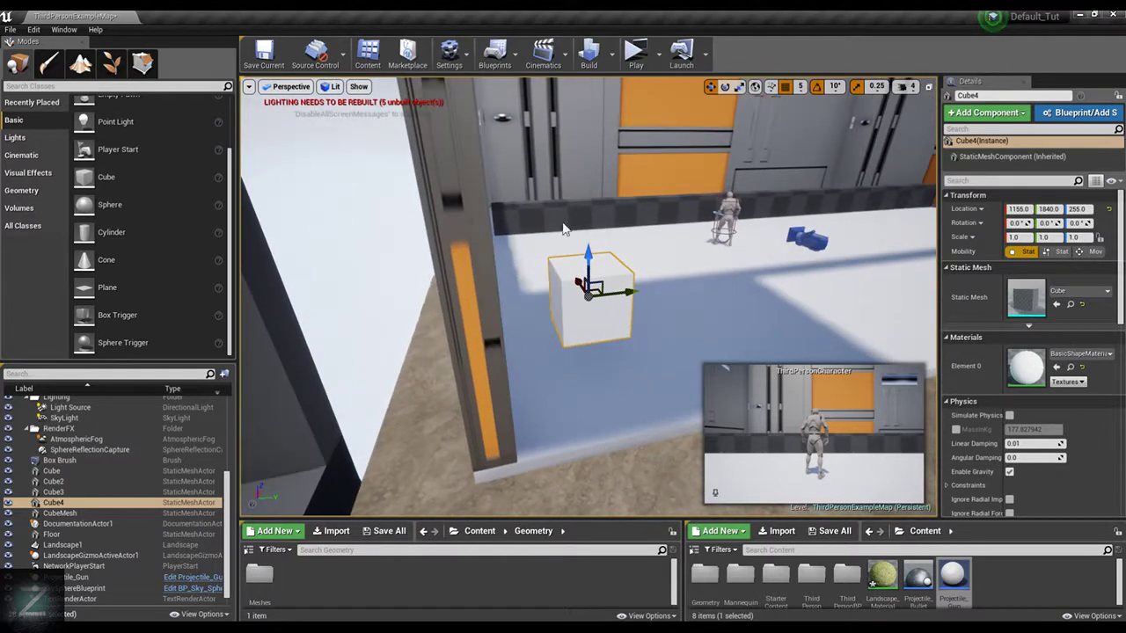
pyautogui.scroll(2, 630, 294)
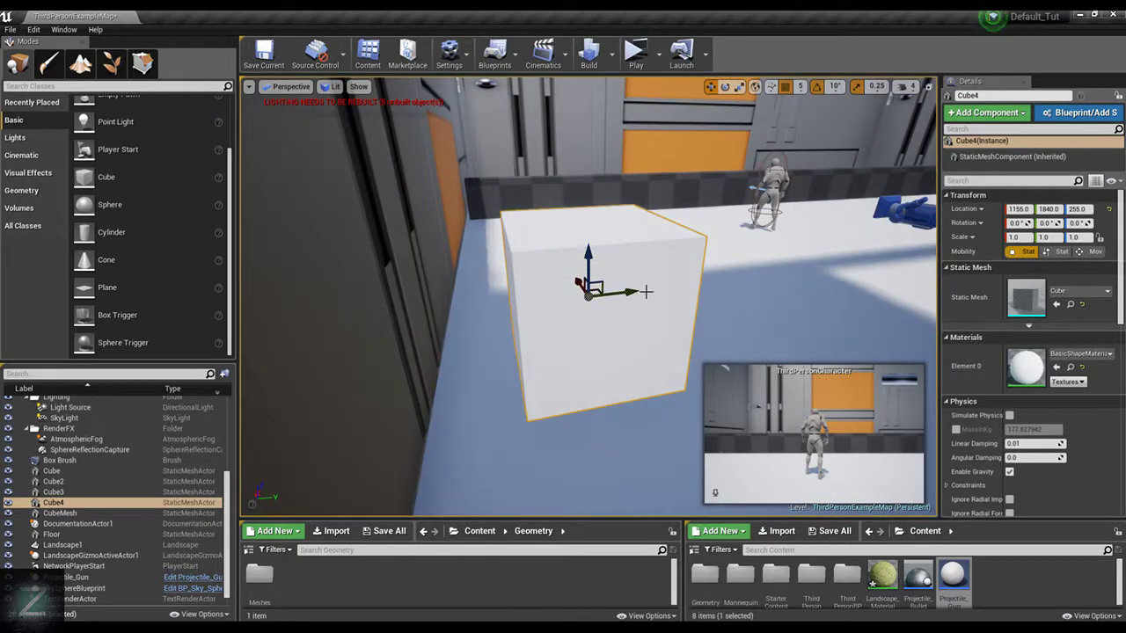
pyautogui.moveTo(635, 299); pyautogui.dragTo(626, 293)
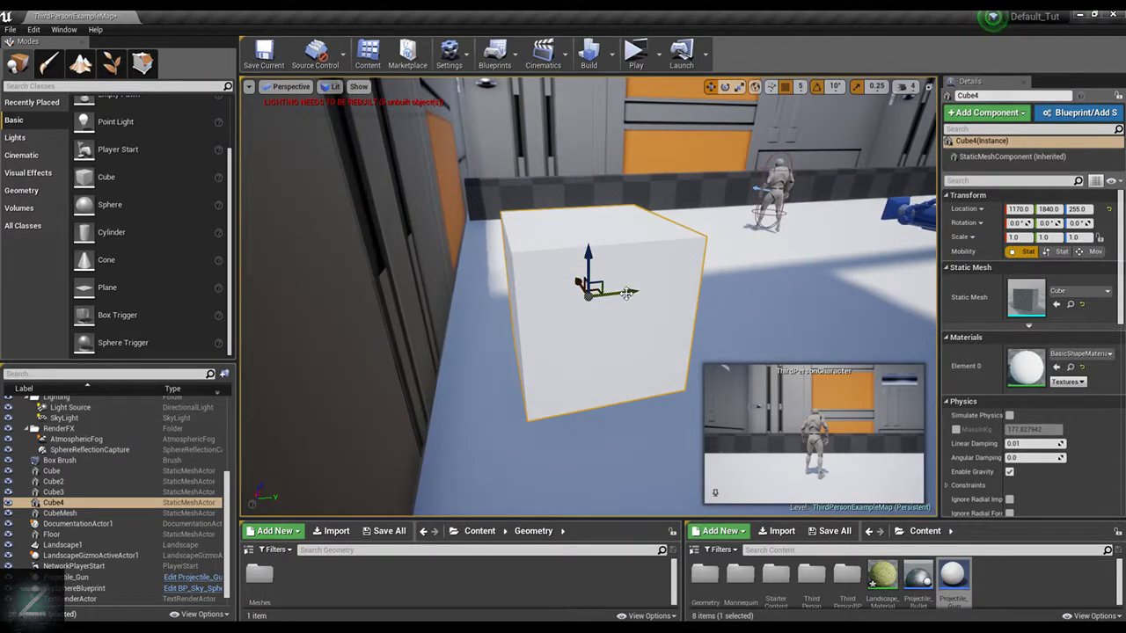
pyautogui.scroll(-4, 614, 306)
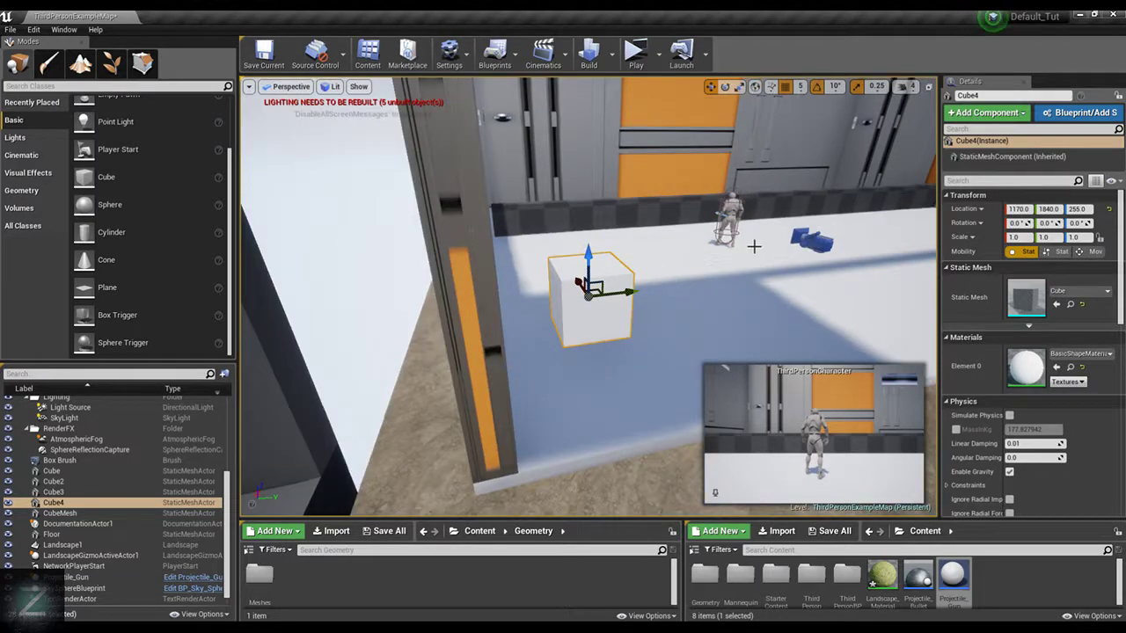
pyautogui.keyDown('alt'); pyautogui.moveTo(754, 247); pyautogui.dragTo(731, 254); pyautogui.keyUp('alt')
pyautogui.moveTo(639, 292); pyautogui.dragTo(567, 306)
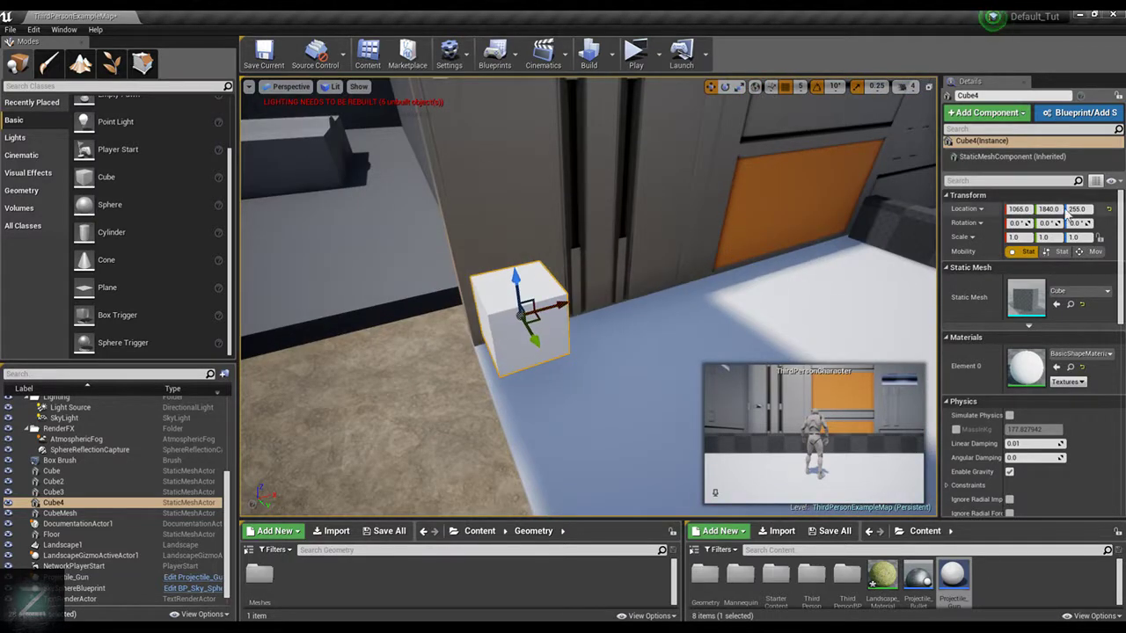
pyautogui.press('End')
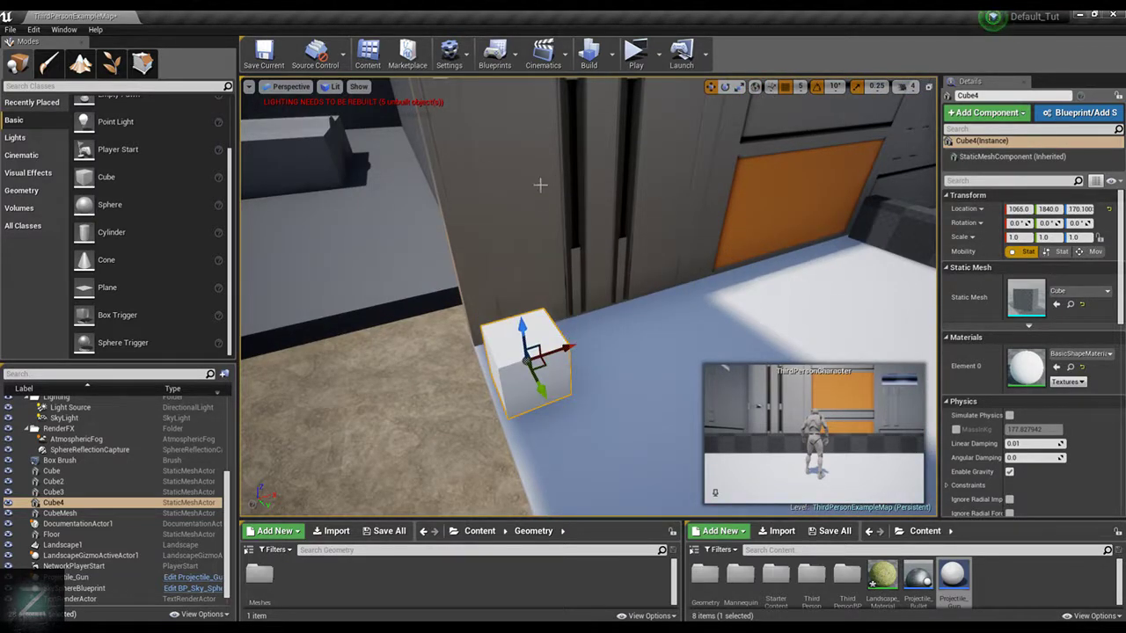
# Align the cube with the floor corner and side wall at X 1055 and Y 1760
pyautogui.keyDown('alt'); pyautogui.moveTo(585, 344); pyautogui.dragTo(555, 354); pyautogui.keyUp('alt')
pyautogui.keyDown('alt'); pyautogui.moveTo(540, 242); pyautogui.dragTo(691, 246); pyautogui.keyUp('alt')
pyautogui.moveTo(612, 391); pyautogui.dragTo(558, 382)
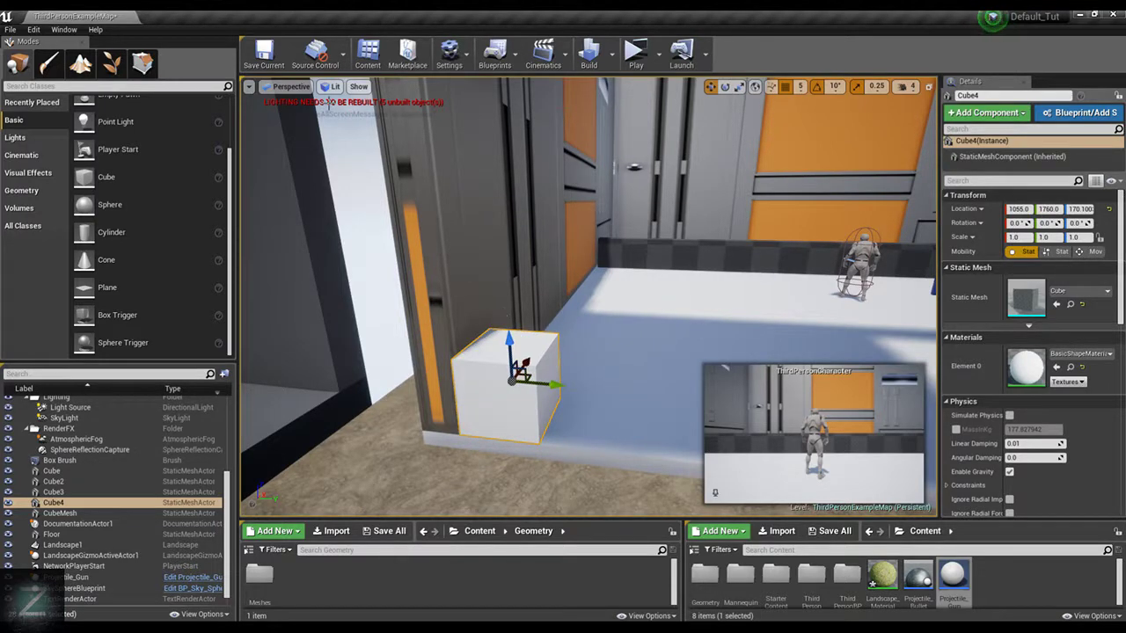
# Try a Y scale of 17.5 on the cube and compare it with the rear wall's scale
pyautogui.click(142, 63)
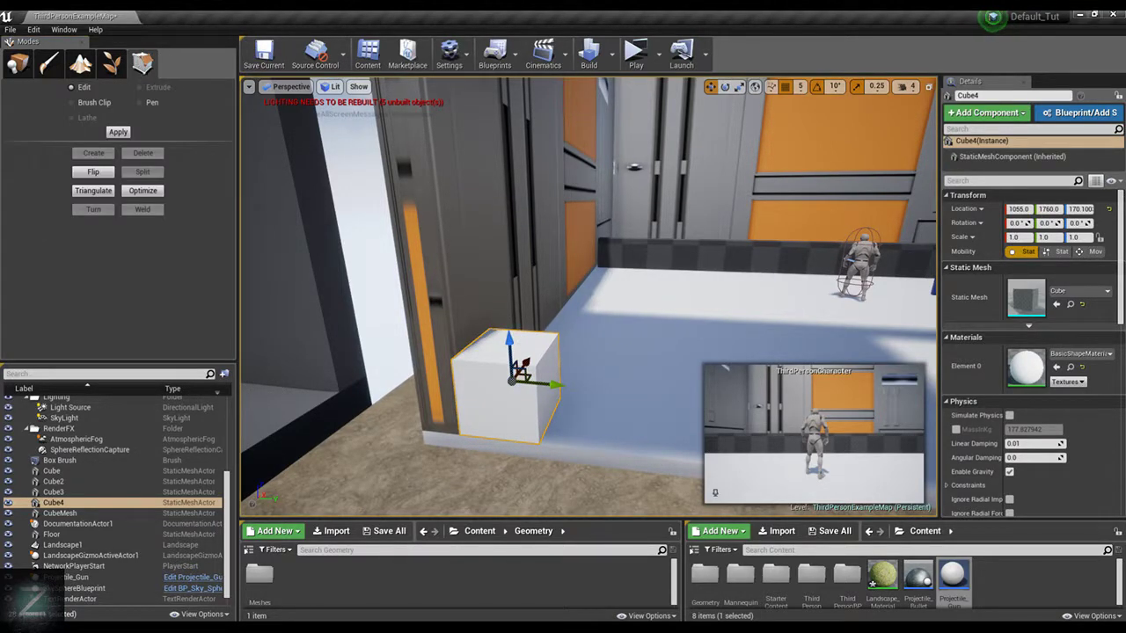
pyautogui.click(17, 64)
pyautogui.press('e')
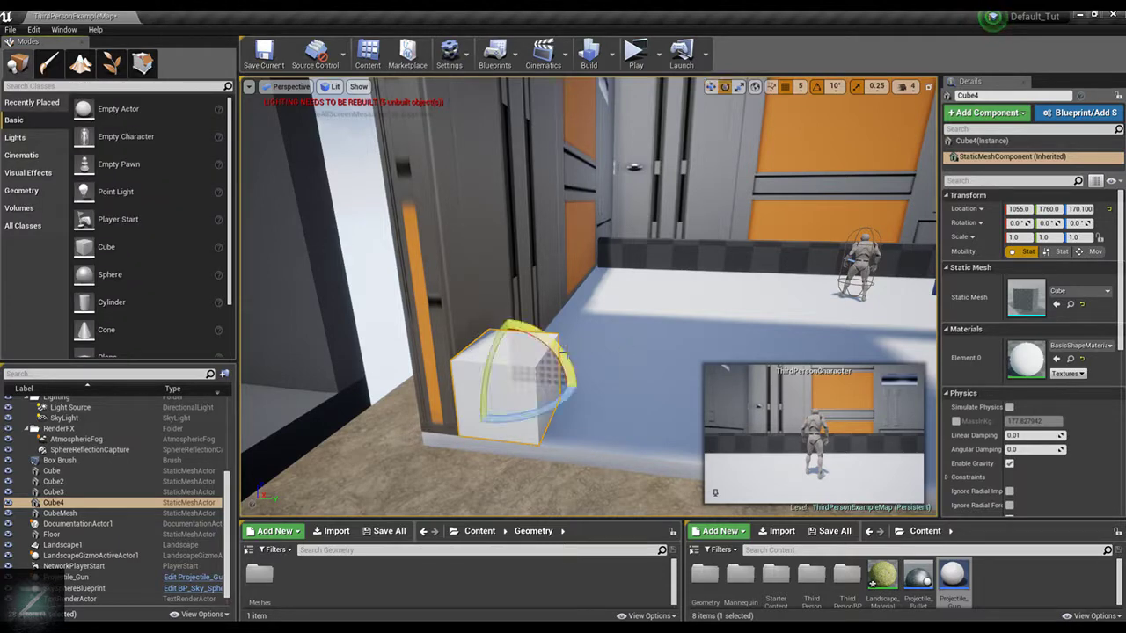
pyautogui.press('r')
pyautogui.scroll(-10, 564, 354)
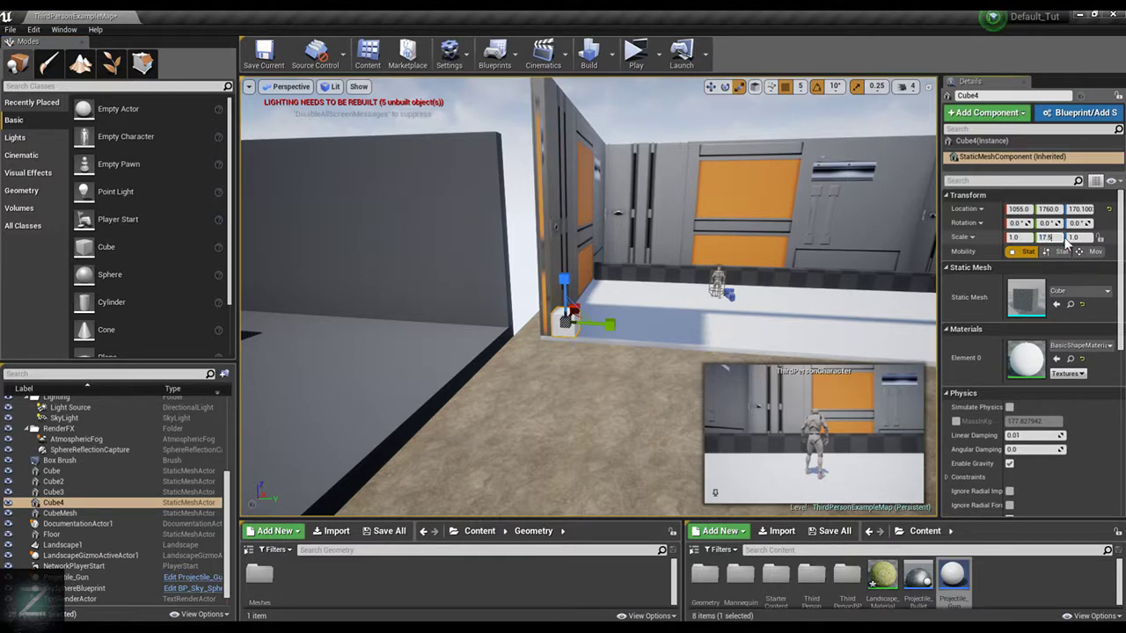
pyautogui.click(763, 219)
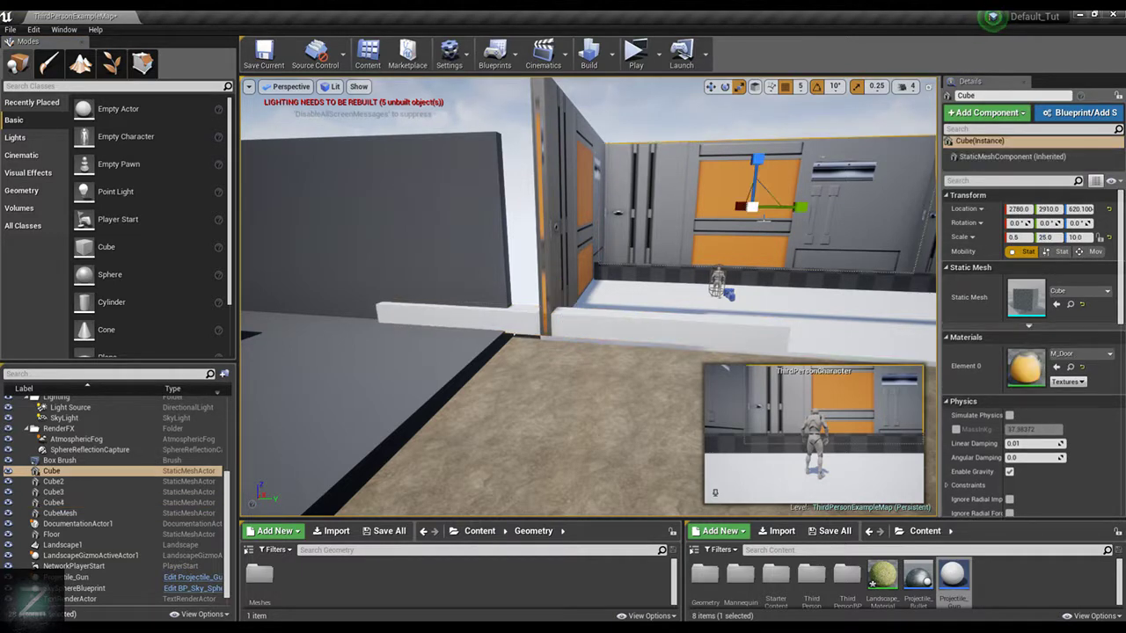
pyautogui.click(663, 334)
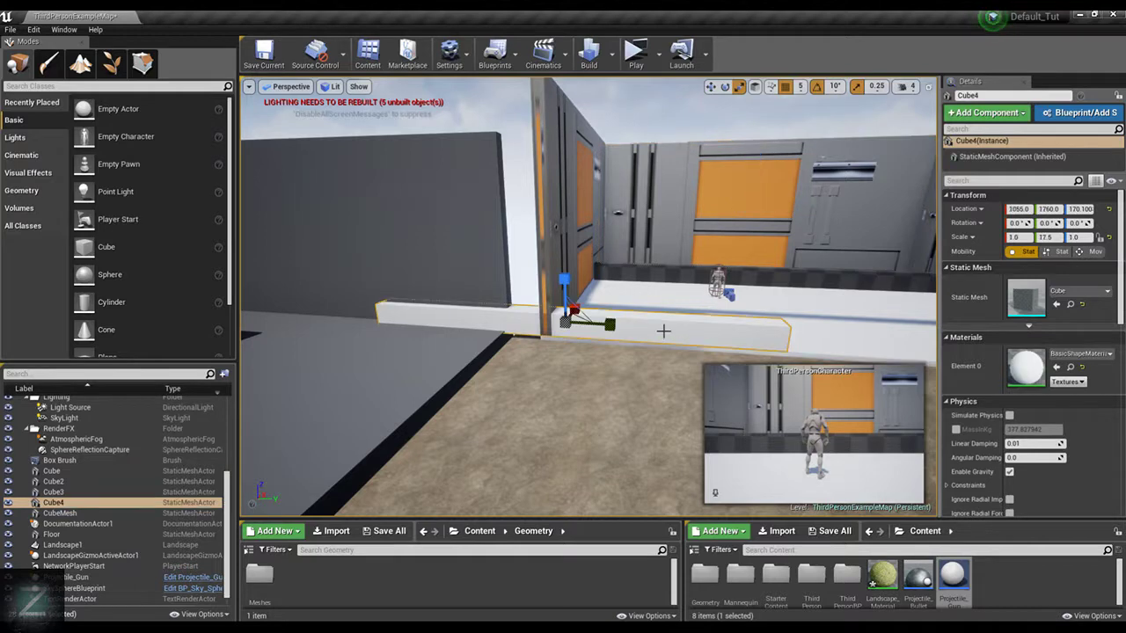
# Set the cube's Y scale to 1 and its Z scale to 10
pyautogui.write('1')
pyautogui.press('Tab')
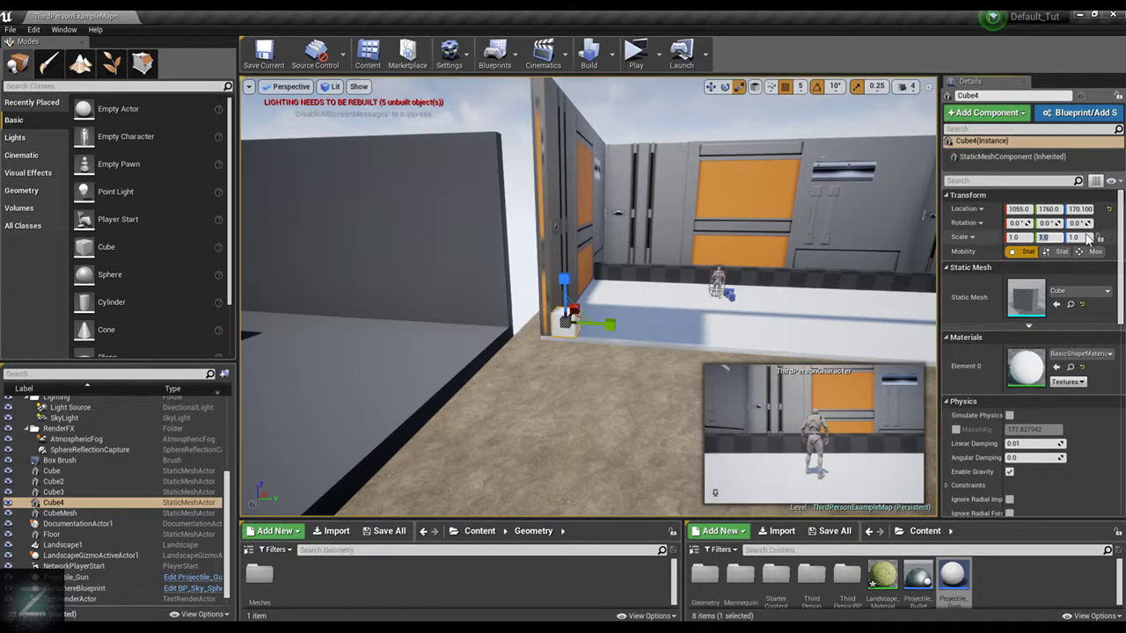
pyautogui.write('10')
pyautogui.press('Return')
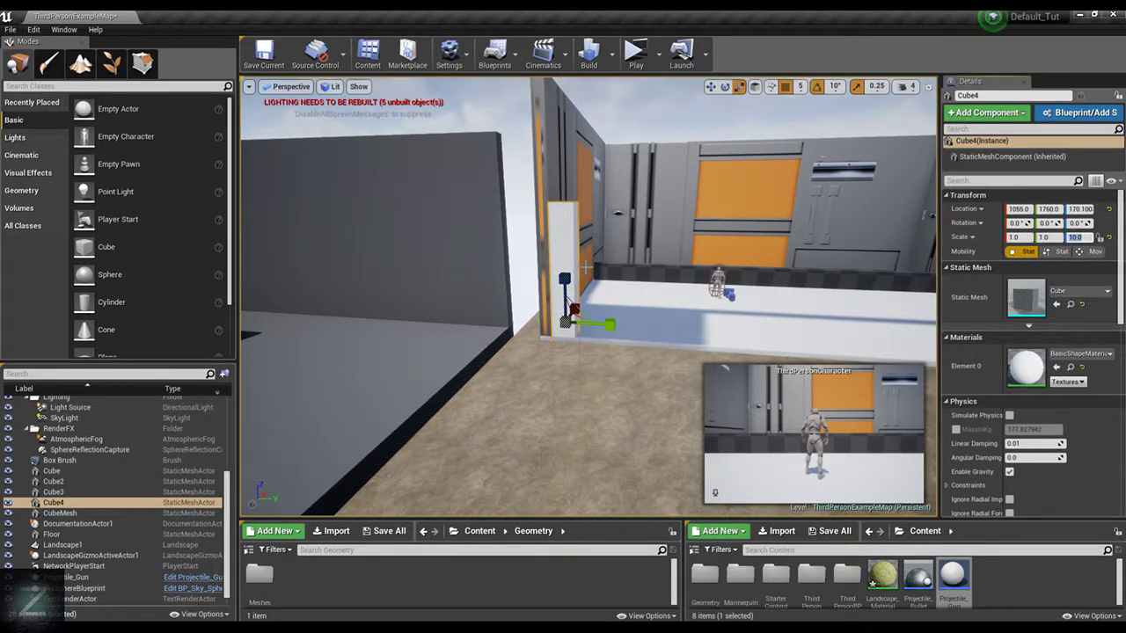
# Raise the tall cube above the walls, shift it along Y to 1880 and drop it onto the floor
pyautogui.press('w')
pyautogui.moveTo(572, 285); pyautogui.dragTo(586, 420, button='right')
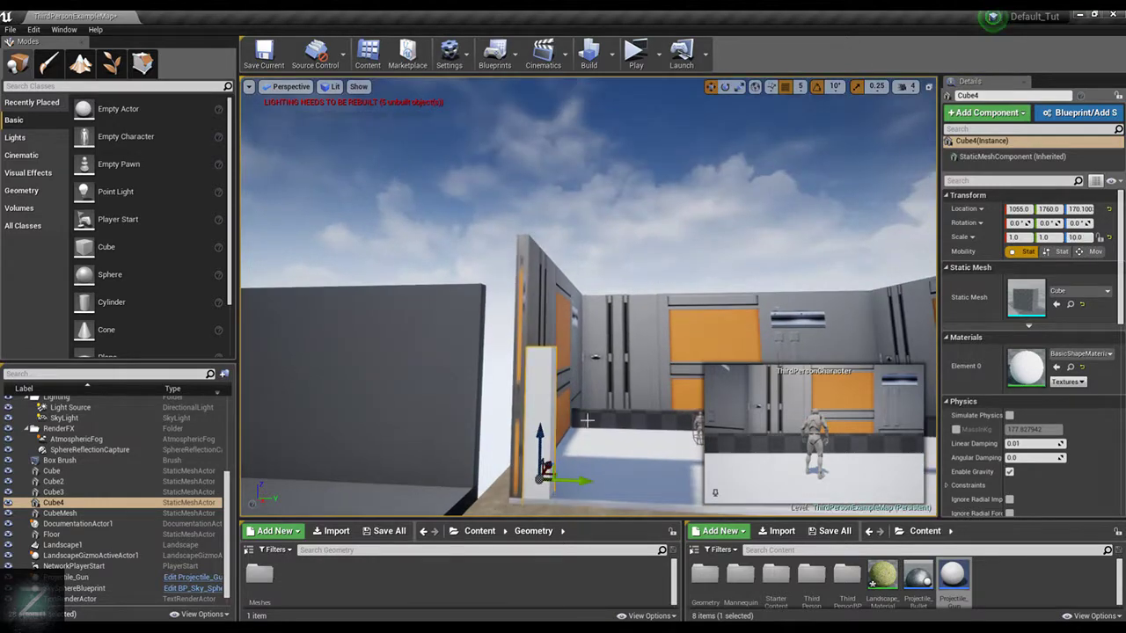
pyautogui.moveTo(541, 435); pyautogui.dragTo(554, 167)
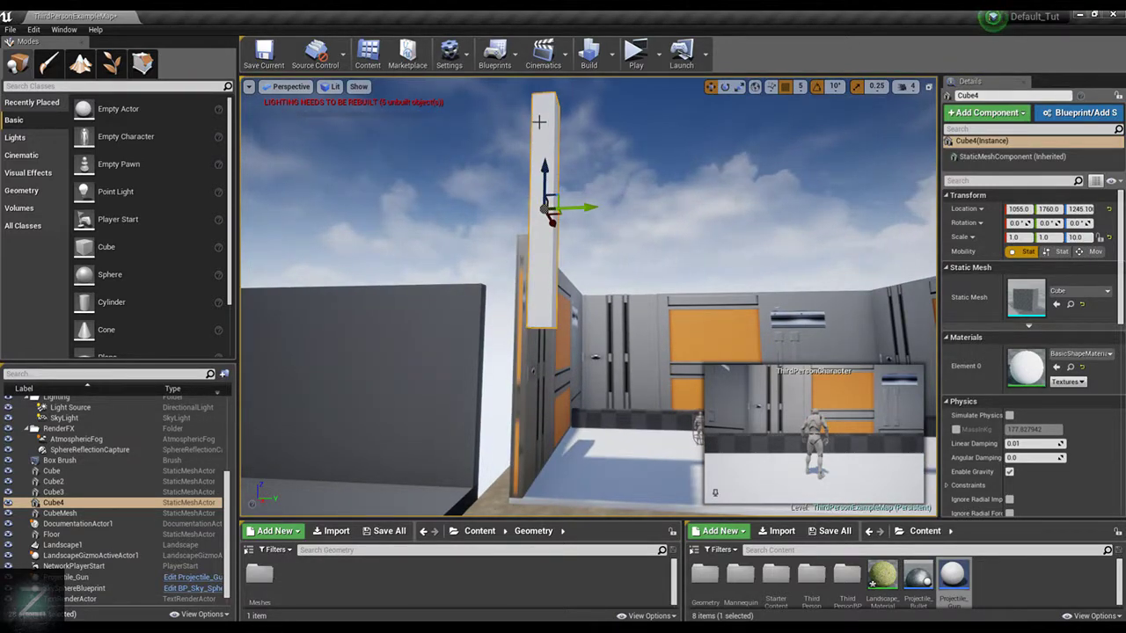
pyautogui.moveTo(577, 208); pyautogui.dragTo(606, 207)
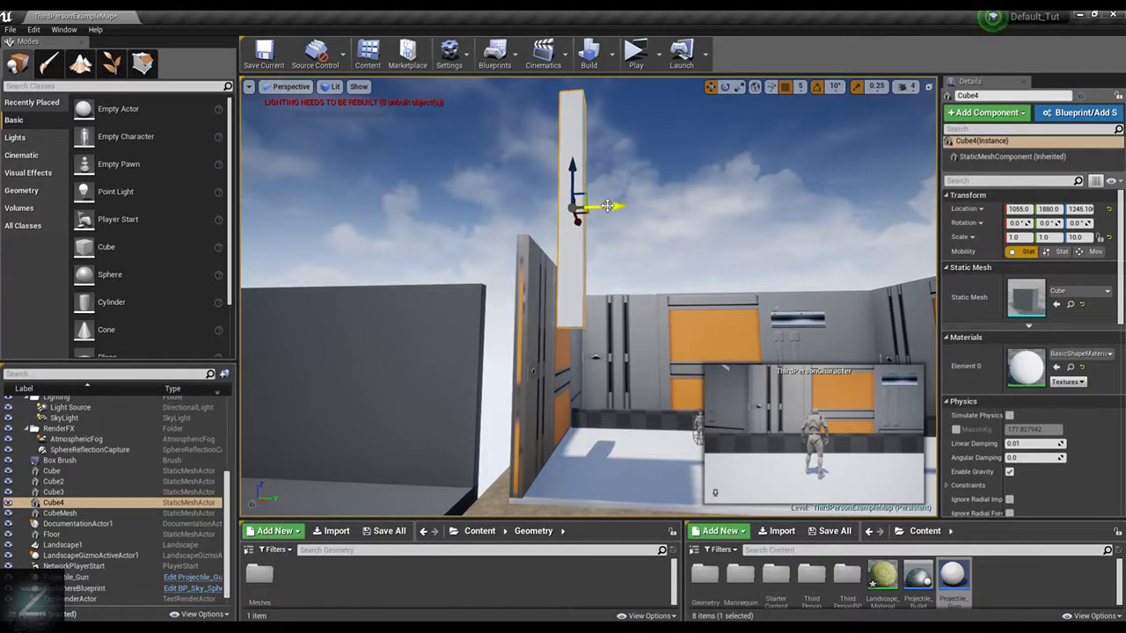
pyautogui.press('End')
# Move the tall cube along Y to 1760, against the door-textured side wall
pyautogui.scroll(2, 636, 249)
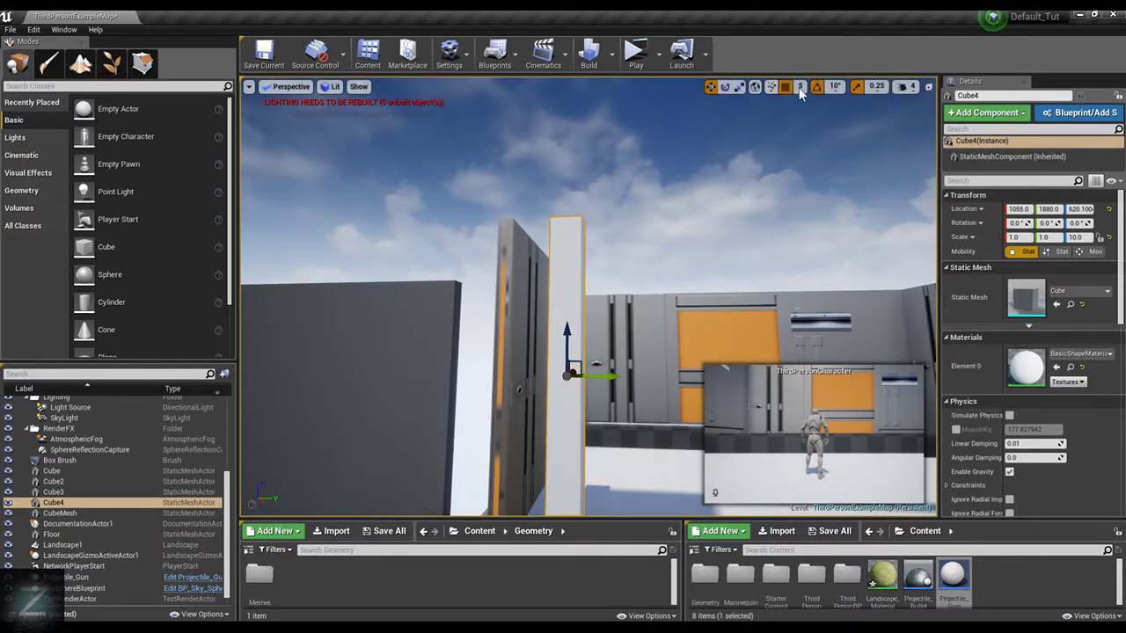
pyautogui.moveTo(649, 267); pyautogui.dragTo(652, 318, button='right')
pyautogui.moveTo(622, 382); pyautogui.dragTo(585, 384)
pyautogui.moveTo(585, 384); pyautogui.dragTo(598, 405, button='right')
pyautogui.press('w')
pyautogui.press('s')
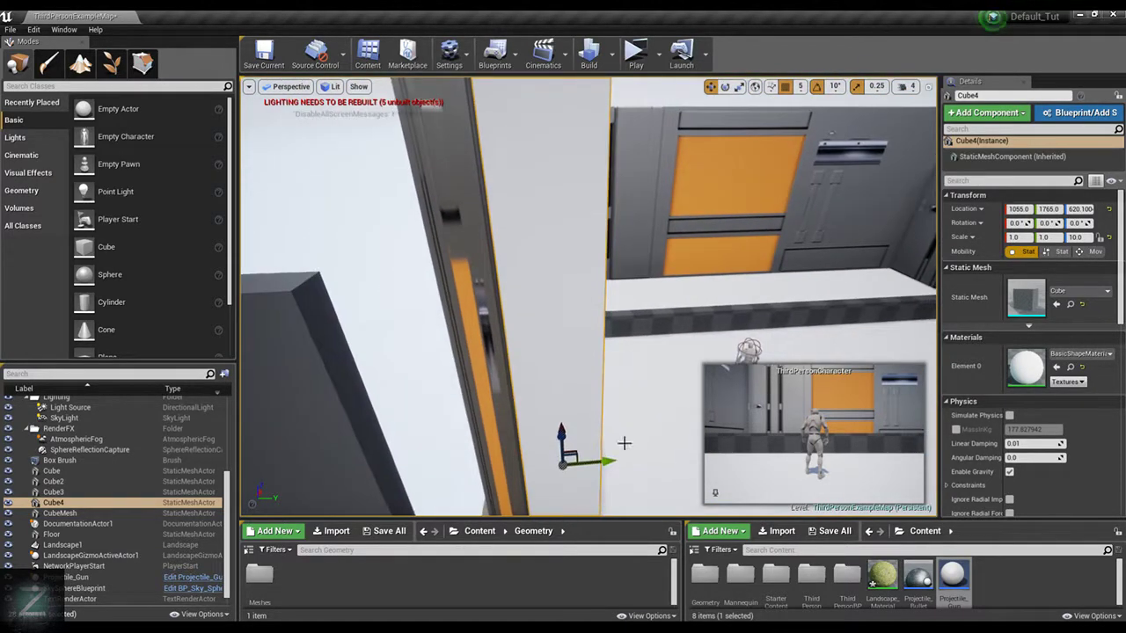
pyautogui.moveTo(610, 460); pyautogui.dragTo(607, 460)
pyautogui.press('s')
pyautogui.moveTo(648, 384); pyautogui.dragTo(658, 330, button='right')
# Widen the tall cube into a wall across the room's open side by setting its Y scale to 20
pyautogui.press('space')
pyautogui.press('space')
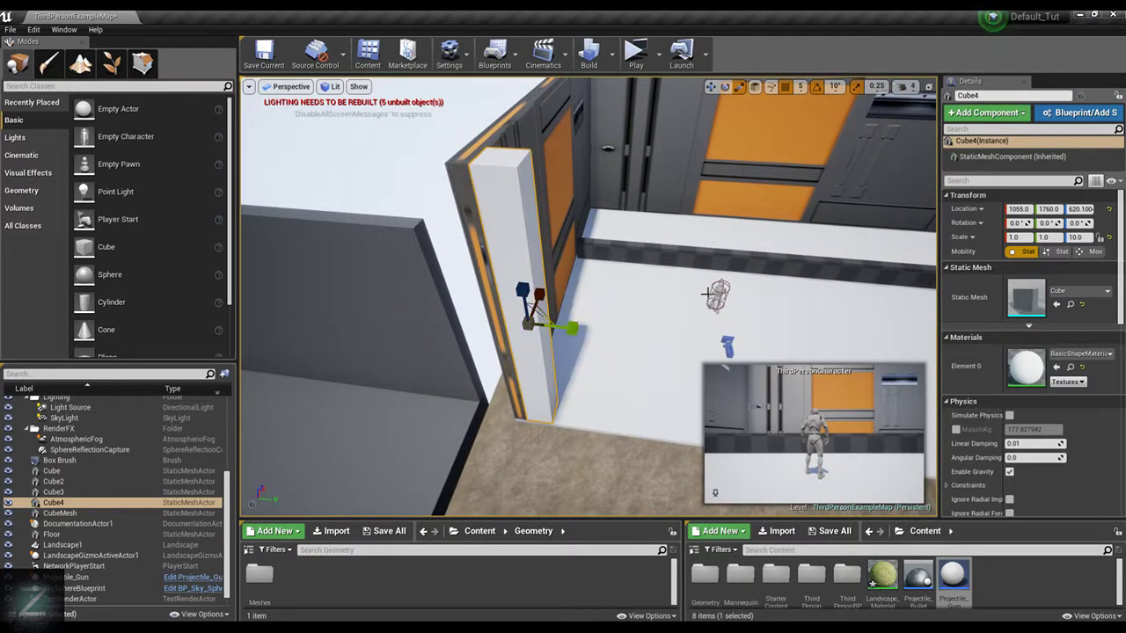
pyautogui.scroll(-3, 871, 240)
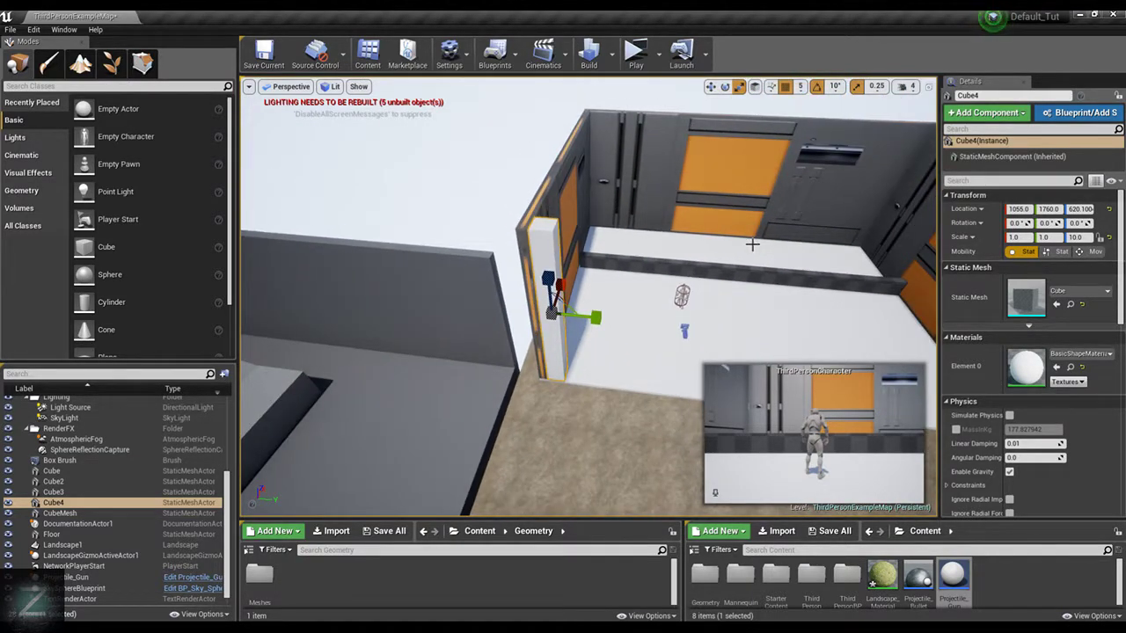
pyautogui.click(1056, 238)
pyautogui.write('20')
pyautogui.press('Return')
# Move the widened cube wall along Y to 2710, so its end meets the door-textured side wall
pyautogui.press('w')
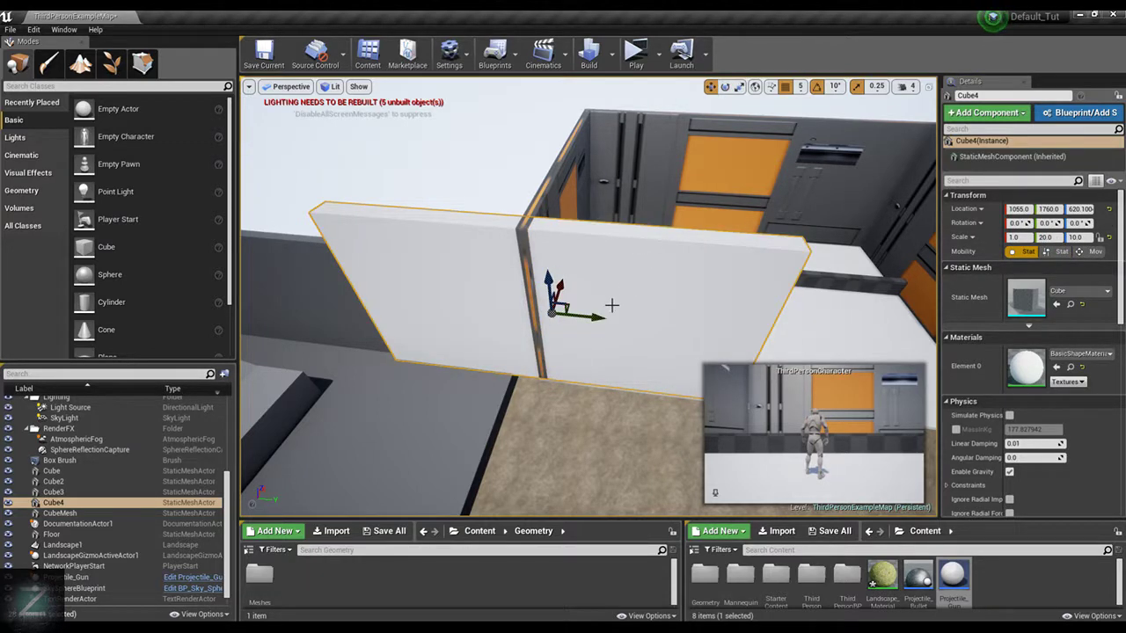
pyautogui.moveTo(601, 314); pyautogui.dragTo(765, 315)
pyautogui.press('f')
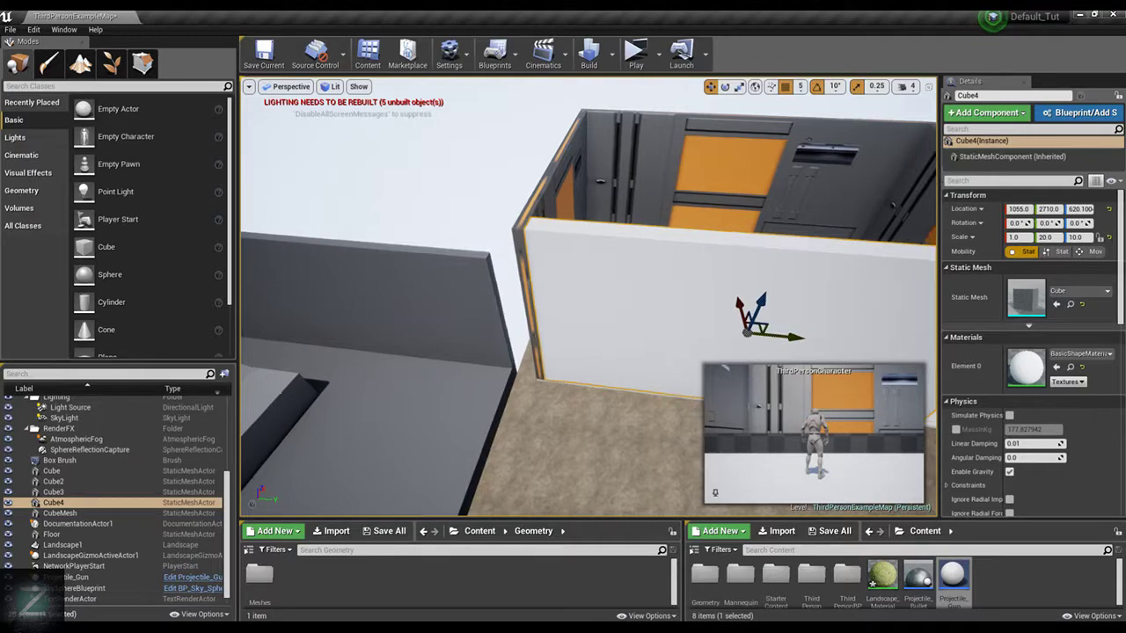
pyautogui.moveTo(590, 272); pyautogui.dragTo(572, 290, button='right')
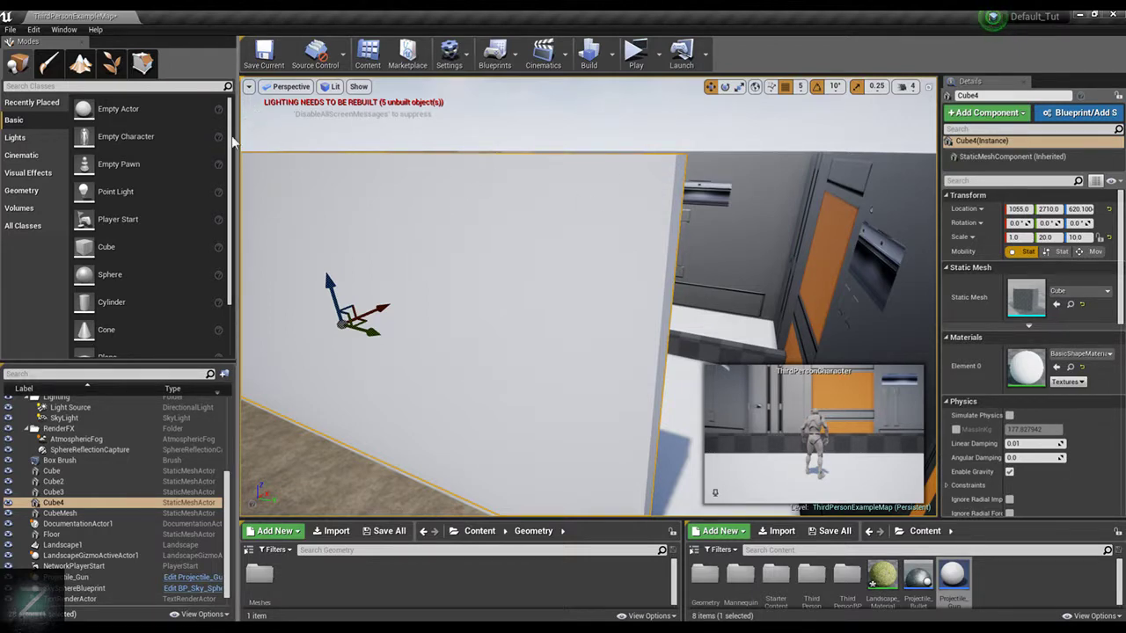
# Duplicate the white wall upward to Z 935 and move the copy along Y to 3195
pyautogui.moveTo(671, 243); pyautogui.dragTo(596, 230, button='right')
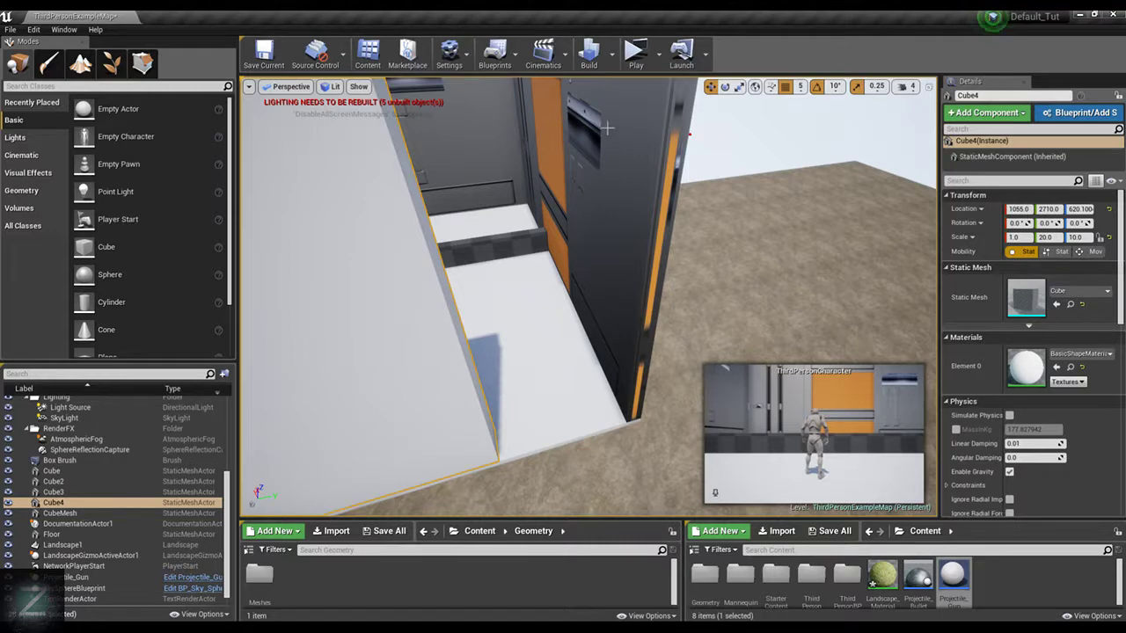
pyautogui.moveTo(521, 254); pyautogui.dragTo(552, 280, button='right')
pyautogui.moveTo(634, 262); pyautogui.dragTo(373, 295, button='right')
pyautogui.keyDown('alt'); pyautogui.moveTo(368, 265); pyautogui.dragTo(346, 188); pyautogui.keyUp('alt')
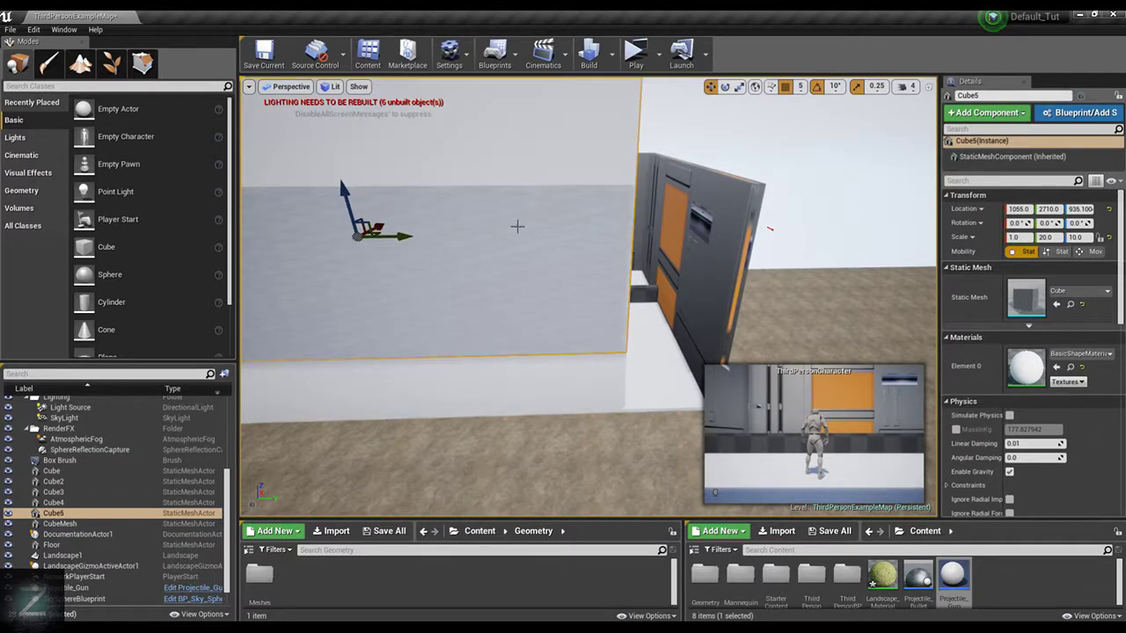
pyautogui.moveTo(403, 235); pyautogui.dragTo(536, 241)
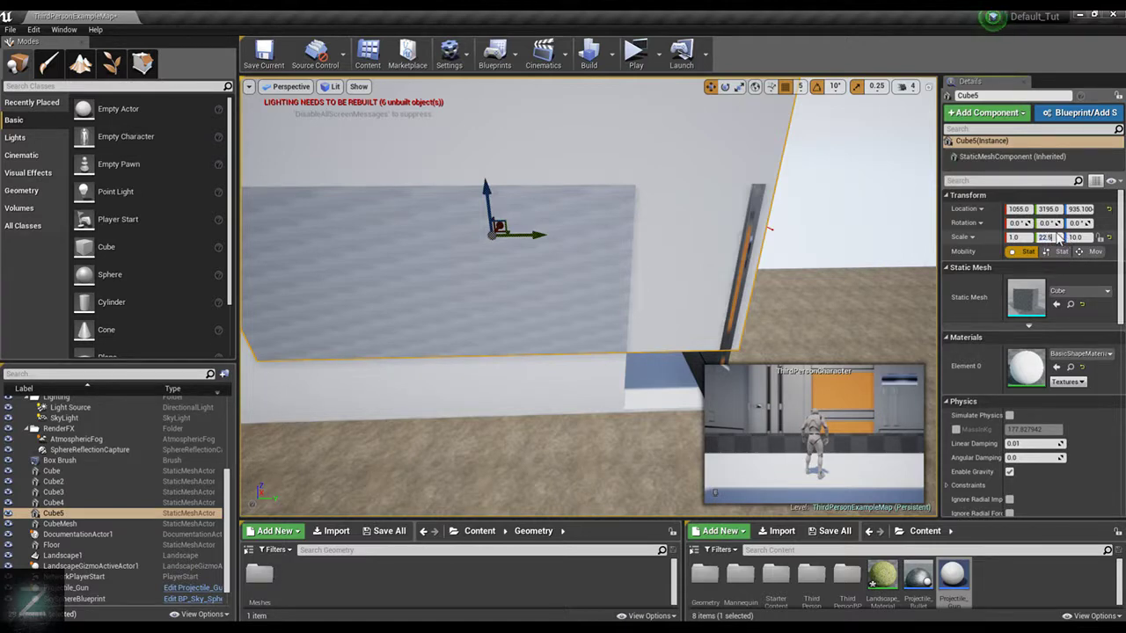
# Try Y scales of 22.5 and 2.25 on the copied wall
pyautogui.press('Return')
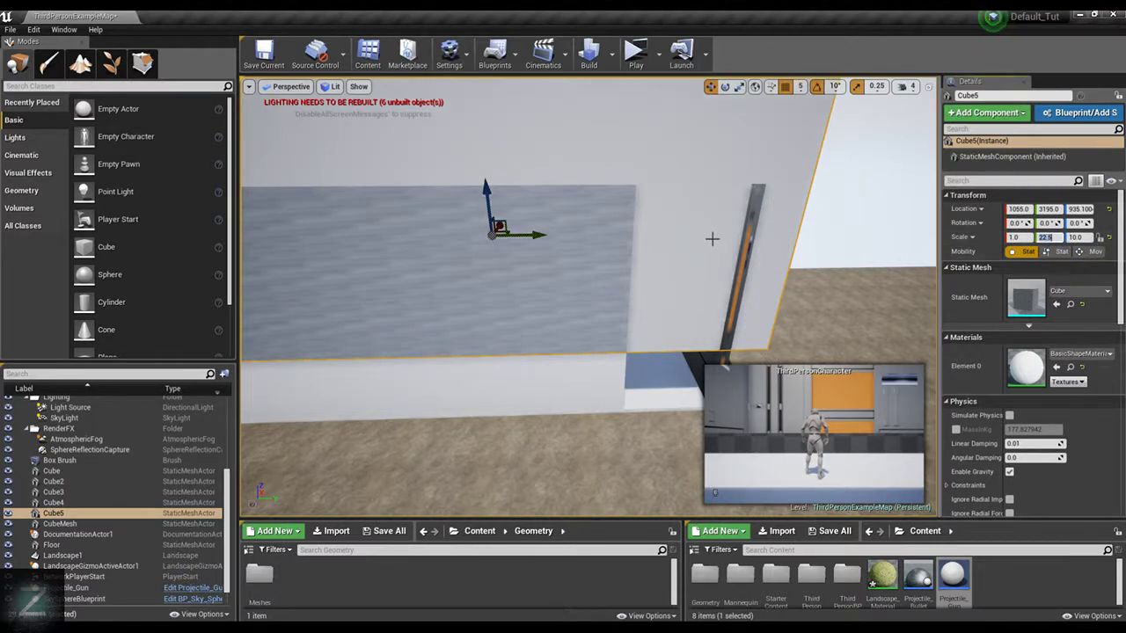
pyautogui.scroll(-3, 713, 239)
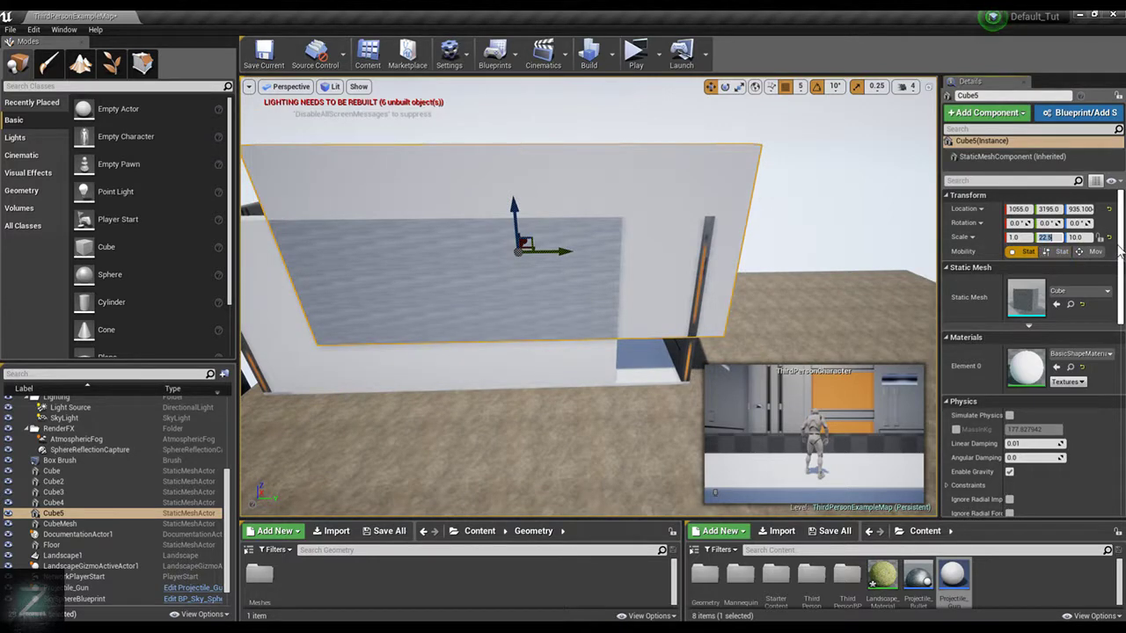
pyautogui.write('2.25')
pyautogui.press('Return')
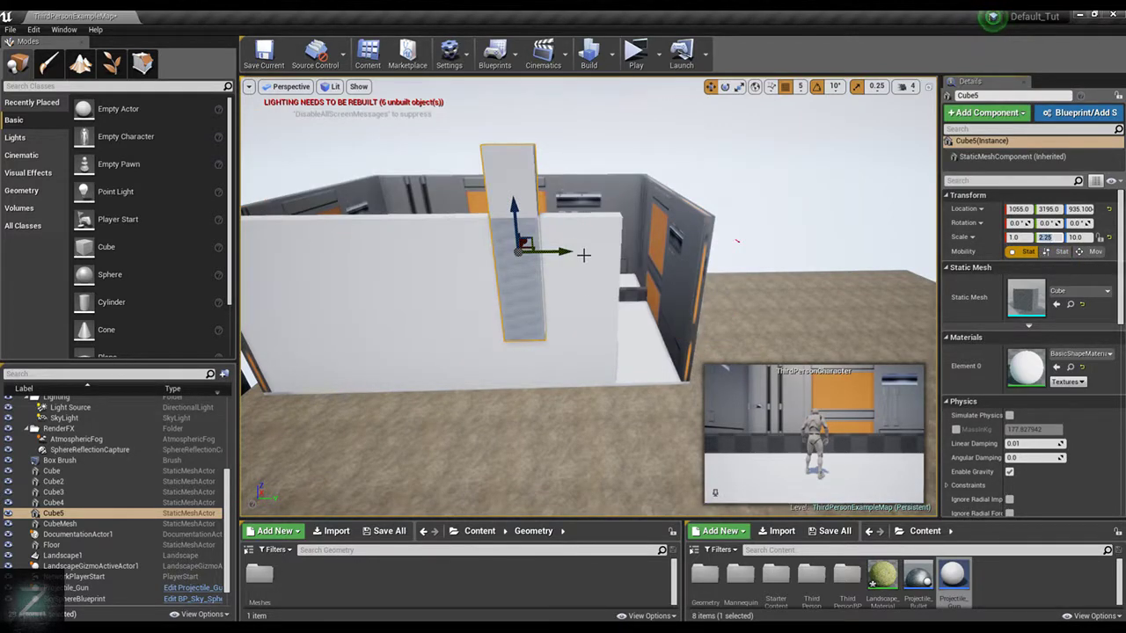
# Fit the copied wall above the remaining gap with a Y scale of 4 and a Y location of 3910
pyautogui.moveTo(563, 251); pyautogui.dragTo(723, 251)
pyautogui.press('w')
pyautogui.moveTo(724, 251); pyautogui.dragTo(714, 240, button='right')
pyautogui.click(1045, 237)
pyautogui.write('5')
pyautogui.press('Return')
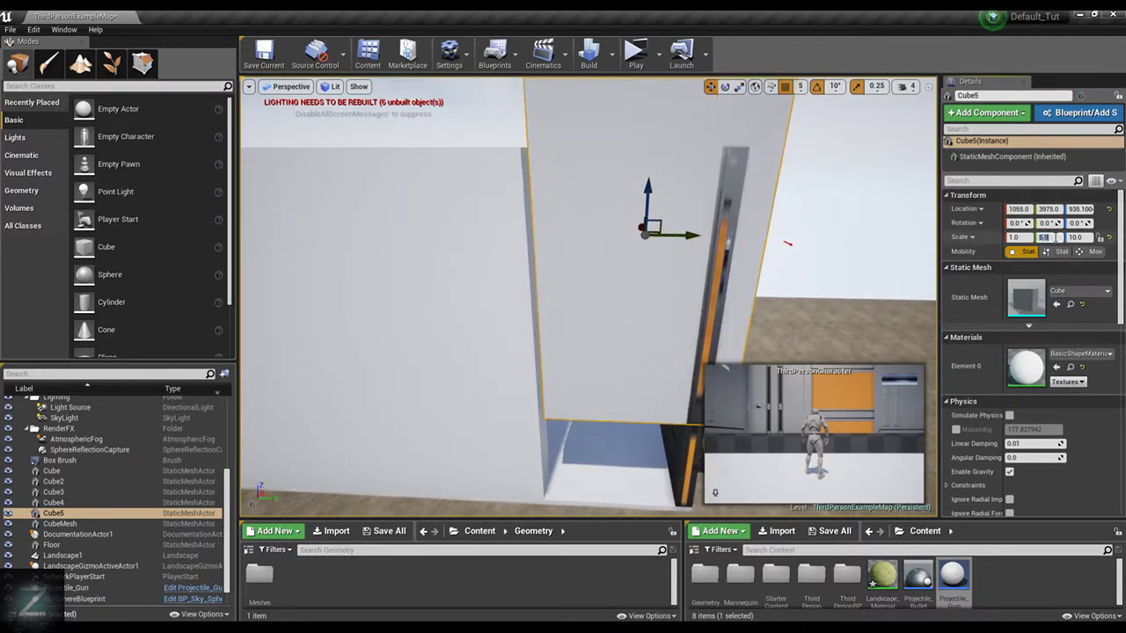
pyautogui.write('4')
pyautogui.press('Return')
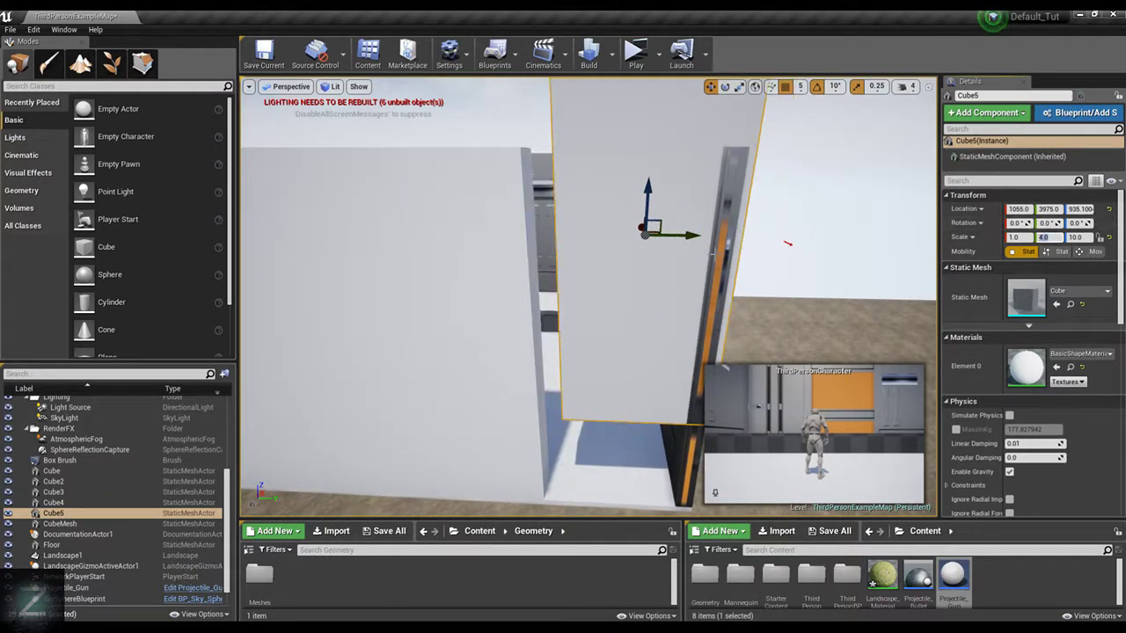
pyautogui.moveTo(689, 238); pyautogui.dragTo(658, 234)
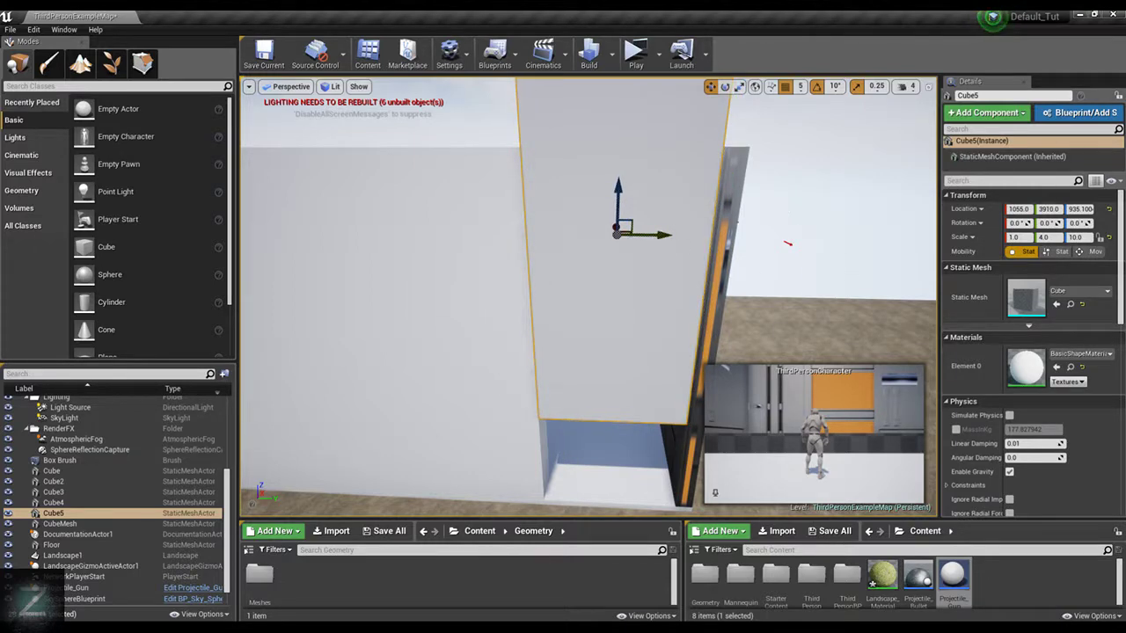
# Set the copied wall piece's Z scale to 4 and lower it to Z 920, leaving a doorway beneath
pyautogui.scroll(-4, 767, 216)
pyautogui.scroll(-4, 1111, 307)
pyautogui.scroll(4, 1111, 307)
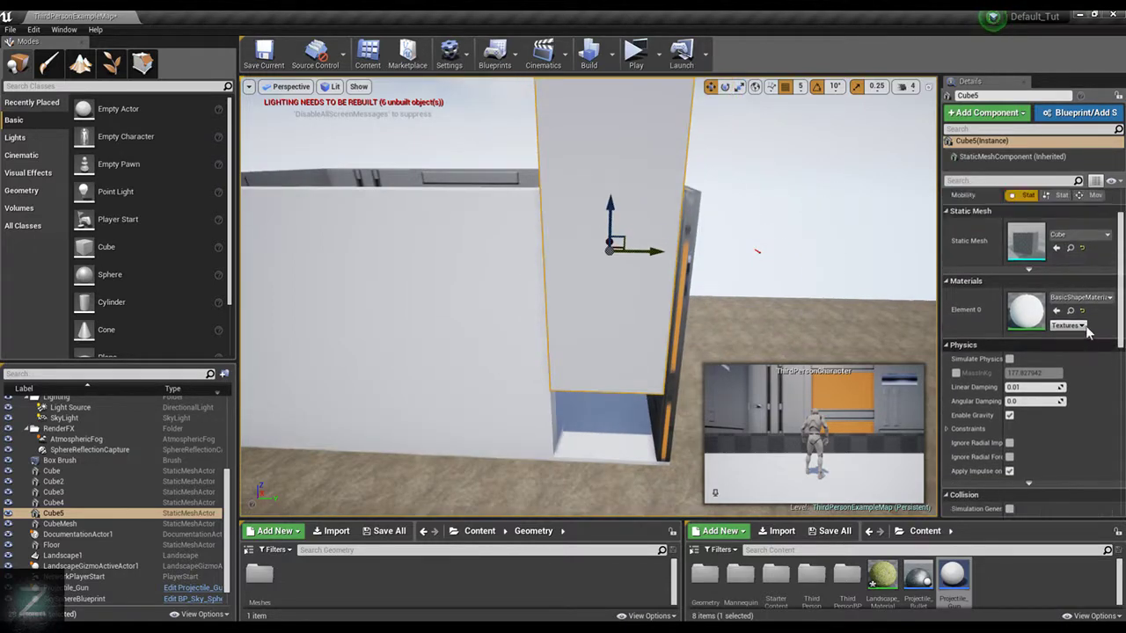
pyautogui.press('Return')
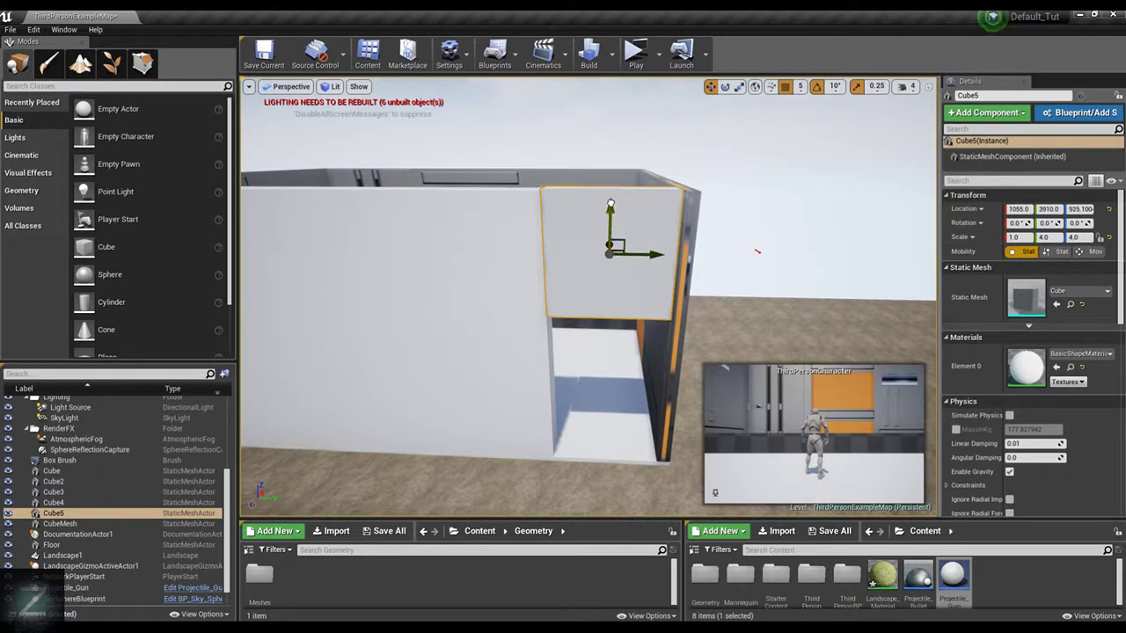
pyautogui.moveTo(610, 204); pyautogui.dragTo(614, 202)
pyautogui.moveTo(615, 203); pyautogui.dragTo(714, 183, button='right')
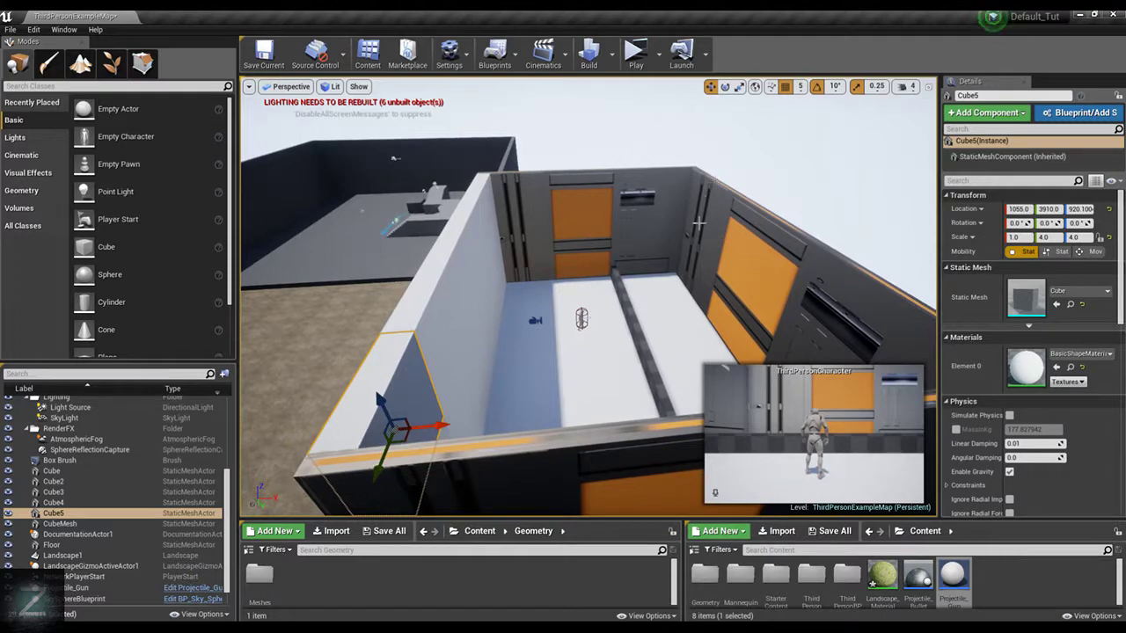
# Duplicate the room's floor slab and raise the copy to a Z location of about 1130 as the roof
pyautogui.press('w')
pyautogui.moveTo(658, 217); pyautogui.dragTo(1098, 257, button='right')
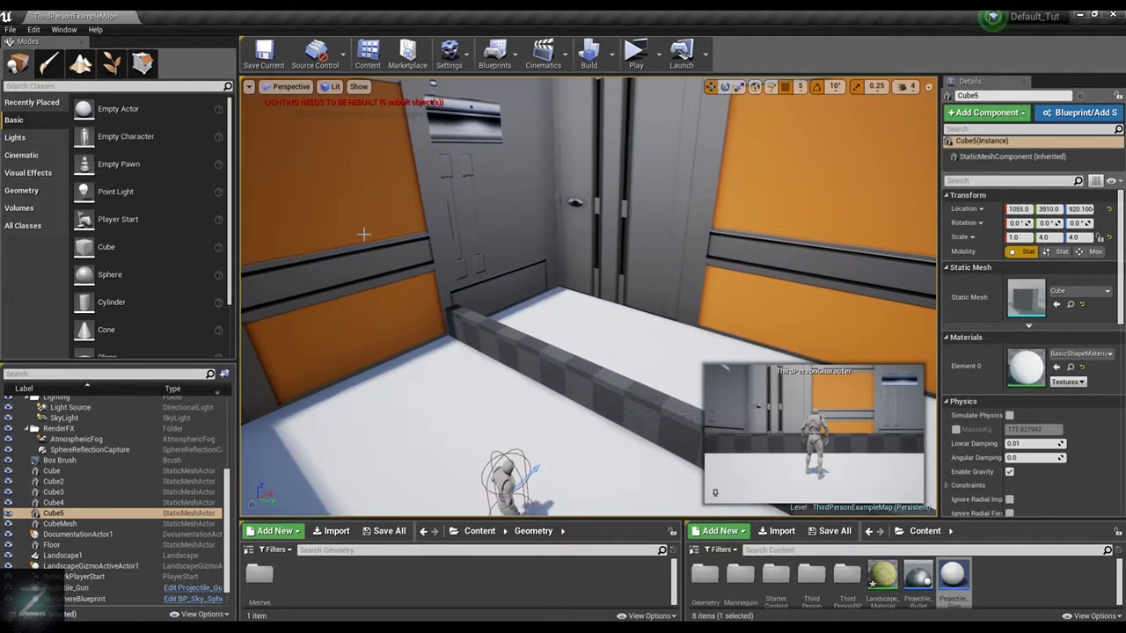
pyautogui.moveTo(695, 290); pyautogui.dragTo(782, 361, button='right')
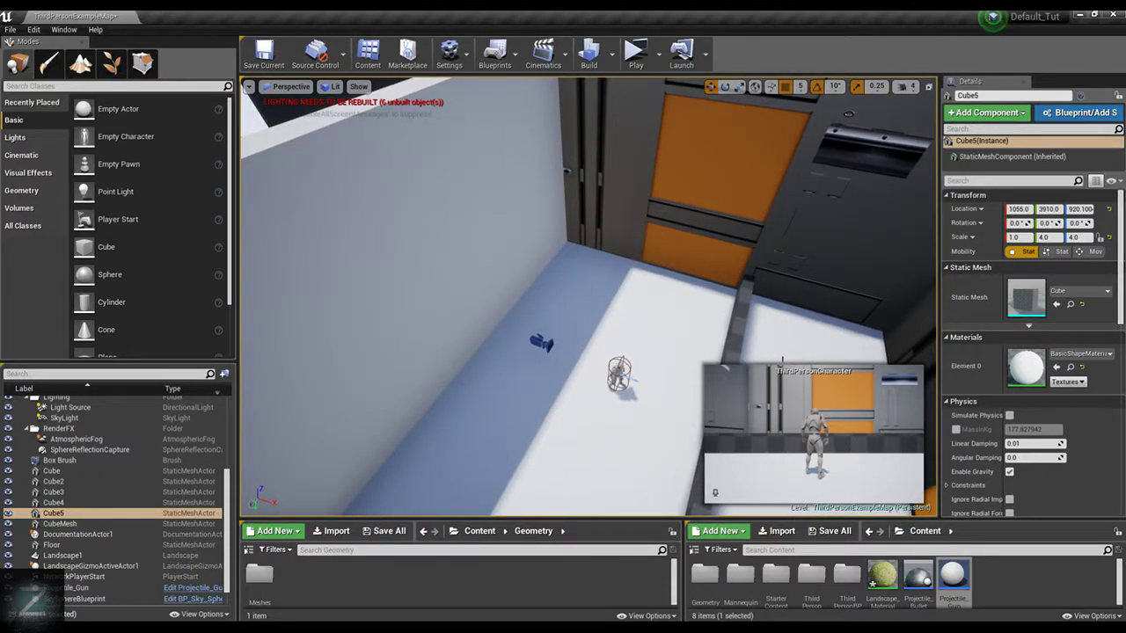
pyautogui.scroll(-3, 659, 254)
pyautogui.click(660, 317)
pyautogui.scroll(-4, 646, 304)
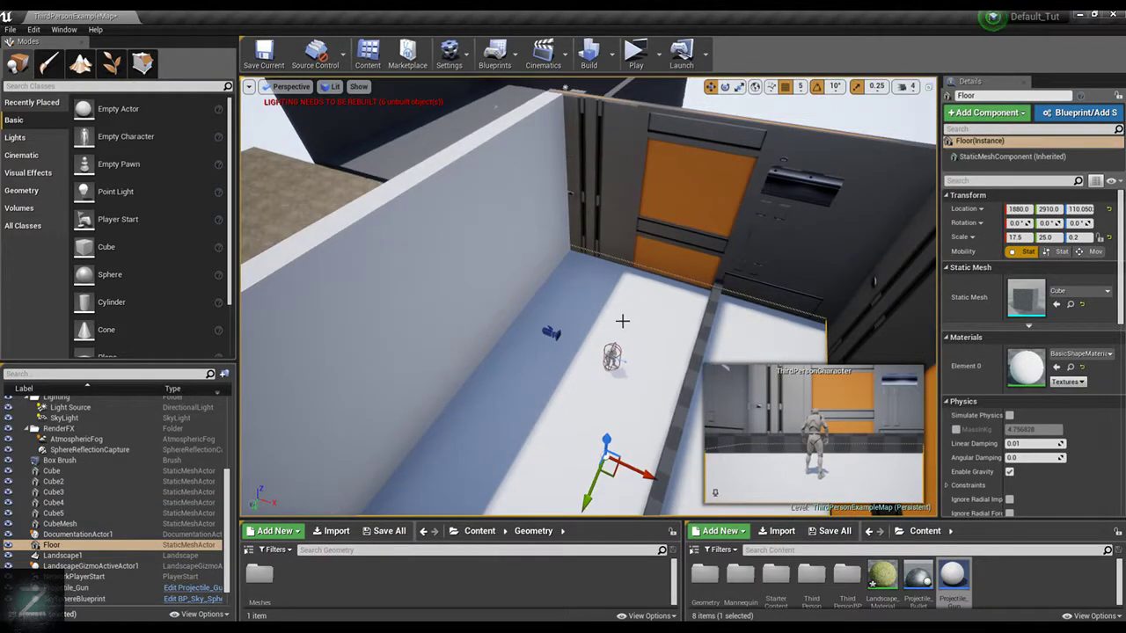
pyautogui.moveTo(623, 319); pyautogui.dragTo(492, 352, button='right')
pyautogui.press('f')
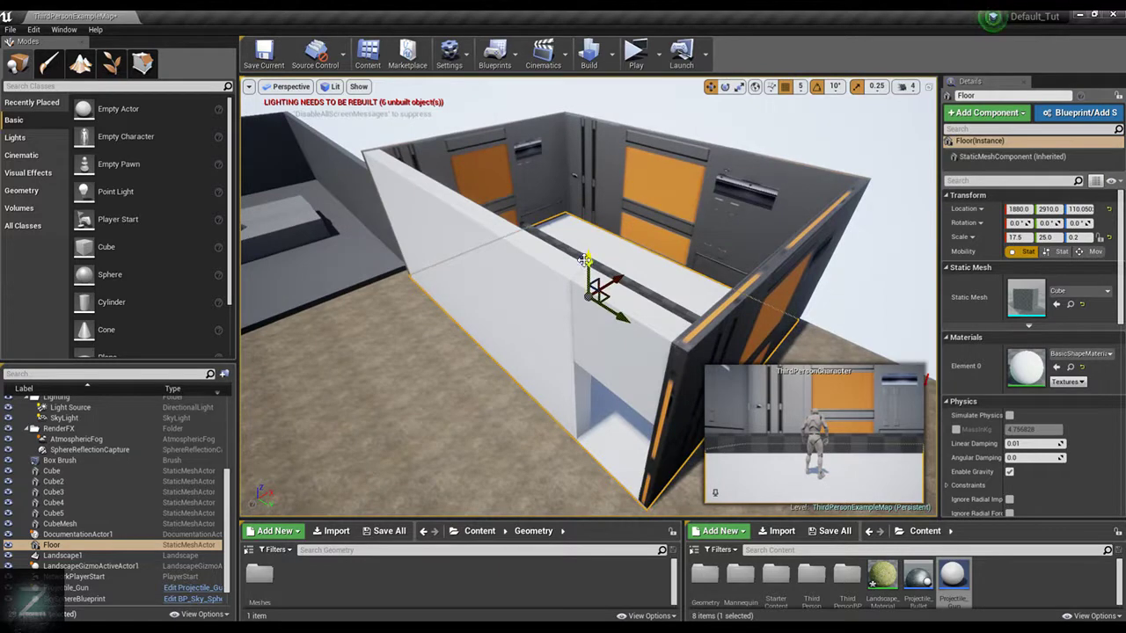
pyautogui.keyDown('alt'); pyautogui.moveTo(585, 260); pyautogui.dragTo(587, 160); pyautogui.keyUp('alt')
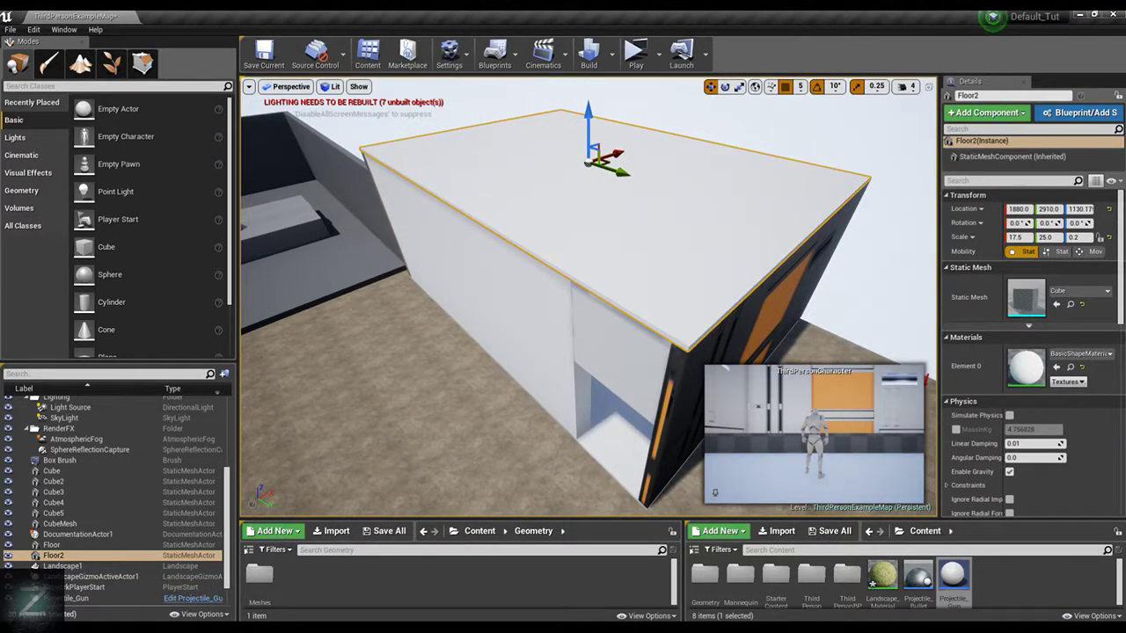
# Play-test the roofed room by running the character around inside and out through the doorway, then end the preview
pyautogui.click(711, 117)
pyautogui.press('w')
pyautogui.moveTo(659, 264); pyautogui.dragTo(576, 257, button='right')
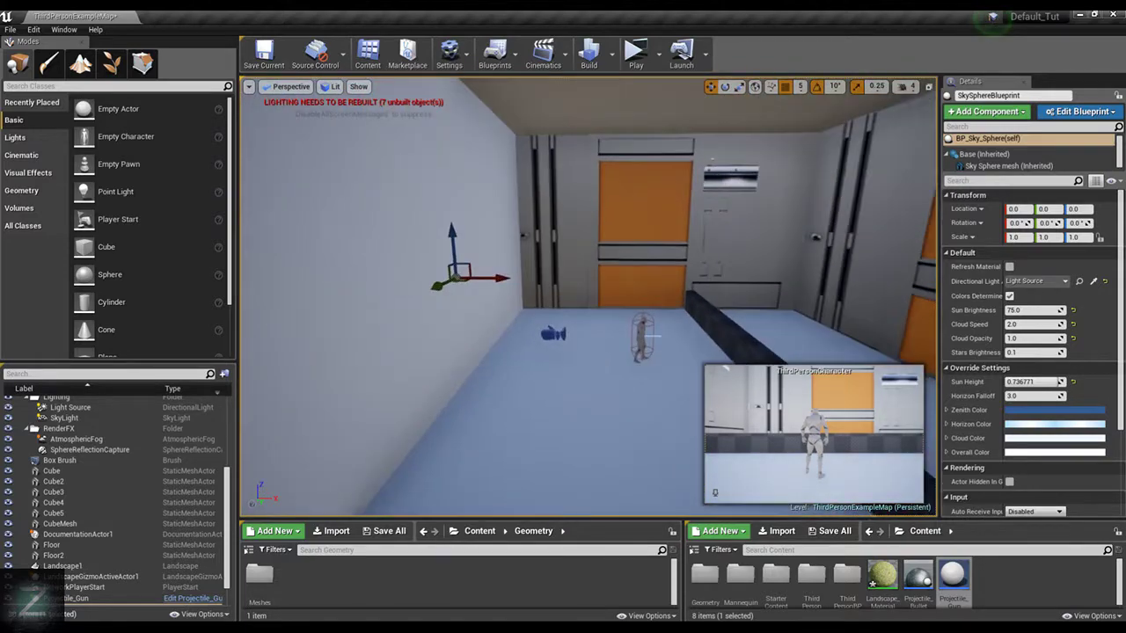
pyautogui.click(639, 60)
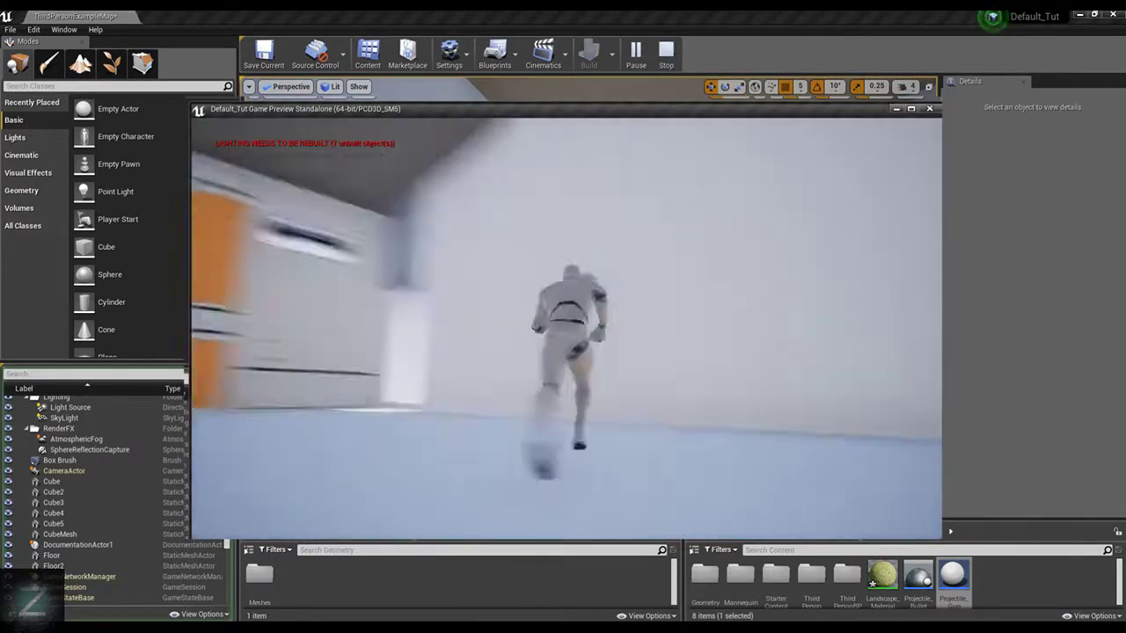
pyautogui.press('w')
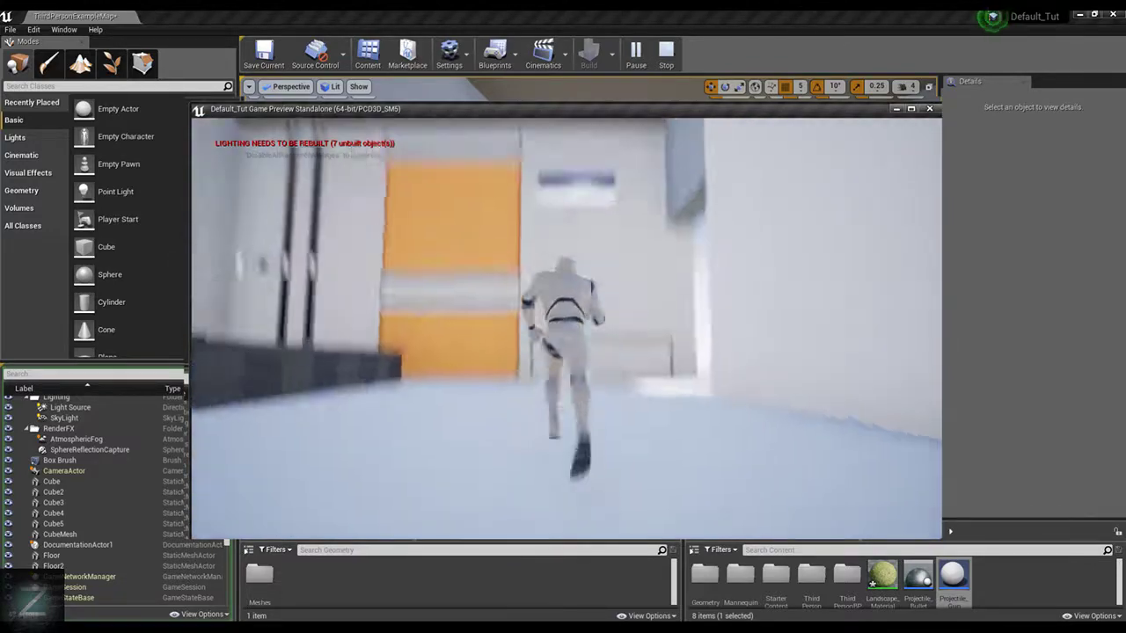
pyautogui.press('w')
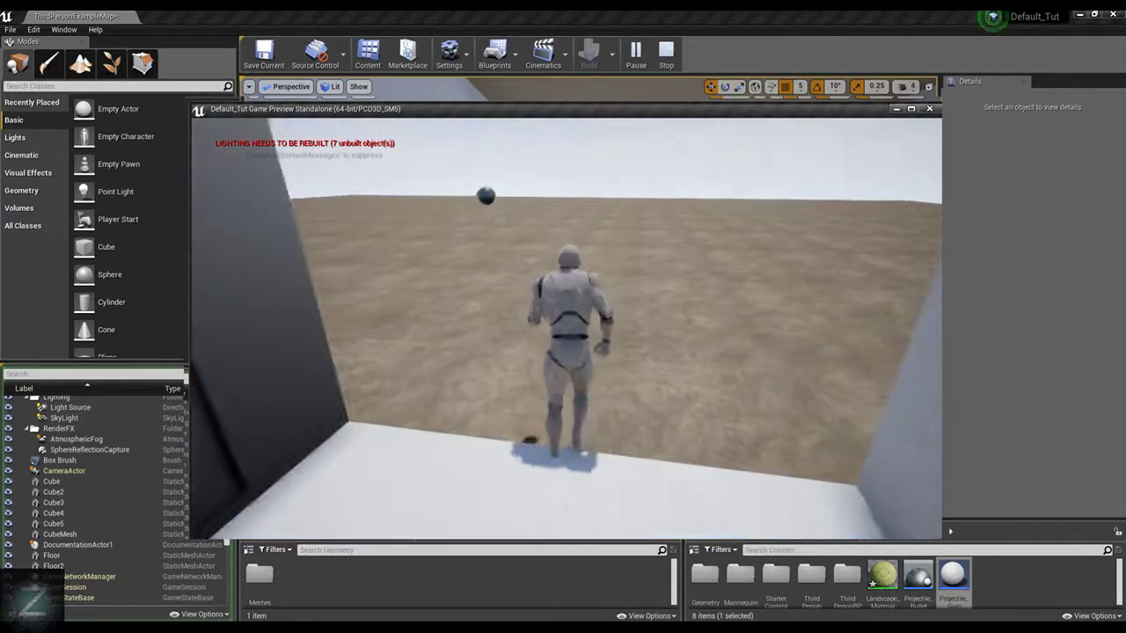
pyautogui.press('d')
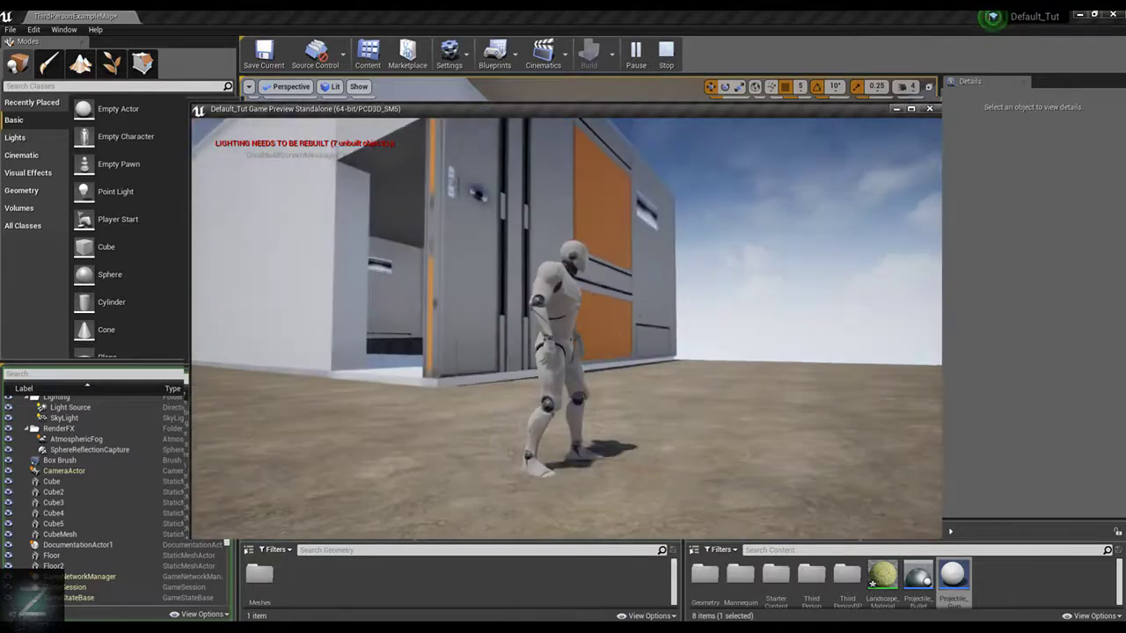
pyautogui.press('Escape')
# Delete the existing Projectile_Gun outside the building
pyautogui.press('w')
pyautogui.moveTo(676, 256)
pyautogui.mouseDown(button='right')
pyautogui.moveTo(704, 277)
pyautogui.moveTo(730, 255)
pyautogui.moveTo(686, 250)
pyautogui.mouseUp(button='right')
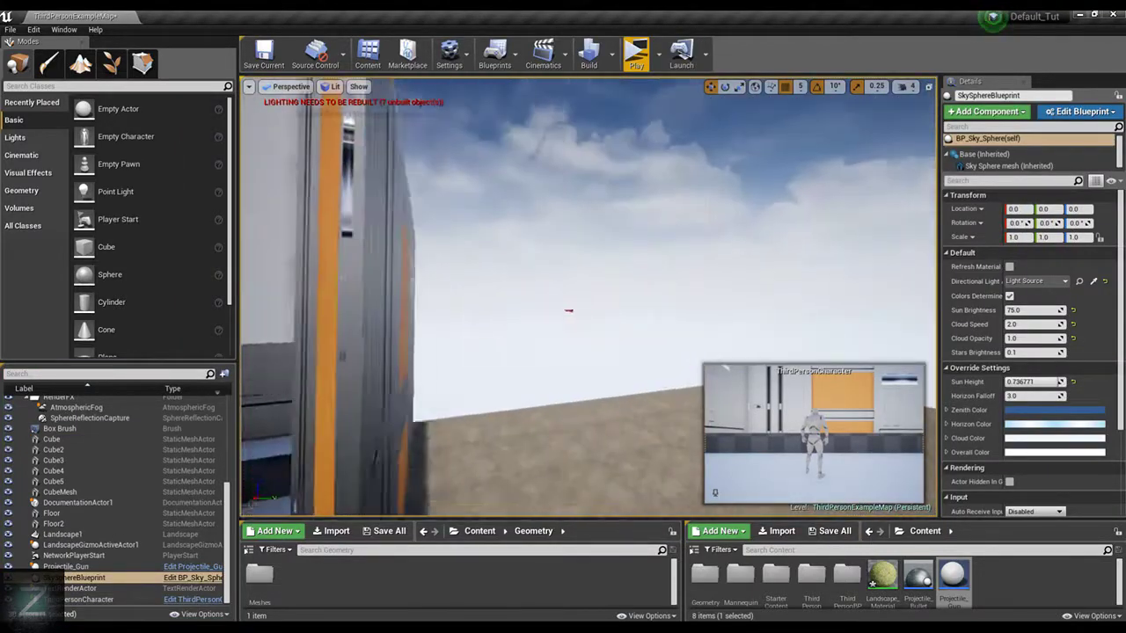
pyautogui.moveTo(463, 332); pyautogui.dragTo(505, 324, button='right')
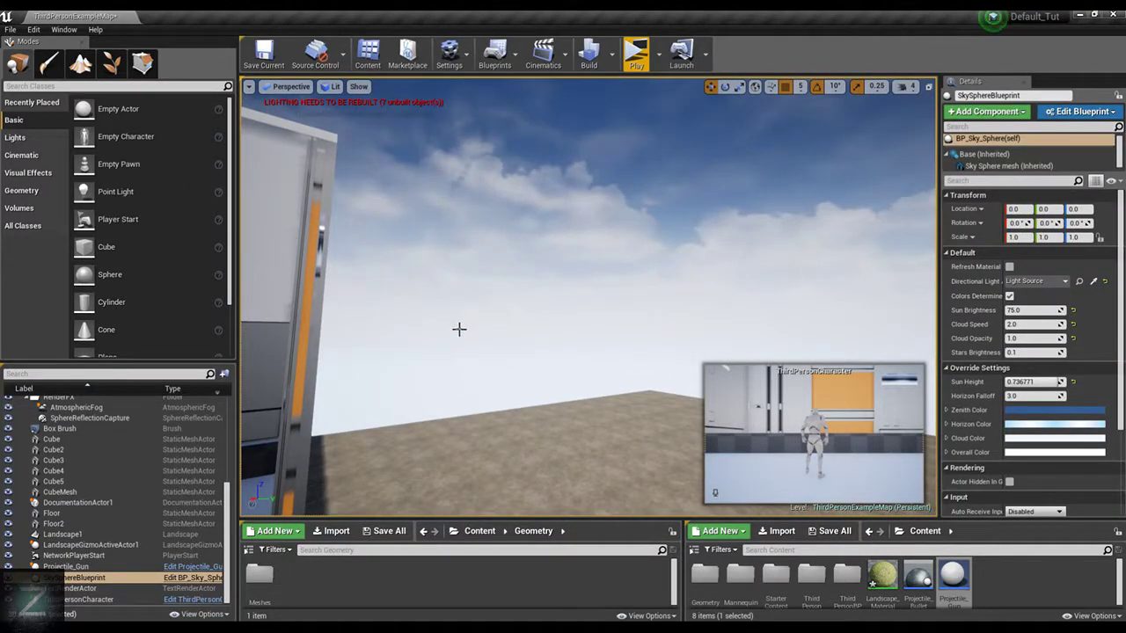
pyautogui.click(460, 329)
pyautogui.press('Delete')
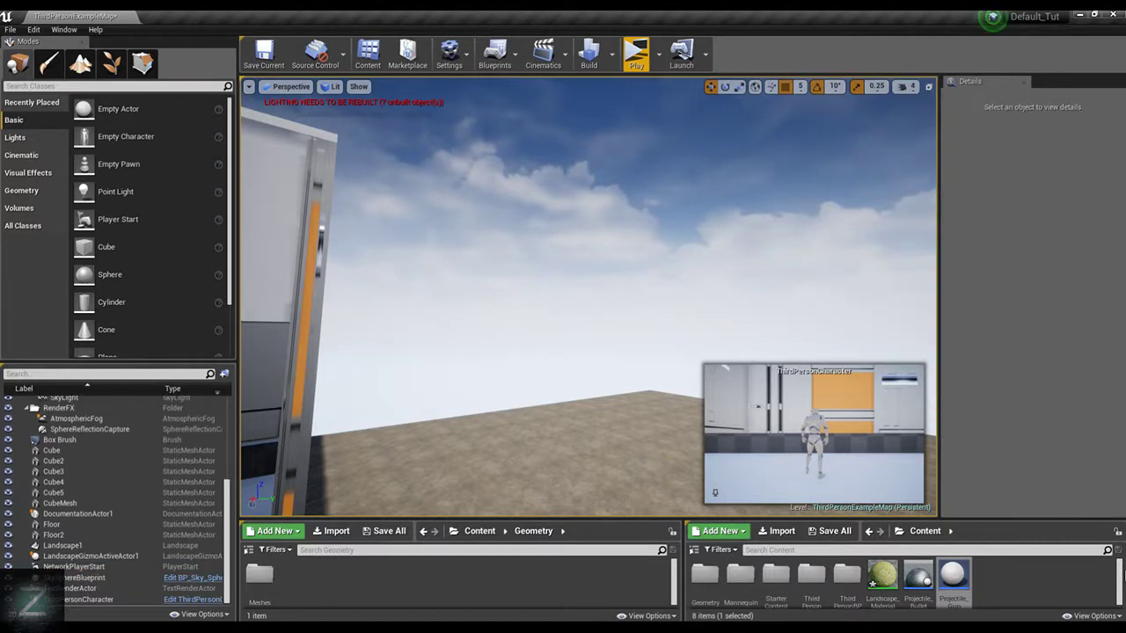
# Place a Projectile_Gun inside the room at floor level and rotate it 90° about Z
pyautogui.moveTo(705, 323); pyautogui.dragTo(633, 308, button='right')
pyautogui.press('w')
pyautogui.moveTo(531, 431); pyautogui.dragTo(535, 430, button='right')
pyautogui.press('w')
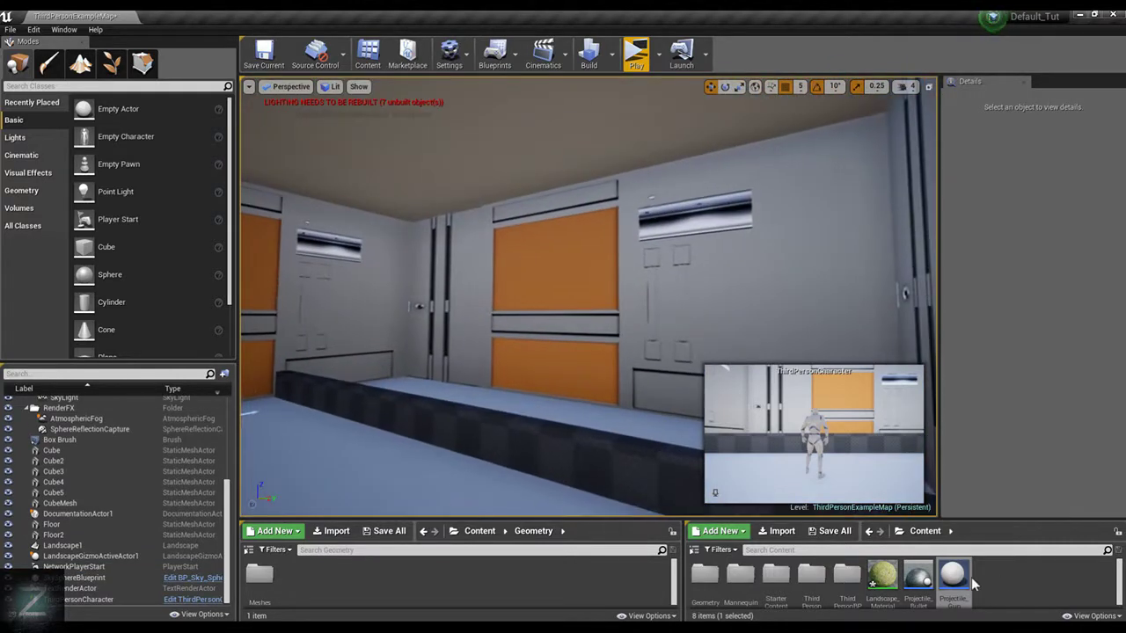
pyautogui.hotkey('ctrl', 'z')
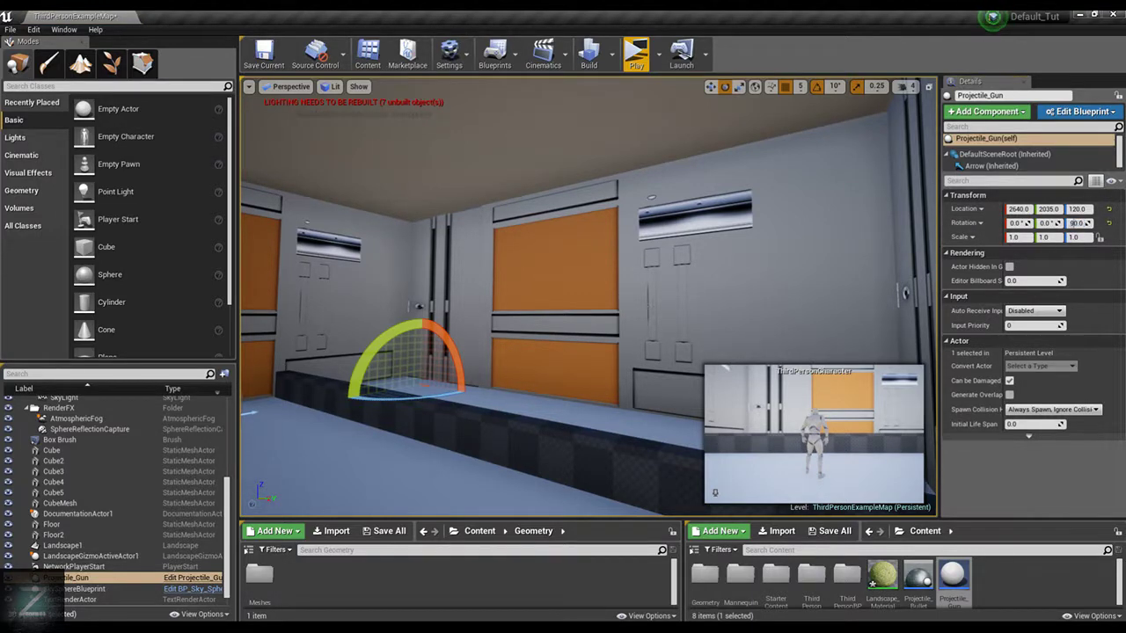
# Raise the Projectile_Gun to Z 830 and shift it into the room's corner at X 2410, Y 1810
pyautogui.moveTo(563, 352); pyautogui.dragTo(498, 341, button='right')
pyautogui.press('w')
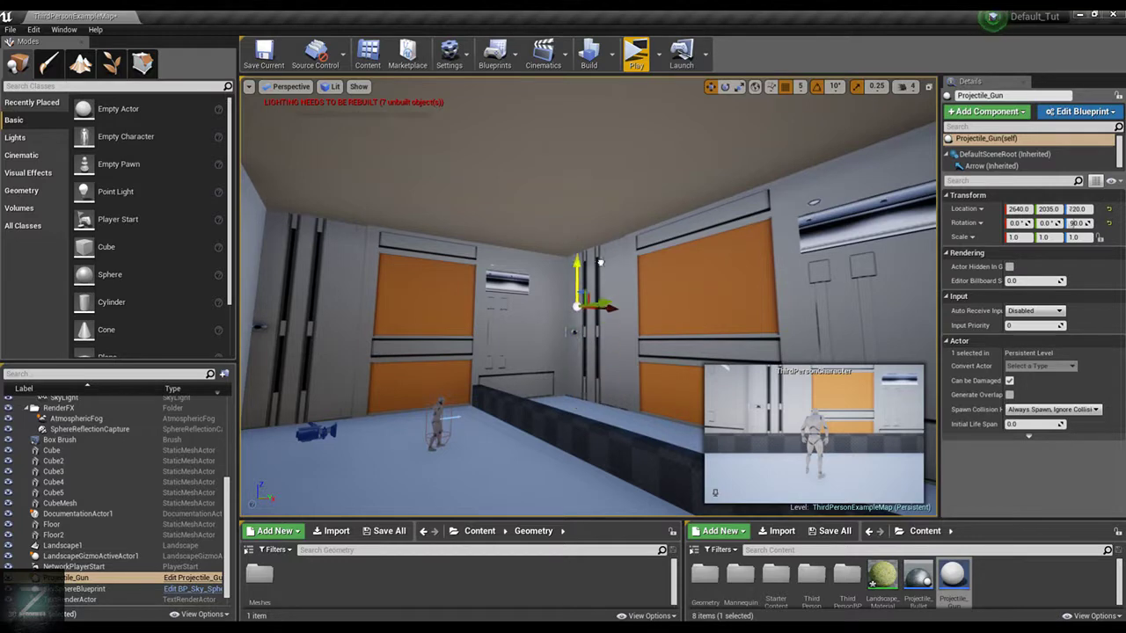
pyautogui.press('w')
pyautogui.moveTo(651, 251); pyautogui.dragTo(631, 317, button='right')
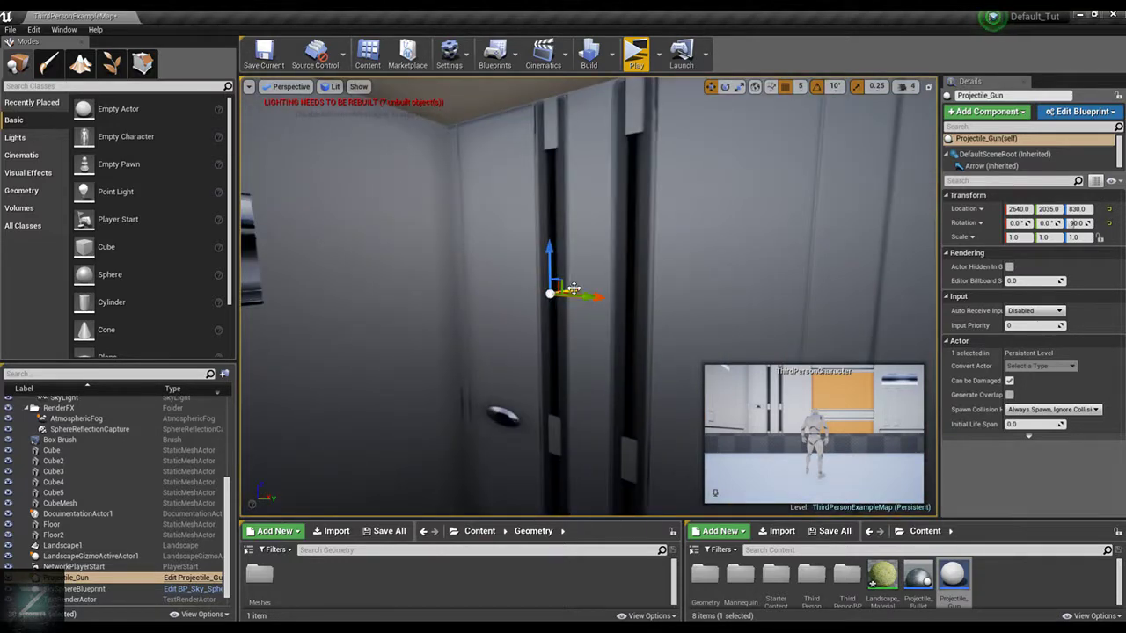
pyautogui.moveTo(486, 326); pyautogui.dragTo(419, 365)
pyautogui.moveTo(542, 311); pyautogui.dragTo(558, 384, button='right')
pyautogui.press('s')
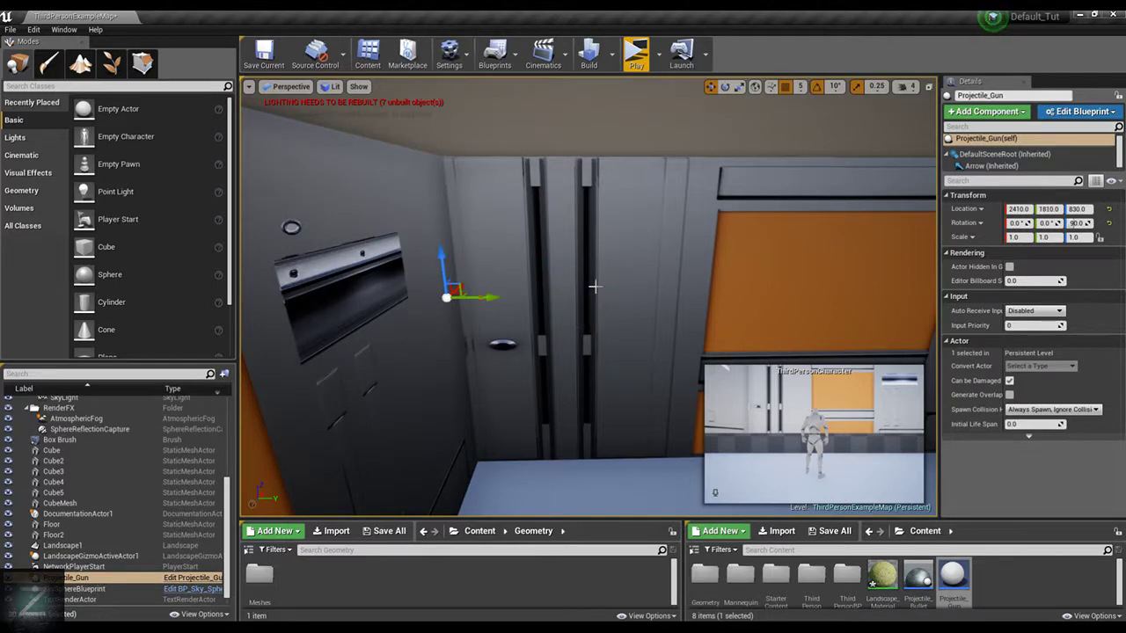
# Lower the Projectile_Gun in the room's corner to Z 570 and shift it along the wall to X 2445
pyautogui.moveTo(596, 286); pyautogui.dragTo(615, 286, button='right')
pyautogui.press('w')
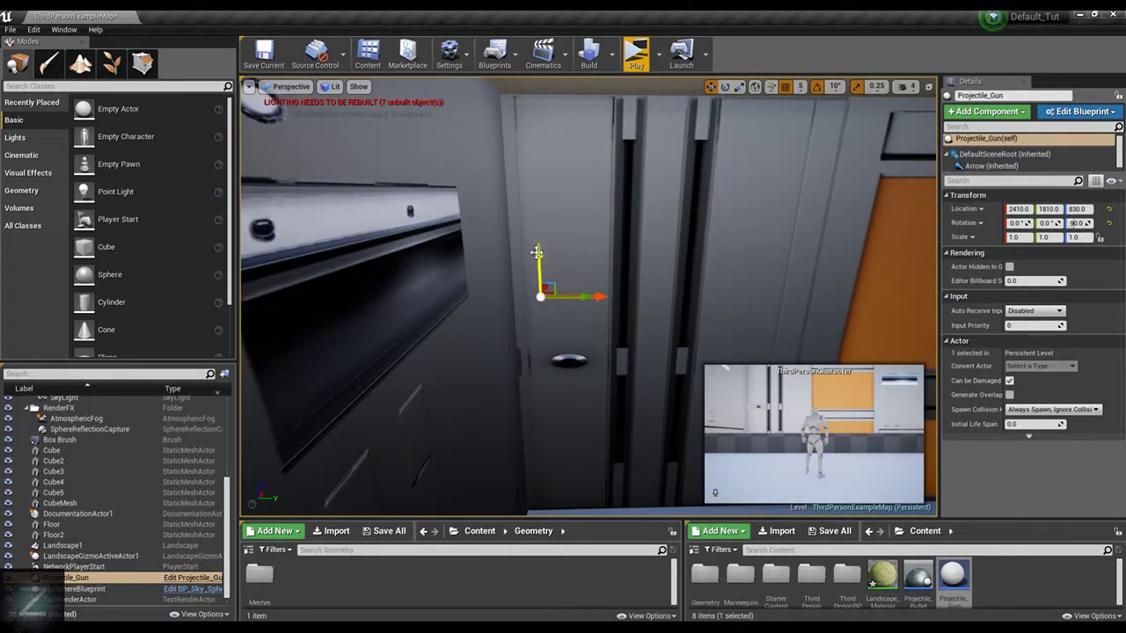
pyautogui.press('d')
pyautogui.moveTo(593, 277); pyautogui.dragTo(531, 295, button='right')
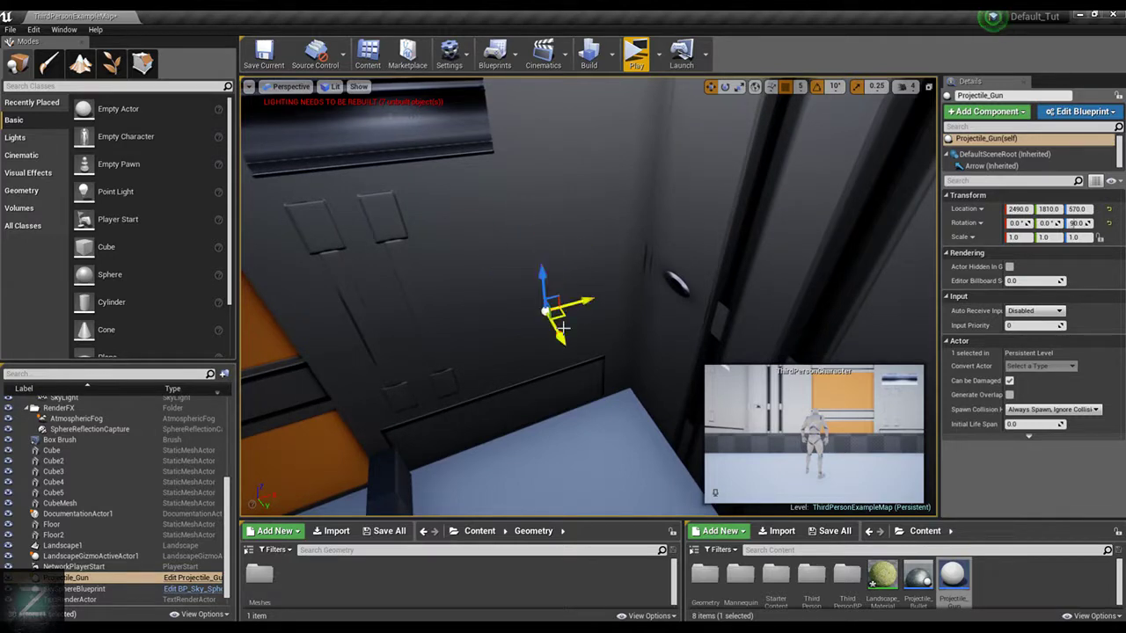
pyautogui.moveTo(627, 239); pyautogui.dragTo(630, 211, button='right')
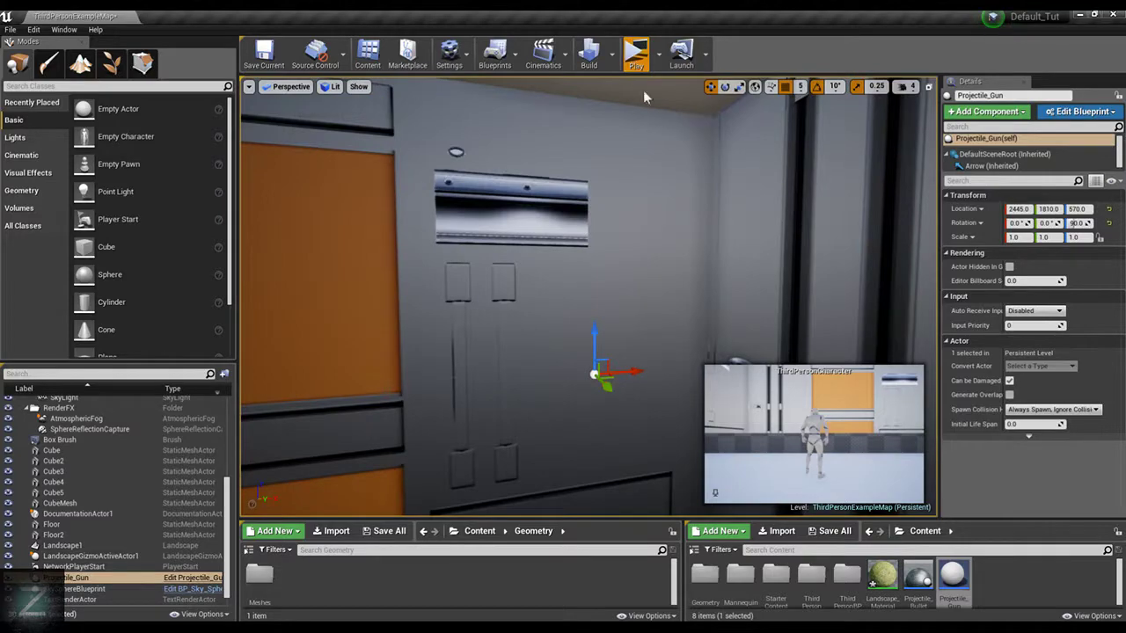
# Play-test the level by running and jumping the character over the low wall around the fired balls, and end the preview
pyautogui.click(636, 53)
pyautogui.press('w')
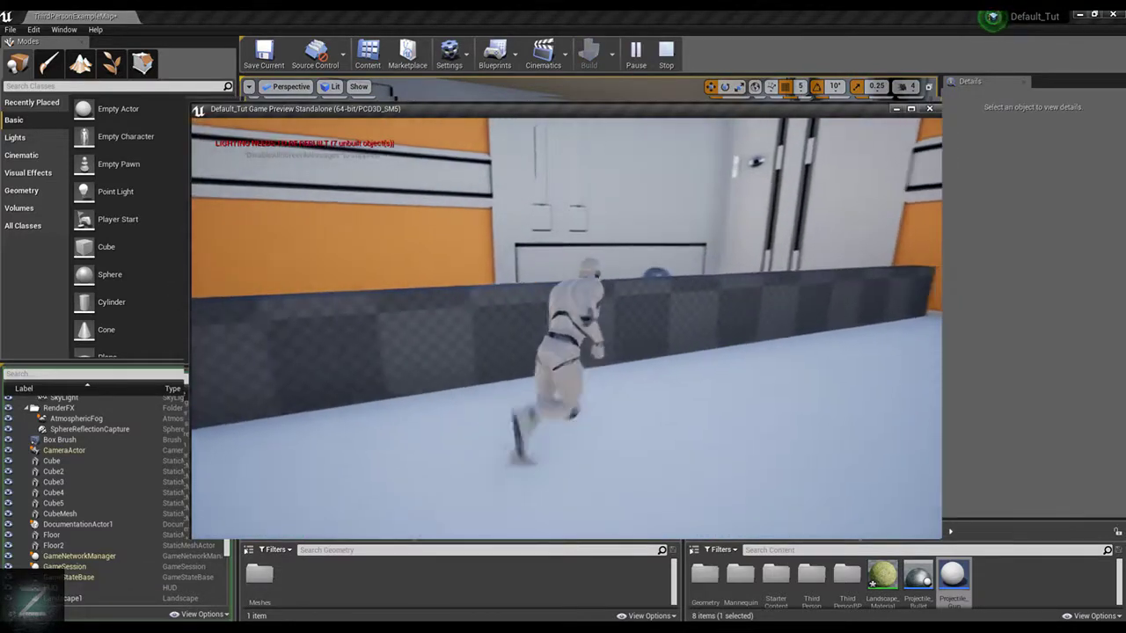
pyautogui.press('space')
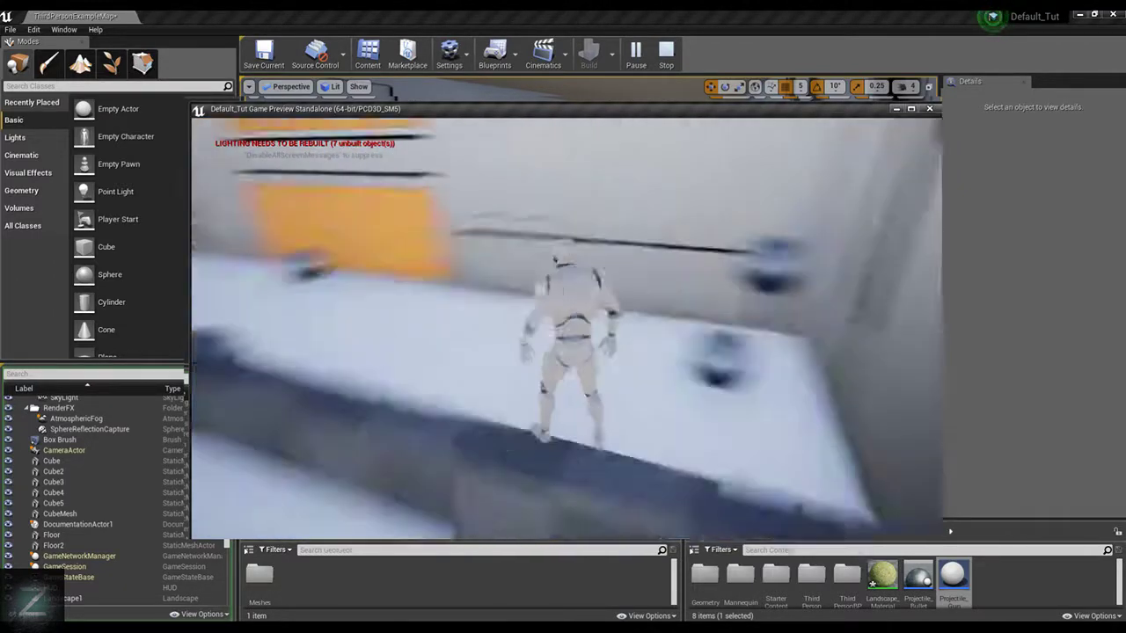
pyautogui.press('w')
pyautogui.press('space')
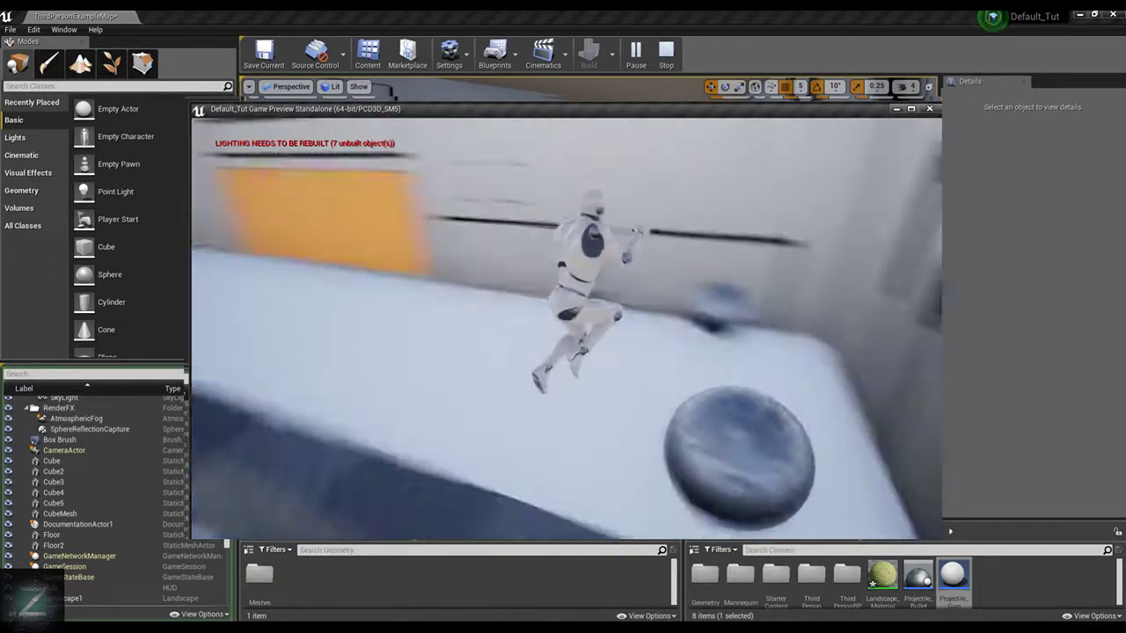
pyautogui.press('space')
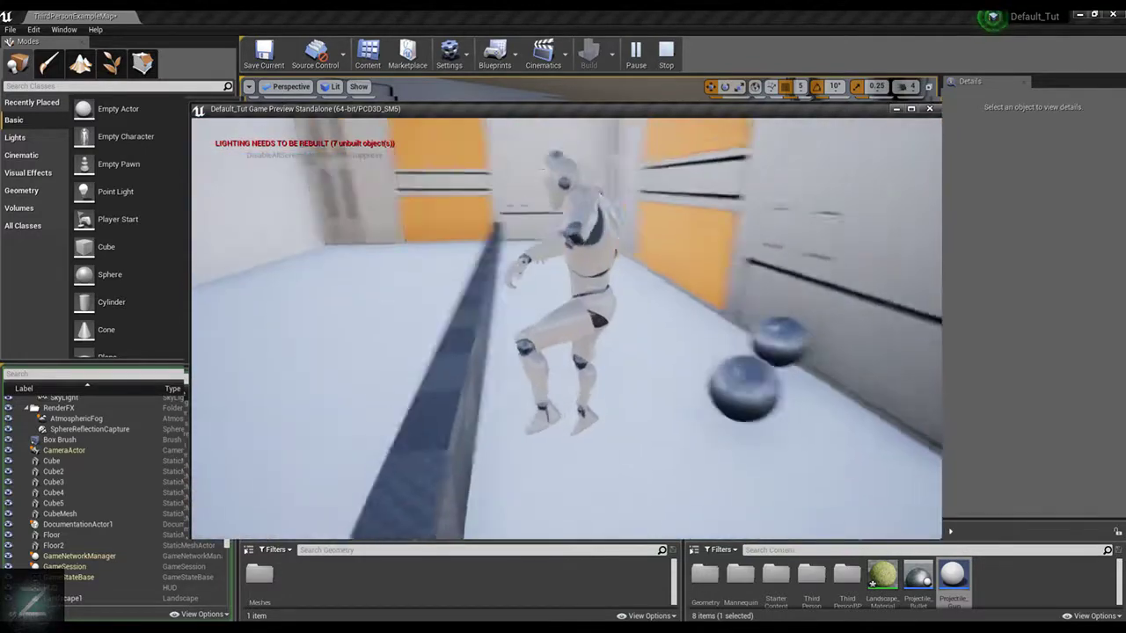
pyautogui.press('w')
pyautogui.press('a')
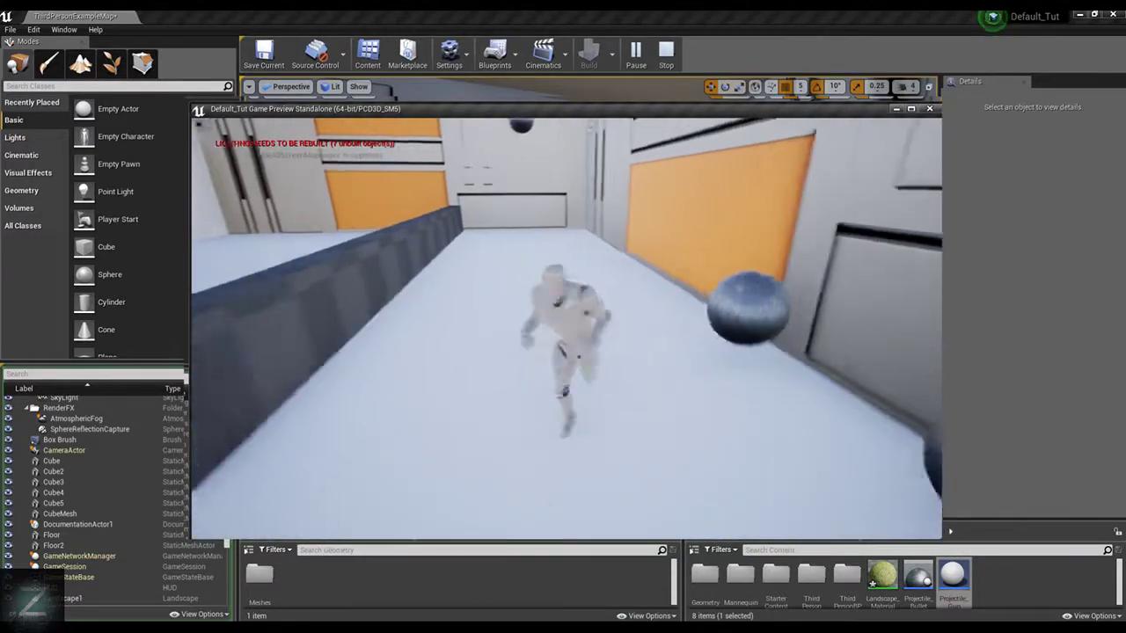
pyautogui.press('w')
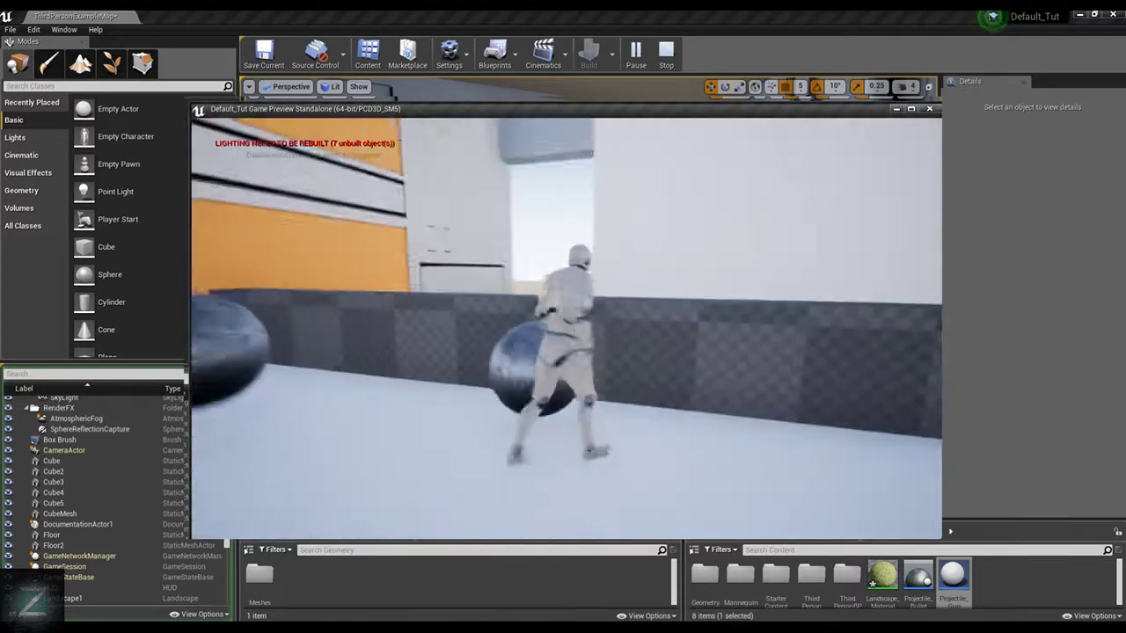
pyautogui.press('space')
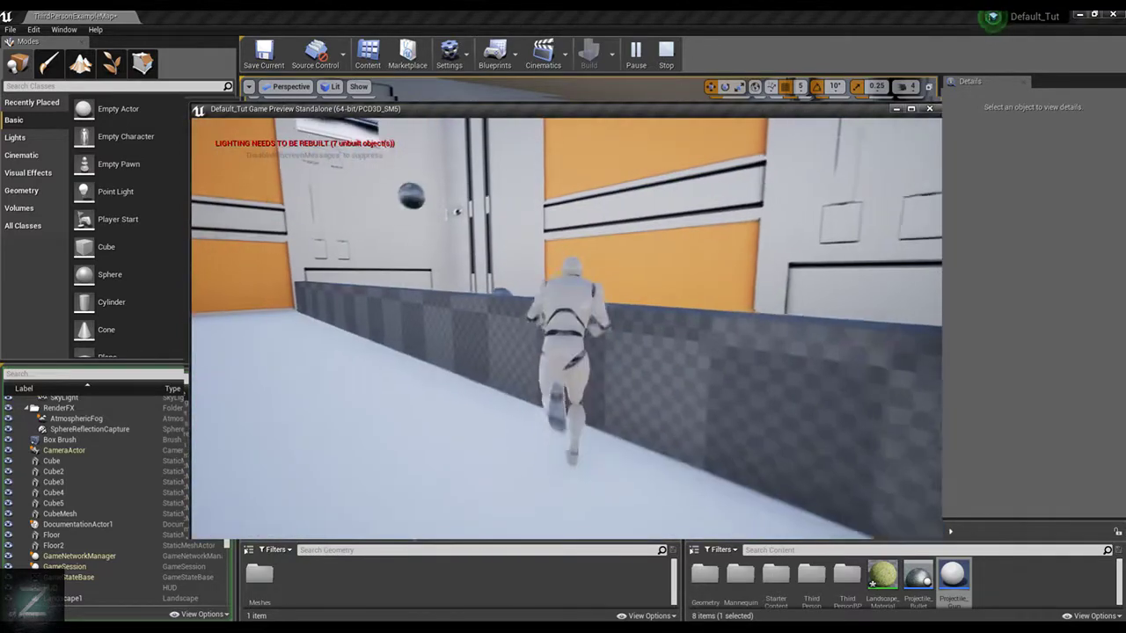
pyautogui.press('w')
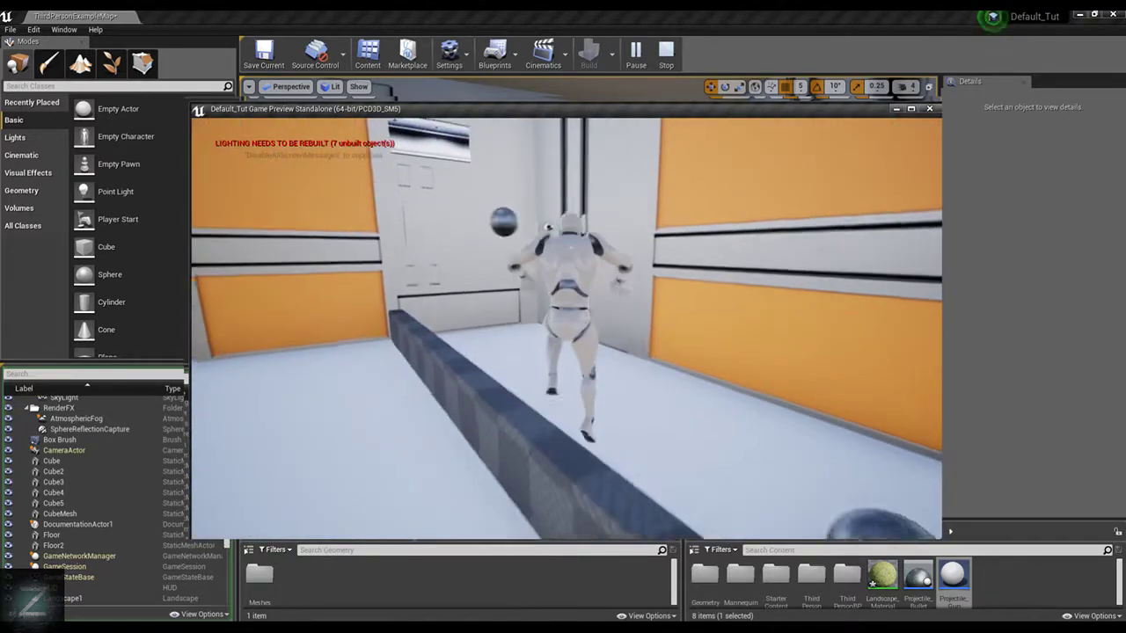
pyautogui.press('Escape')
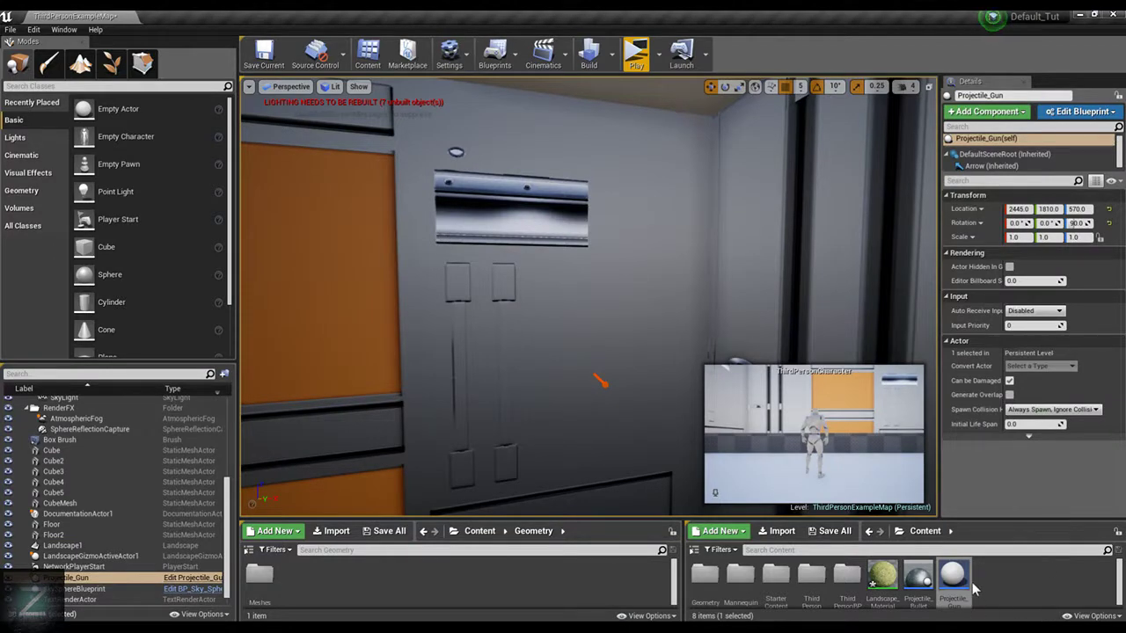
# Shorten the Tick Interval in the Projectile_Gun blueprint to a fraction of a second so the gun fires faster
pyautogui.click(961, 573)
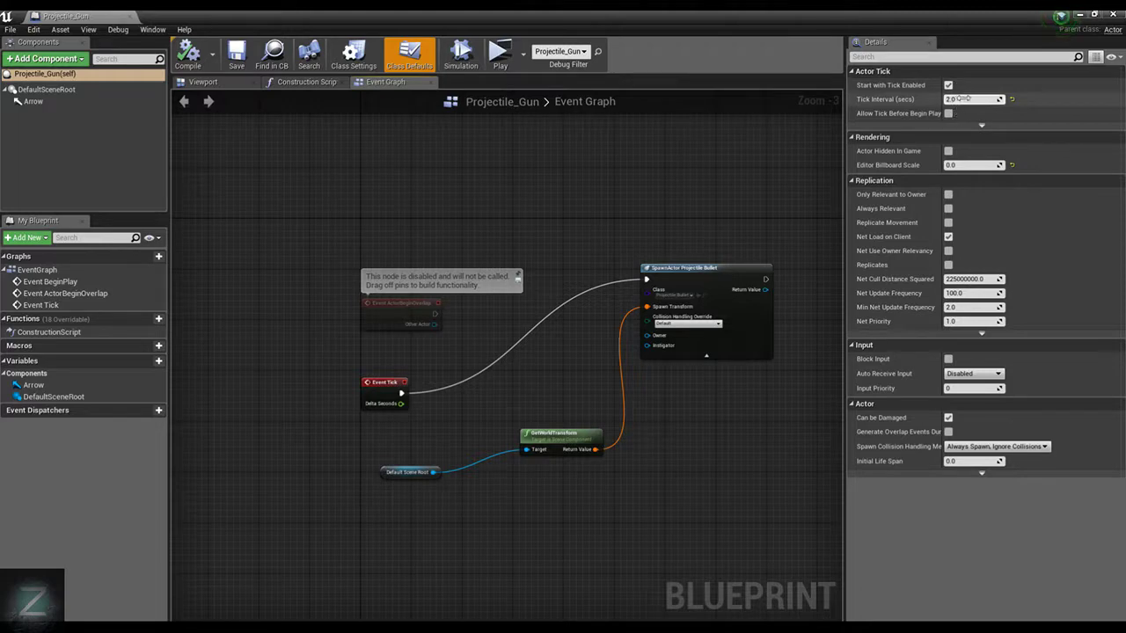
pyautogui.press('Return')
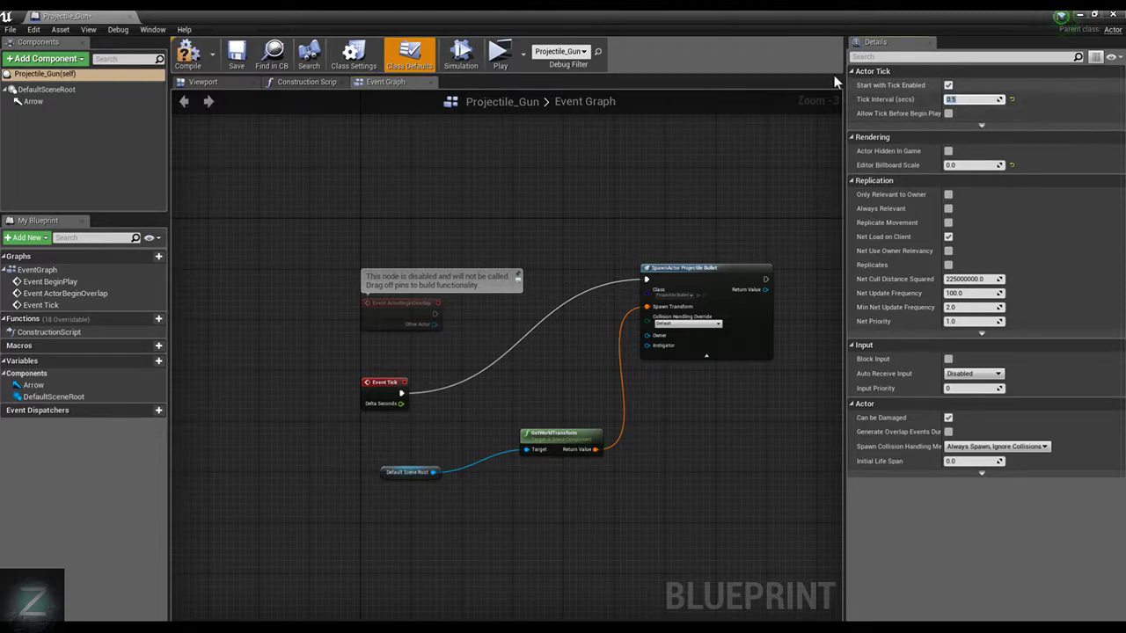
pyautogui.write('.2')
pyautogui.press('Return')
pyautogui.write('5')
pyautogui.press('Return')
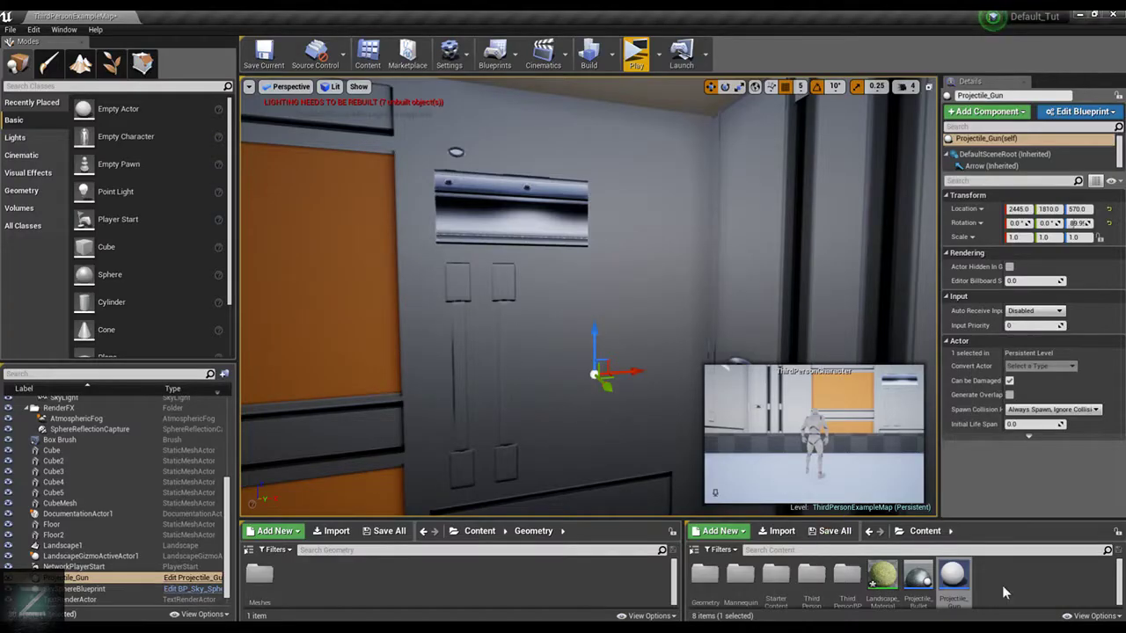
# Set the Bullet component's scale to 0.1 on X, Y and Z in the Projectile_Bullet blueprint, and compile and save it
pyautogui.doubleClick(917, 576)
pyautogui.click(202, 82)
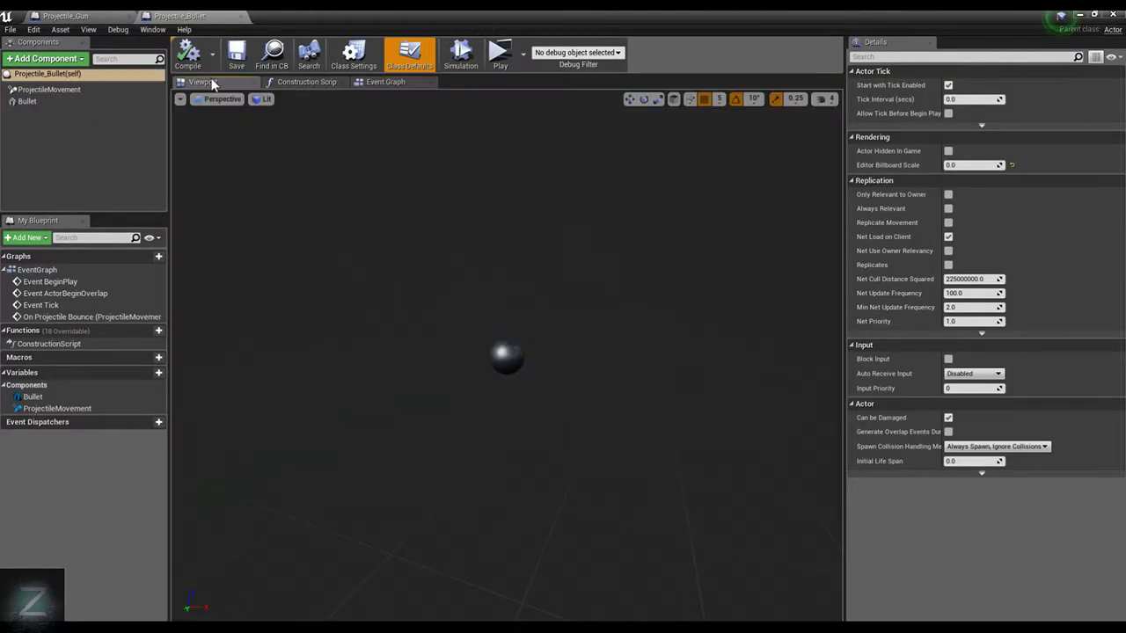
pyautogui.click(69, 99)
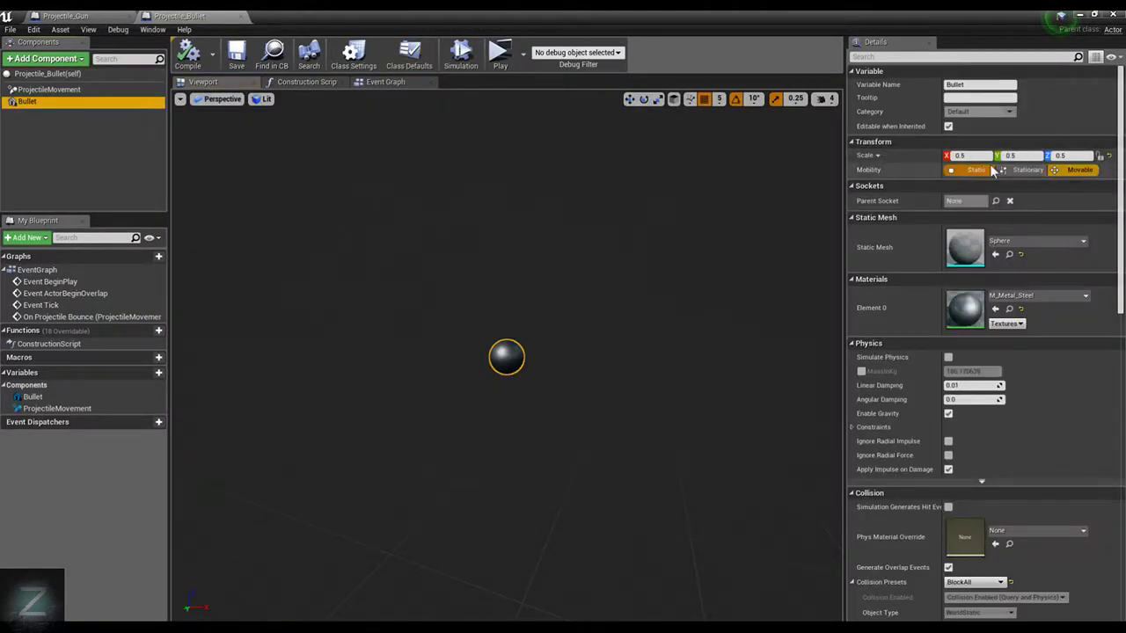
pyautogui.click(958, 155)
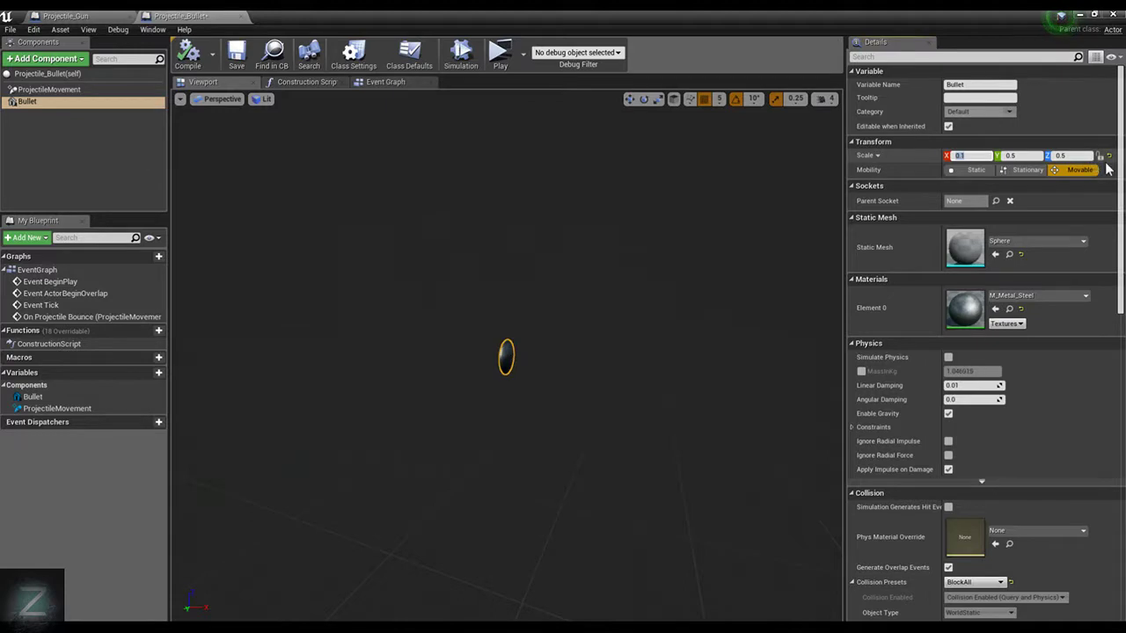
pyautogui.write('0.1')
pyautogui.click(1024, 155)
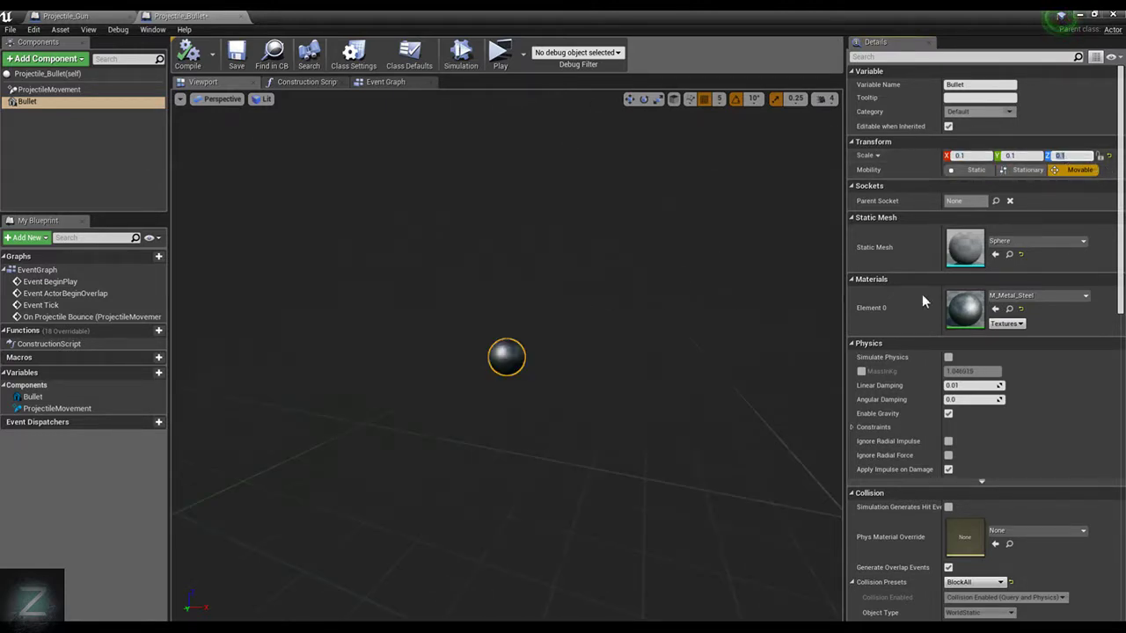
pyautogui.doubleClick(965, 249)
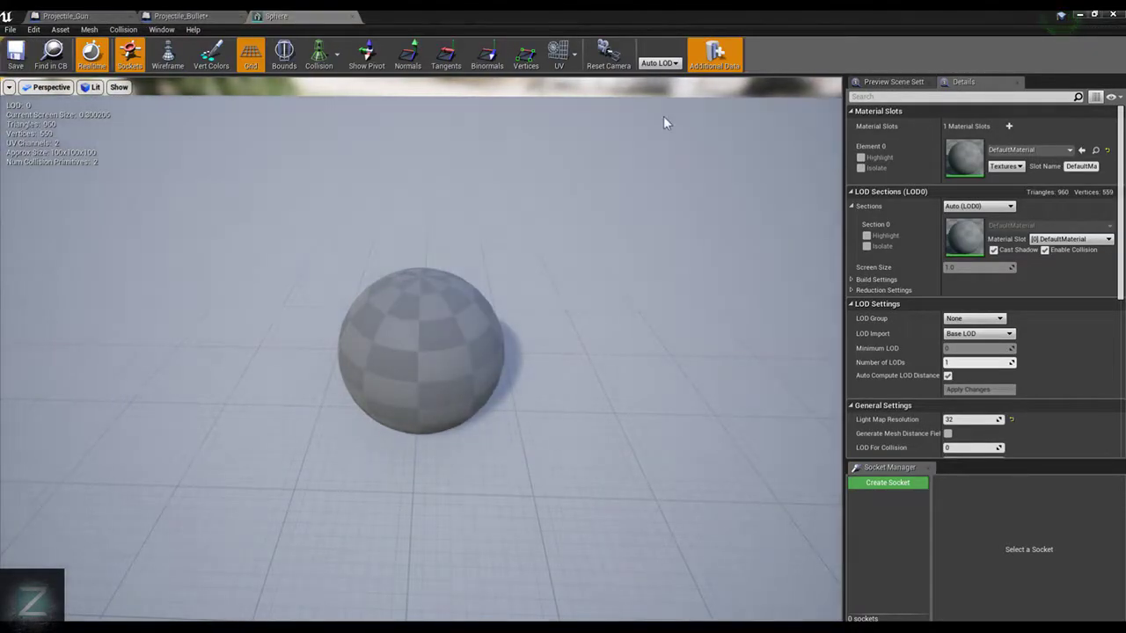
pyautogui.click(183, 16)
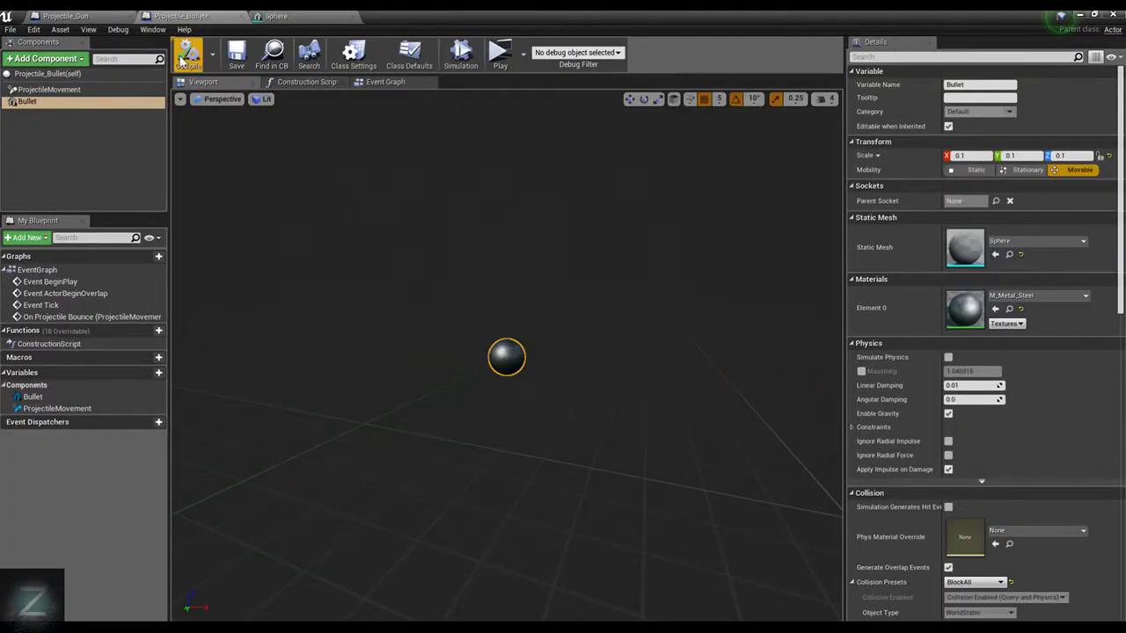
pyautogui.hotkey('ctrl', 's')
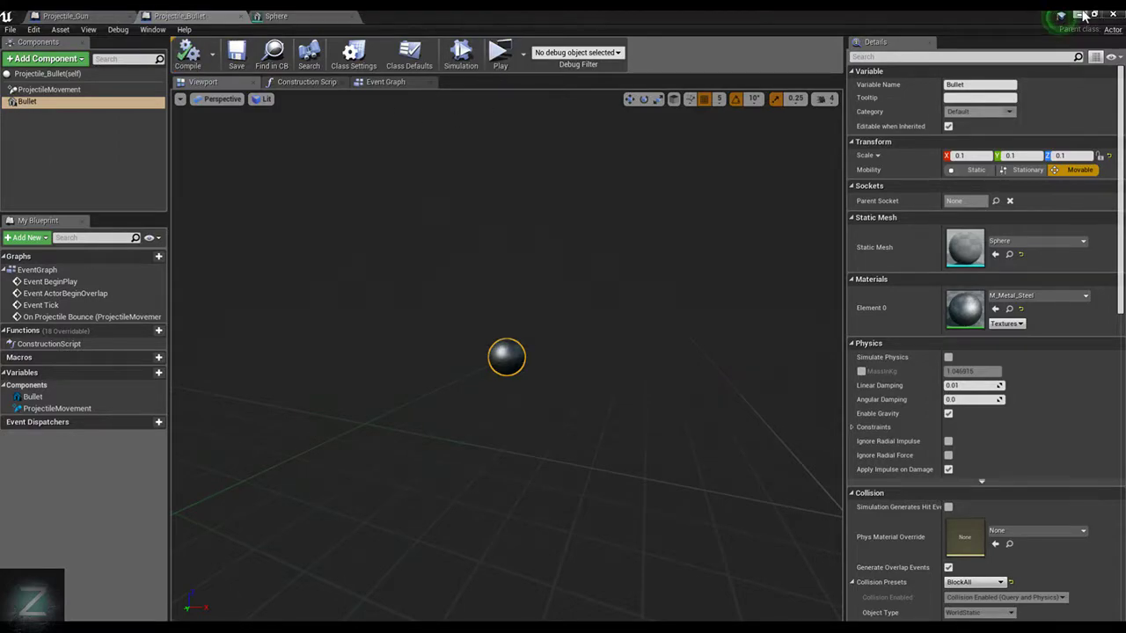
# Play-test the faster gun and rescaled bullets by moving the character among the balls inside the room, and end the preview
pyautogui.click(1082, 15)
pyautogui.click(658, 55)
pyautogui.click(637, 55)
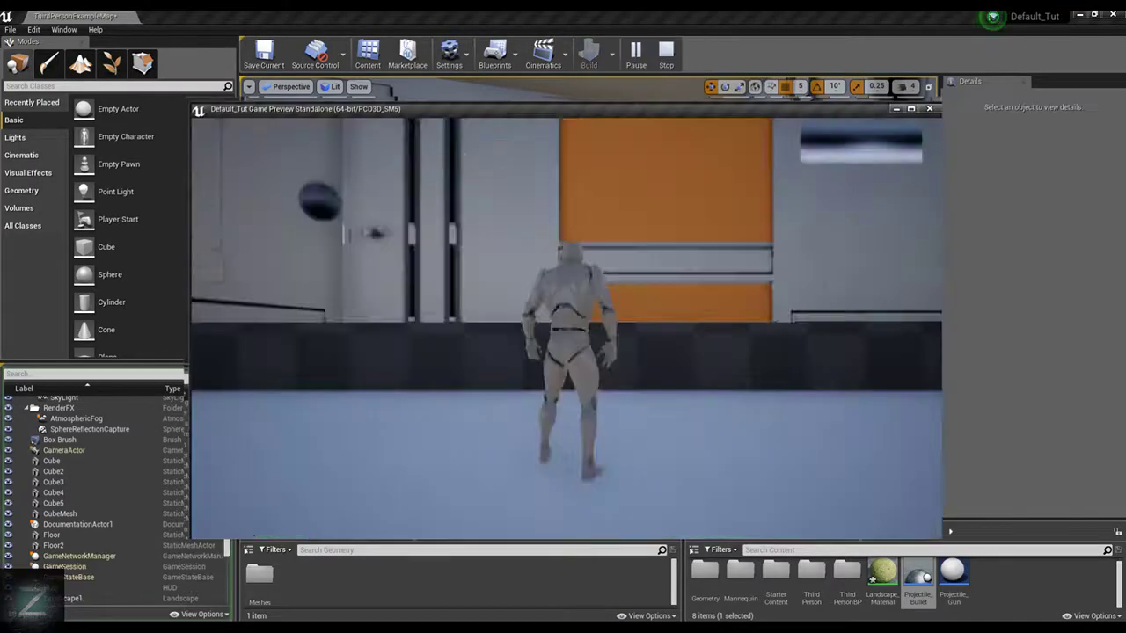
pyautogui.press('w')
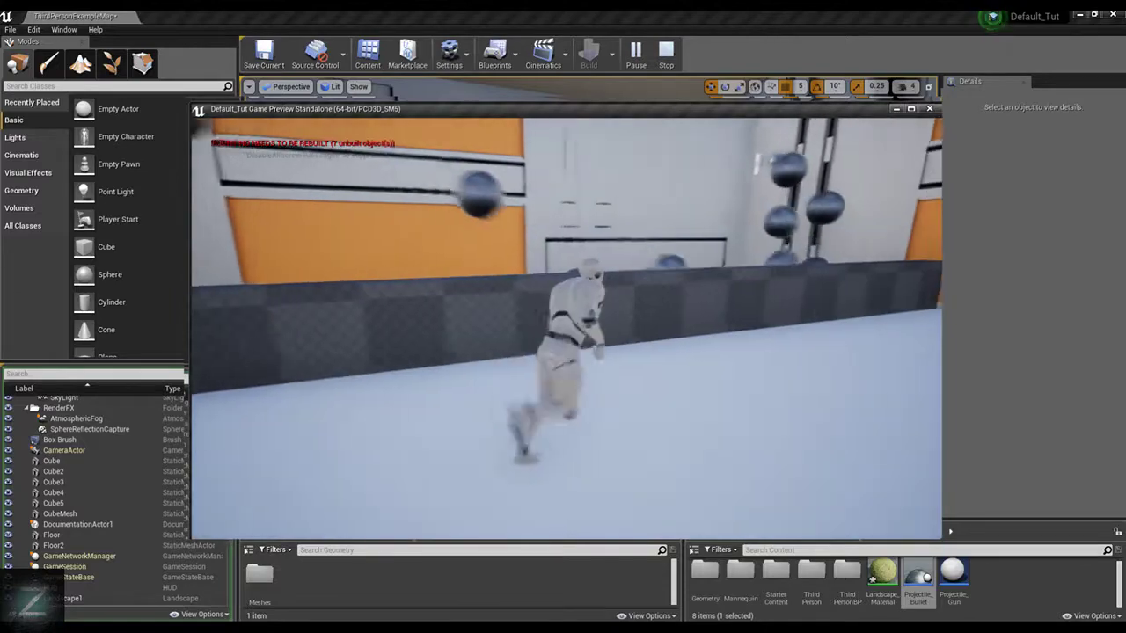
pyautogui.press('d')
pyautogui.press('a')
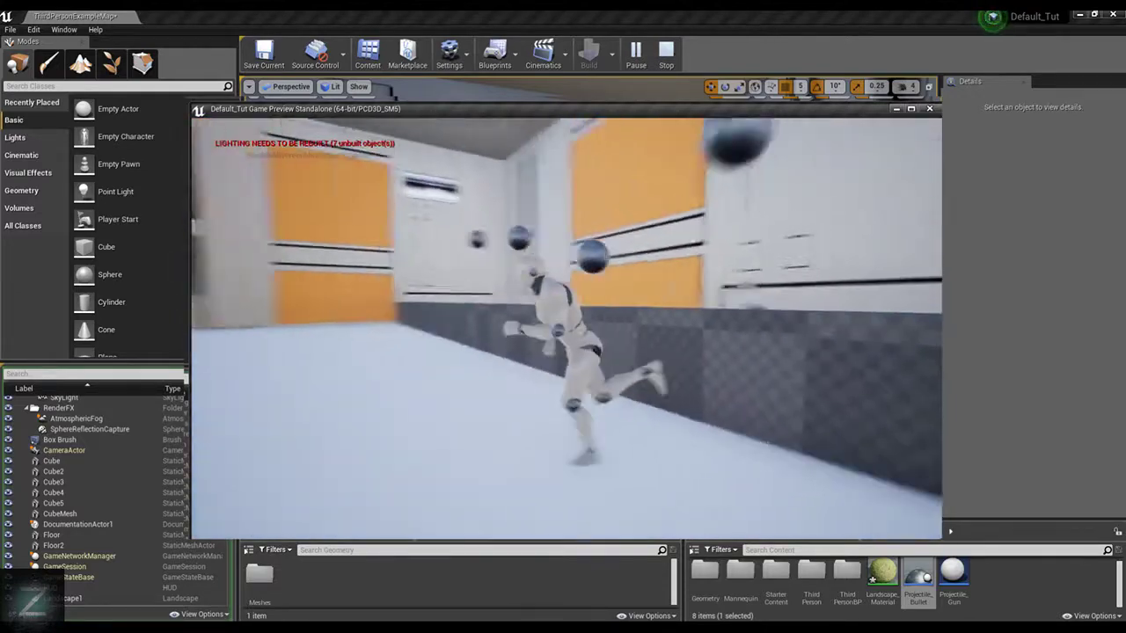
pyautogui.press('w')
pyautogui.press('space')
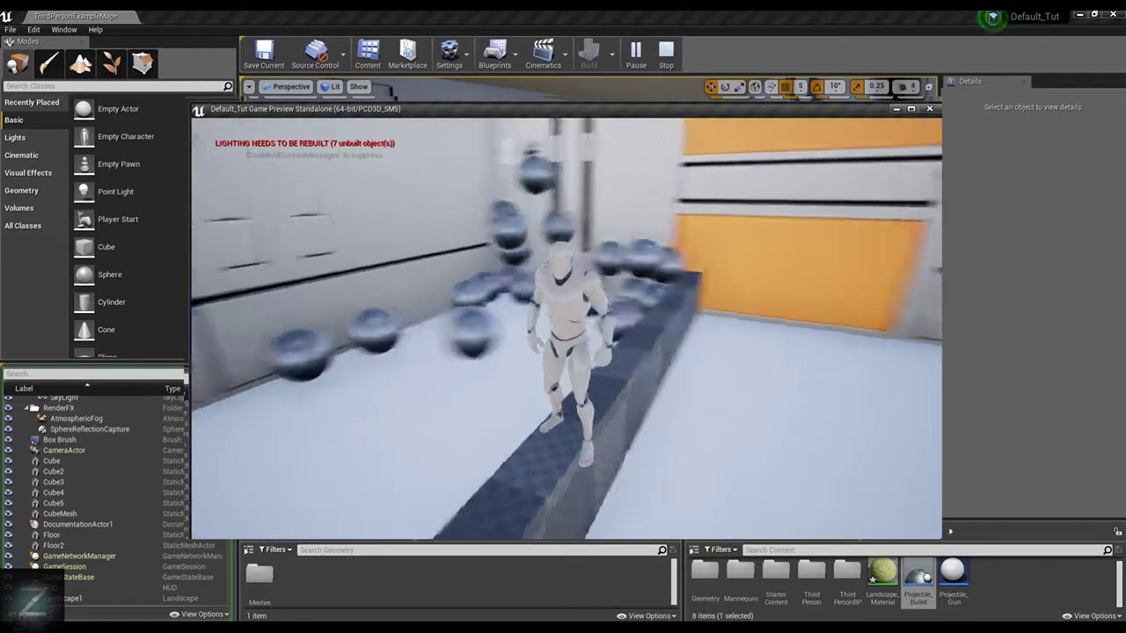
pyautogui.press('w')
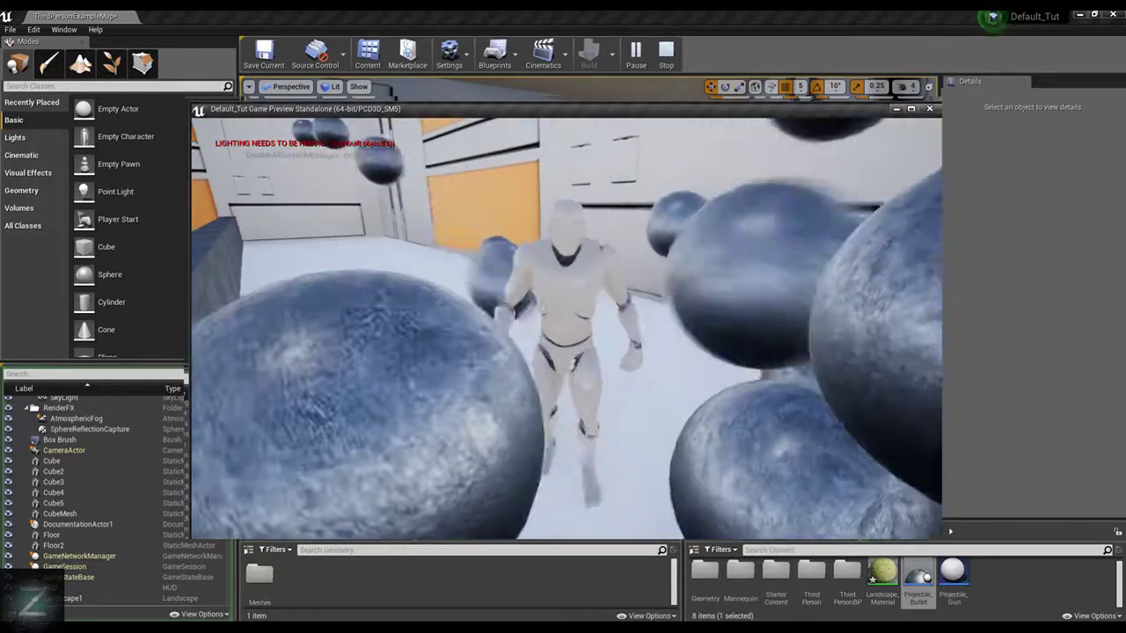
pyautogui.press('s')
pyautogui.press('d')
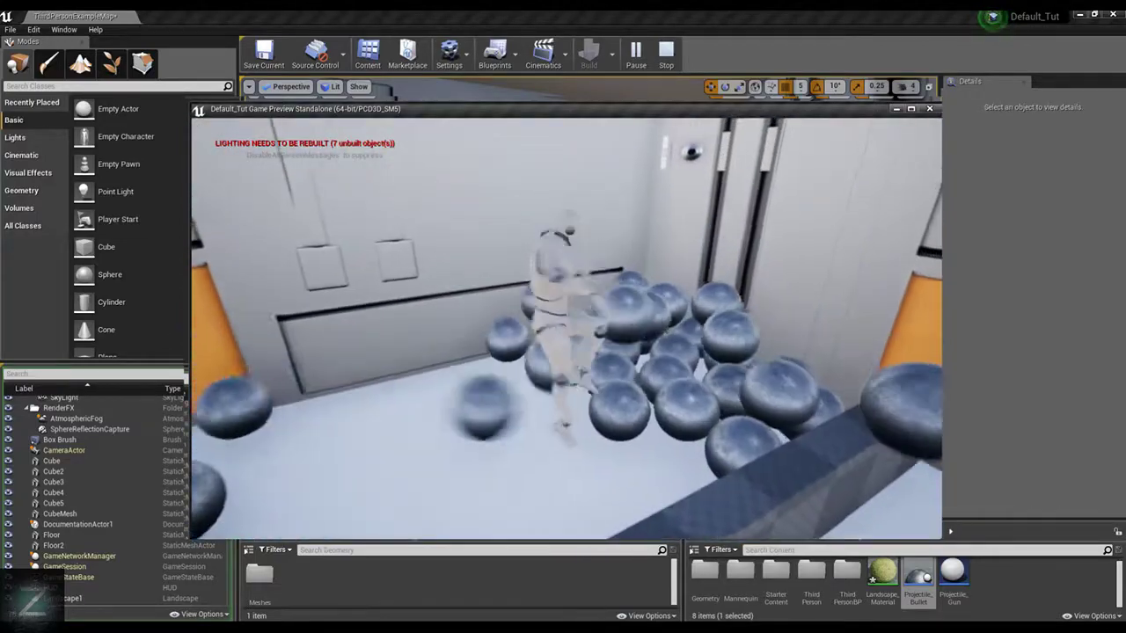
pyautogui.press('Escape')
# Enable Bounce Angle Affects Friction and edit the Bounciness of the ProjectileMovement component in the Projectile_Bullet blueprint, and compile it
pyautogui.moveTo(567, 328); pyautogui.dragTo(527, 409, button='right')
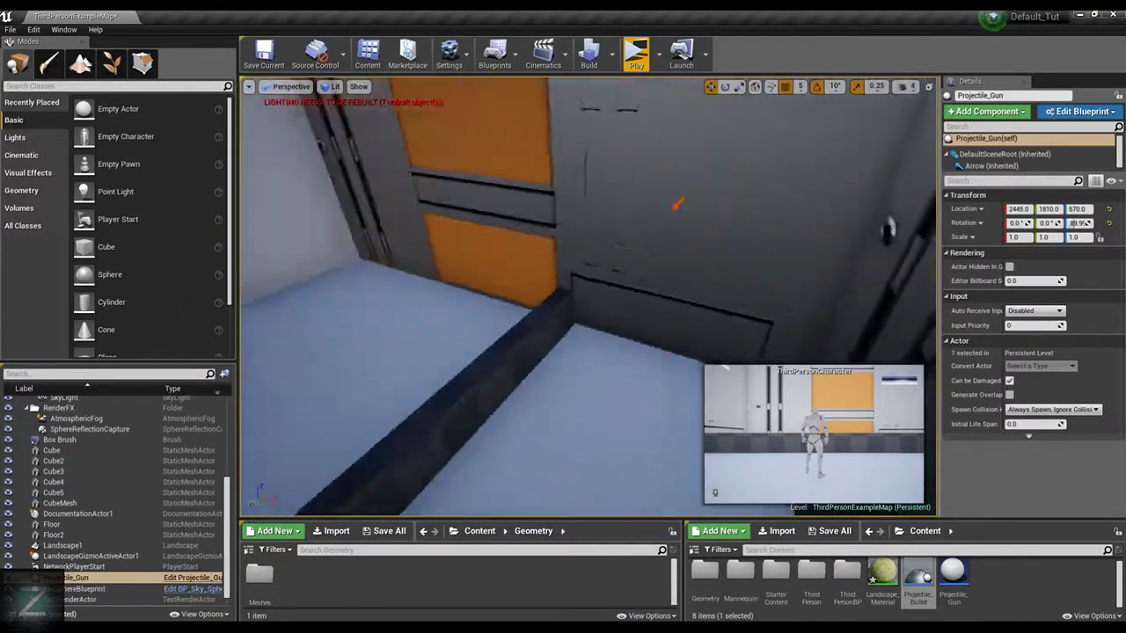
pyautogui.moveTo(677, 204); pyautogui.dragTo(745, 269, button='right')
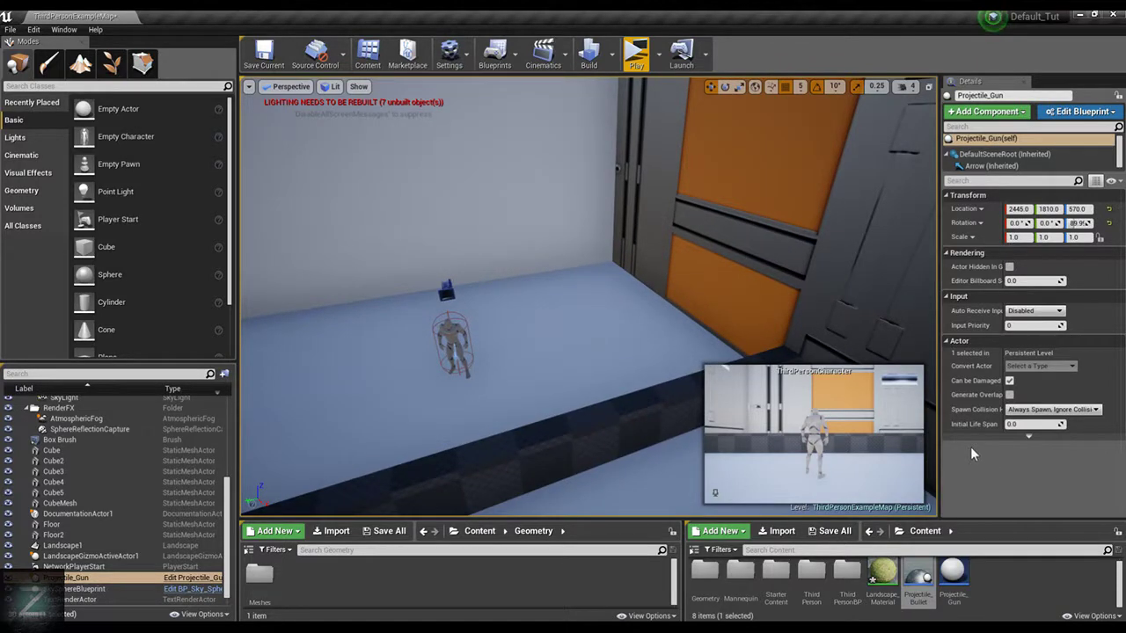
pyautogui.doubleClick(919, 579)
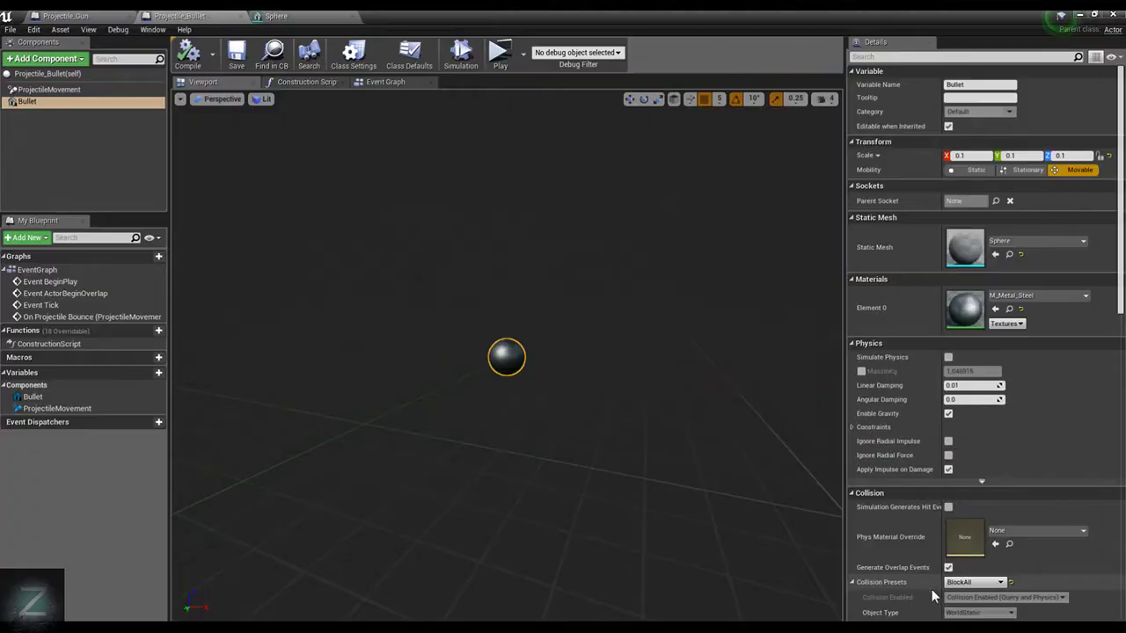
pyautogui.click(88, 91)
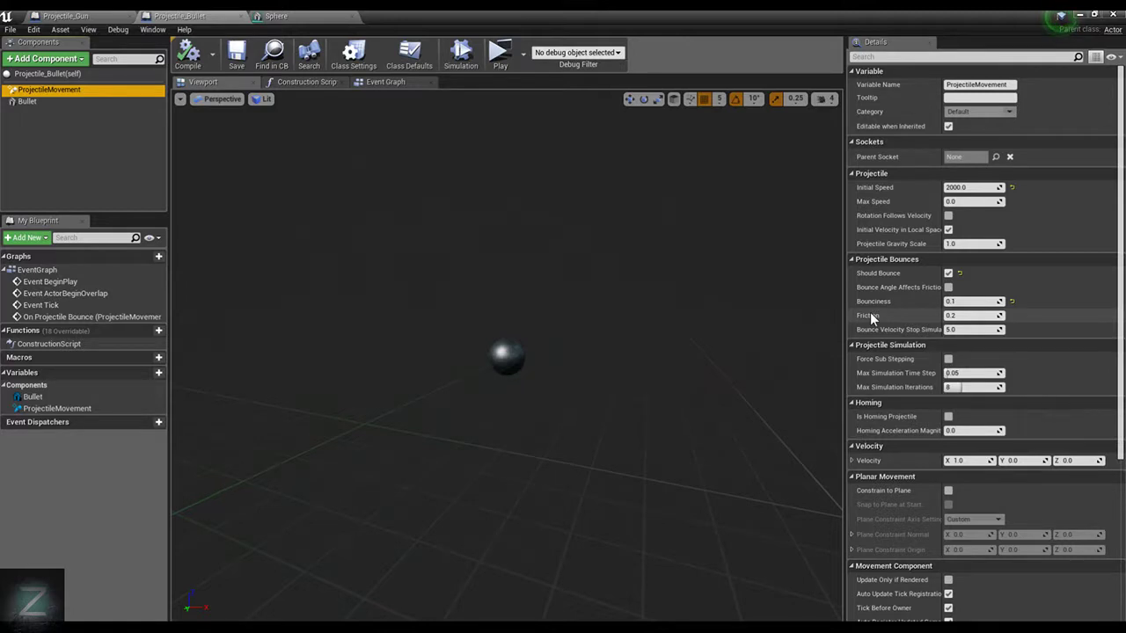
pyautogui.click(968, 301)
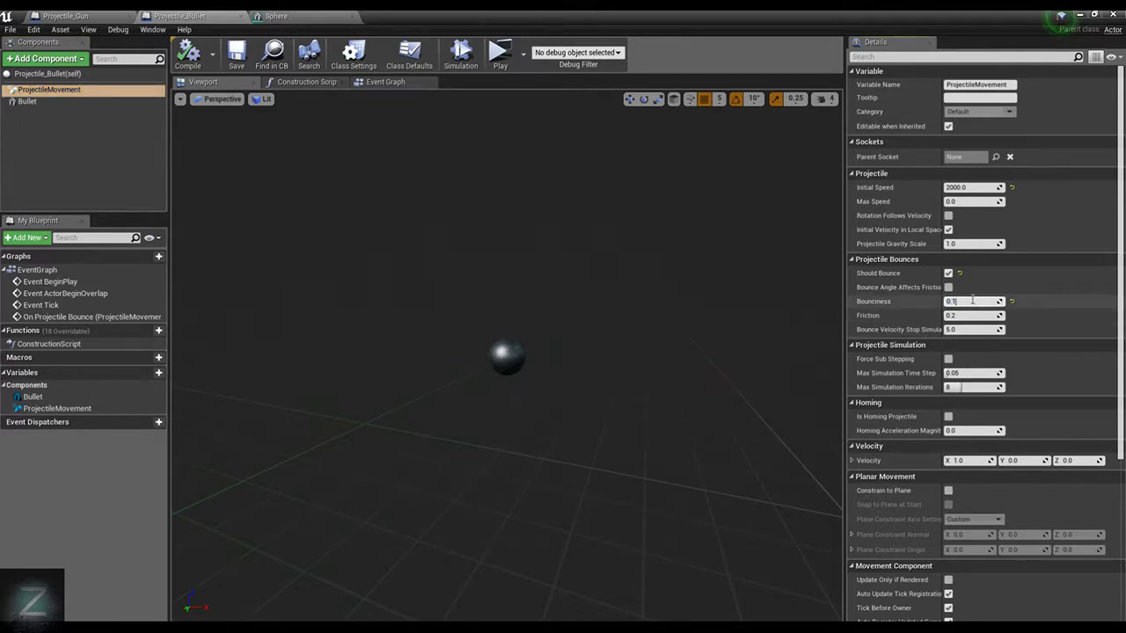
pyautogui.click(949, 288)
pyautogui.click(188, 54)
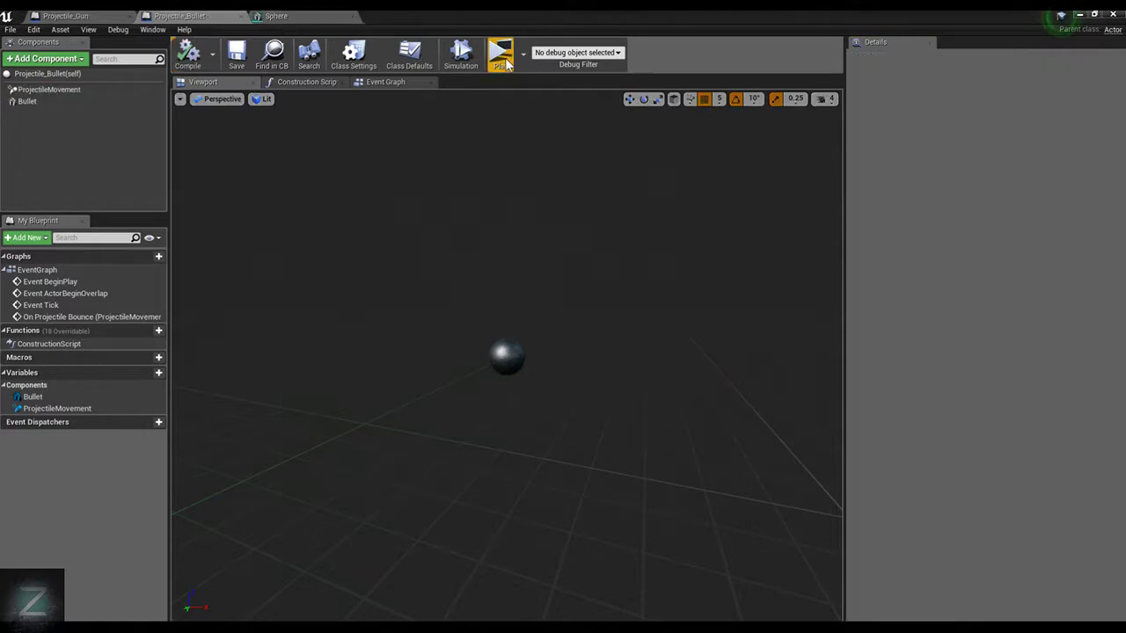
# Play-test the bullets' new bounce settings by moving the character among the balls in the room, and end the preview
pyautogui.click(501, 56)
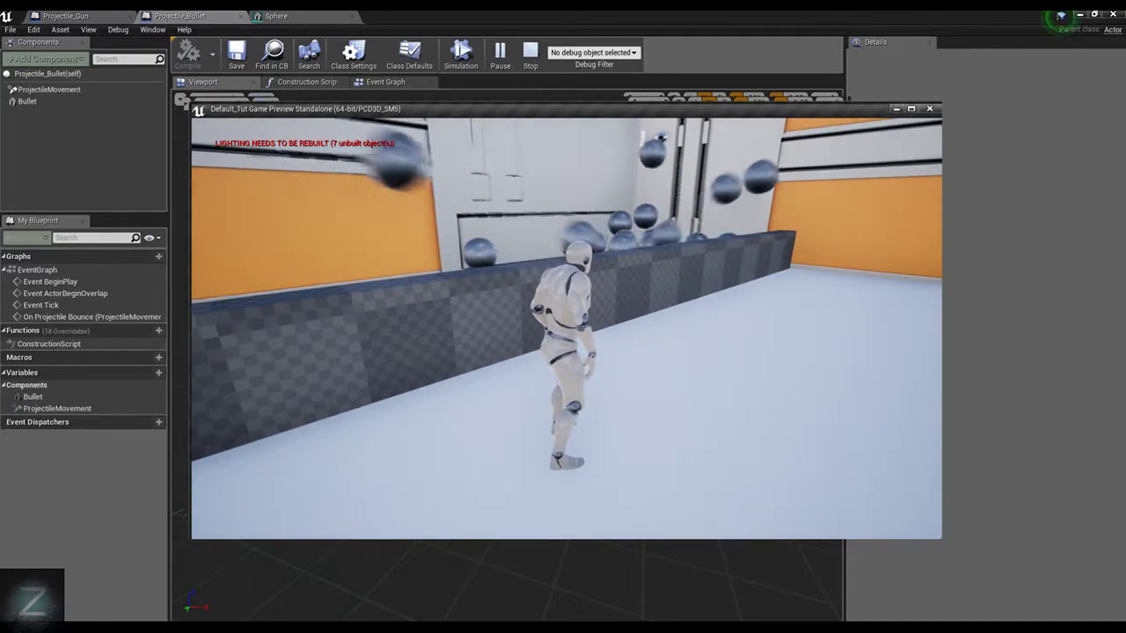
pyautogui.press('d')
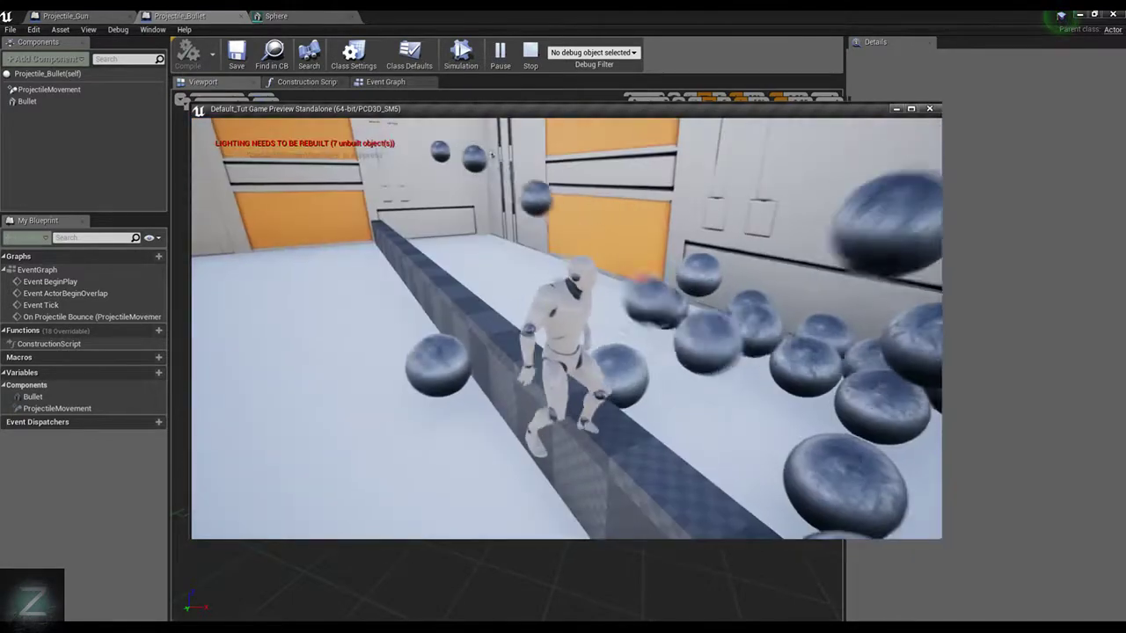
pyautogui.press('Escape')
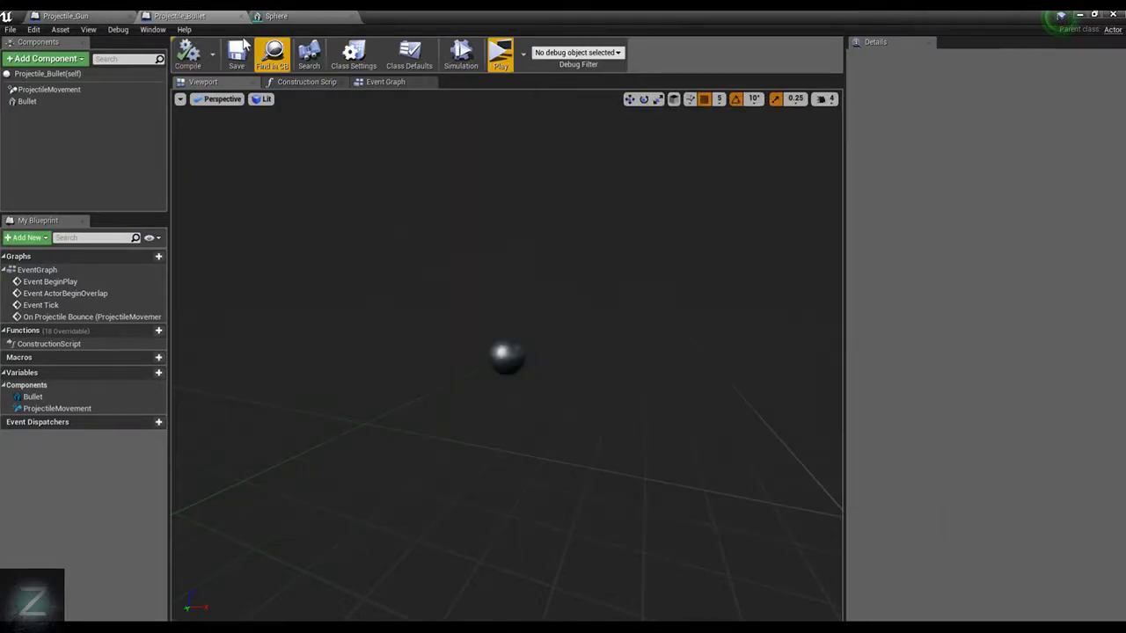
# Set the Initial Speed of the ProjectileMovement component to 500 in the Projectile_Bullet blueprint
pyautogui.click(384, 84)
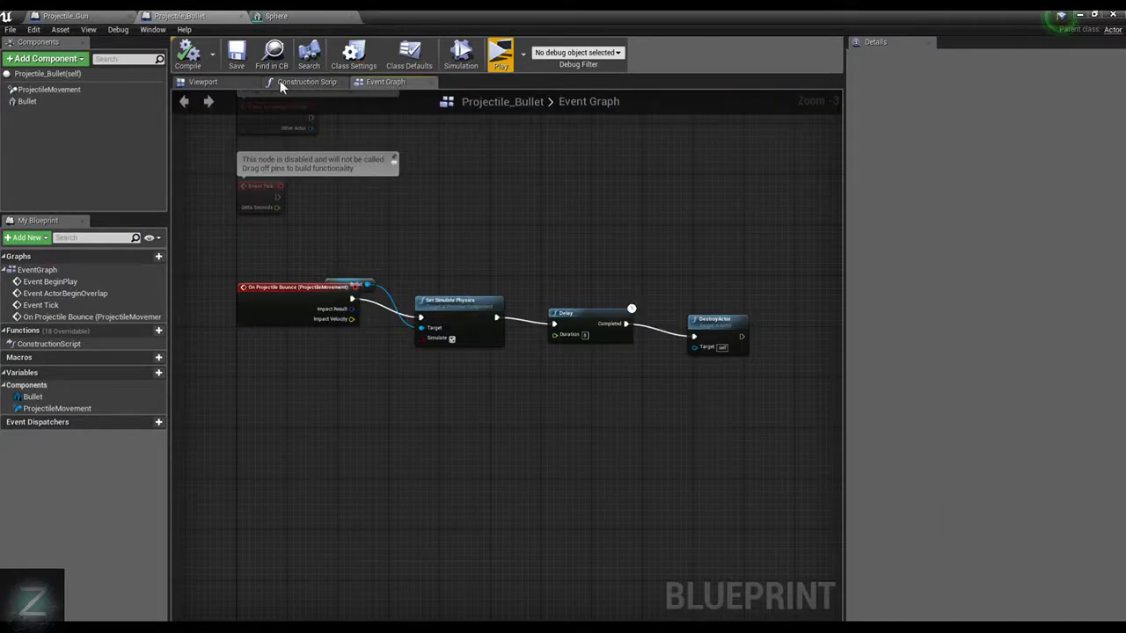
pyautogui.click(68, 90)
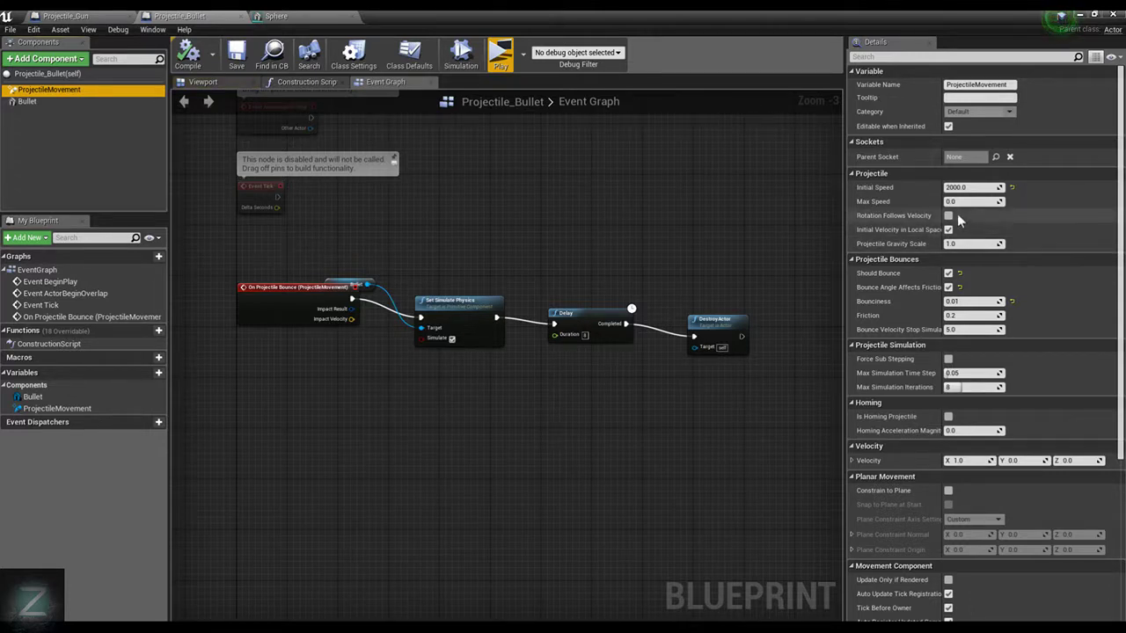
pyautogui.click(971, 189)
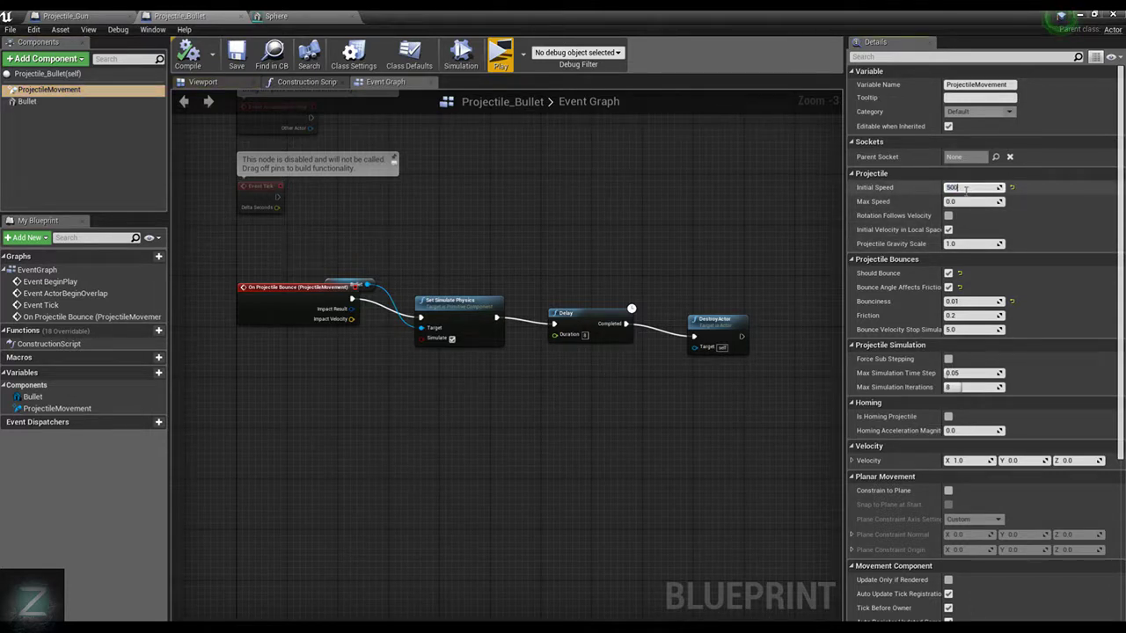
pyautogui.press('Return')
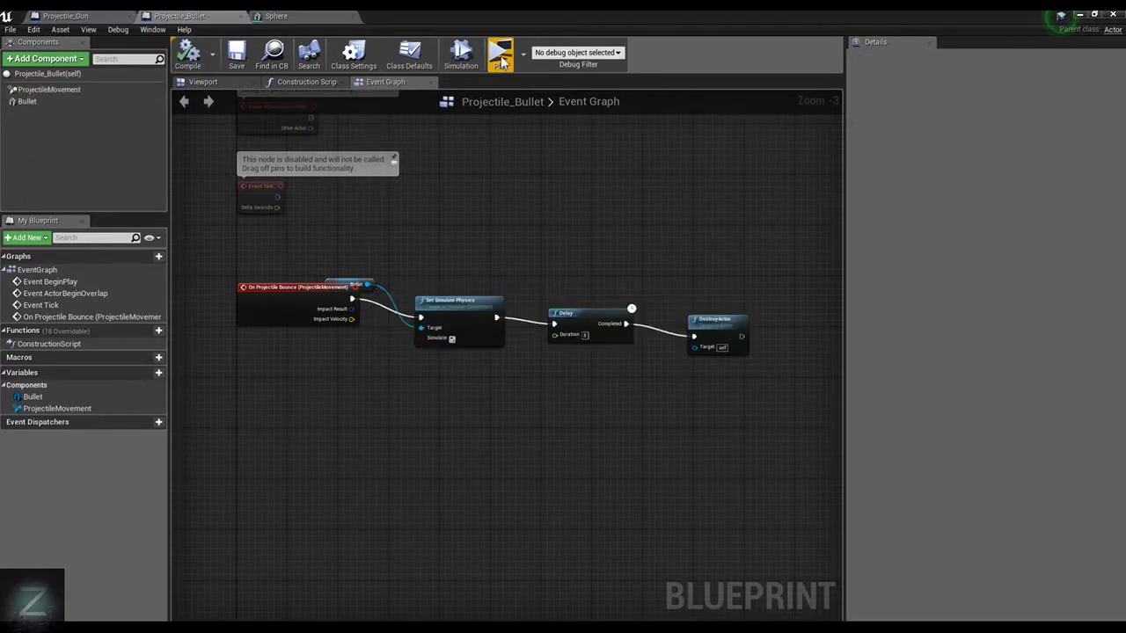
# Play-test the changed bullet speed by running and jumping the character over the low wall among the balls, and end the preview
pyautogui.click(501, 58)
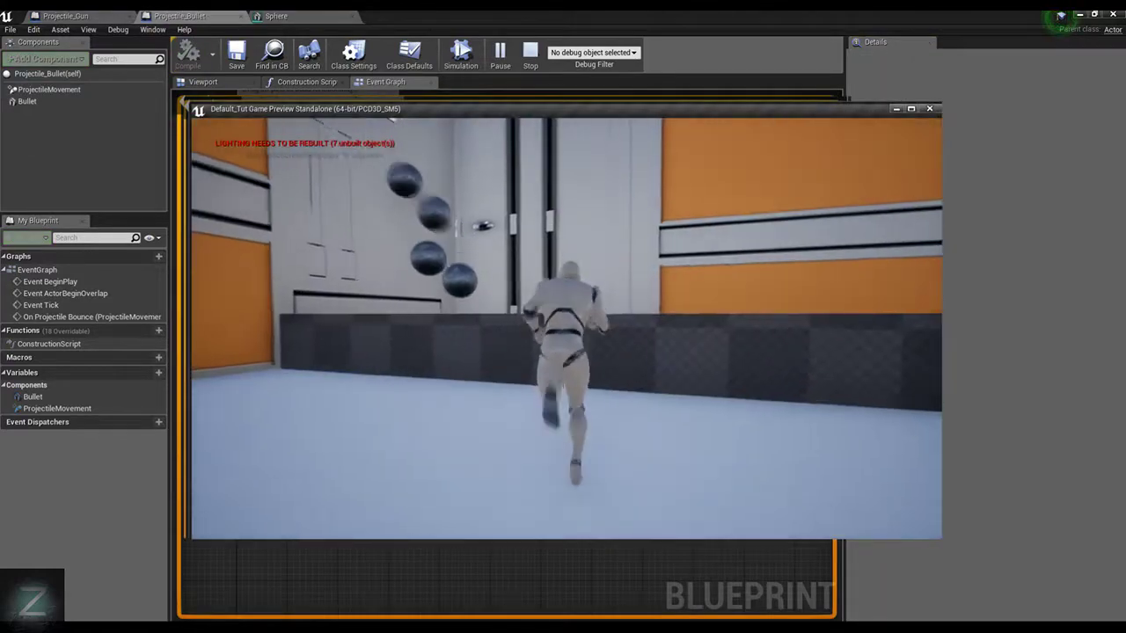
pyautogui.press('a')
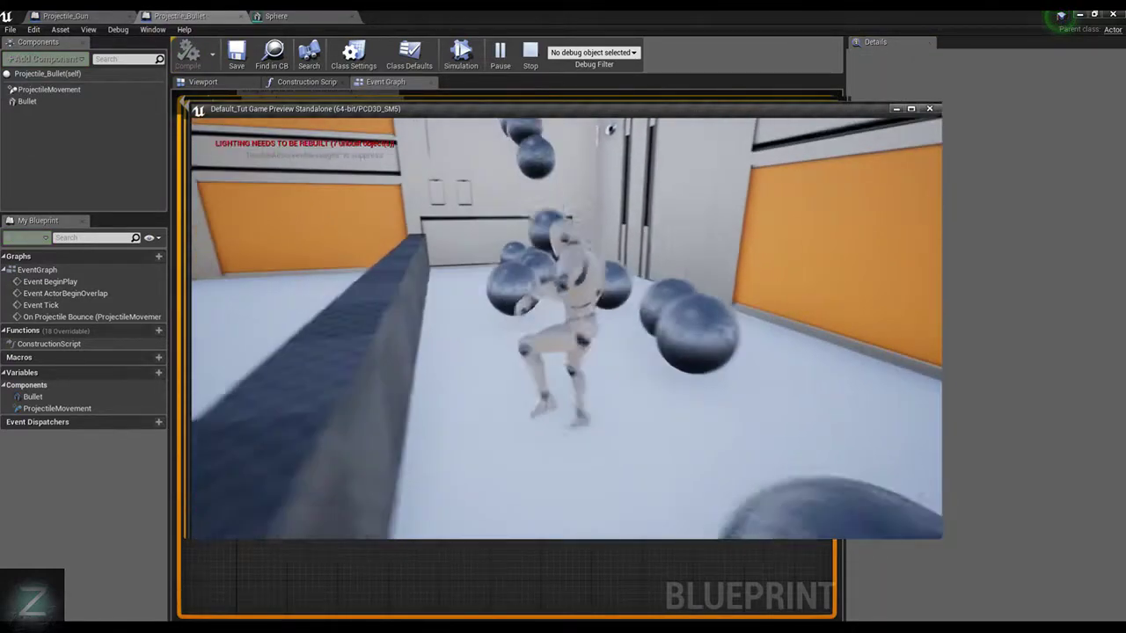
pyautogui.press('space')
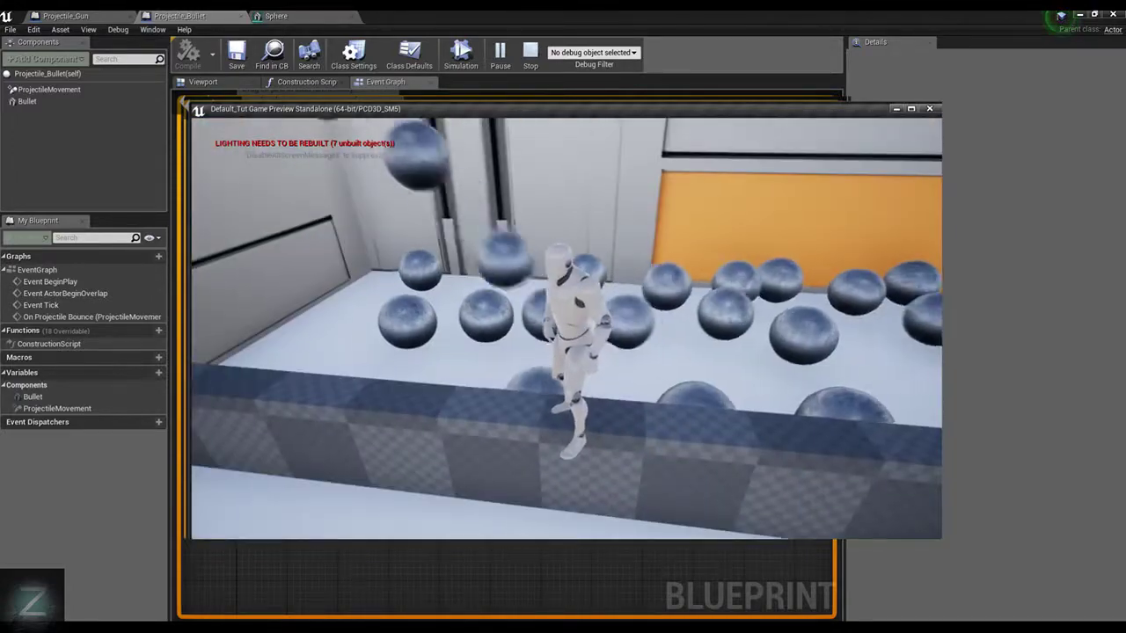
pyautogui.press('d')
pyautogui.press('w')
pyautogui.press('space')
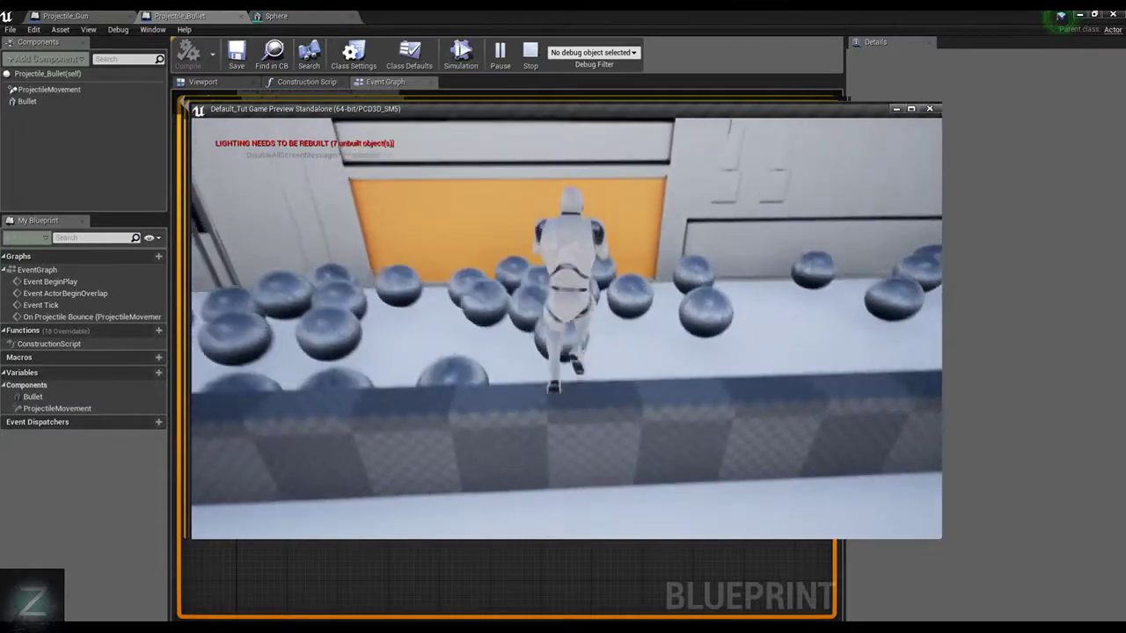
pyautogui.press('w')
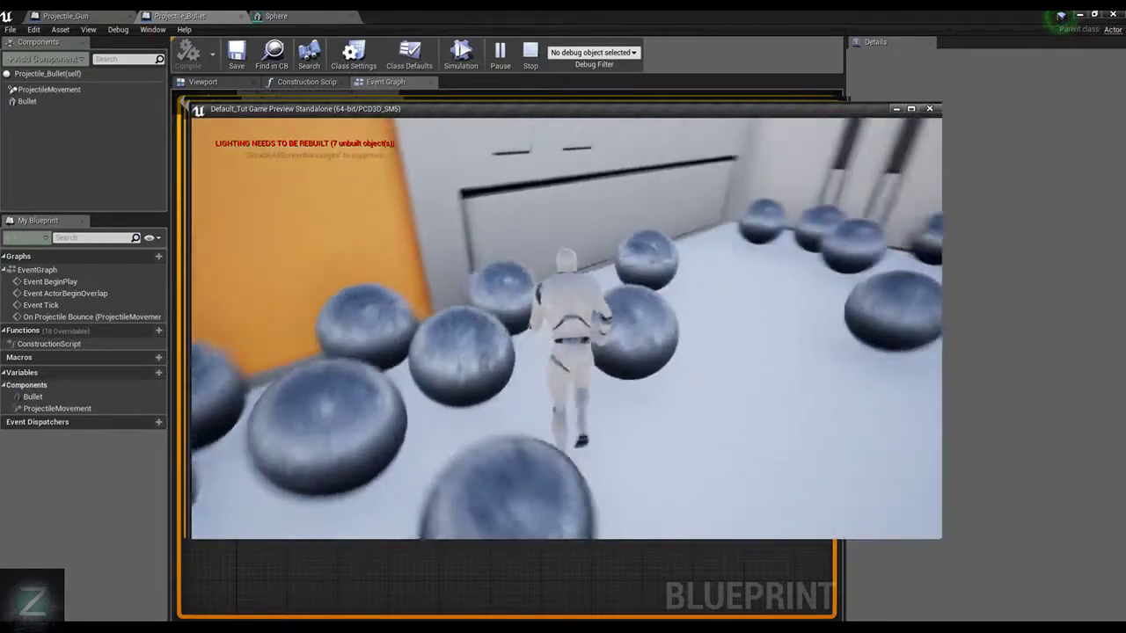
pyautogui.press('w')
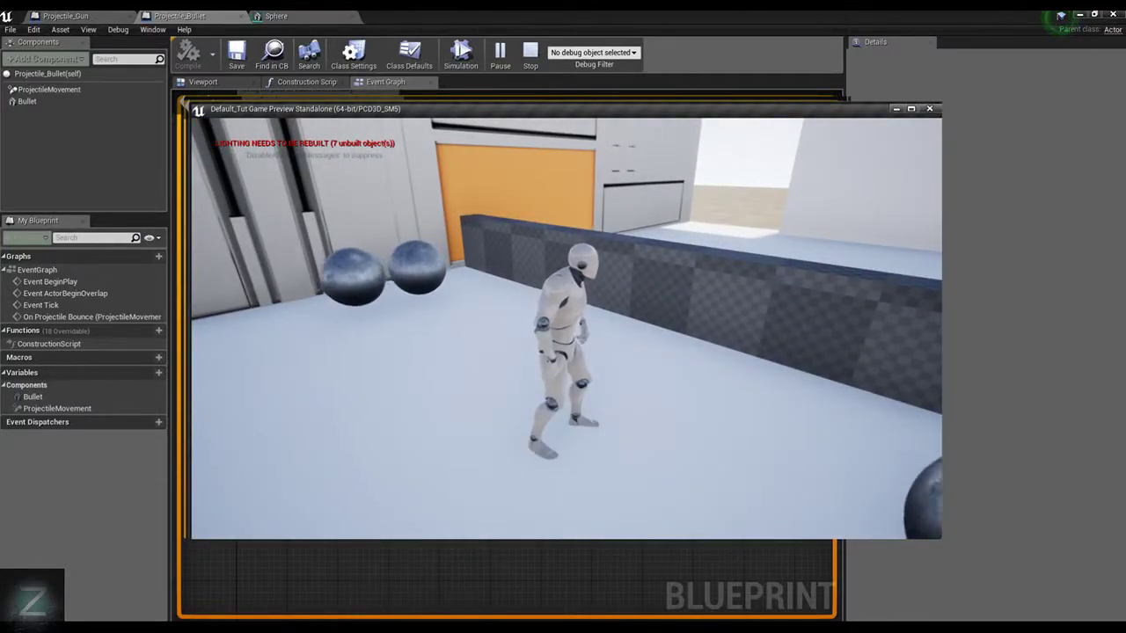
pyautogui.press('w')
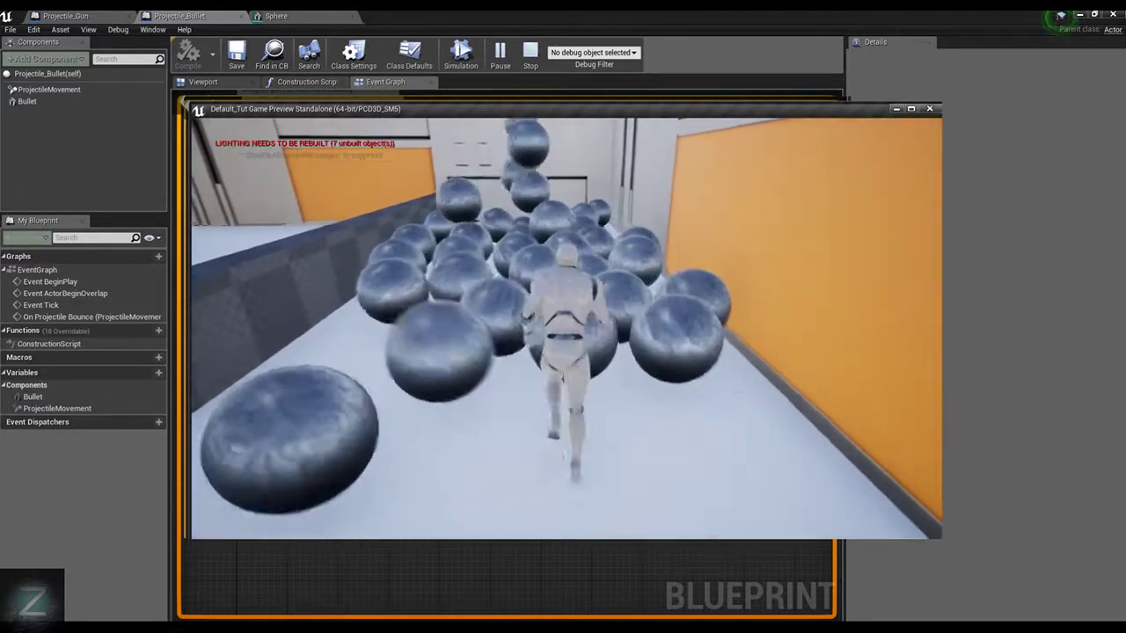
pyautogui.press('Escape')
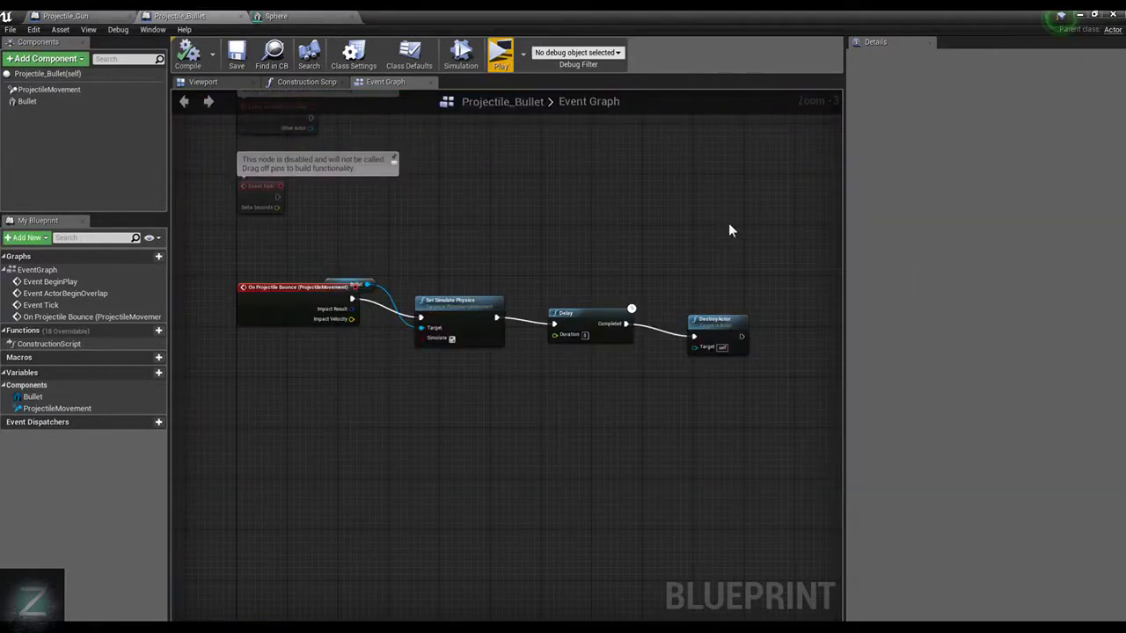
# Return to the ThirdPersonExampleMap level, save it, and look over the room around the gun
pyautogui.click(1081, 16)
pyautogui.click(261, 60)
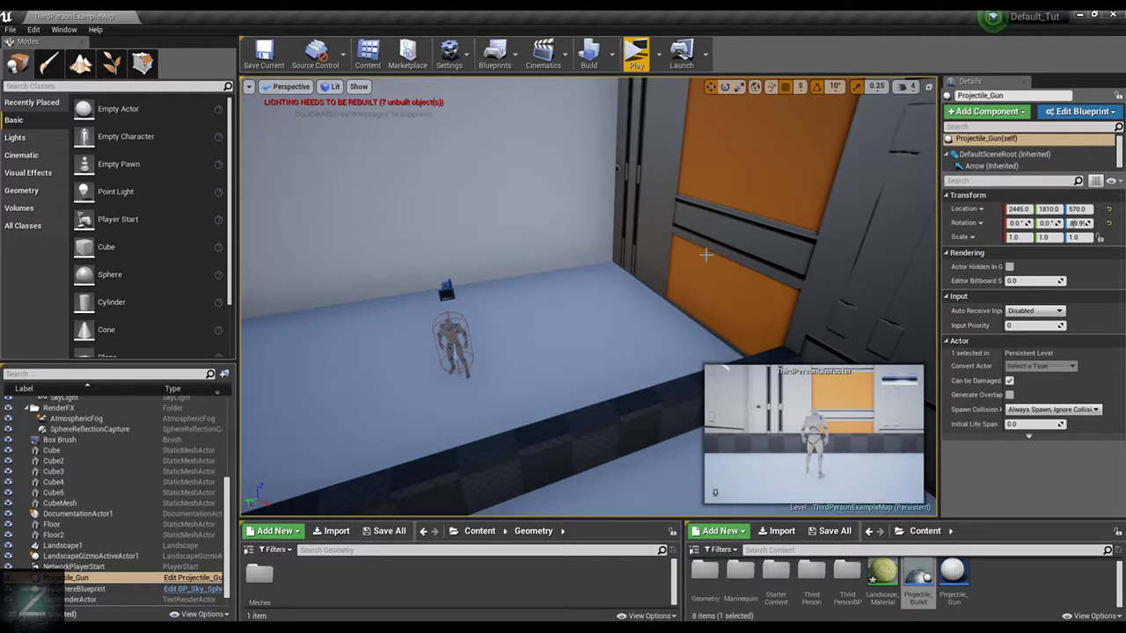
pyautogui.moveTo(740, 258); pyautogui.dragTo(715, 249, button='right')
pyautogui.press('w')
pyautogui.moveTo(634, 229)
pyautogui.mouseDown(button='right')
pyautogui.moveTo(378, 220)
pyautogui.moveTo(640, 212)
pyautogui.mouseUp(button='right')
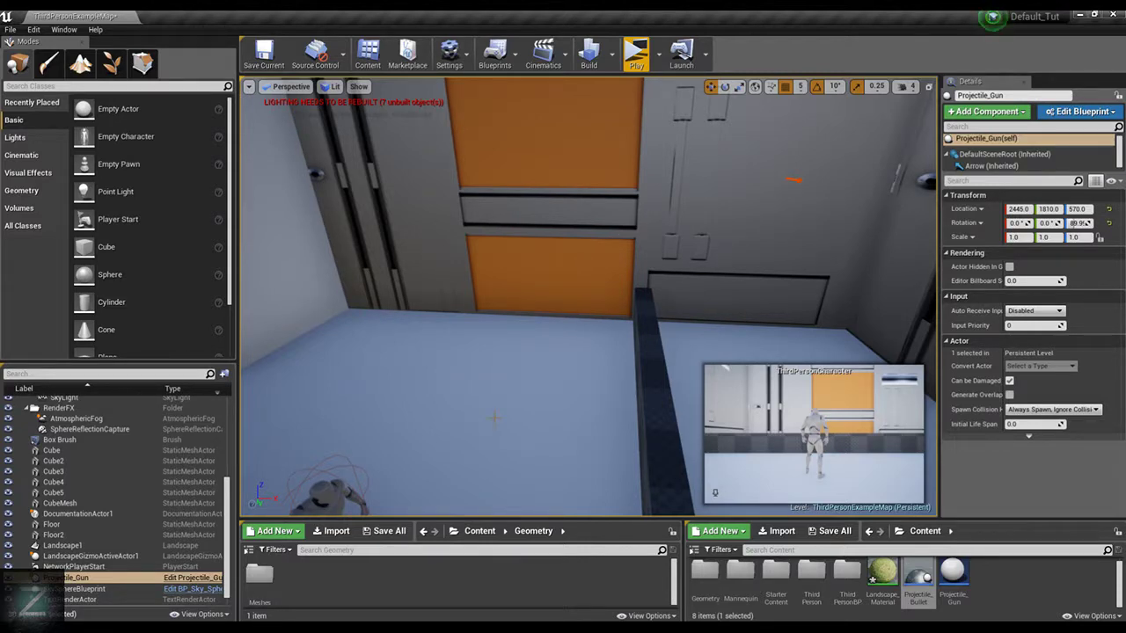
pyautogui.moveTo(494, 418); pyautogui.dragTo(544, 358, button='right')
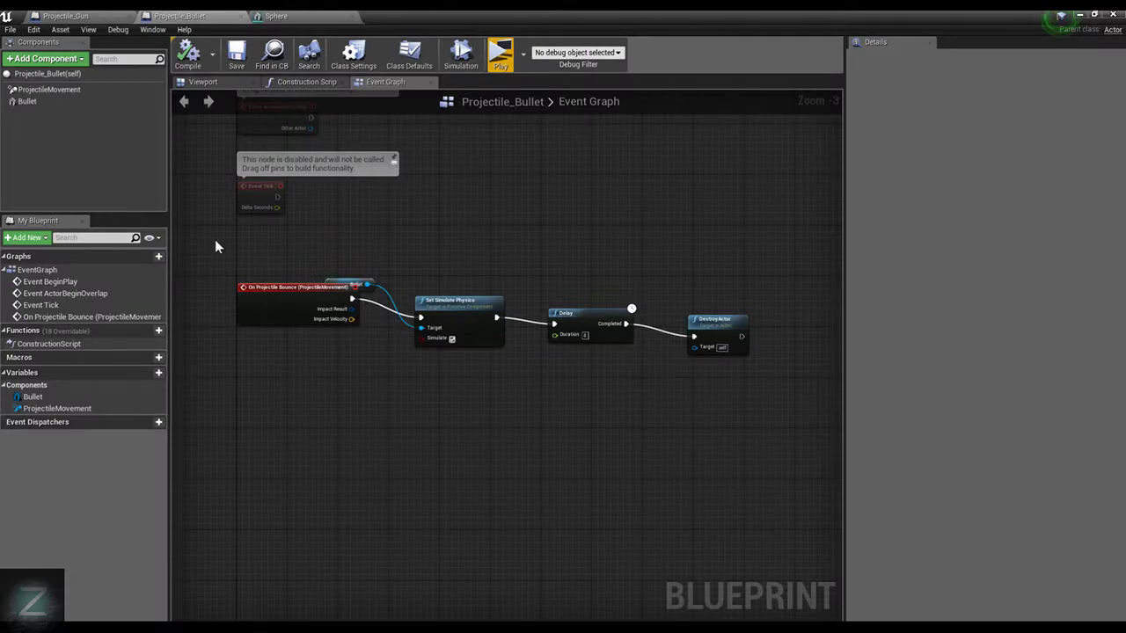
# Lock the Bullet component's scale ratio, set its scale to 0.05, compile the blueprint and briefly play-test it
pyautogui.click(53, 102)
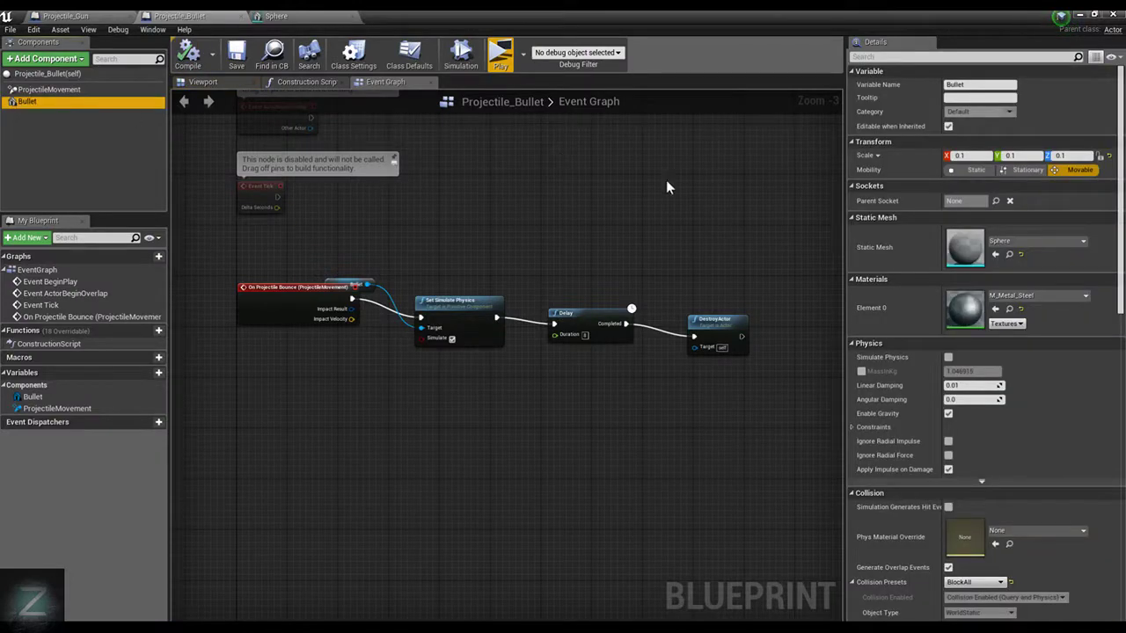
pyautogui.click(1101, 155)
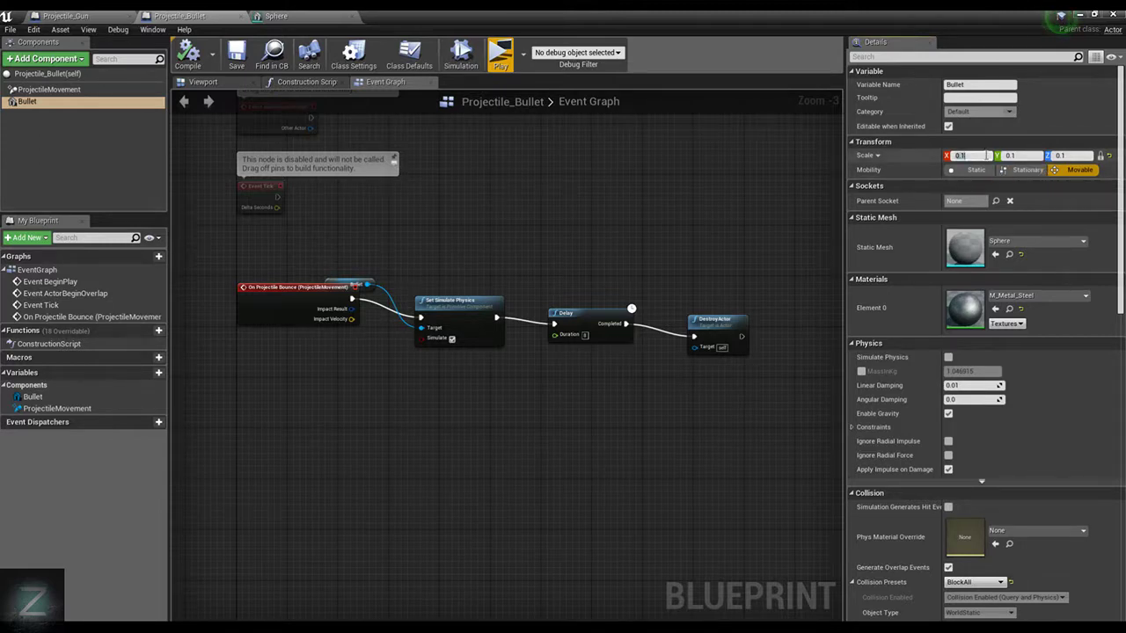
pyautogui.press('Return')
pyautogui.click(190, 55)
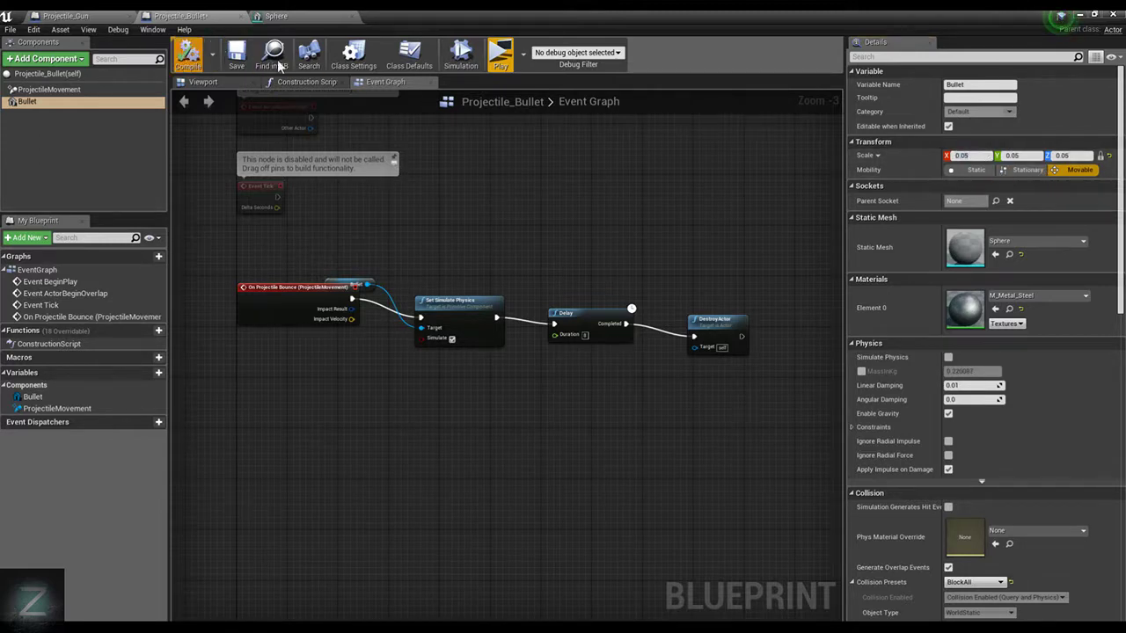
pyautogui.click(500, 55)
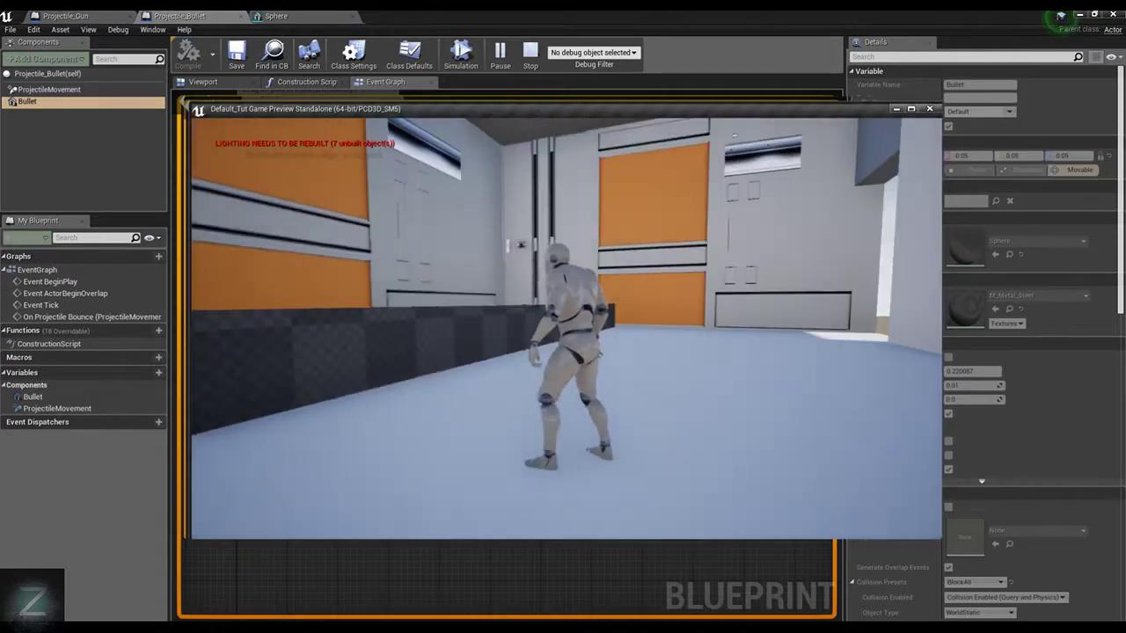
pyautogui.press('Escape')
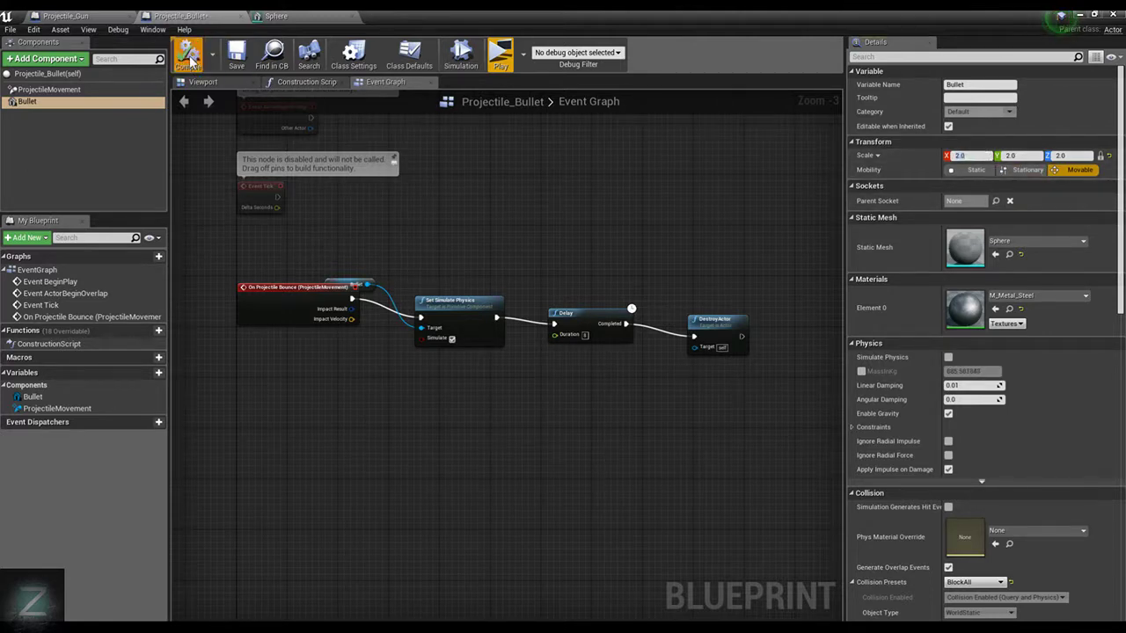
# Play-test the bullets at scale 2.0 by moving the character along the low wall near the gun, and end the preview
pyautogui.click(500, 55)
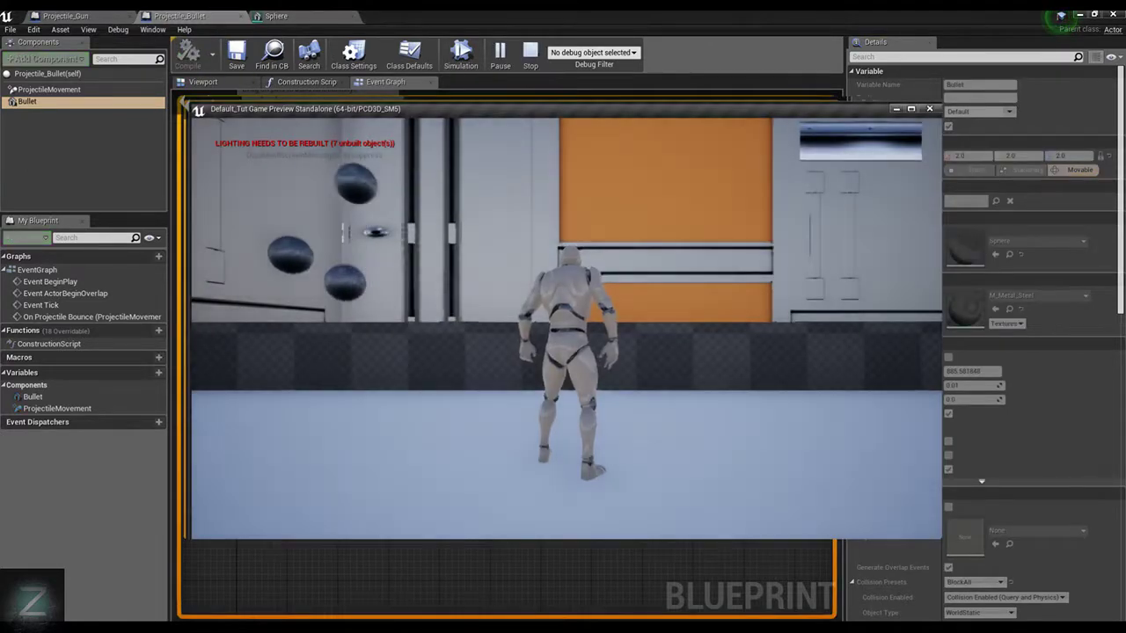
pyautogui.press('w')
pyautogui.press('space')
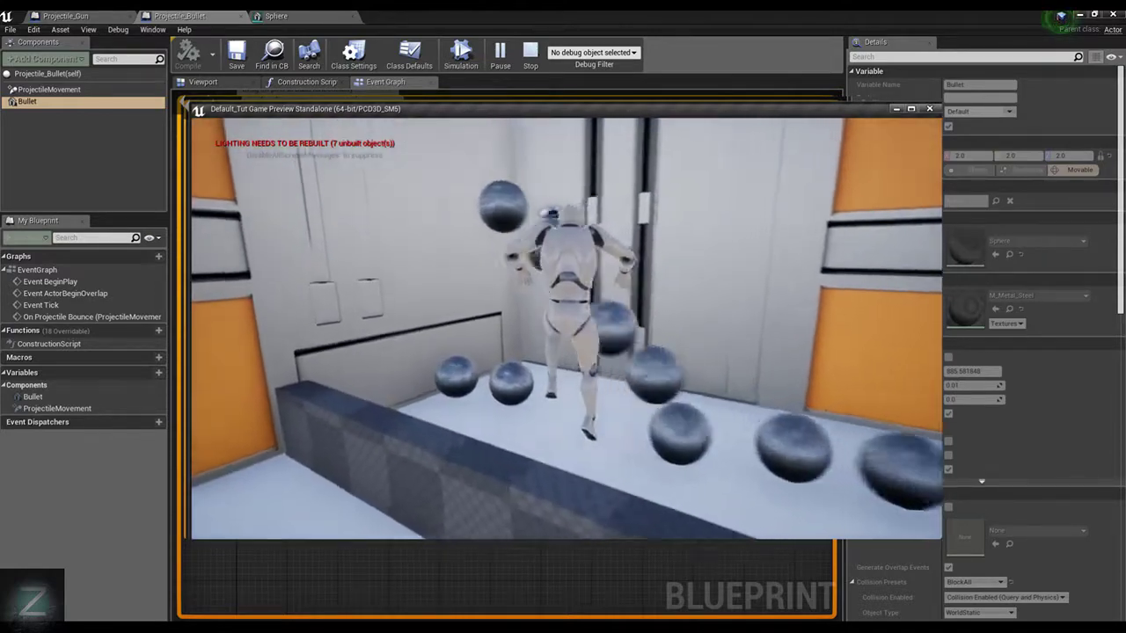
pyautogui.press('d')
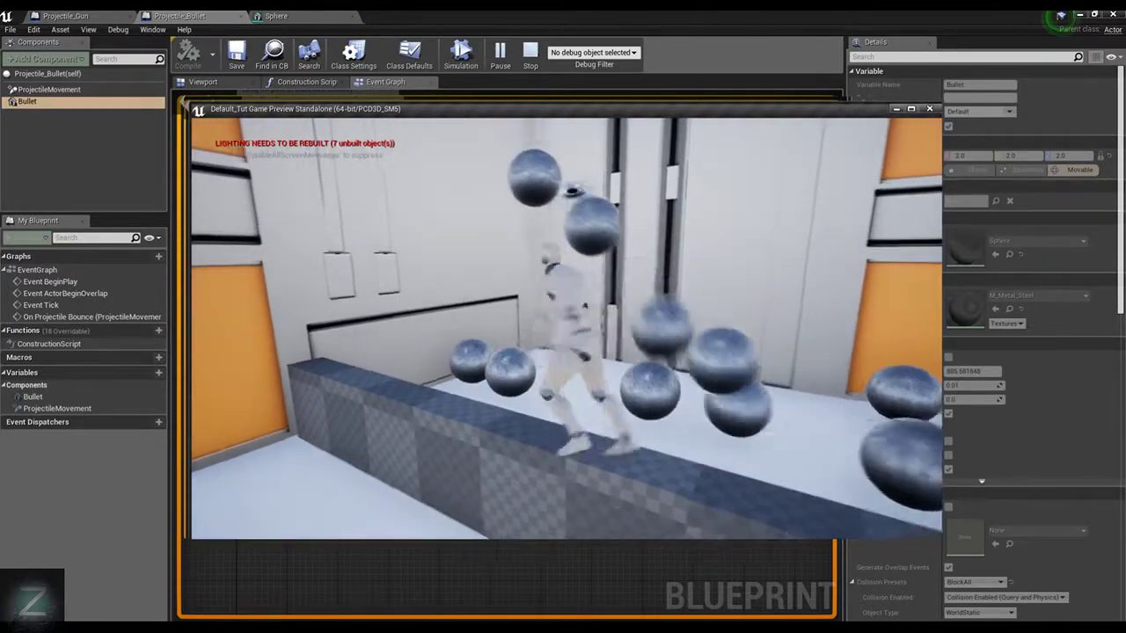
pyautogui.press('d')
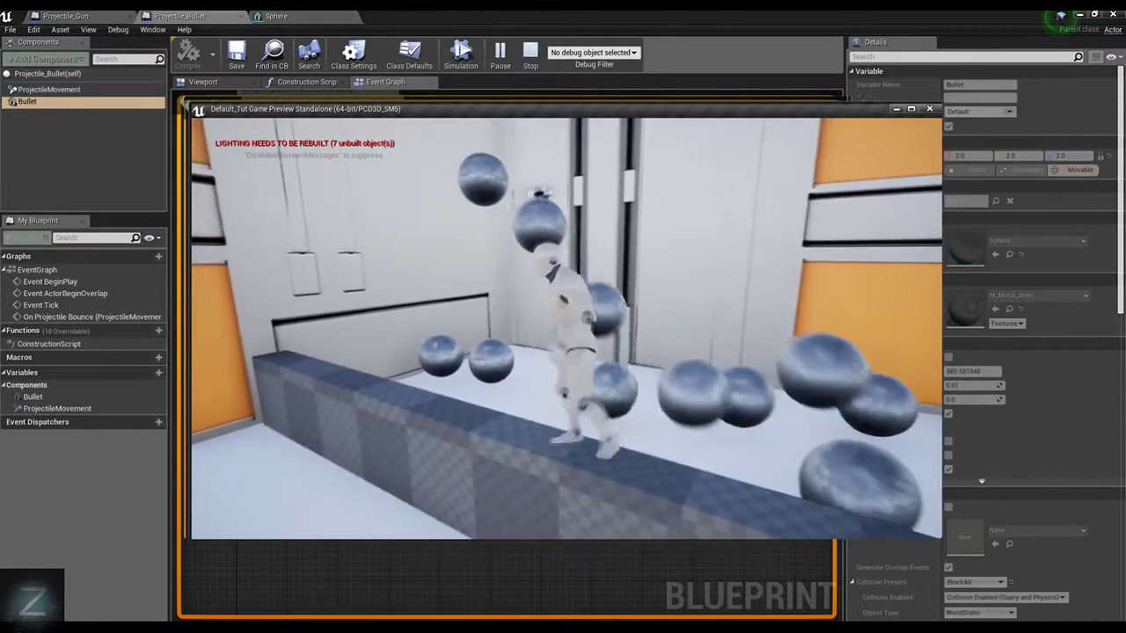
pyautogui.press('w')
pyautogui.press('s')
pyautogui.press('w')
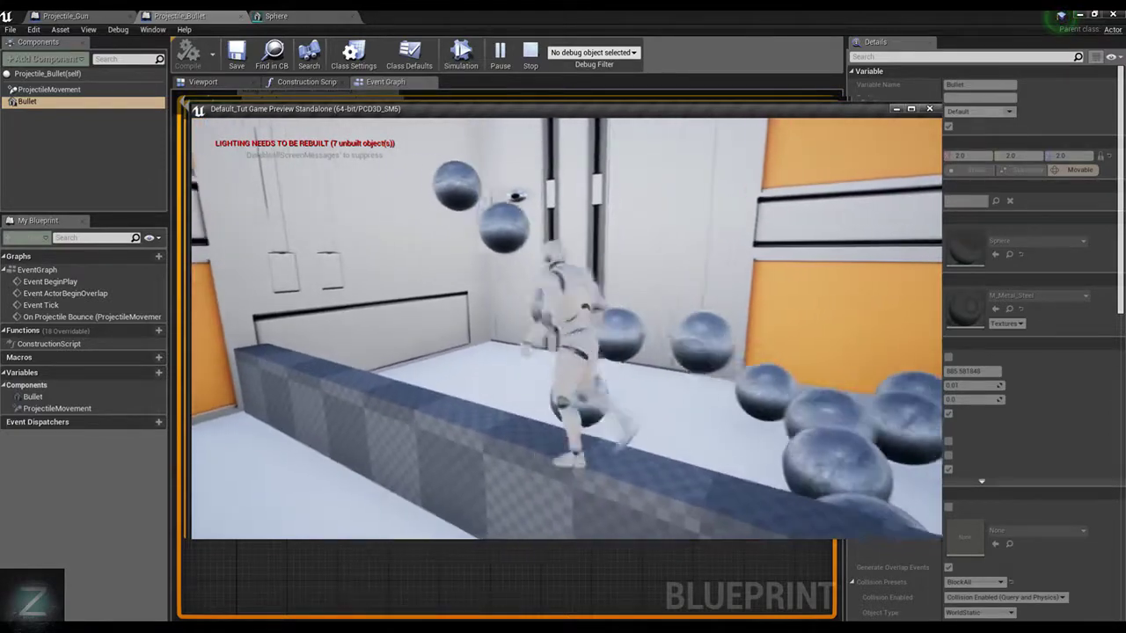
pyautogui.press('s')
pyautogui.press('Escape')
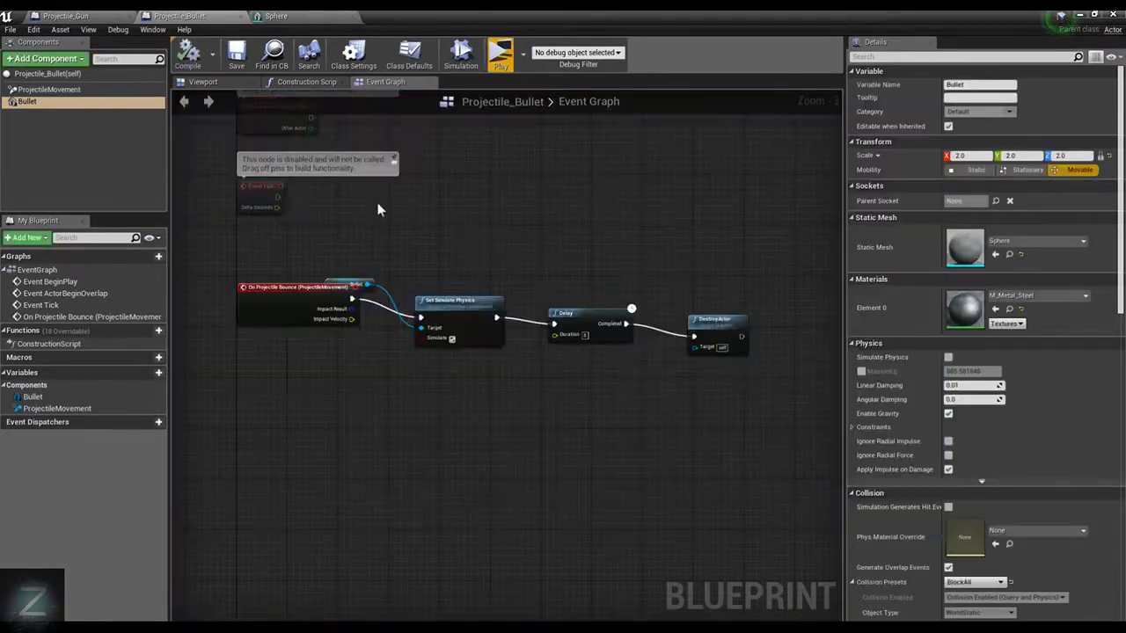
# Set the Bullet component's scale to 0.25 on X, Y and Z in the Projectile_Bullet blueprint, and compile it
pyautogui.click(203, 82)
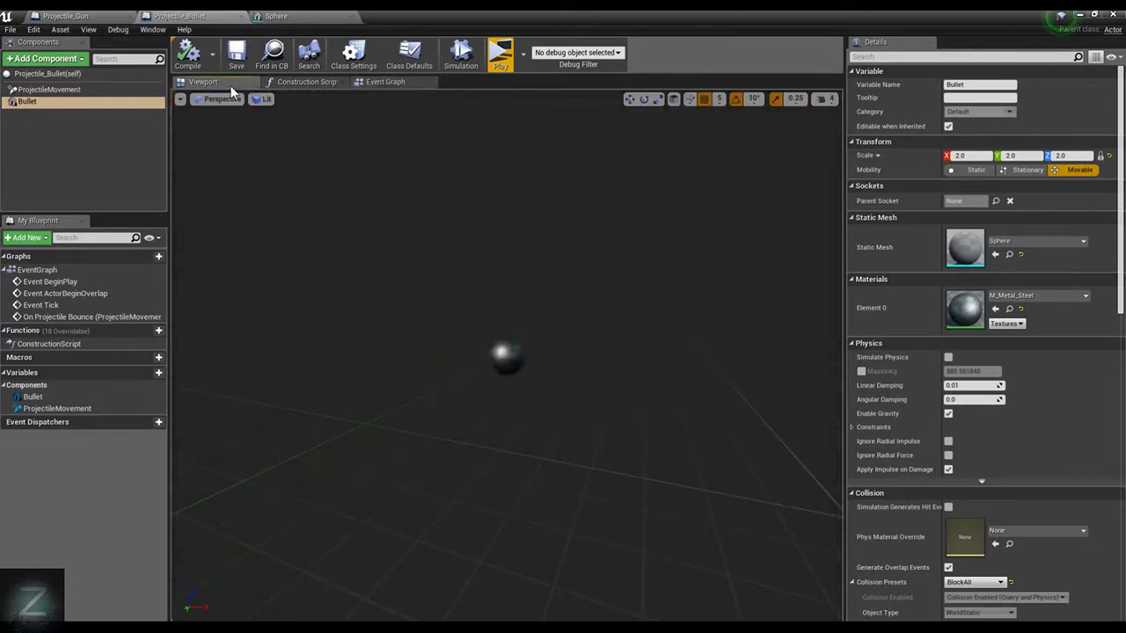
pyautogui.press('f')
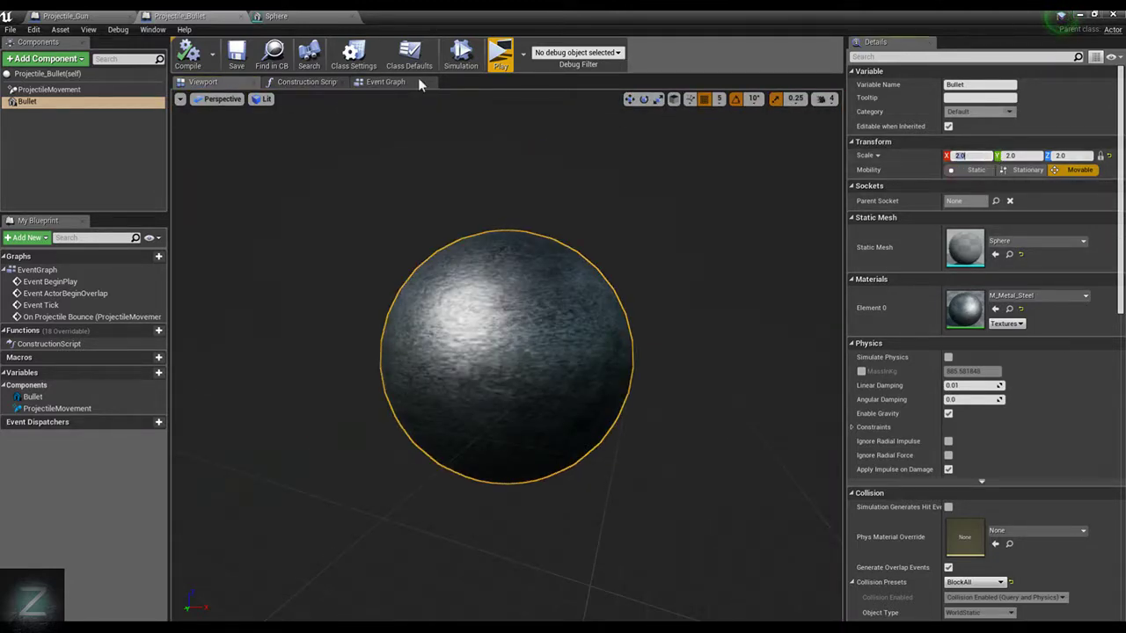
pyautogui.click(99, 16)
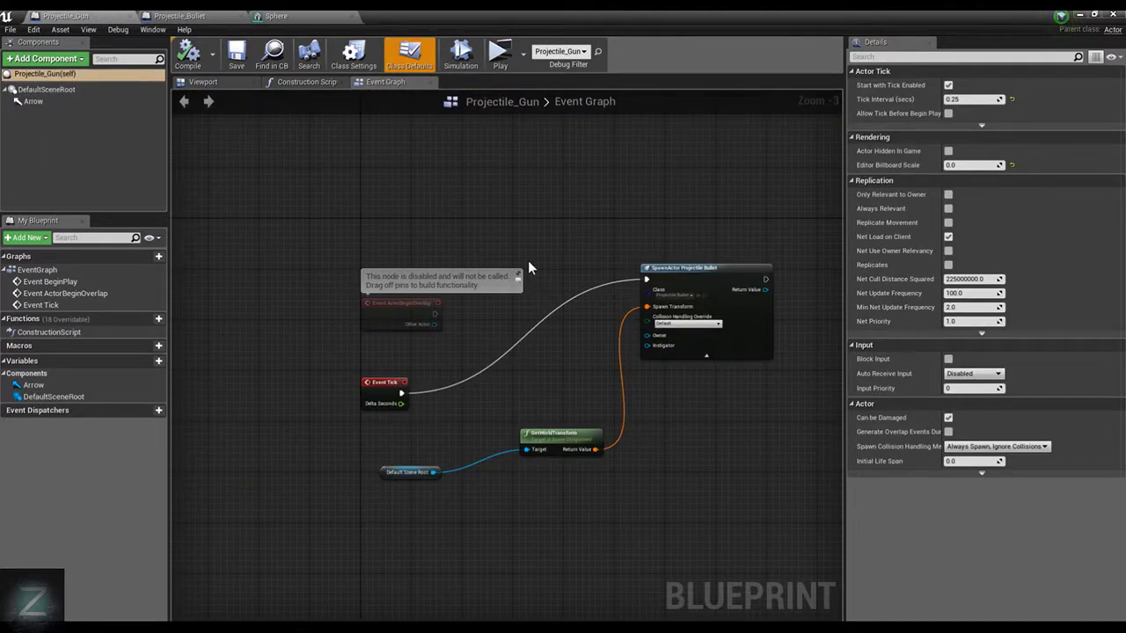
pyautogui.click(183, 16)
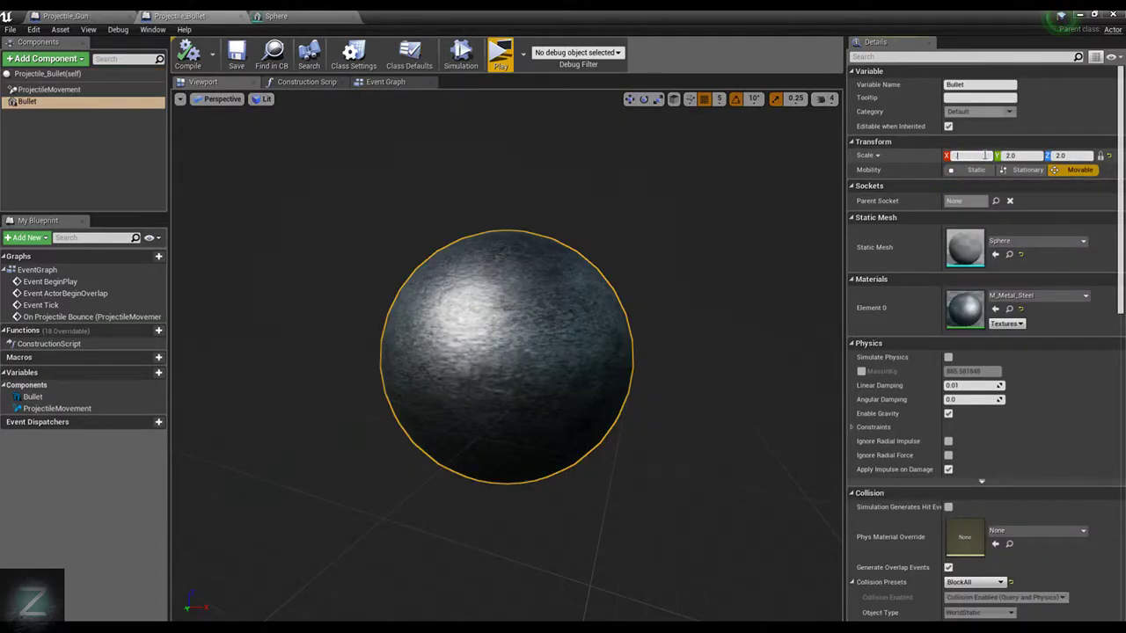
pyautogui.press('Return')
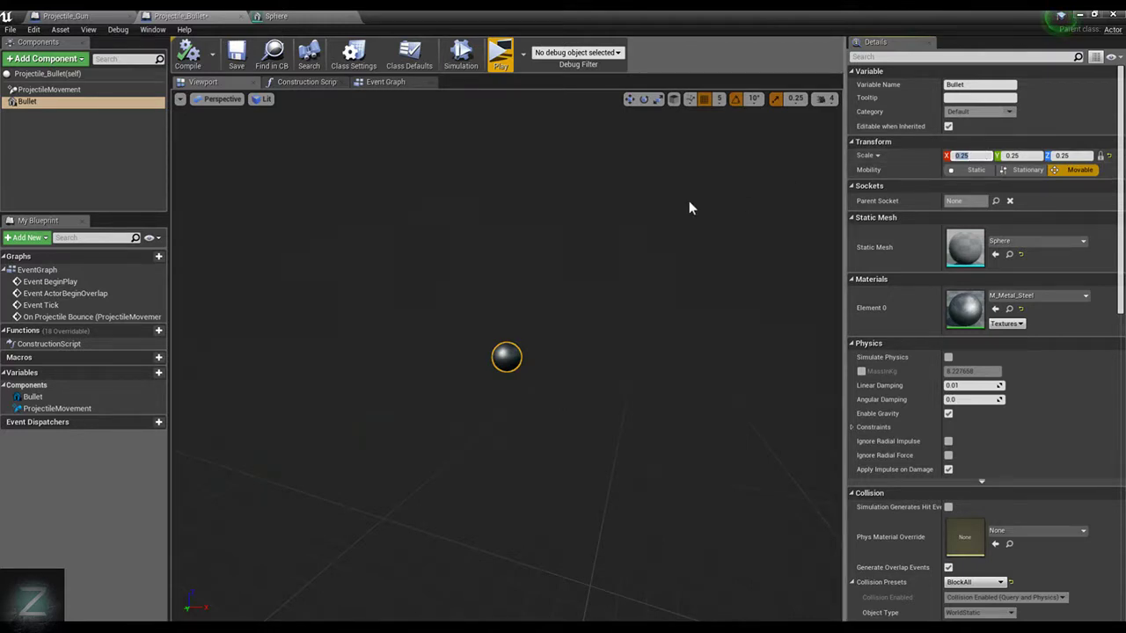
pyautogui.click(188, 55)
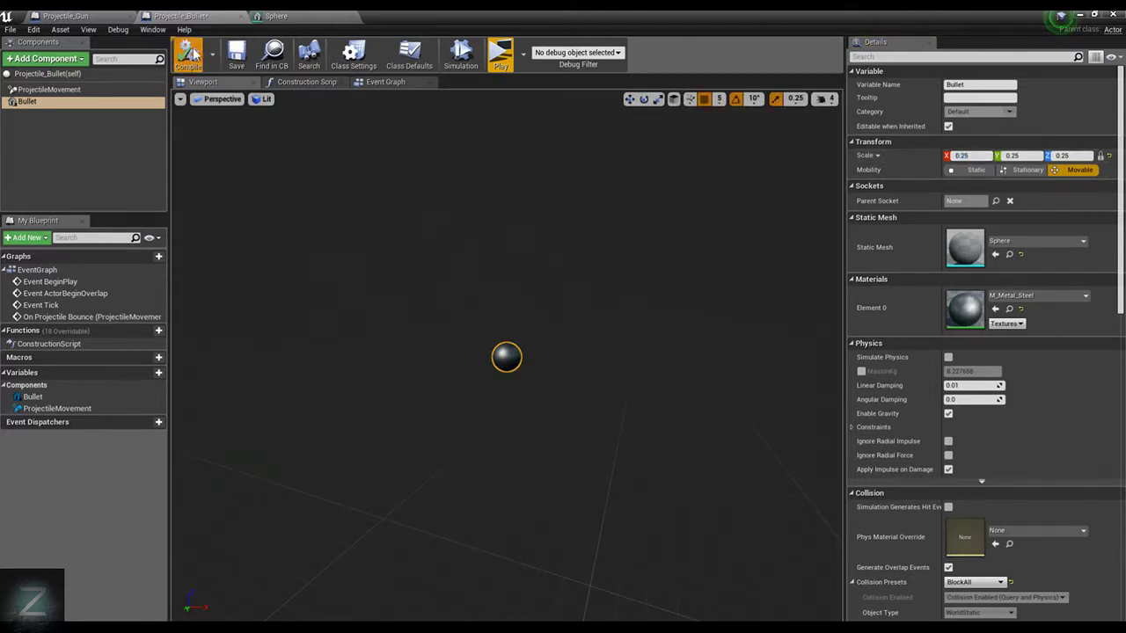
# Save the Projectile_Bullet blueprint, close the Projectile_Bullet and Sphere editors, and return to the ThirdPersonExampleMap level
pyautogui.click(236, 55)
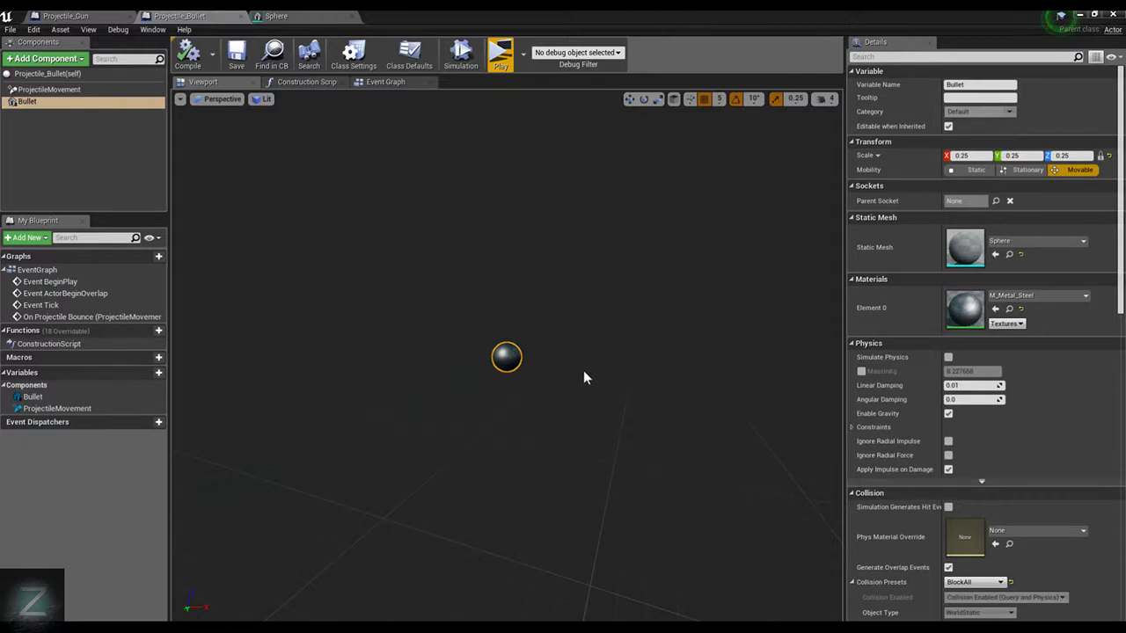
pyautogui.scroll(-3, 948, 523)
pyautogui.scroll(-2, 959, 510)
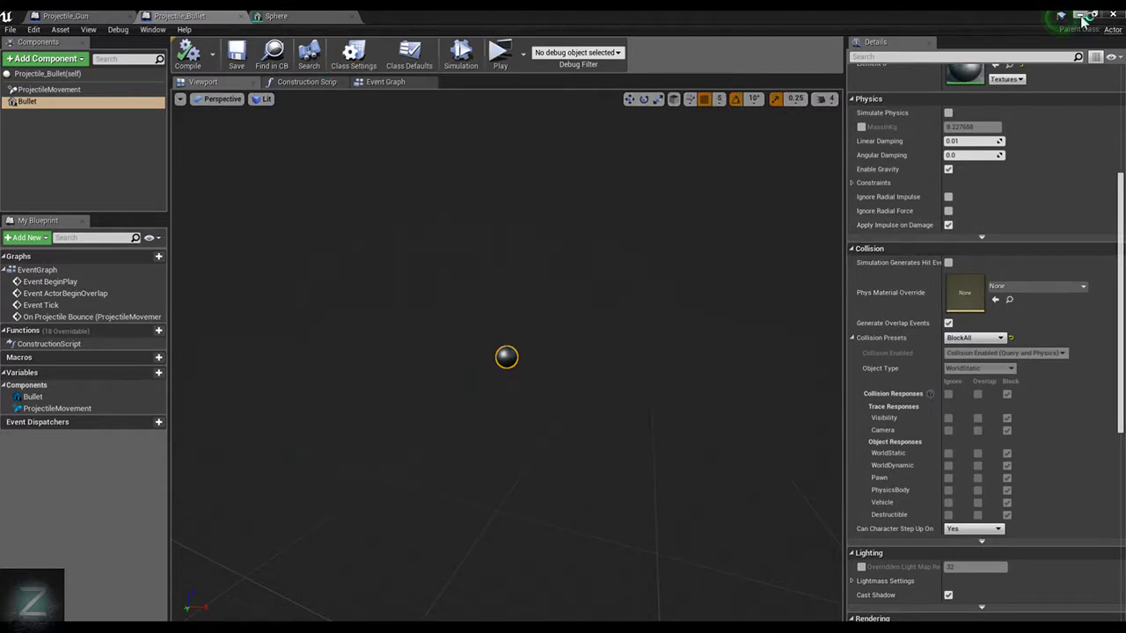
pyautogui.click(276, 15)
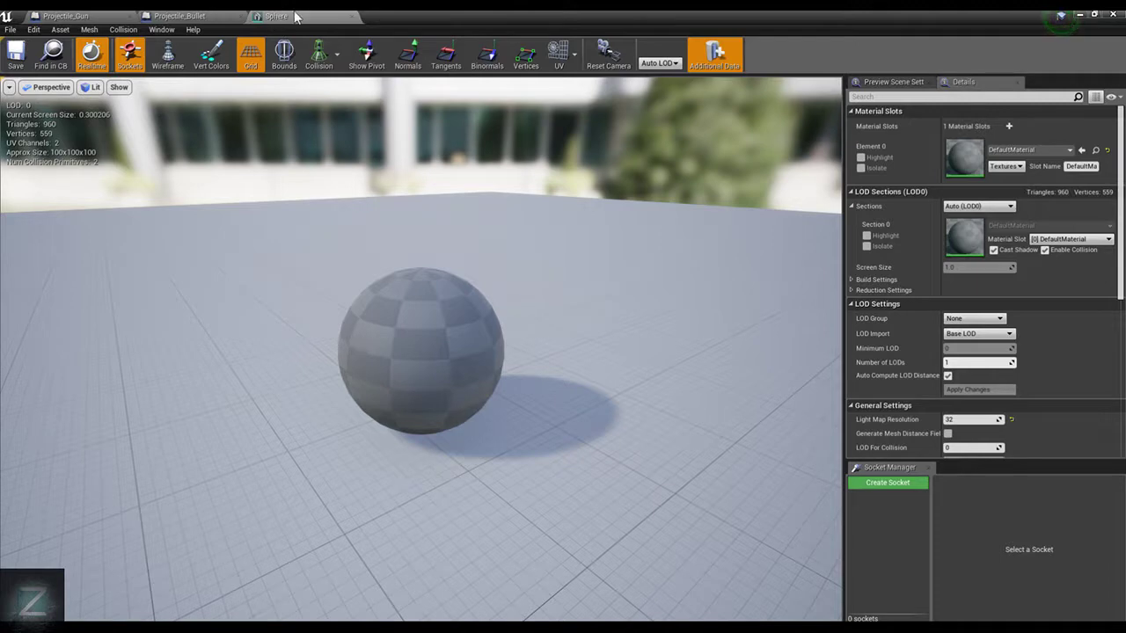
pyautogui.click(352, 18)
pyautogui.click(242, 17)
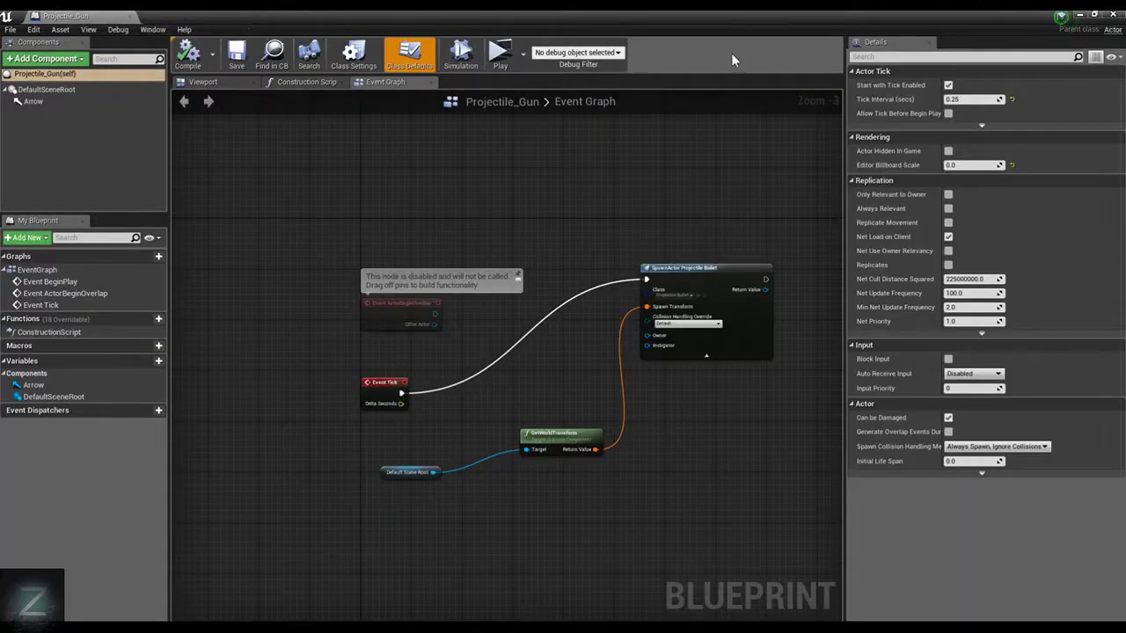
pyautogui.click(1082, 16)
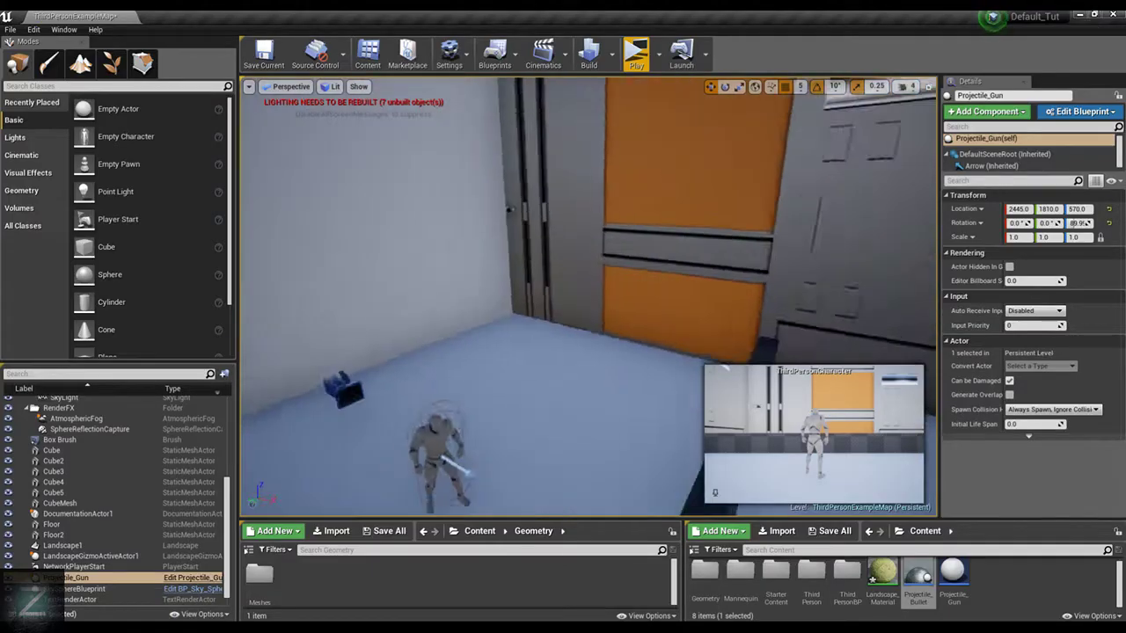
# Play-test the resized bullets by running the character to the low wall and jumping onto it, and end the preview
pyautogui.click(636, 52)
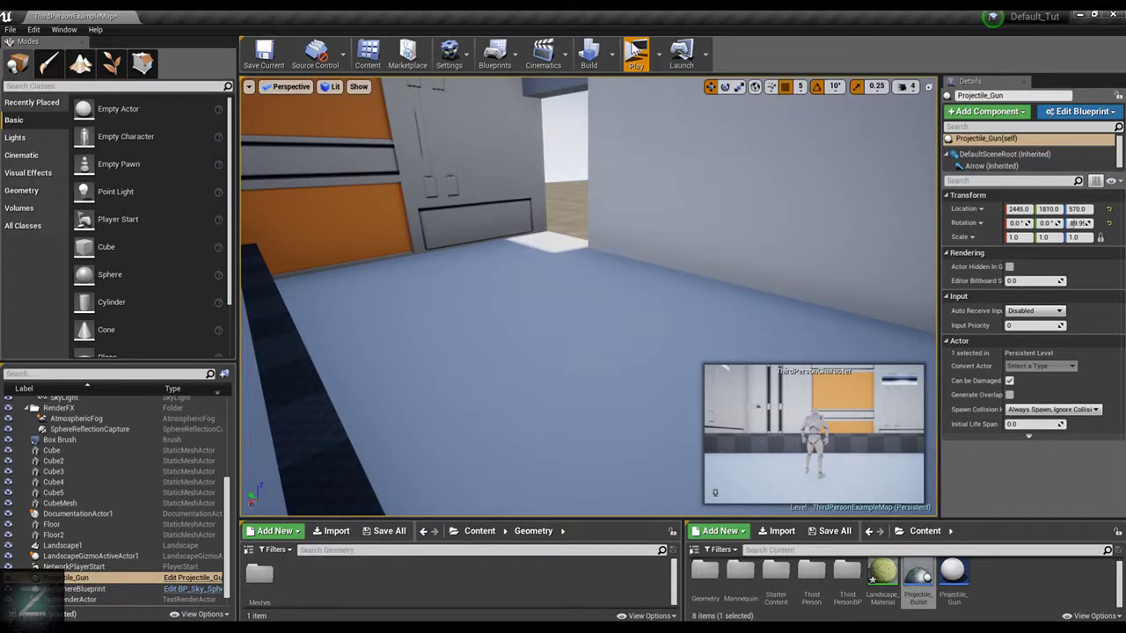
pyautogui.press('w')
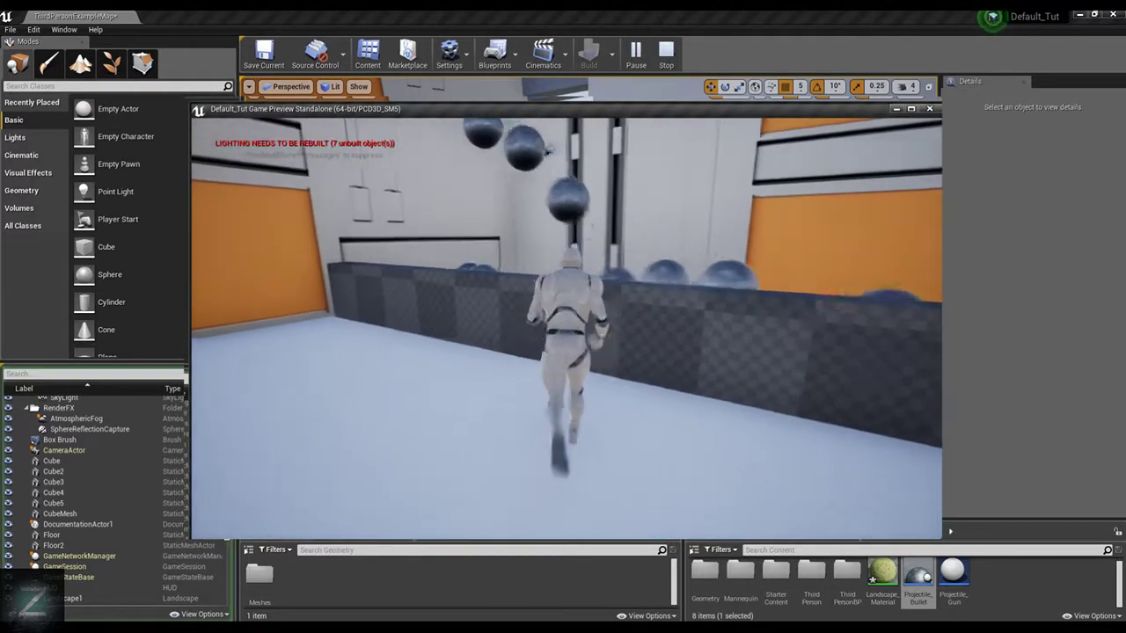
pyautogui.press('space')
pyautogui.press('s')
pyautogui.press('space')
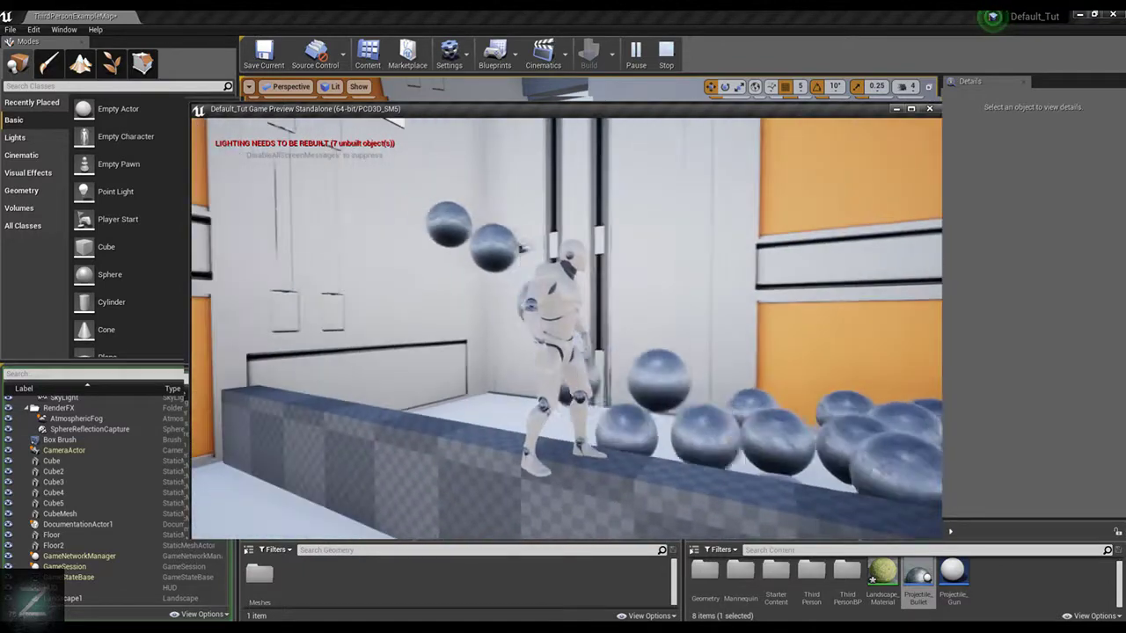
pyautogui.press('Escape')
# Turn the Projectile_Gun around its vertical axis to a Z rotation of about -90°
pyautogui.moveTo(706, 233); pyautogui.dragTo(767, 207, button='right')
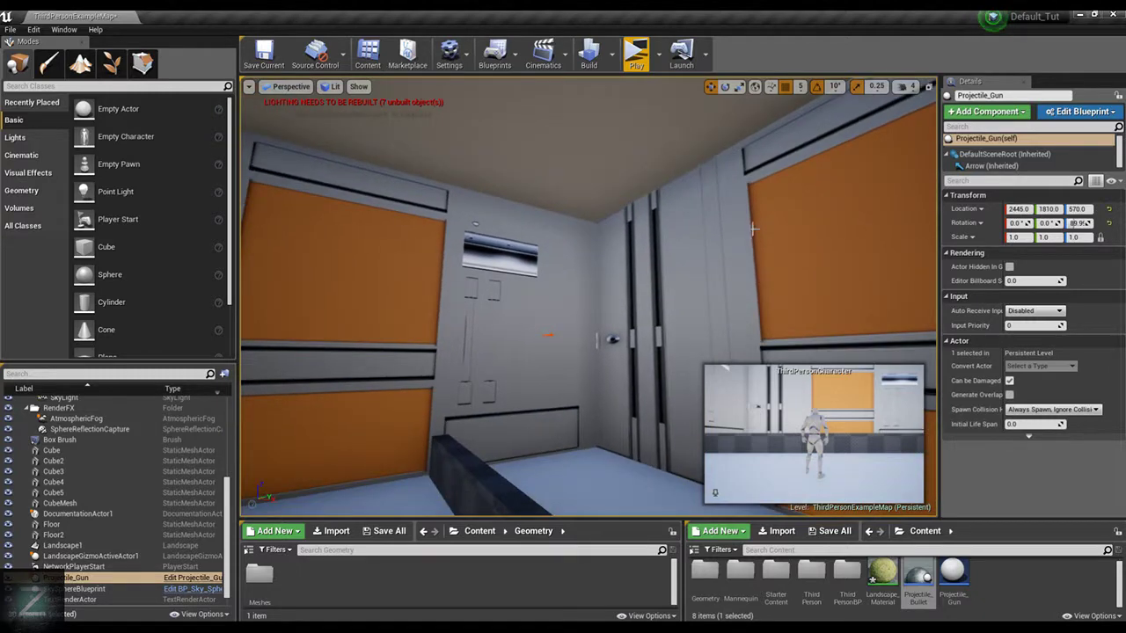
pyautogui.click(551, 337)
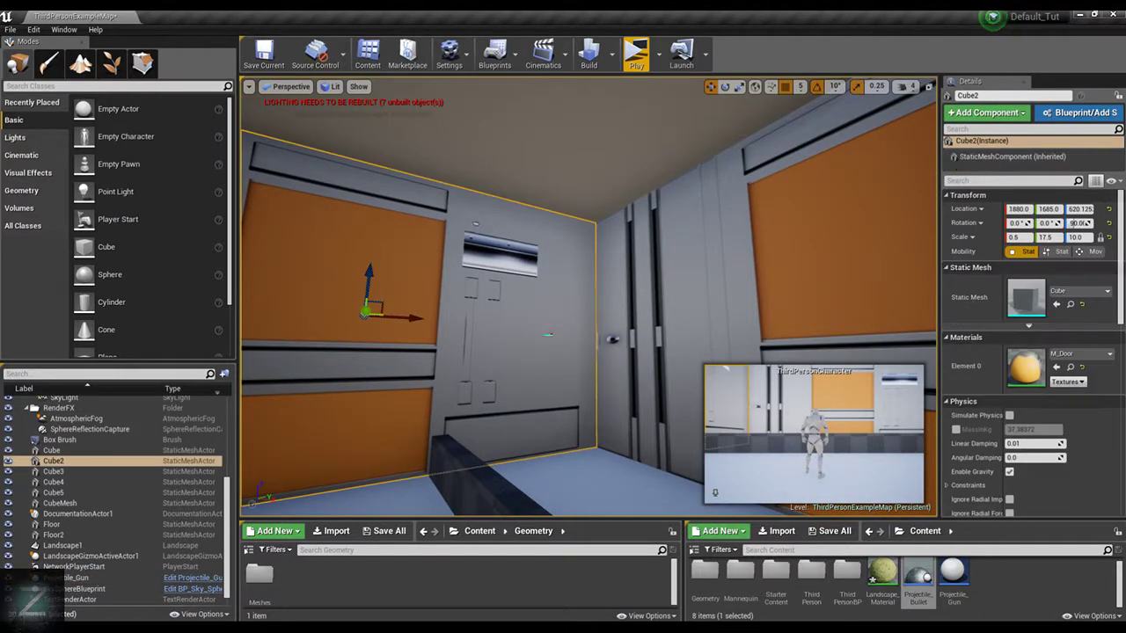
pyautogui.click(548, 335)
pyautogui.press('e')
pyautogui.moveTo(548, 331); pyautogui.dragTo(607, 337)
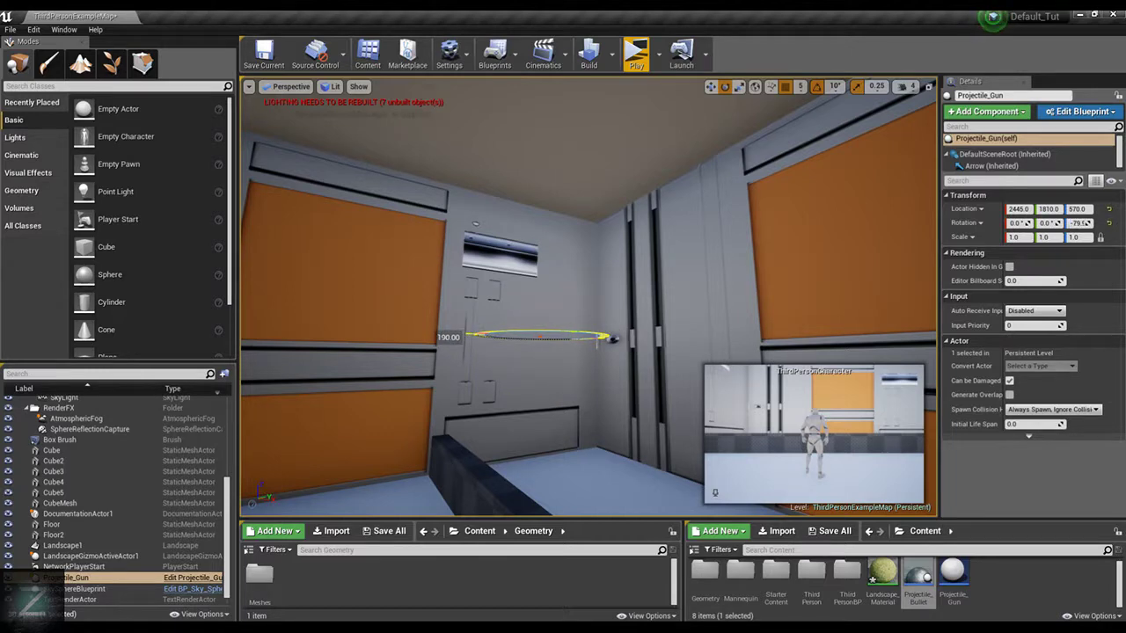
pyautogui.press('w')
pyautogui.press('f')
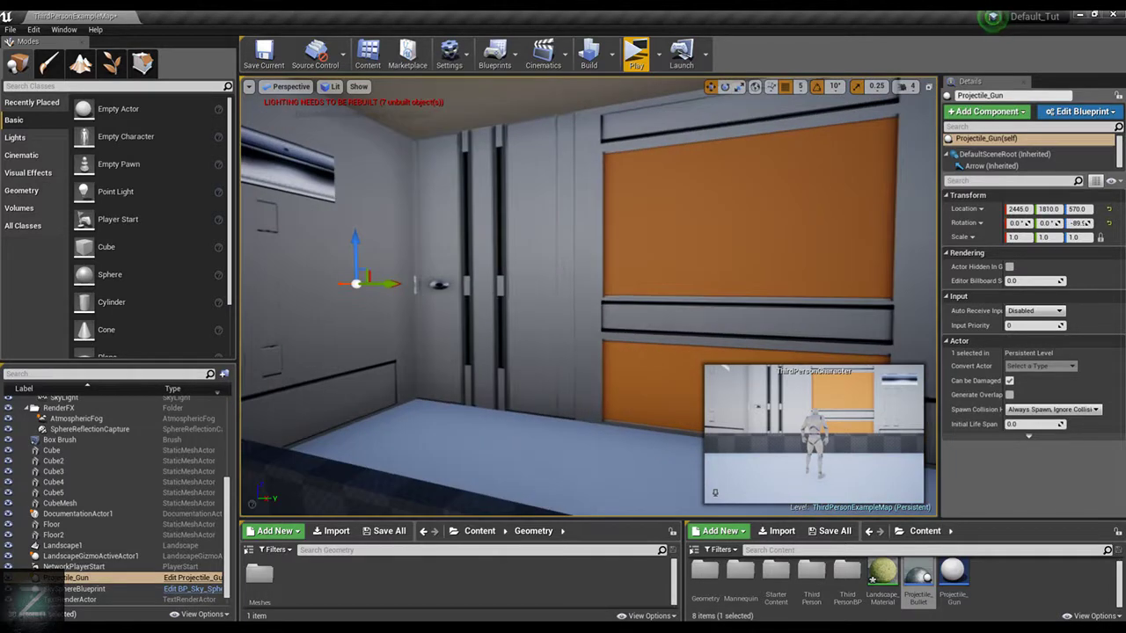
# Move the Projectile_Gun along Y to 2390 and raise it to Z 985, high up in the room
pyautogui.moveTo(657, 299); pyautogui.dragTo(853, 300)
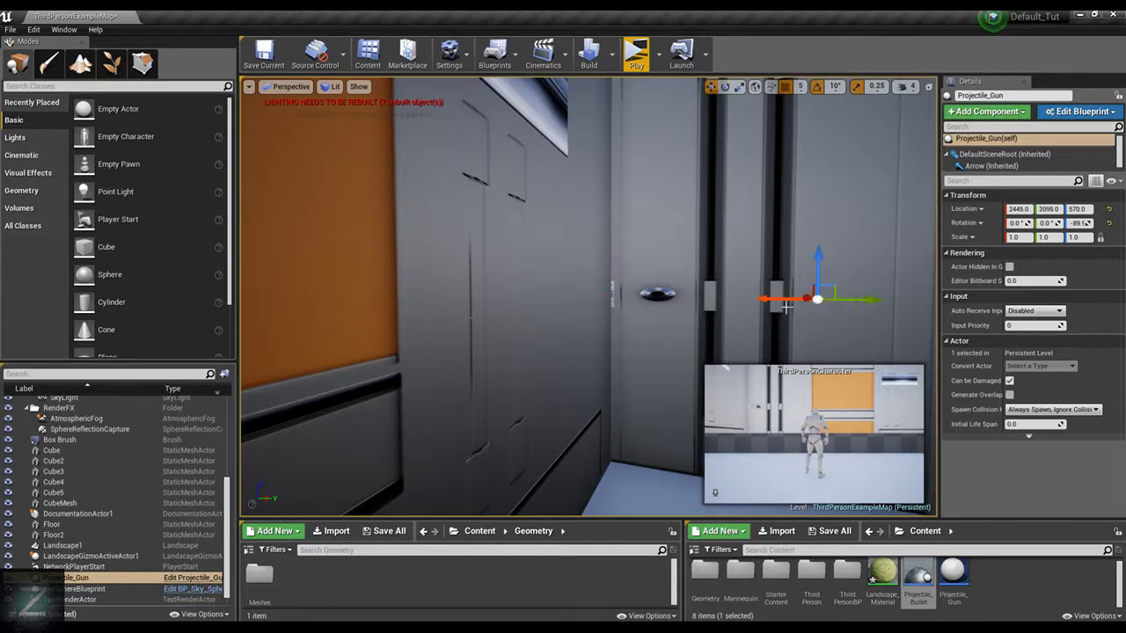
pyautogui.scroll(-3, 788, 307)
pyautogui.moveTo(620, 319); pyautogui.dragTo(681, 274, button='right')
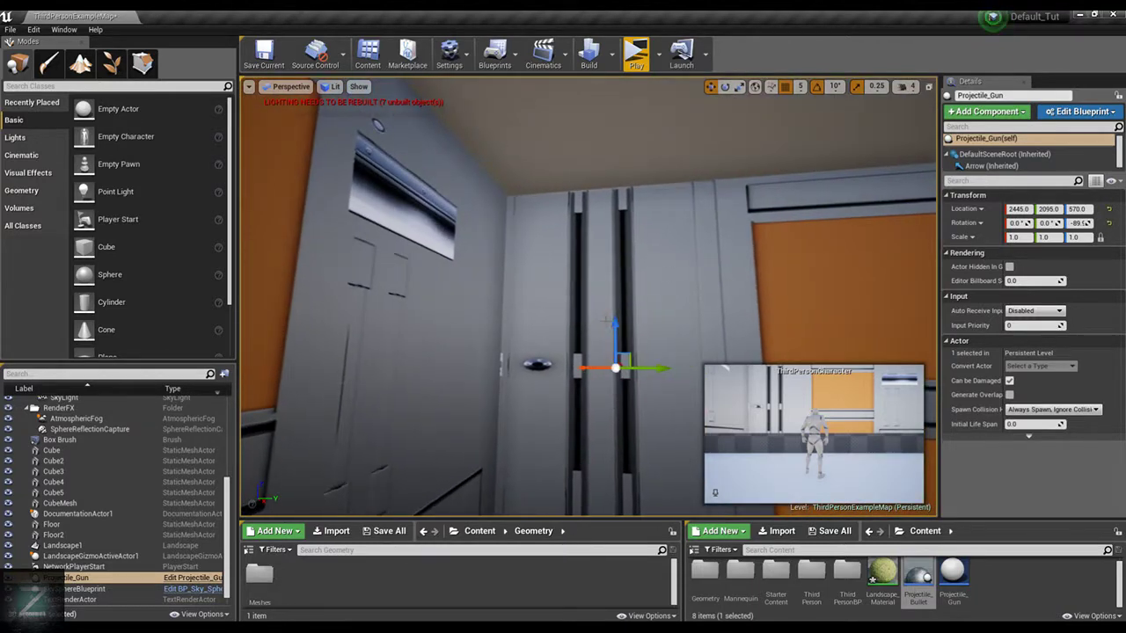
pyautogui.moveTo(617, 321); pyautogui.dragTo(627, 156)
pyautogui.moveTo(659, 197); pyautogui.dragTo(800, 187)
pyautogui.moveTo(751, 149); pyautogui.dragTo(752, 129)
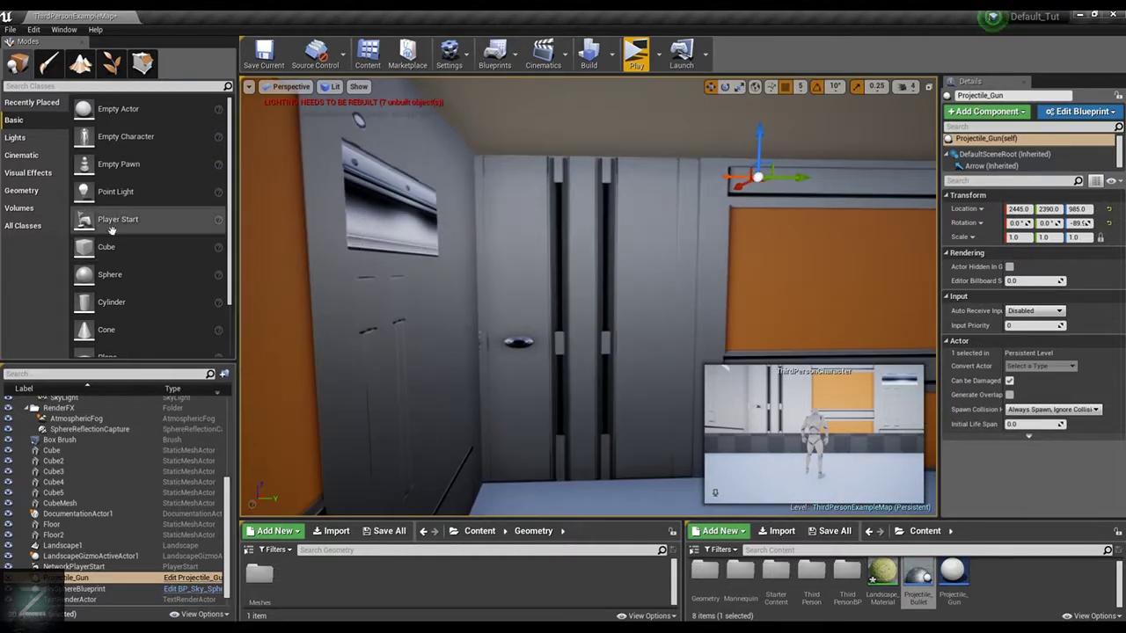
pyautogui.moveTo(105, 246); pyautogui.dragTo(620, 484)
pyautogui.scroll(-3, 627, 396)
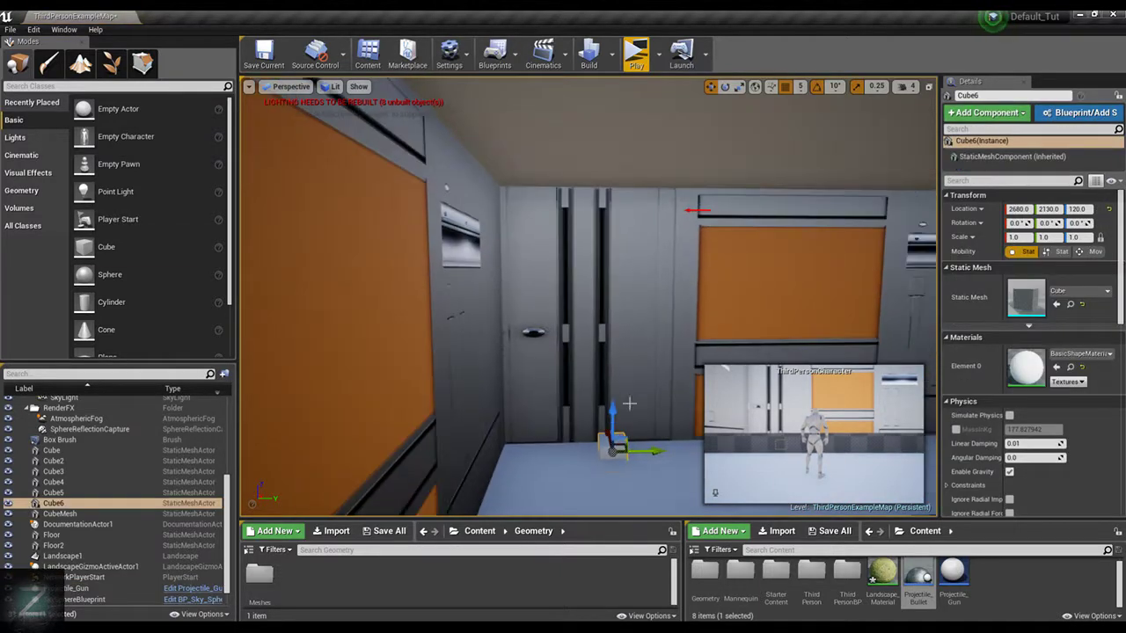
pyautogui.keyDown('alt'); pyautogui.moveTo(628, 402); pyautogui.dragTo(648, 355); pyautogui.keyUp('alt')
pyautogui.scroll(-2, 646, 338)
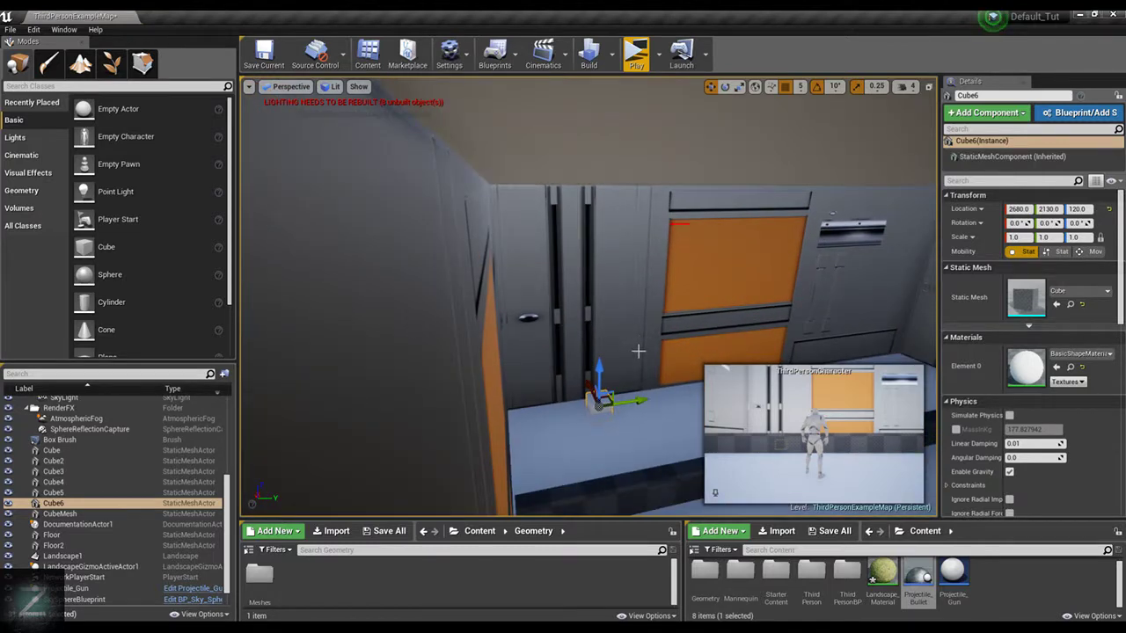
pyautogui.click(665, 487)
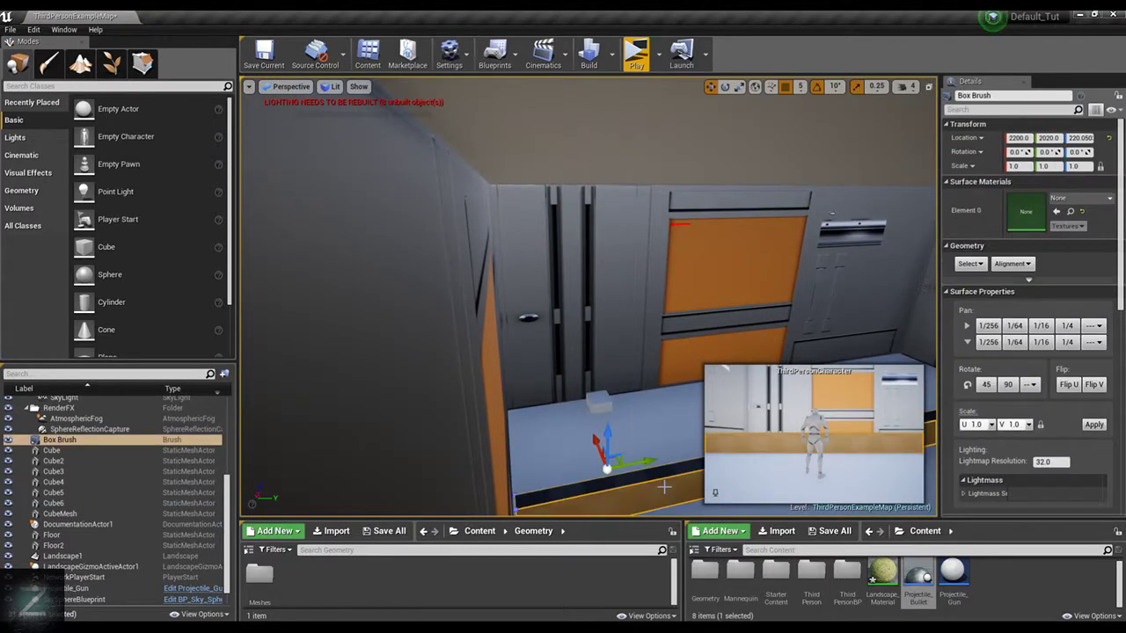
pyautogui.click(599, 404)
pyautogui.press('Delete')
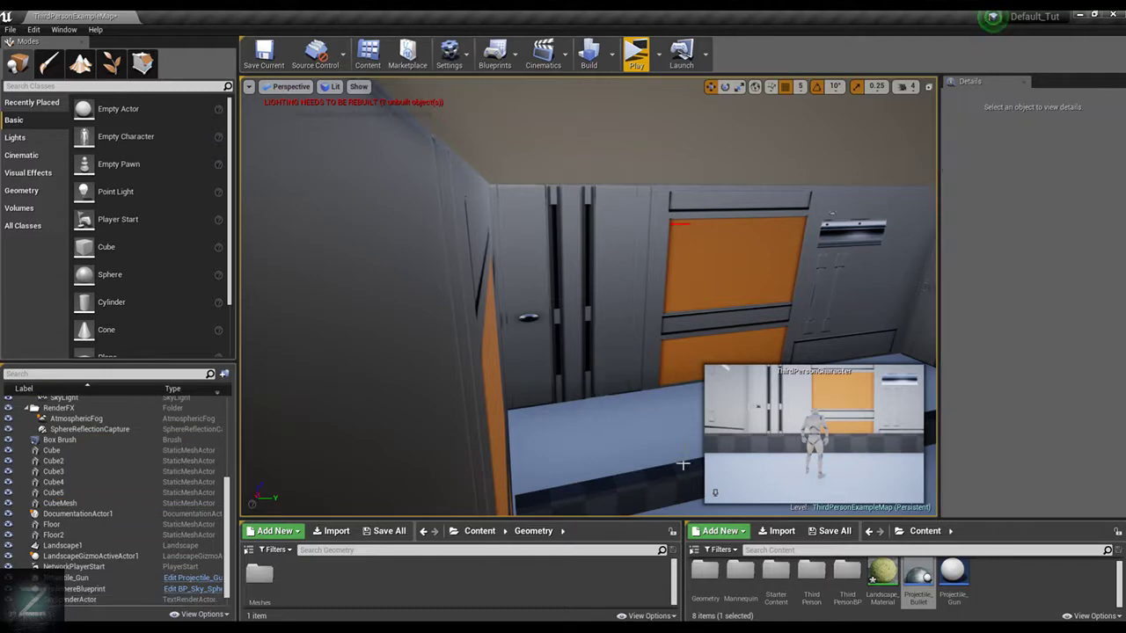
# Duplicate the low wall's box brush and raise the copy directly above it to about Z 605
pyautogui.click(623, 477)
pyautogui.scroll(-2, 587, 386)
pyautogui.moveTo(563, 395); pyautogui.dragTo(561, 390, button='right')
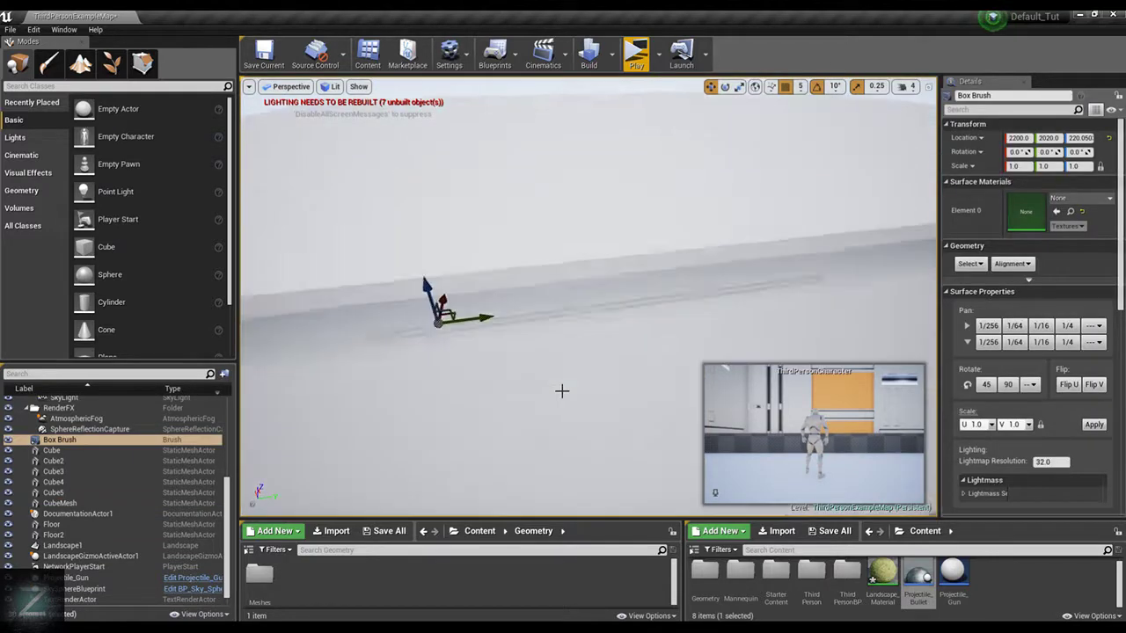
pyautogui.scroll(2, 582, 389)
pyautogui.scroll(3, 594, 343)
pyautogui.moveTo(595, 343); pyautogui.dragTo(519, 331, button='right')
pyautogui.keyDown('alt'); pyautogui.moveTo(577, 296); pyautogui.dragTo(581, 180); pyautogui.keyUp('alt')
pyautogui.moveTo(605, 394)
pyautogui.mouseDown(button='right')
pyautogui.moveTo(585, 378)
pyautogui.moveTo(598, 361)
pyautogui.mouseUp(button='right')
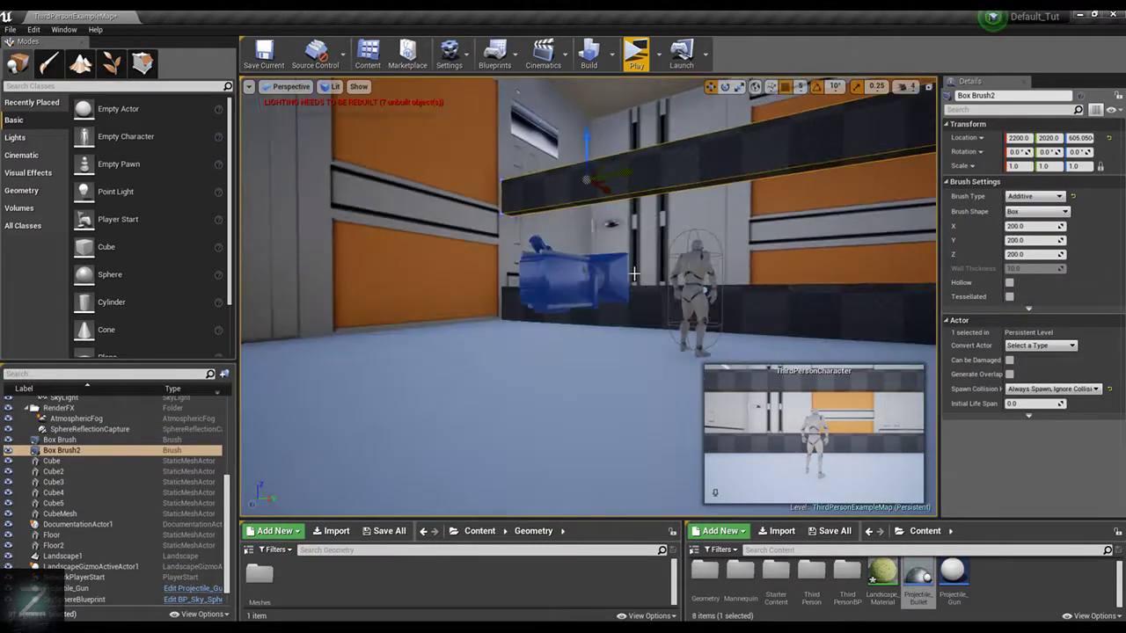
# Raise the copied box brush to about Z 1100 so it sits against the room's ceiling
pyautogui.scroll(-4, 604, 394)
pyautogui.scroll(4, 681, 304)
pyautogui.moveTo(681, 304); pyautogui.dragTo(607, 305, button='right')
pyautogui.scroll(3, 607, 305)
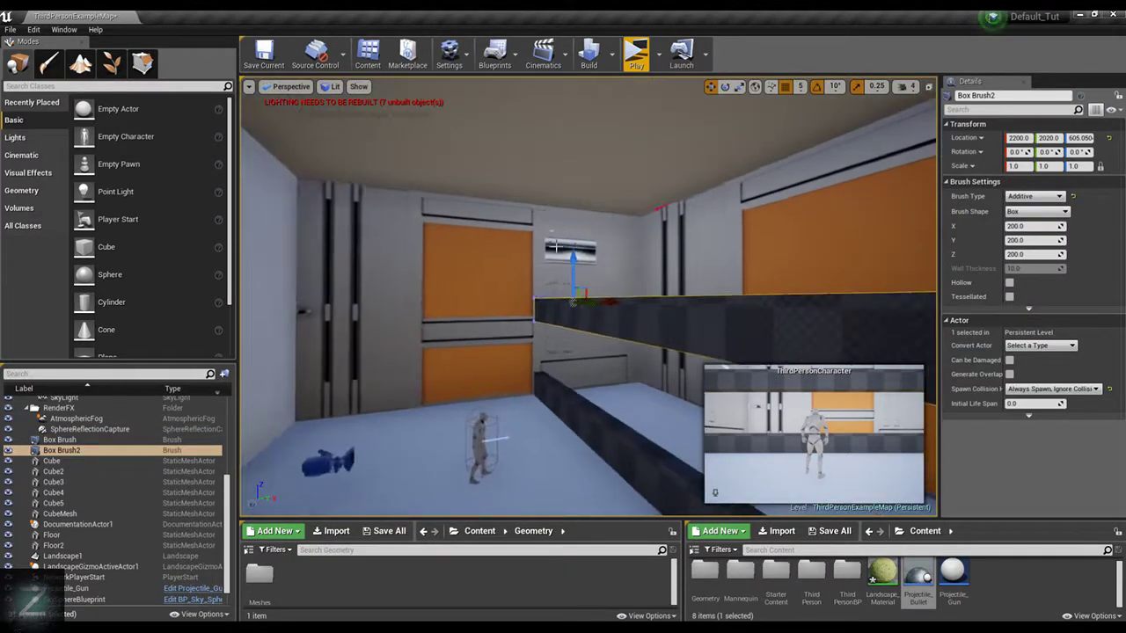
pyautogui.moveTo(574, 264); pyautogui.dragTo(584, 138)
pyautogui.moveTo(633, 246)
pyautogui.mouseDown(button='right')
pyautogui.moveTo(576, 211)
pyautogui.moveTo(541, 159)
pyautogui.mouseUp(button='right')
pyautogui.click(627, 249)
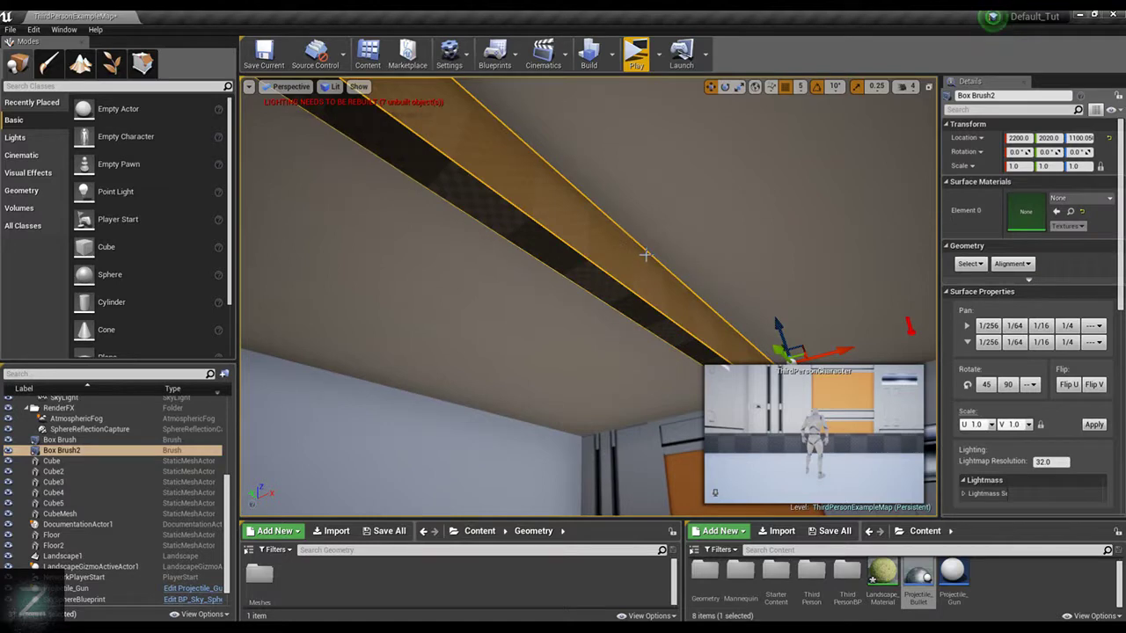
# In geometry editing, extrude the underside face of Box Brush2 downward to make the ceiling beam taller with a second section
pyautogui.moveTo(710, 218)
pyautogui.mouseDown(button='right')
pyautogui.moveTo(732, 222)
pyautogui.moveTo(711, 217)
pyautogui.mouseUp(button='right')
pyautogui.moveTo(572, 242); pyautogui.dragTo(610, 267, button='right')
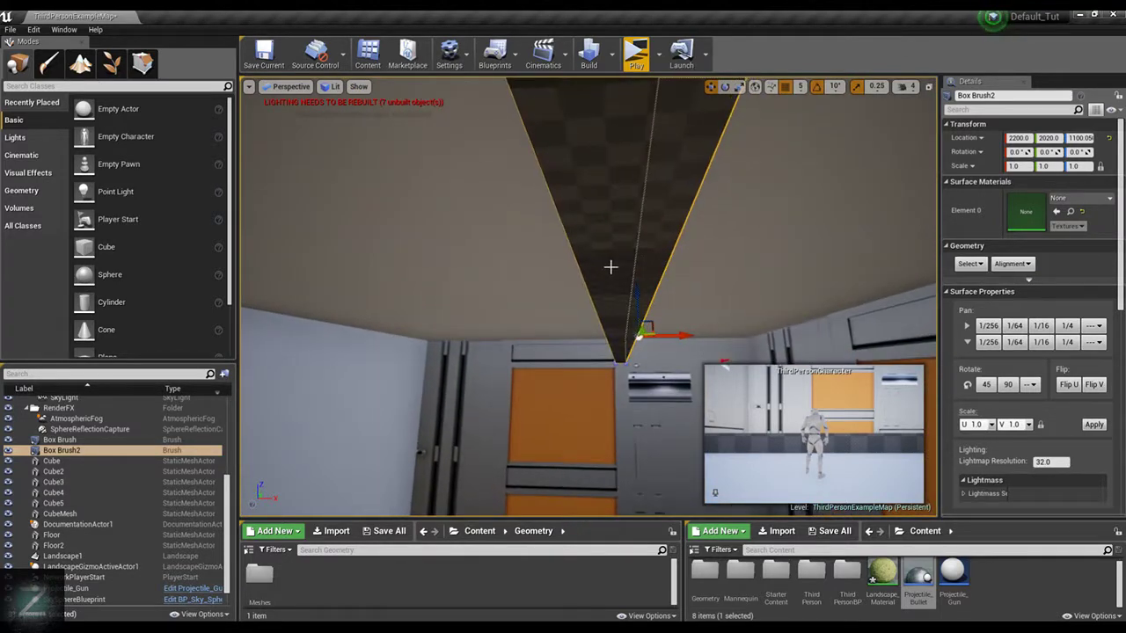
pyautogui.click(639, 245)
pyautogui.moveTo(565, 197); pyautogui.dragTo(580, 195, button='right')
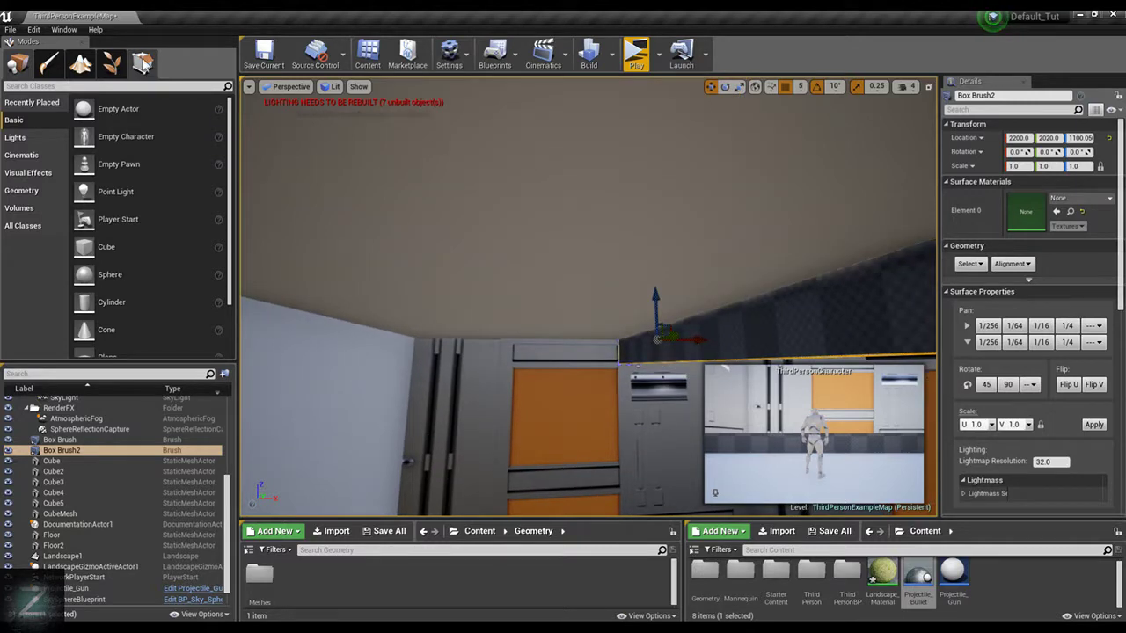
pyautogui.click(142, 62)
pyautogui.moveTo(703, 354); pyautogui.dragTo(695, 334, button='right')
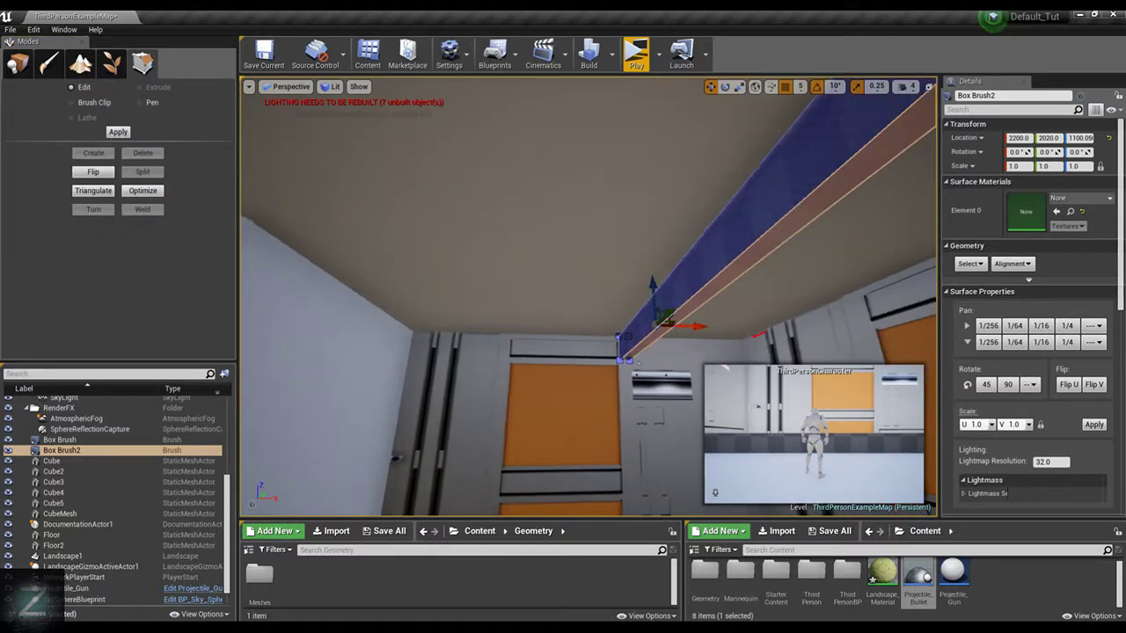
pyautogui.click(758, 246)
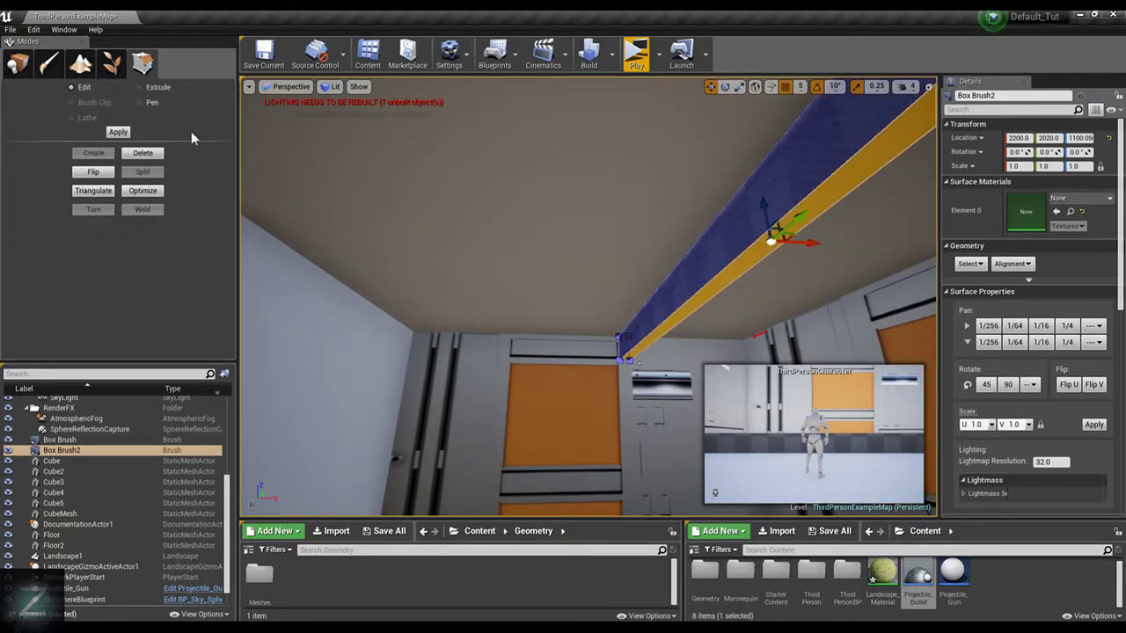
pyautogui.click(156, 87)
pyautogui.moveTo(778, 280); pyautogui.dragTo(802, 342)
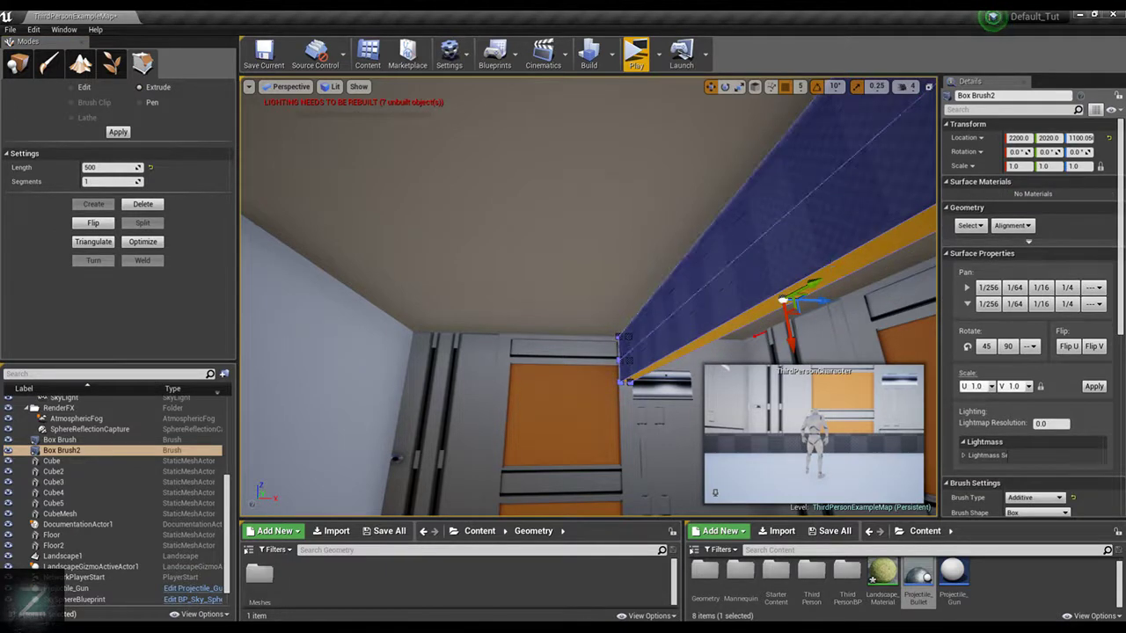
# Hide the Cube2 wall to expose the end of the ceiling beam, with geometry editing active
pyautogui.moveTo(803, 308)
pyautogui.mouseDown(button='right')
pyautogui.moveTo(871, 295)
pyautogui.moveTo(723, 257)
pyautogui.moveTo(471, 271)
pyautogui.moveTo(703, 271)
pyautogui.mouseUp(button='right')
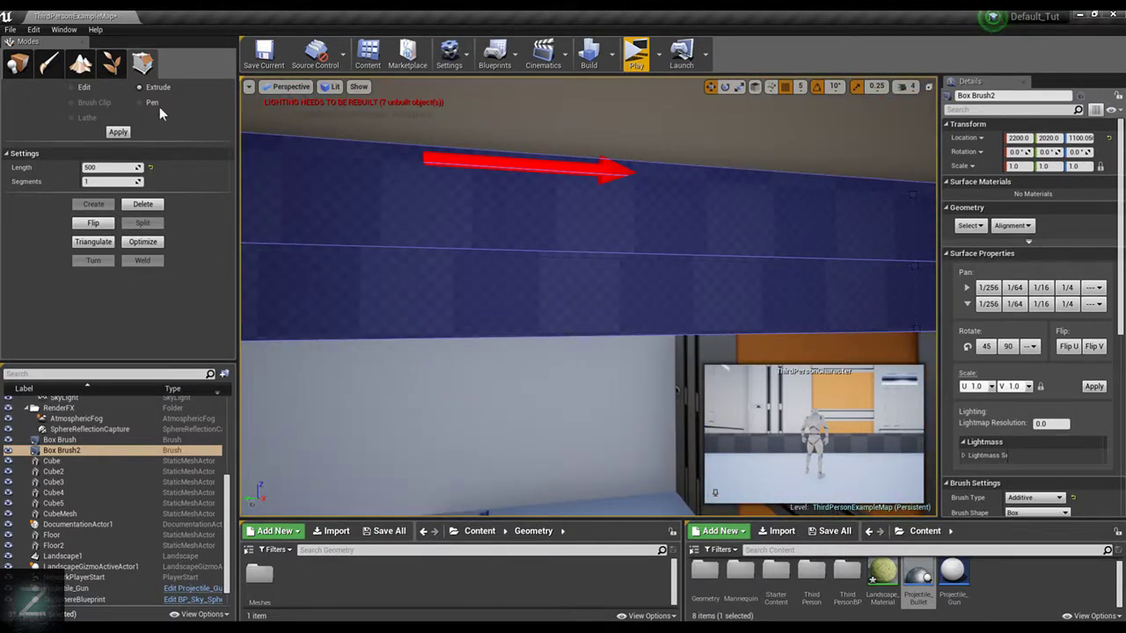
pyautogui.click(76, 86)
pyautogui.click(746, 232)
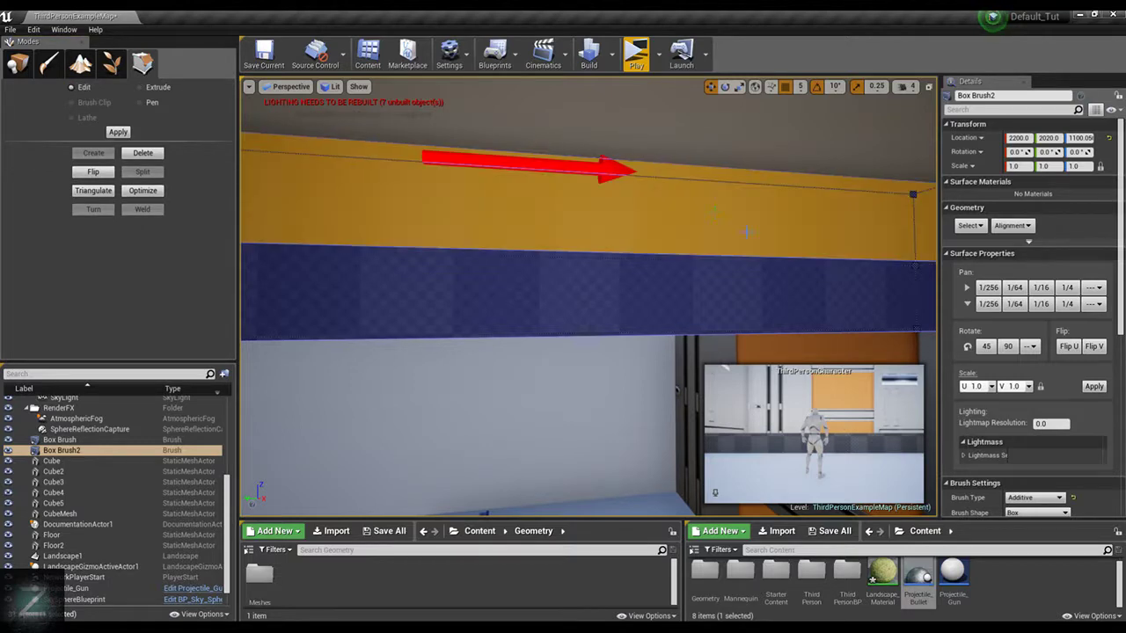
pyautogui.hotkey('shift', '1')
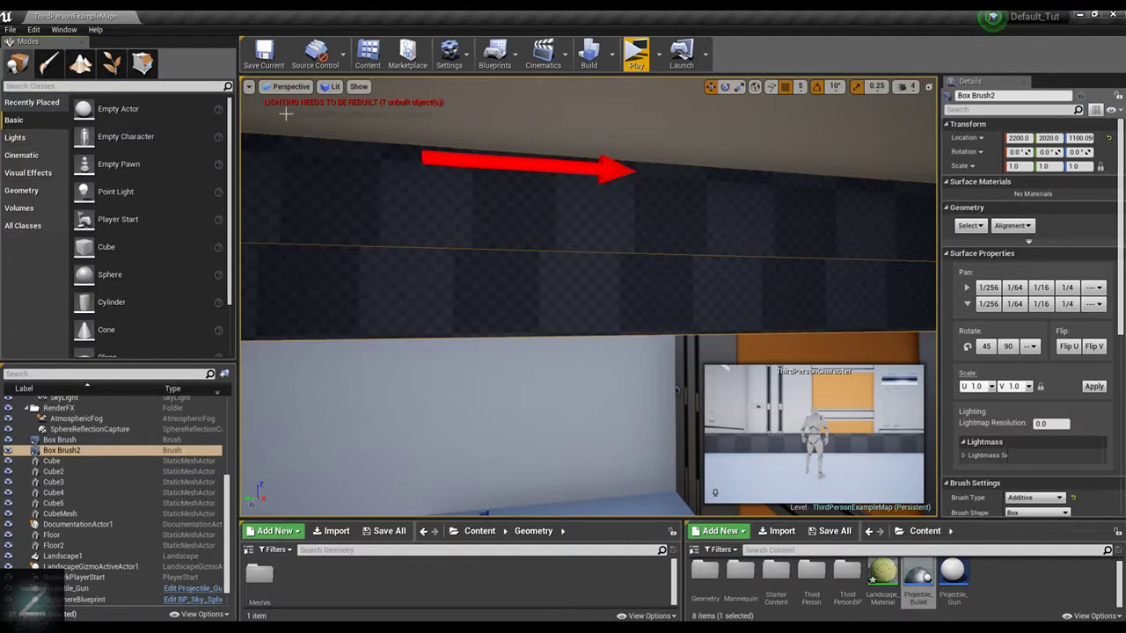
pyautogui.click(142, 63)
pyautogui.moveTo(587, 290); pyautogui.dragTo(717, 281, button='right')
pyautogui.click(588, 289)
pyautogui.press('h')
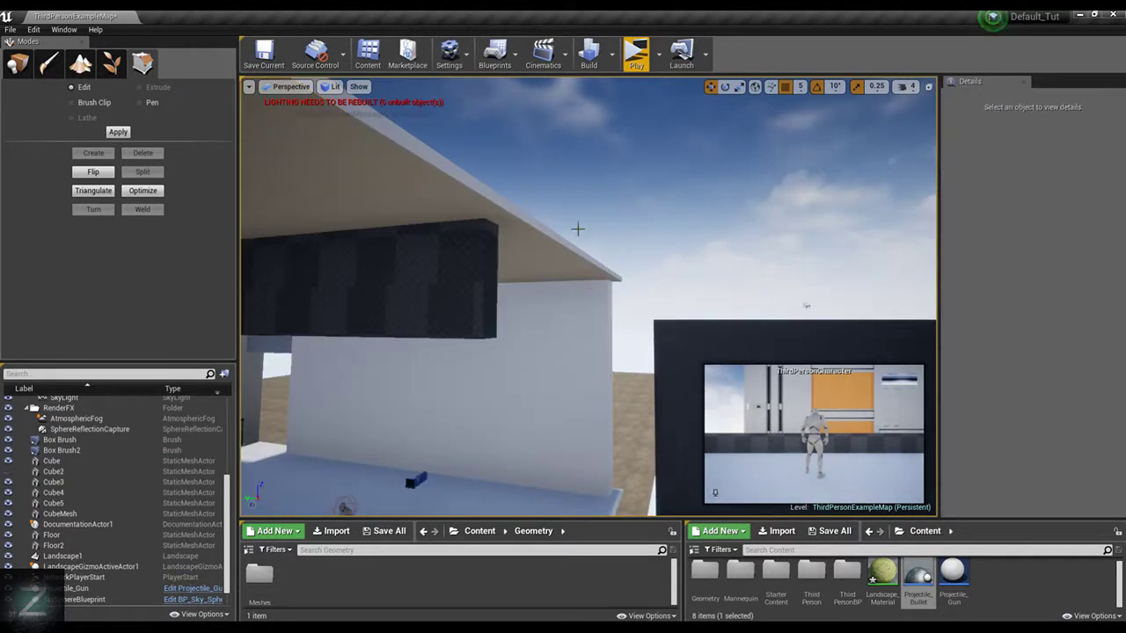
# Move the lower end face of Box Brush2 inward along the beam so its end slopes down from the ceiling
pyautogui.click(485, 275)
pyautogui.click(496, 251)
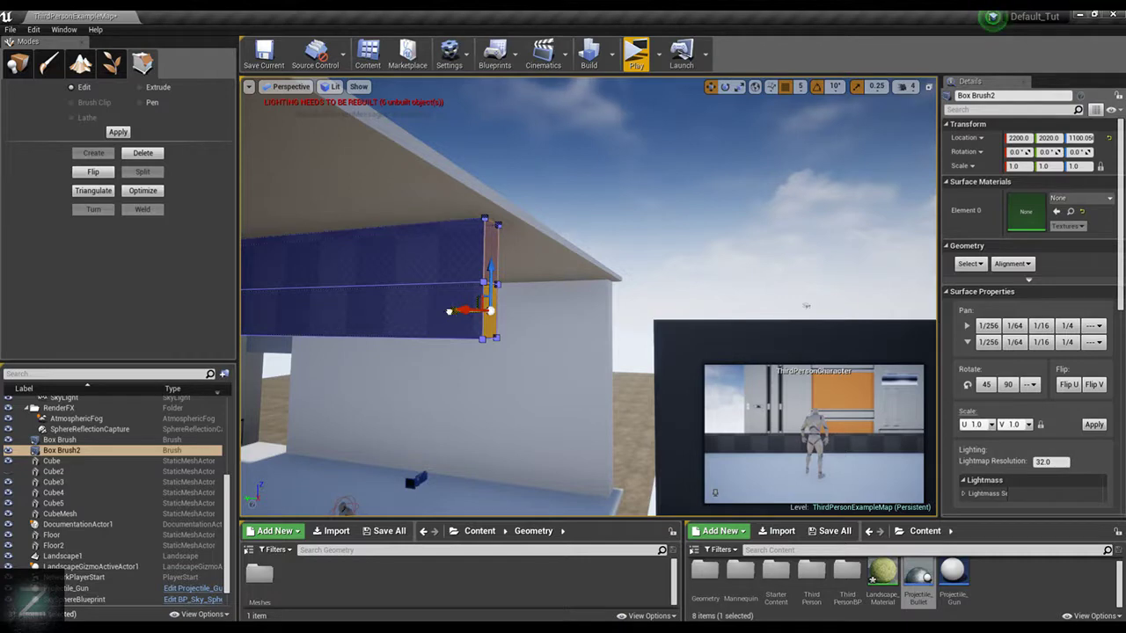
pyautogui.moveTo(449, 311); pyautogui.dragTo(365, 297)
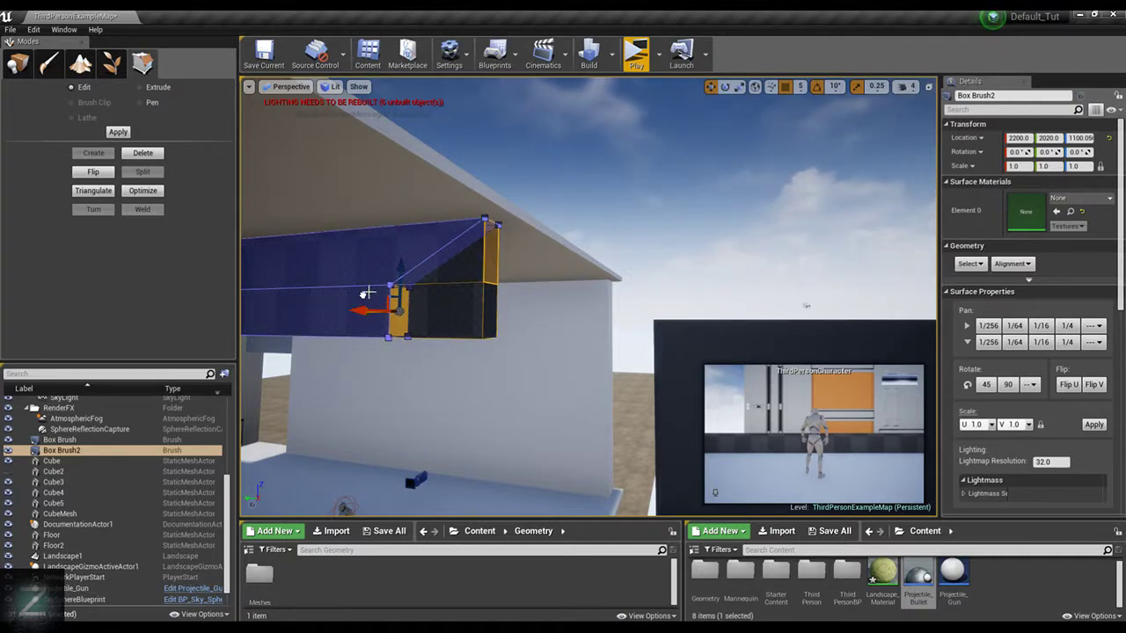
pyautogui.moveTo(443, 295)
pyautogui.mouseDown(button='right')
pyautogui.moveTo(443, 317)
pyautogui.moveTo(362, 310)
pyautogui.mouseUp(button='right')
# In Extrude mode, select the long side face of Box Brush2's lower section and pull it sideways to add a wide horizontal section
pyautogui.click(153, 89)
pyautogui.click(483, 269)
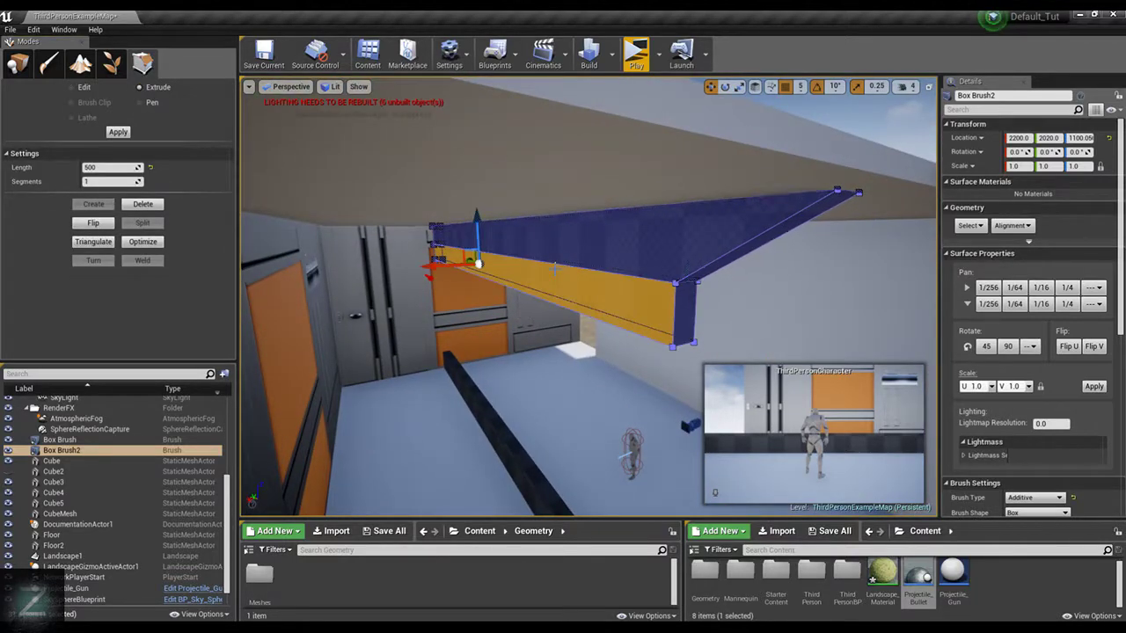
pyautogui.scroll(-2, 451, 270)
pyautogui.moveTo(451, 270)
pyautogui.mouseDown()
pyautogui.moveTo(378, 264)
pyautogui.moveTo(271, 309)
pyautogui.mouseUp()
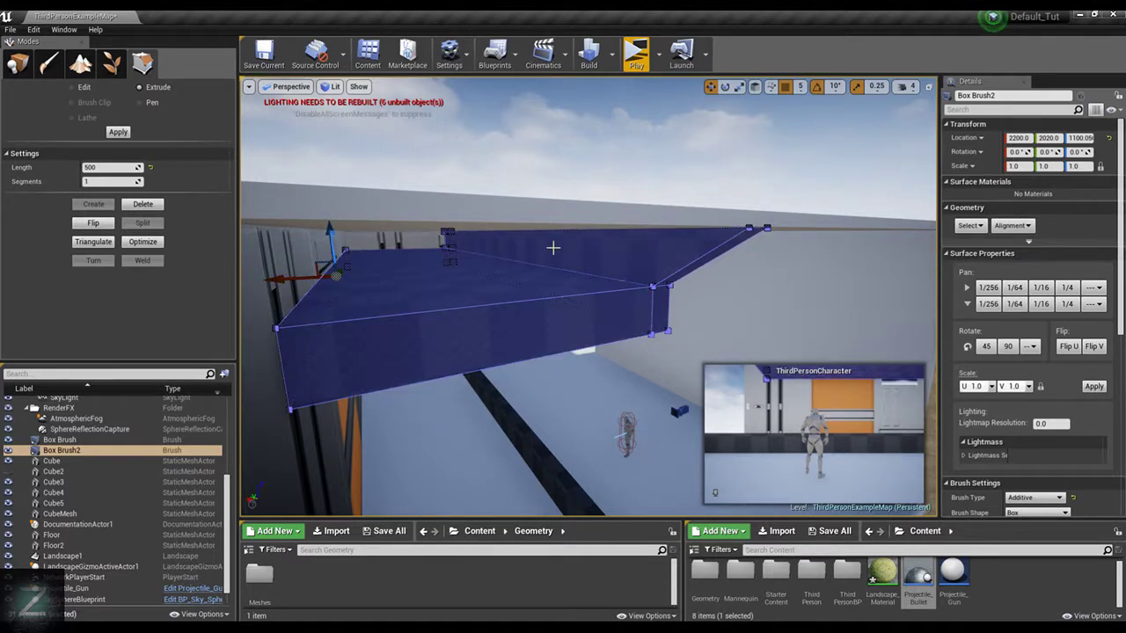
# Try extruding the new section's outer side face by a length of 500 in one segment, and undo it
pyautogui.moveTo(553, 249); pyautogui.dragTo(550, 242, button='right')
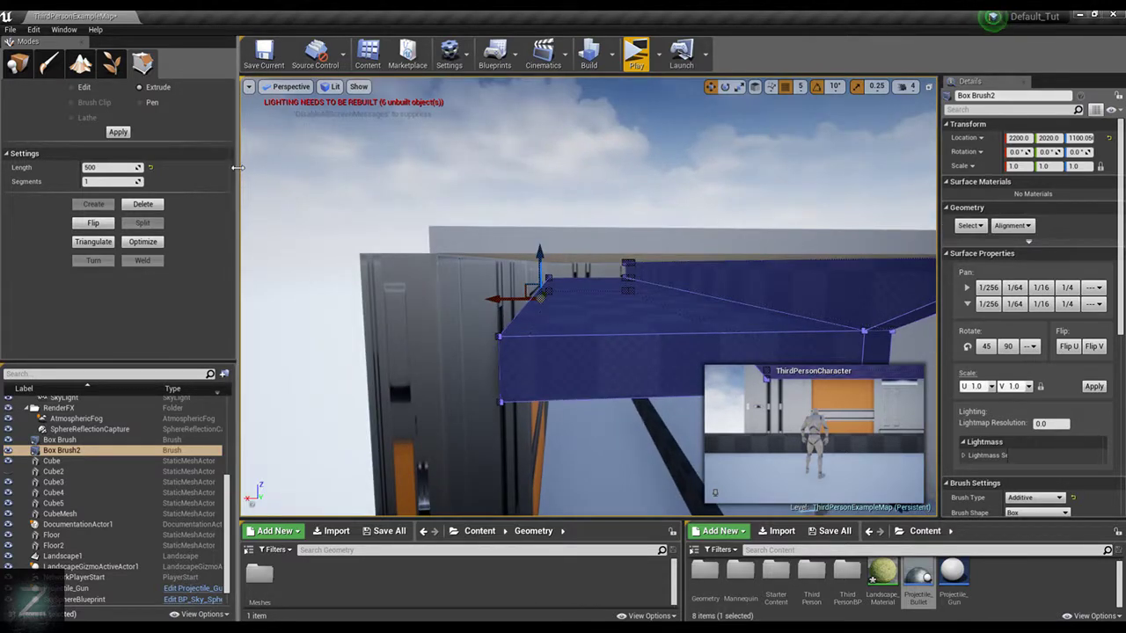
pyautogui.click(105, 132)
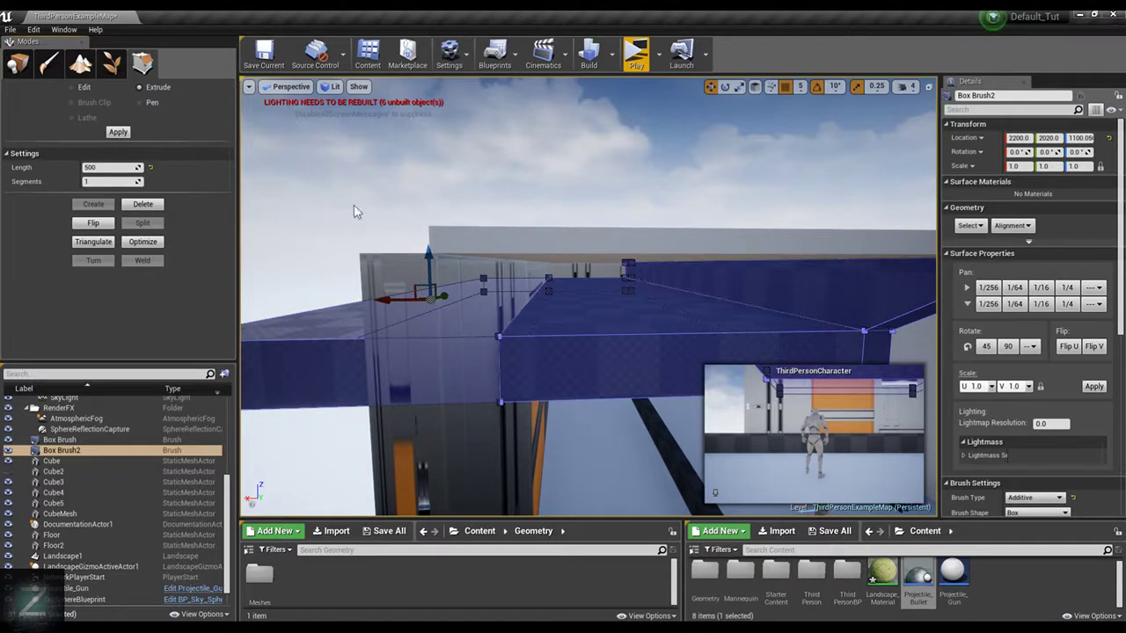
pyautogui.hotkey('ctrl', 'z')
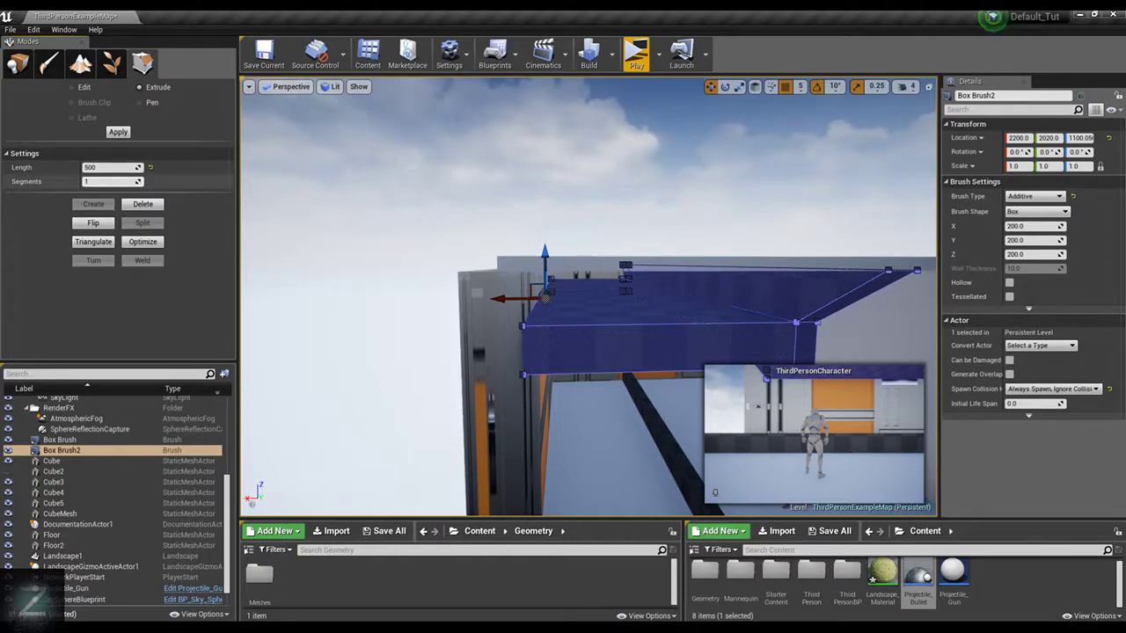
# Try the 500-long extrusion of the outer side face divided into 3 segments, and undo it
pyautogui.moveTo(110, 181); pyautogui.dragTo(123, 181)
pyautogui.click(118, 132)
pyautogui.moveTo(588, 213); pyautogui.dragTo(475, 230, button='right')
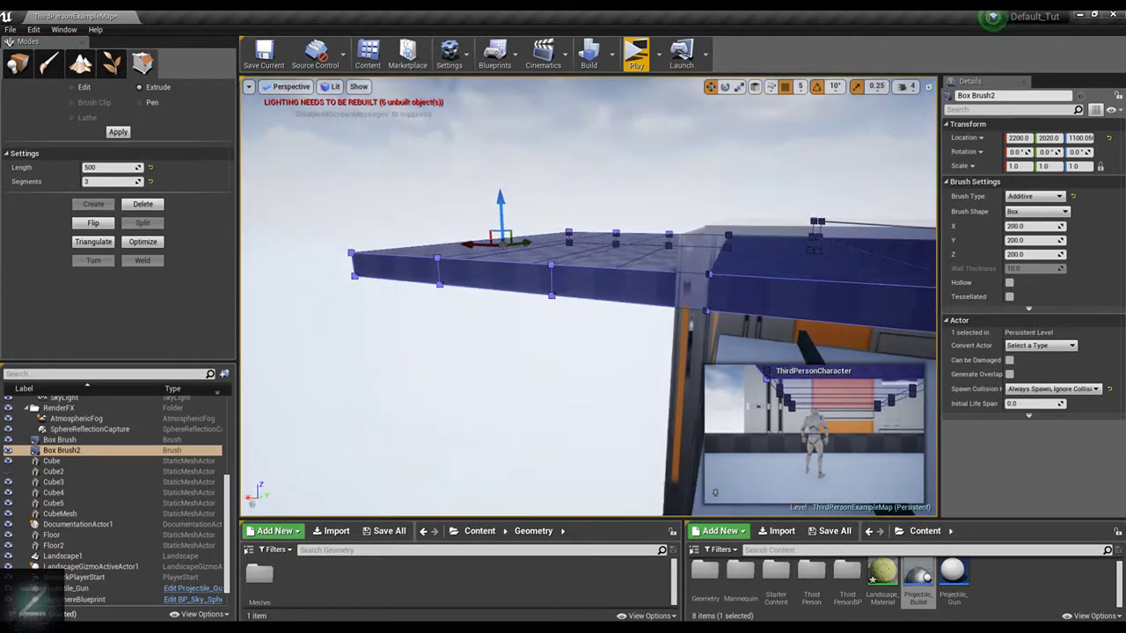
pyautogui.moveTo(553, 204); pyautogui.dragTo(658, 212, button='right')
pyautogui.hotkey('ctrl', 'z')
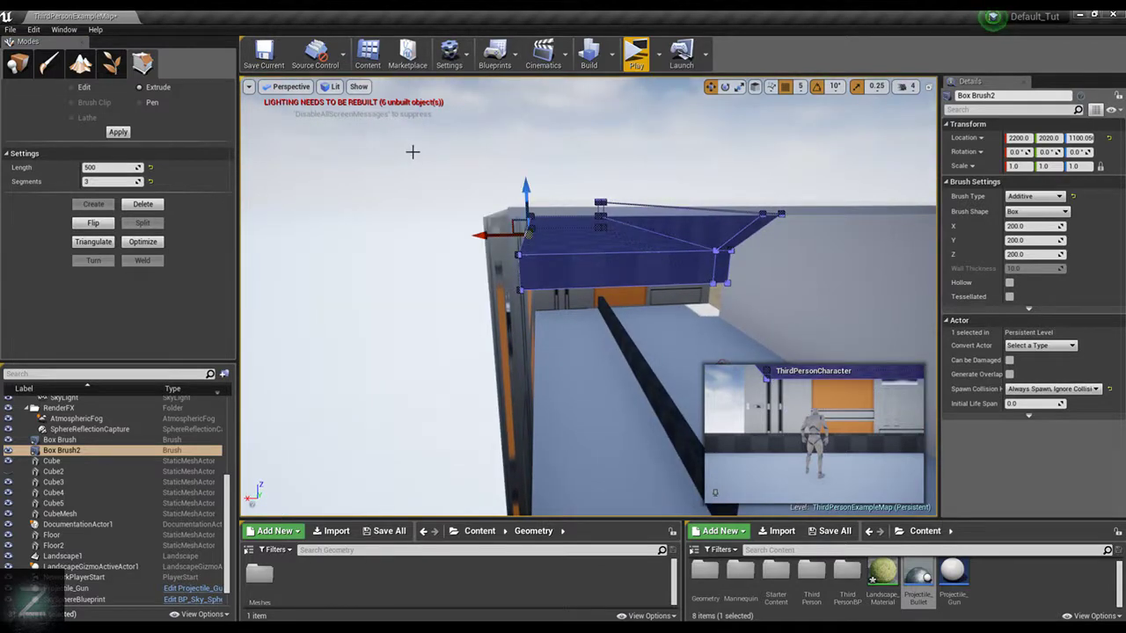
# Select the narrow end face below the beam's slope and try extruding it with a length of 200 and 3 segments
pyautogui.moveTo(539, 168)
pyautogui.mouseDown(button='right')
pyautogui.moveTo(501, 195)
pyautogui.moveTo(453, 167)
pyautogui.moveTo(365, 167)
pyautogui.moveTo(583, 243)
pyautogui.mouseUp(button='right')
pyautogui.click(583, 246)
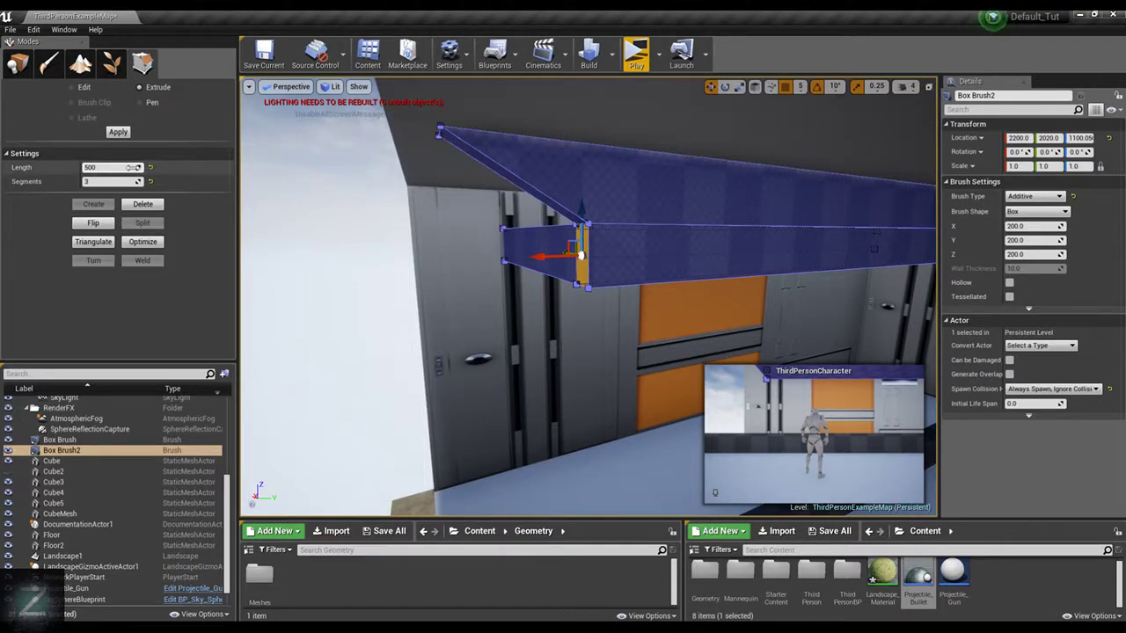
pyautogui.click(132, 167)
pyautogui.write('200')
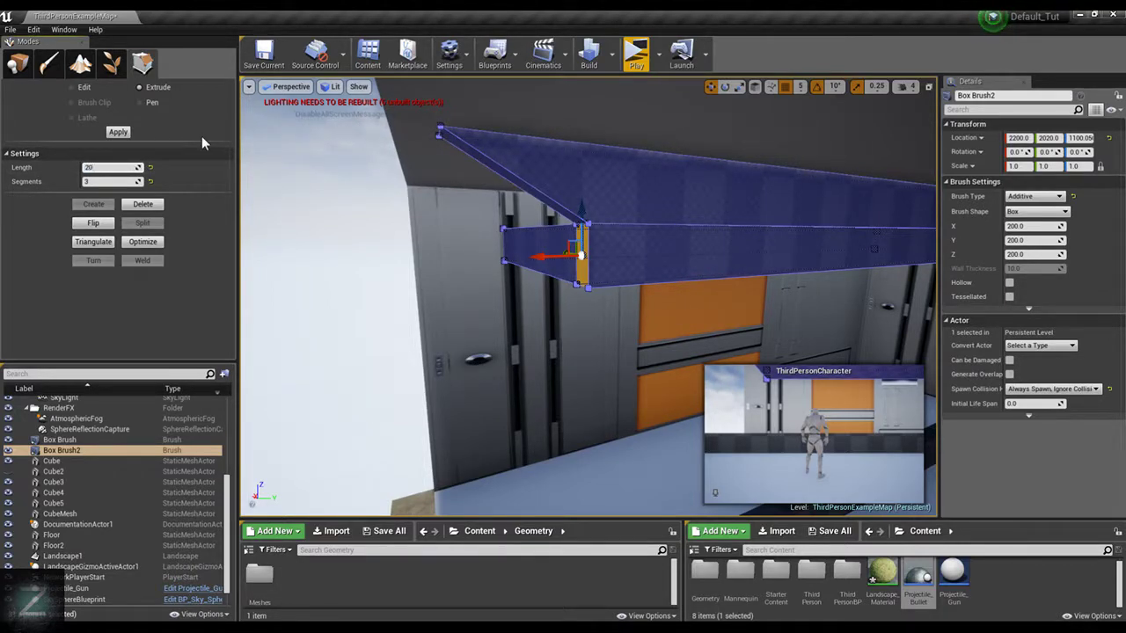
pyautogui.click(118, 132)
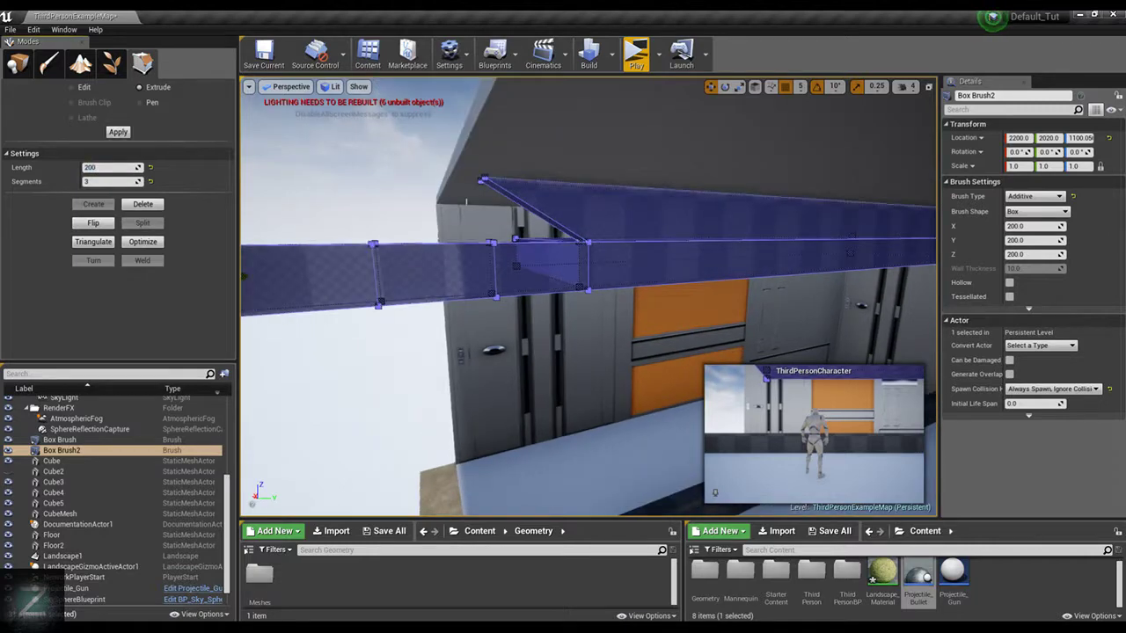
# Undo the three-segment extrusion, extrude the same end face by 200 with 1 segment, and deselect the brush
pyautogui.click(136, 181)
pyautogui.write('1')
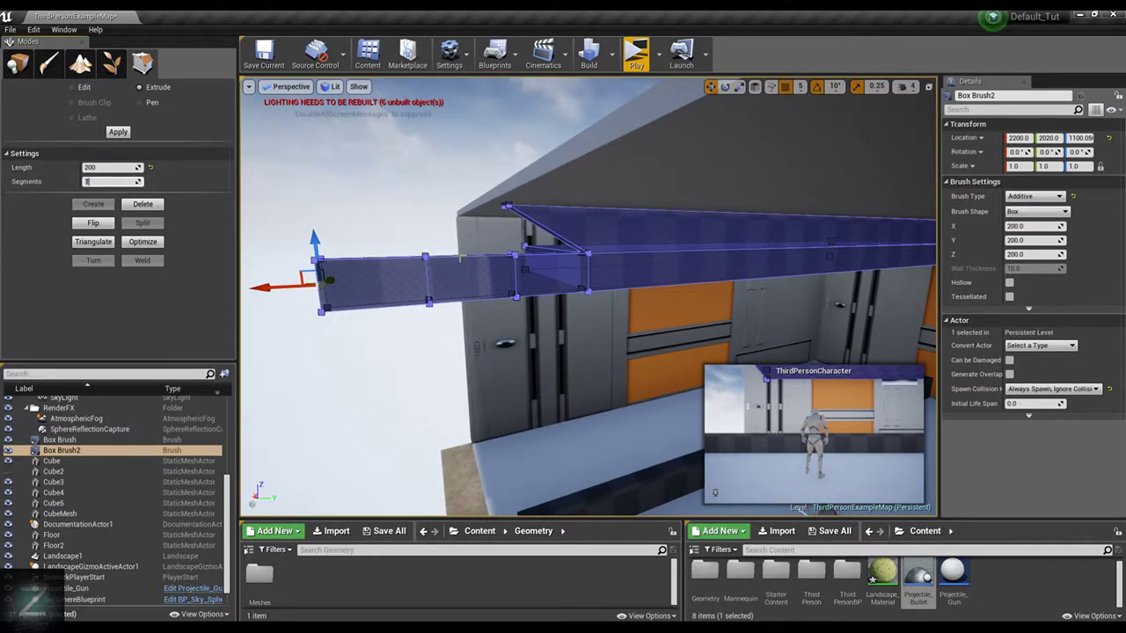
pyautogui.hotkey('ctrl', 'z')
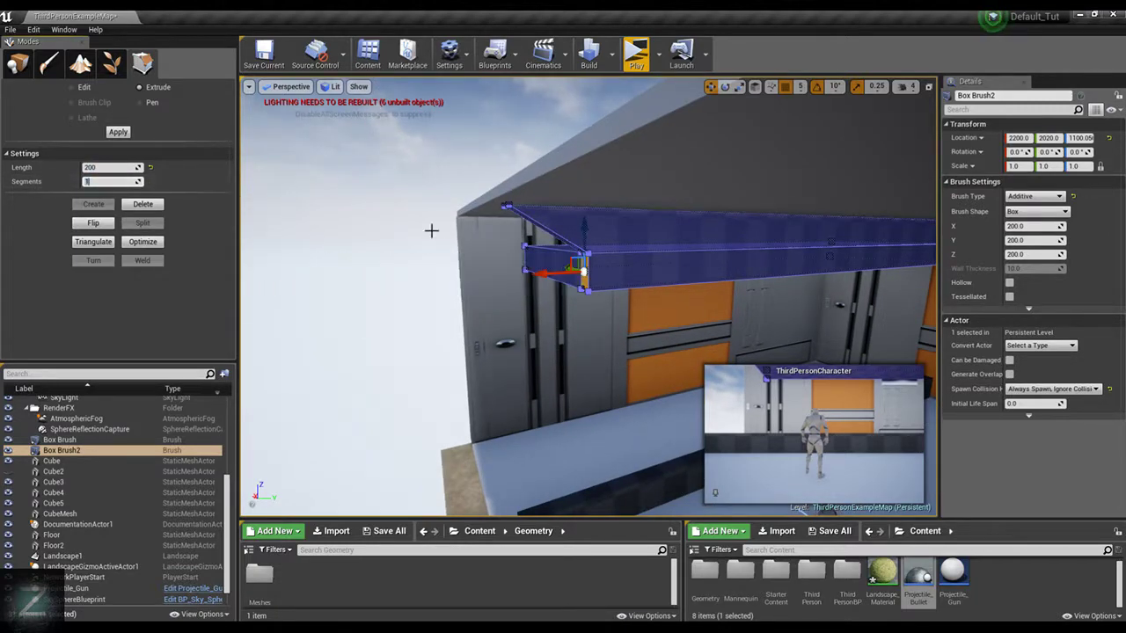
pyautogui.click(120, 133)
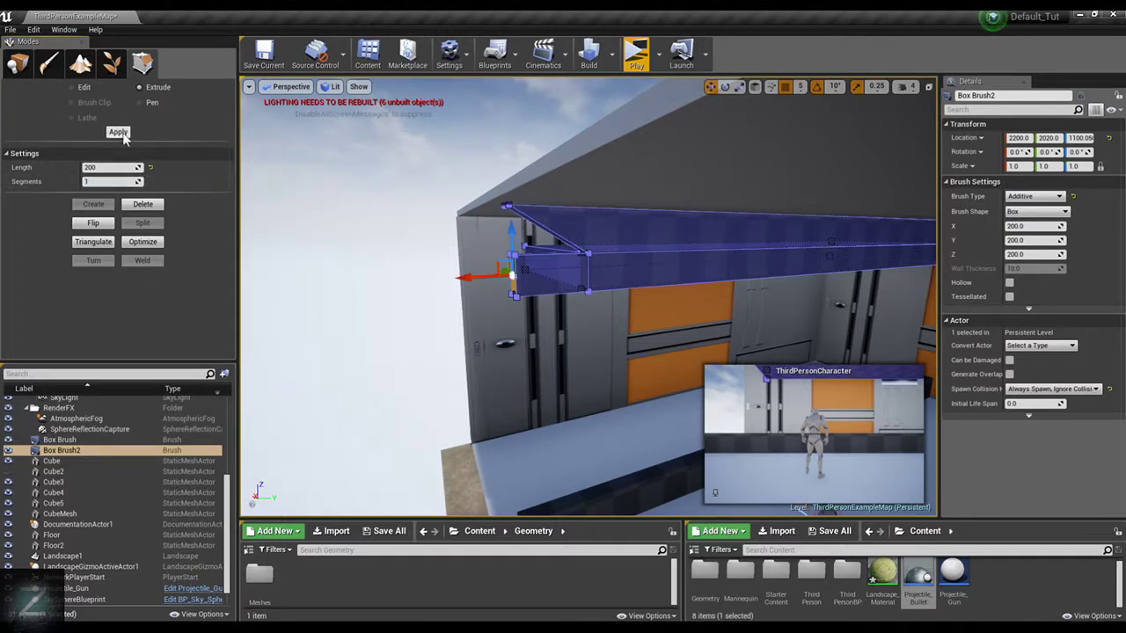
pyautogui.moveTo(544, 217)
pyautogui.mouseDown(button='right')
pyautogui.moveTo(457, 215)
pyautogui.moveTo(585, 273)
pyautogui.moveTo(544, 217)
pyautogui.mouseUp(button='right')
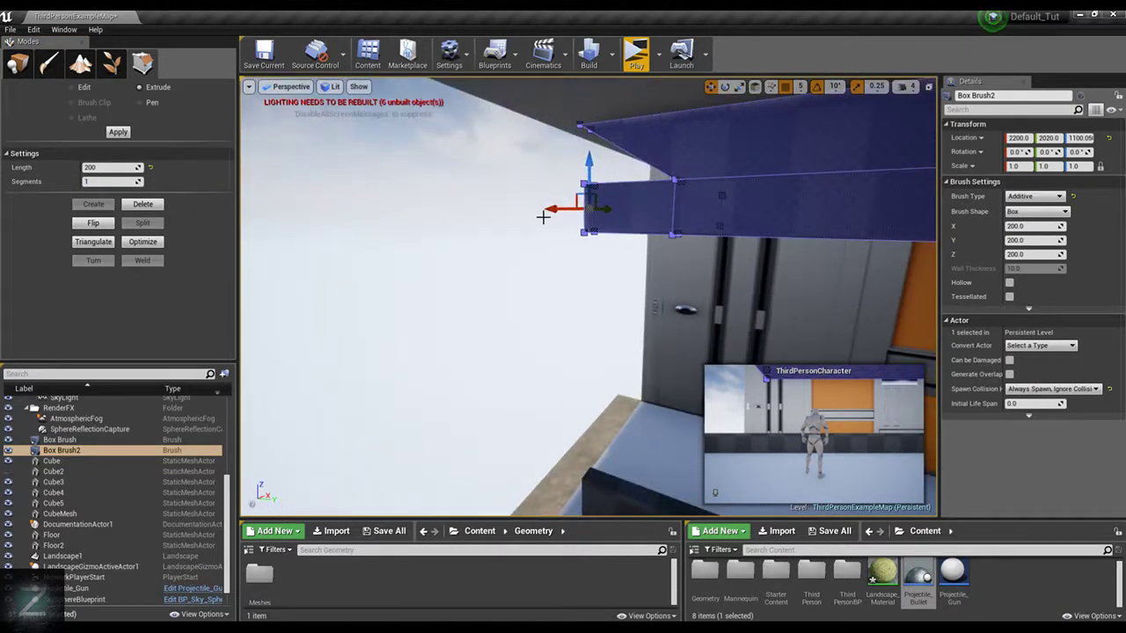
pyautogui.click(502, 327)
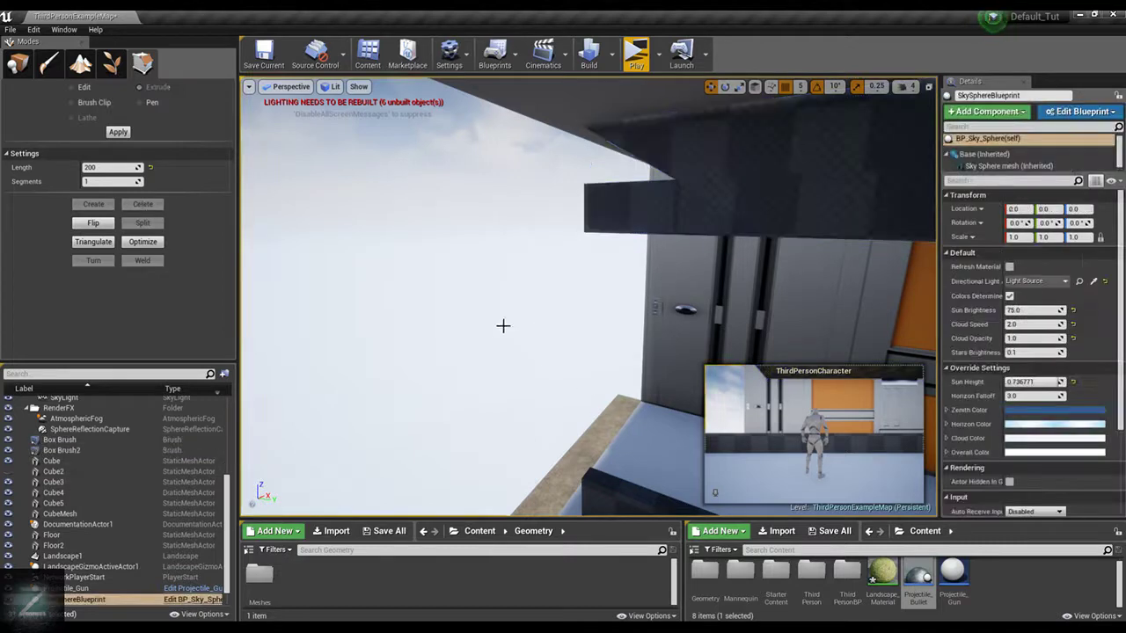
# Find the hidden Cube2 wall among the level's actors and make it visible again
pyautogui.scroll(5, 119, 518)
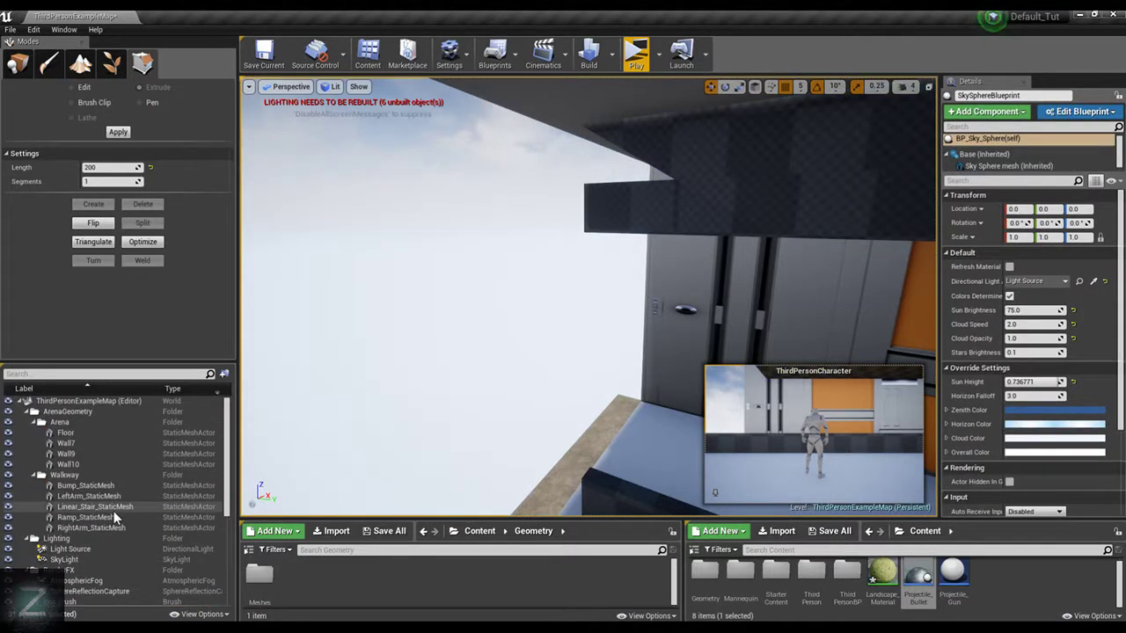
pyautogui.scroll(-5, 107, 504)
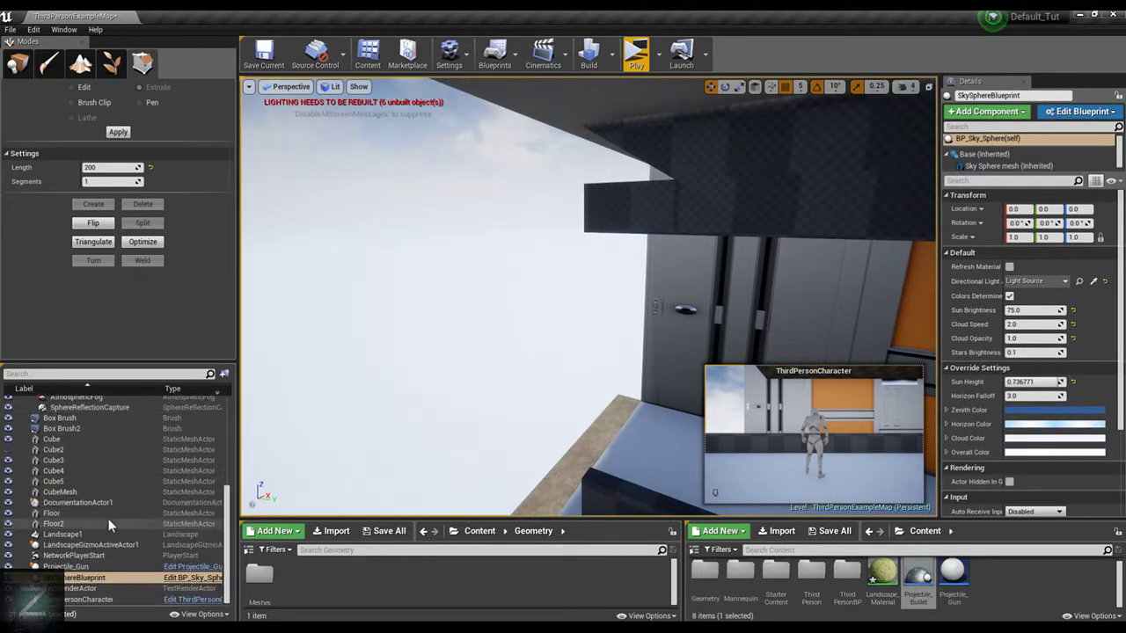
pyautogui.scroll(3, 109, 519)
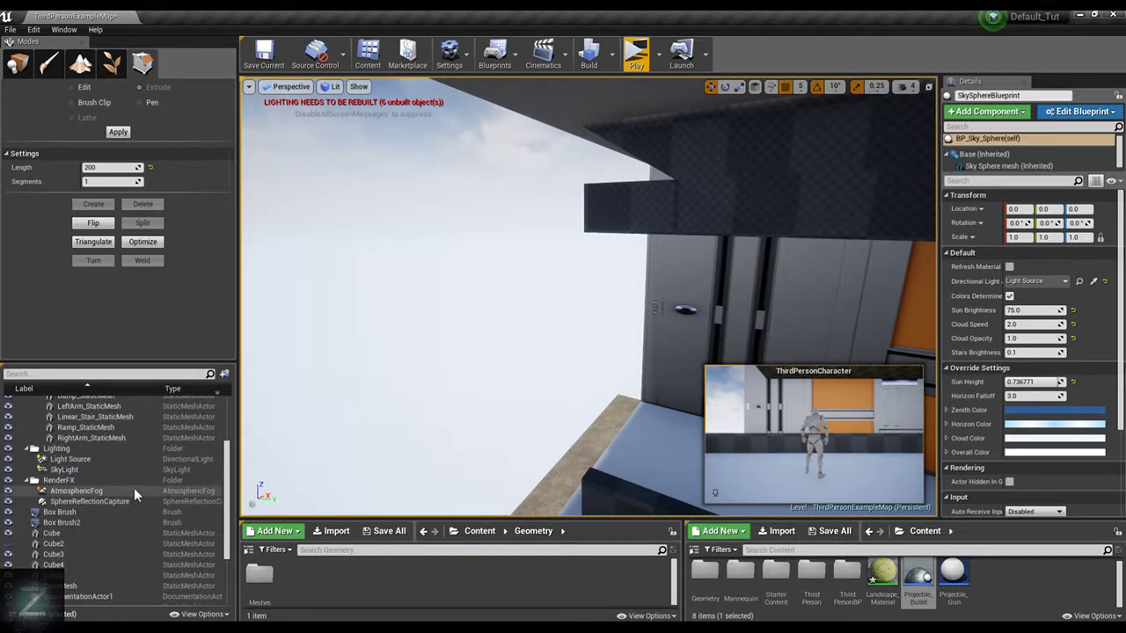
pyautogui.scroll(3, 134, 488)
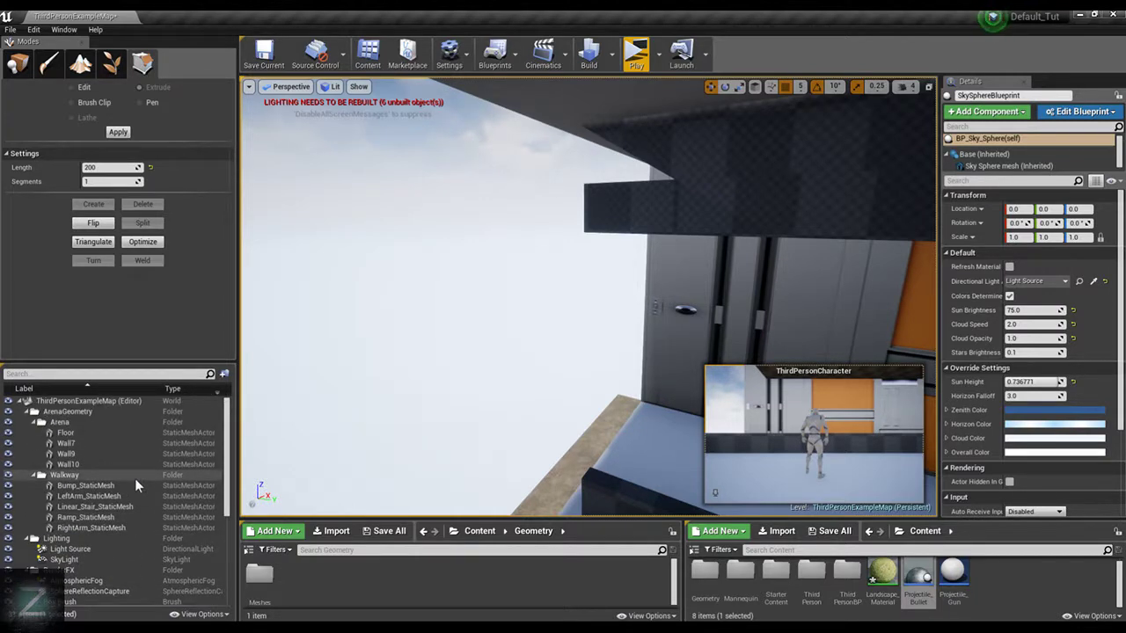
pyautogui.scroll(-2, 134, 484)
pyautogui.scroll(-2, 135, 479)
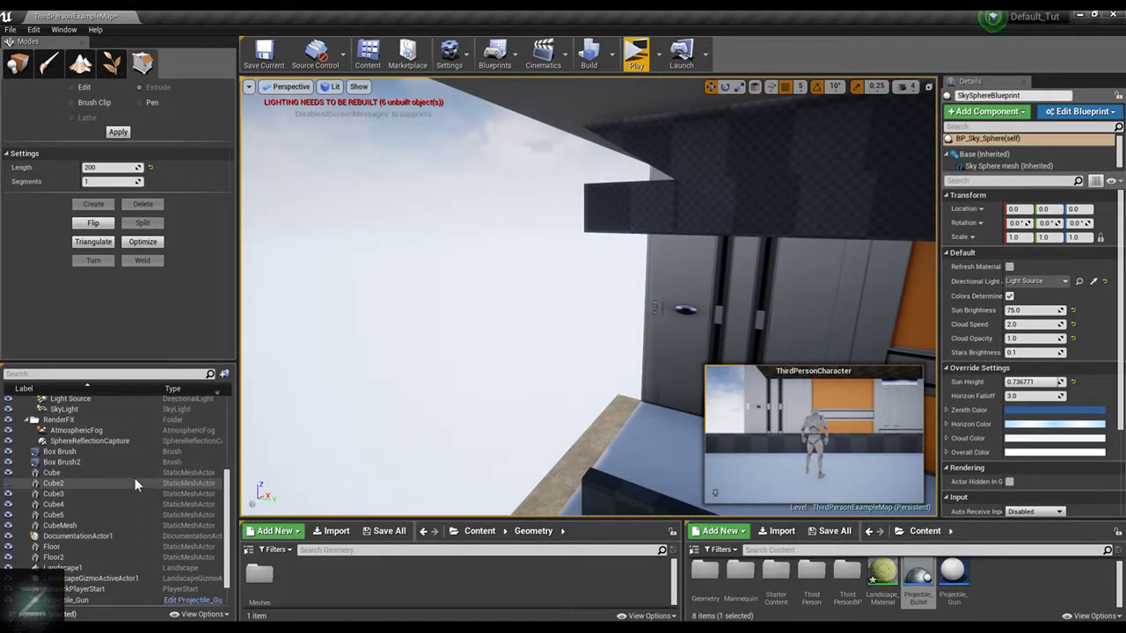
pyautogui.scroll(2, 71, 528)
pyautogui.click(18, 561)
pyautogui.click(8, 559)
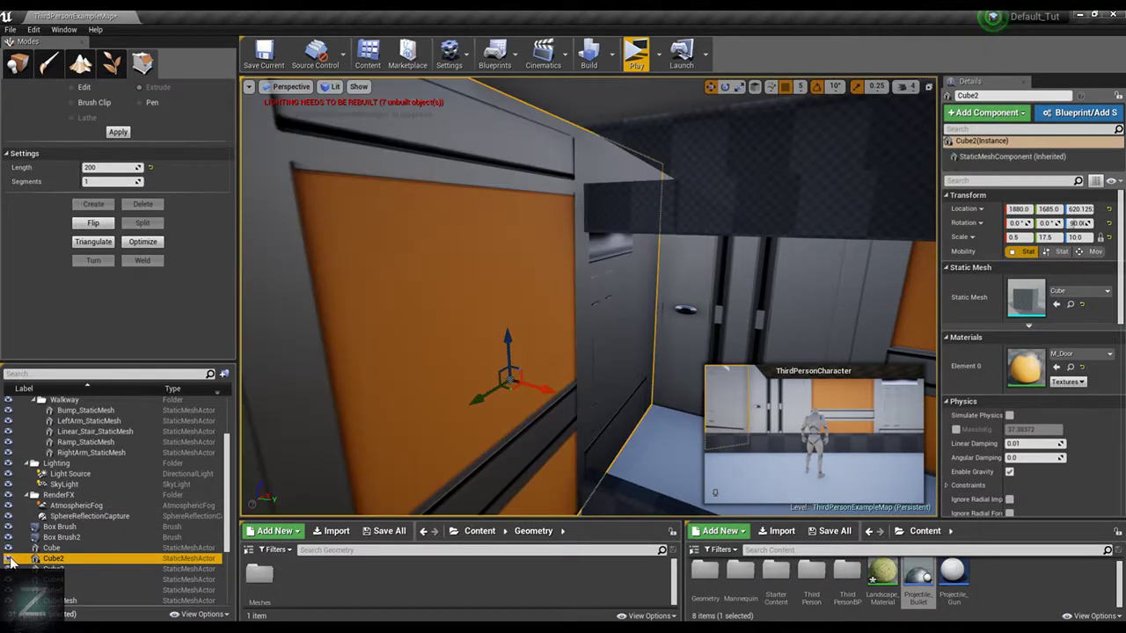
# Focus on the Projectile_Gun actor and move it along the Y axis across the room toward the side wall
pyautogui.moveTo(535, 231); pyautogui.dragTo(501, 224, button='middle')
pyautogui.moveTo(638, 245); pyautogui.dragTo(313, 466, button='right')
pyautogui.scroll(-3, 158, 493)
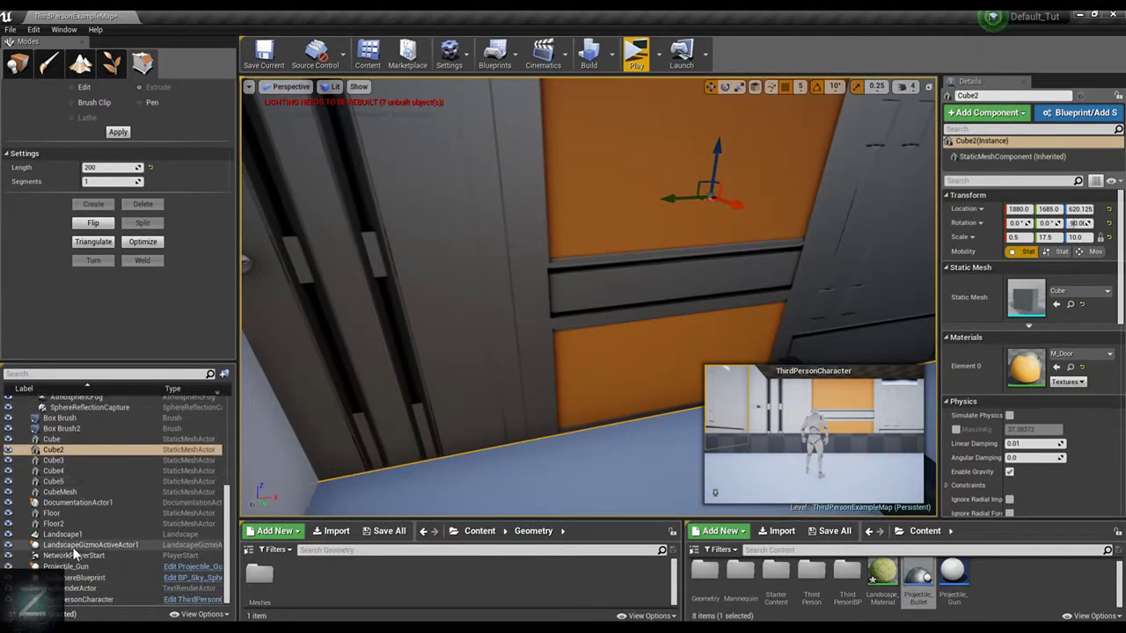
pyautogui.doubleClick(66, 566)
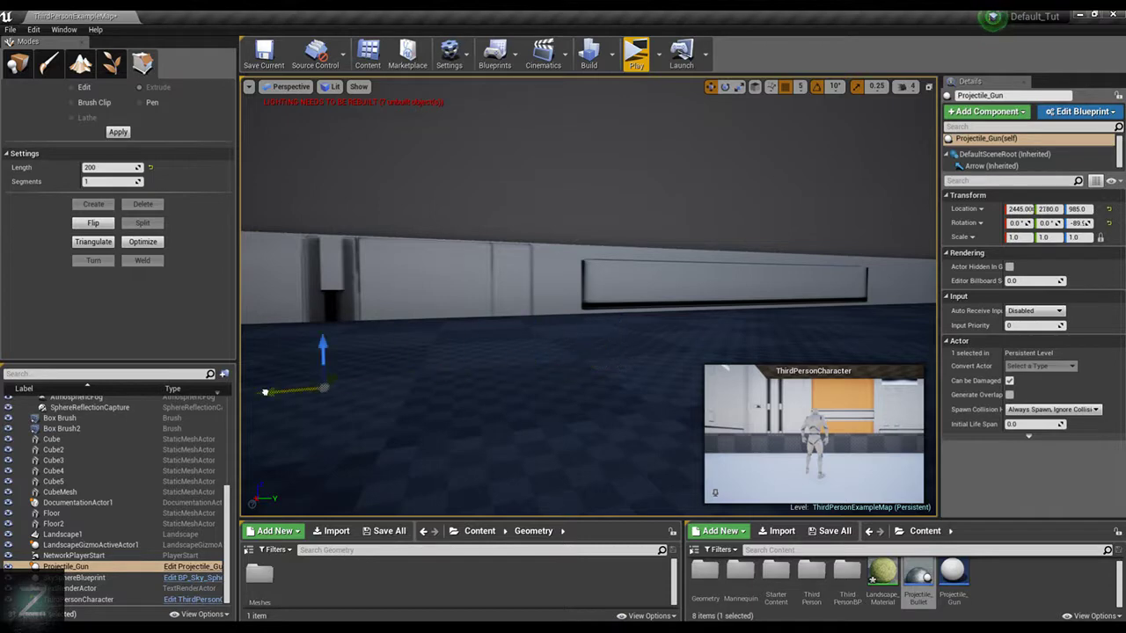
pyautogui.moveTo(634, 326); pyautogui.dragTo(492, 352, button='right')
pyautogui.scroll(-3, 634, 326)
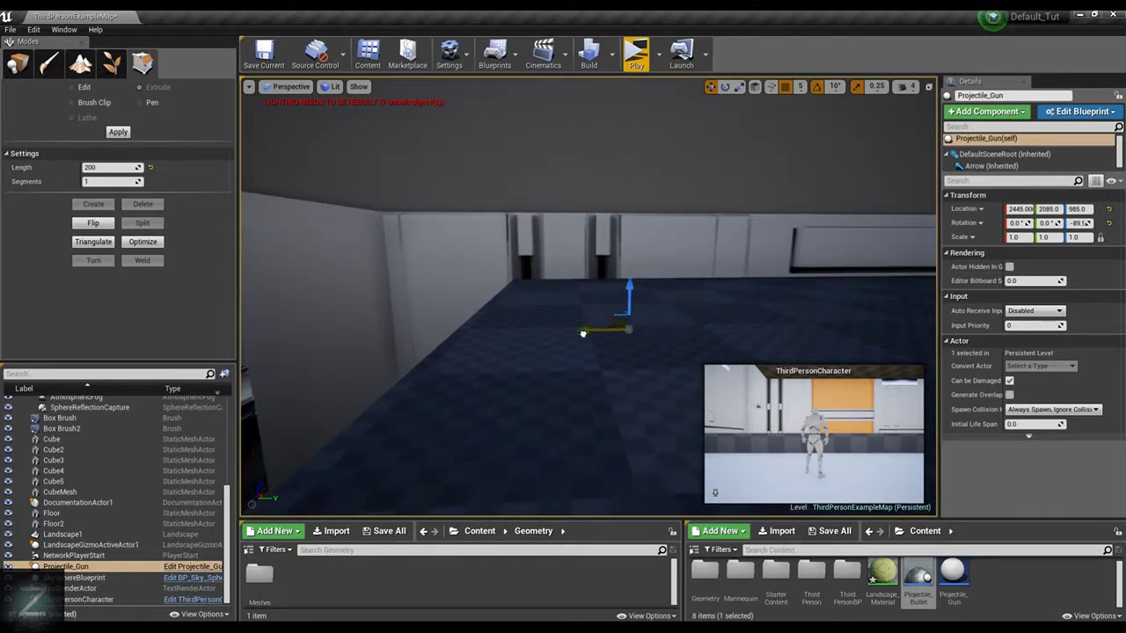
pyautogui.moveTo(583, 333); pyautogui.dragTo(374, 345)
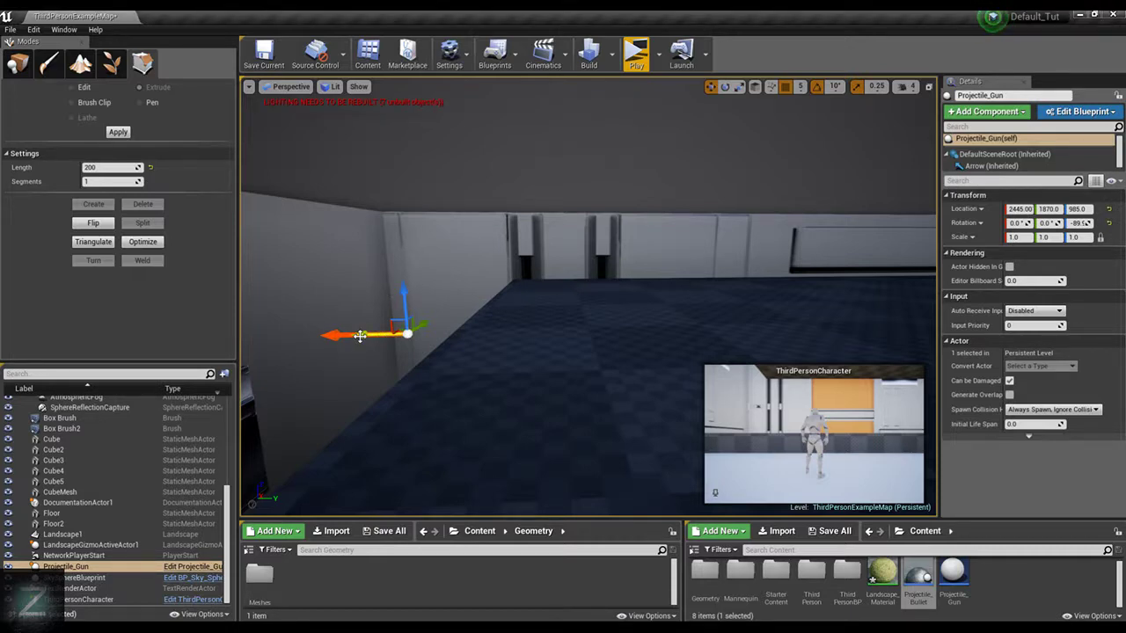
# Place a fresh Projectile_Gun from the project content and move it near the beam at X 2230, Y 2030, Z 1065
pyautogui.moveTo(360, 336); pyautogui.dragTo(411, 338)
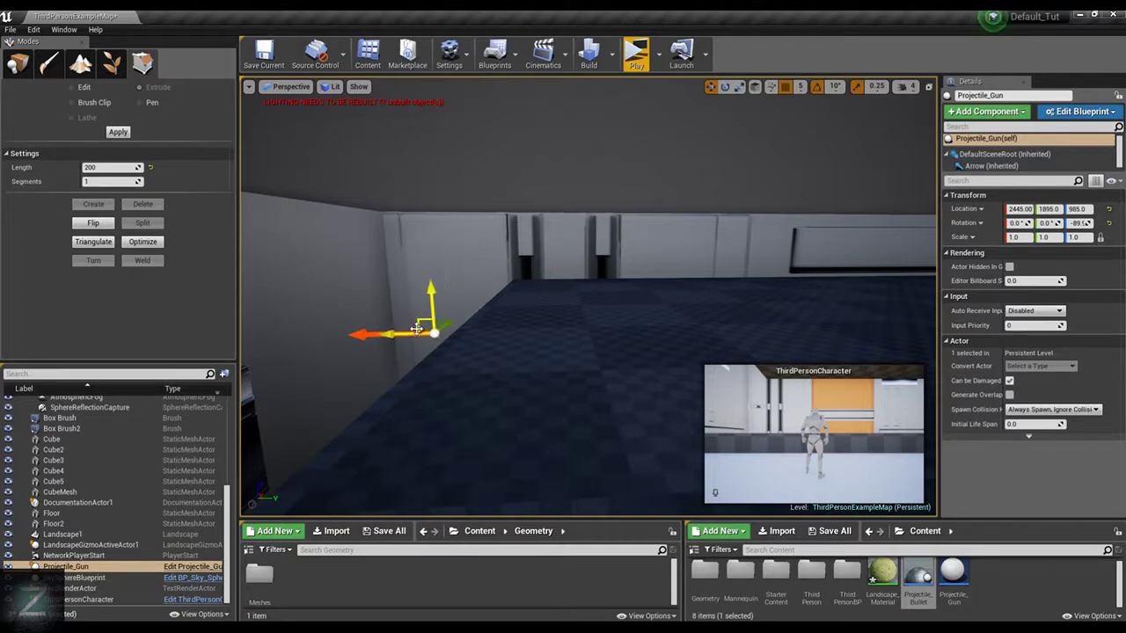
pyautogui.moveTo(953, 571); pyautogui.dragTo(695, 350)
pyautogui.press('e')
pyautogui.click(639, 348)
pyautogui.moveTo(651, 295); pyautogui.dragTo(609, 267, button='right')
pyautogui.press('w')
pyautogui.moveTo(570, 264); pyautogui.dragTo(423, 281)
# Leave geometry editing for placement mode, rotate the gun to -90° about Z, and position it at X 2270
pyautogui.press('e')
pyautogui.click(452, 268)
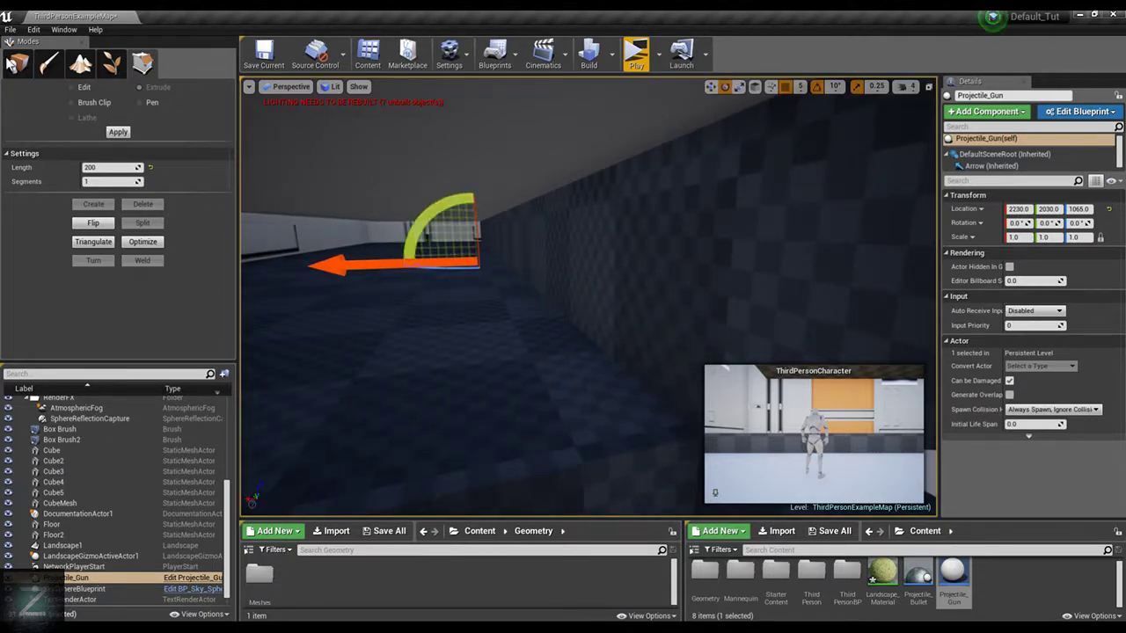
pyautogui.hotkey('shift', '1')
pyautogui.moveTo(436, 274); pyautogui.dragTo(390, 262)
pyautogui.press('w')
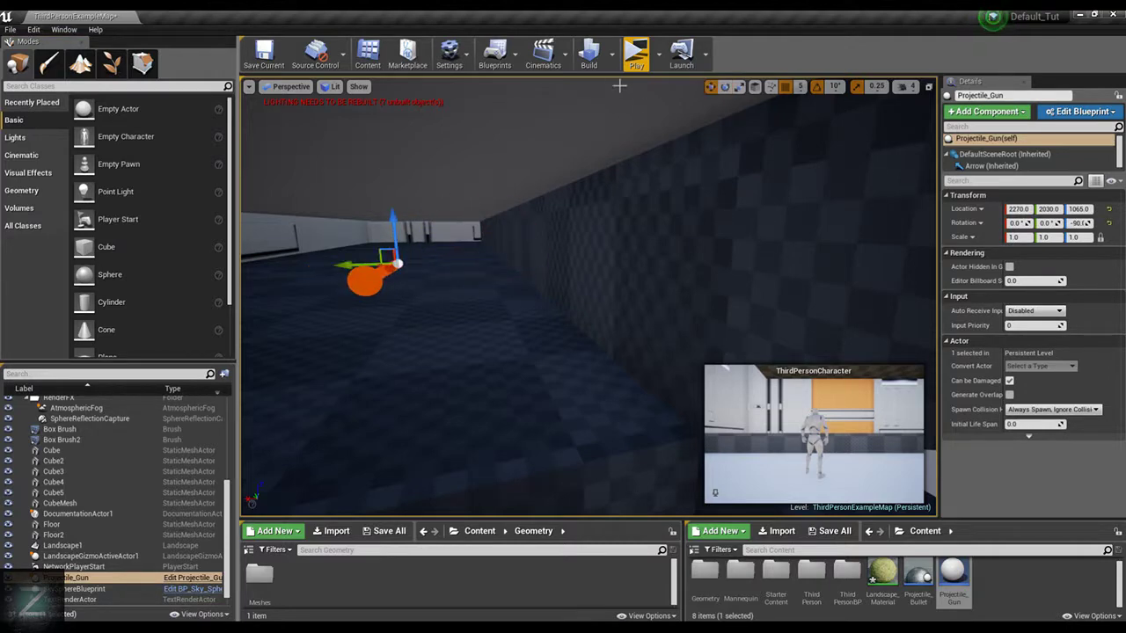
# Play-test the level, run the character toward the low wall to watch the gun fire, and stop
pyautogui.click(636, 54)
pyautogui.press('w')
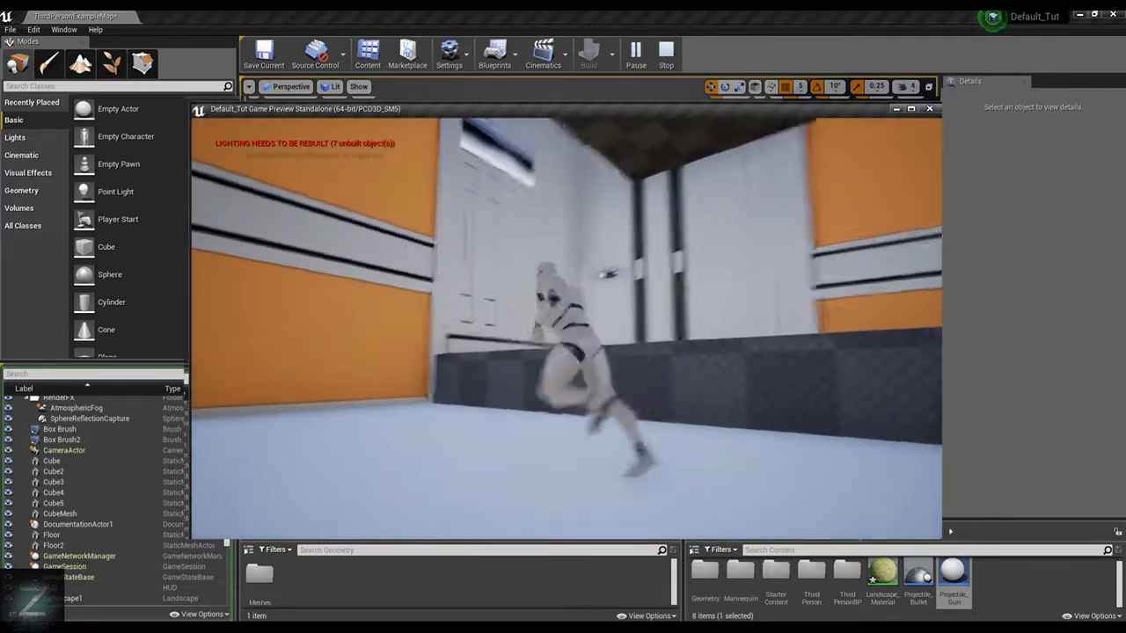
pyautogui.press('w')
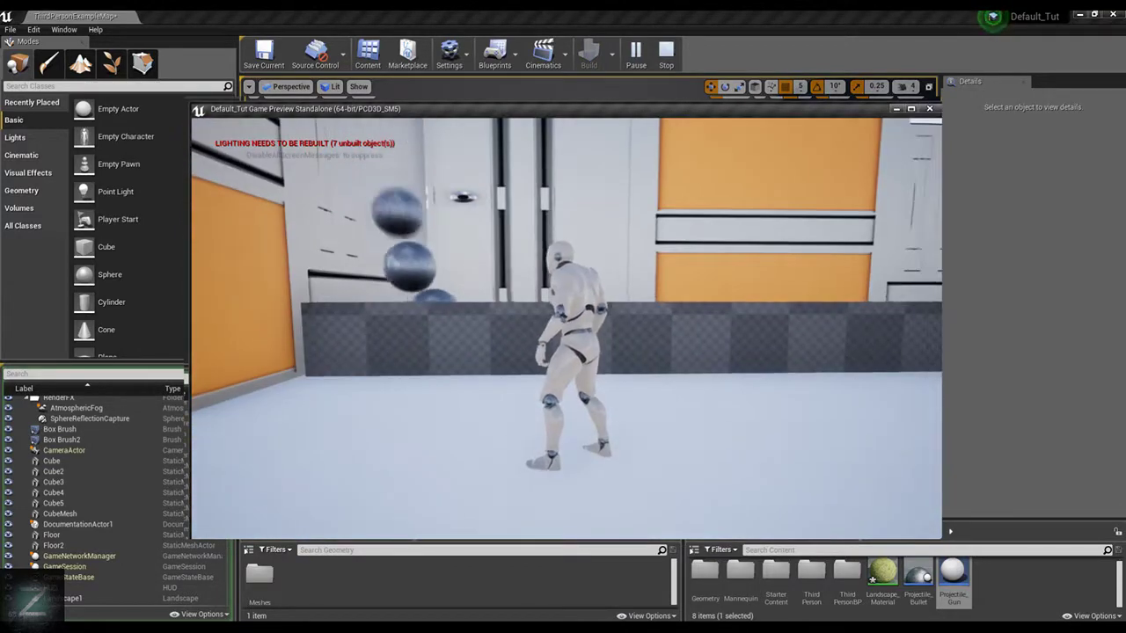
pyautogui.press('Escape')
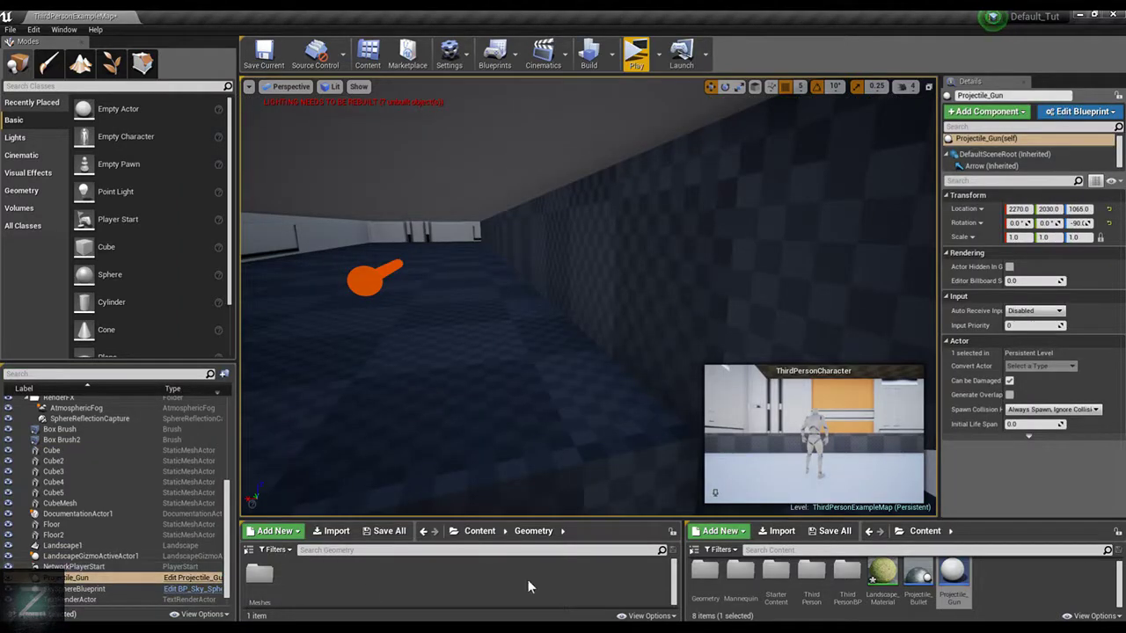
# Open the Projectile_Gun blueprint, set its tick interval to 0.05 seconds, and compile it
pyautogui.doubleClick(958, 574)
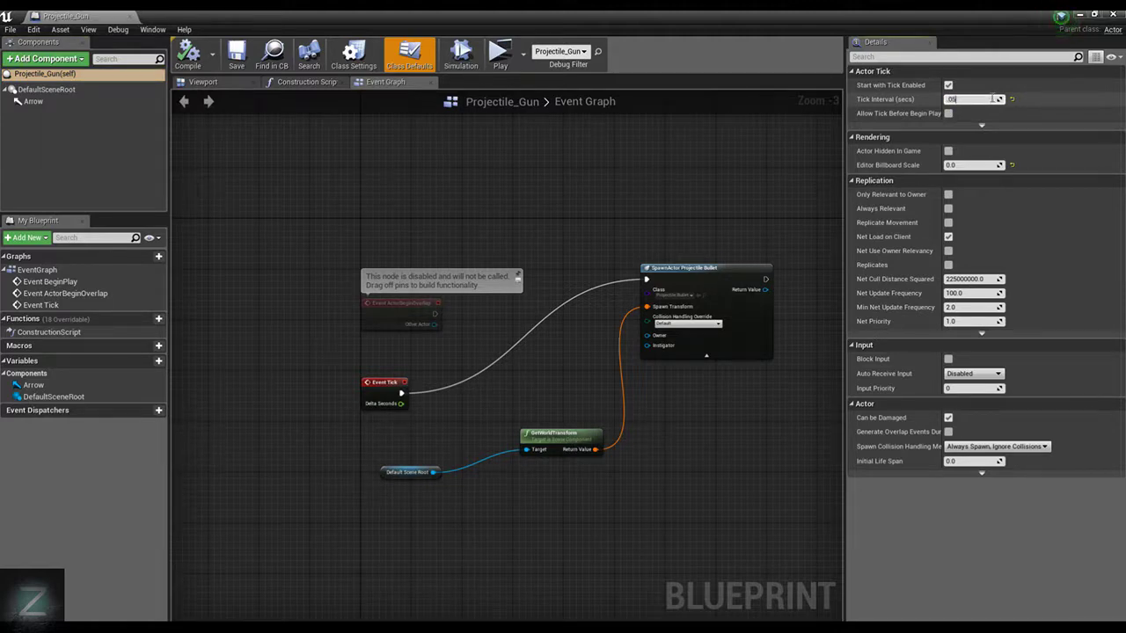
pyautogui.click(187, 54)
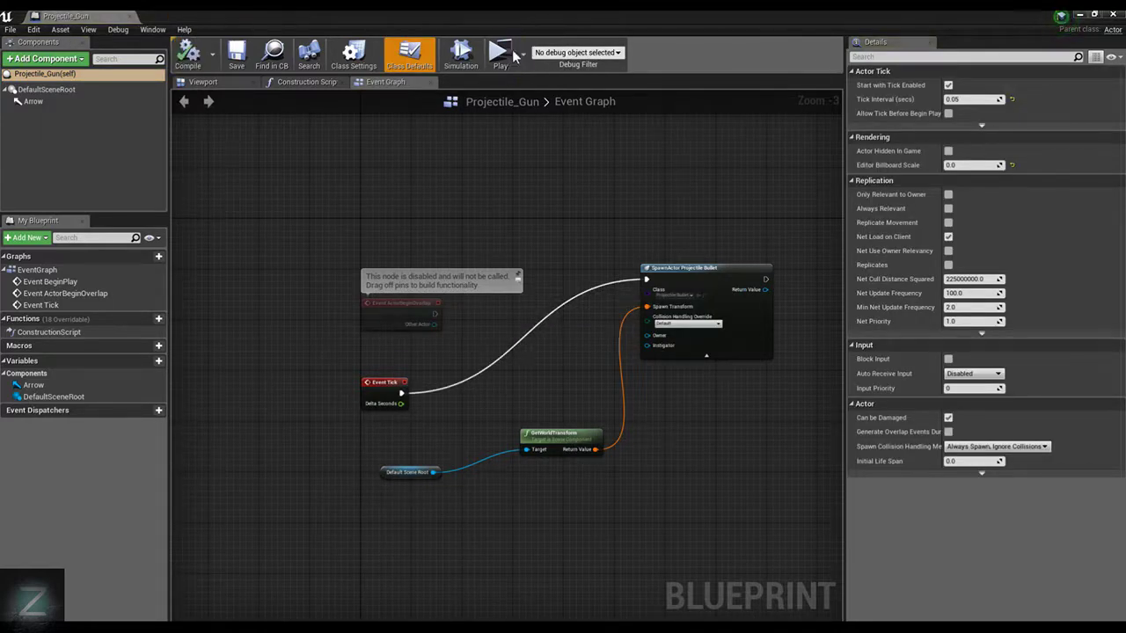
# Play-test the rapid firing by running the character through the bullets in the corner, and end the session
pyautogui.click(513, 54)
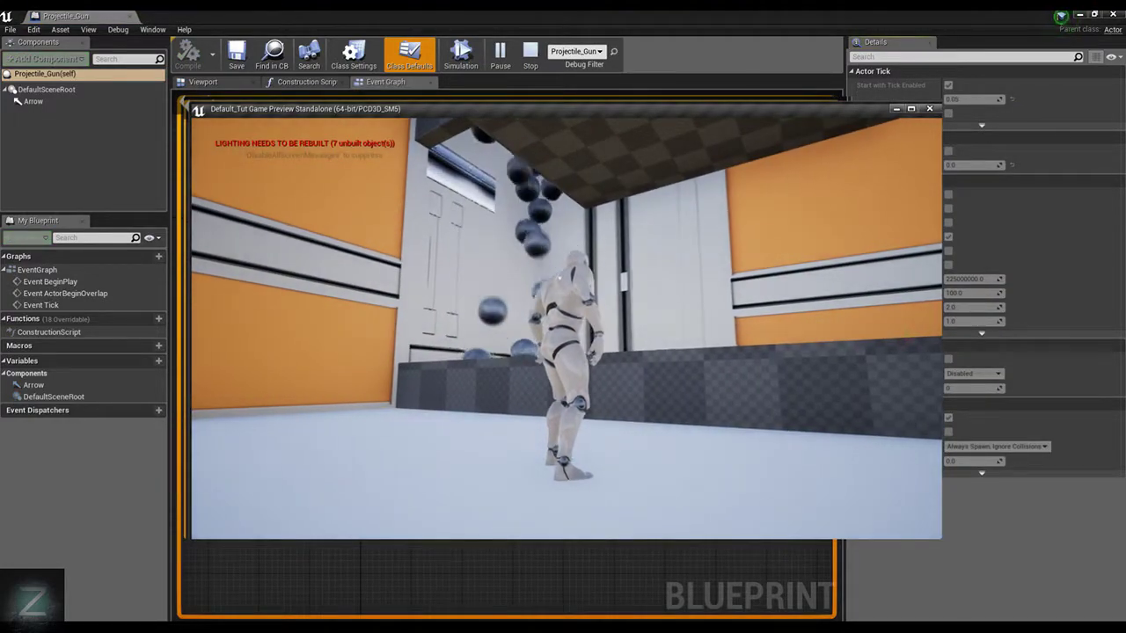
pyautogui.press('w')
pyautogui.press('w')
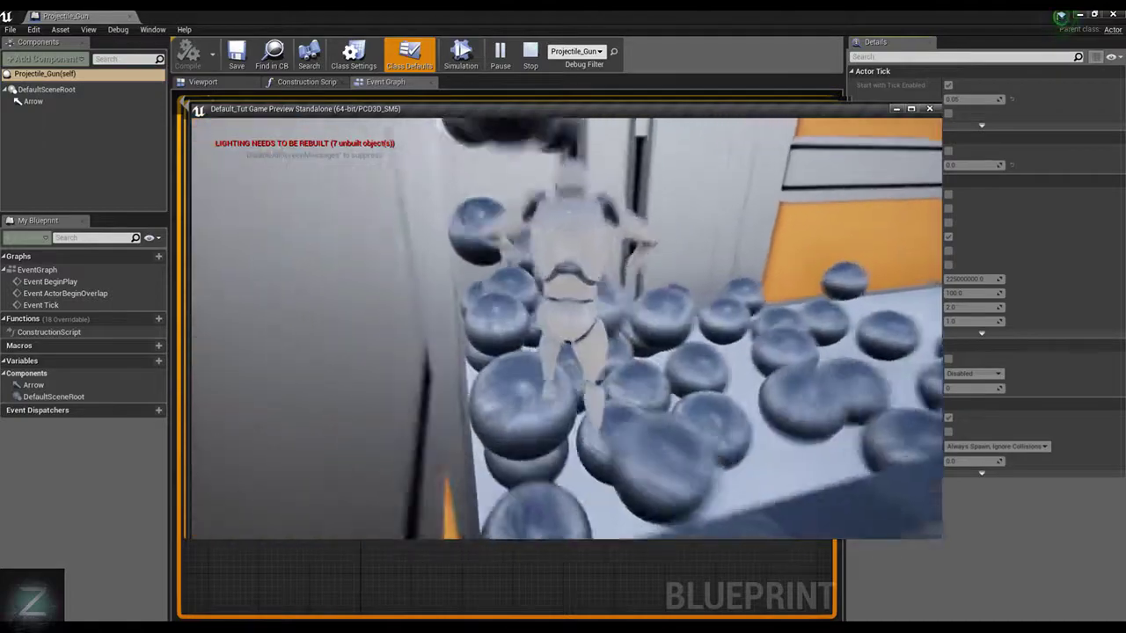
pyautogui.press('w')
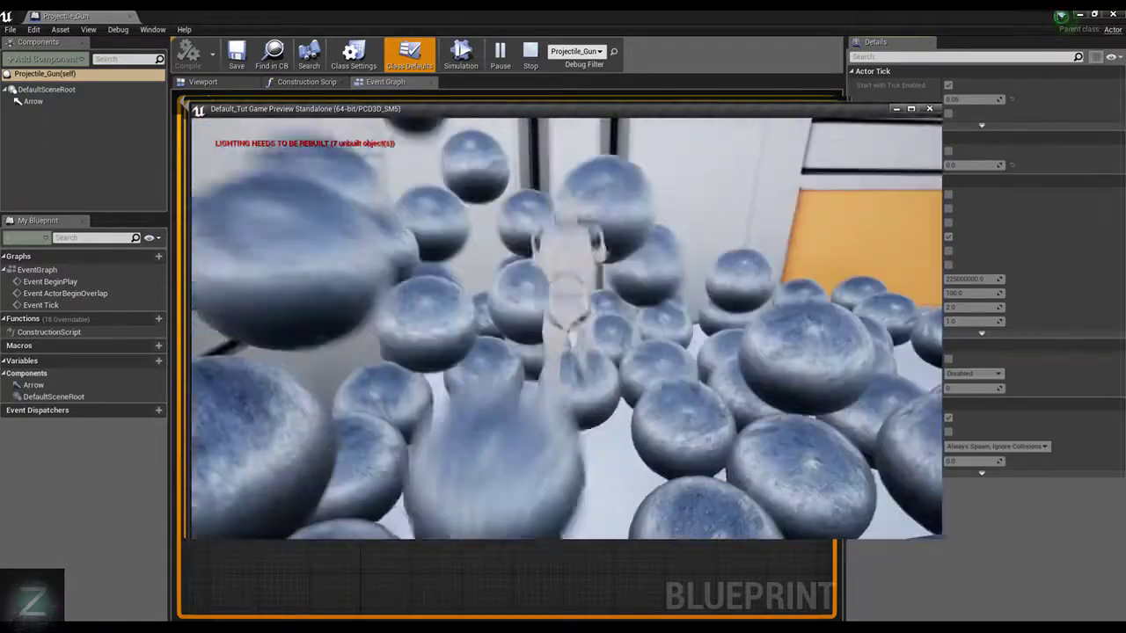
pyautogui.press('w')
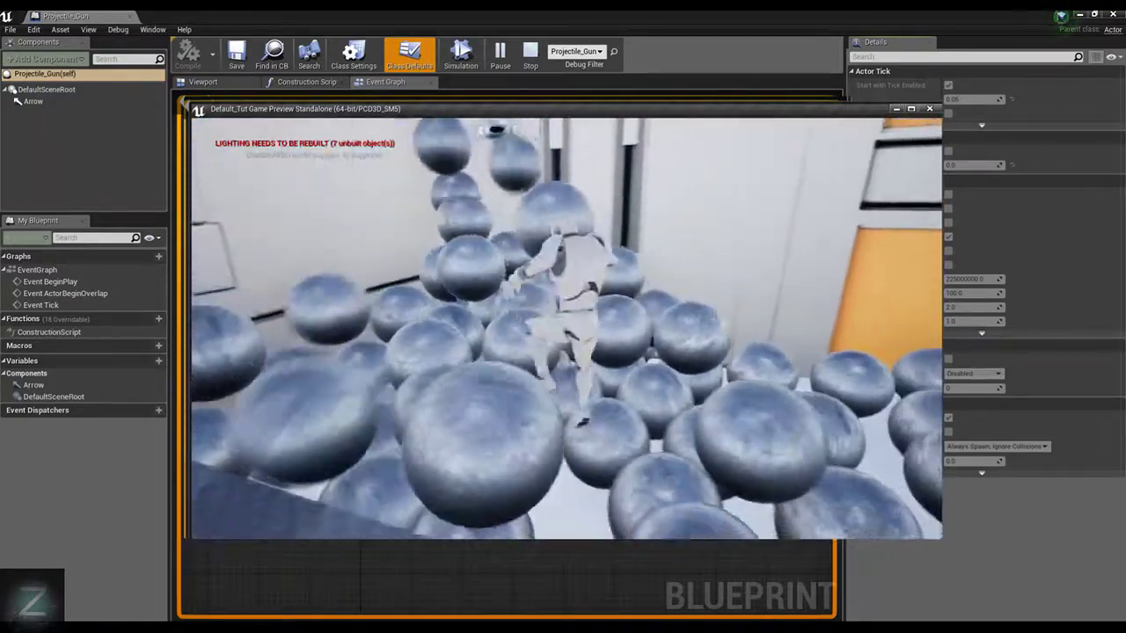
pyautogui.press('w')
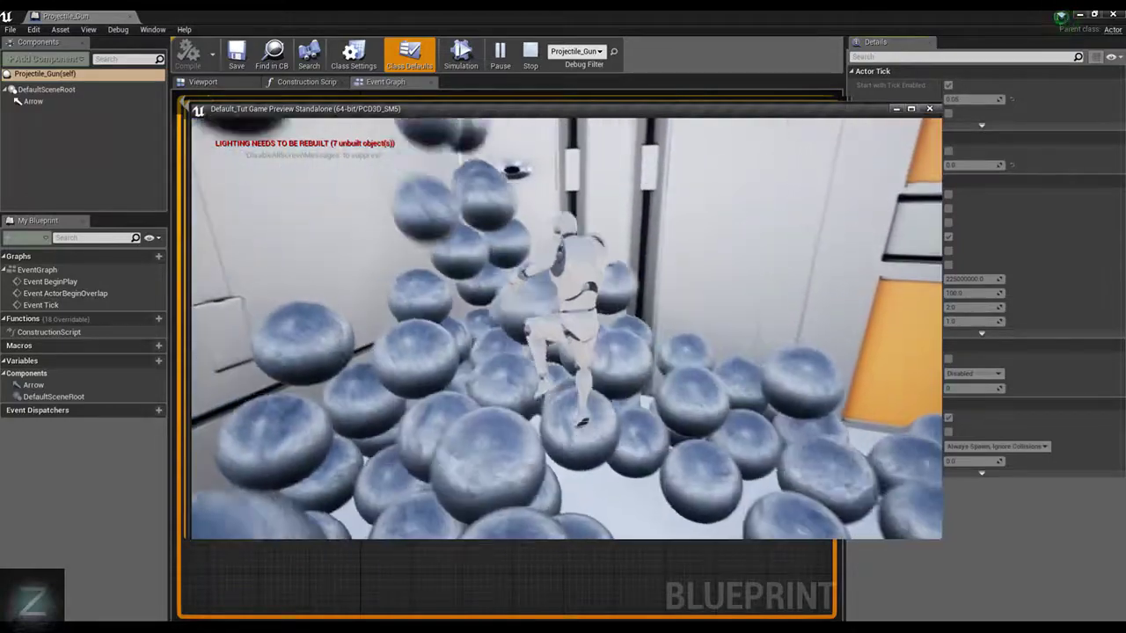
pyautogui.press('w')
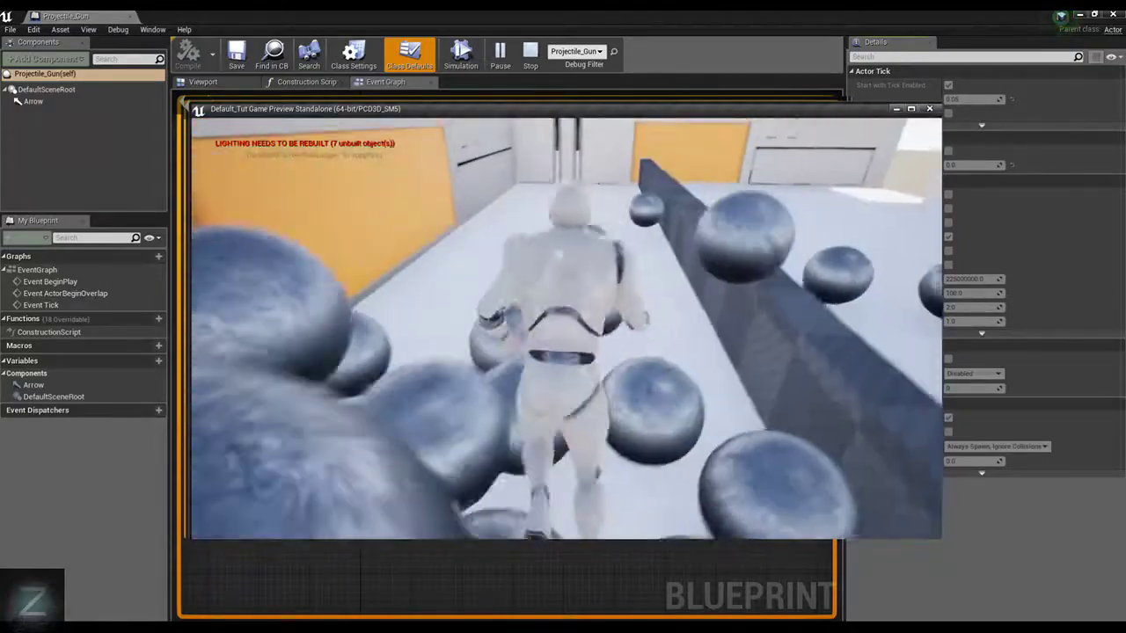
pyautogui.press('w')
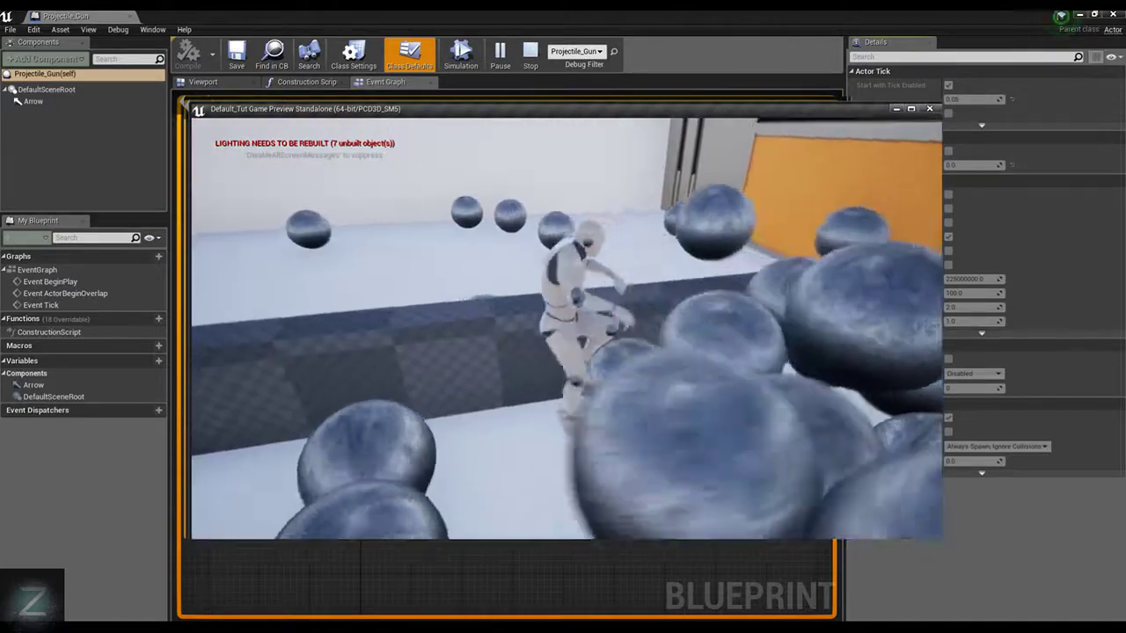
pyautogui.press('Escape')
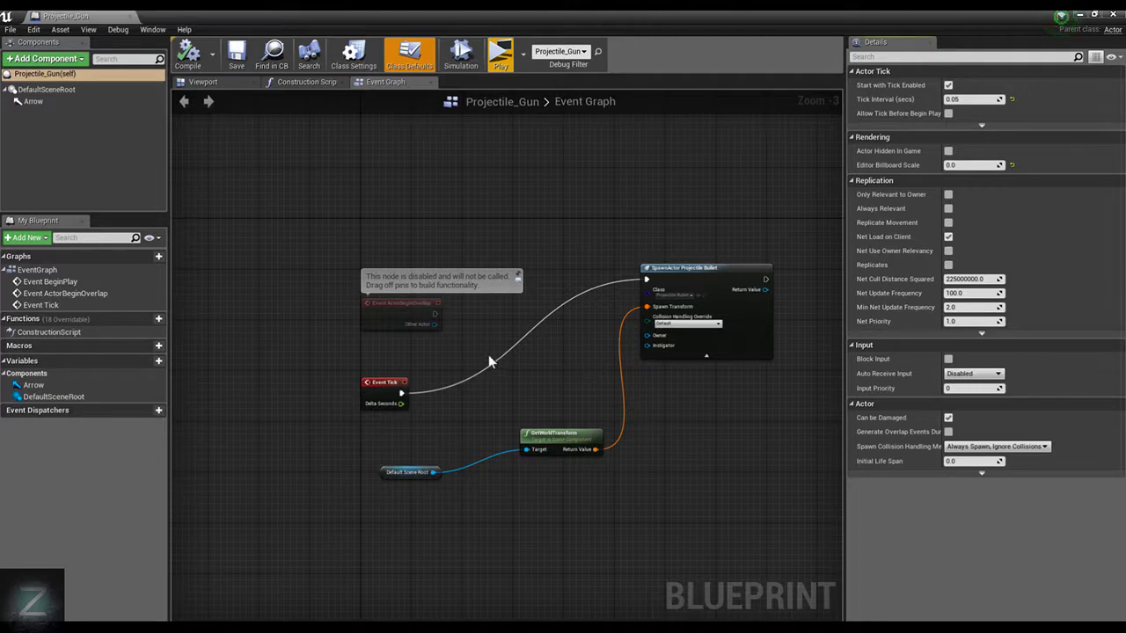
# Set the Projectile_Gun blueprint's tick interval to 0.5 seconds, compile it, and return to the level
pyautogui.click(84, 88)
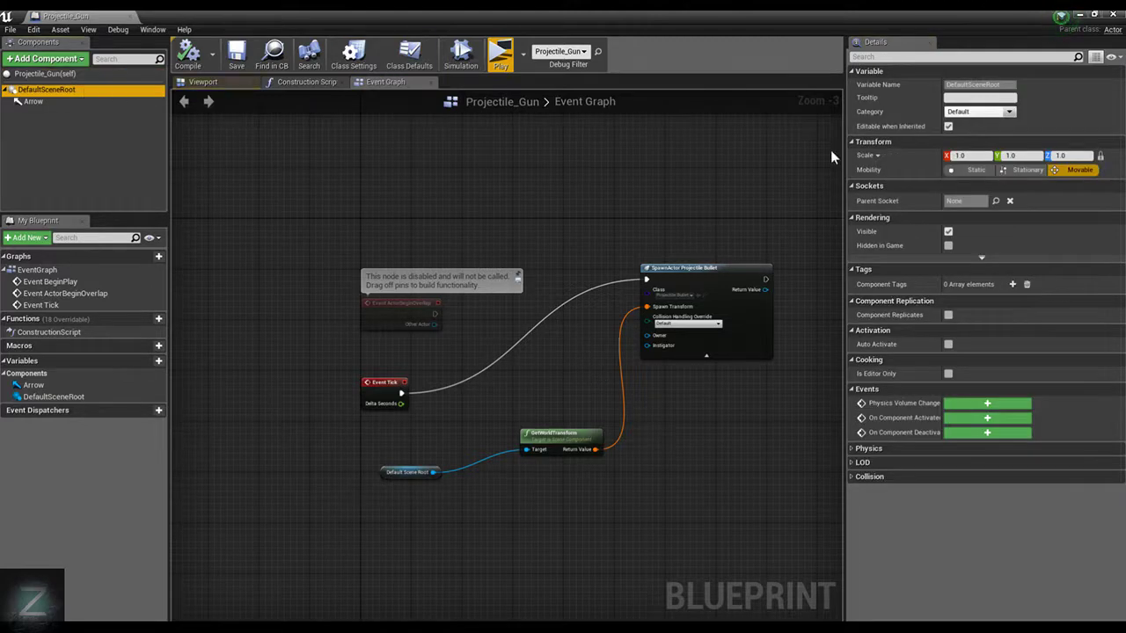
pyautogui.click(111, 102)
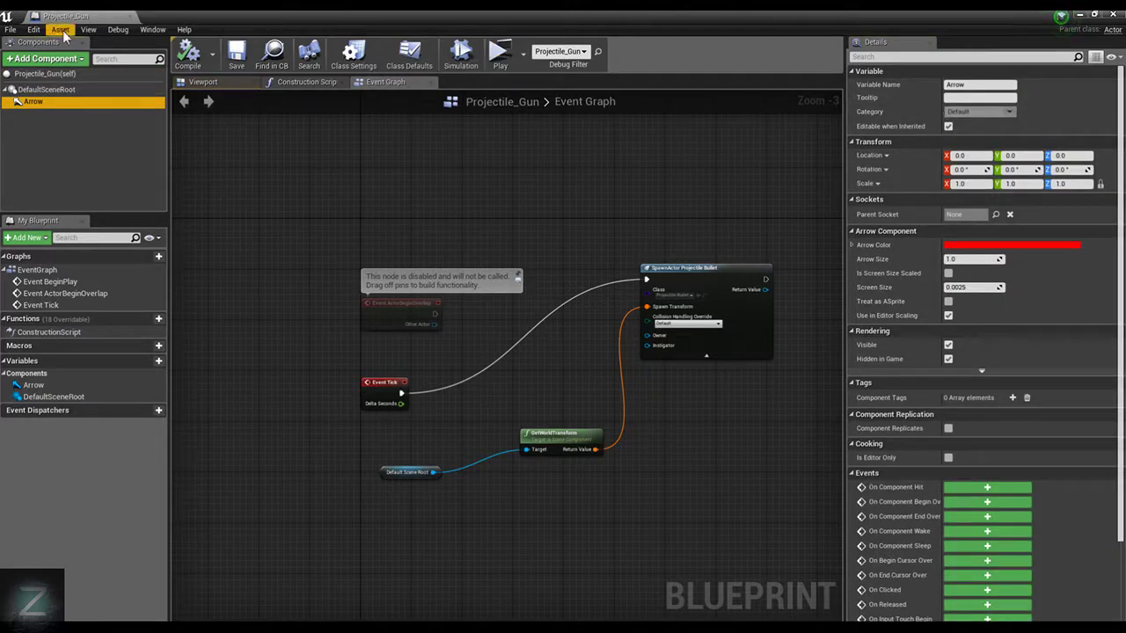
pyautogui.click(53, 74)
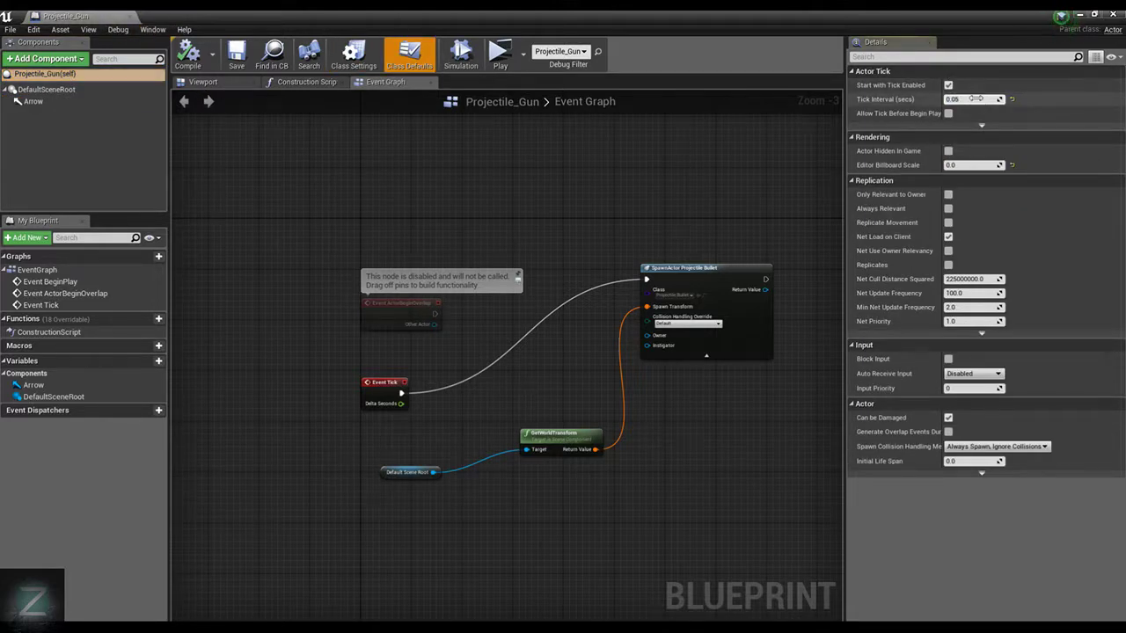
pyautogui.write('0.5')
pyautogui.click(193, 55)
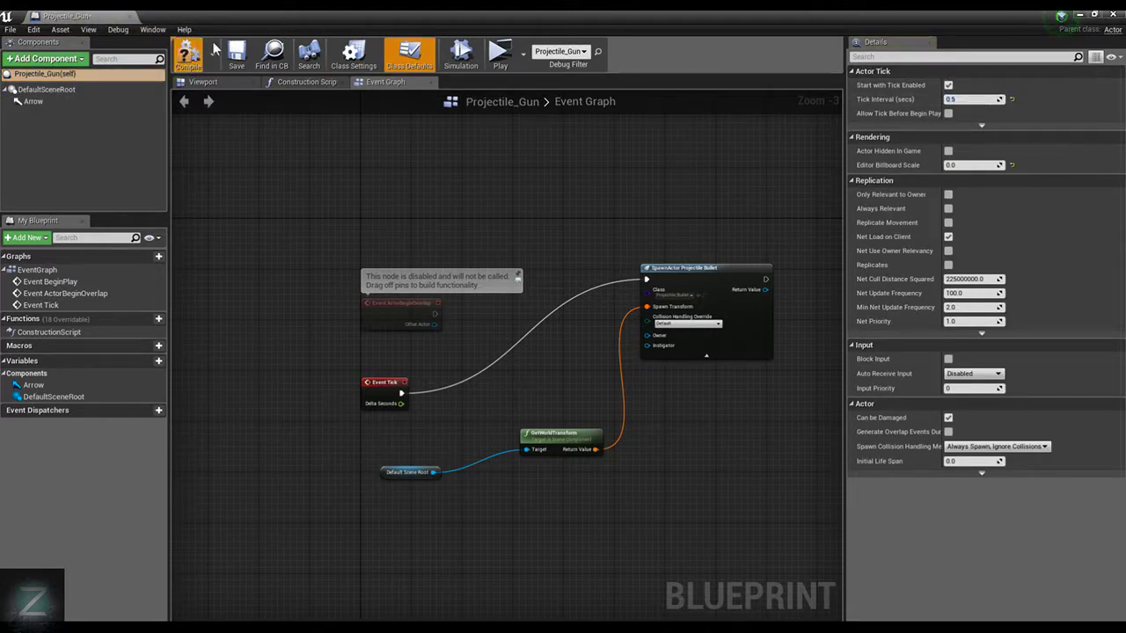
pyautogui.click(1079, 16)
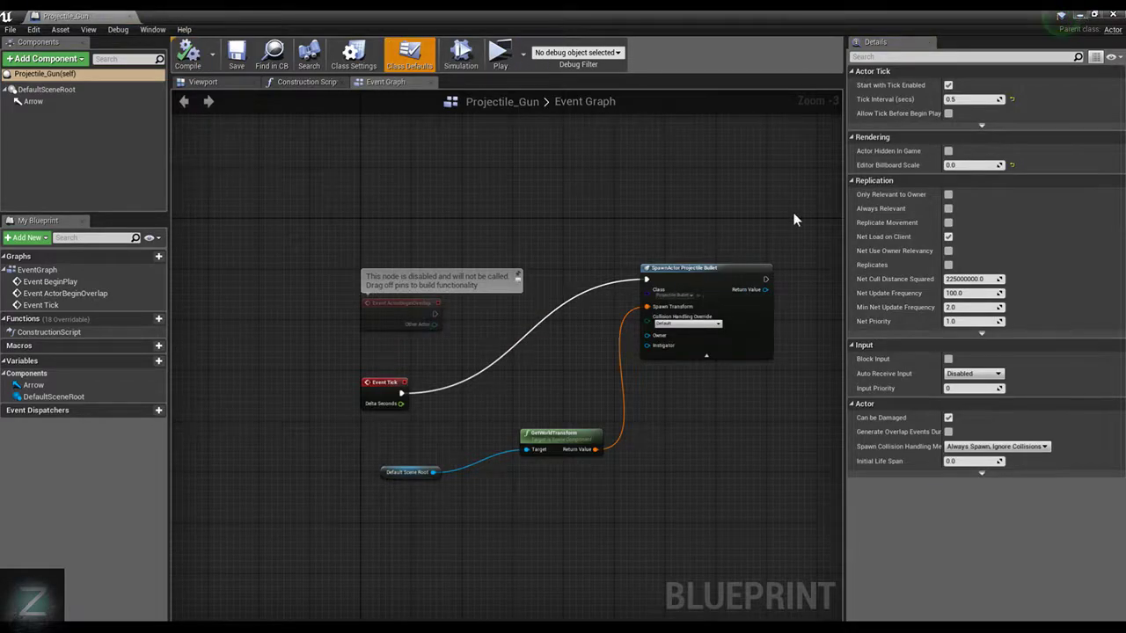
# Play-test the slower firing rate, running and jumping the character over the low wall among the bullets, and stop
pyautogui.moveTo(779, 303); pyautogui.dragTo(739, 325, button='right')
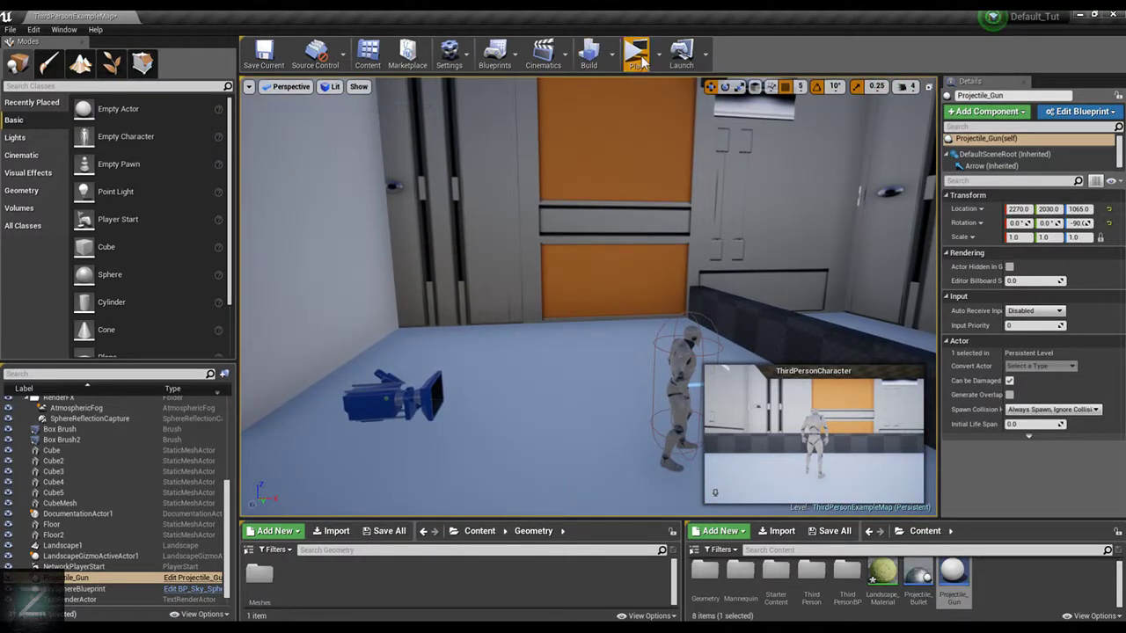
pyautogui.click(636, 51)
pyautogui.press('w')
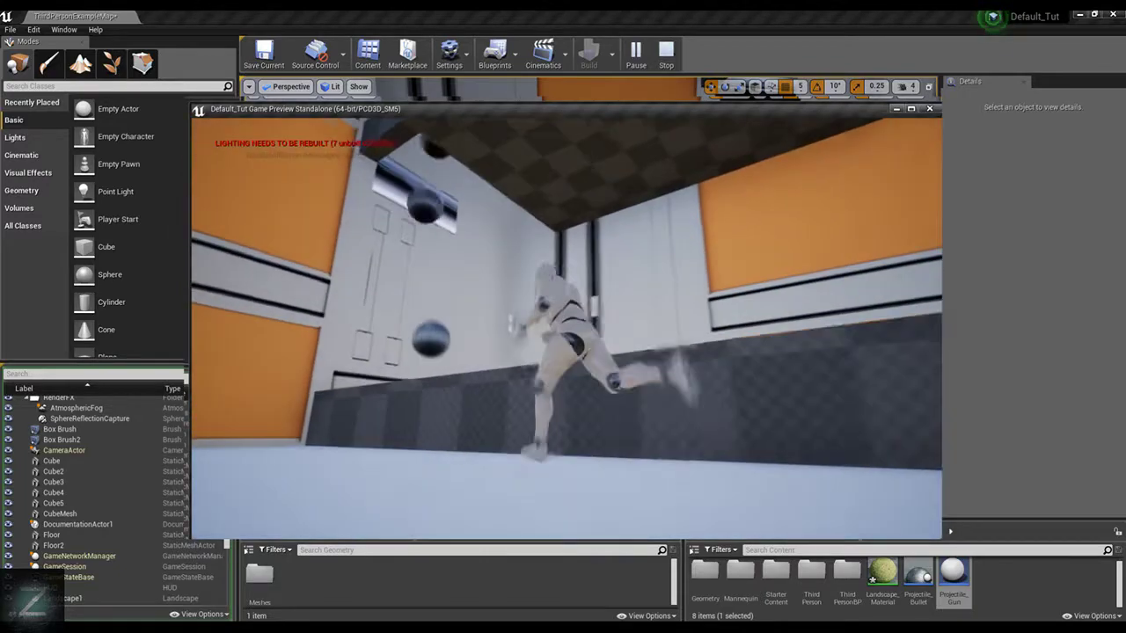
pyautogui.press('space')
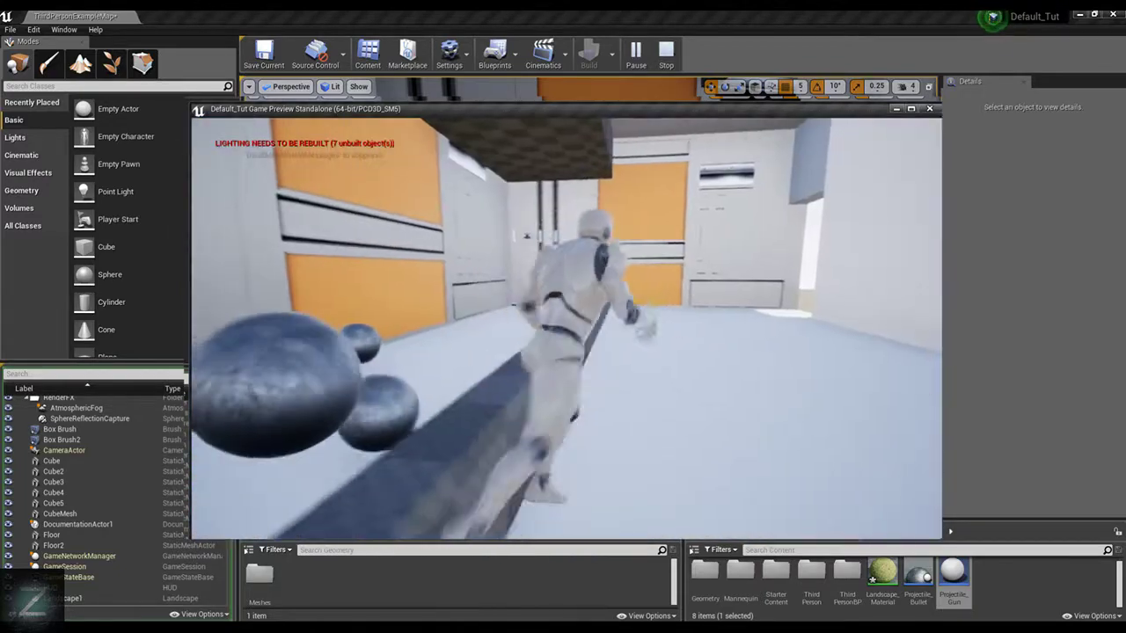
pyautogui.press('d')
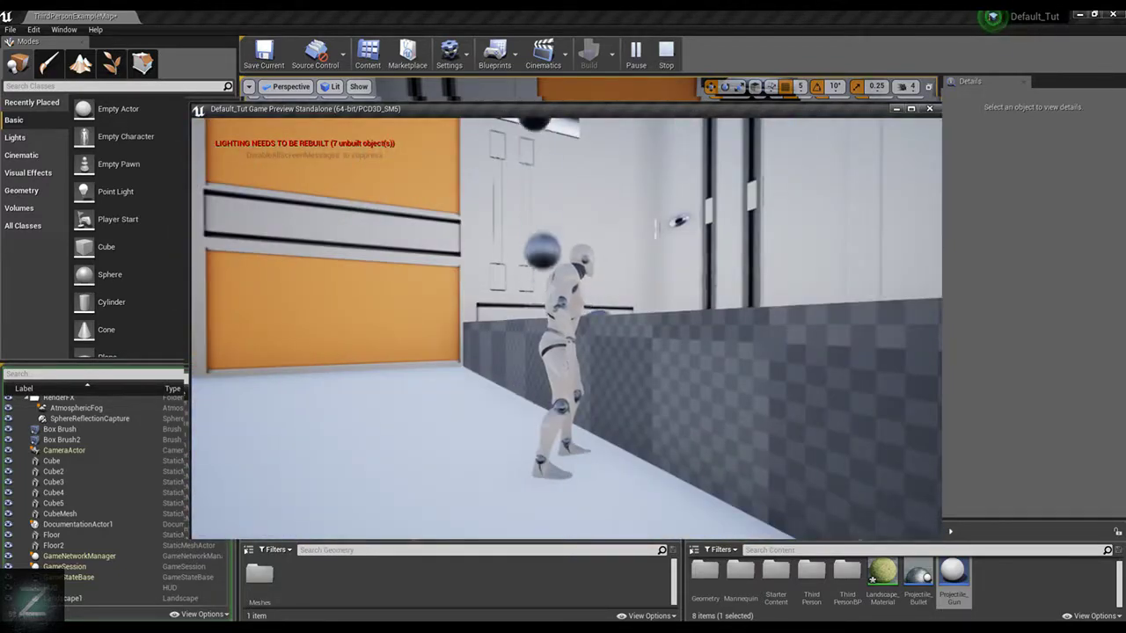
pyautogui.press('w')
pyautogui.press('w')
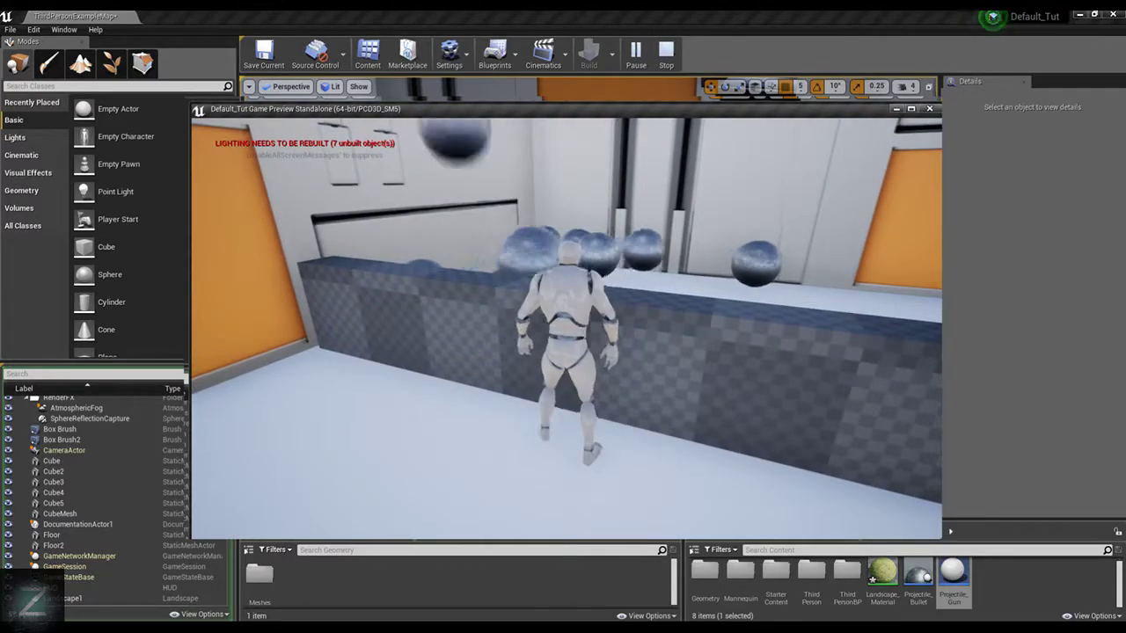
pyautogui.press('s')
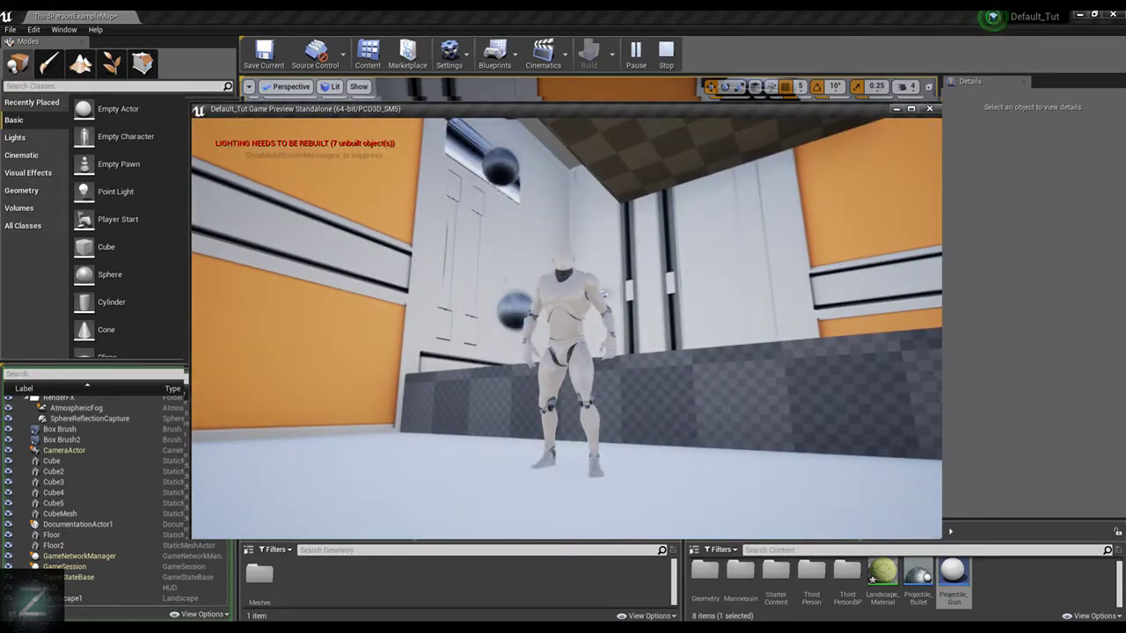
pyautogui.press('w')
pyautogui.press('space')
pyautogui.press('s')
pyautogui.press('space')
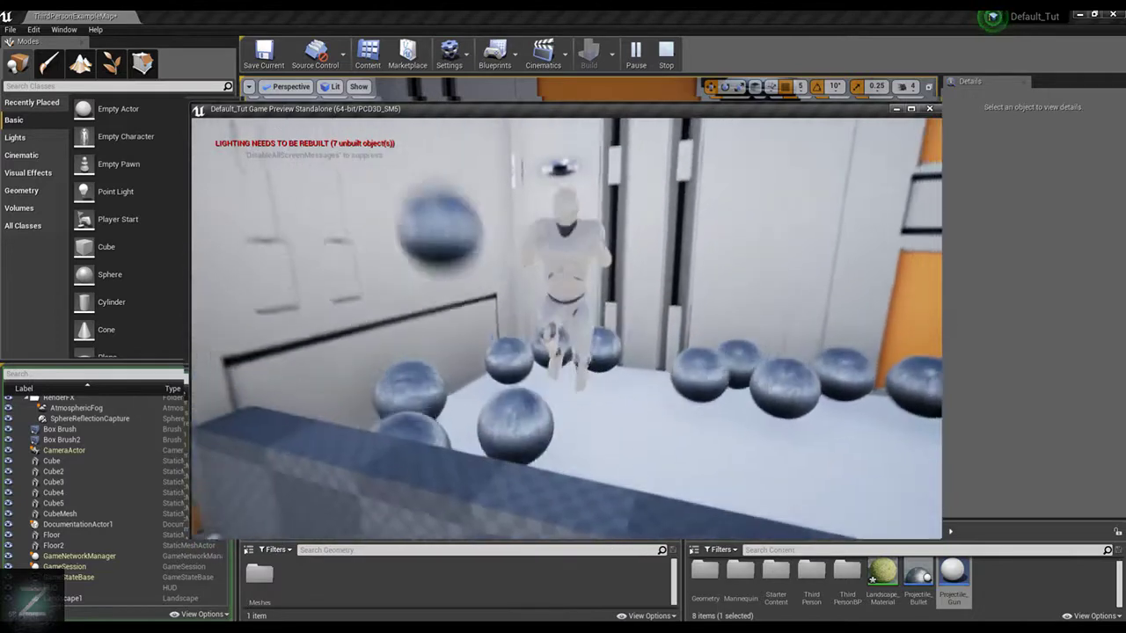
pyautogui.press('s')
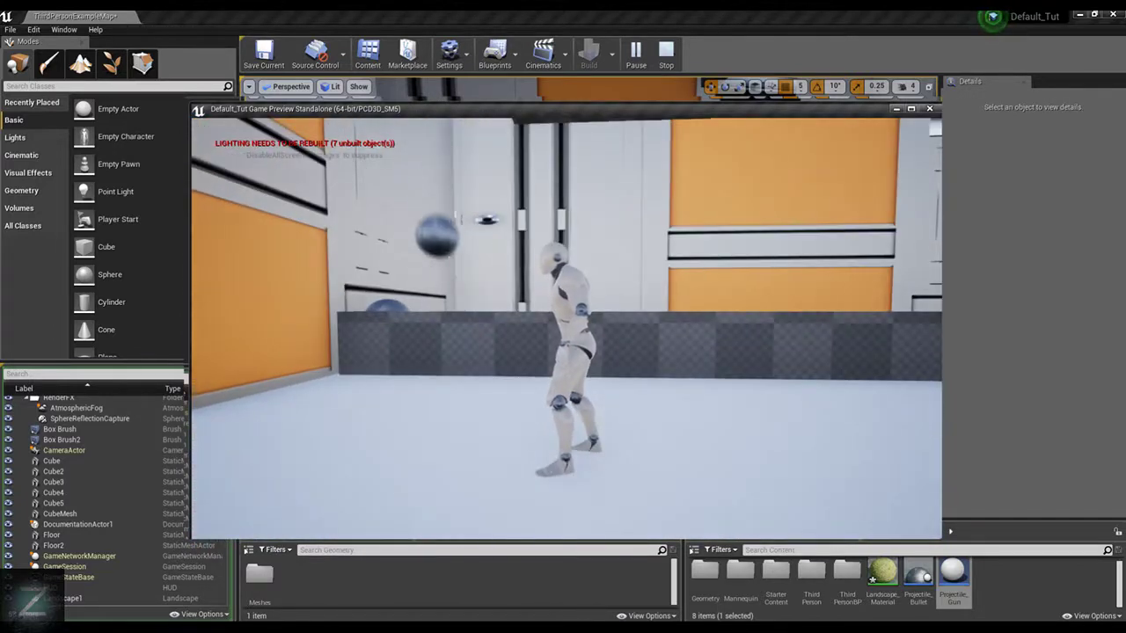
pyautogui.press('Escape')
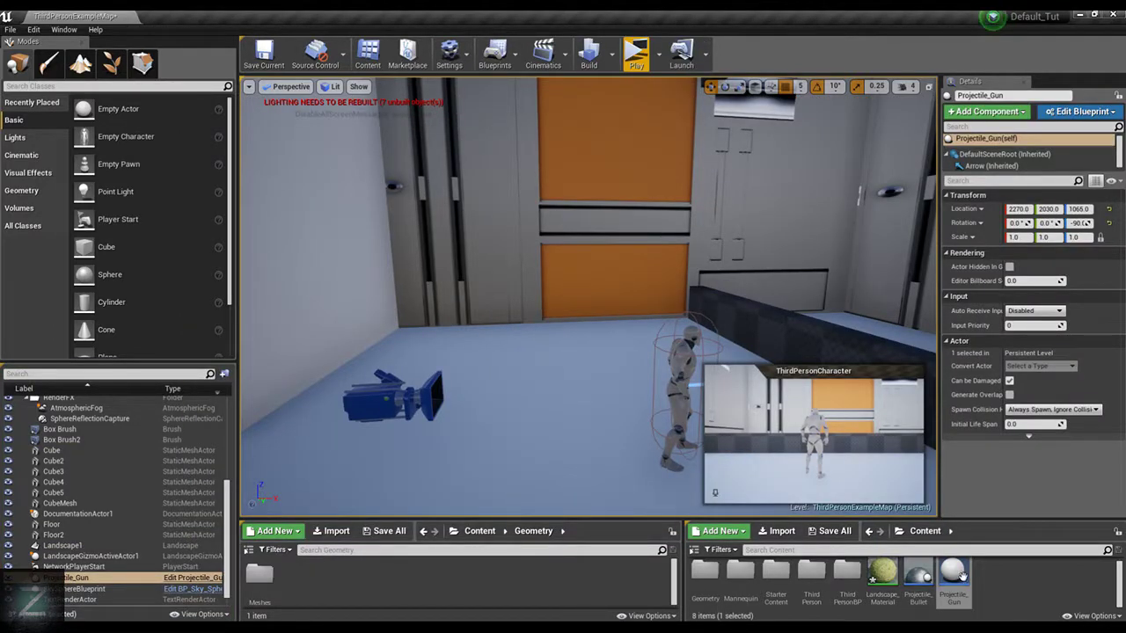
# Lower the gun along the Z axis from above the ceiling beam to Z 710 and focus on it
pyautogui.press('s')
pyautogui.moveTo(669, 352)
pyautogui.mouseDown(button='right')
pyautogui.moveTo(814, 257)
pyautogui.moveTo(866, 238)
pyautogui.moveTo(849, 246)
pyautogui.moveTo(871, 343)
pyautogui.moveTo(897, 369)
pyautogui.moveTo(932, 378)
pyautogui.mouseUp(button='right')
pyautogui.press('w')
pyautogui.click(565, 238)
pyautogui.click(551, 232)
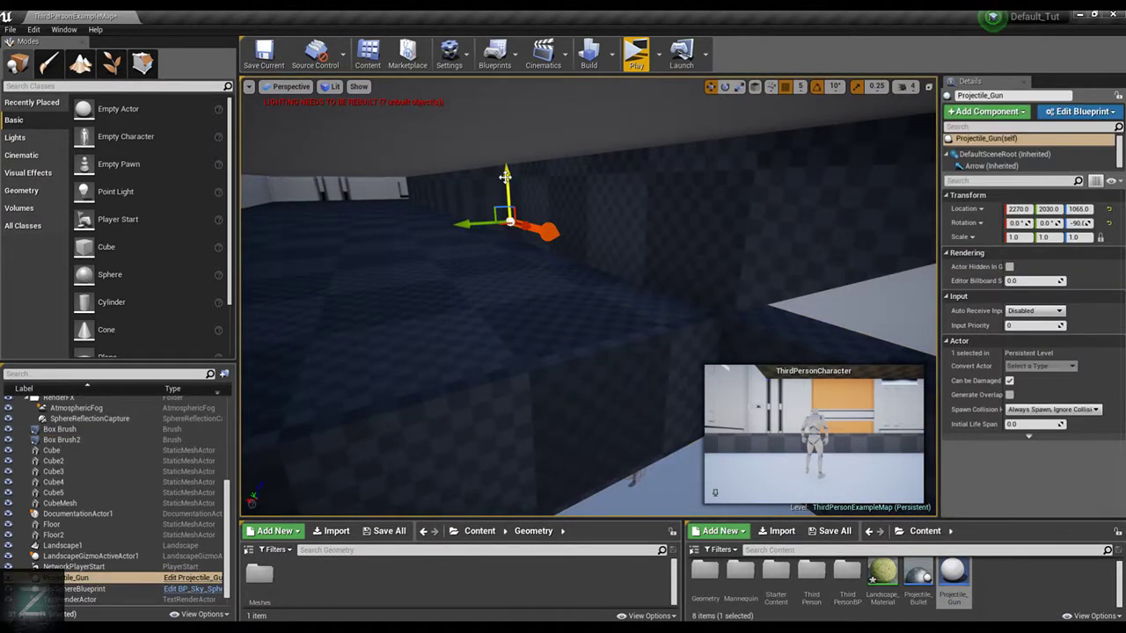
pyautogui.moveTo(507, 179); pyautogui.dragTo(611, 499)
pyautogui.press('f')
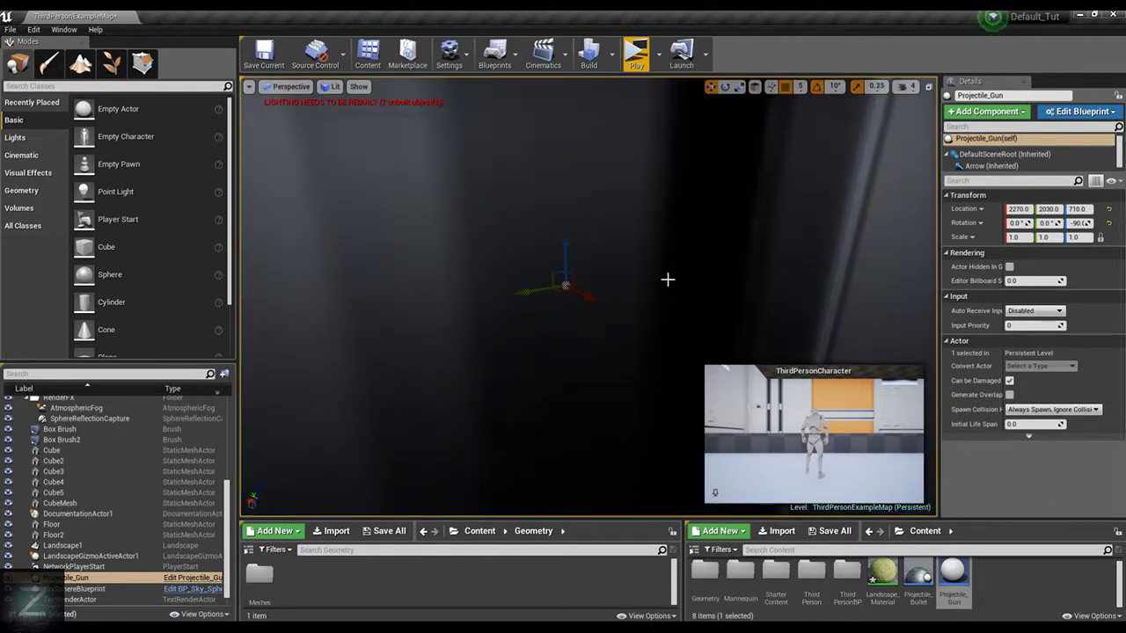
# Rotate the gun to about 90° around Z and move it along the Y axis to 1875 beside the wall
pyautogui.press('e')
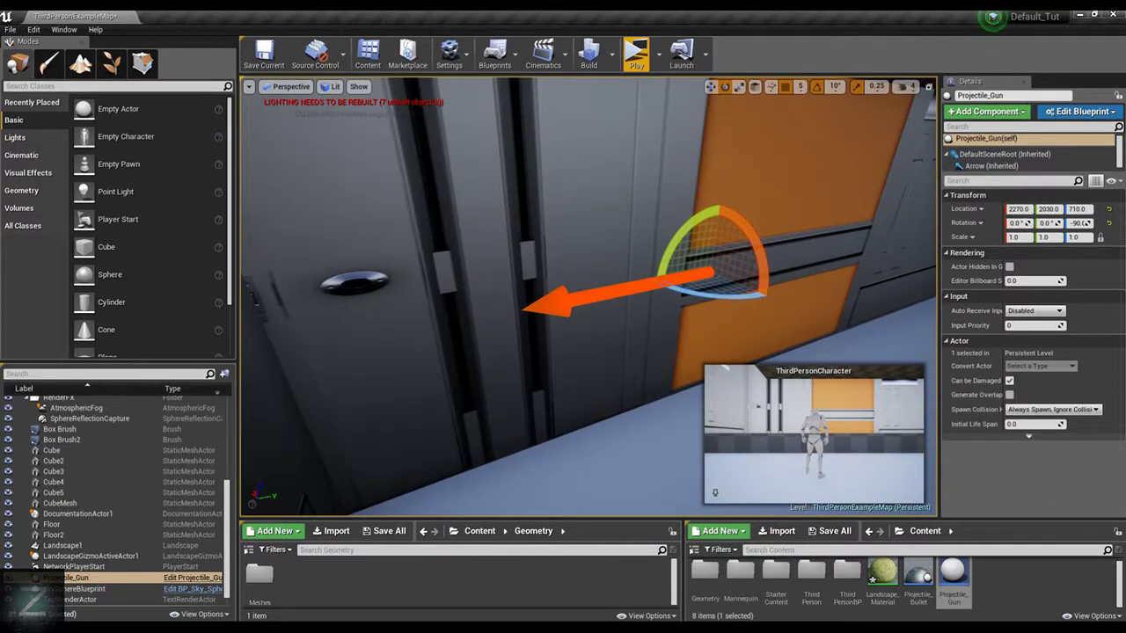
pyautogui.moveTo(586, 290); pyautogui.dragTo(634, 286, button='right')
pyautogui.moveTo(310, 239); pyautogui.dragTo(362, 243)
pyautogui.moveTo(560, 245); pyautogui.dragTo(458, 244, button='right')
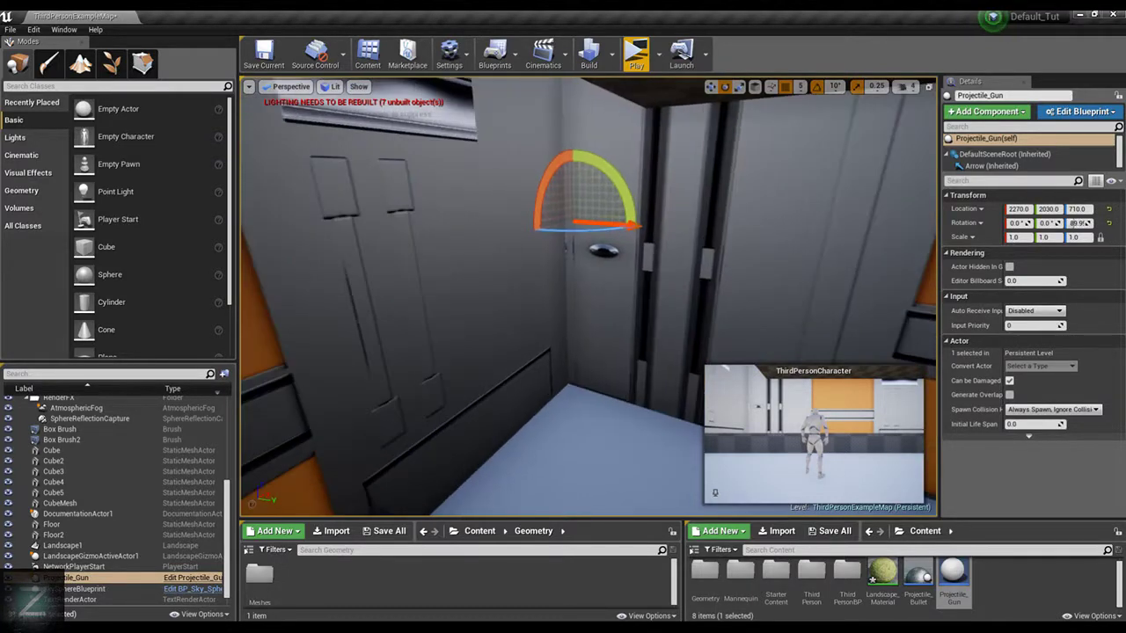
pyautogui.press('w')
pyautogui.moveTo(589, 211); pyautogui.dragTo(493, 203)
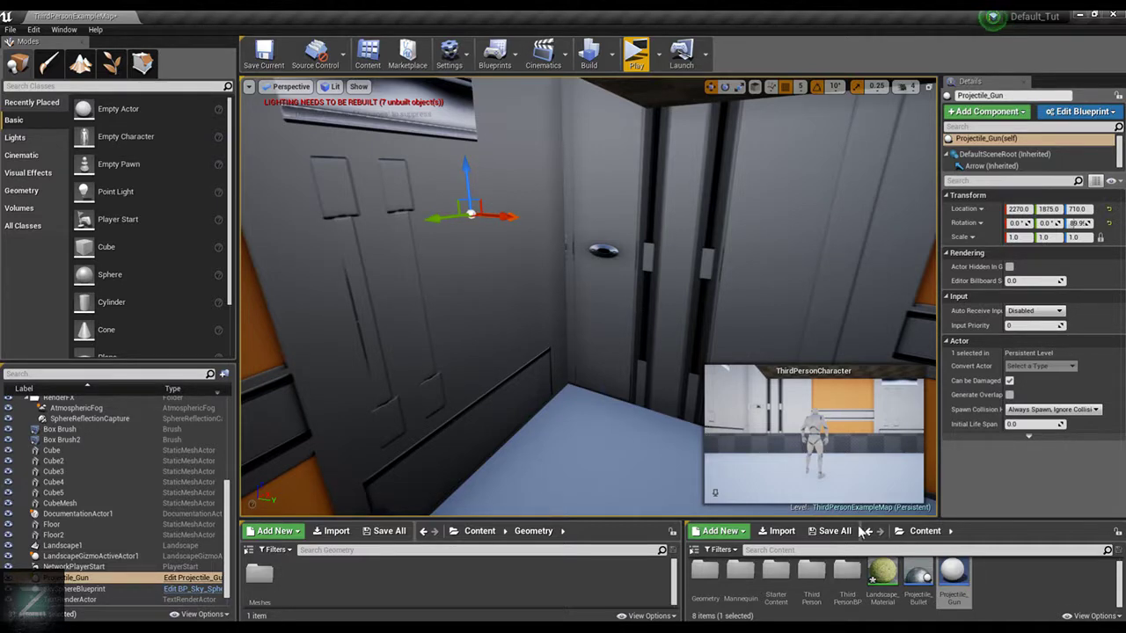
# Open the Projectile_Bullet blueprint and set the ProjectileMovement component's initial speed to 4000
pyautogui.doubleClick(952, 576)
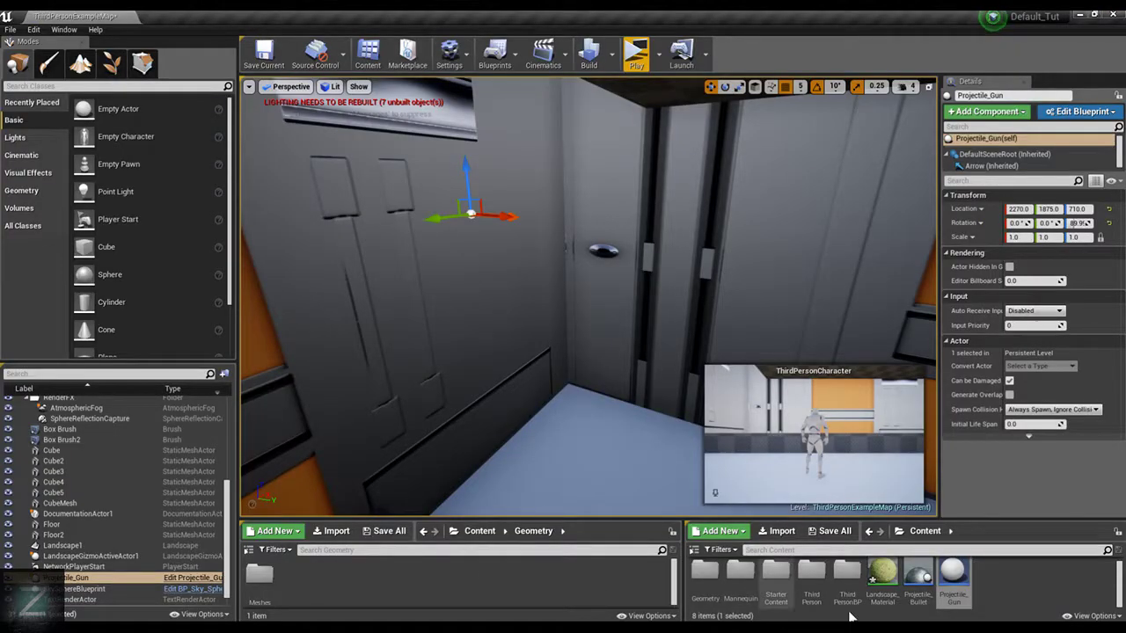
pyautogui.doubleClick(918, 574)
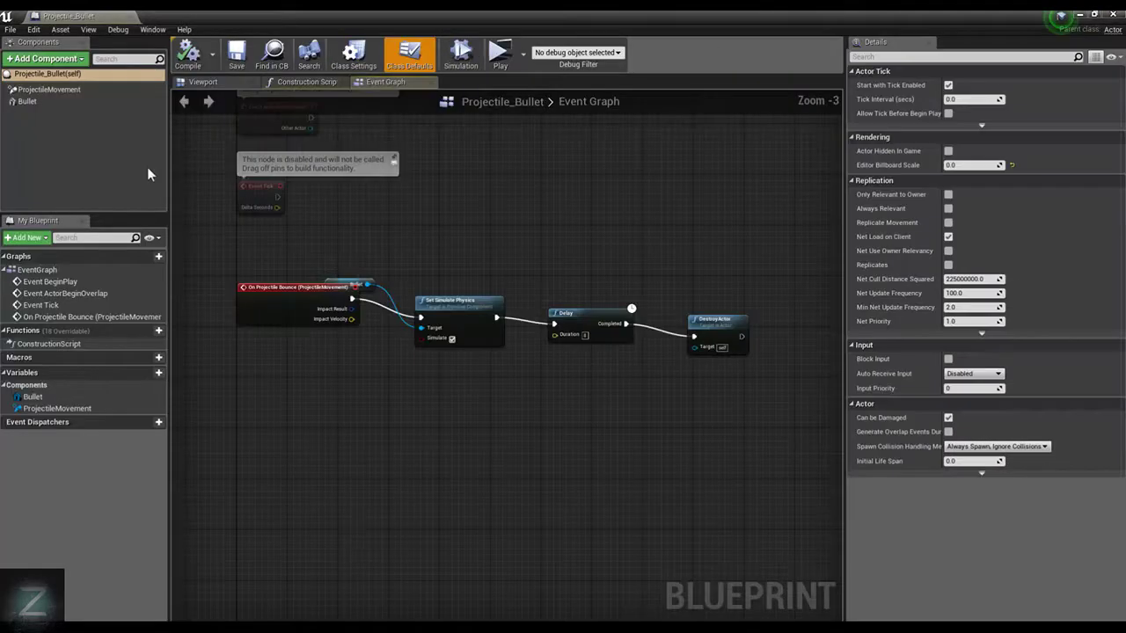
pyautogui.click(53, 87)
pyautogui.click(976, 188)
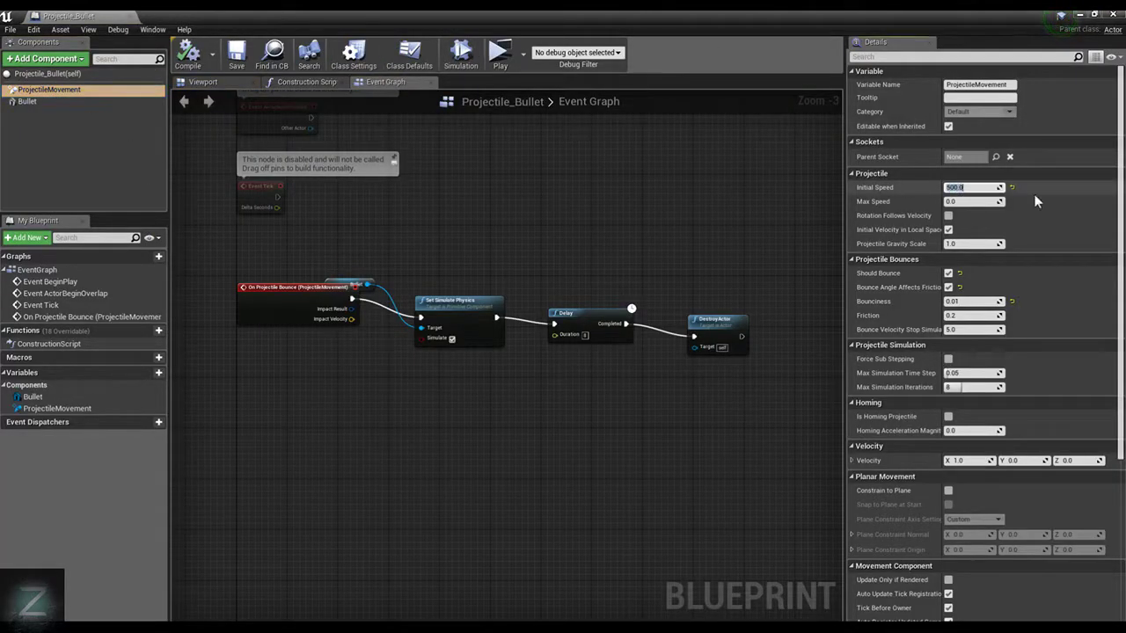
pyautogui.write('400')
pyautogui.click(968, 244)
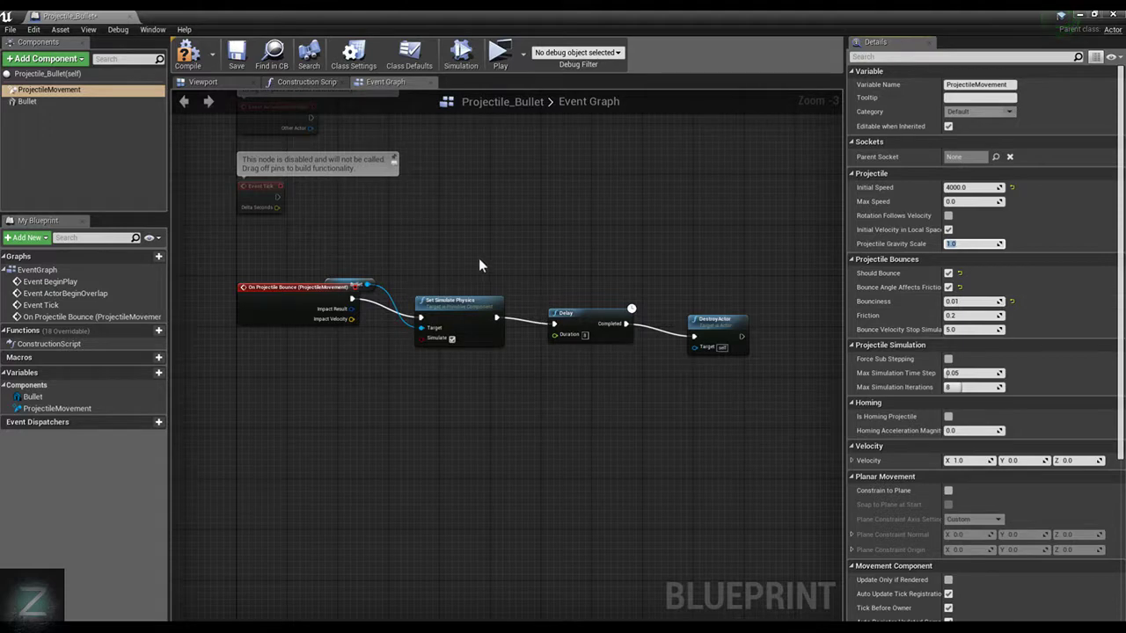
# Delete the Bullet, Set Simulate Physics, Delay and DestroyActor nodes that follow the On Projectile Bounce event
pyautogui.moveTo(628, 280); pyautogui.dragTo(612, 244, button='right')
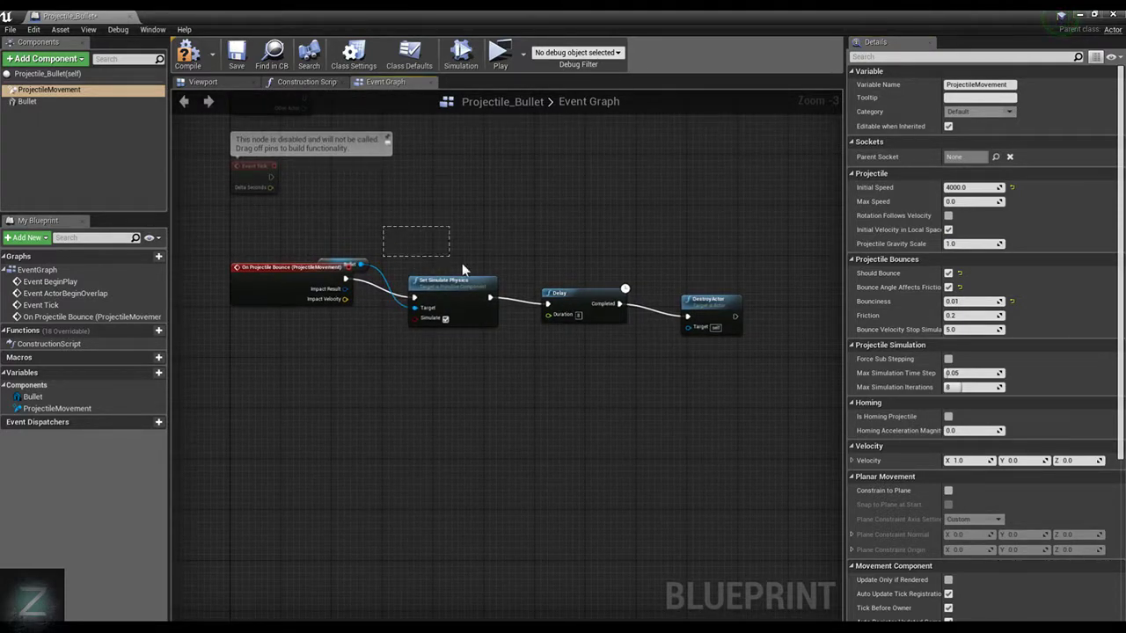
pyautogui.moveTo(461, 263); pyautogui.dragTo(748, 331)
pyautogui.moveTo(379, 219); pyautogui.dragTo(447, 280)
pyautogui.moveTo(366, 246); pyautogui.dragTo(745, 322)
pyautogui.press('Delete')
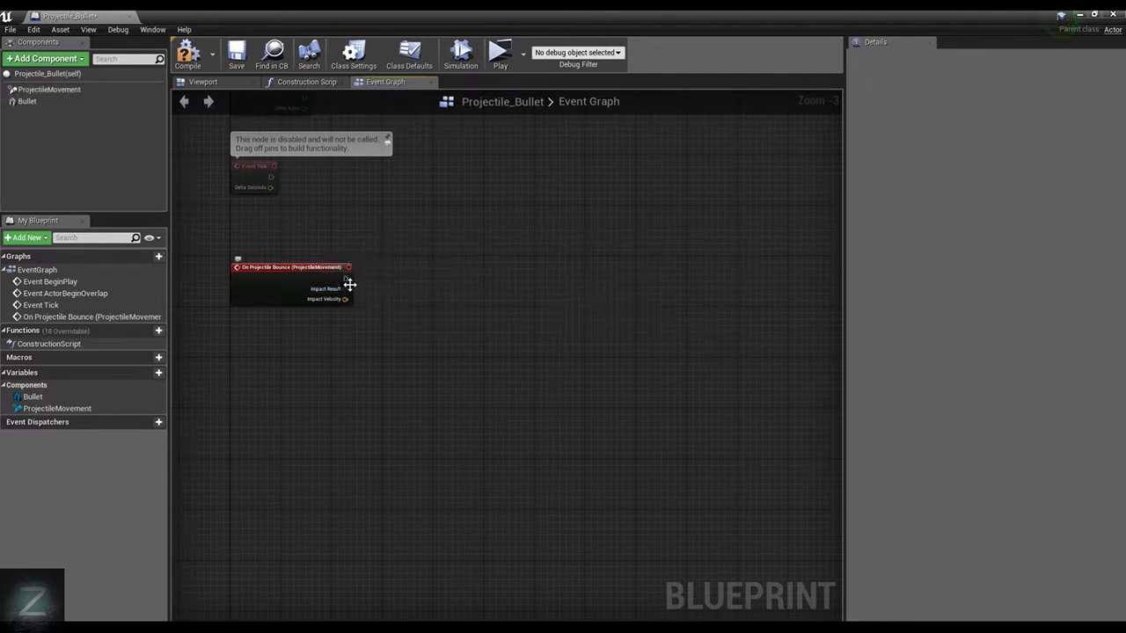
# Connect a new DestroyActor node directly to the On Projectile Bounce event and compile the blueprint
pyautogui.moveTo(344, 278); pyautogui.dragTo(464, 265)
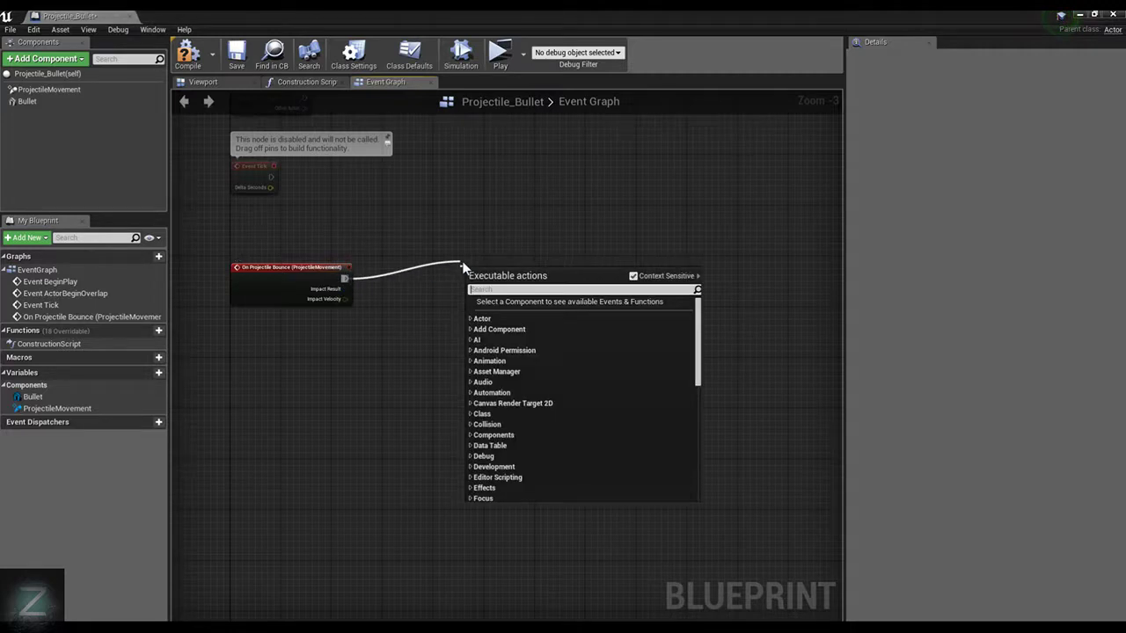
pyautogui.write('Des')
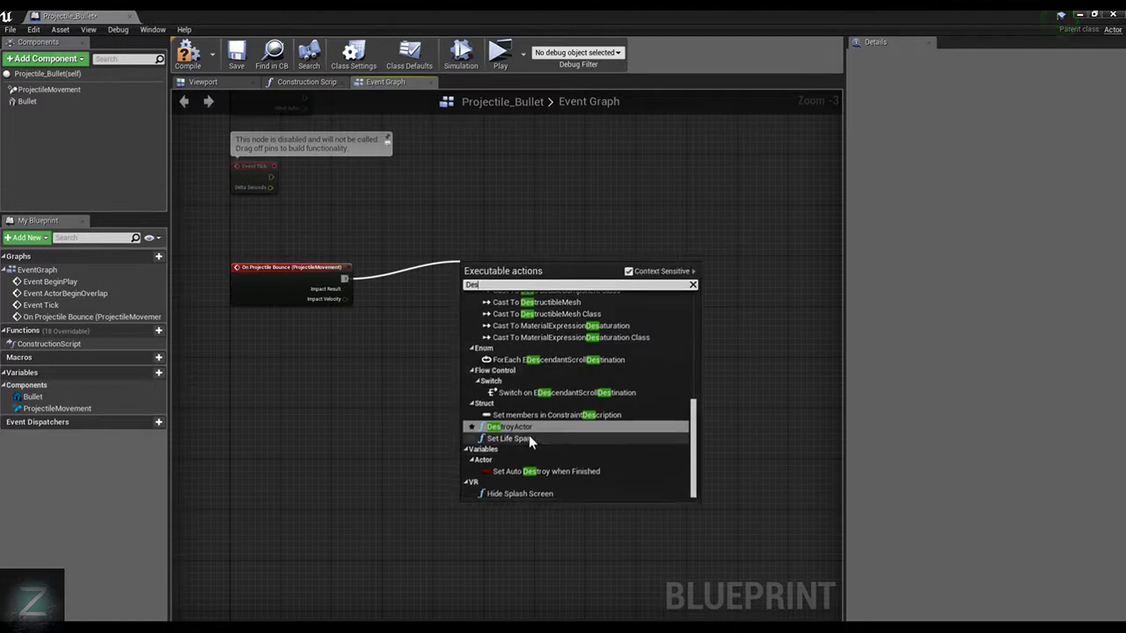
pyautogui.click(528, 432)
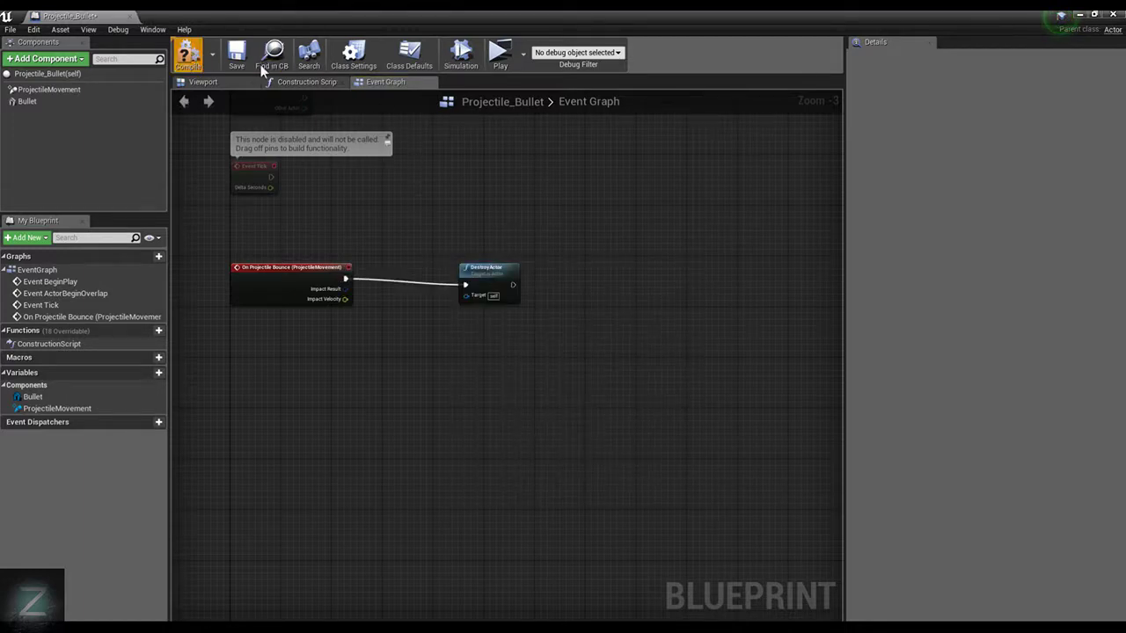
# Play-test the faster bullets, running the character outside and back into the room to the low wall, and stop
pyautogui.click(499, 55)
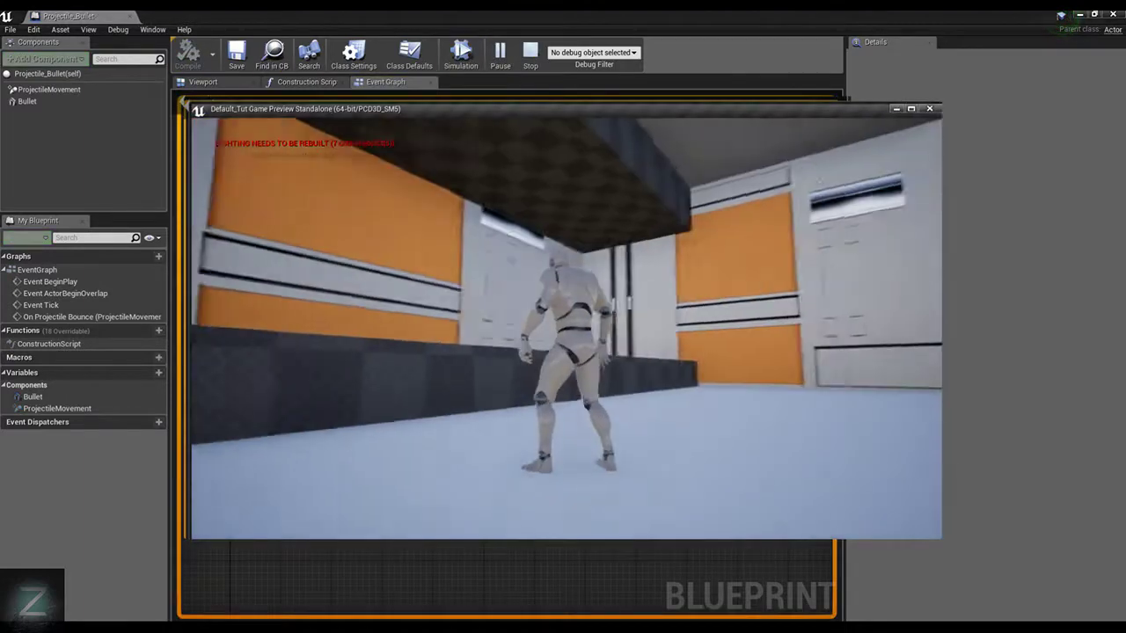
pyautogui.press('w')
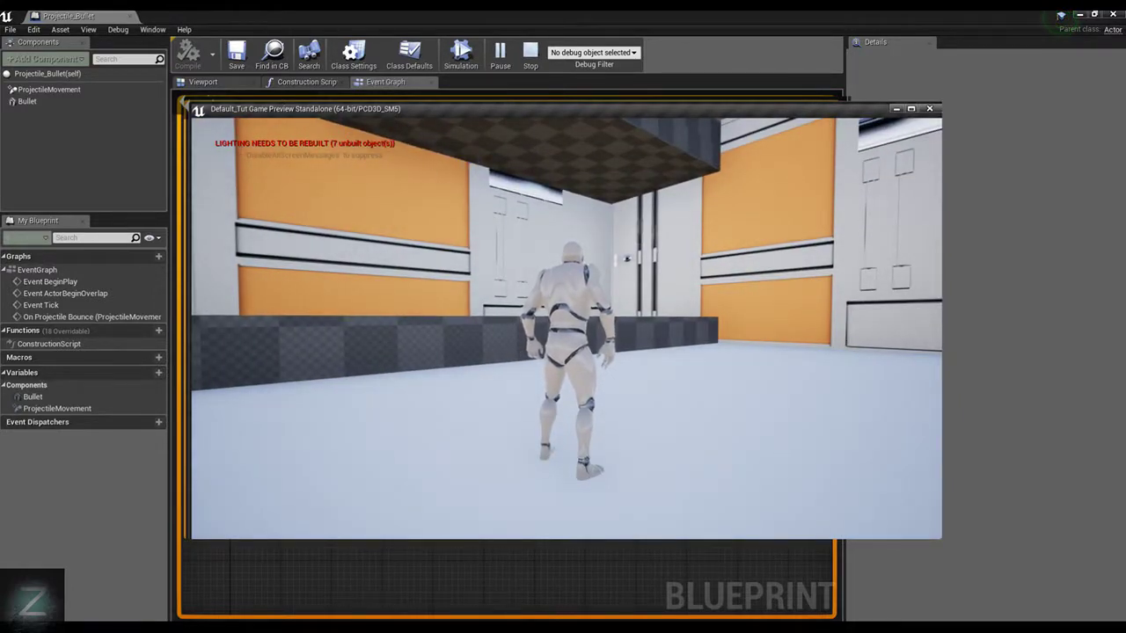
pyautogui.press('d')
pyautogui.press('w')
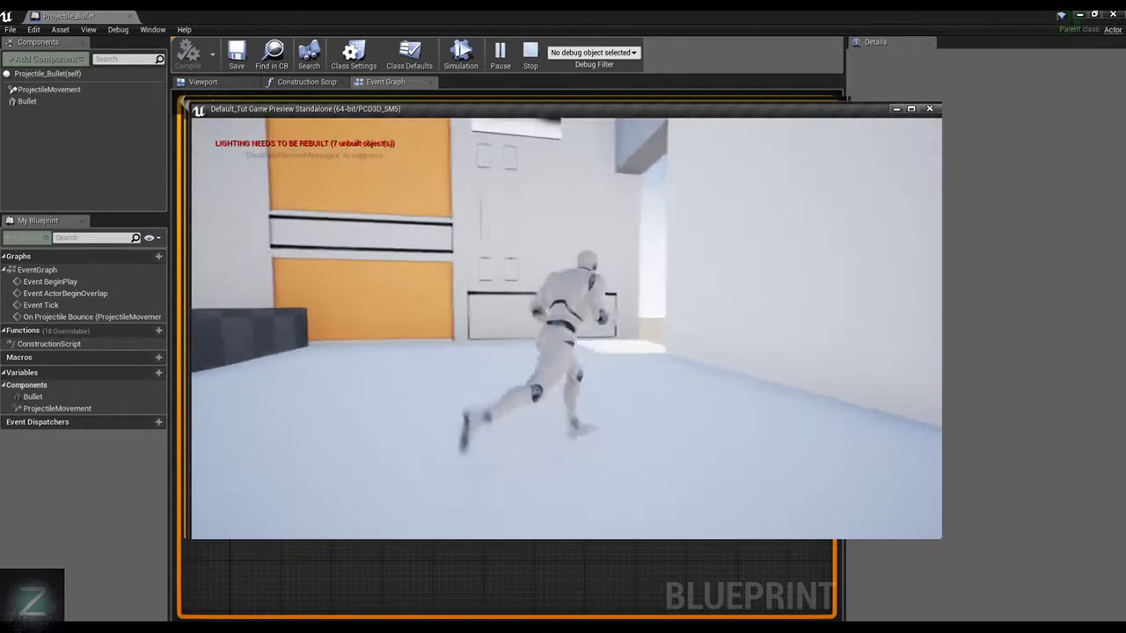
pyautogui.press('w')
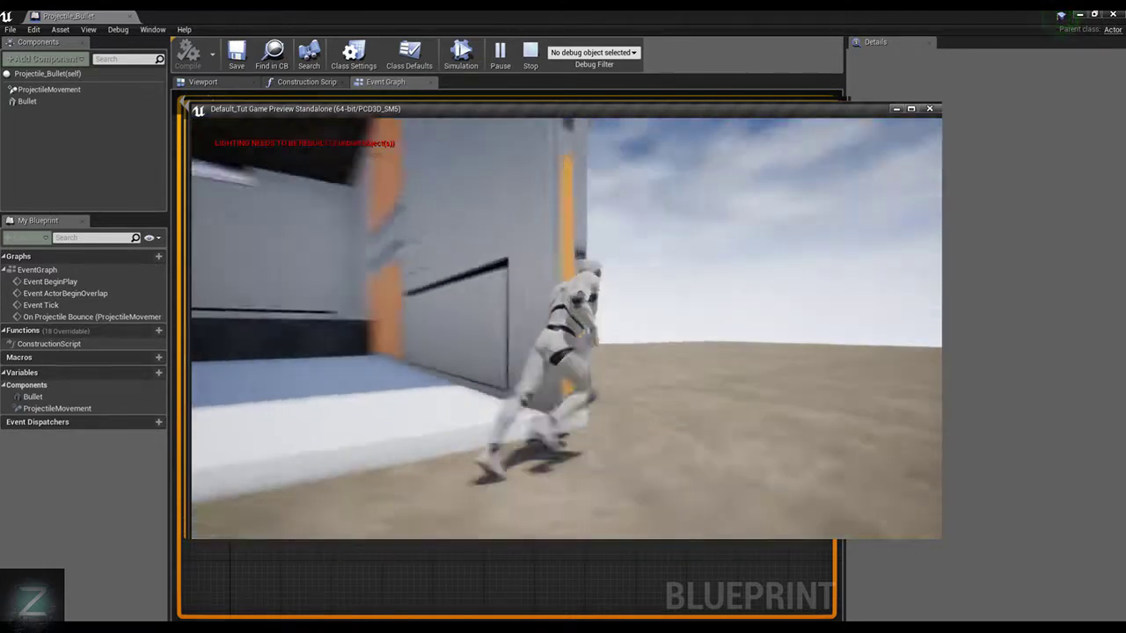
pyautogui.press('w')
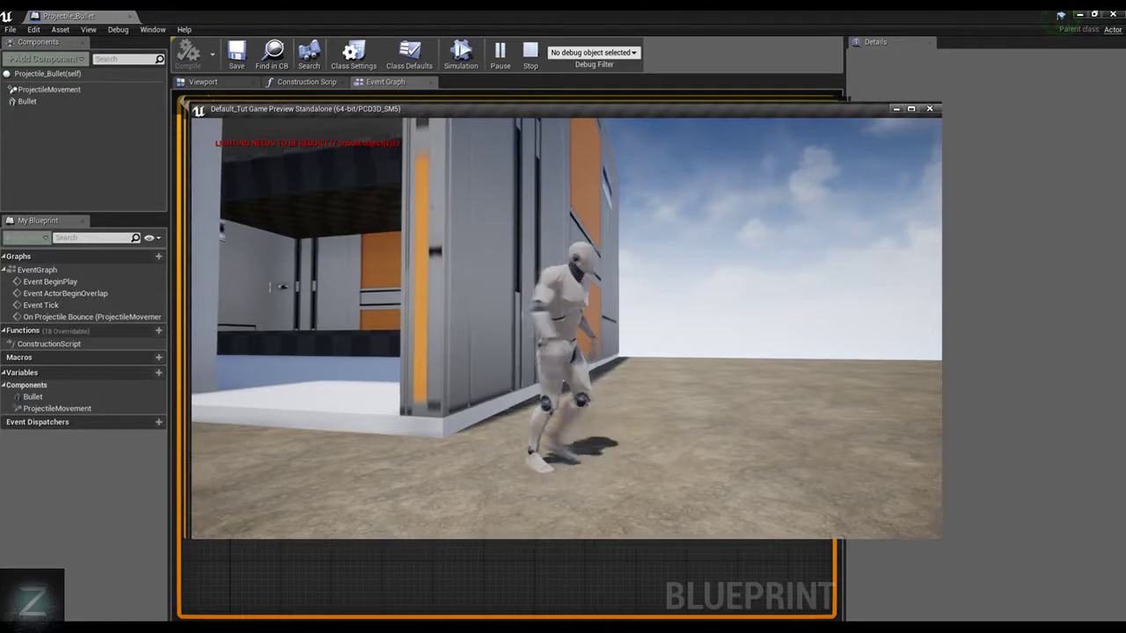
pyautogui.press('w')
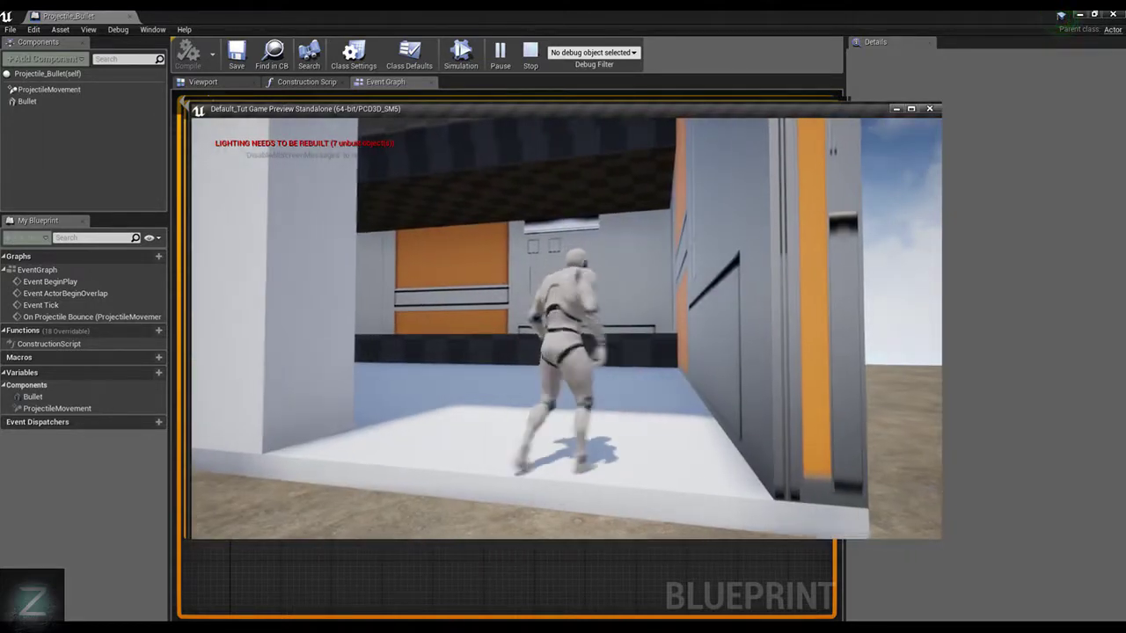
pyautogui.press('w')
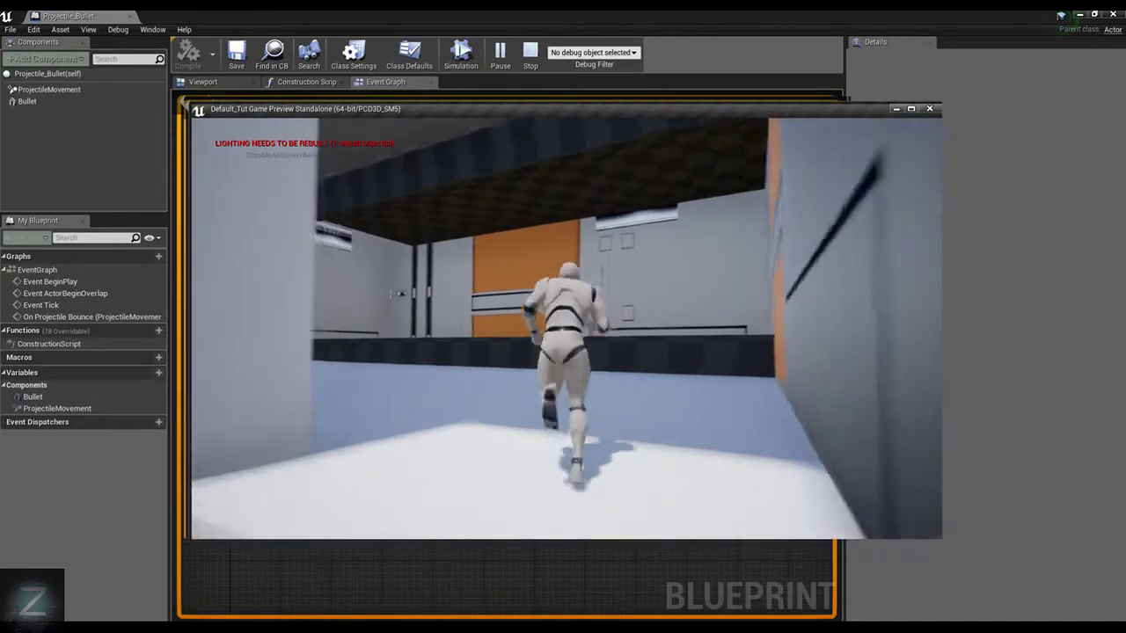
pyautogui.press('w')
pyautogui.press('space')
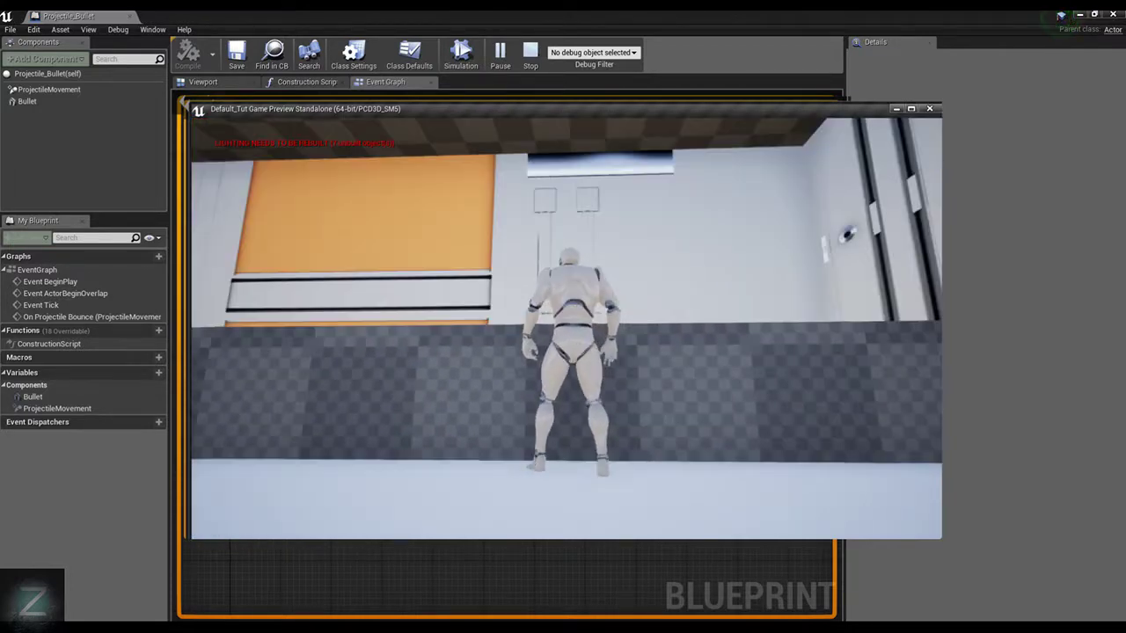
pyautogui.press('Escape')
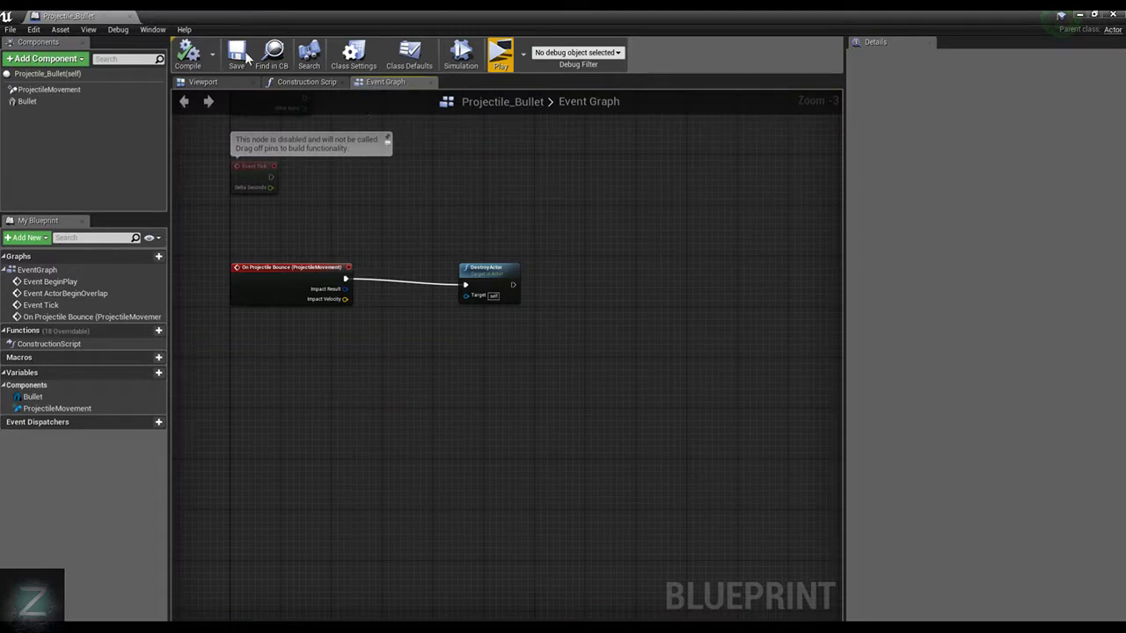
# Delete the DestroyActor node connected to On Projectile Bounce in the event graph
pyautogui.click(212, 80)
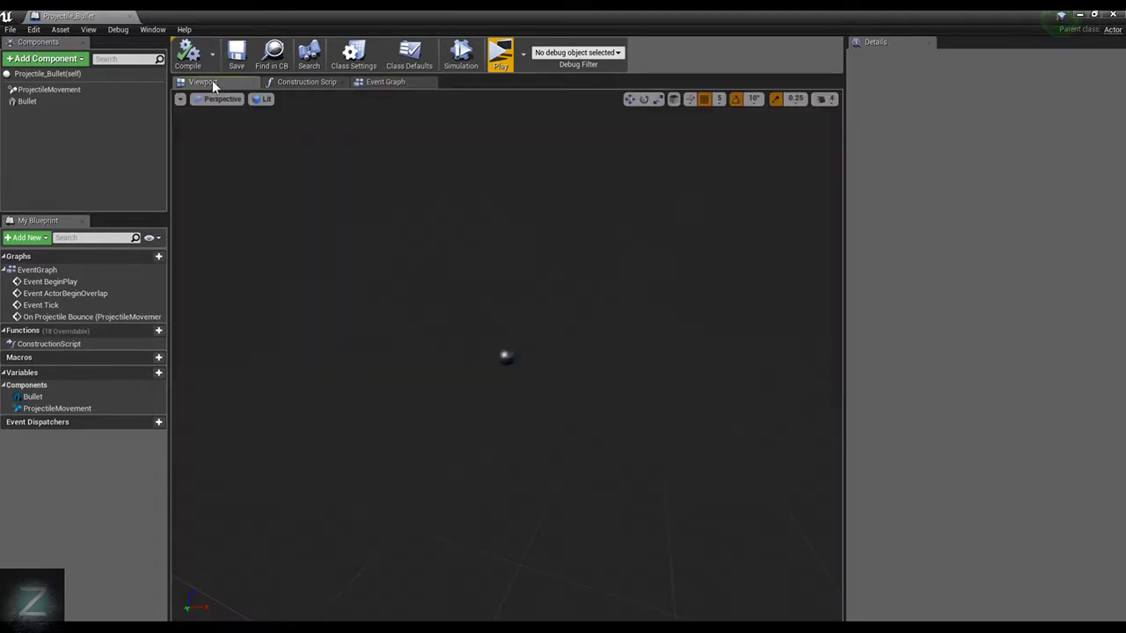
pyautogui.click(395, 82)
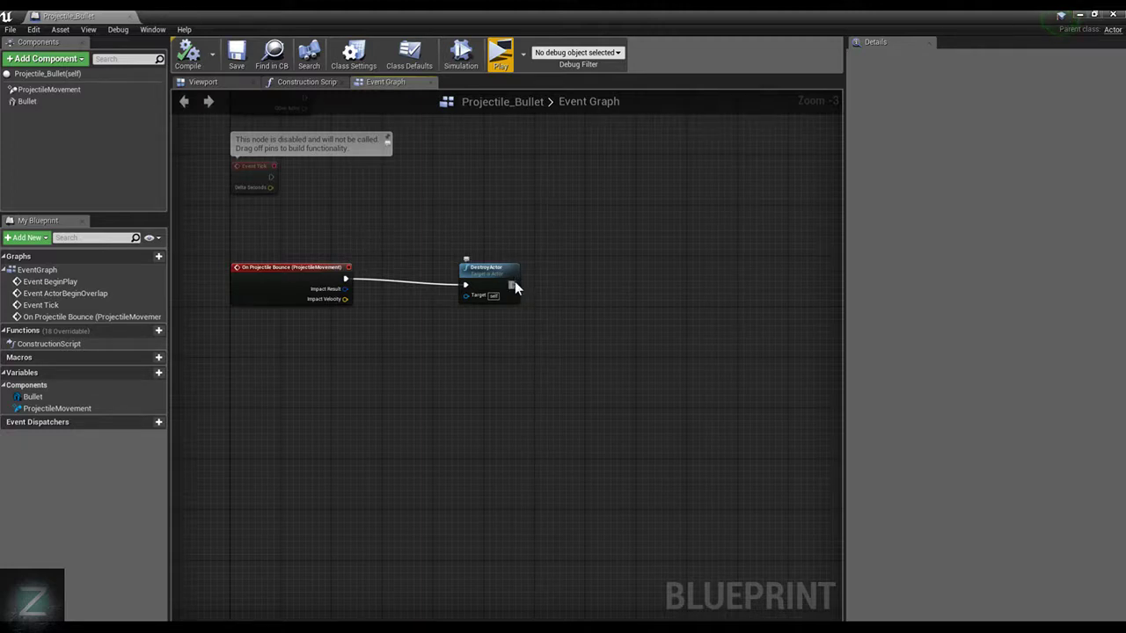
pyautogui.moveTo(514, 284); pyautogui.dragTo(580, 265)
pyautogui.press('Escape')
pyautogui.press('Delete')
pyautogui.click(346, 278)
pyautogui.moveTo(351, 279); pyautogui.dragTo(524, 259)
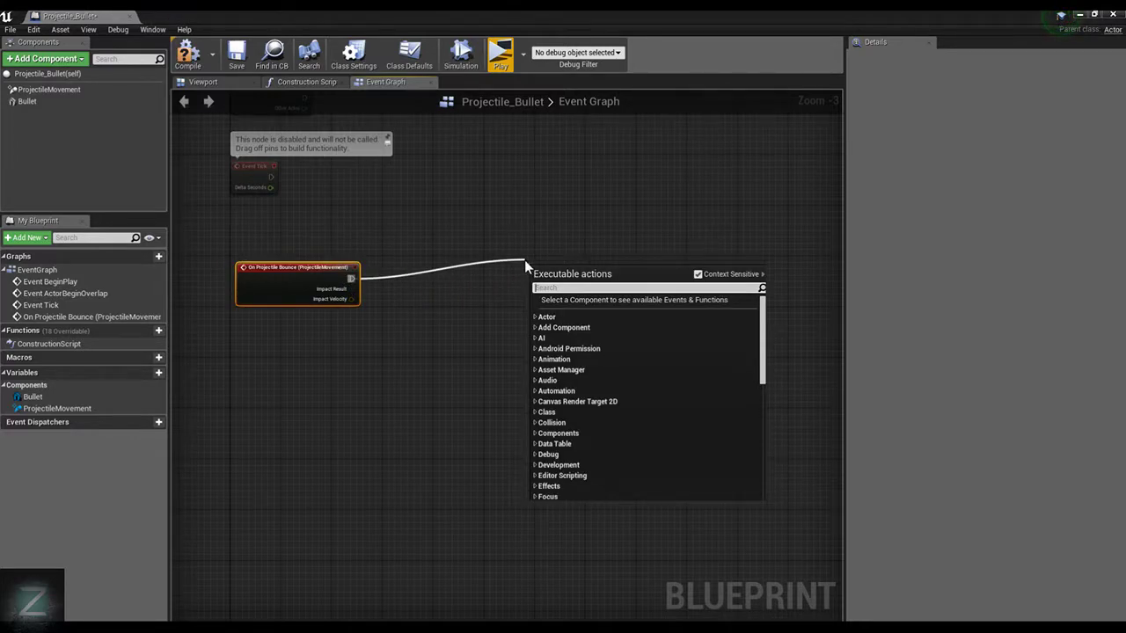
pyautogui.write('Get worl')
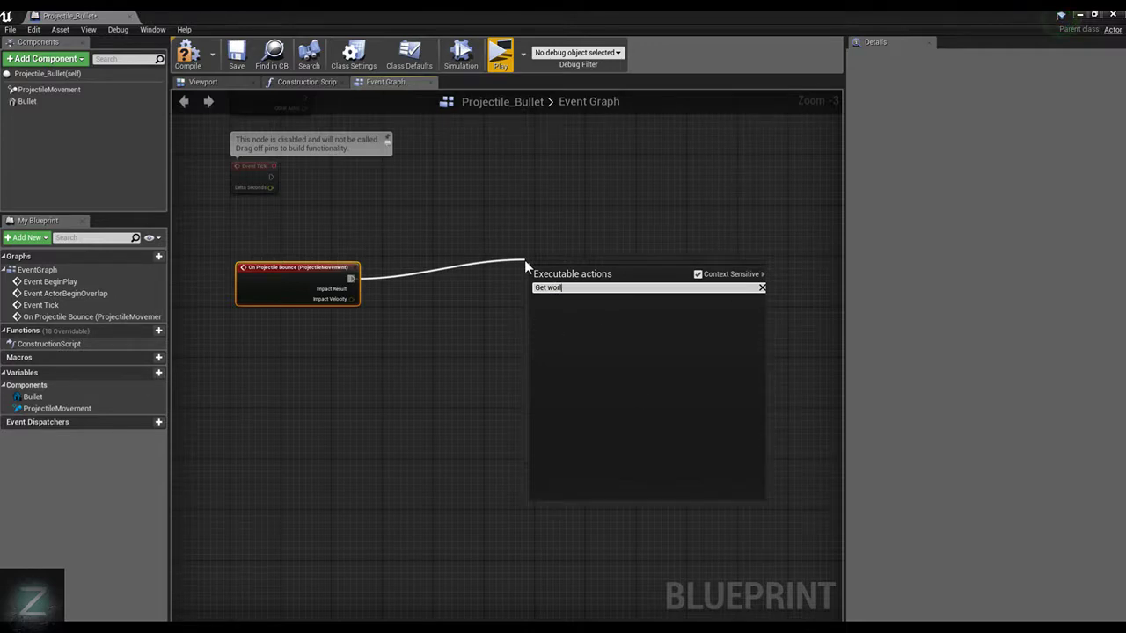
pyautogui.press('BackSpace')
pyautogui.press('BackSpace')
pyautogui.press('BackSpace')
pyautogui.press('BackSpace')
pyautogui.press('BackSpace')
pyautogui.press('BackSpace')
pyautogui.write('world')
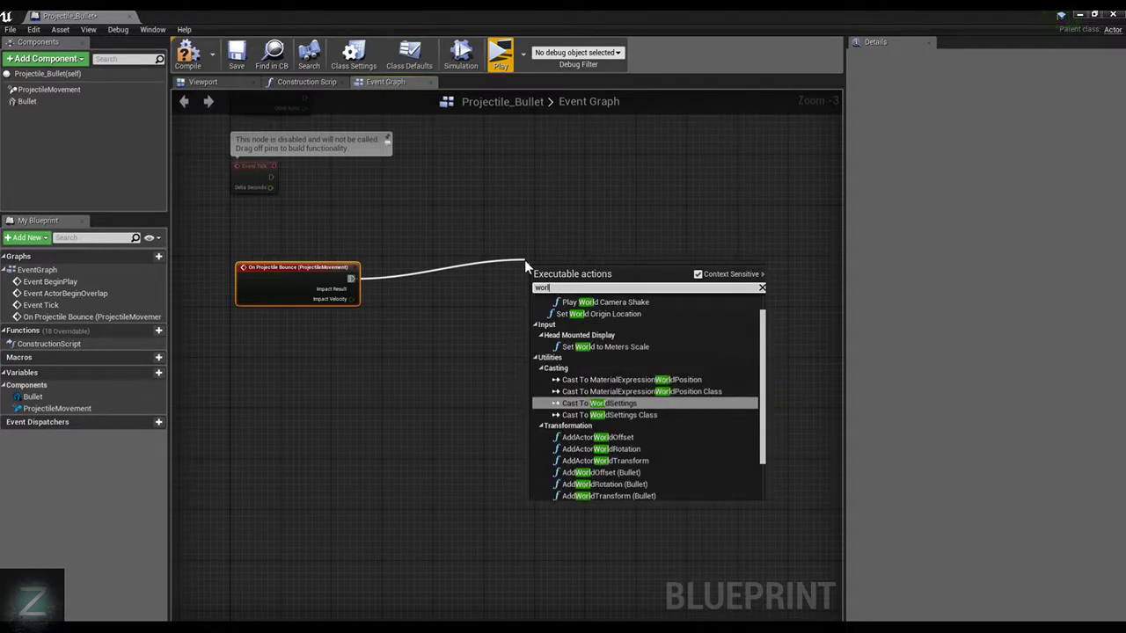
pyautogui.write(' tr')
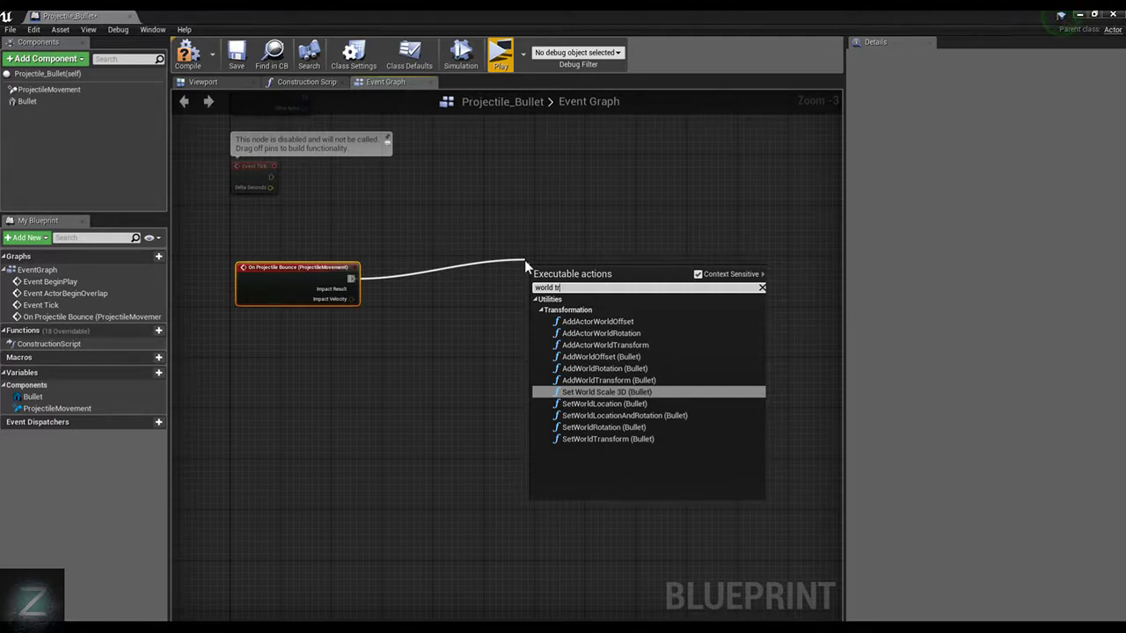
pyautogui.click(391, 177)
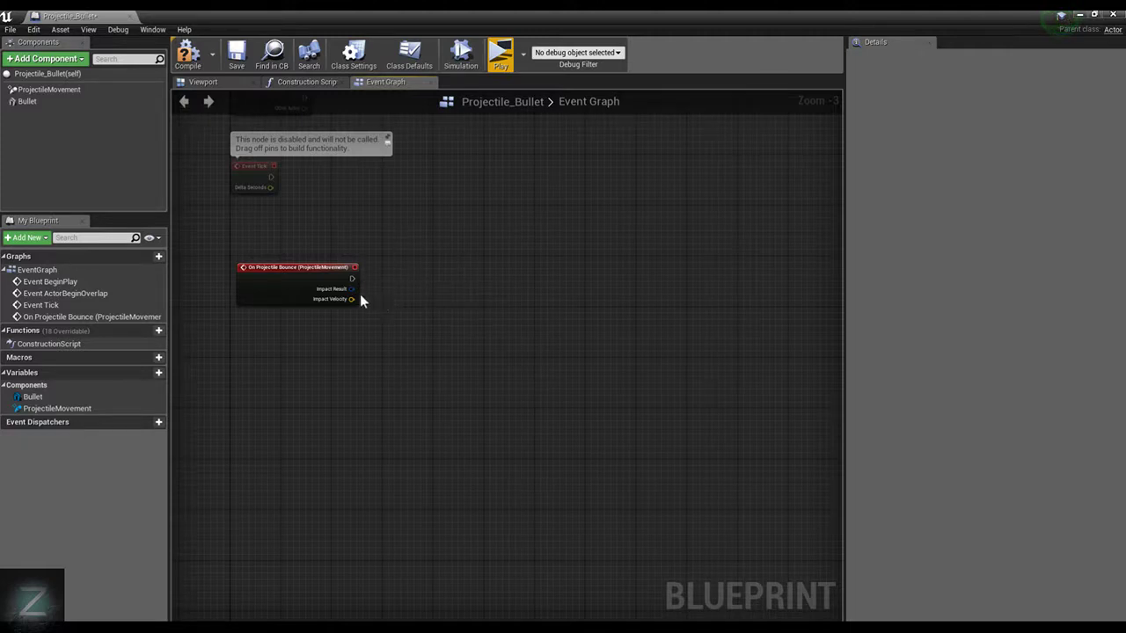
# Add a Break Hit Result node from the bounce event's Impact Result and place it close beside the event
pyautogui.moveTo(412, 286); pyautogui.dragTo(464, 261, button='right')
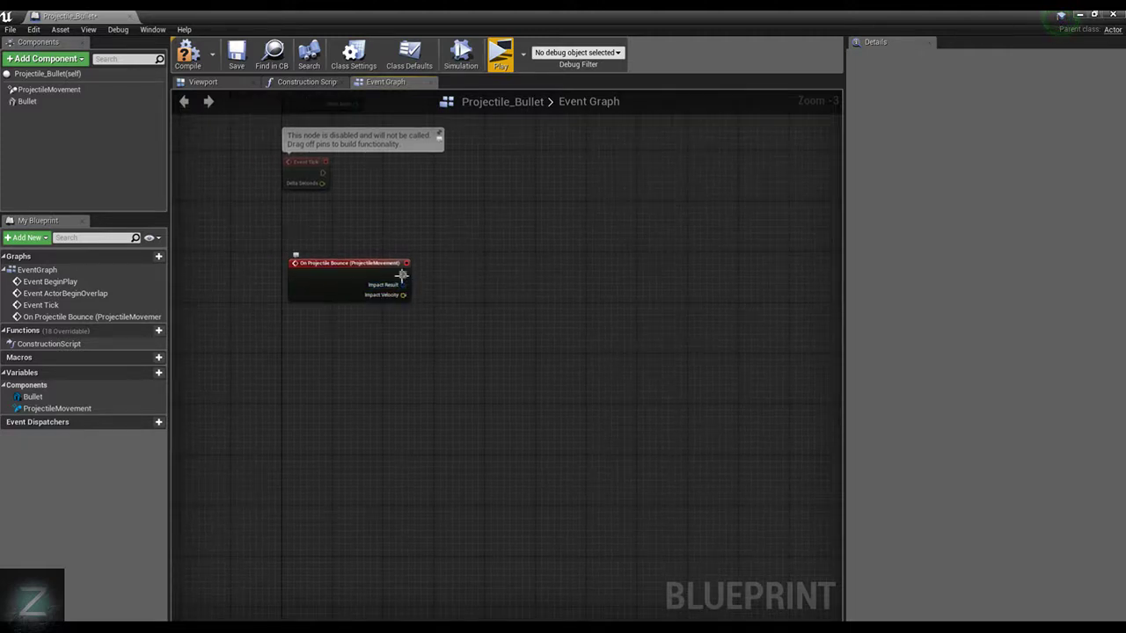
pyautogui.moveTo(406, 288); pyautogui.dragTo(507, 279)
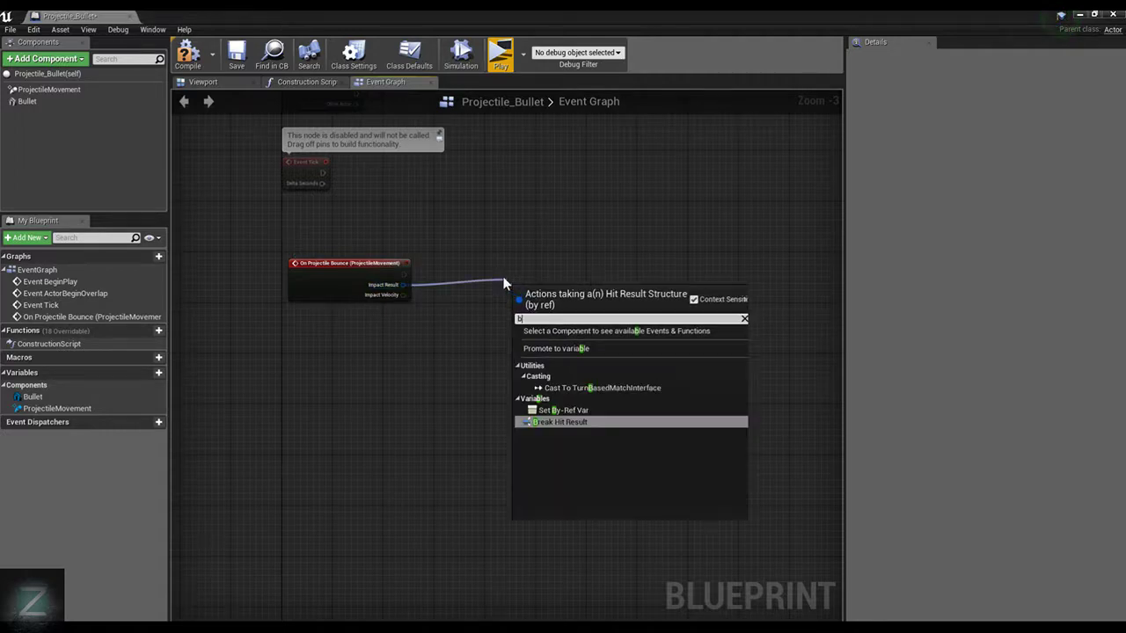
pyautogui.write('b')
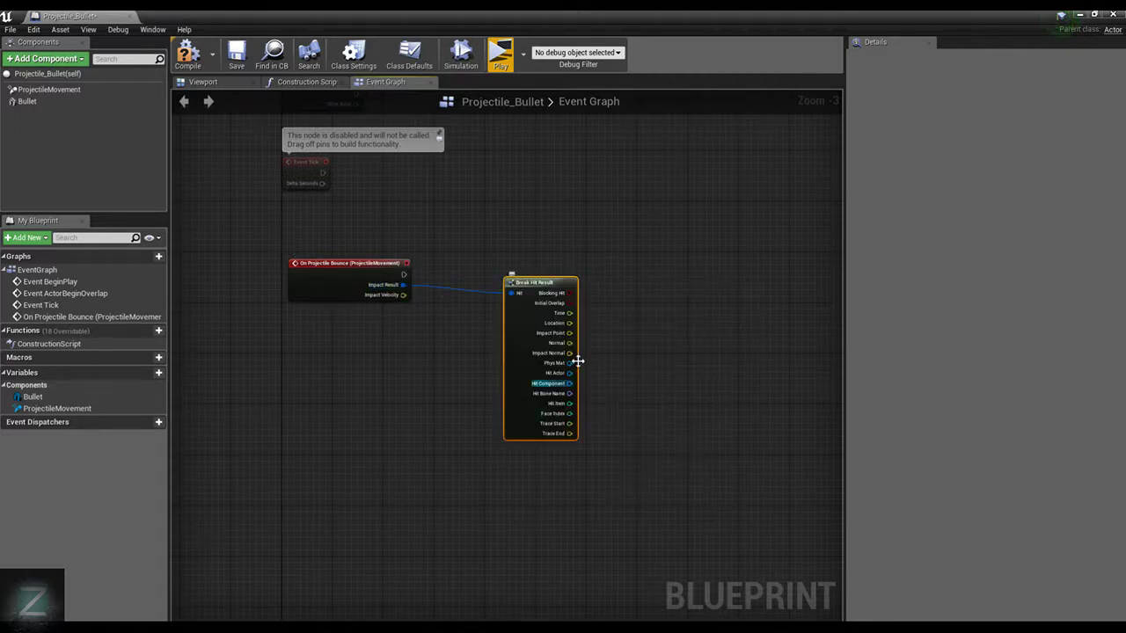
pyautogui.moveTo(557, 291); pyautogui.dragTo(533, 275)
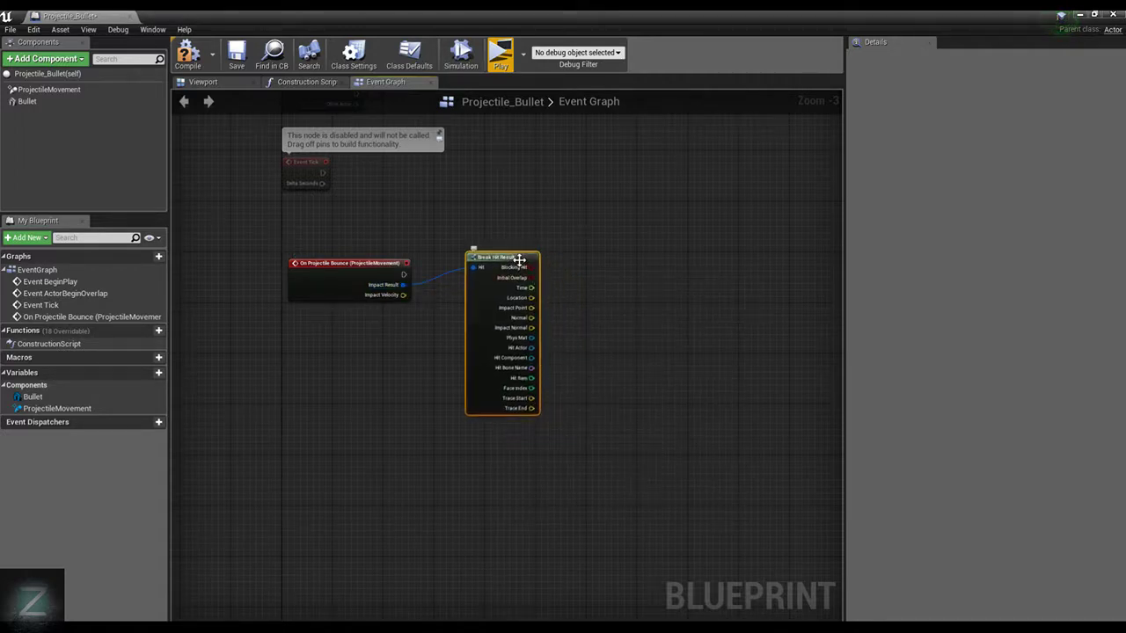
pyautogui.scroll(3, 533, 280)
pyautogui.moveTo(448, 222); pyautogui.dragTo(452, 265)
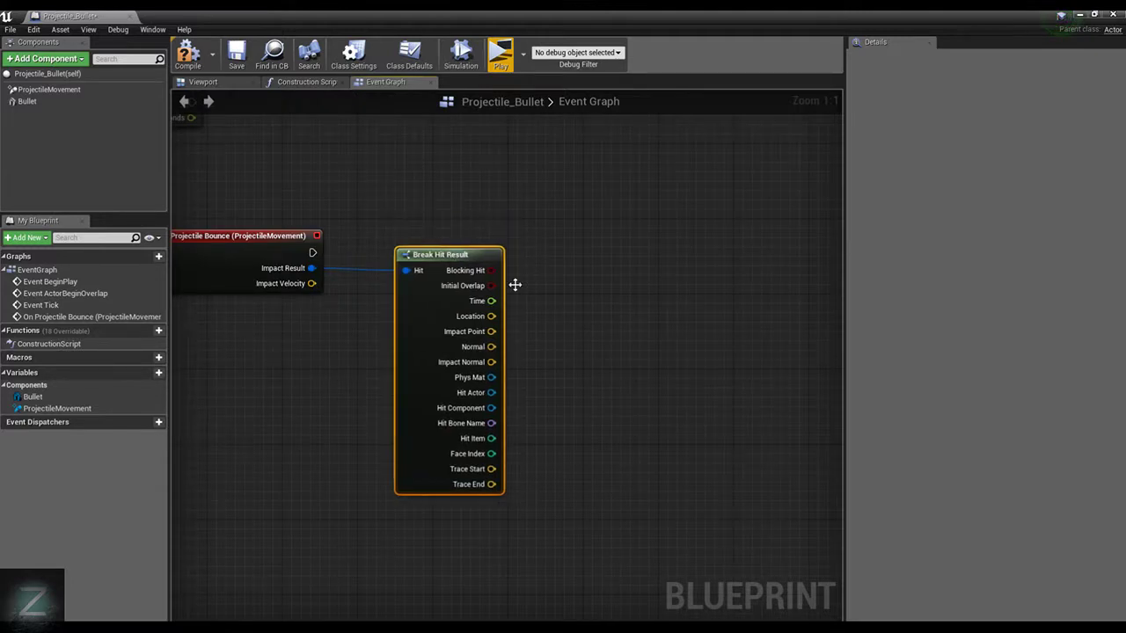
pyautogui.moveTo(492, 317); pyautogui.dragTo(550, 302)
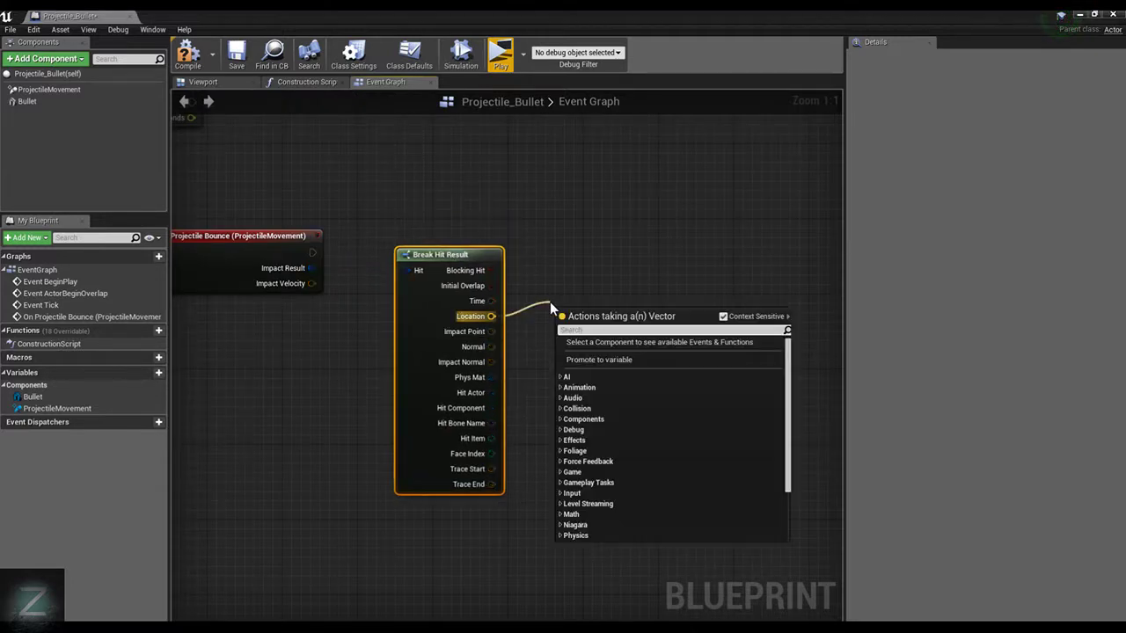
pyautogui.write('Get')
pyautogui.click(672, 251)
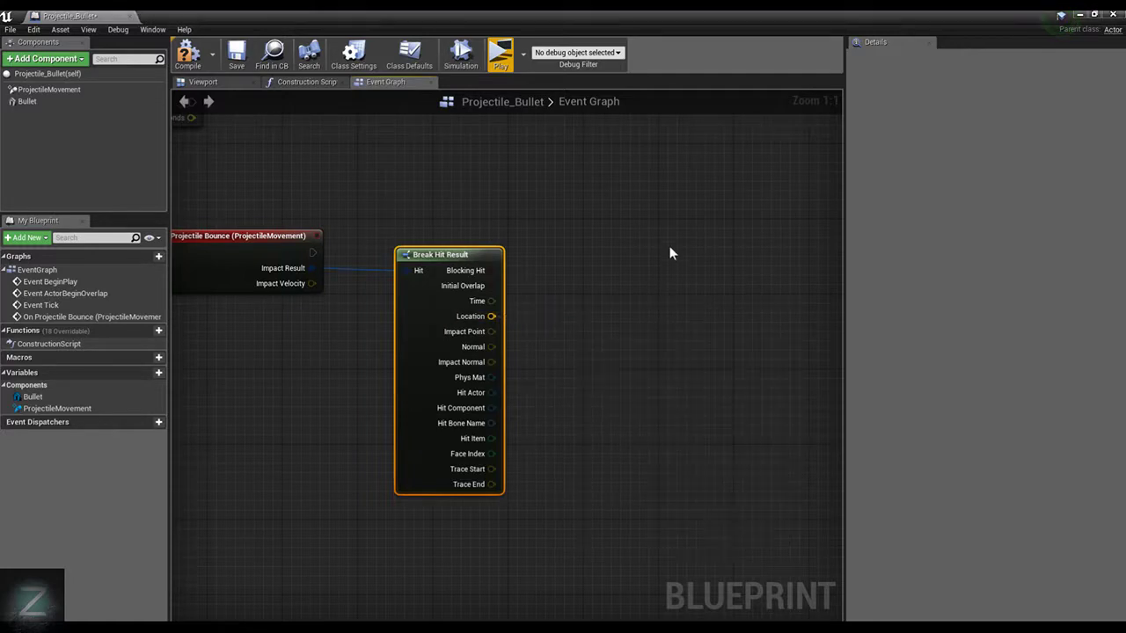
# Move the Break Hit Result node slightly lower and add a blueprint variable named Location_Transform
pyautogui.moveTo(434, 258); pyautogui.dragTo(424, 295)
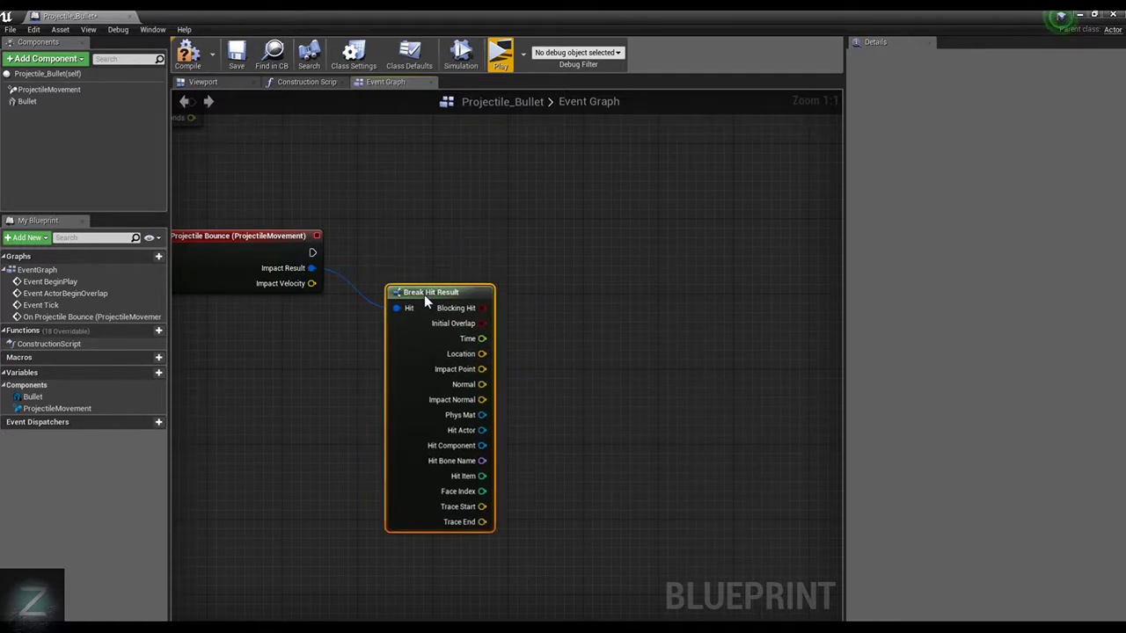
pyautogui.click(159, 372)
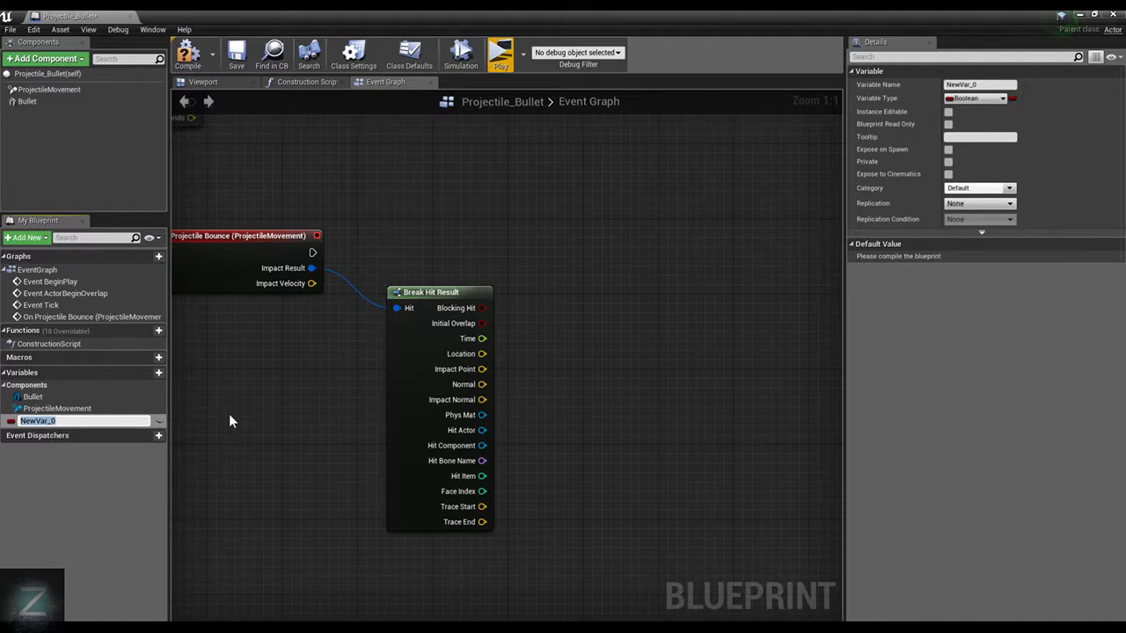
pyautogui.write('Location_Transform')
pyautogui.press('Return')
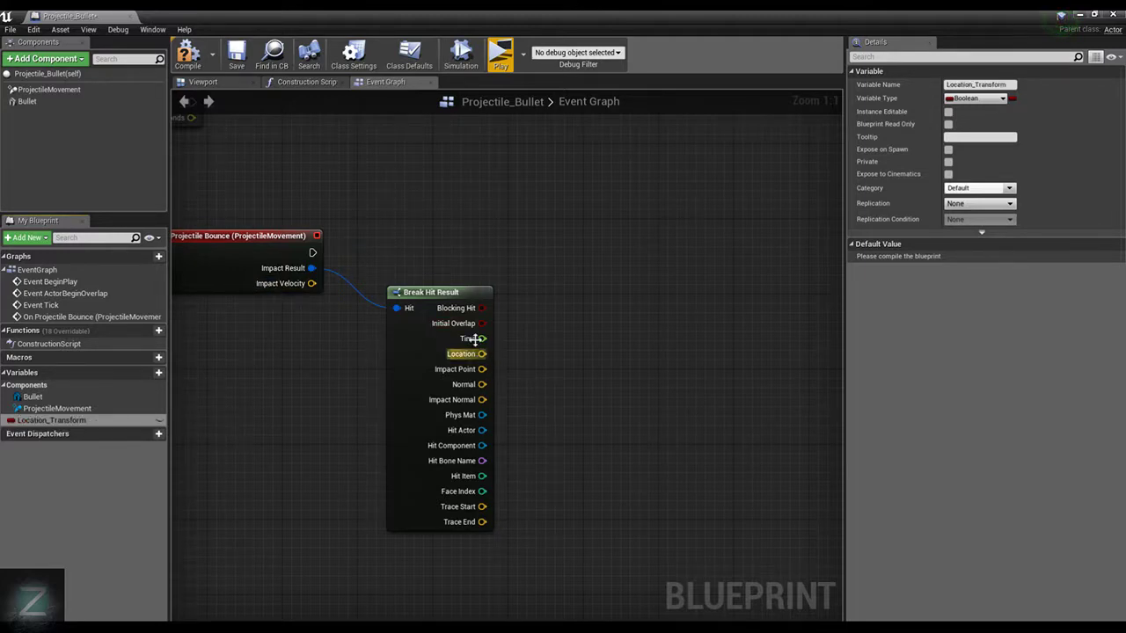
# Add a Spawn Actor from Class node executed by On Projectile Bounce and place it slightly above the event's level
pyautogui.moveTo(312, 253); pyautogui.dragTo(640, 239)
pyautogui.write('Spawn')
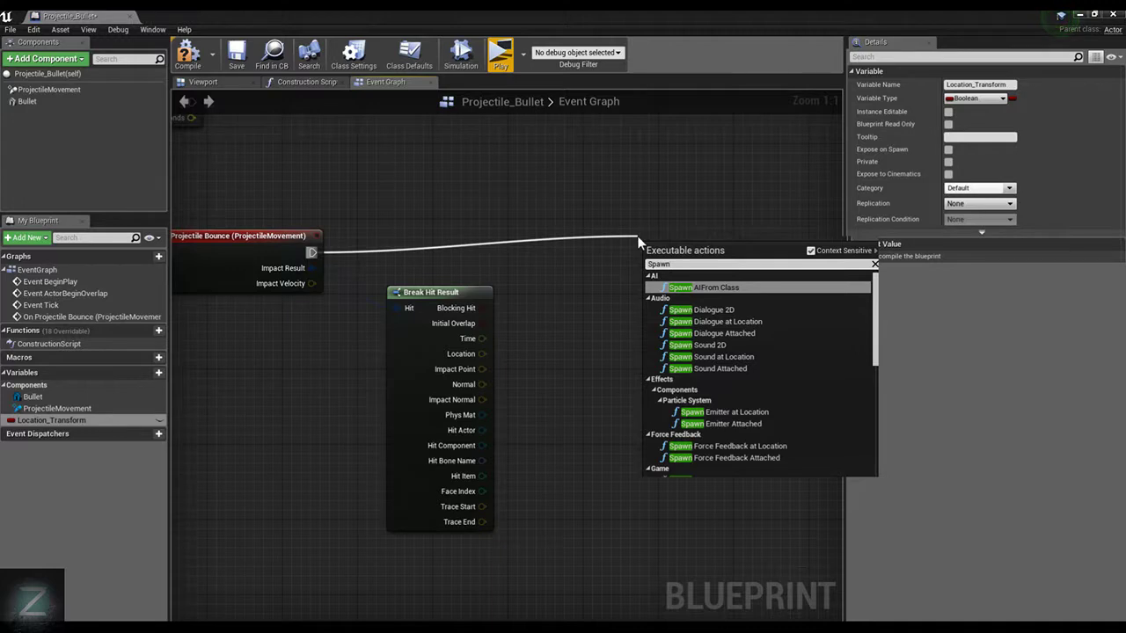
pyautogui.write(' actor')
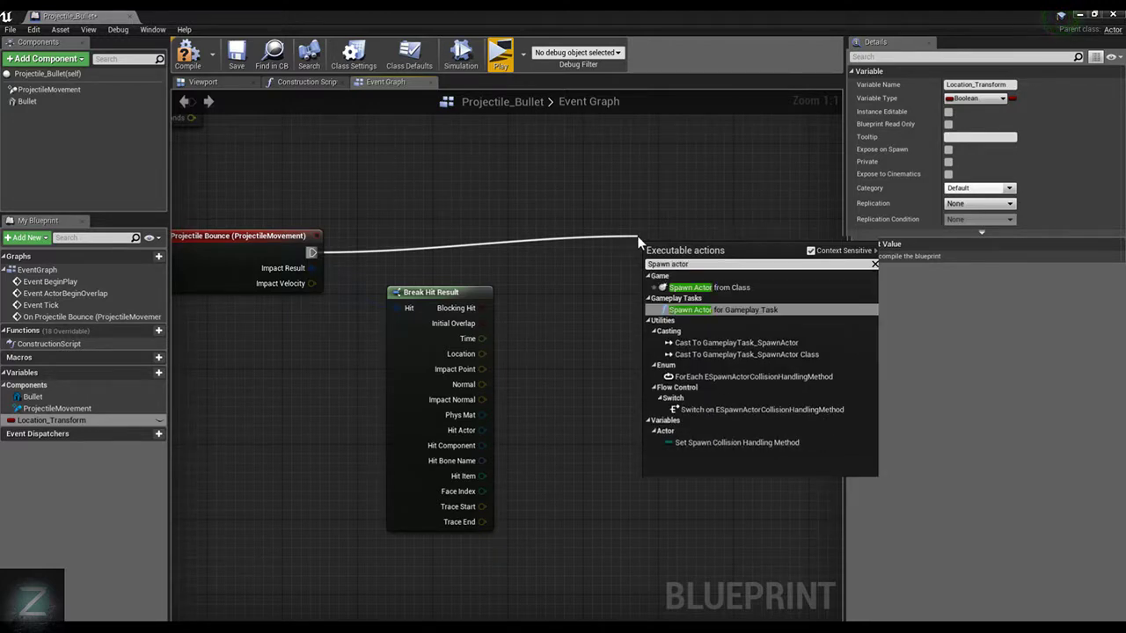
pyautogui.click(746, 274)
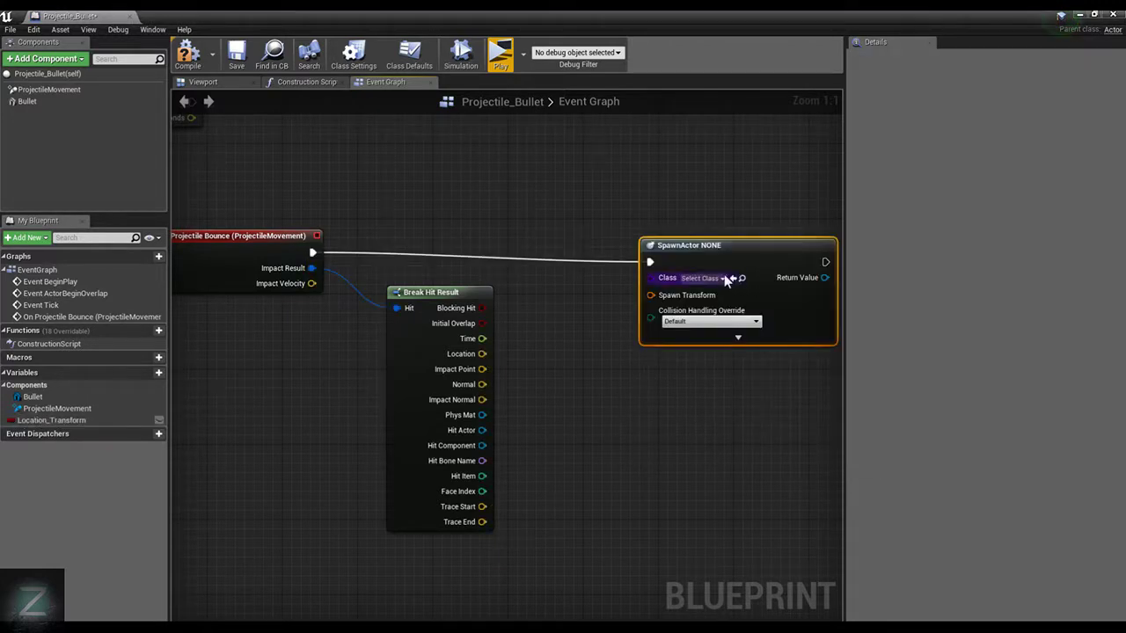
pyautogui.moveTo(712, 244); pyautogui.dragTo(722, 206)
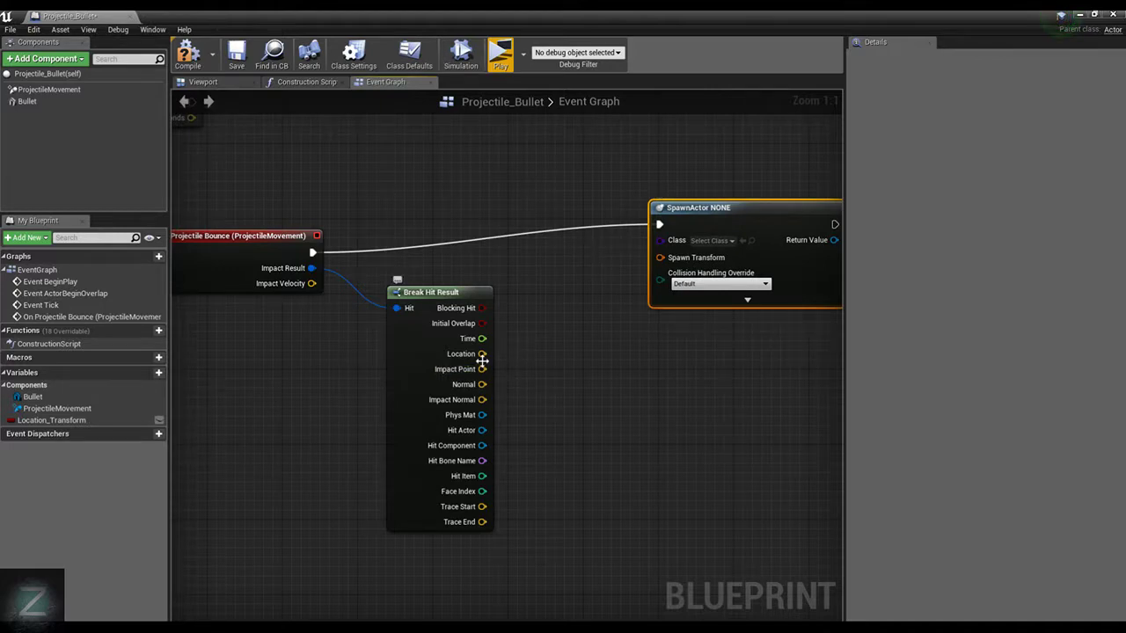
# Delete the Location_Transform variable from the blueprint
pyautogui.click(61, 421)
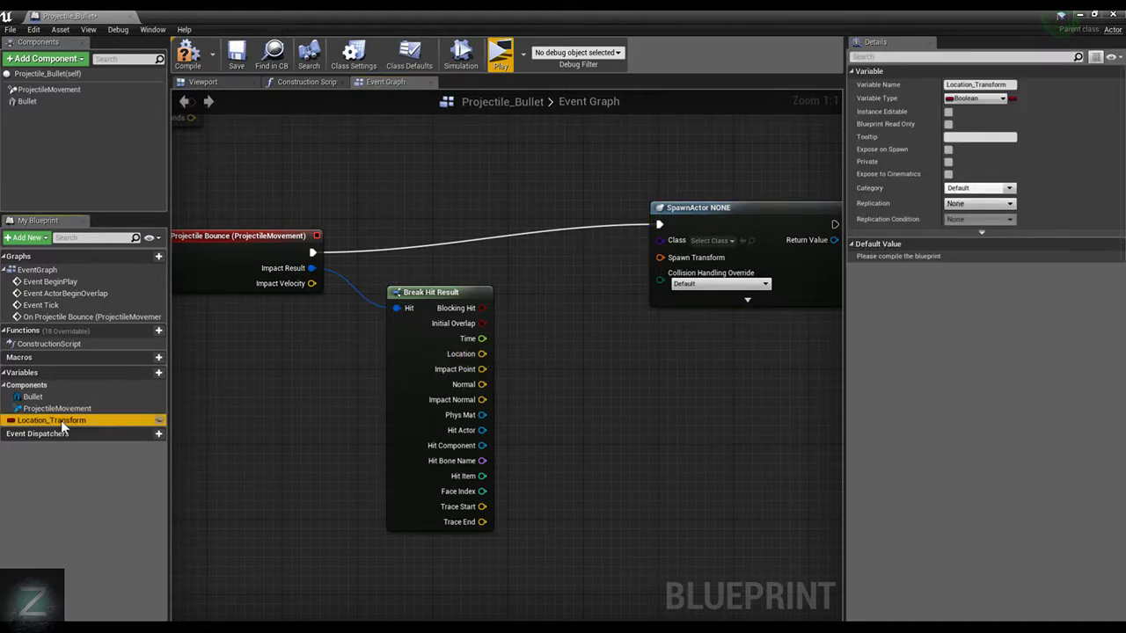
pyautogui.rightClick(120, 421)
pyautogui.click(143, 466)
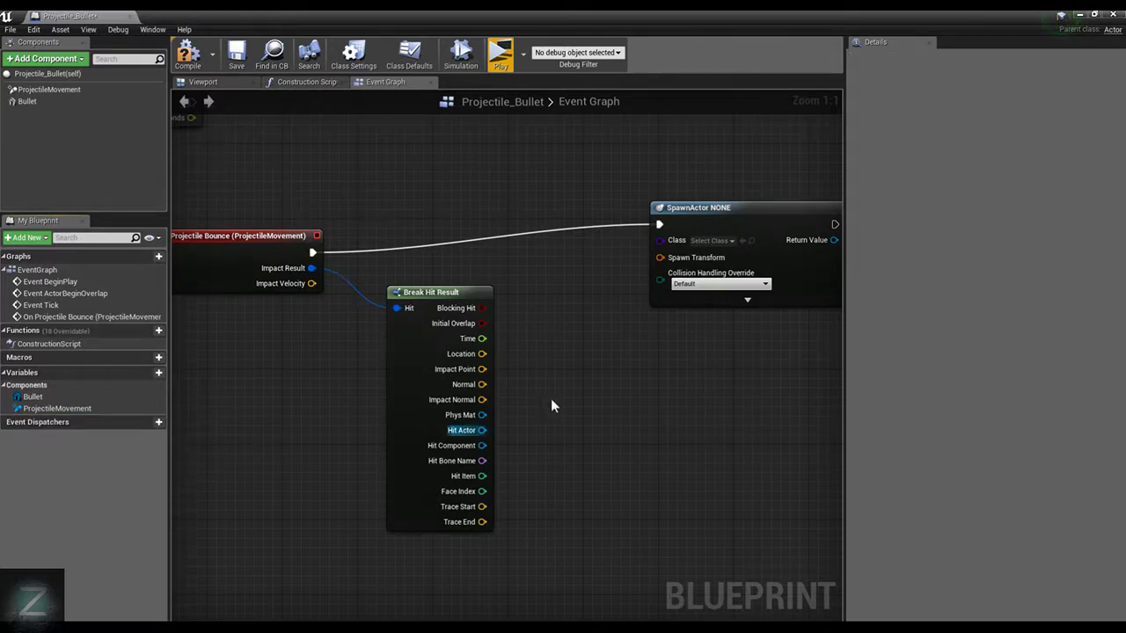
# Connect the Break Hit Result's Location to the SpawnActor's Spawn Transform, then arrange the conversion node below and the SpawnActor node slightly higher
pyautogui.moveTo(482, 353); pyautogui.dragTo(659, 257)
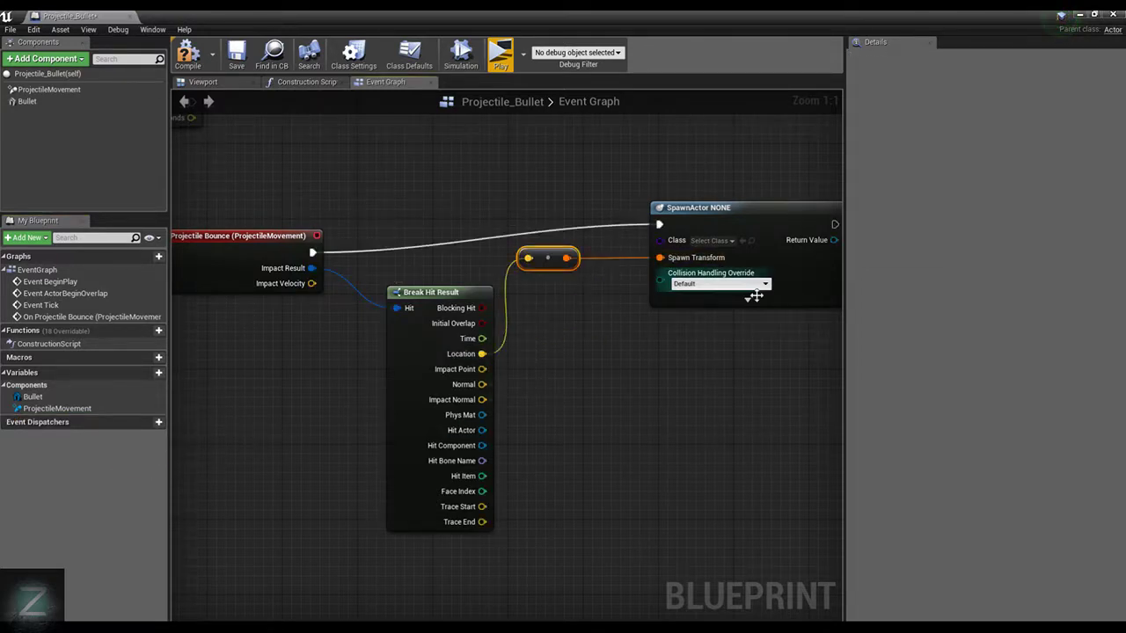
pyautogui.moveTo(534, 266); pyautogui.dragTo(584, 350)
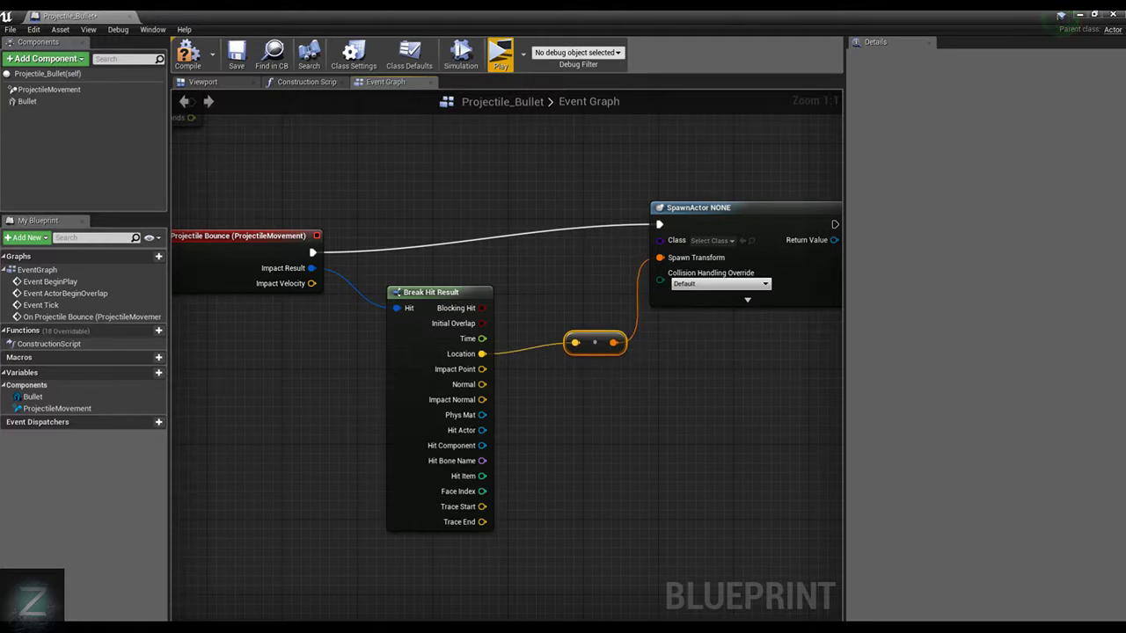
pyautogui.moveTo(781, 230); pyautogui.dragTo(677, 244, button='right')
pyautogui.moveTo(677, 243); pyautogui.dragTo(704, 204)
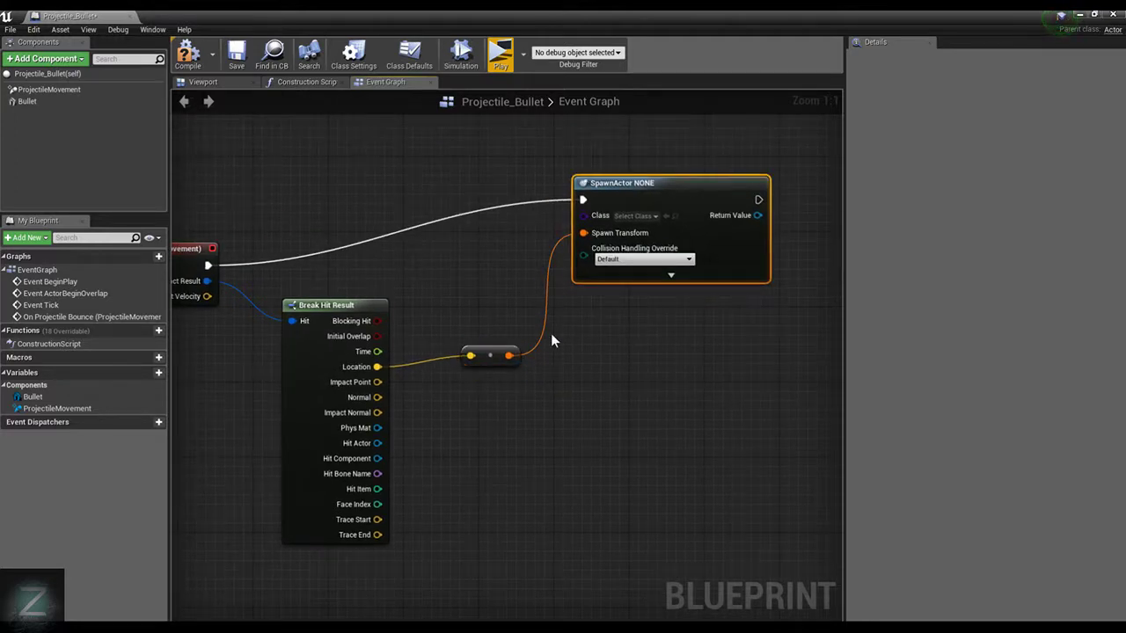
# Set the SpawnActor node's class to PointLight
pyautogui.click(635, 215)
pyautogui.scroll(-2, 682, 475)
pyautogui.scroll(-2, 682, 480)
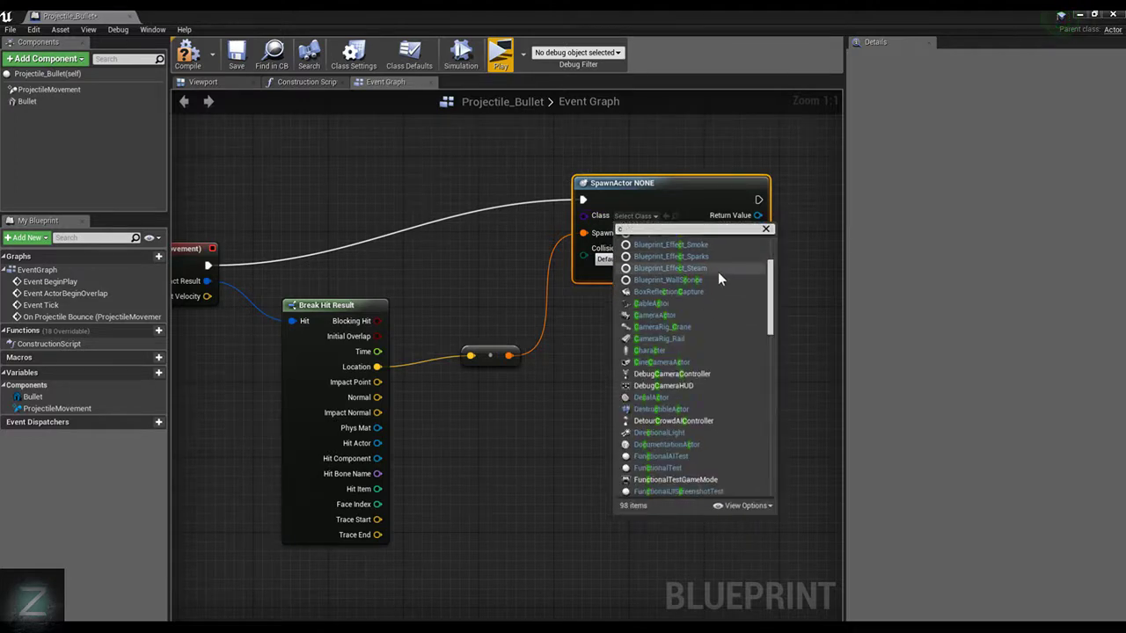
pyautogui.write('ciu')
pyautogui.press('BackSpace')
pyautogui.press('BackSpace')
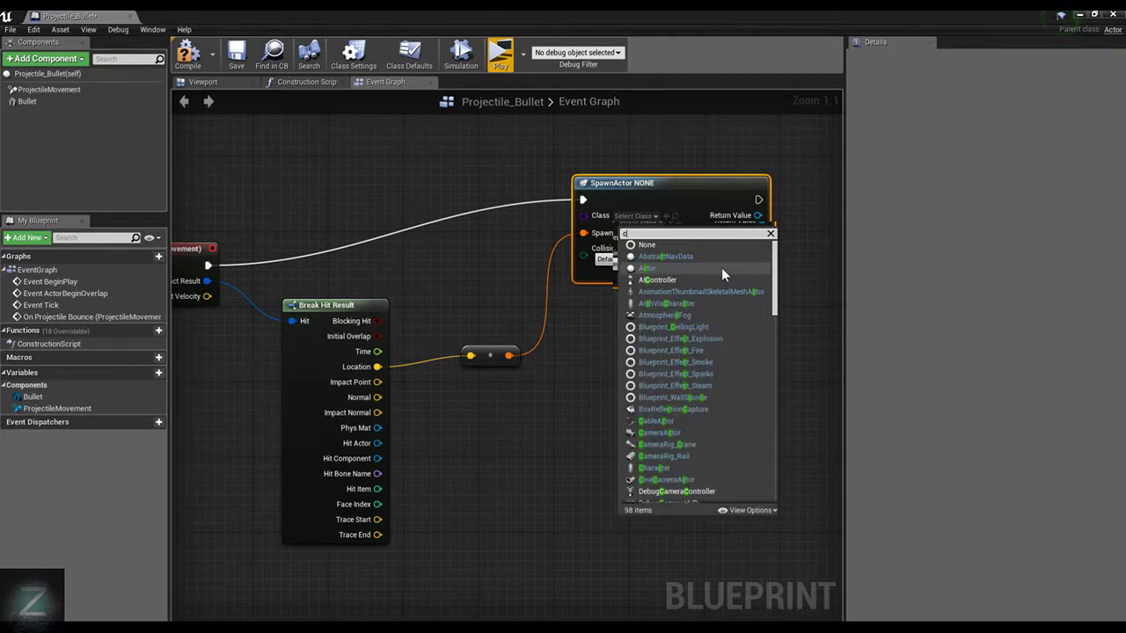
pyautogui.write('ub')
pyautogui.press('BackSpace')
pyautogui.press('BackSpace')
pyautogui.press('BackSpace')
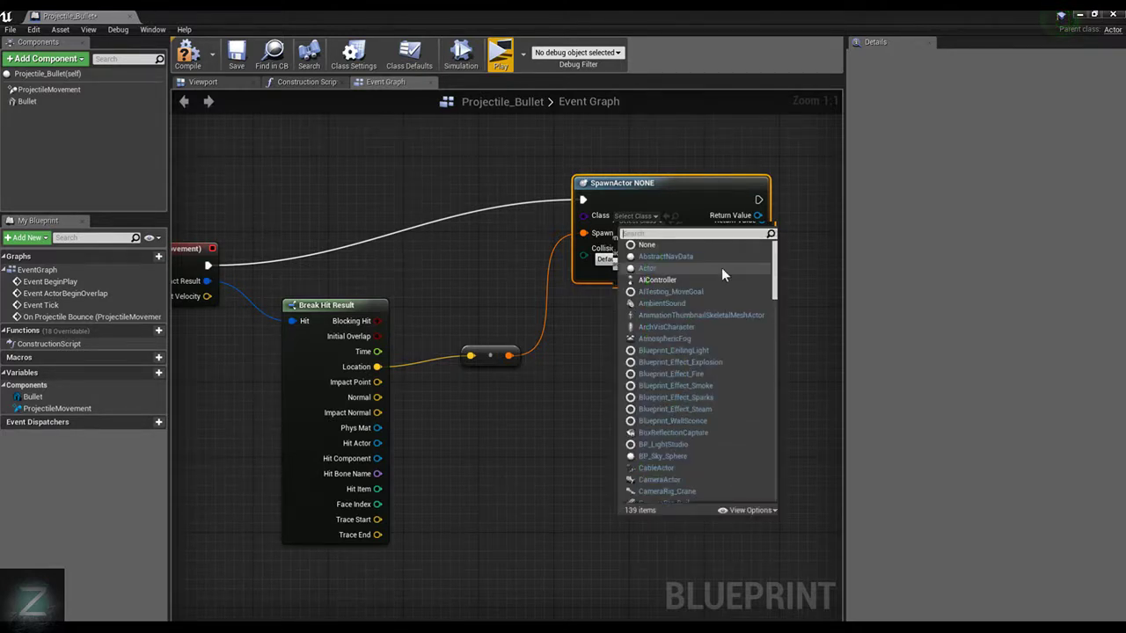
pyautogui.scroll(-2, 721, 268)
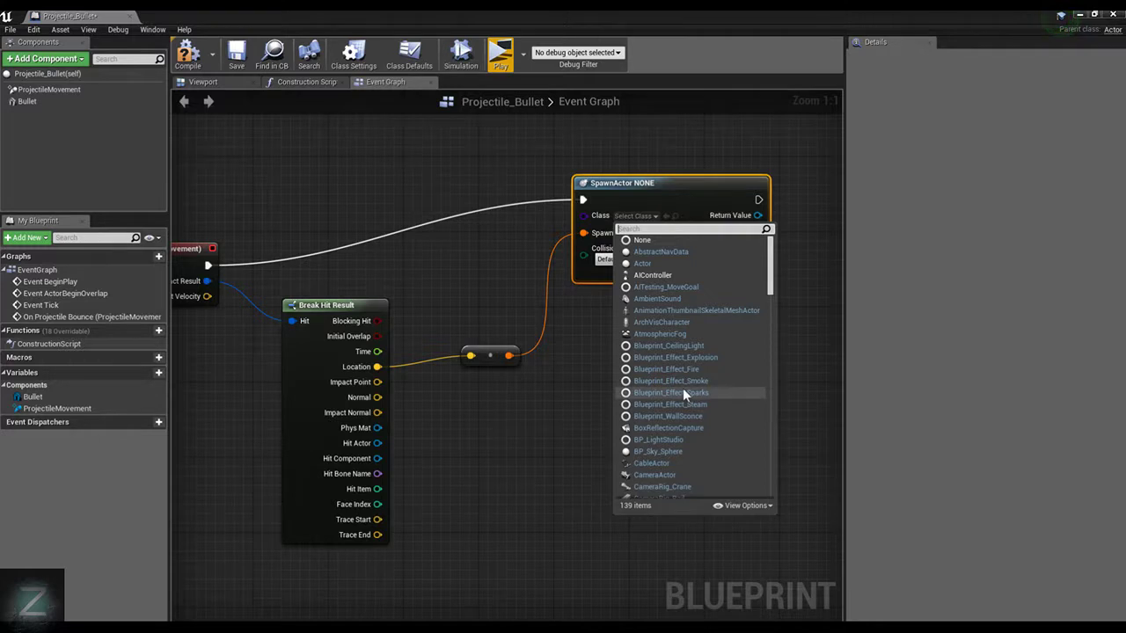
pyautogui.scroll(-5, 689, 392)
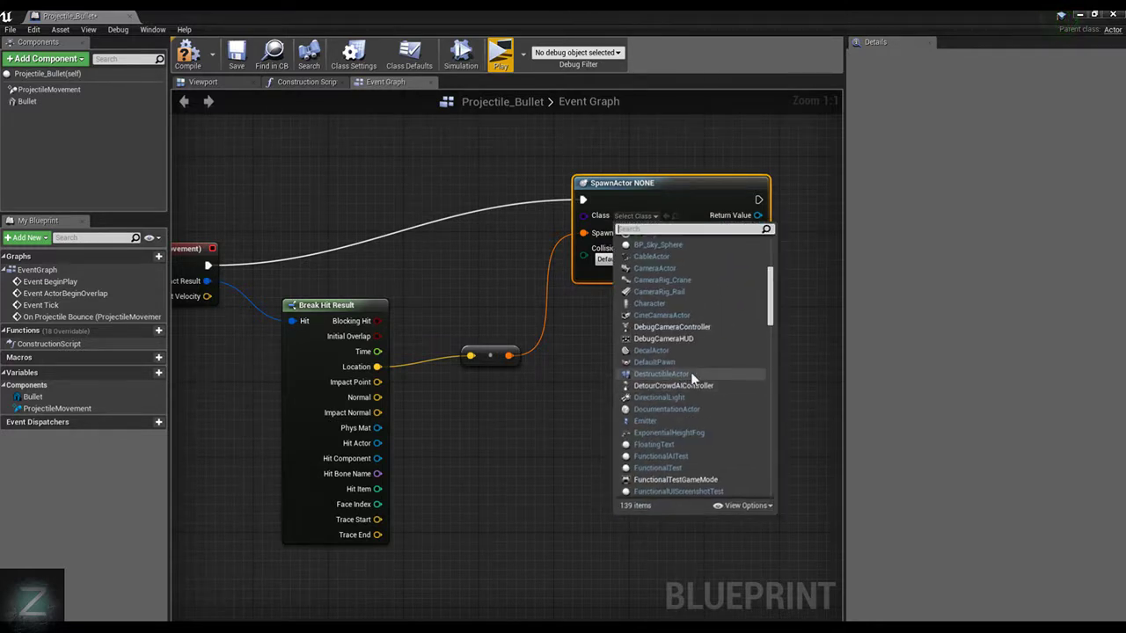
pyautogui.scroll(-4, 691, 374)
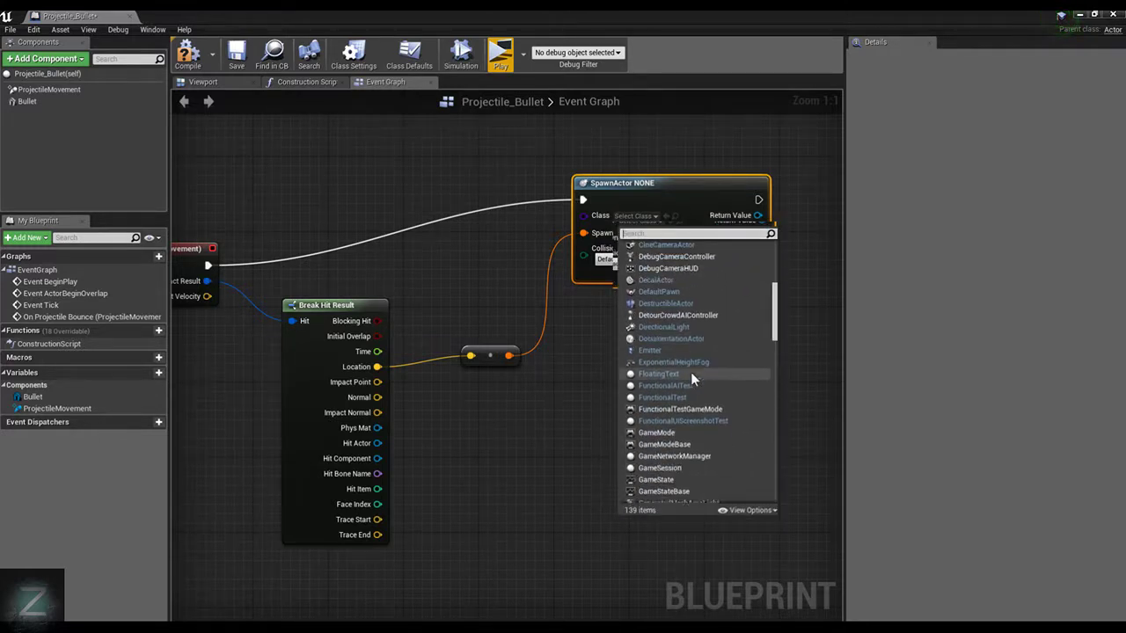
pyautogui.scroll(-5, 691, 373)
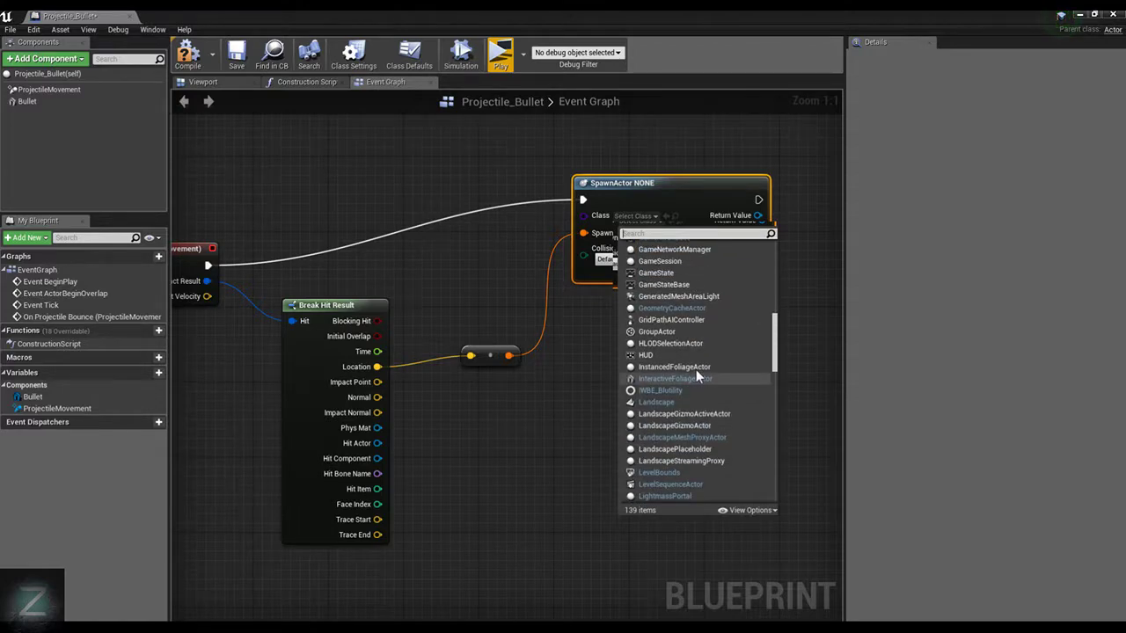
pyautogui.scroll(-9, 696, 370)
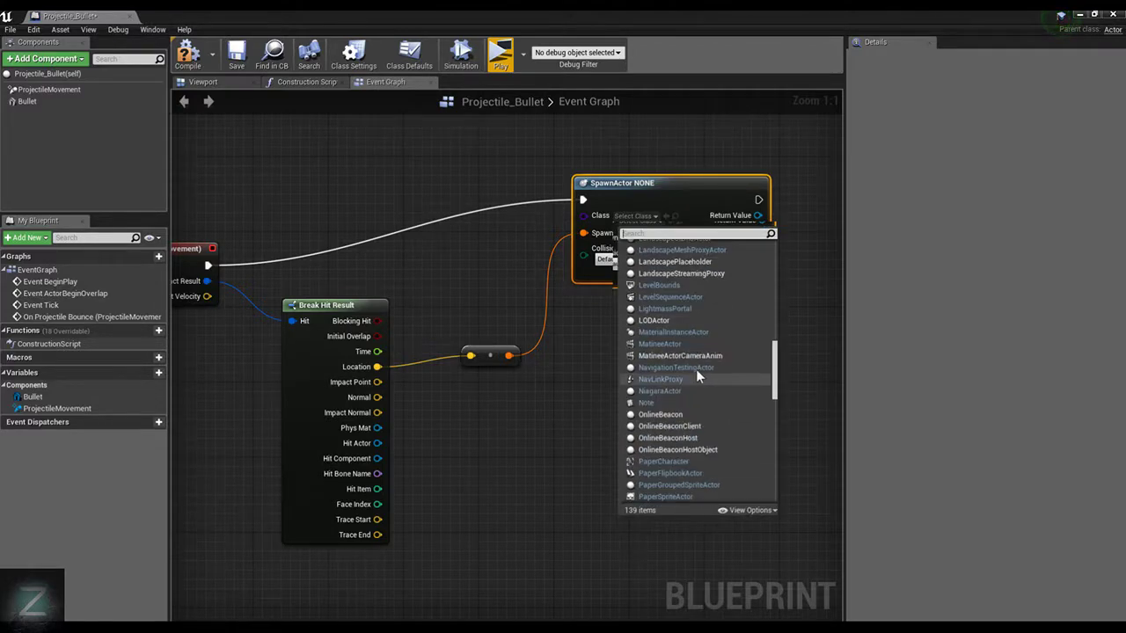
pyautogui.scroll(-8, 698, 374)
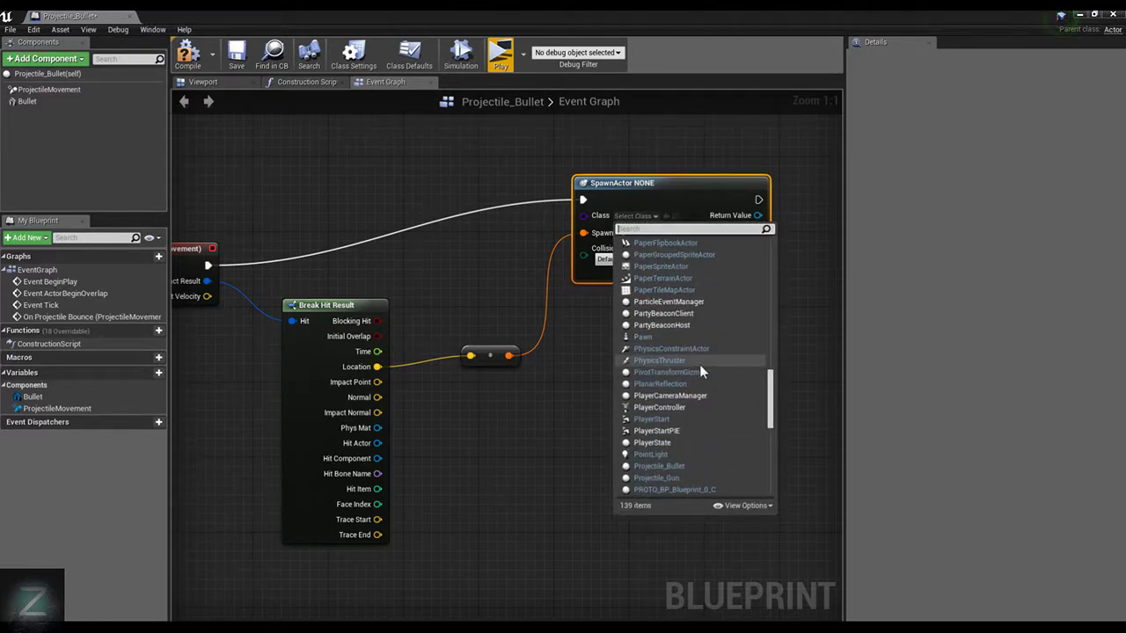
pyautogui.scroll(-6, 701, 372)
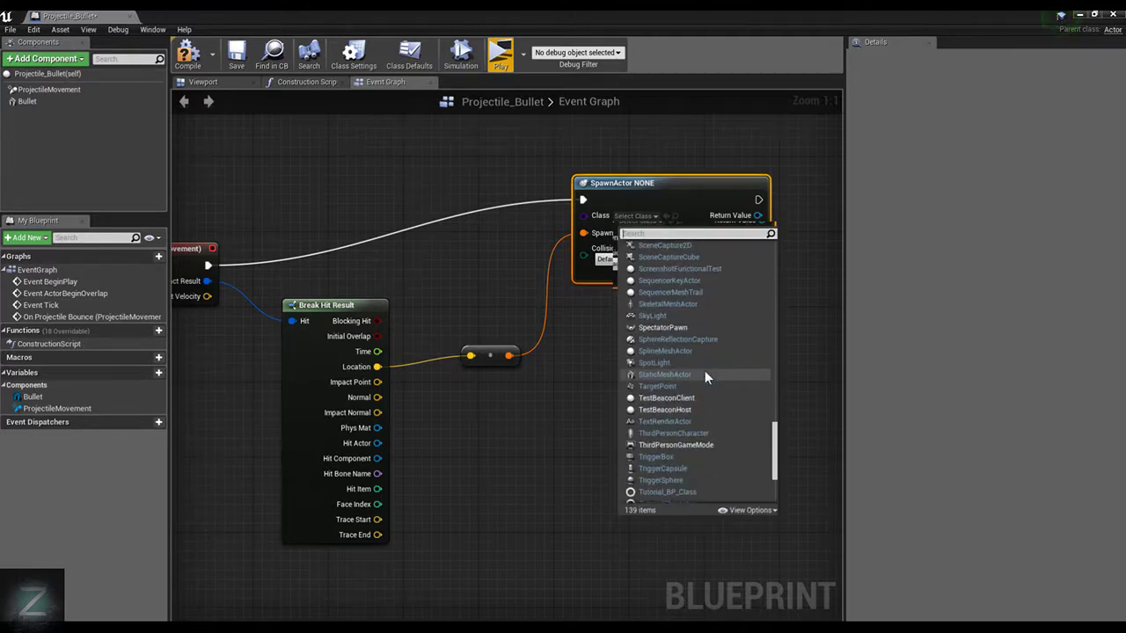
pyautogui.scroll(-3, 704, 376)
pyautogui.scroll(-2, 704, 373)
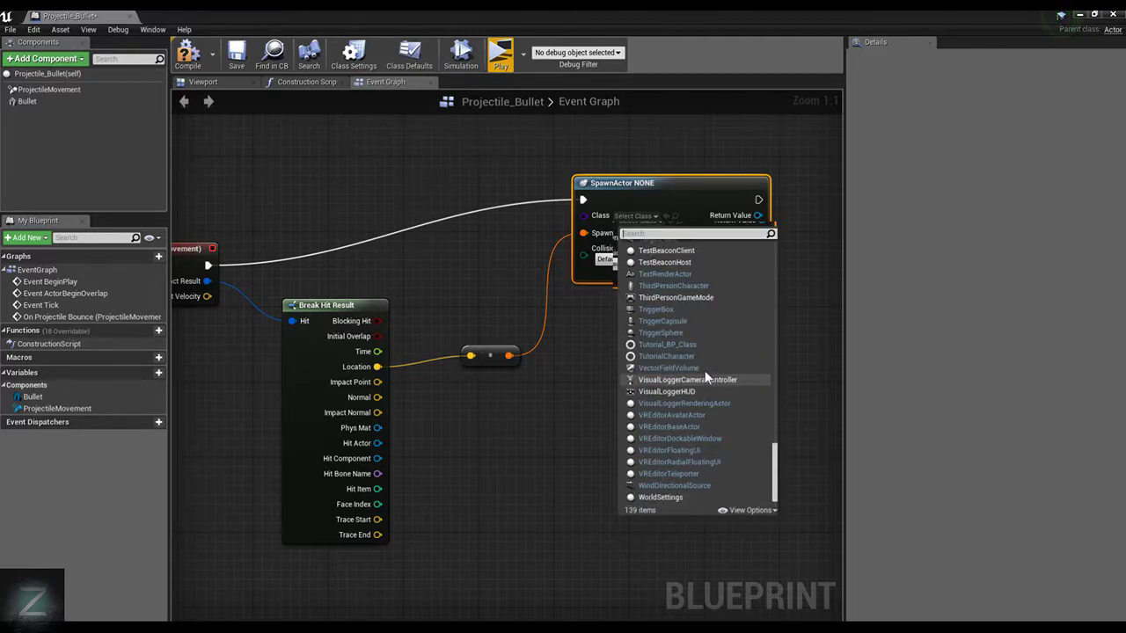
pyautogui.scroll(5, 708, 378)
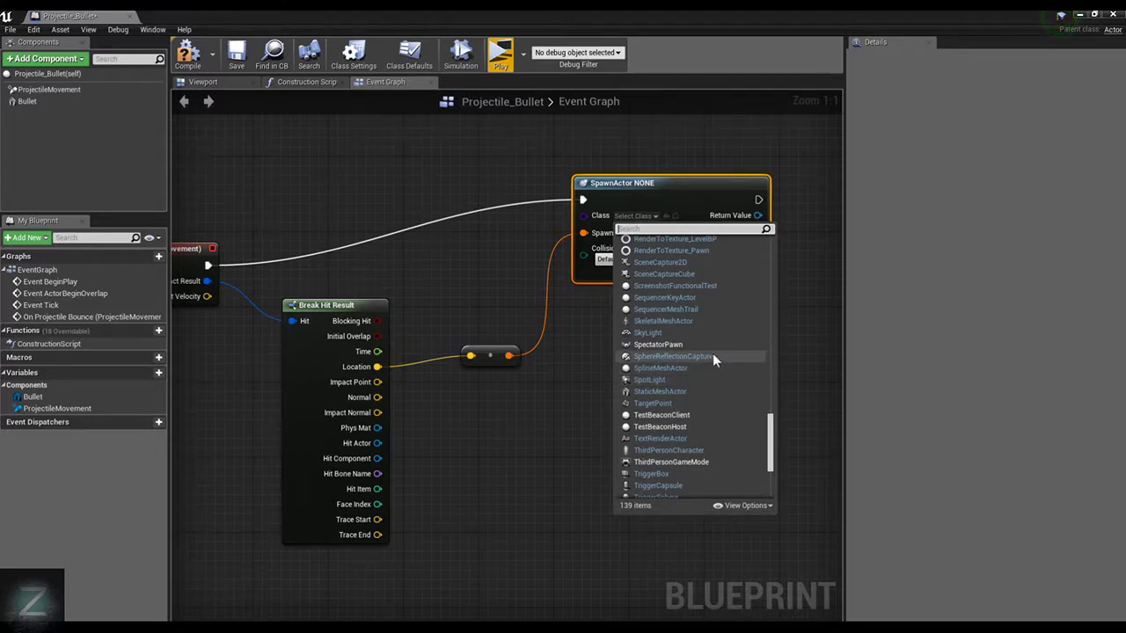
pyautogui.scroll(3, 712, 356)
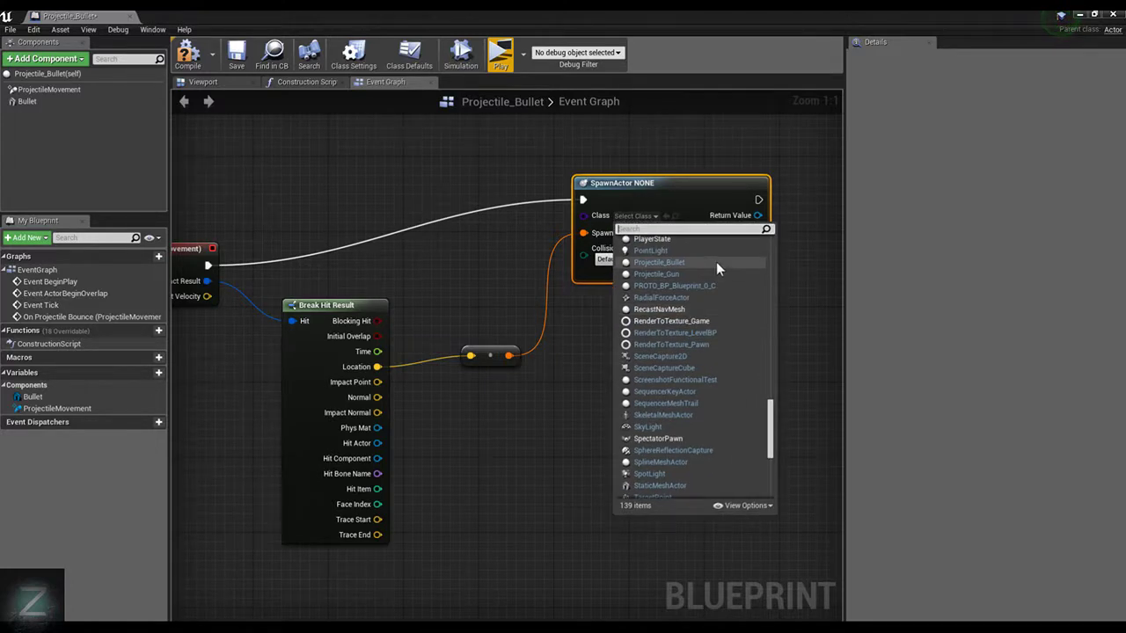
pyautogui.click(681, 251)
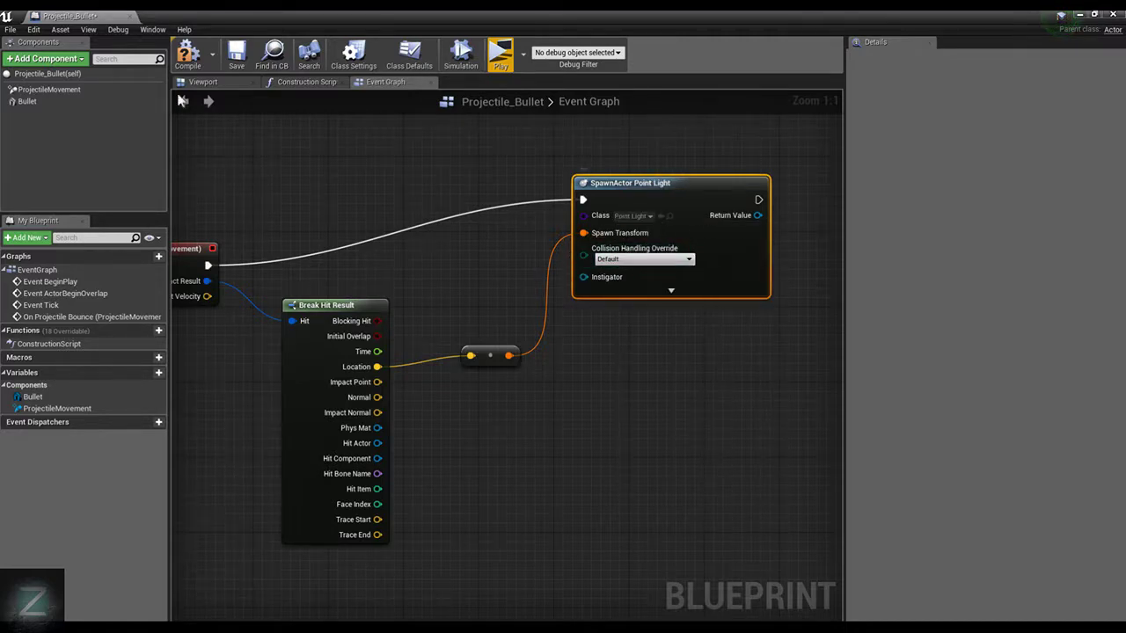
# Compile the bullet blueprint and play-test the point lights spawned on bounce, jumping the character around the low wall, and stop
pyautogui.click(187, 55)
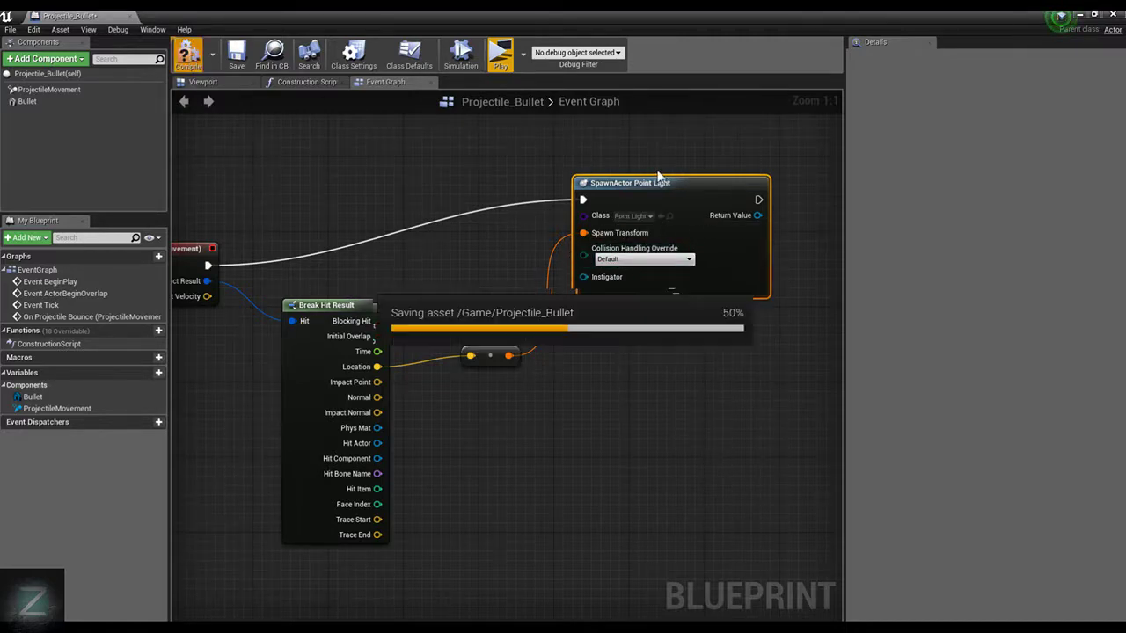
pyautogui.click(500, 63)
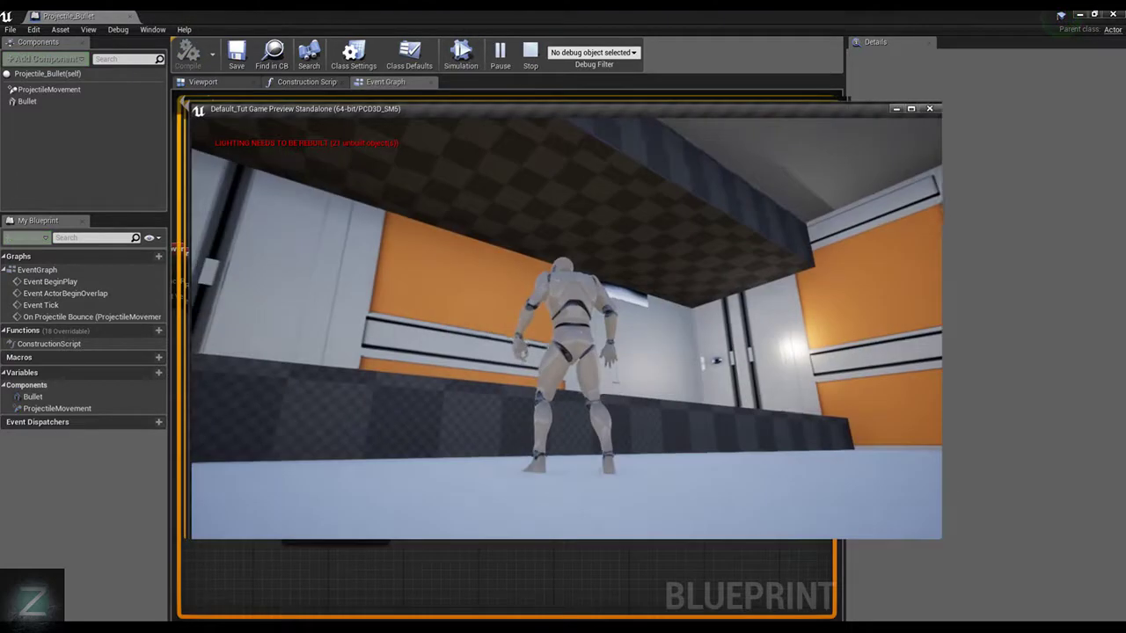
pyautogui.press('space')
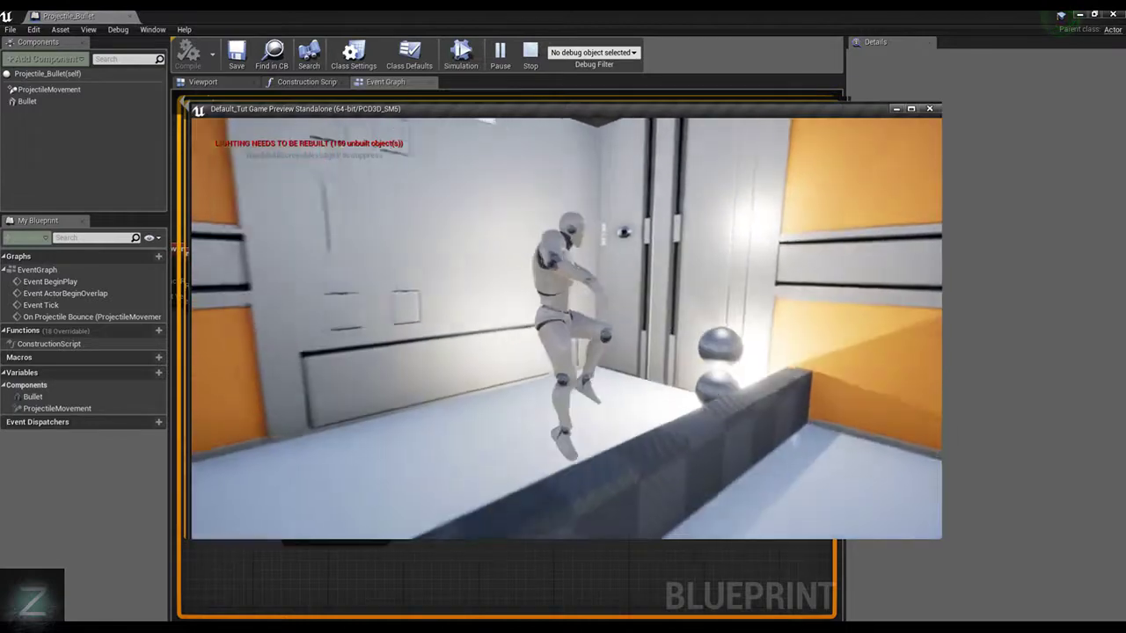
pyautogui.press('s')
pyautogui.press('space')
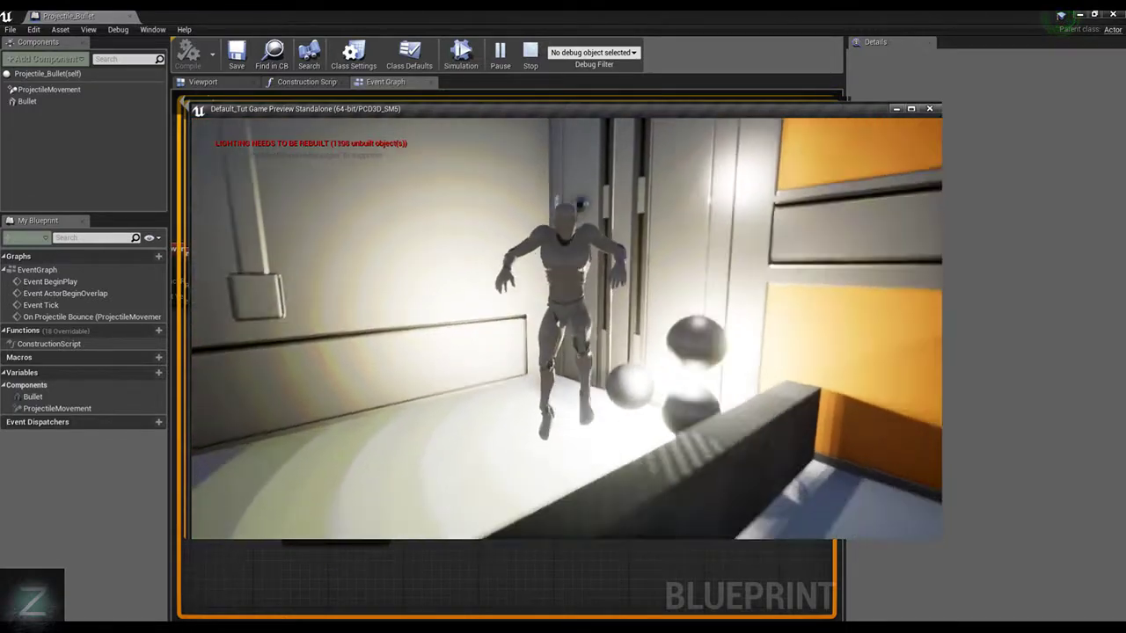
pyautogui.press('Escape')
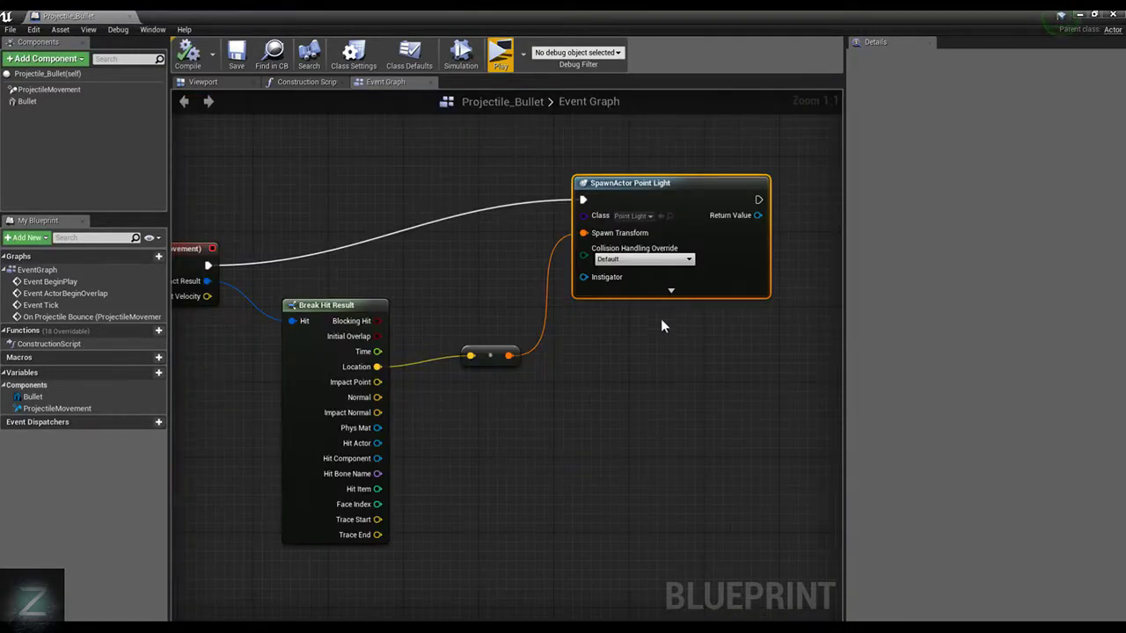
pyautogui.scroll(-3, 632, 417)
pyautogui.scroll(3, 651, 431)
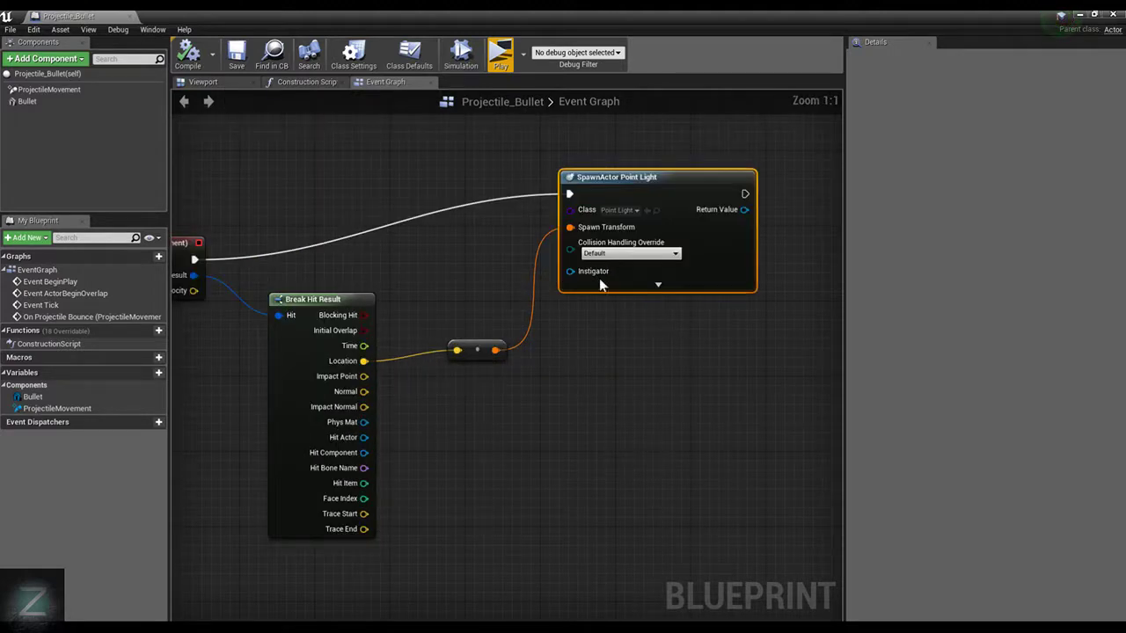
pyautogui.click(621, 210)
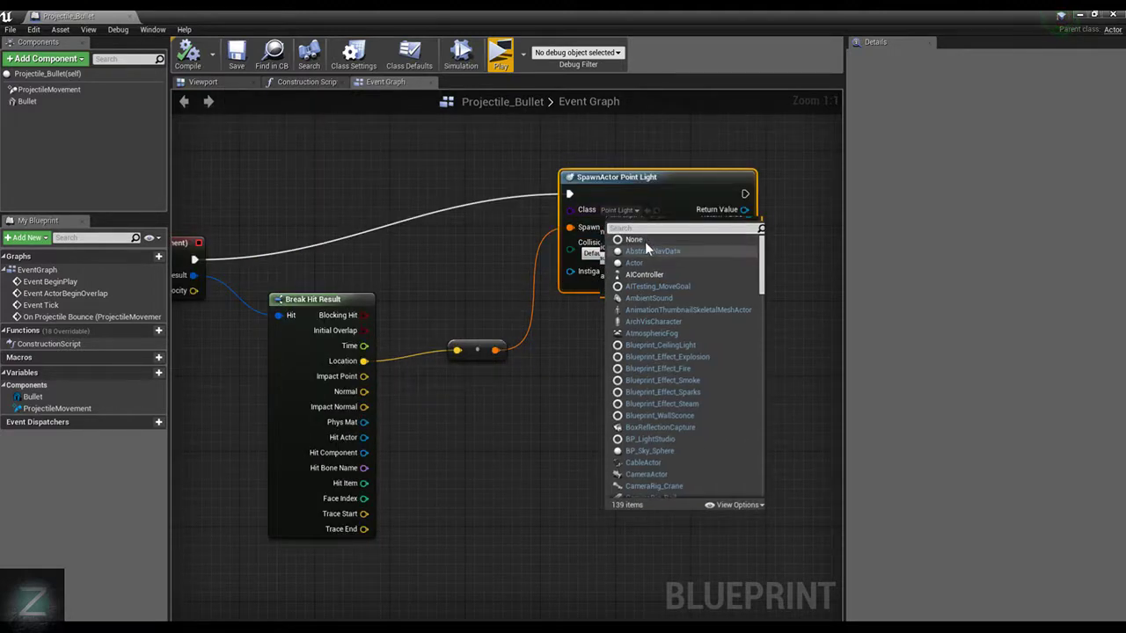
pyautogui.scroll(-3, 682, 389)
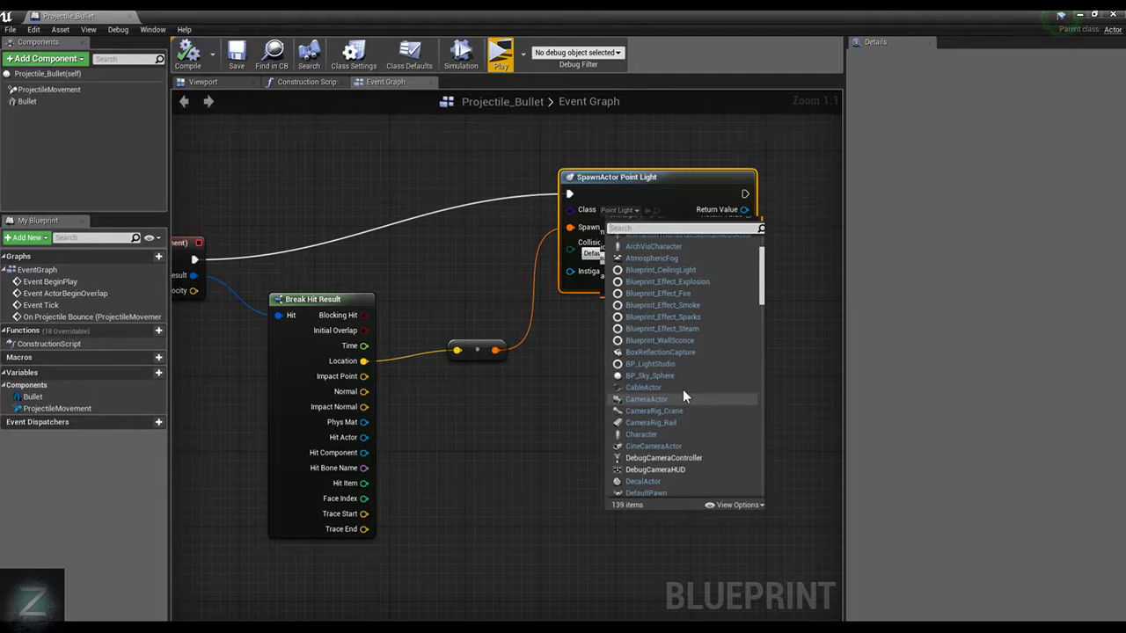
pyautogui.scroll(-5, 683, 389)
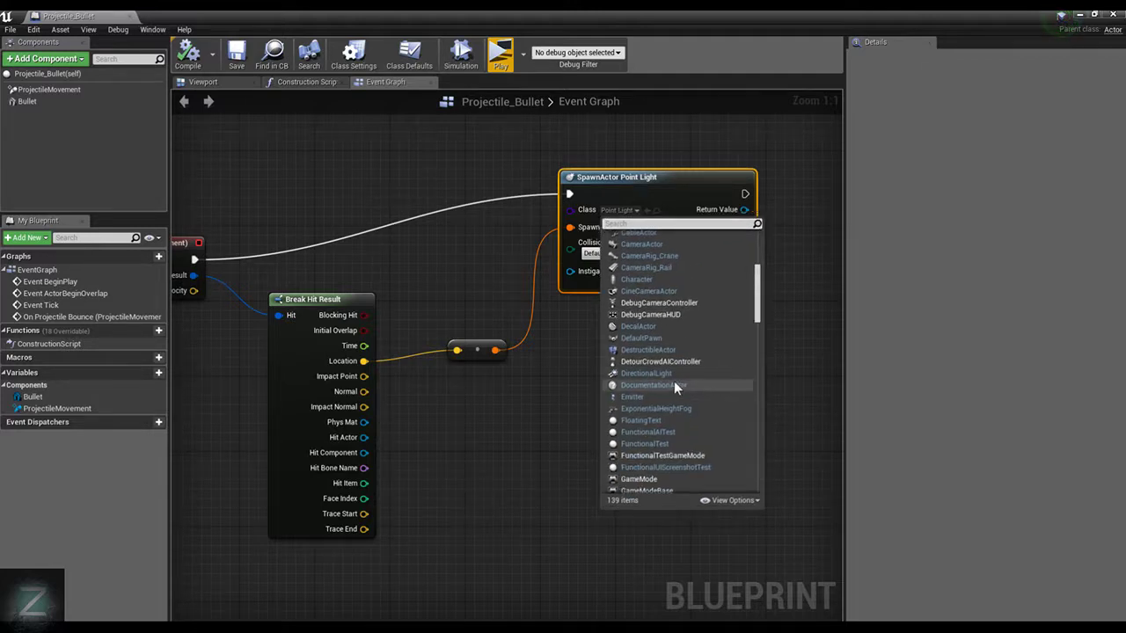
pyautogui.click(535, 362)
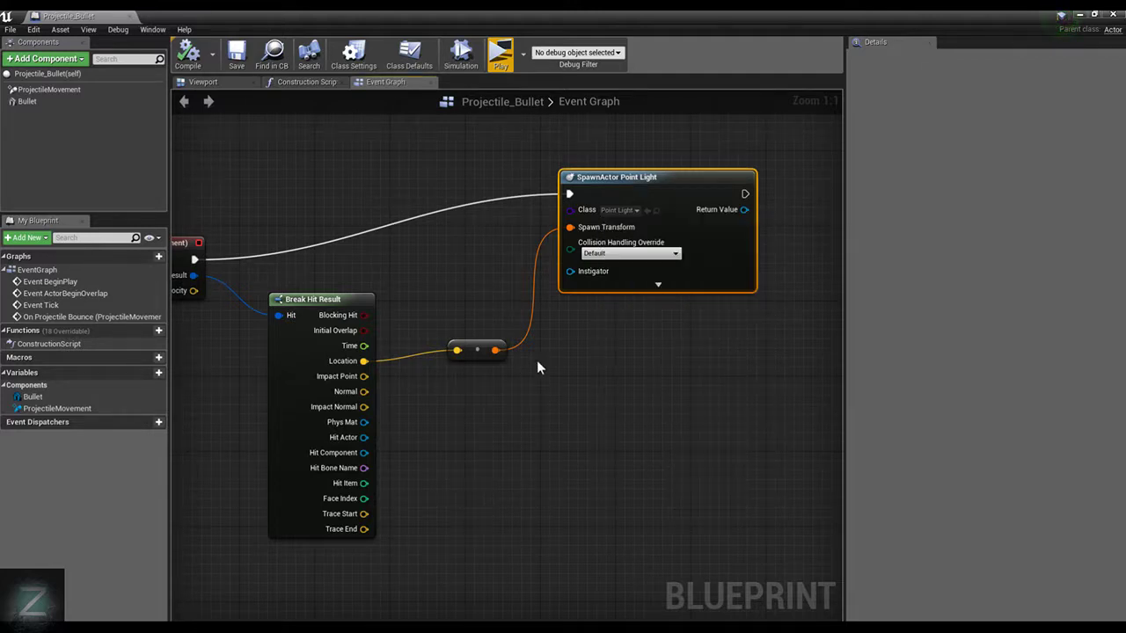
# Reset the SpawnActor node's class to None
pyautogui.click(620, 210)
pyautogui.click(635, 234)
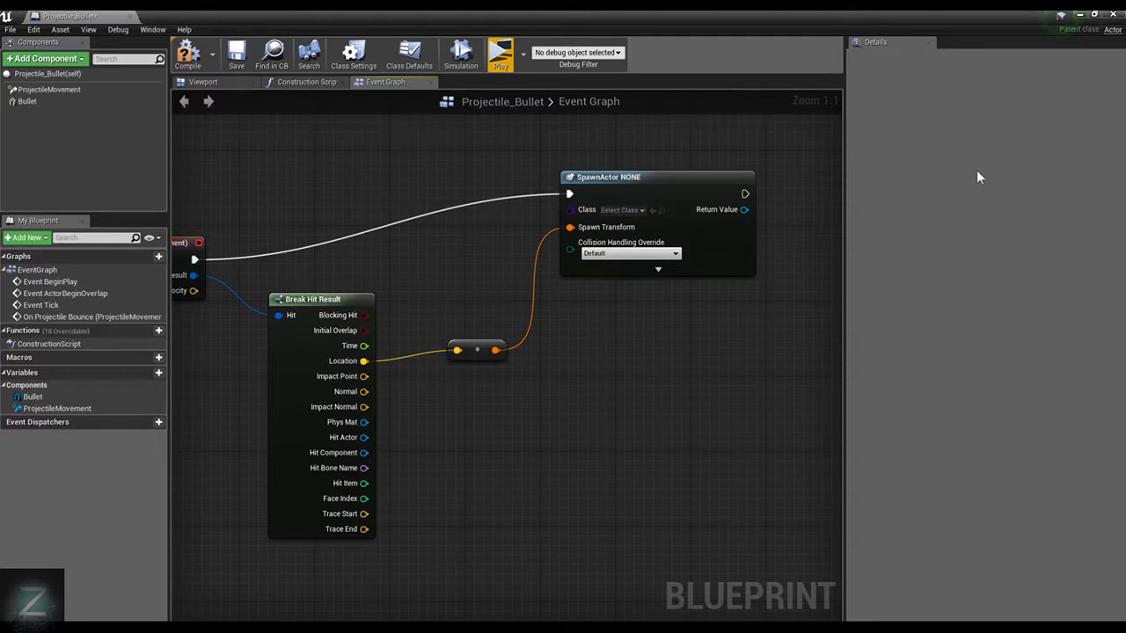
pyautogui.scroll(-2, 661, 370)
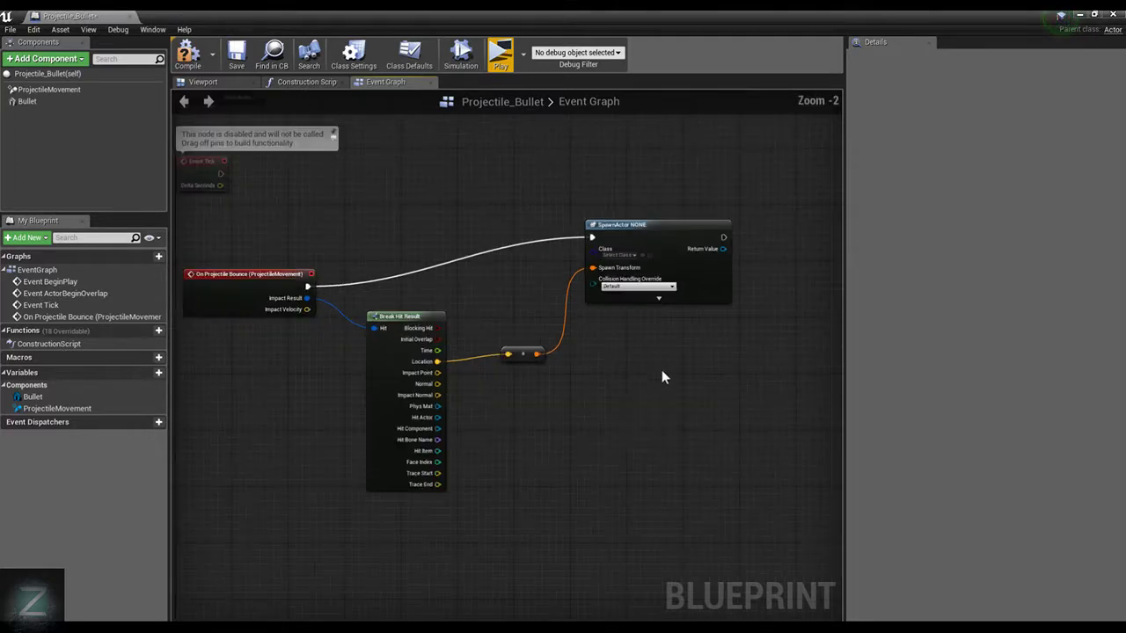
pyautogui.click(721, 232)
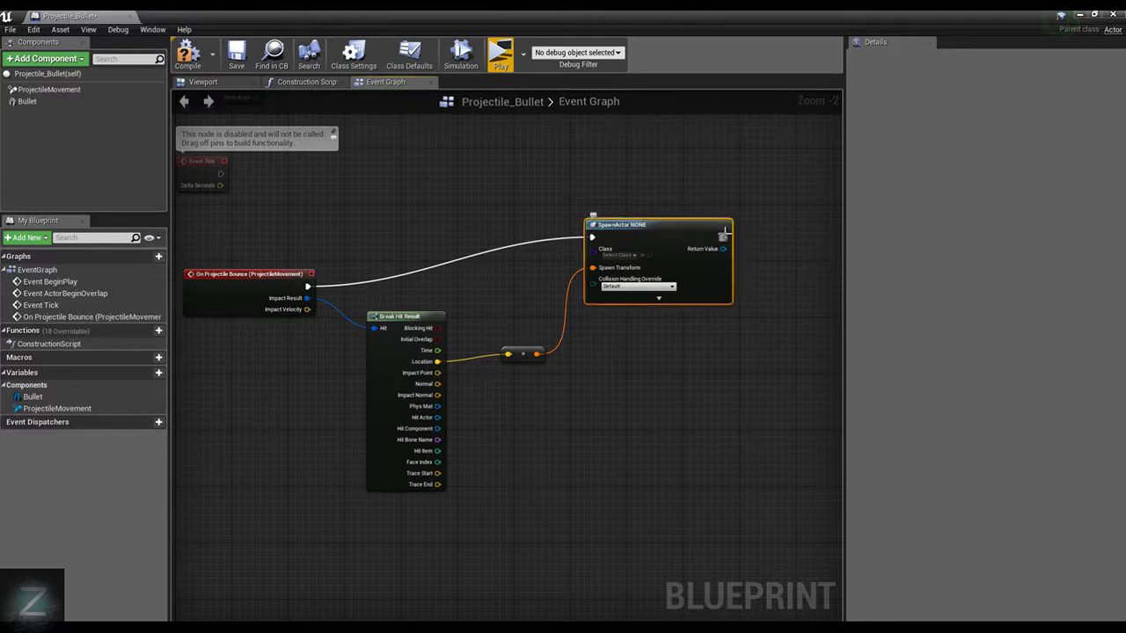
pyautogui.moveTo(724, 234); pyautogui.dragTo(805, 219)
pyautogui.write('Des')
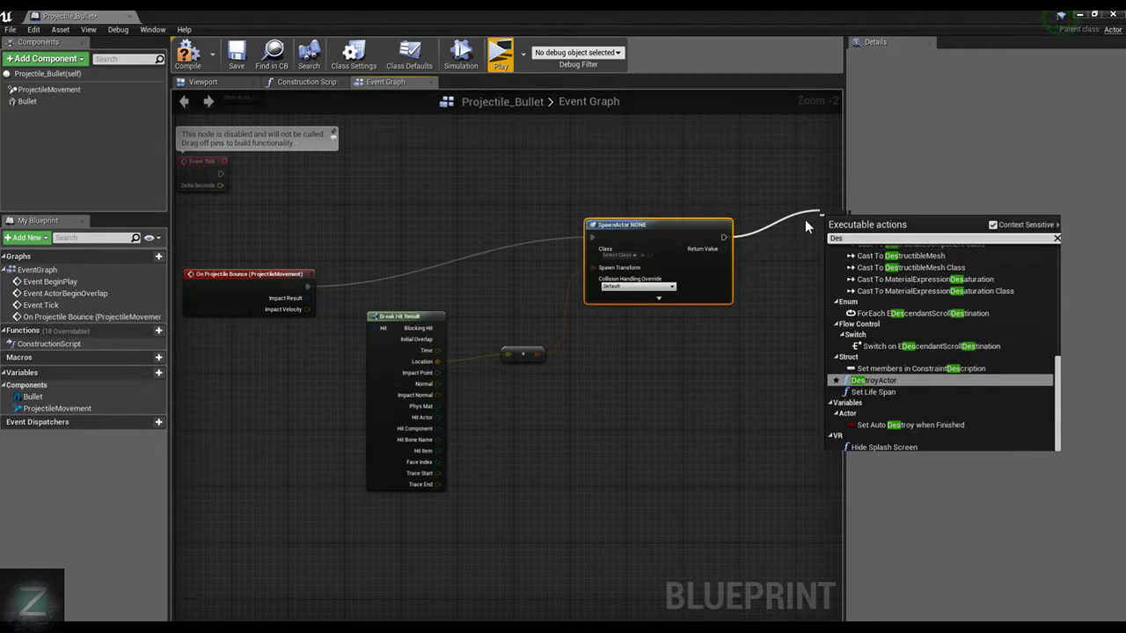
pyautogui.press('BackSpace')
pyautogui.press('BackSpace')
pyautogui.press('BackSpace')
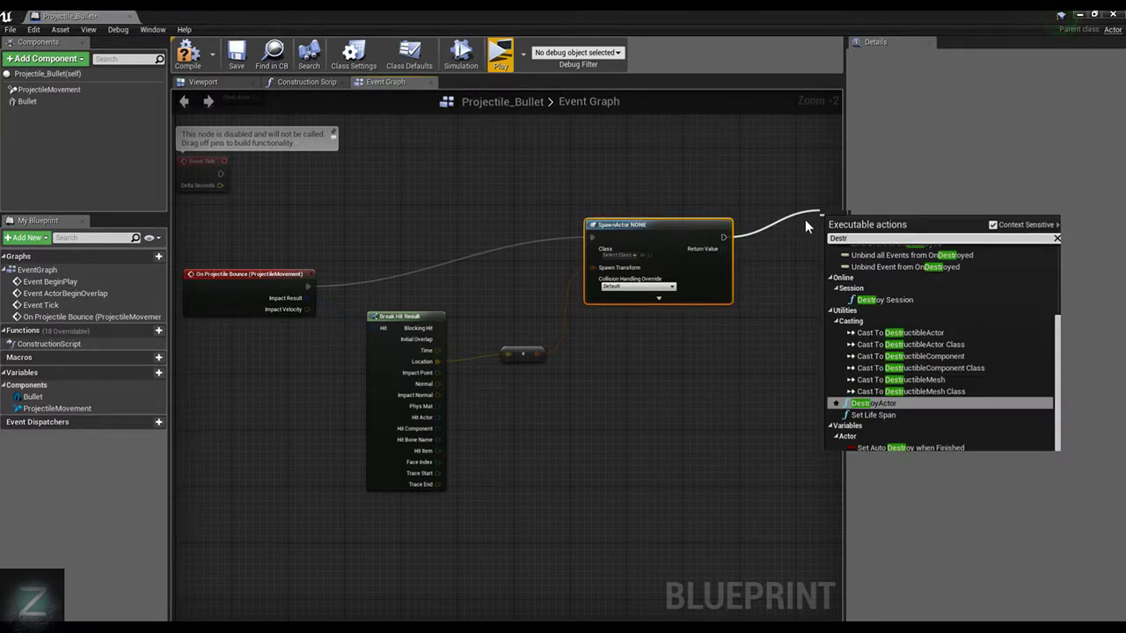
pyautogui.click(523, 233)
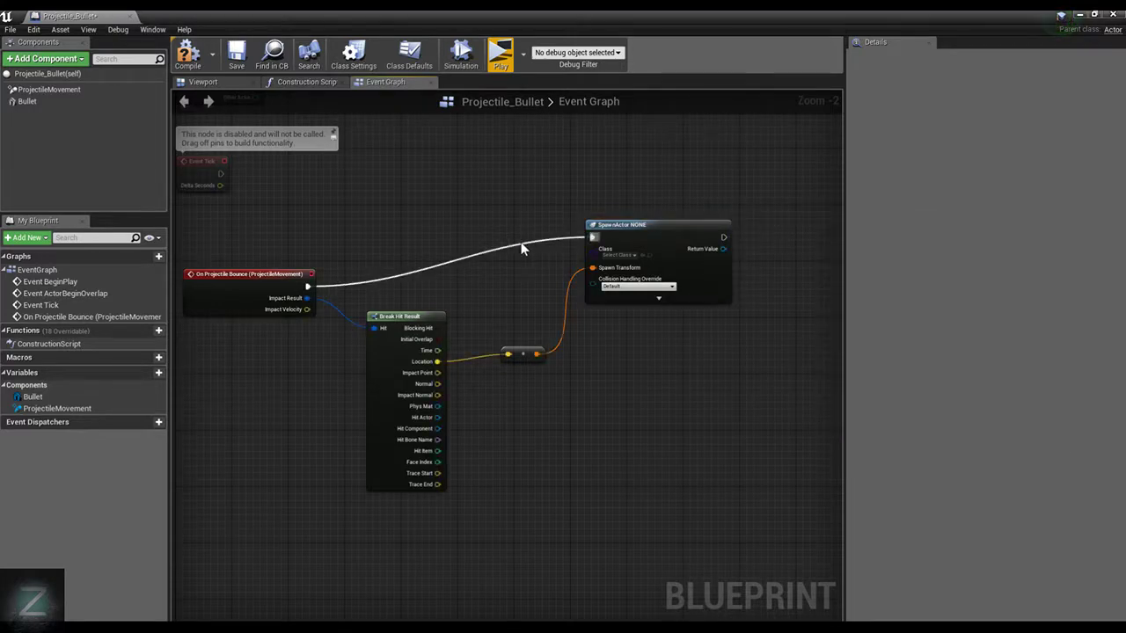
# Insert a DestroyActor node between the On Projectile Bounce event and the SpawnActor node, and place it slightly above the Break Hit Result node
pyautogui.press('Delete')
pyautogui.moveTo(307, 286); pyautogui.dragTo(470, 259)
pyautogui.write('Des')
pyautogui.click(525, 426)
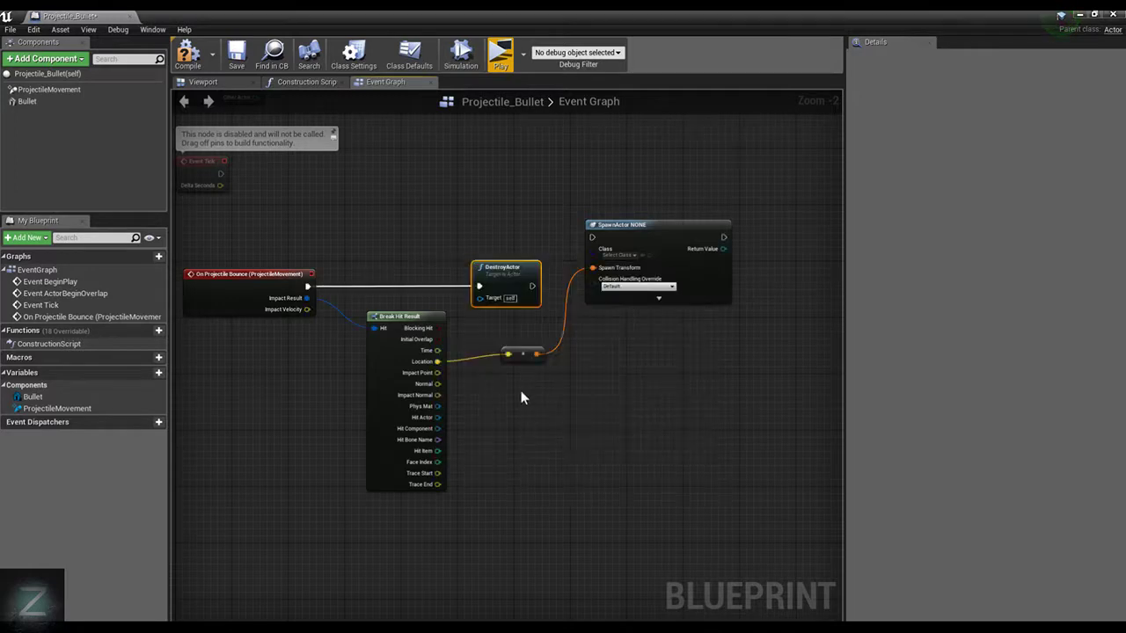
pyautogui.moveTo(532, 286); pyautogui.dragTo(592, 238)
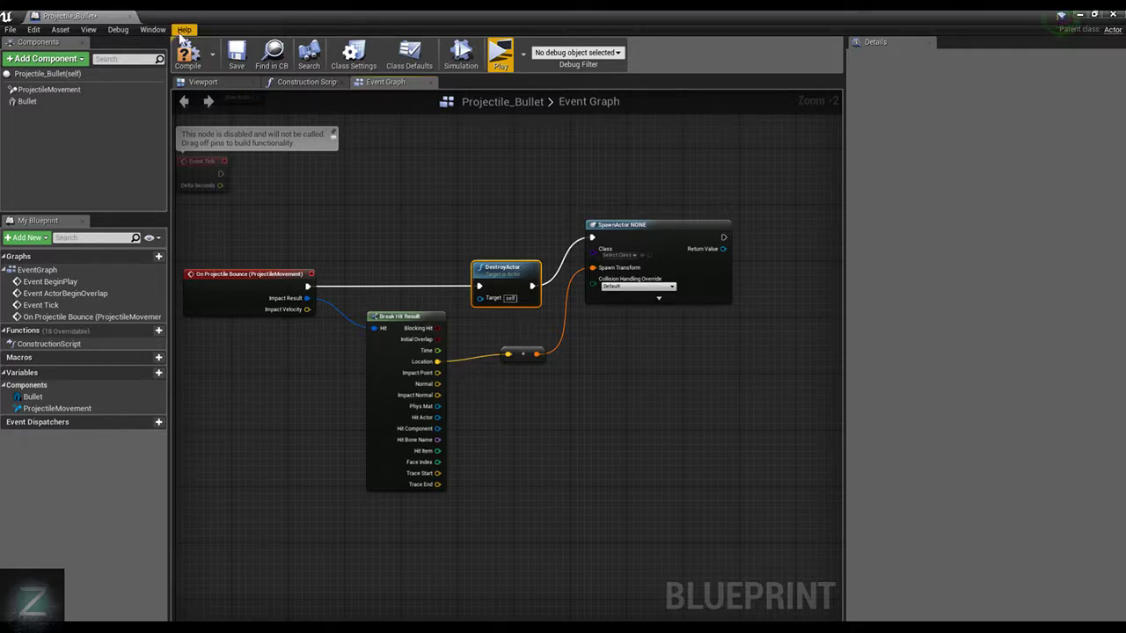
pyautogui.moveTo(509, 273); pyautogui.dragTo(464, 246)
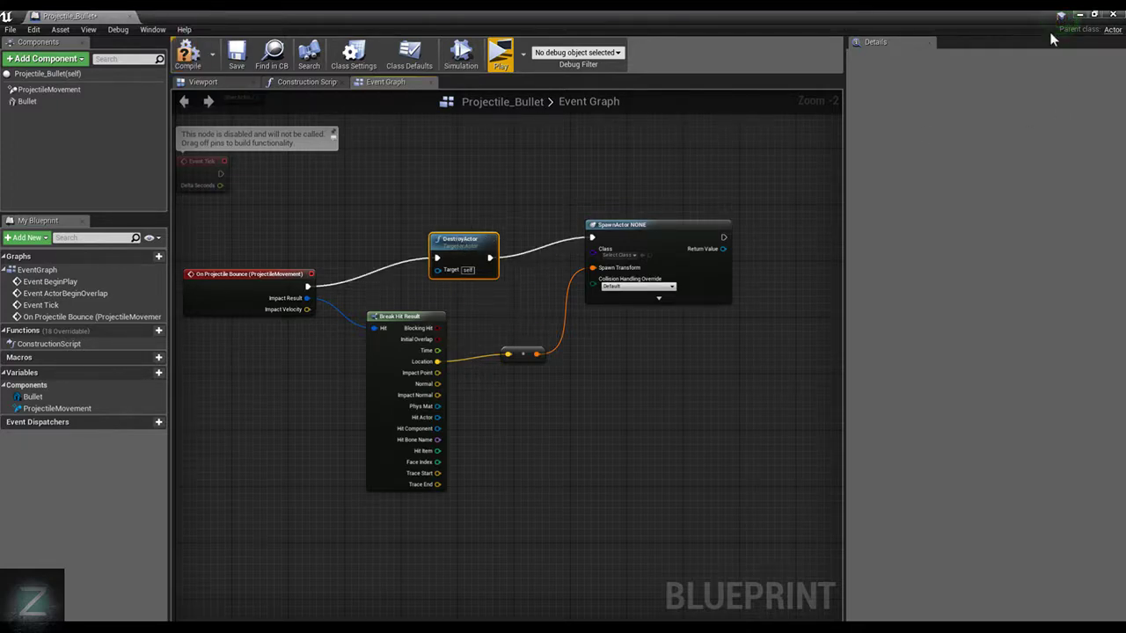
# Return to the level editor and create an Actor blueprint class named Flat_Ball in the Content folder
pyautogui.click(1081, 15)
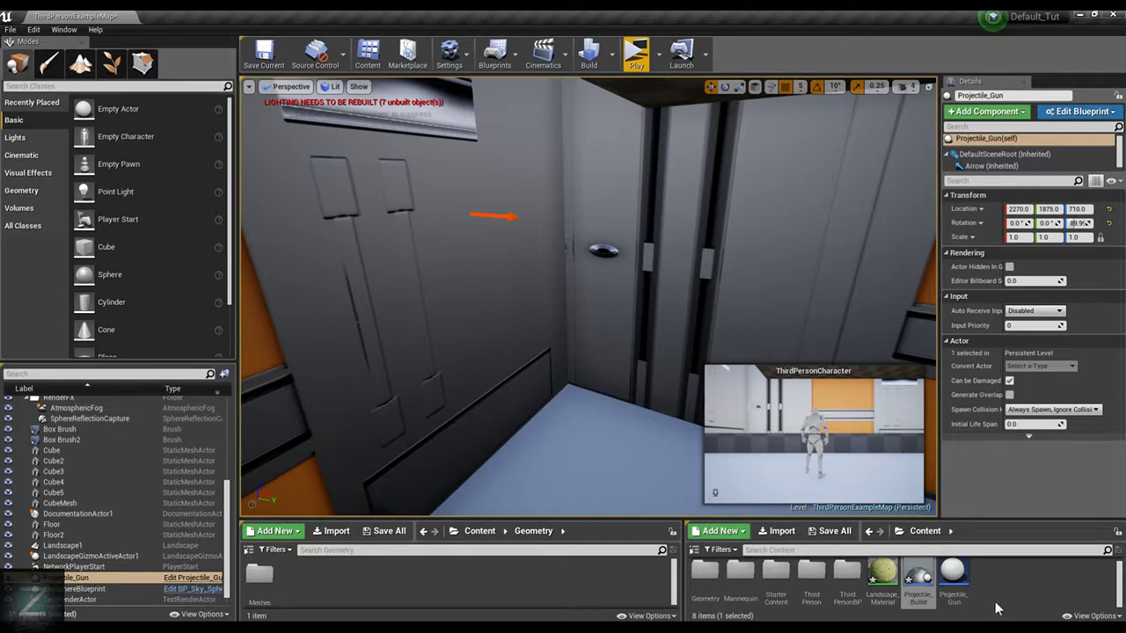
pyautogui.rightClick(983, 580)
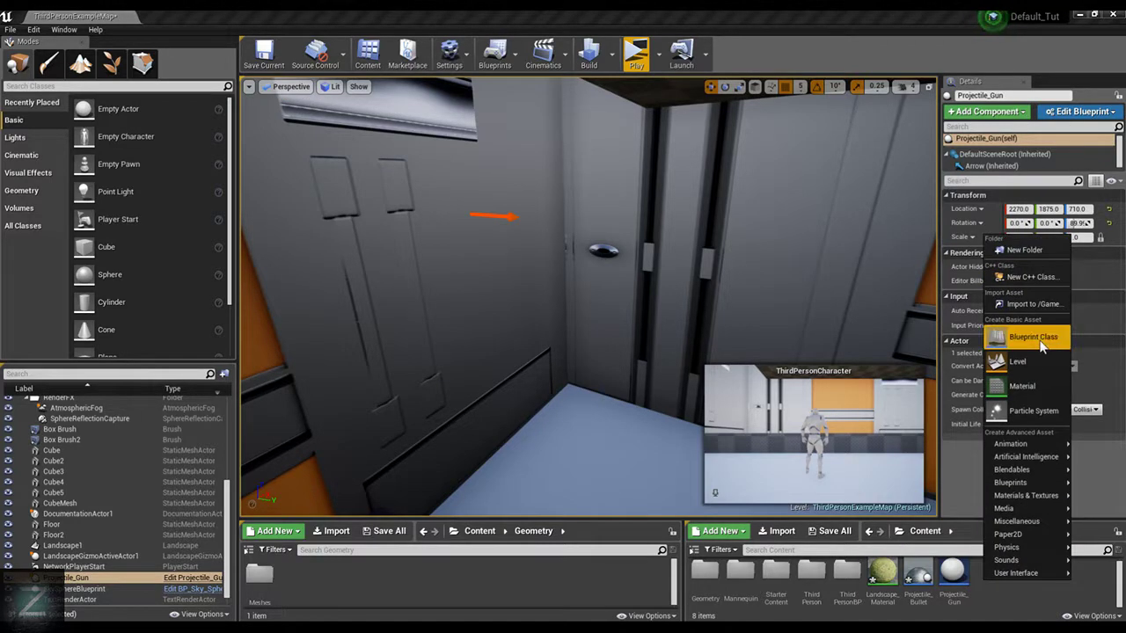
pyautogui.click(1031, 337)
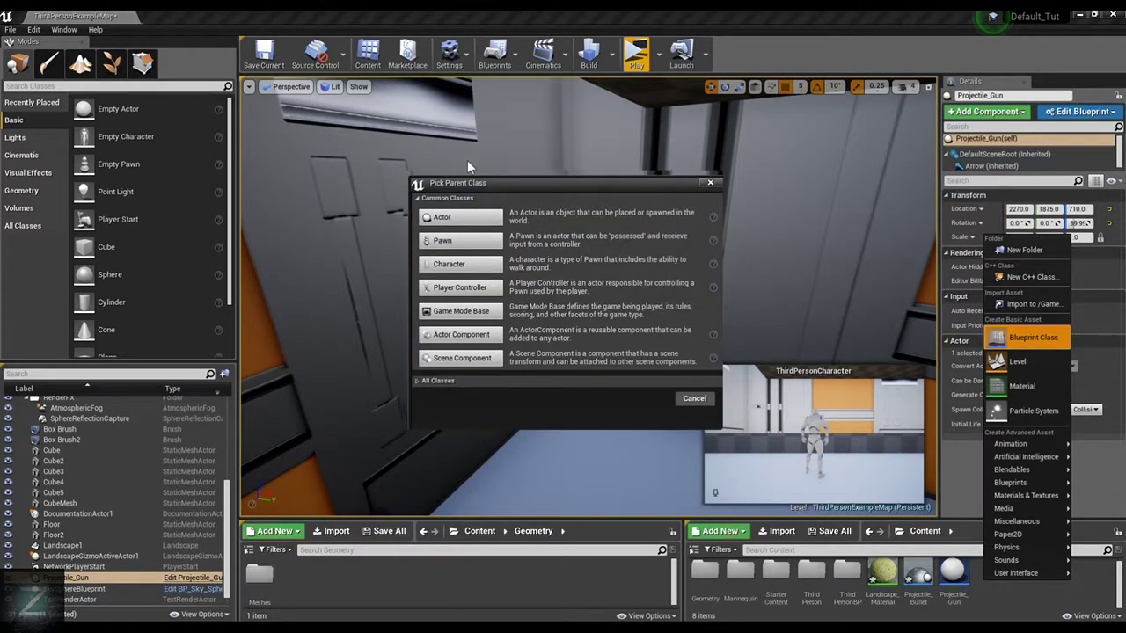
pyautogui.click(486, 212)
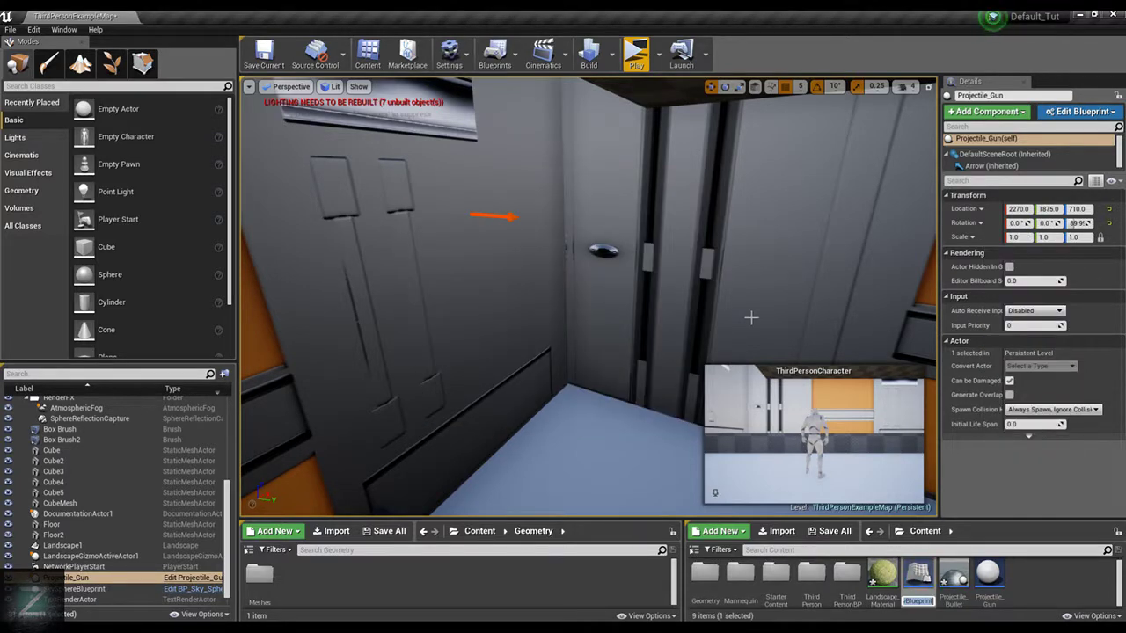
pyautogui.write('Flaten')
pyautogui.press('BackSpace')
pyautogui.press('BackSpace')
pyautogui.write('_Ball')
pyautogui.press('Return')
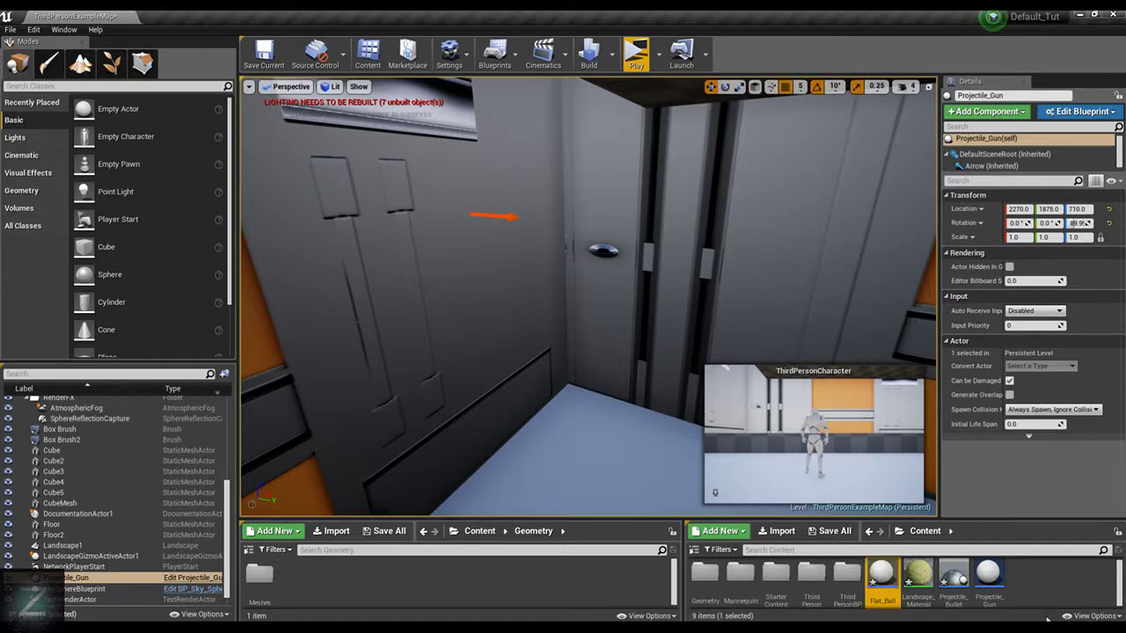
# Open the Flat_Ball blueprint, collapse its Replication settings and set the Editor Billboard Scale to 0
pyautogui.doubleClick(883, 576)
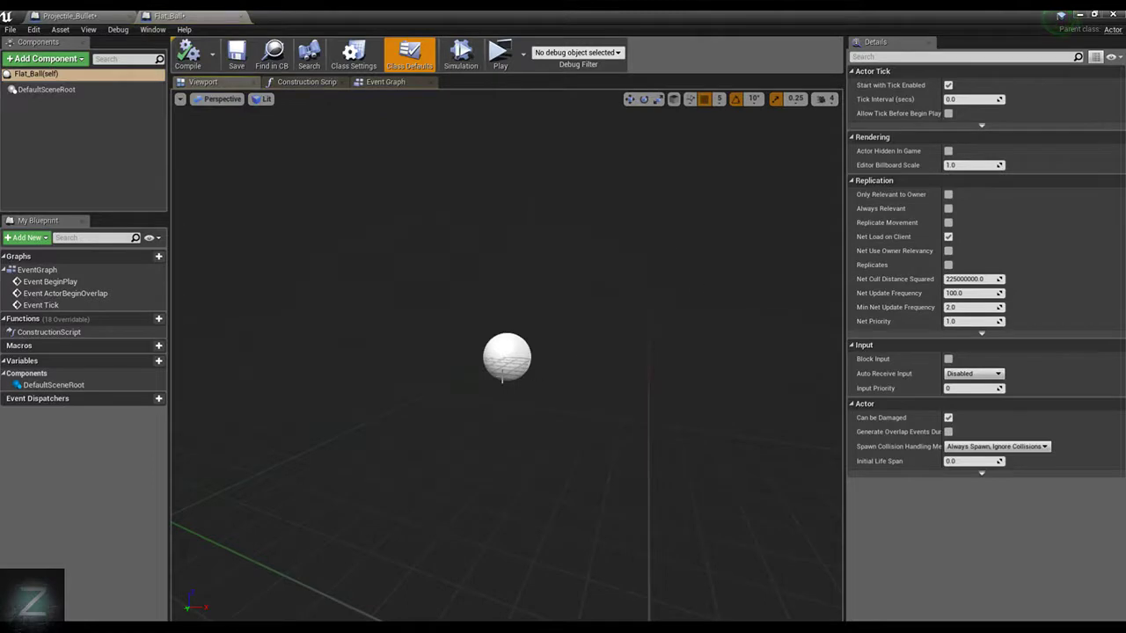
pyautogui.click(956, 179)
pyautogui.click(957, 164)
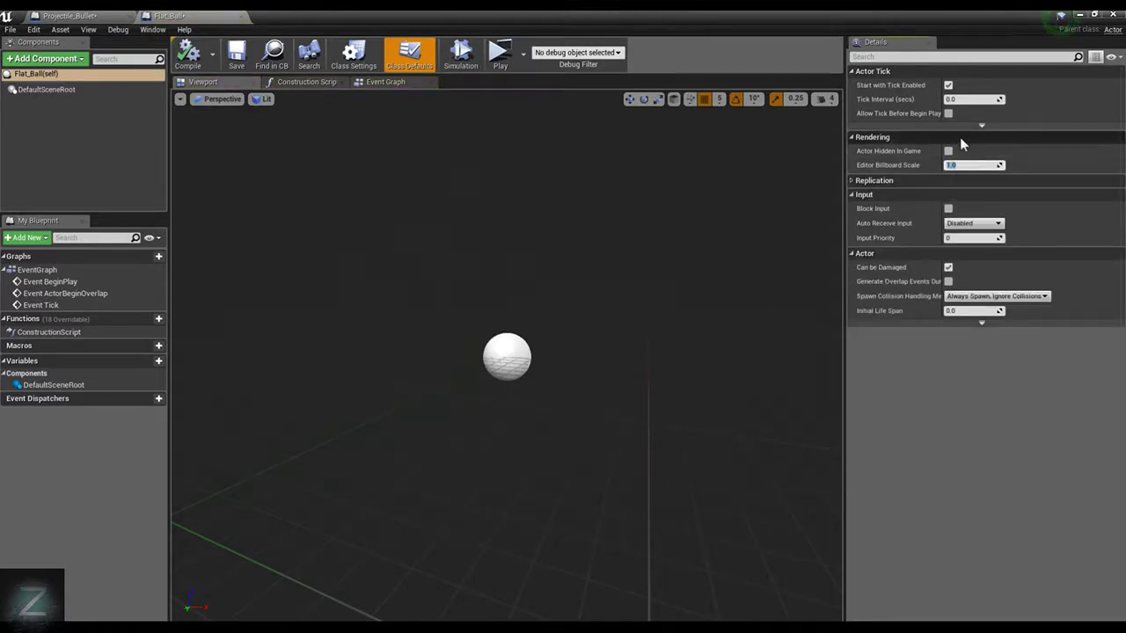
pyautogui.write('0')
pyautogui.press('Return')
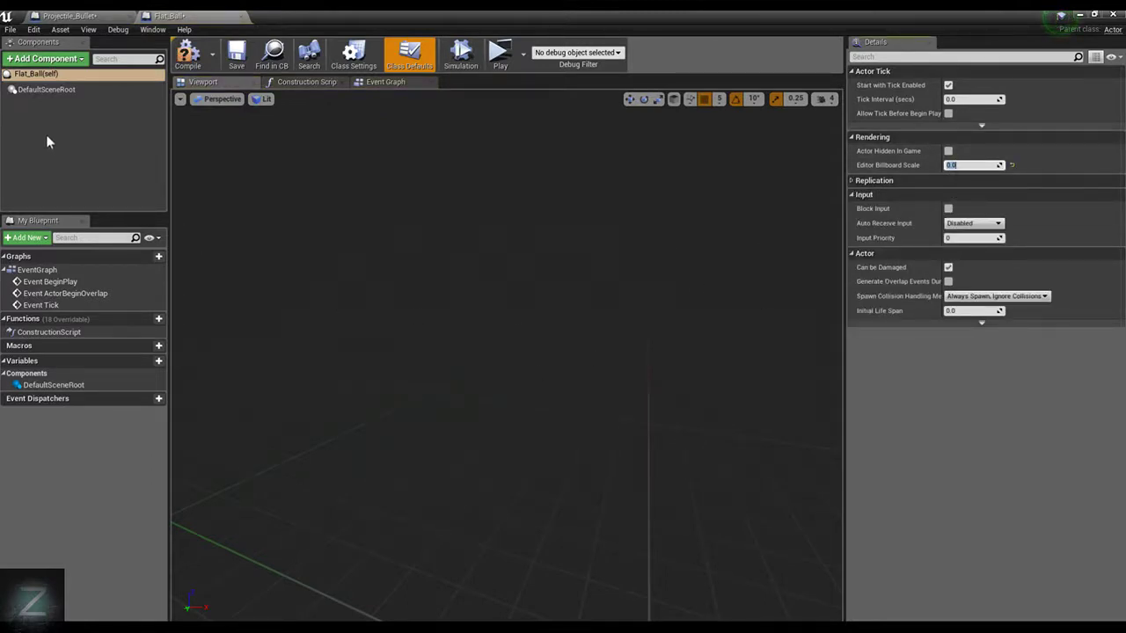
# Add a Sphere component to the Flat_Ball blueprint and enable Simulate Physics on it
pyautogui.click(49, 58)
pyautogui.write('S')
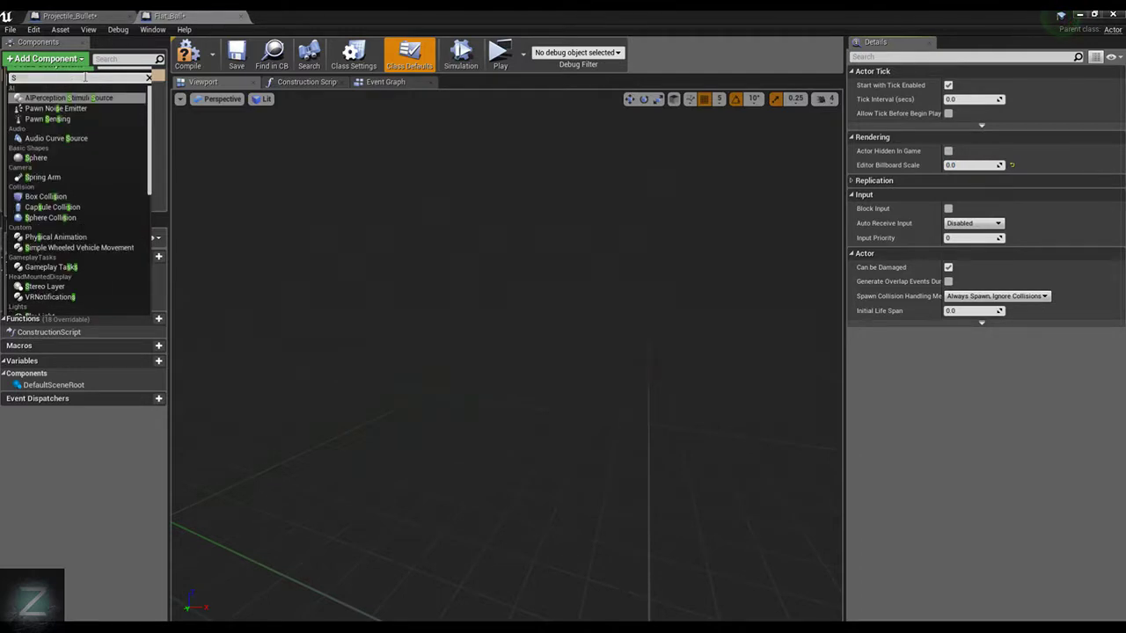
pyautogui.write('pher')
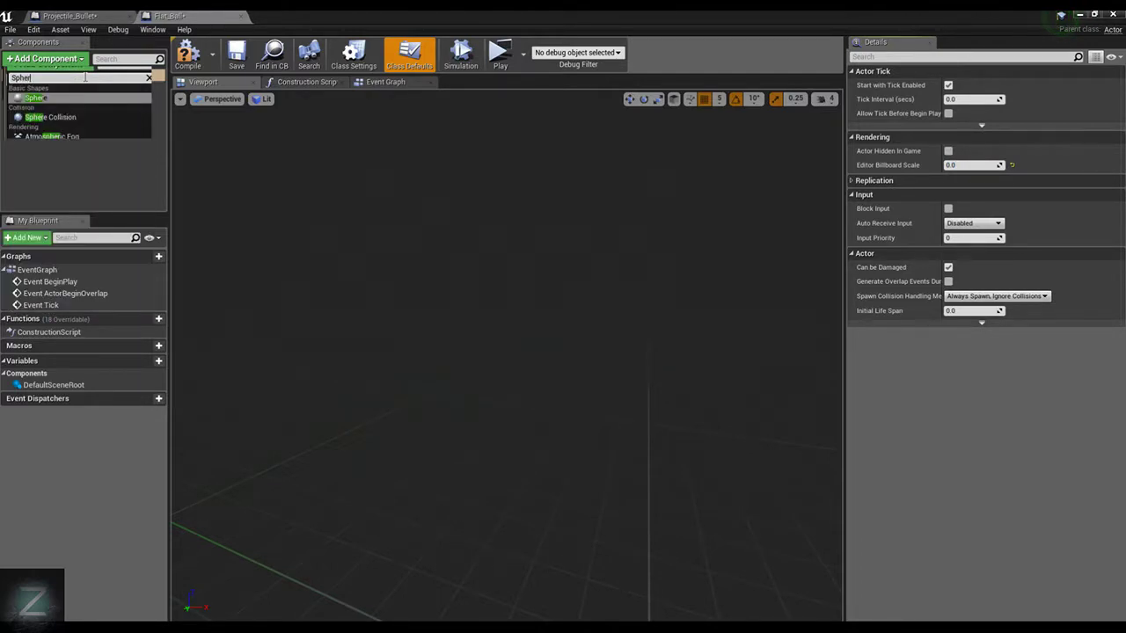
pyautogui.click(41, 95)
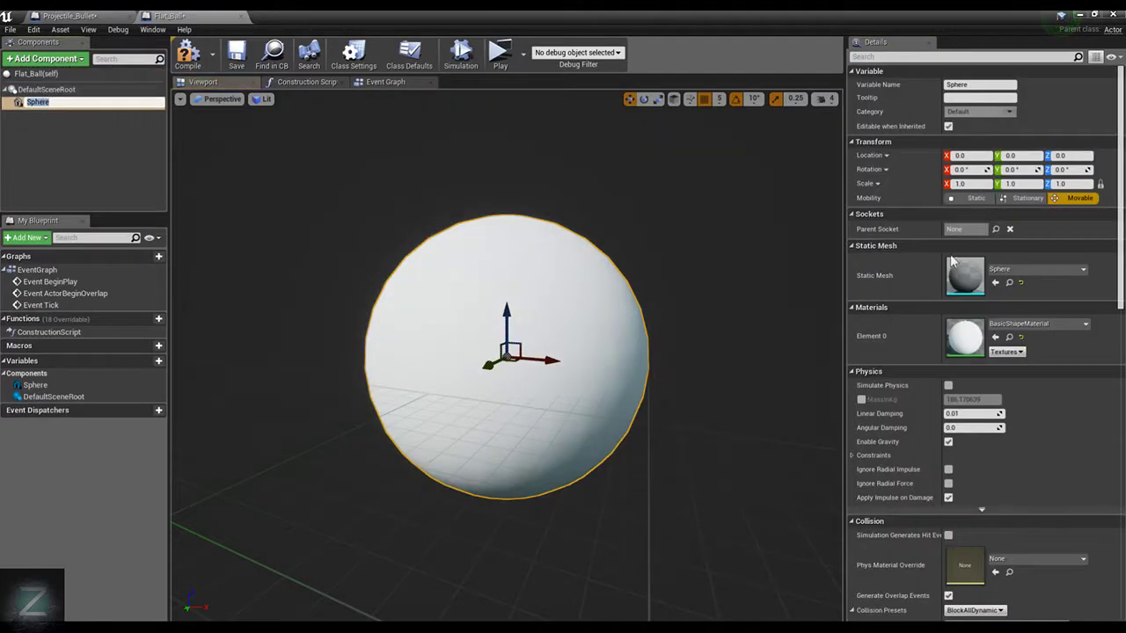
pyautogui.click(948, 385)
# Flatten the sphere into a thin disc by setting its Z scale to 0.15
pyautogui.click(577, 274)
pyautogui.press('space')
pyautogui.press('space')
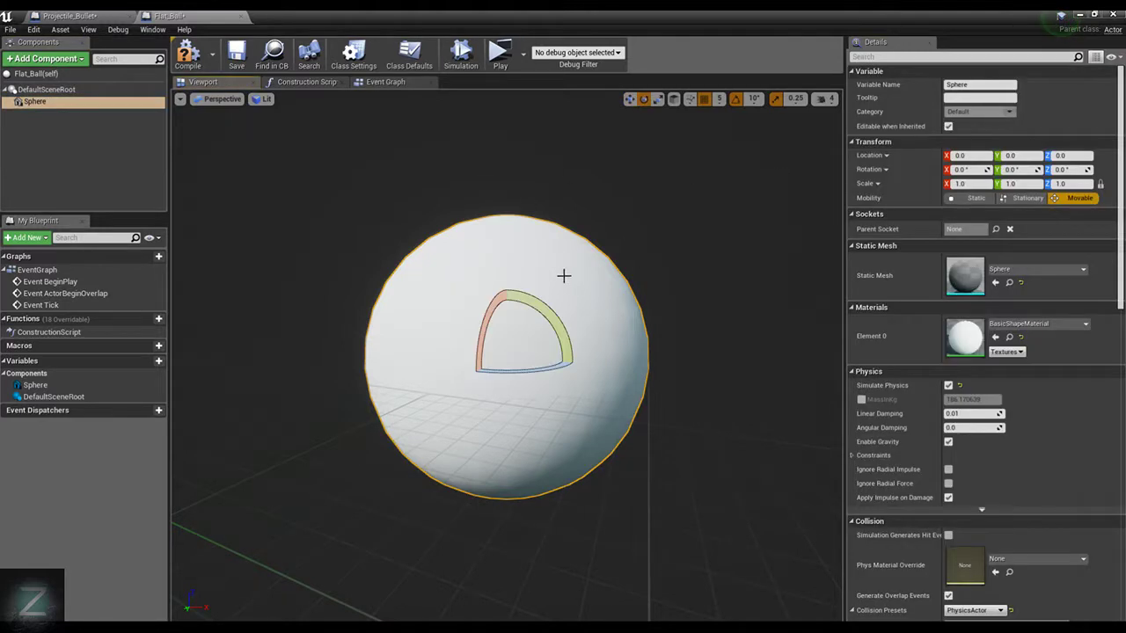
pyautogui.moveTo(507, 312); pyautogui.dragTo(506, 414)
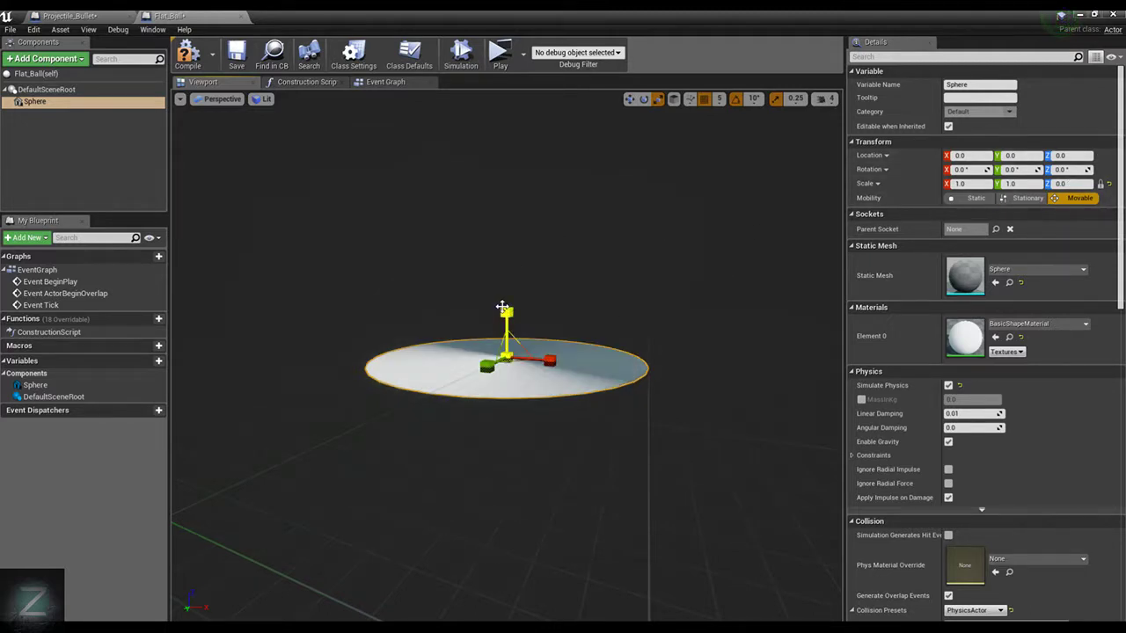
pyautogui.moveTo(507, 314); pyautogui.dragTo(507, 294)
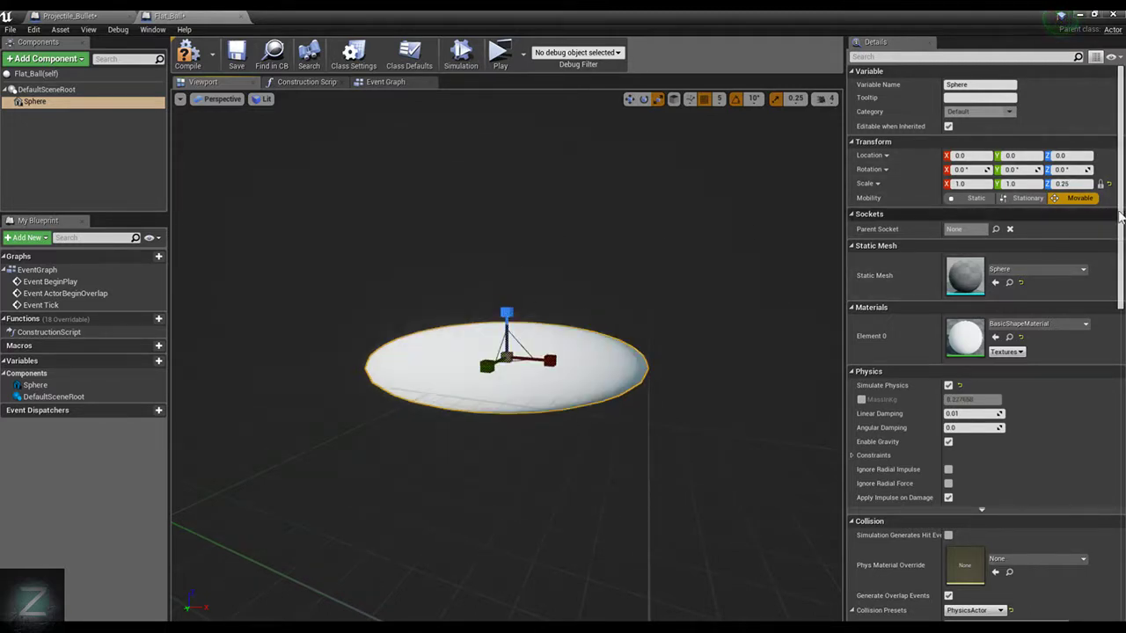
pyautogui.click(1084, 183)
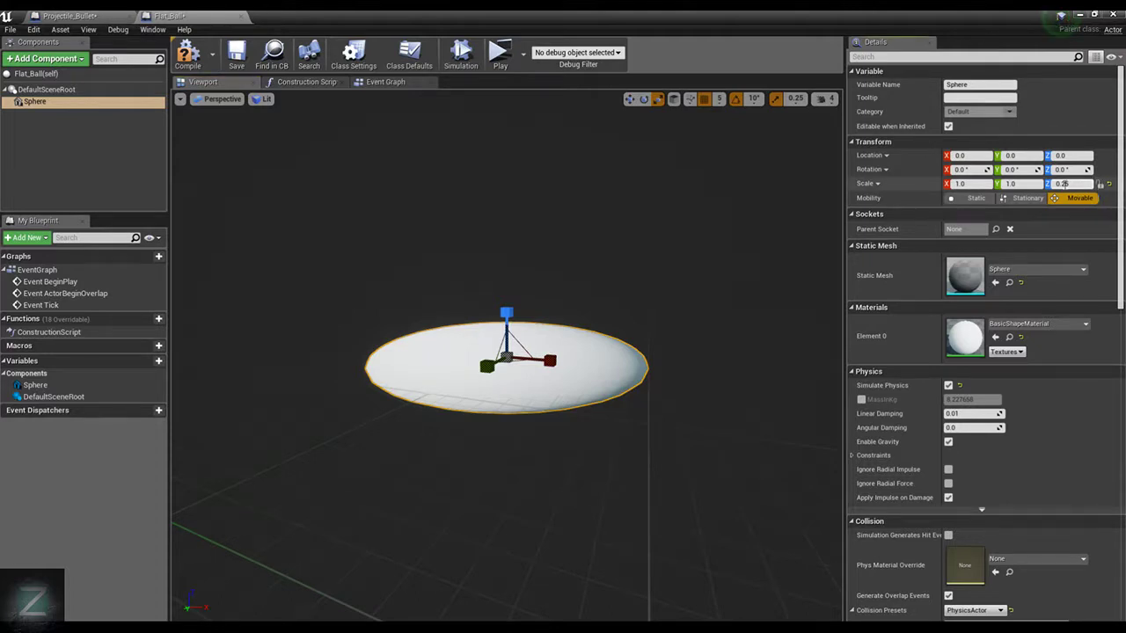
pyautogui.write('1')
pyautogui.press('Return')
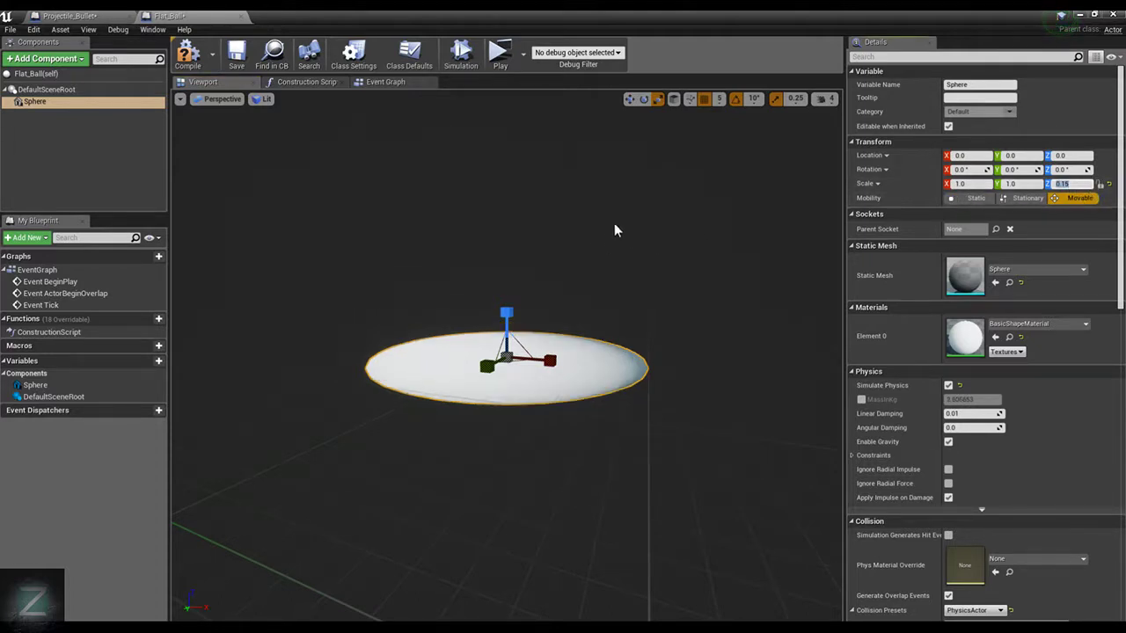
# Assign the M_Metal_Steel material to the flattened sphere and compile the Flat_Ball blueprint
pyautogui.click(1042, 324)
pyautogui.write('n')
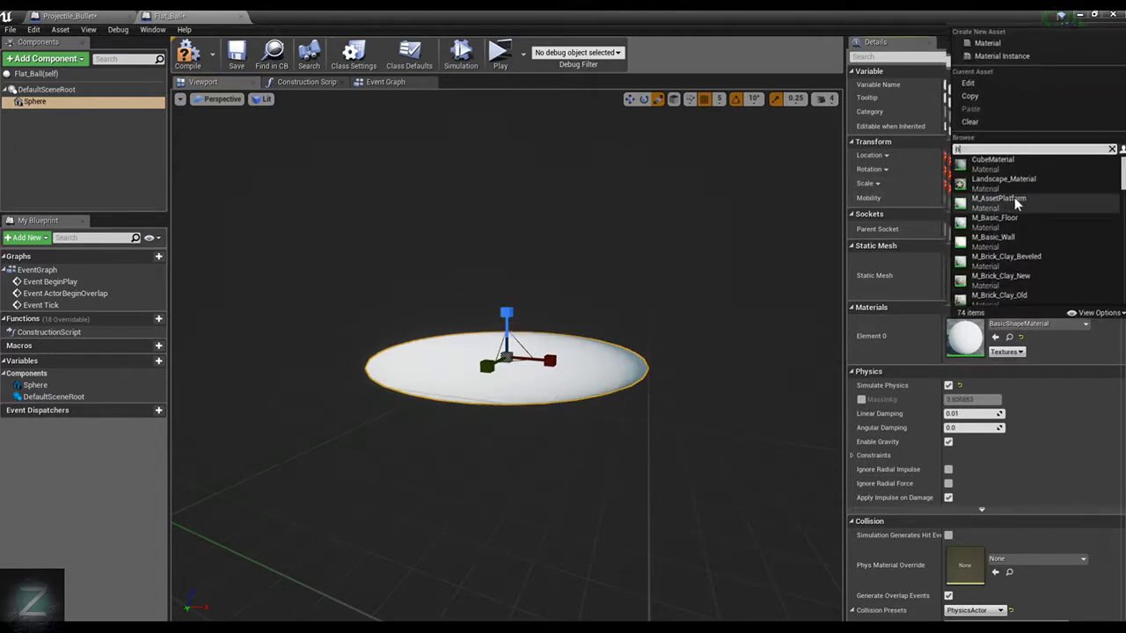
pyautogui.write('=')
pyautogui.press('BackSpace')
pyautogui.press('BackSpace')
pyautogui.write('metal')
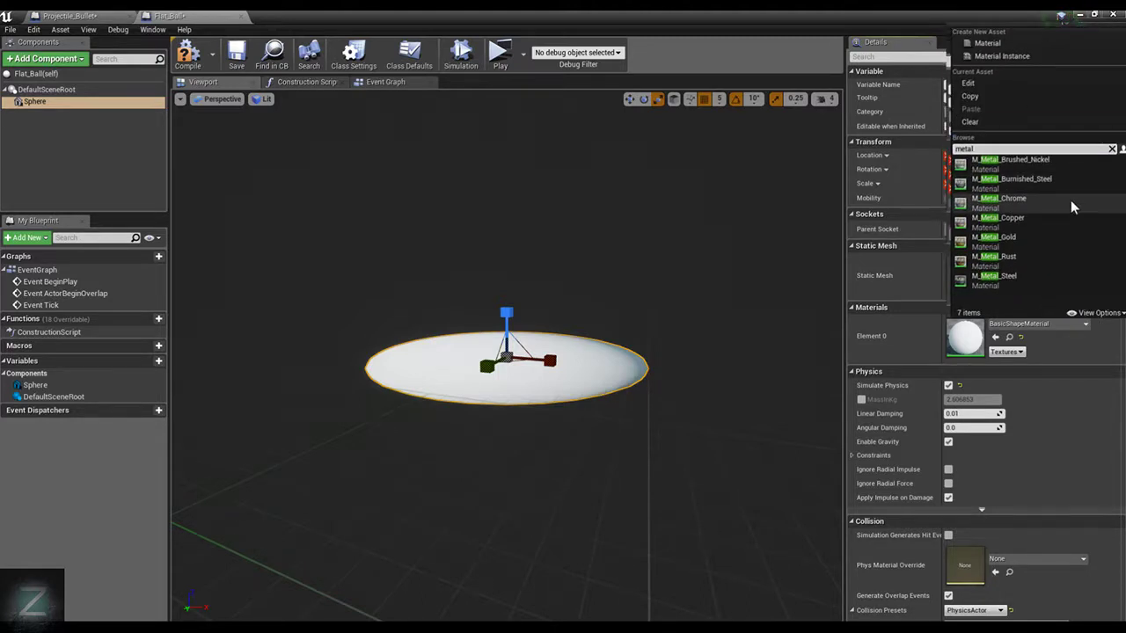
pyautogui.click(1038, 275)
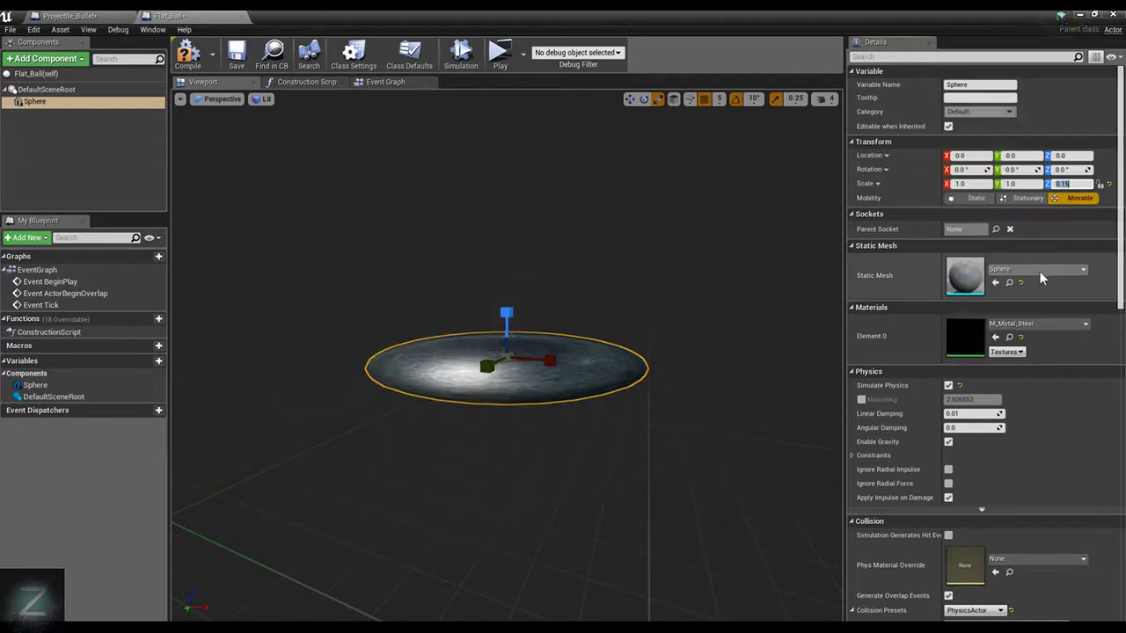
pyautogui.click(187, 55)
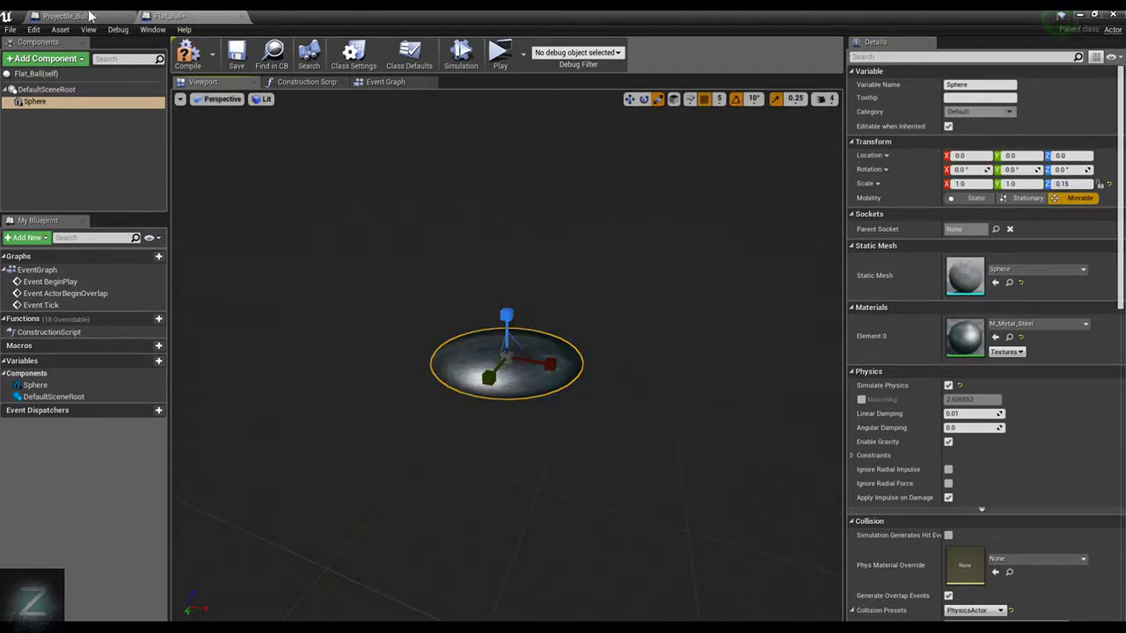
# In the Projectile_Bullet event graph, set the SpawnActor node's class to Flat_Ball and start a play-test
pyautogui.click(88, 16)
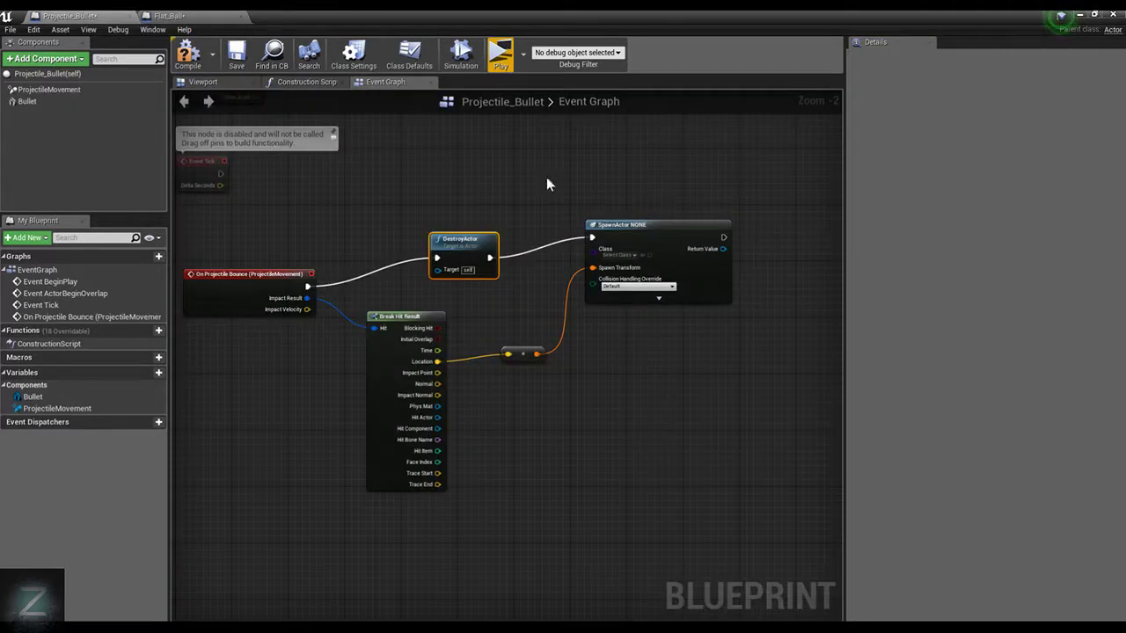
pyautogui.click(666, 212)
pyautogui.scroll(2, 628, 195)
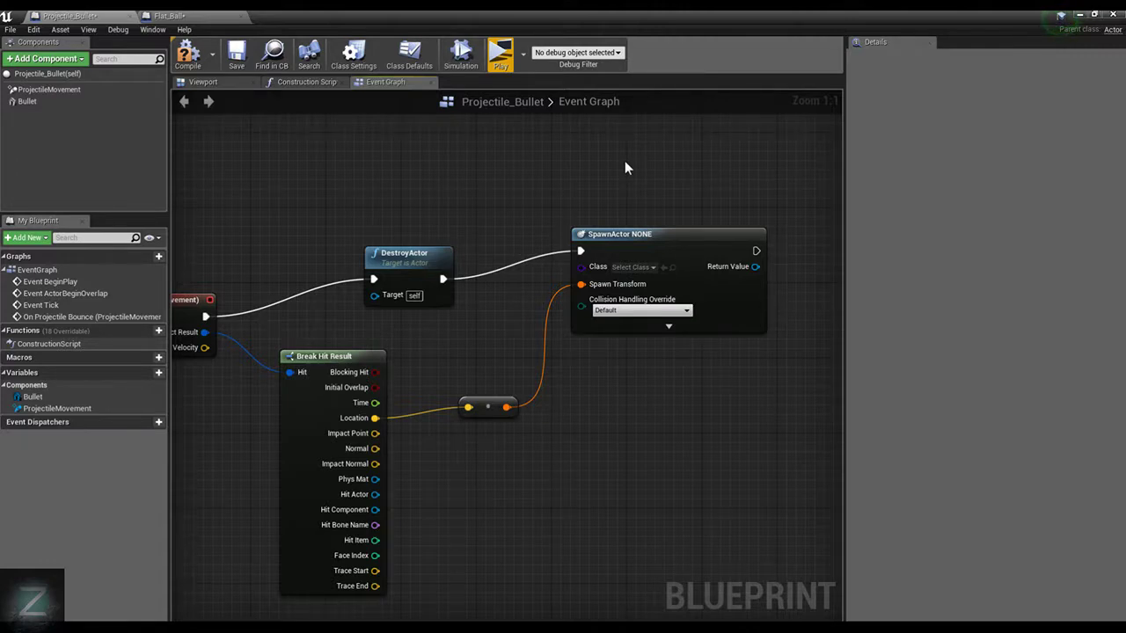
pyautogui.click(623, 239)
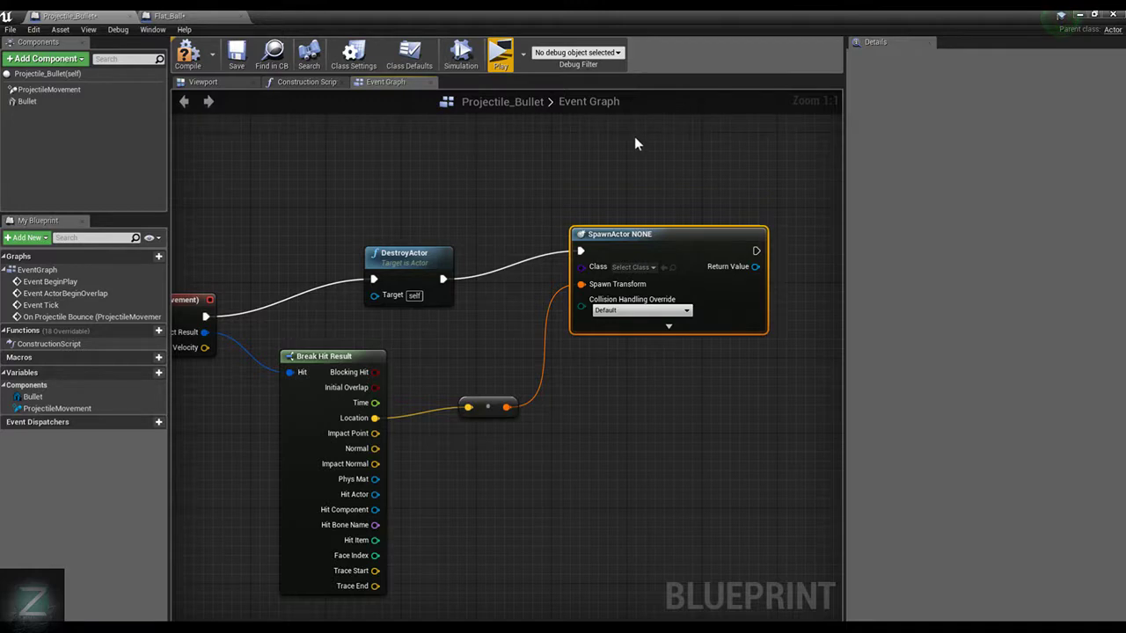
pyautogui.click(651, 266)
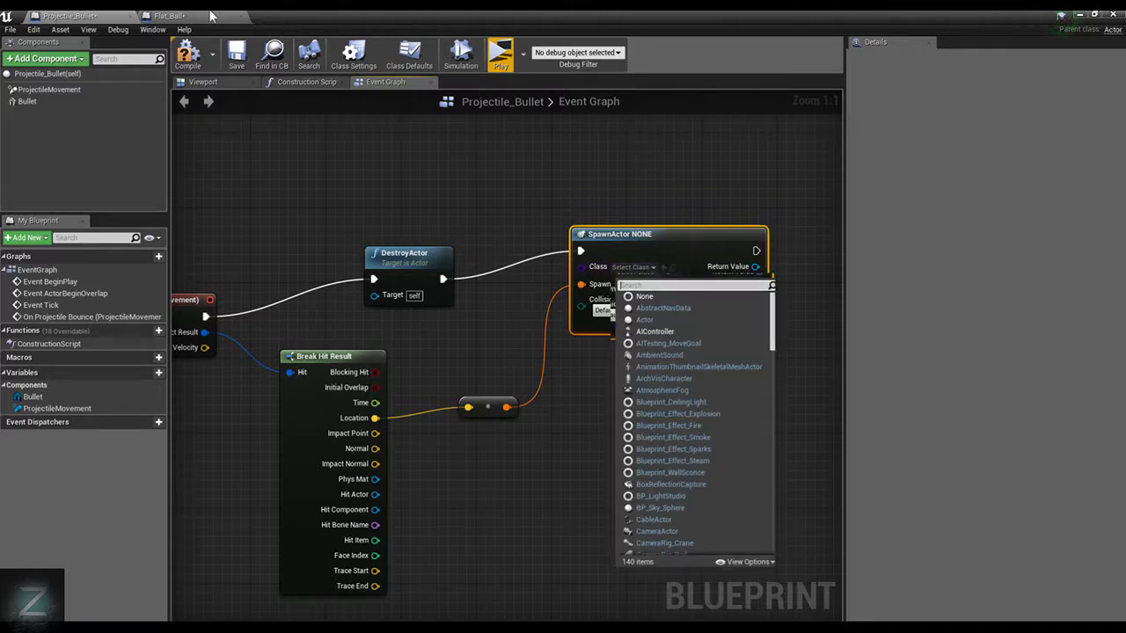
pyautogui.write('F')
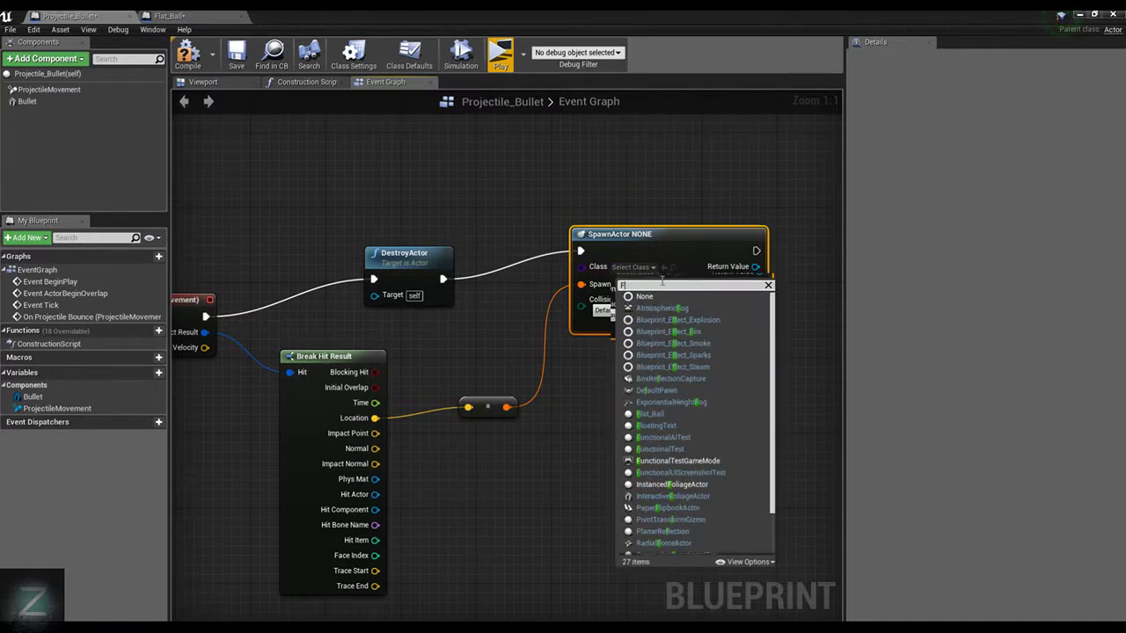
pyautogui.write('lat')
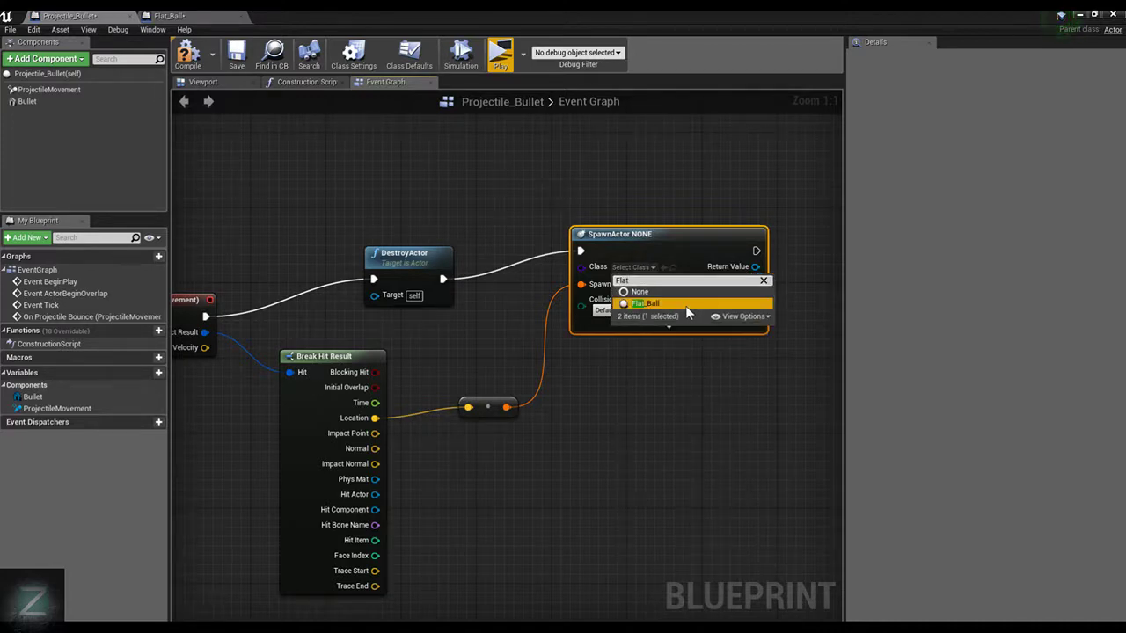
pyautogui.click(686, 307)
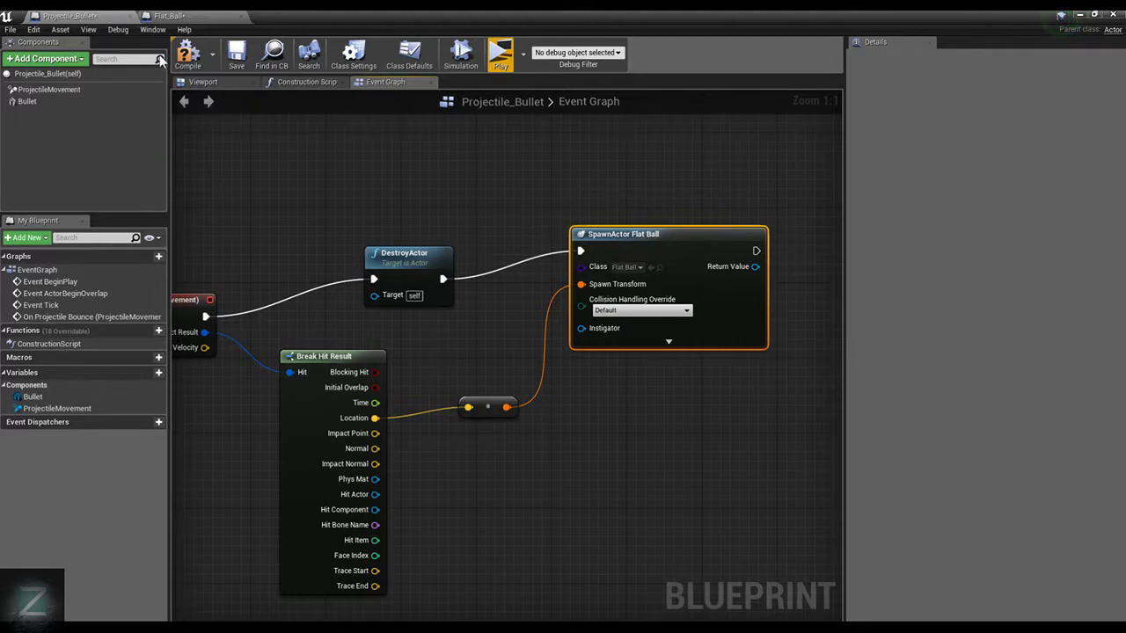
pyautogui.click(501, 55)
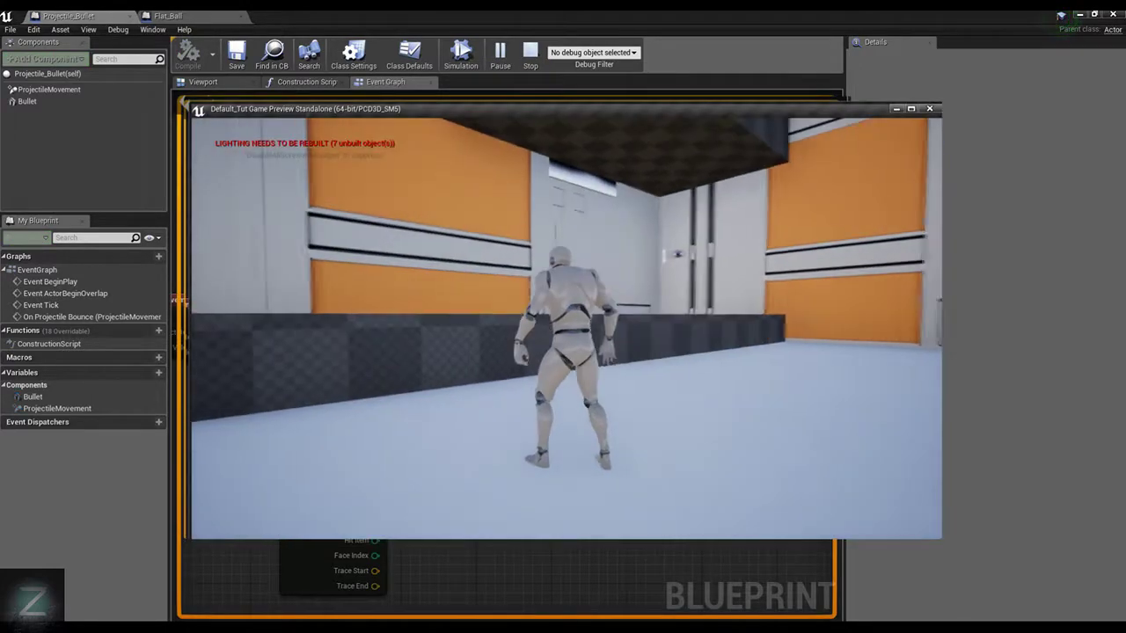
# Move the character around the room in the running play-test to check how Flat_Ball spawns on impact, and end it
pyautogui.press('w')
pyautogui.press('d')
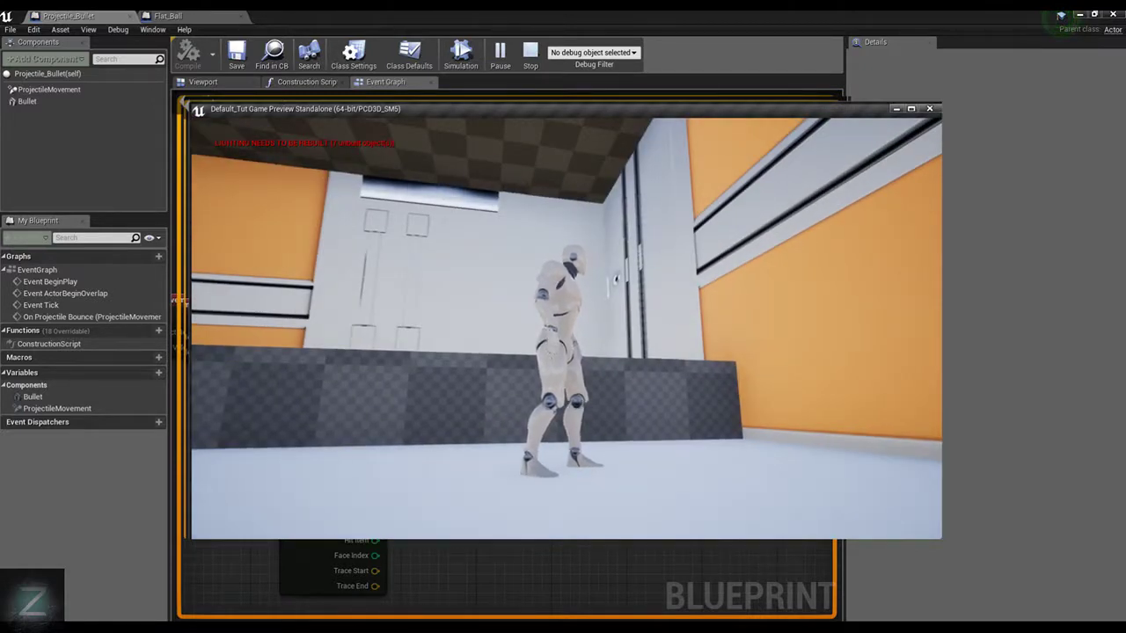
pyautogui.press('Escape')
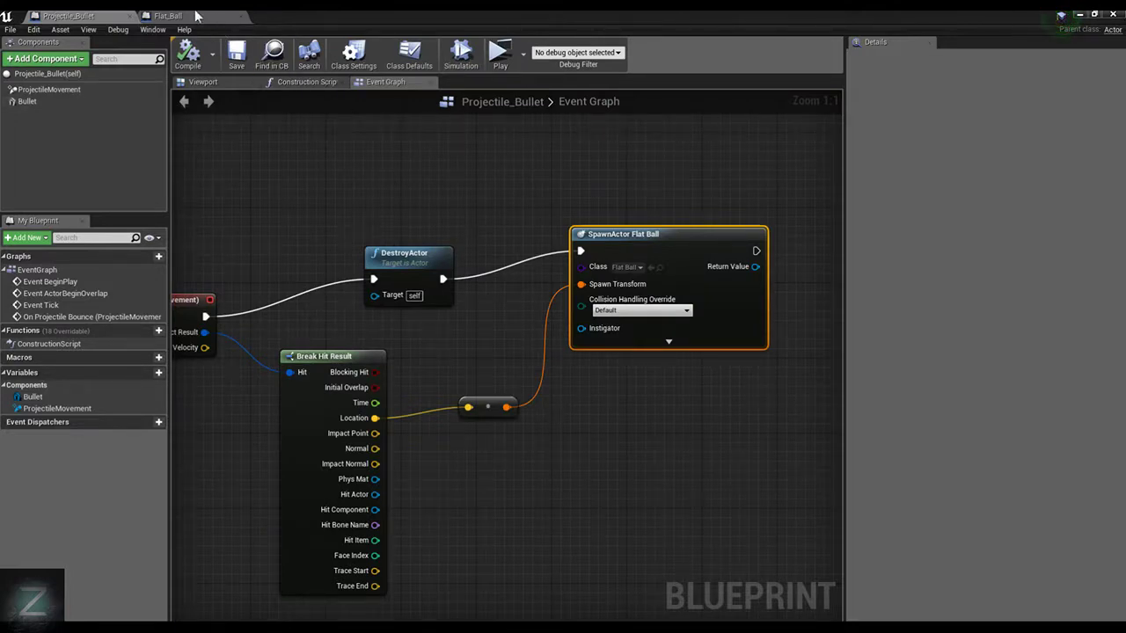
# In the Flat_Ball blueprint, rotate the flattened sphere to 90° on the Y axis and compile
pyautogui.click(167, 16)
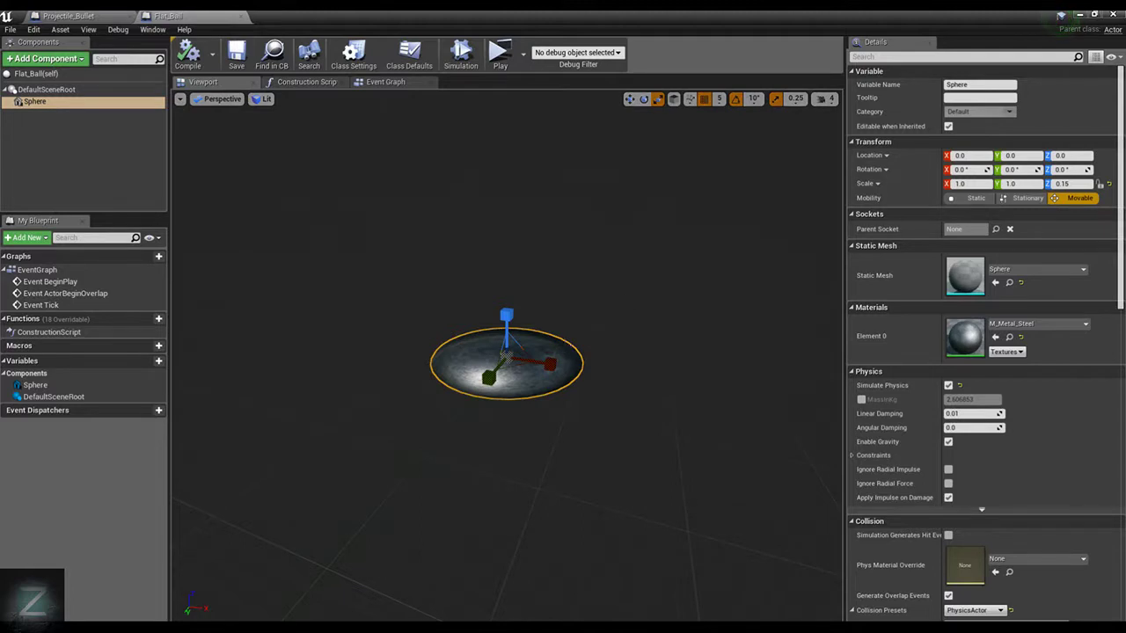
pyautogui.press('e')
pyautogui.moveTo(572, 334); pyautogui.dragTo(505, 273)
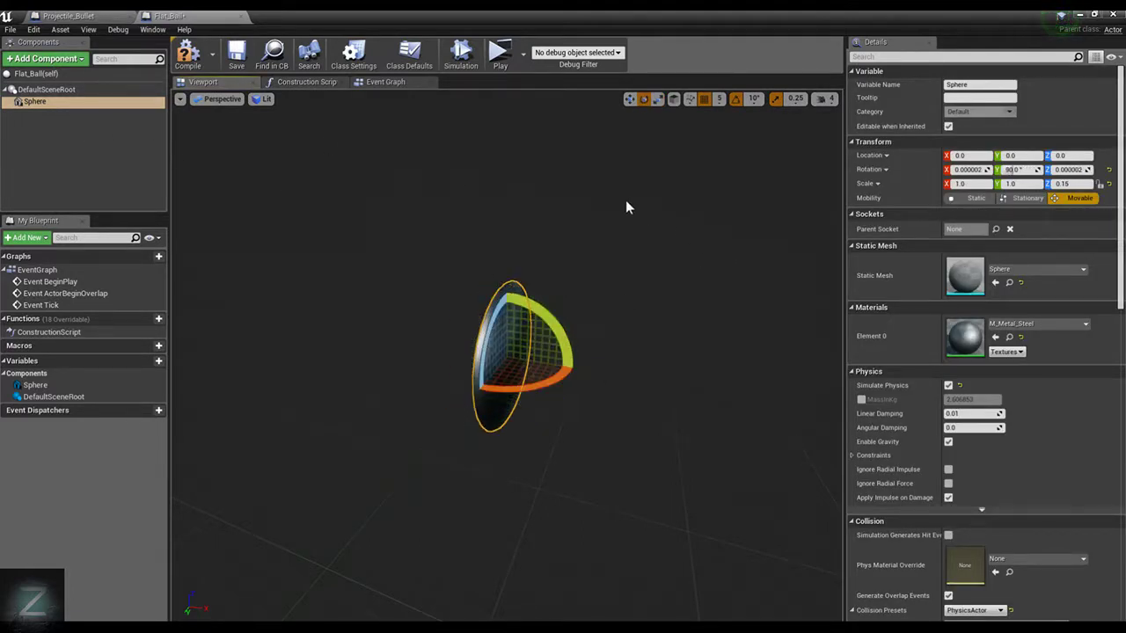
pyautogui.click(189, 60)
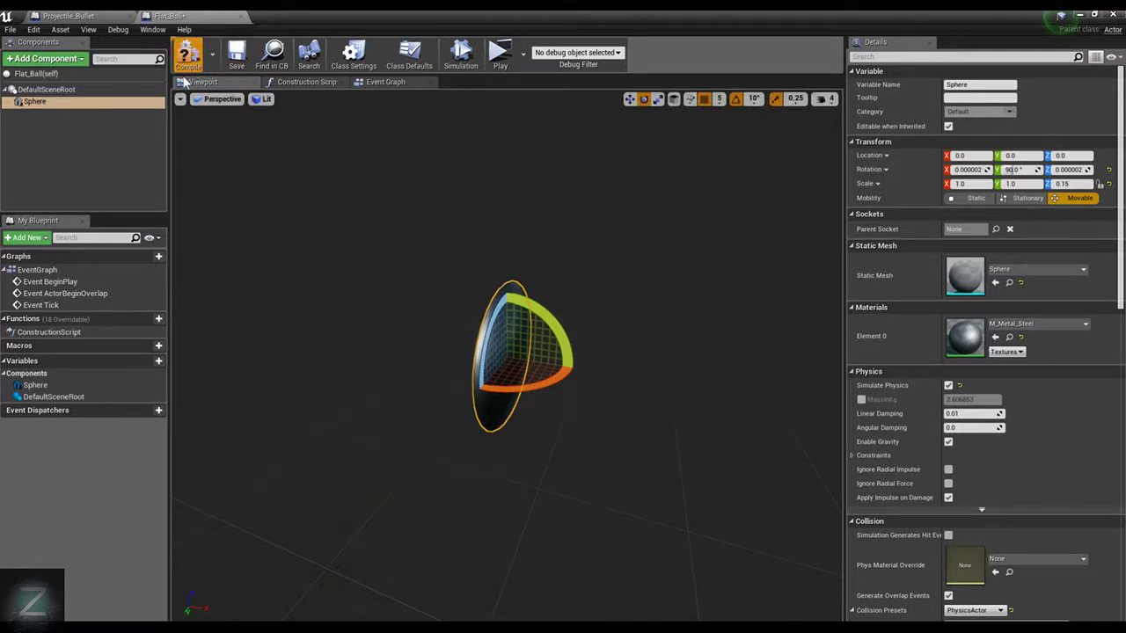
pyautogui.click(79, 60)
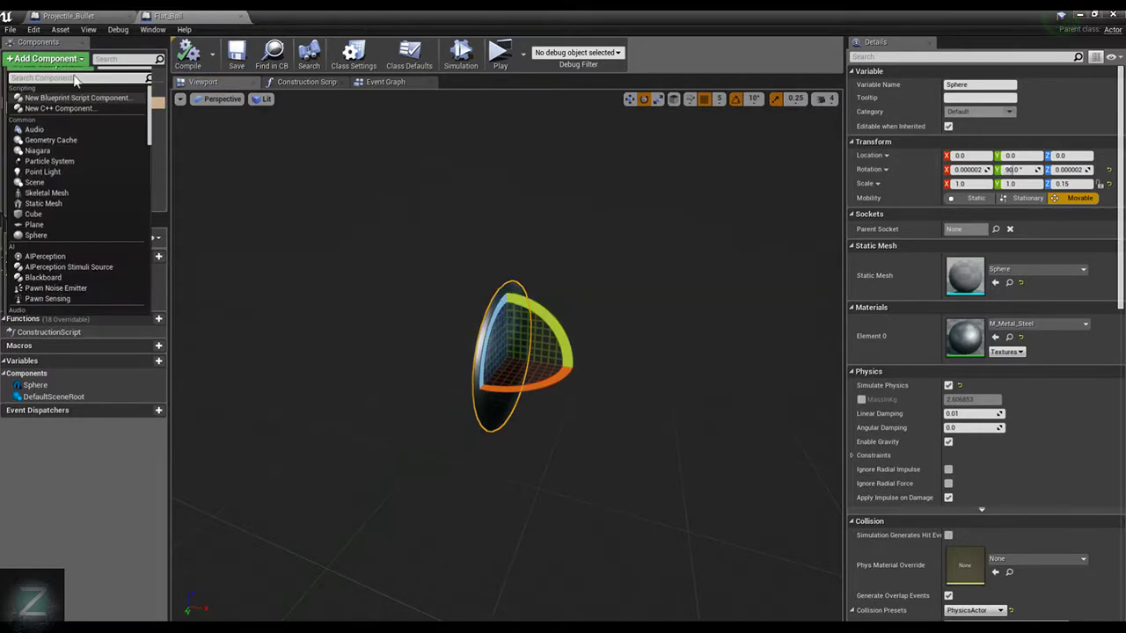
pyautogui.click(80, 60)
pyautogui.click(80, 61)
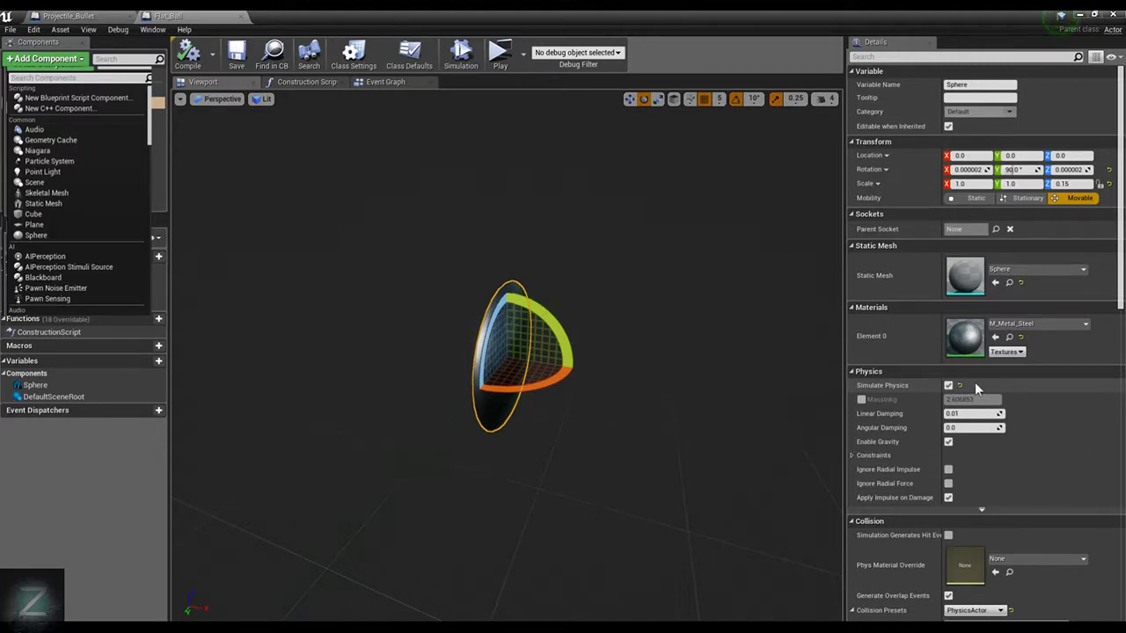
pyautogui.scroll(-3, 975, 381)
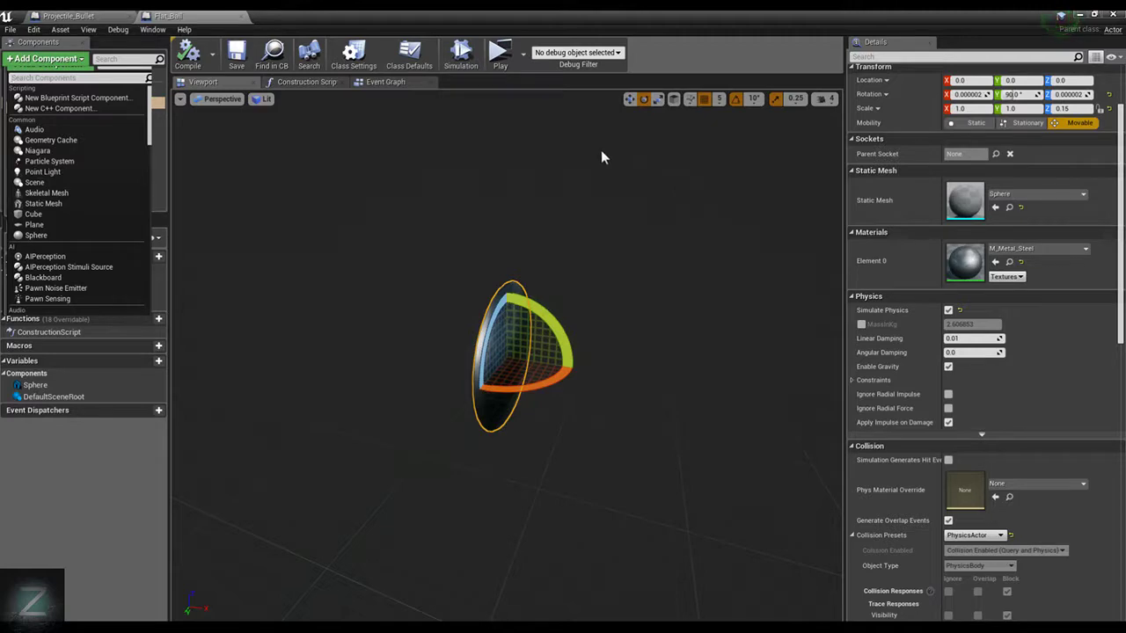
pyautogui.click(188, 55)
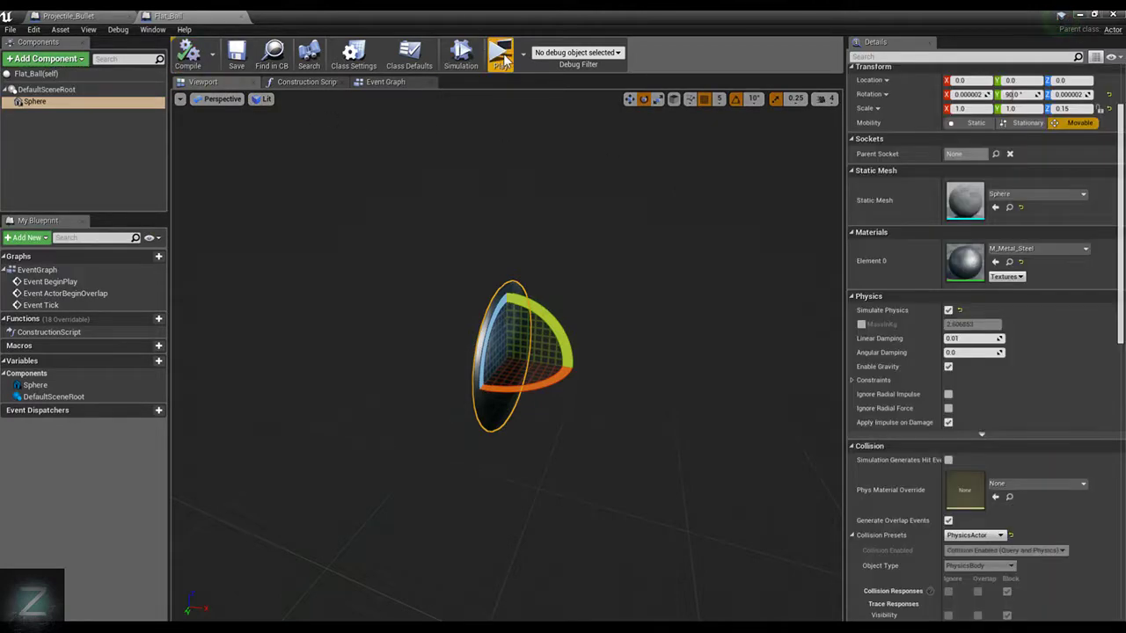
# Play-test the level to check the upright disc's orientation near the low checkered wall, and stop the preview
pyautogui.click(500, 55)
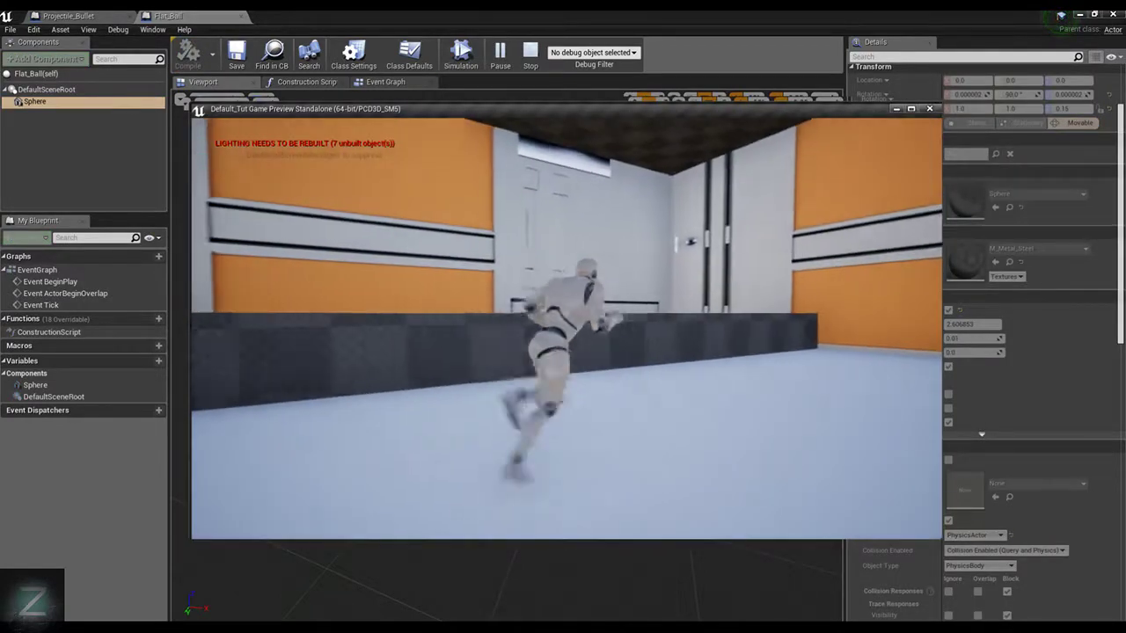
pyautogui.press('w')
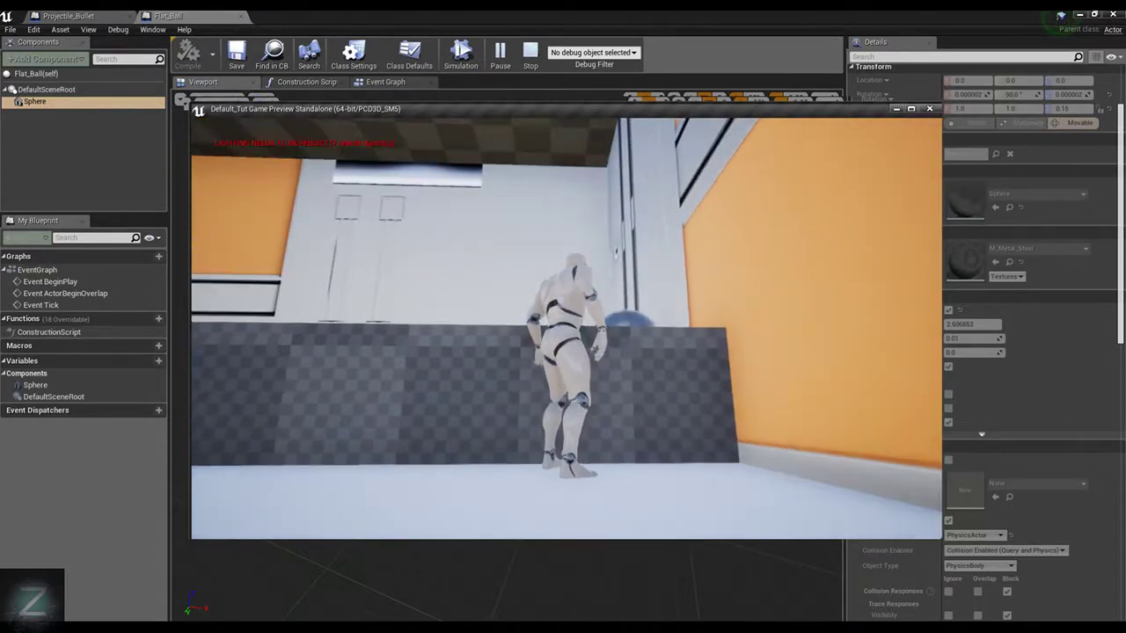
pyautogui.press('Escape')
# Rotate the Flat_Ball sphere further to about -106.7° on X and -16.7° on Z
pyautogui.click(386, 81)
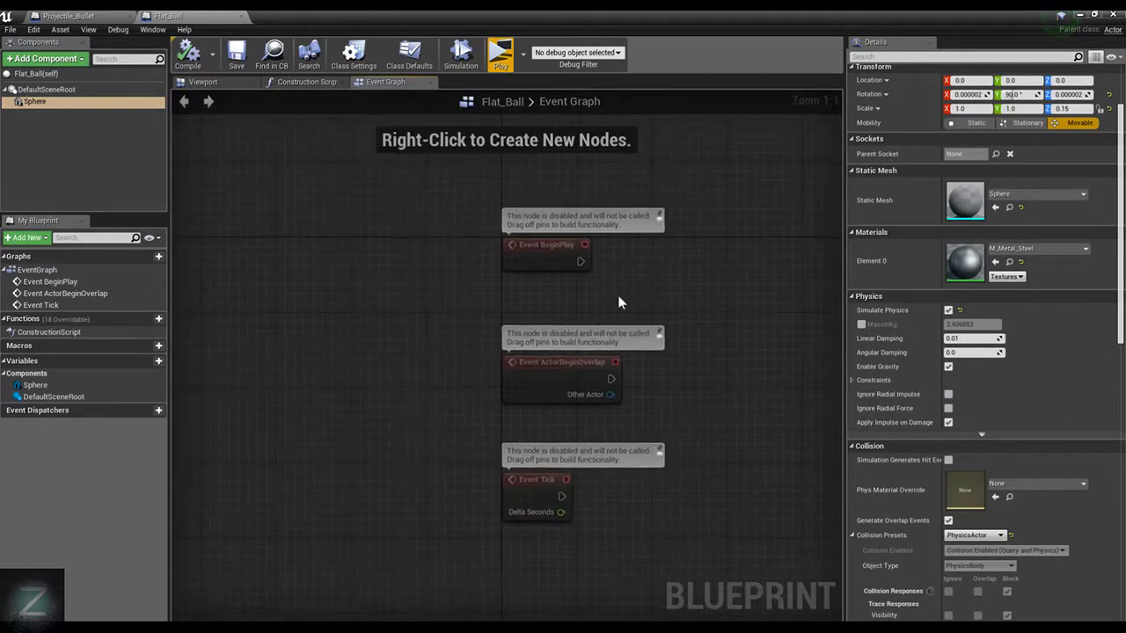
pyautogui.click(213, 83)
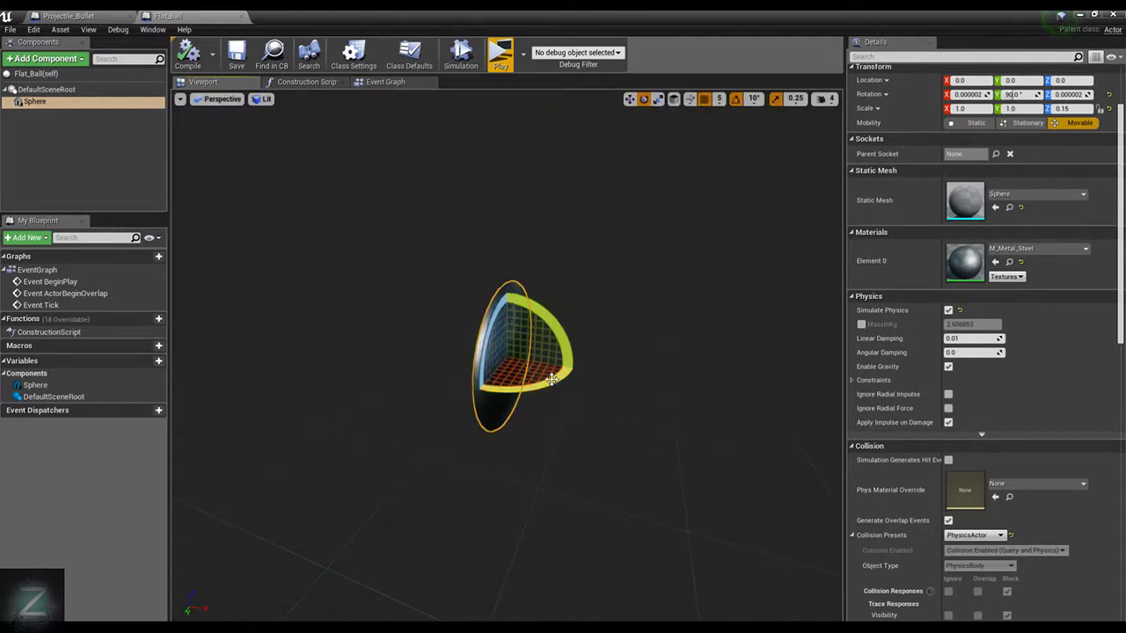
pyautogui.moveTo(551, 379); pyautogui.dragTo(281, 131)
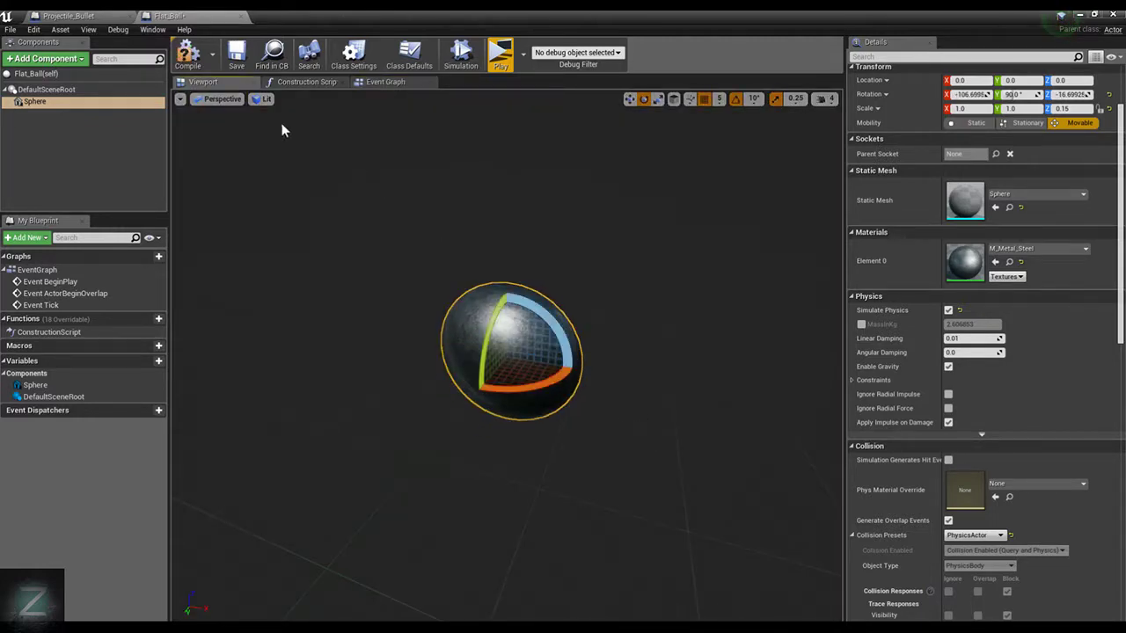
# Play-test the new disc rotation by jumping onto the low wall and firing at the white wall, and stop the preview
pyautogui.click(501, 57)
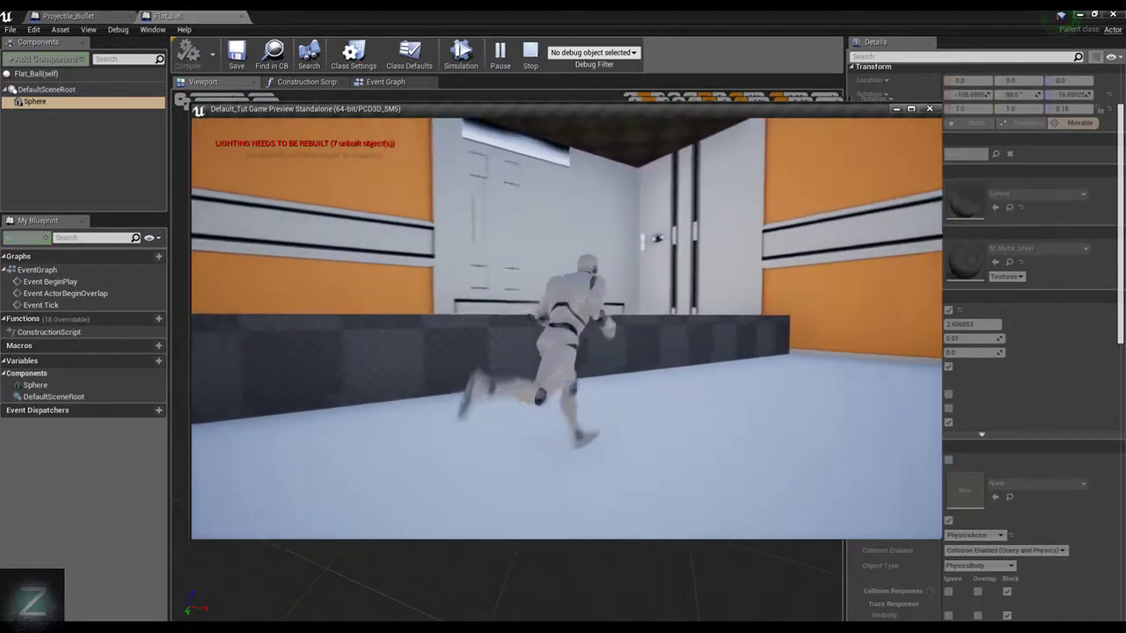
pyautogui.press('d')
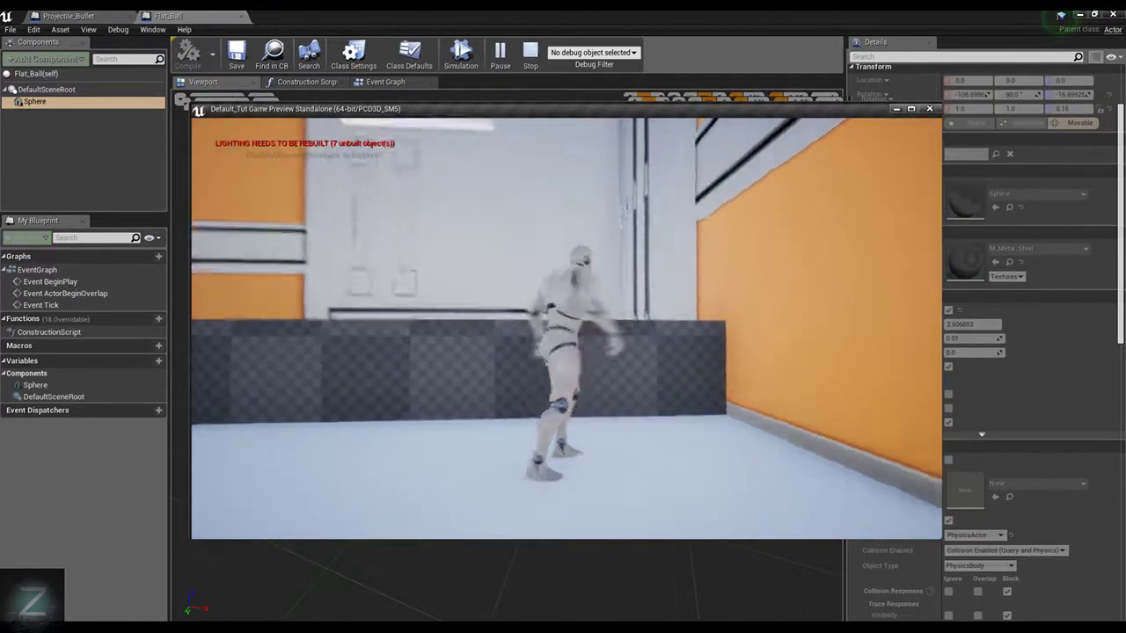
pyautogui.press('space')
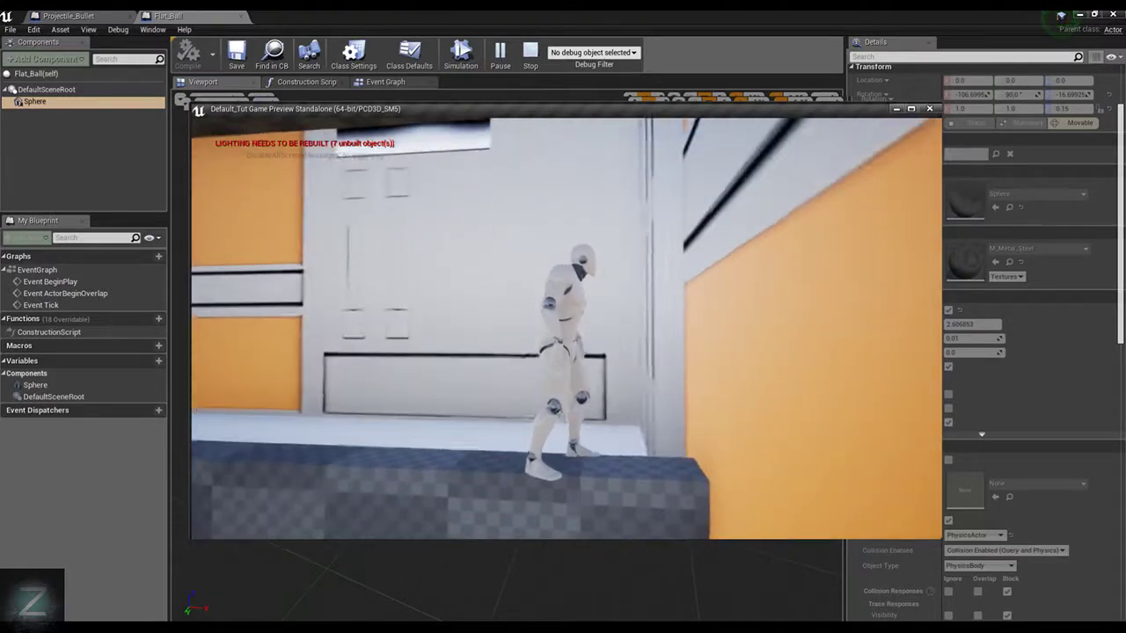
pyautogui.click(566, 328)
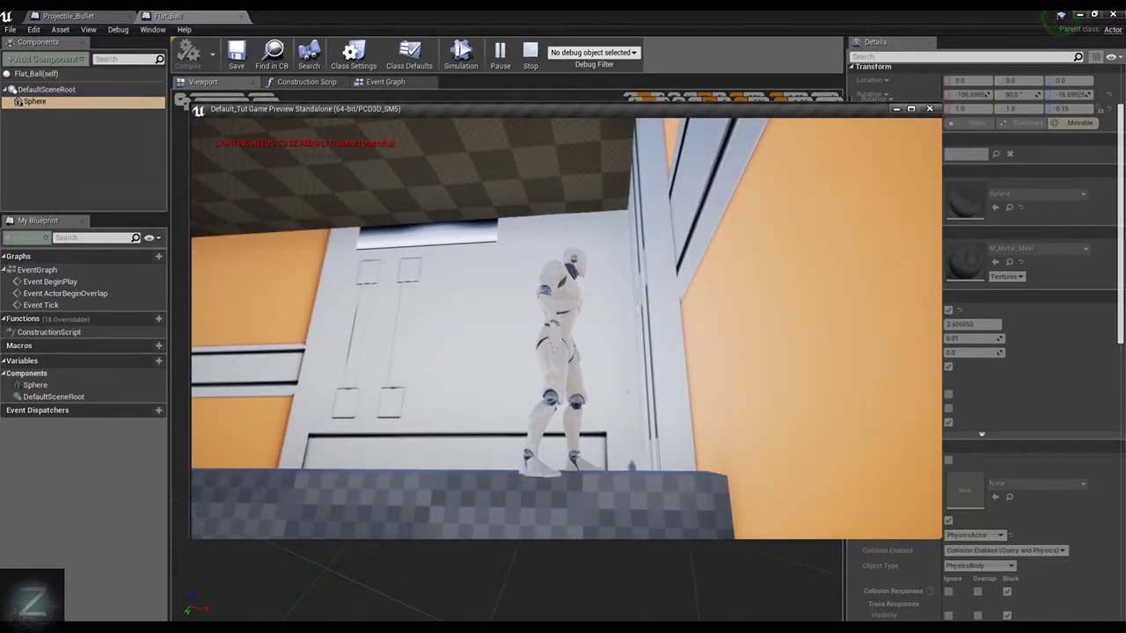
pyautogui.press('Escape')
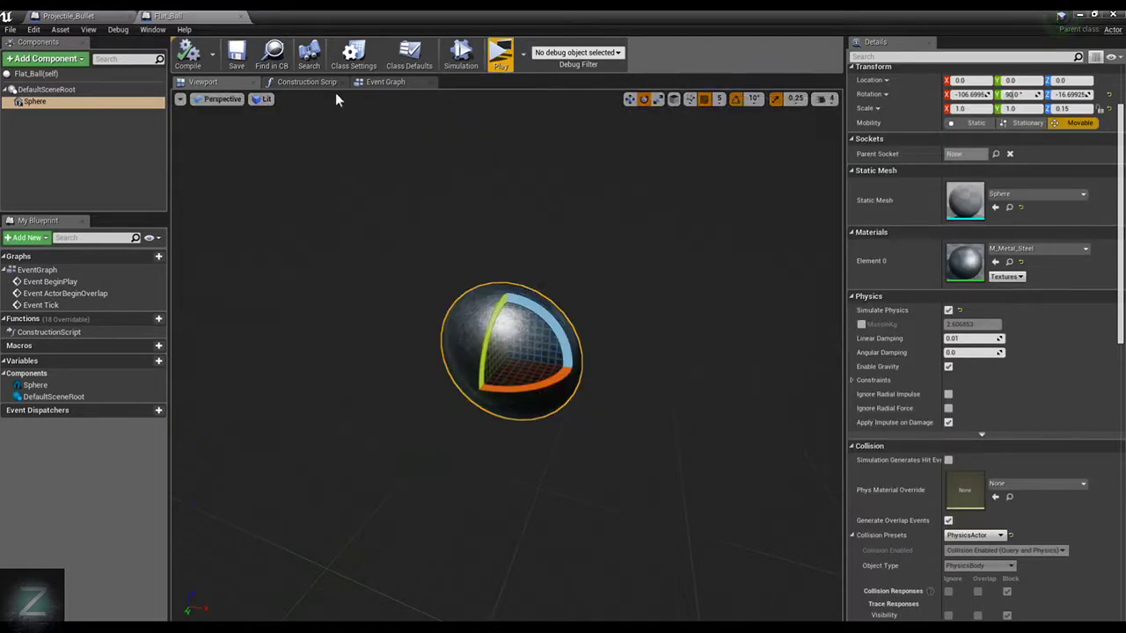
# Move the Flat_Ball sphere along one axis to a Y location of 25 and compile the blueprint
pyautogui.click(533, 299)
pyautogui.press('w')
pyautogui.keyDown('alt'); pyautogui.moveTo(648, 250); pyautogui.dragTo(641, 250); pyautogui.keyUp('alt')
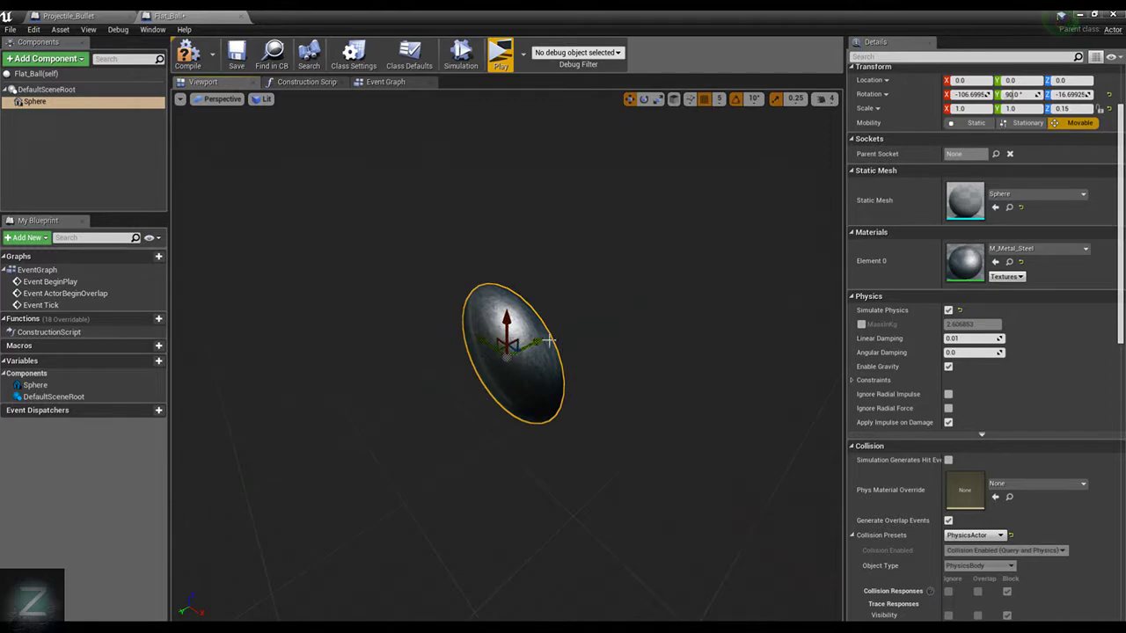
pyautogui.moveTo(548, 340); pyautogui.dragTo(507, 356)
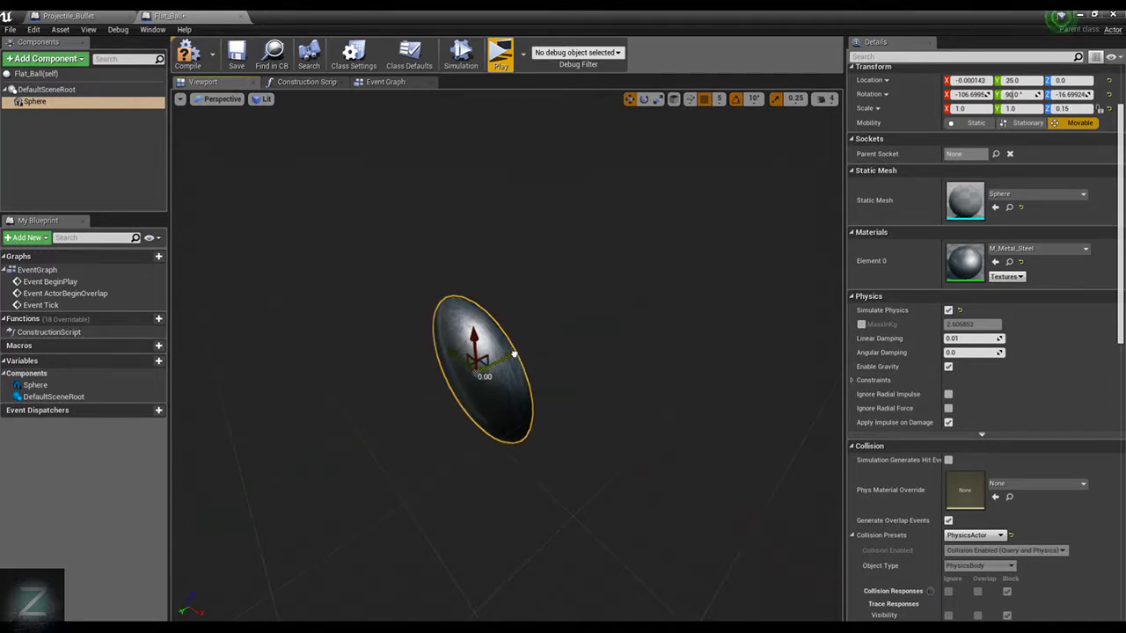
pyautogui.click(187, 54)
# Play-test the sphere's offset by running toward the low wall with the character, and stop the preview
pyautogui.click(502, 55)
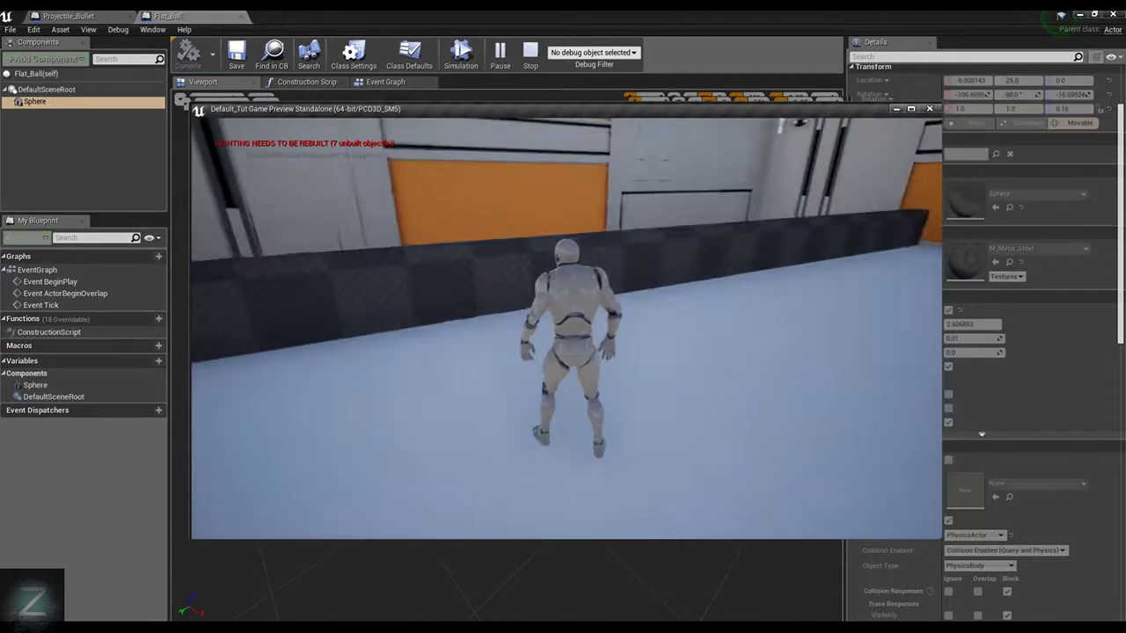
pyautogui.press('w')
pyautogui.press('d')
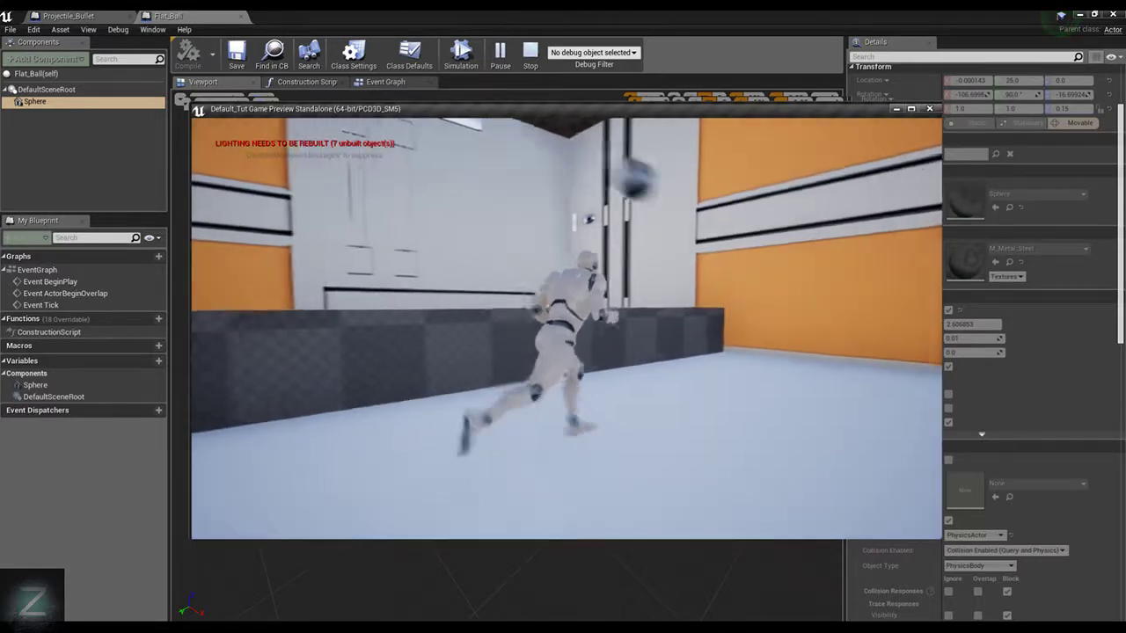
pyautogui.press('d')
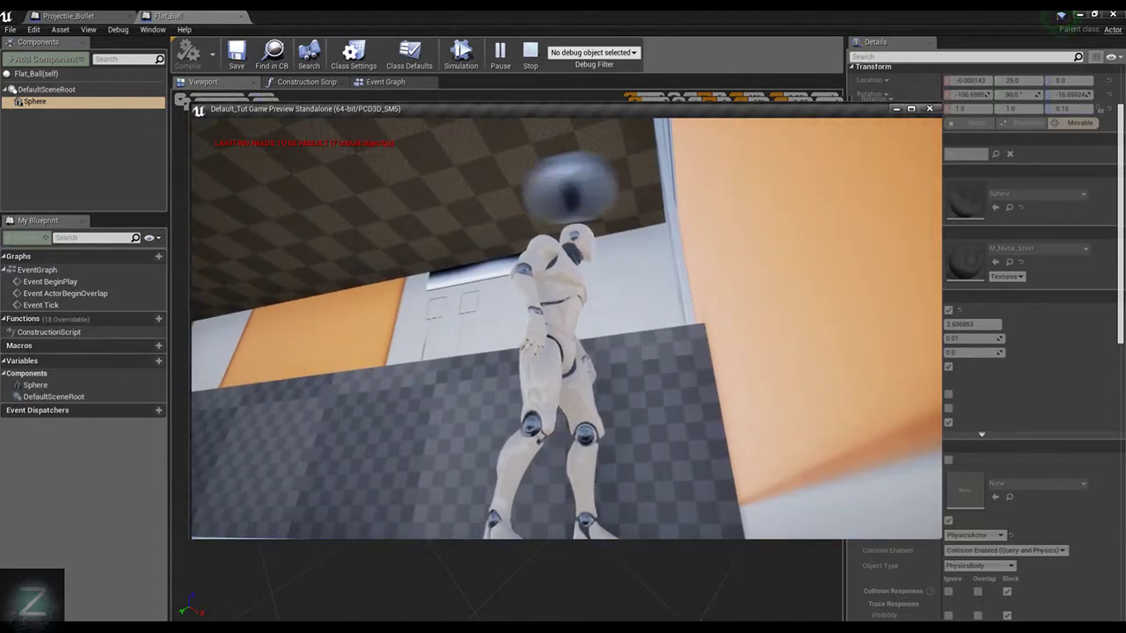
pyautogui.press('Escape')
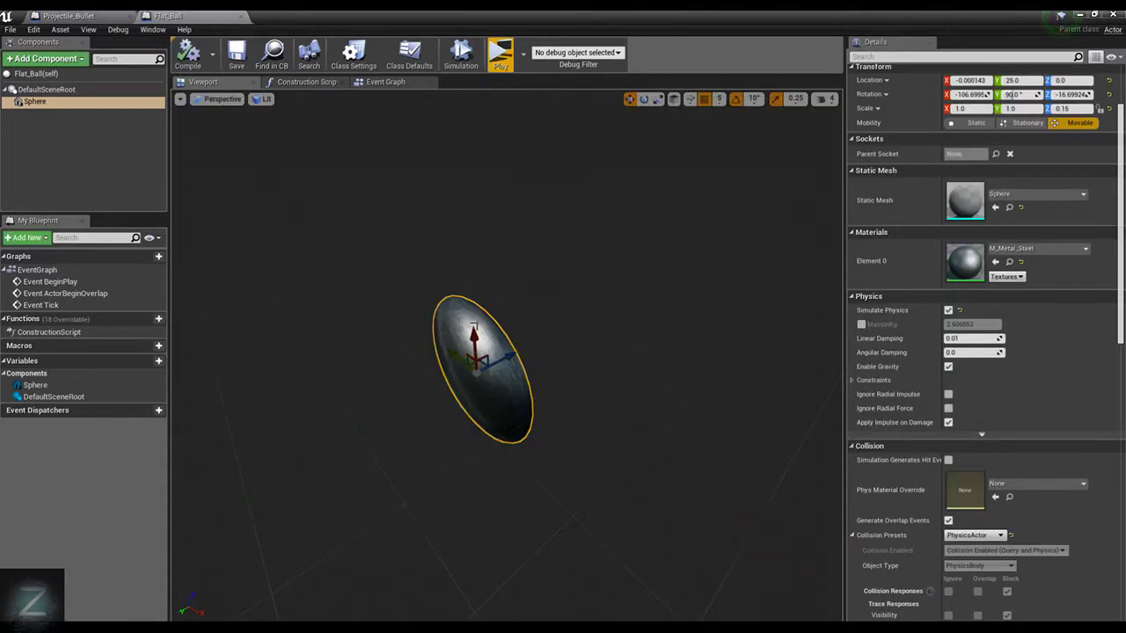
# Move the Flat_Ball sphere the opposite way to a Y location of -25, and compile and save the blueprint
pyautogui.moveTo(501, 357); pyautogui.dragTo(556, 333)
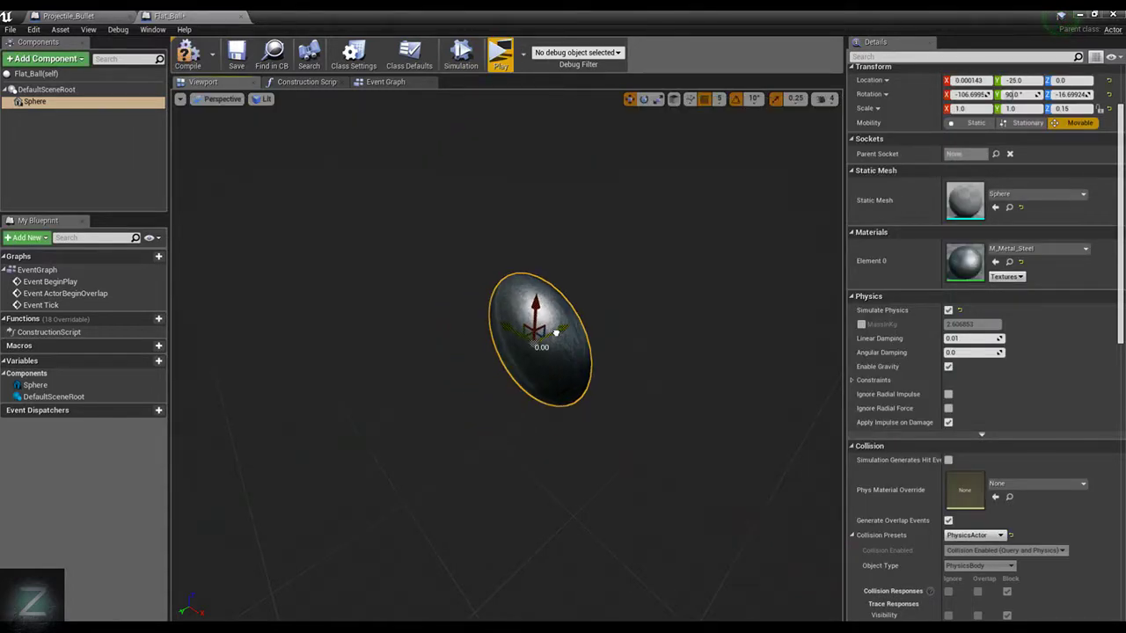
pyautogui.click(189, 54)
pyautogui.hotkey('ctrl', 's')
# Start a play-test and jump over the low wall to reach the area where the flattened balls land
pyautogui.click(494, 69)
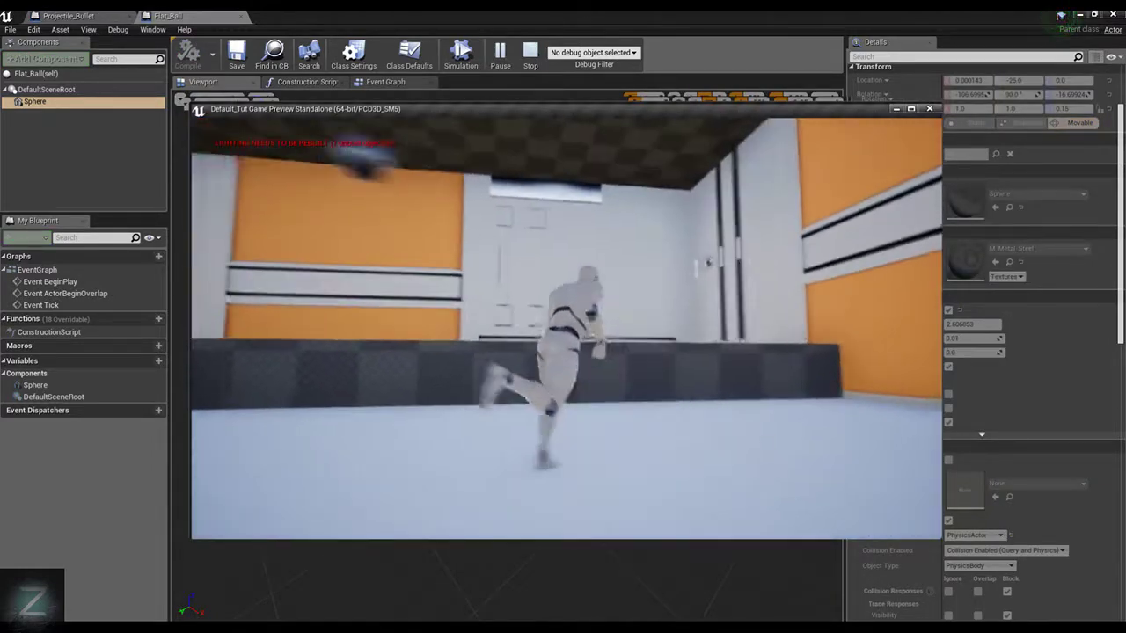
pyautogui.press('space')
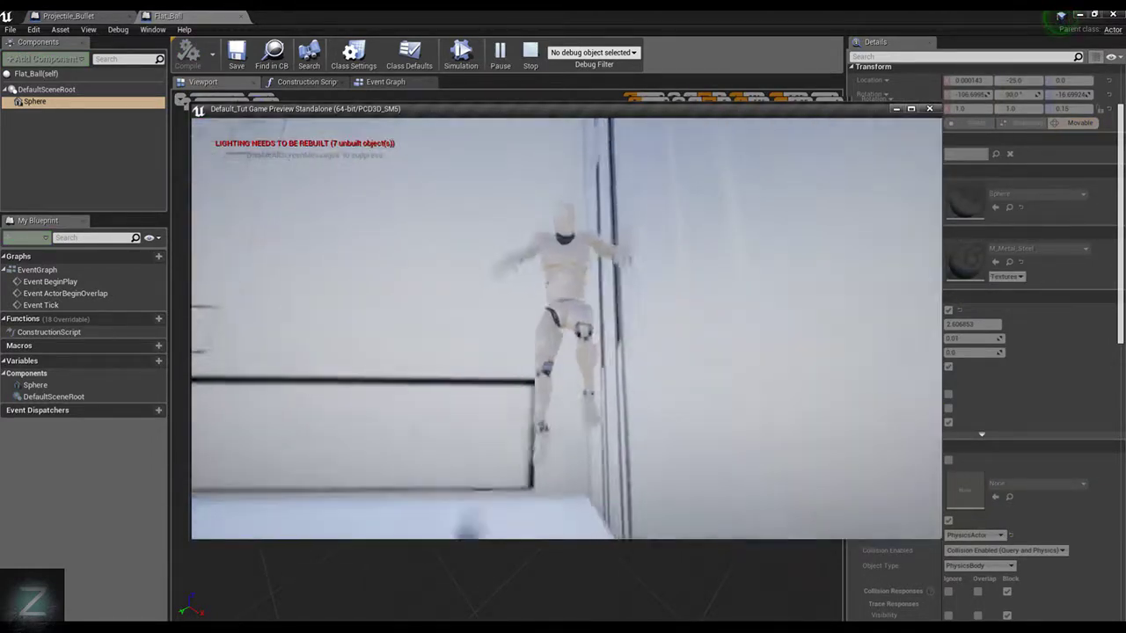
pyautogui.press('space')
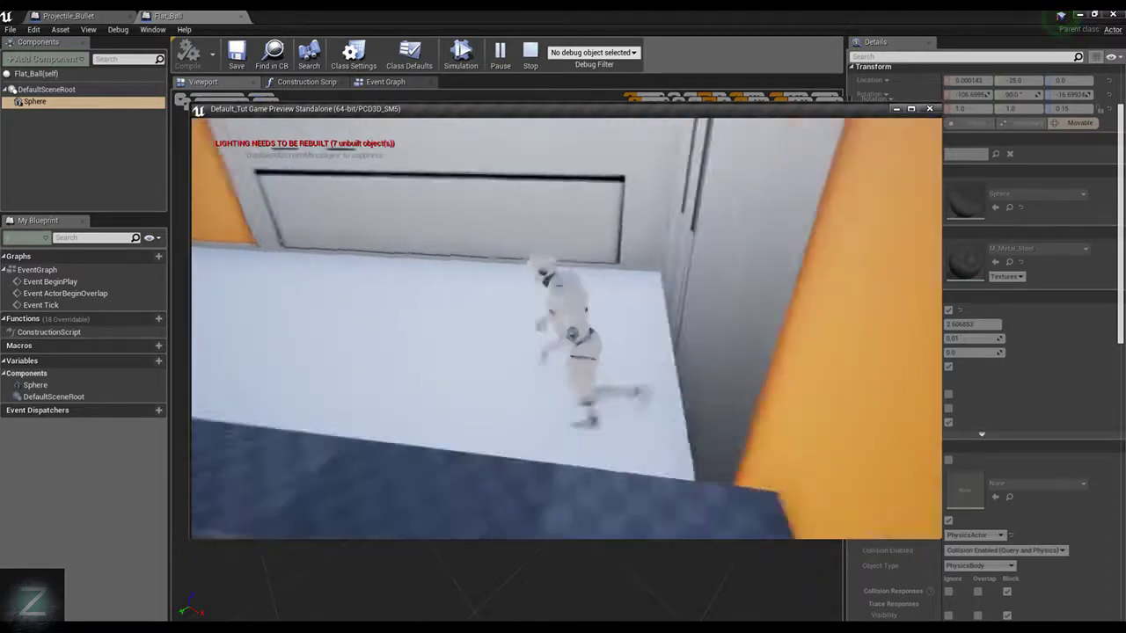
pyautogui.press('space')
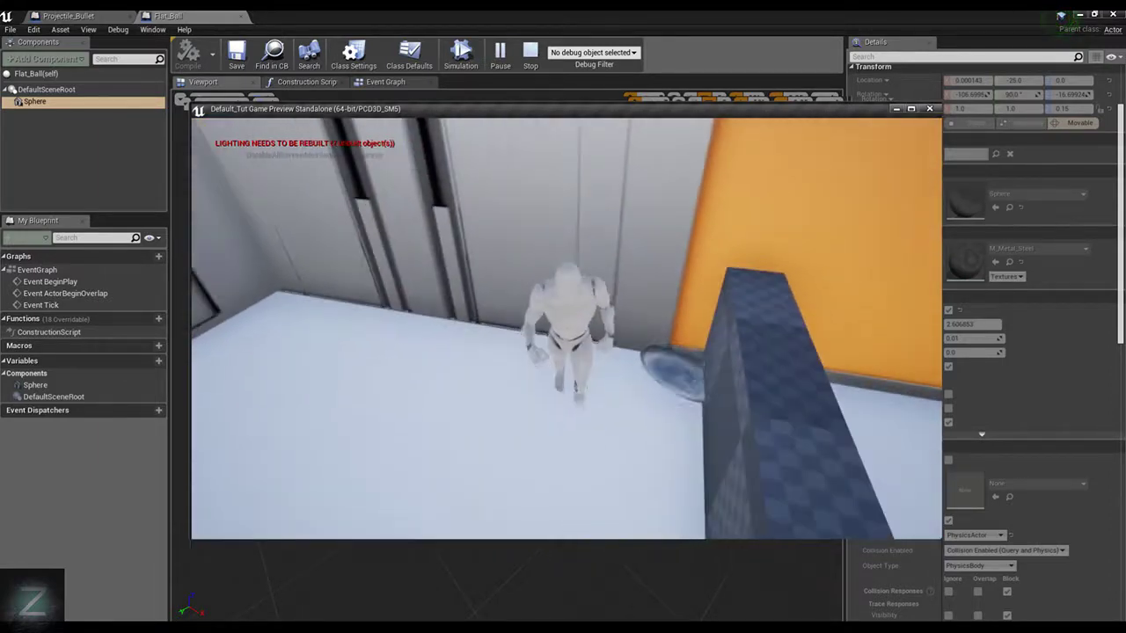
# Walk into the flattened balls between the low wall and the white wall to check their placement and physics
pyautogui.press('d')
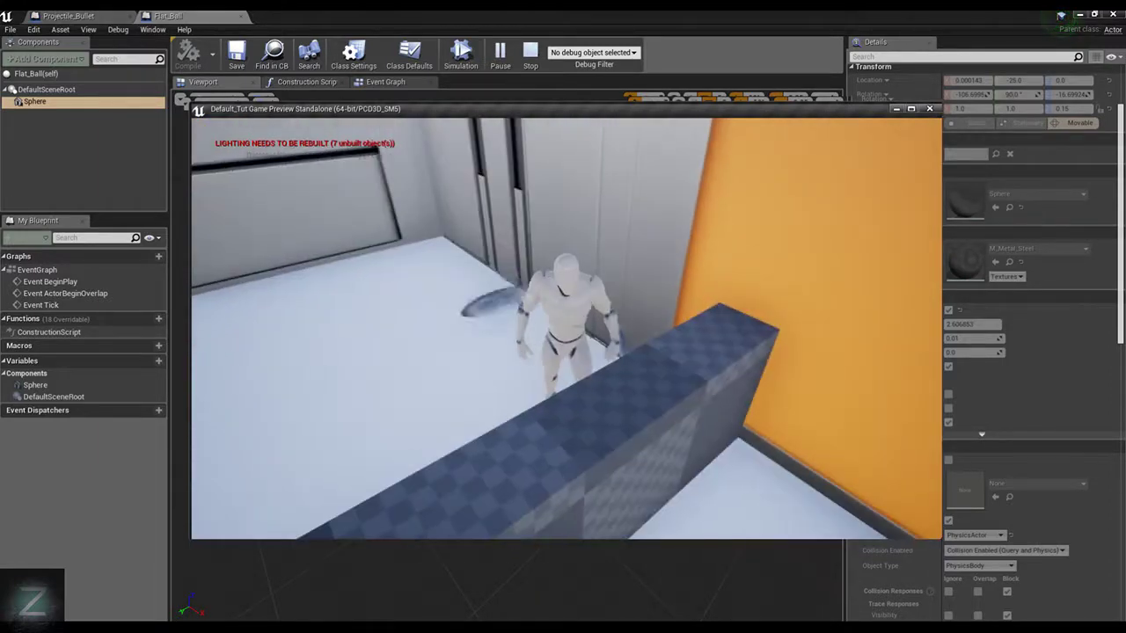
pyautogui.press('w')
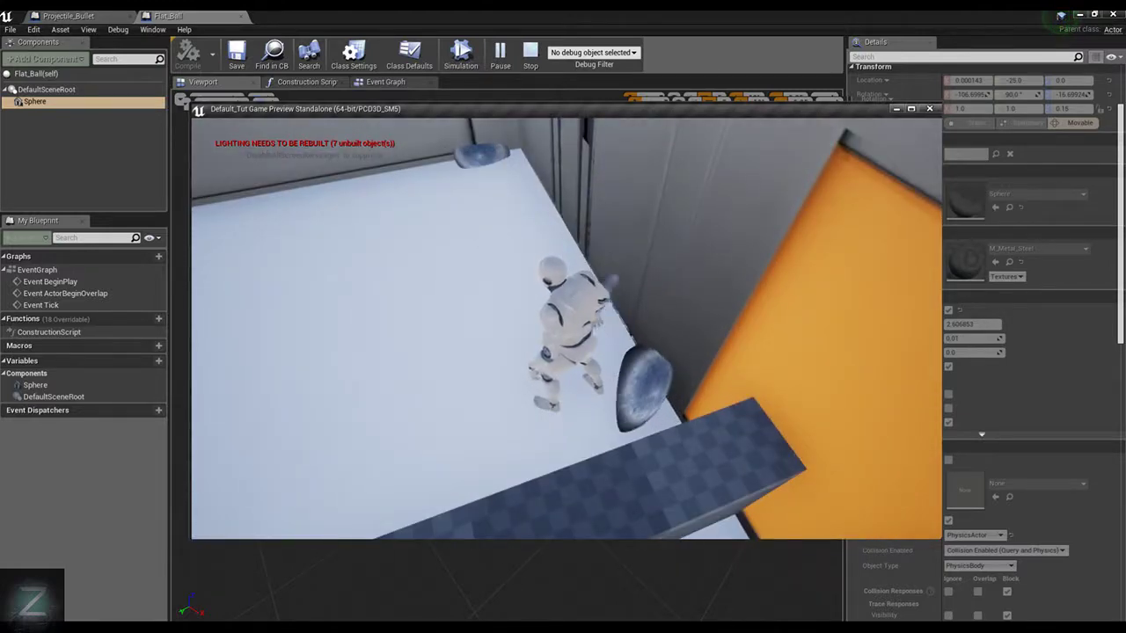
pyautogui.press('w')
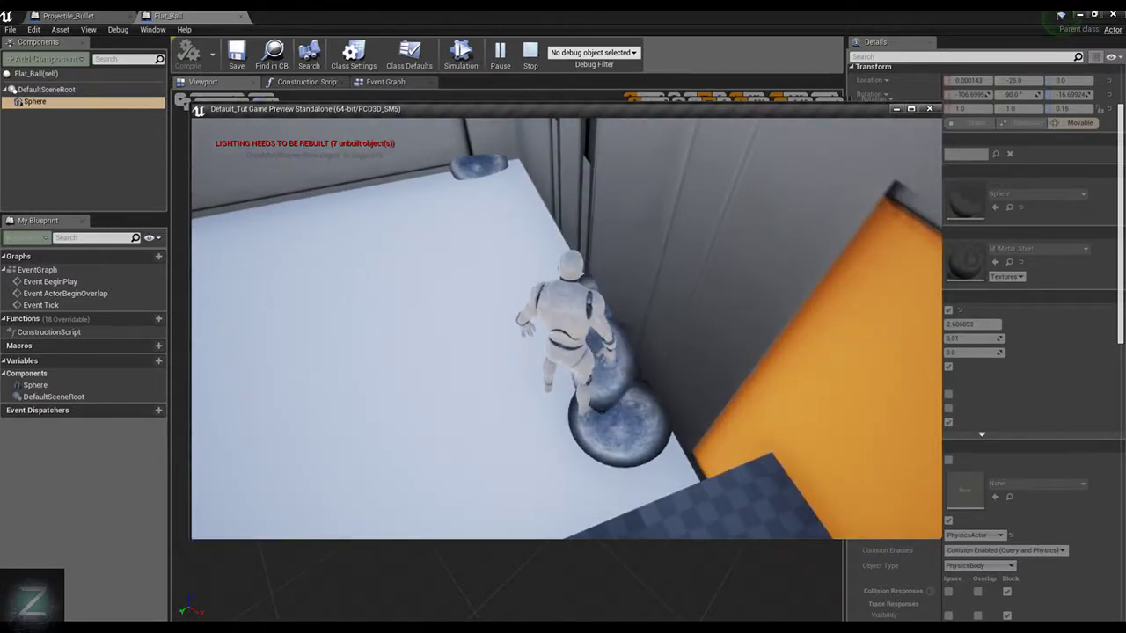
pyautogui.press('s')
pyautogui.press('w')
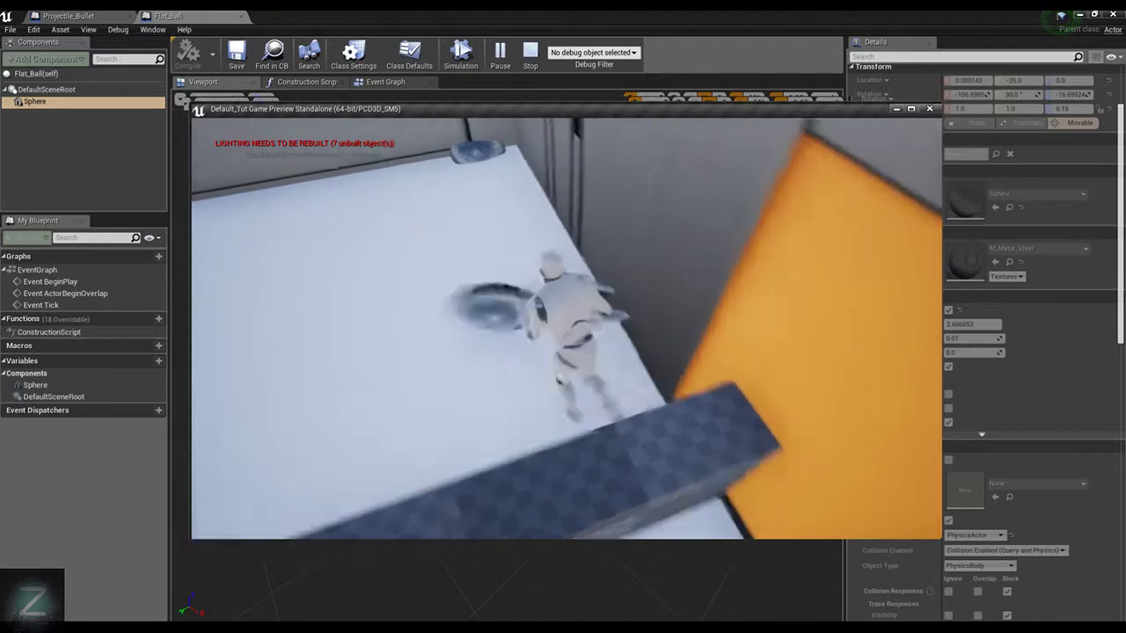
pyautogui.press('w')
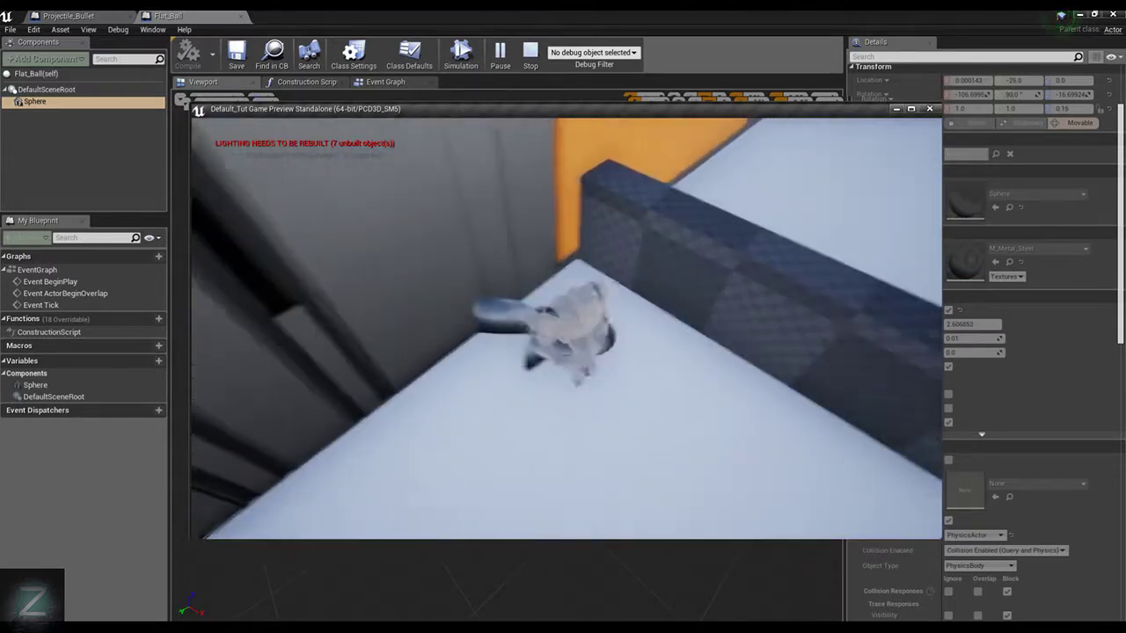
pyautogui.press('w')
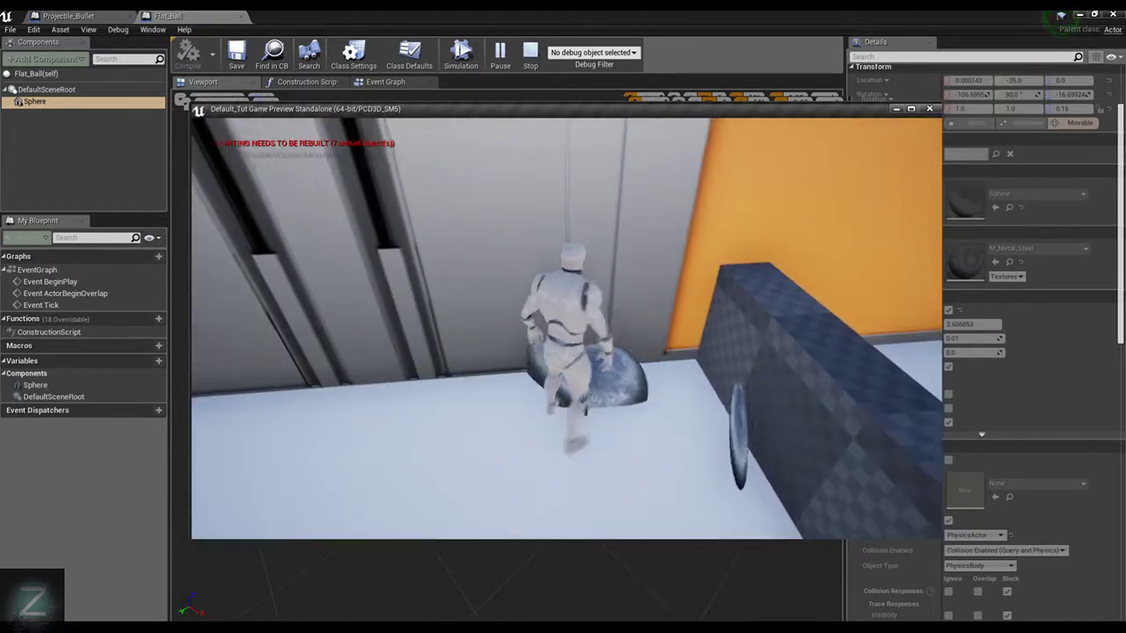
pyautogui.press('w')
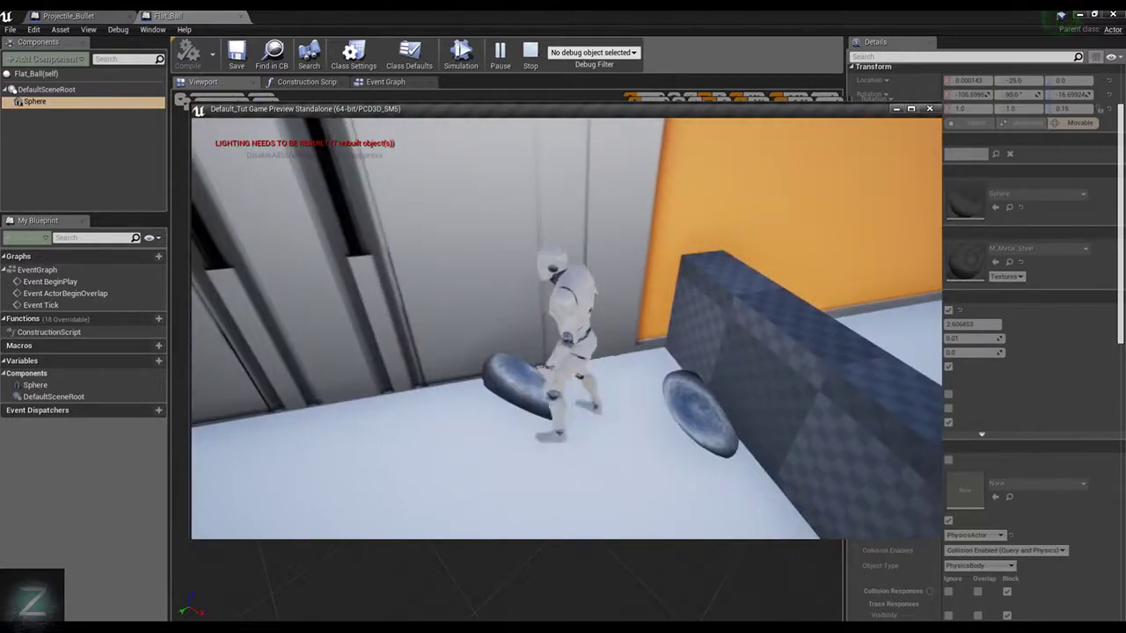
pyautogui.press('w')
# Jump around the low wall with the character while checking the spawned balls, and stop the preview
pyautogui.press('w')
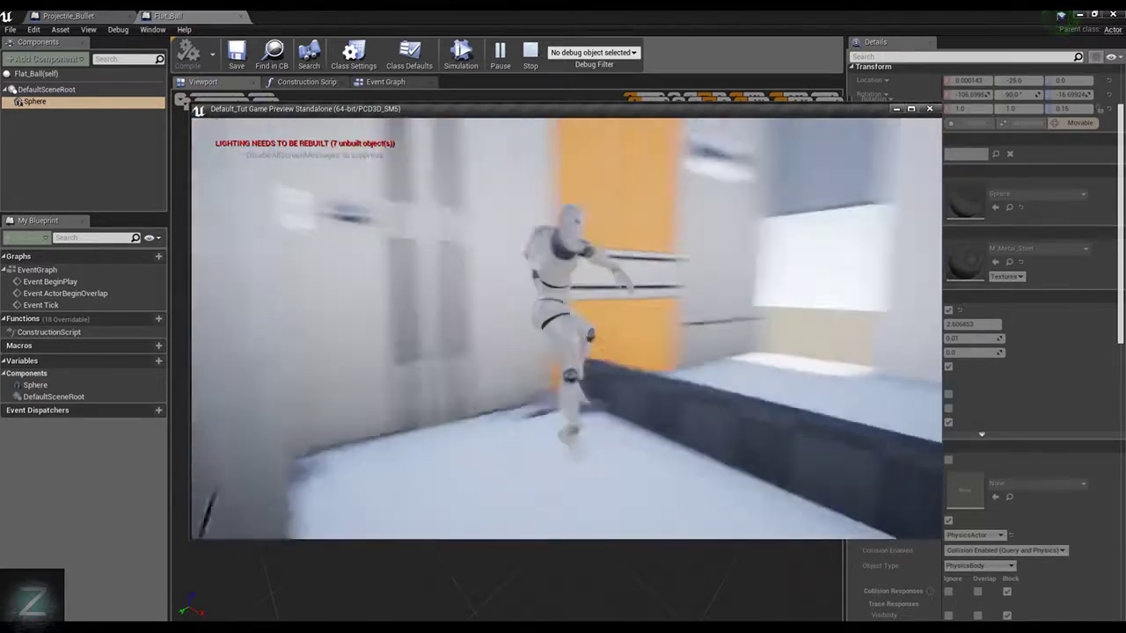
pyautogui.press('space')
pyautogui.press('w')
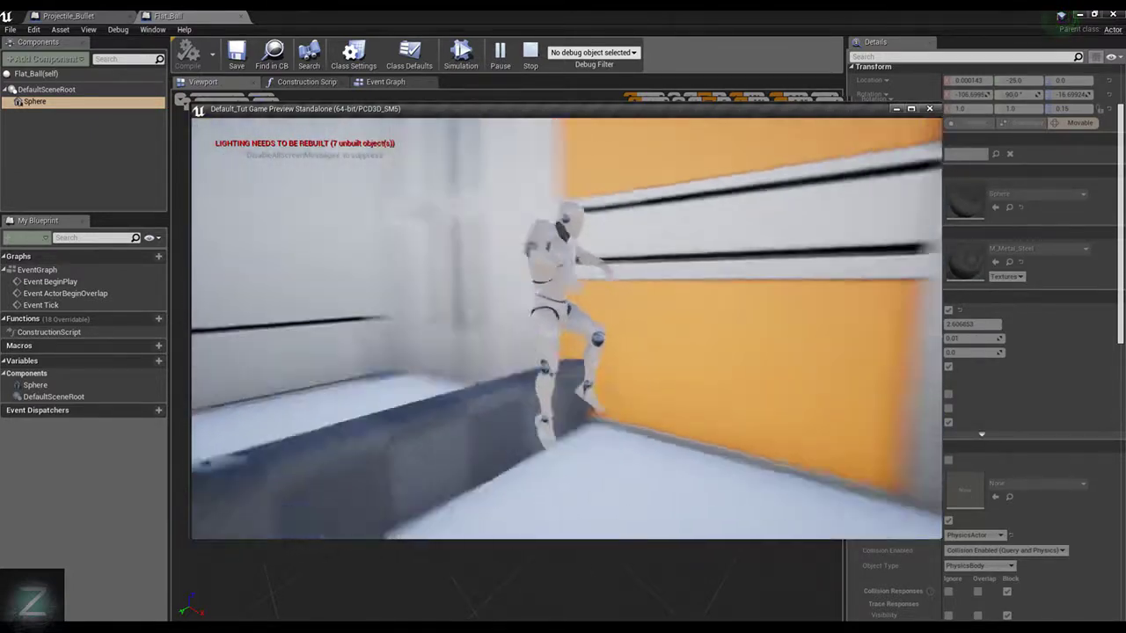
pyautogui.press('space')
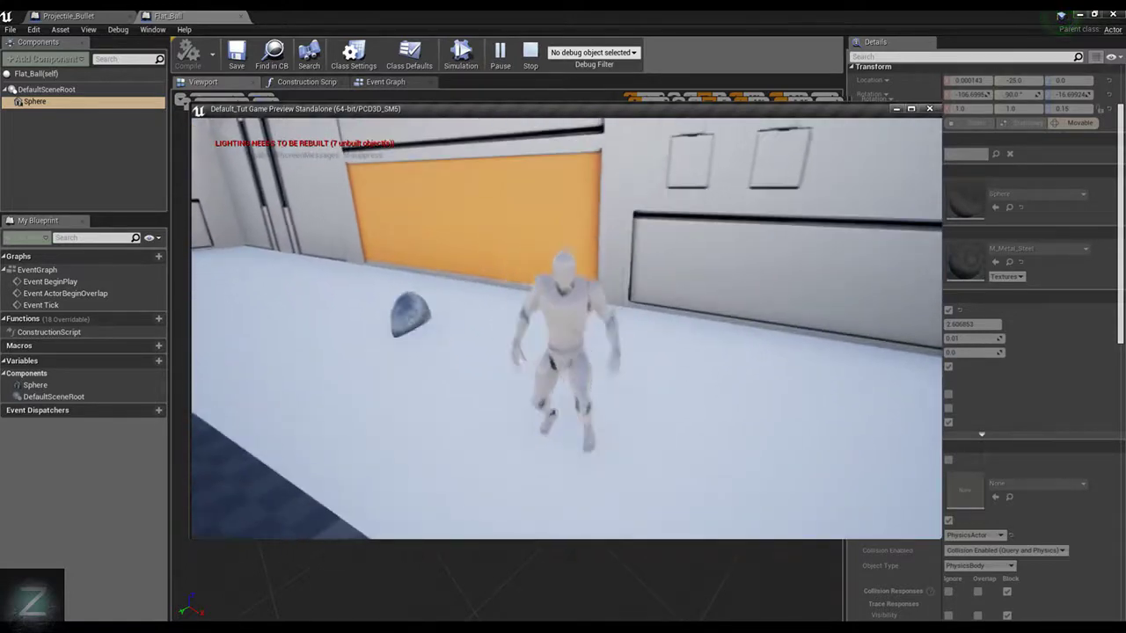
pyautogui.press('Escape')
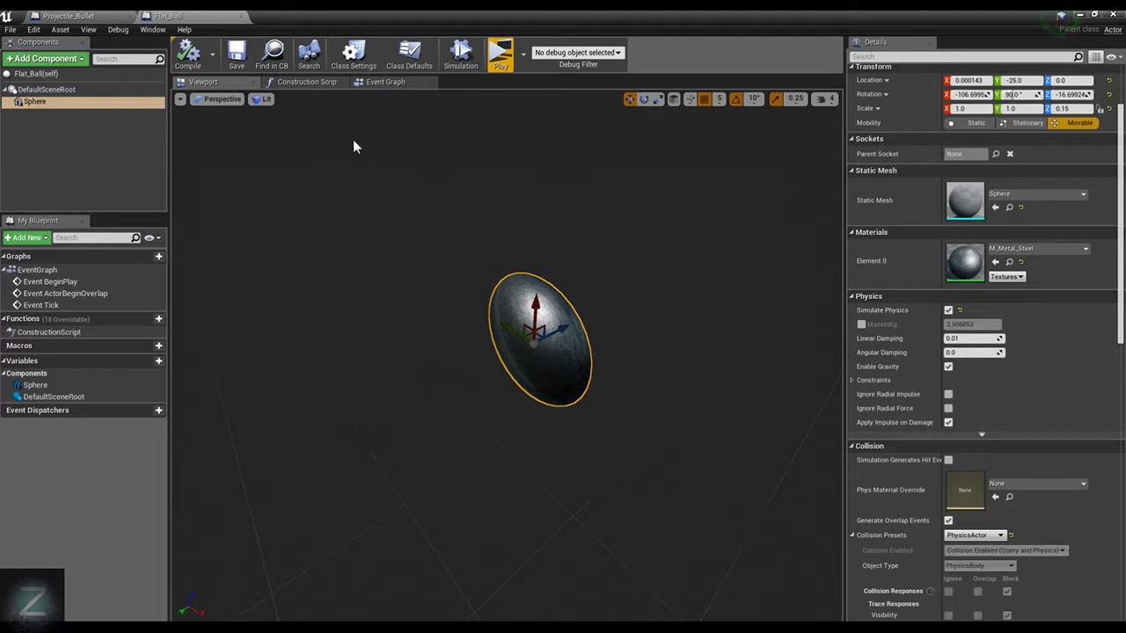
# View the Projectile_Bullet event graph, return to the level editor, and open StarterContent's Materials folder after checking Textures
pyautogui.click(70, 16)
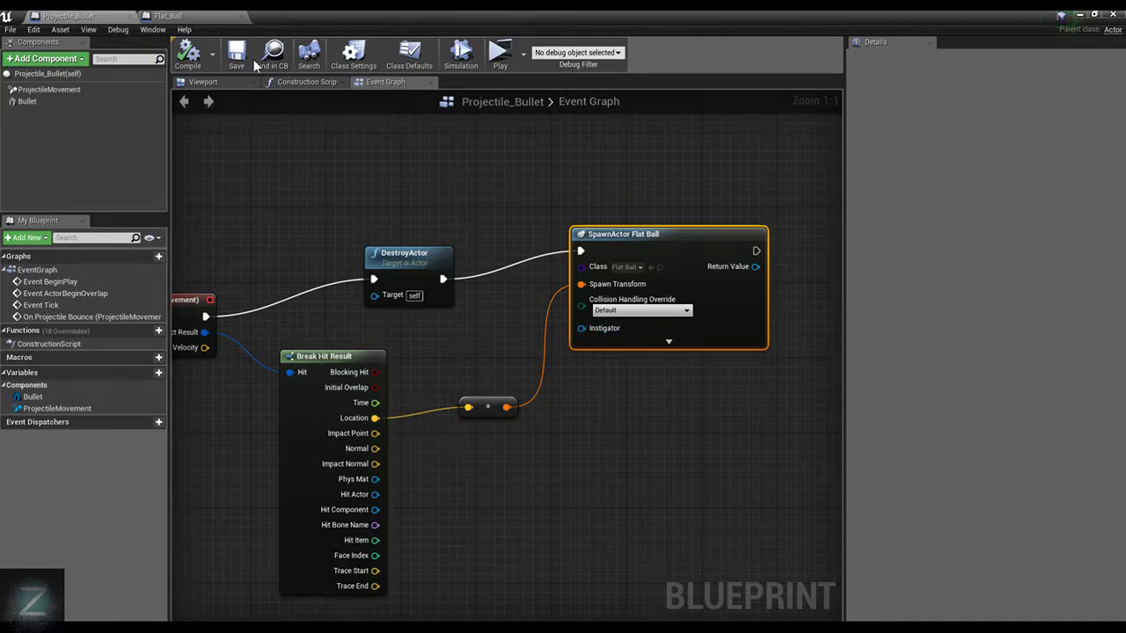
pyautogui.click(1081, 16)
pyautogui.moveTo(615, 264); pyautogui.dragTo(559, 306, button='right')
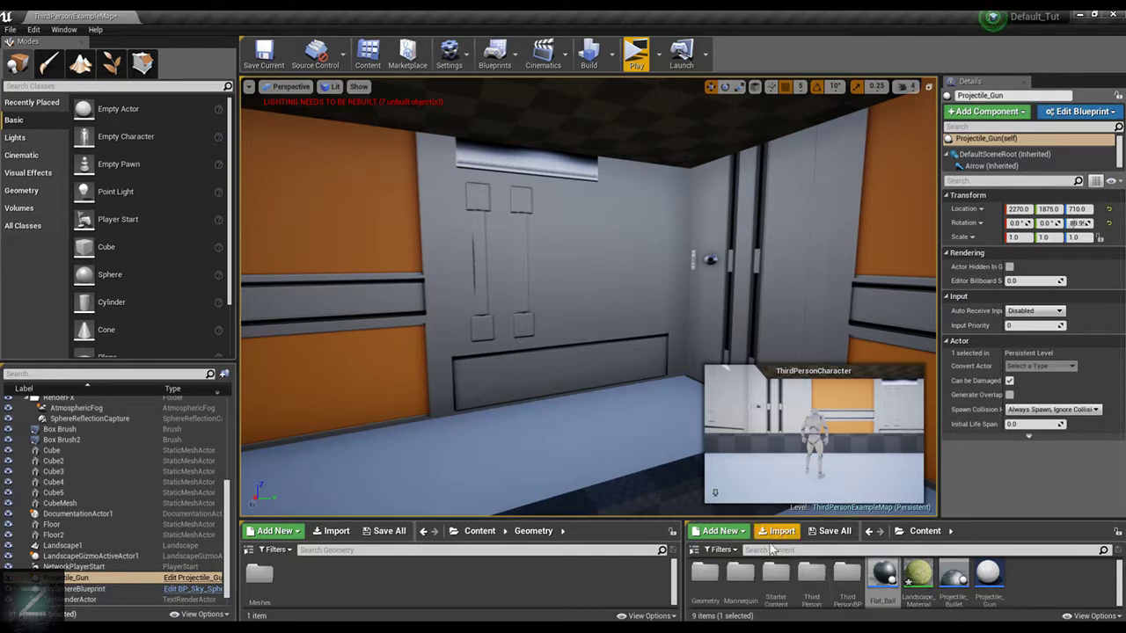
pyautogui.doubleClick(775, 573)
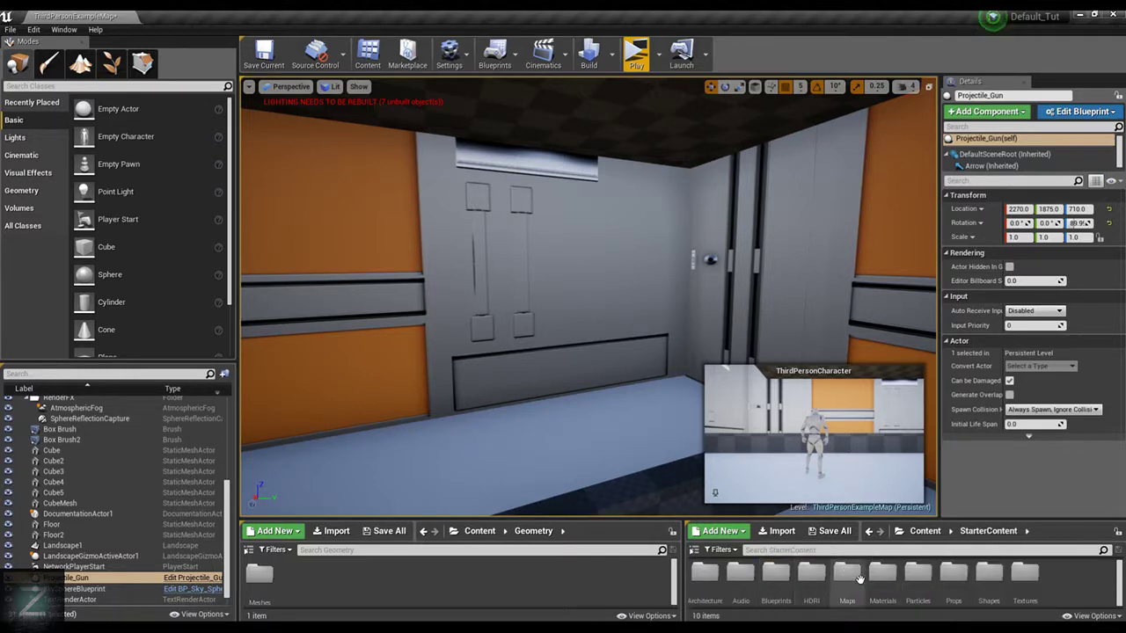
pyautogui.doubleClick(1023, 570)
pyautogui.click(989, 531)
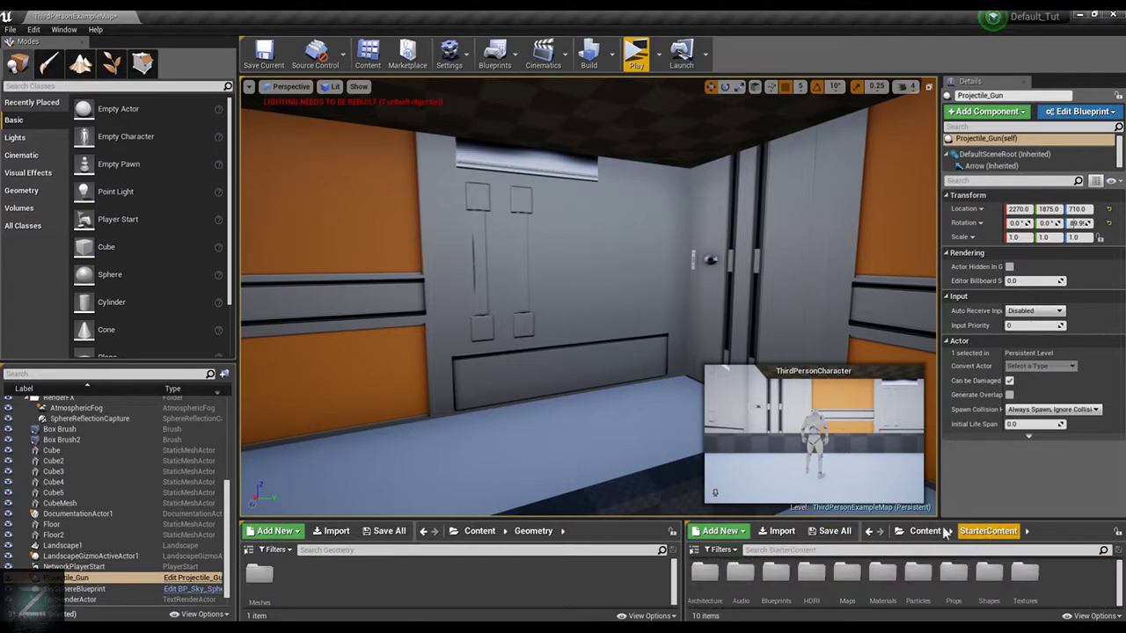
pyautogui.doubleClick(881, 573)
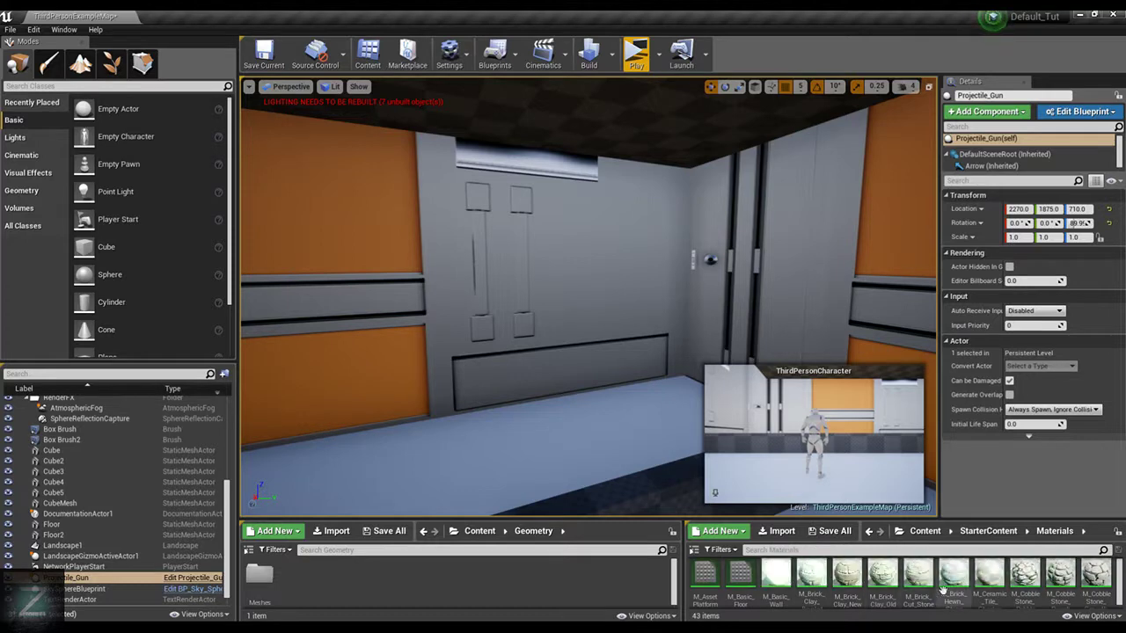
# Look through the starter materials for one suitable for a bullet impact decal
pyautogui.scroll(-3, 960, 574)
pyautogui.scroll(-2, 1101, 570)
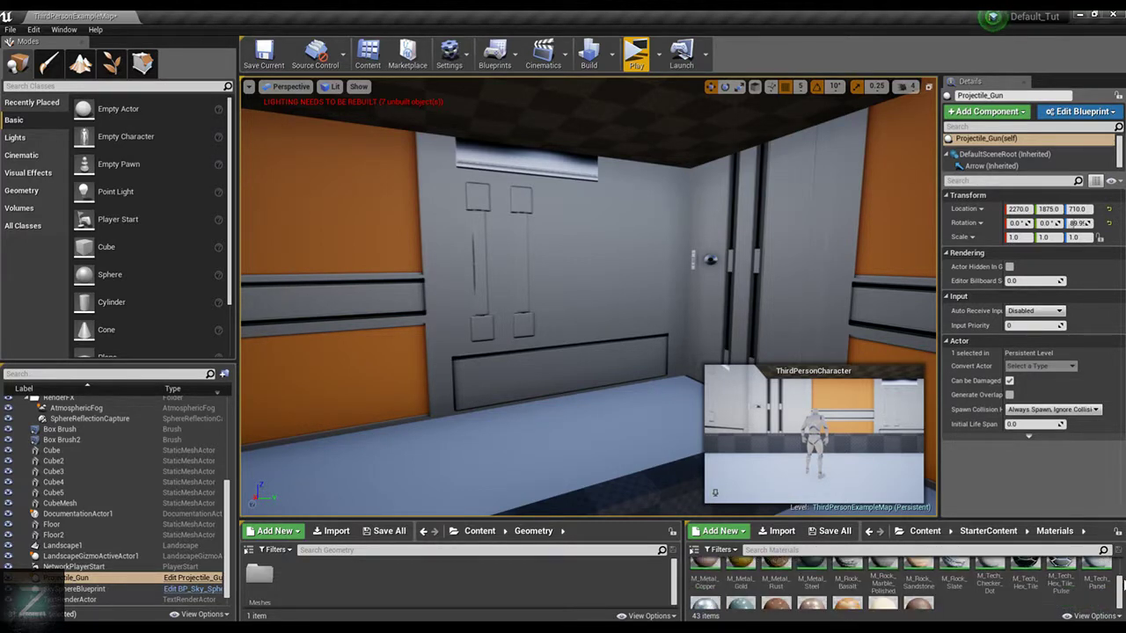
pyautogui.scroll(1, 1019, 605)
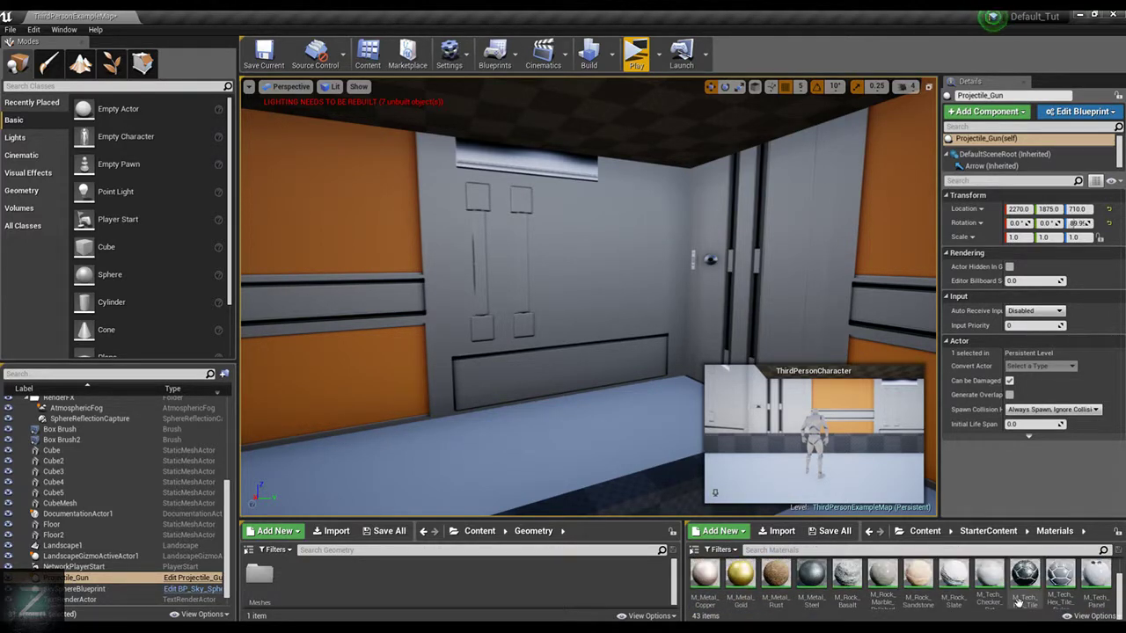
pyautogui.scroll(-2, 1018, 605)
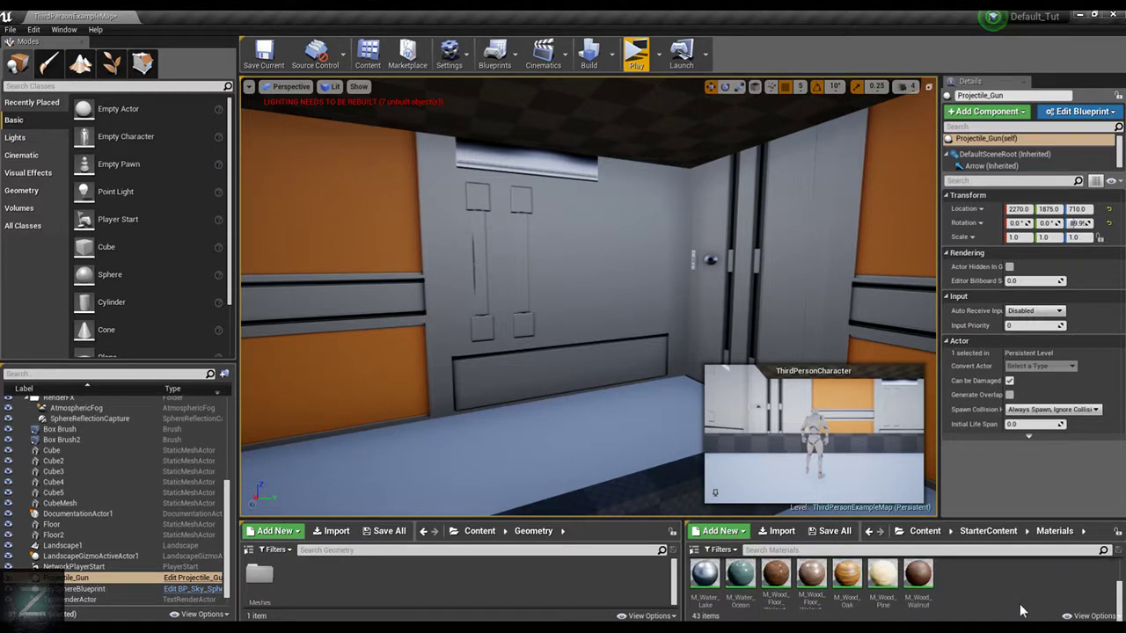
pyautogui.scroll(-1, 1020, 611)
pyautogui.scroll(4, 1019, 607)
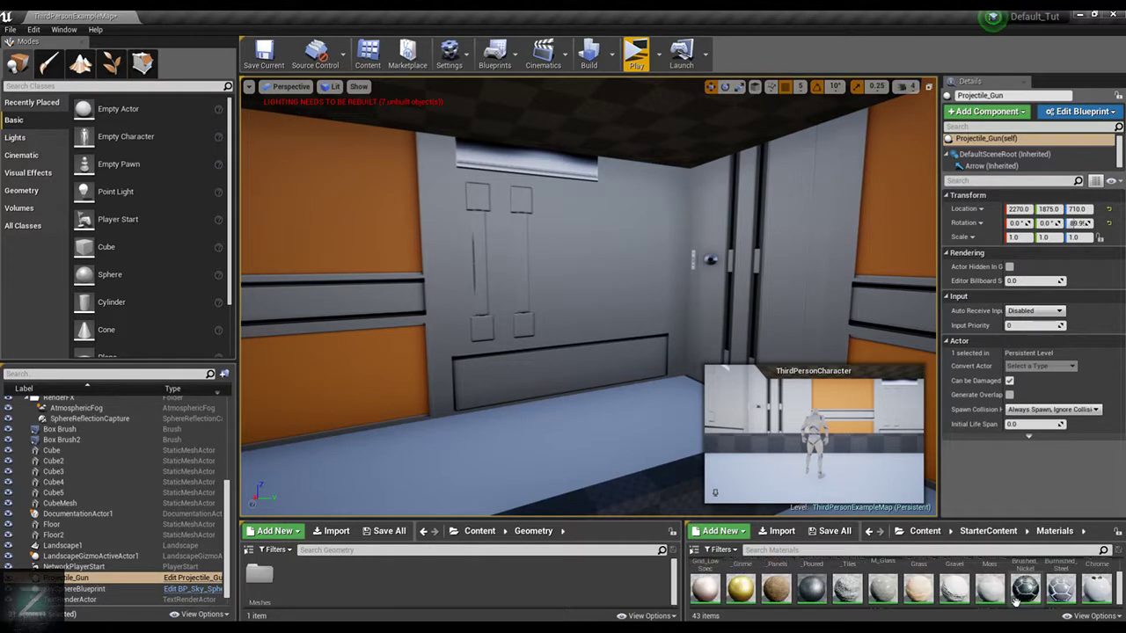
pyautogui.scroll(-1, 1027, 598)
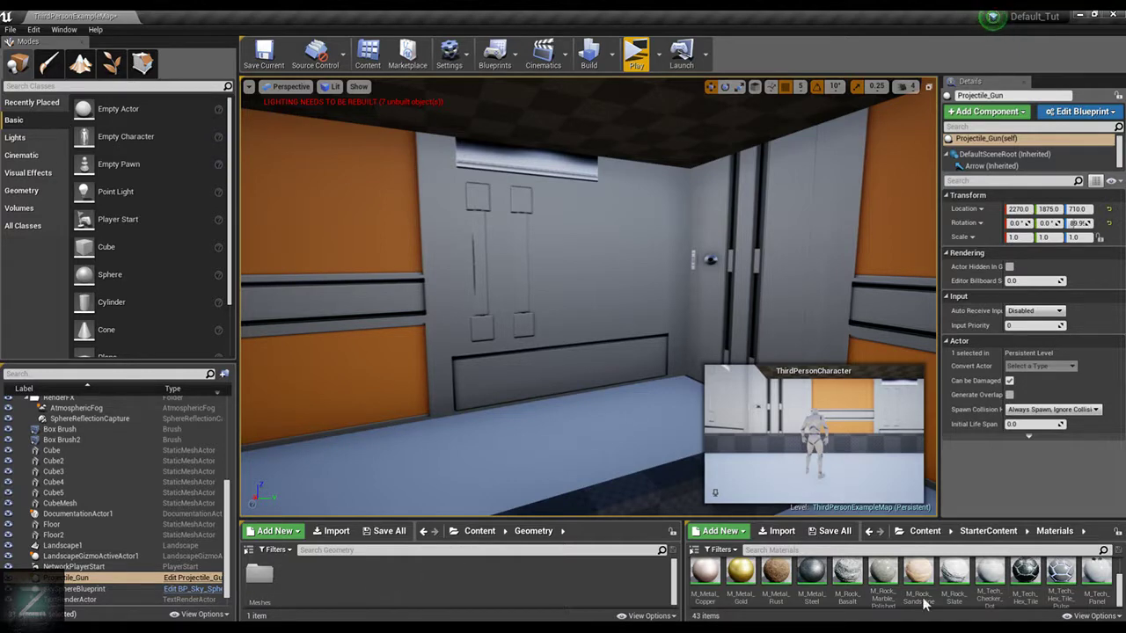
# Create a new folder in the main Content folder, keeping its default name
pyautogui.click(924, 532)
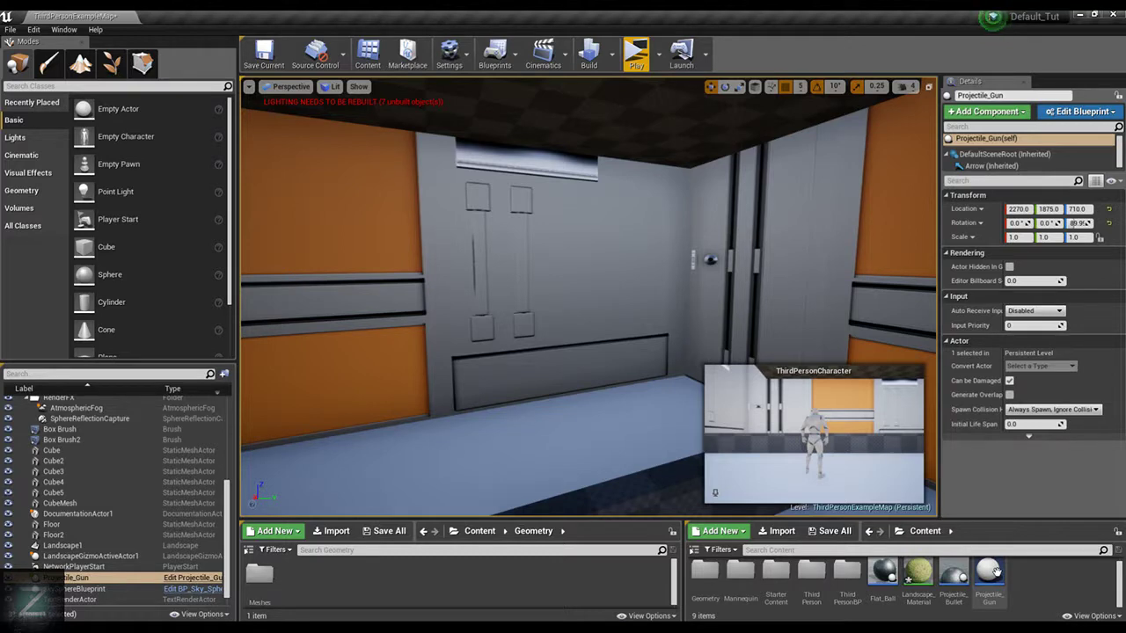
pyautogui.rightClick(1034, 587)
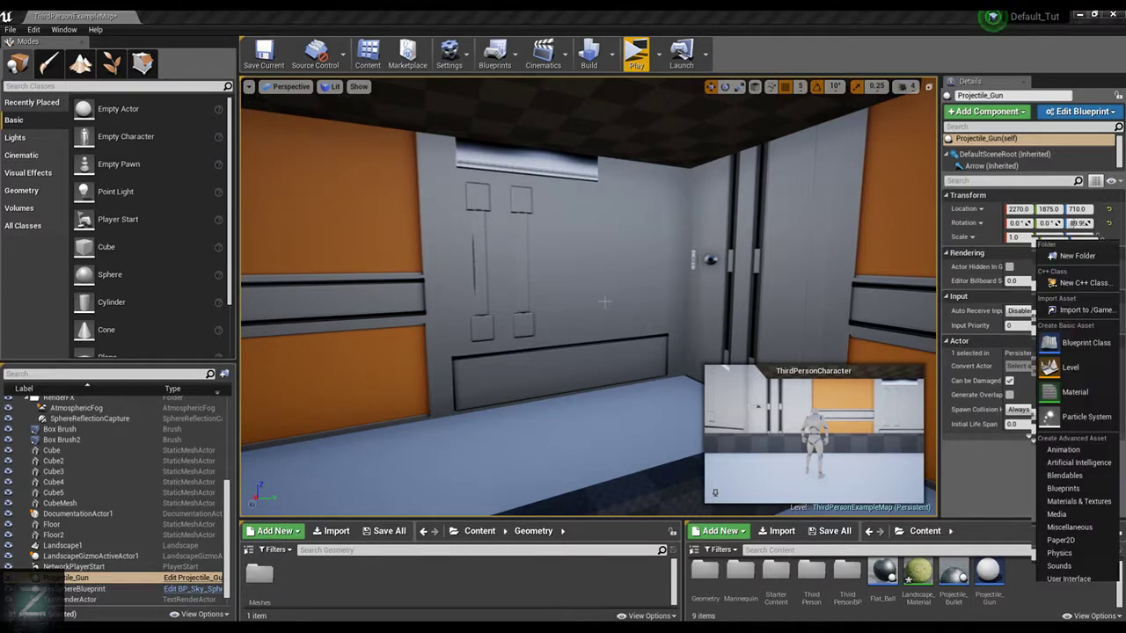
pyautogui.click(1097, 254)
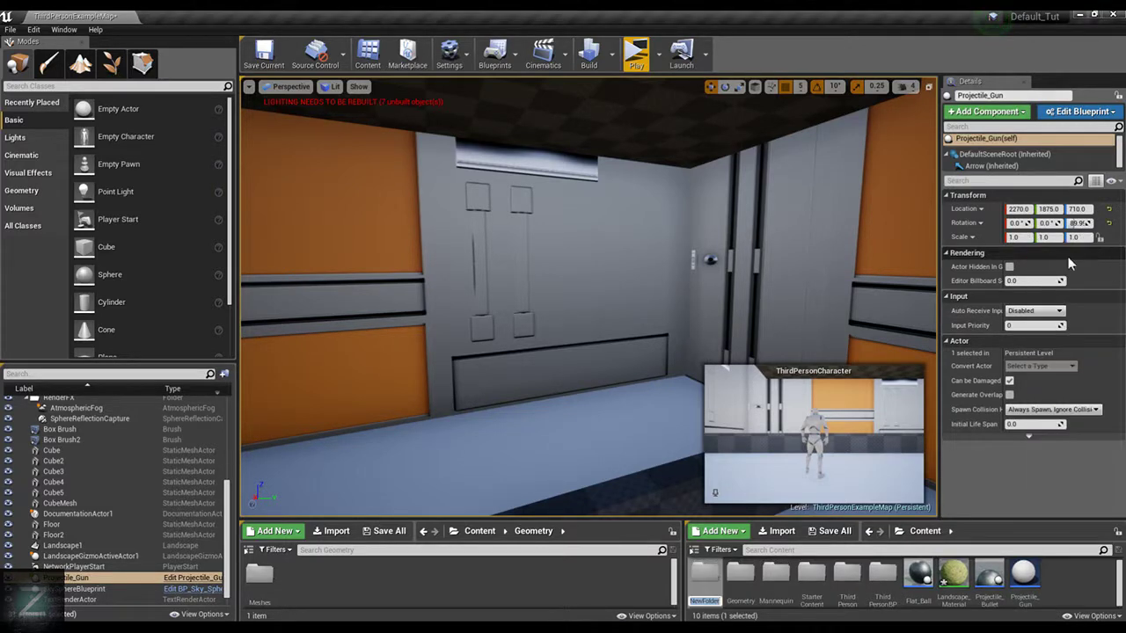
pyautogui.click(712, 571)
pyautogui.click(713, 576)
# Create an Actor blueprint class named Ball_Decal in the Content folder
pyautogui.rightClick(1106, 567)
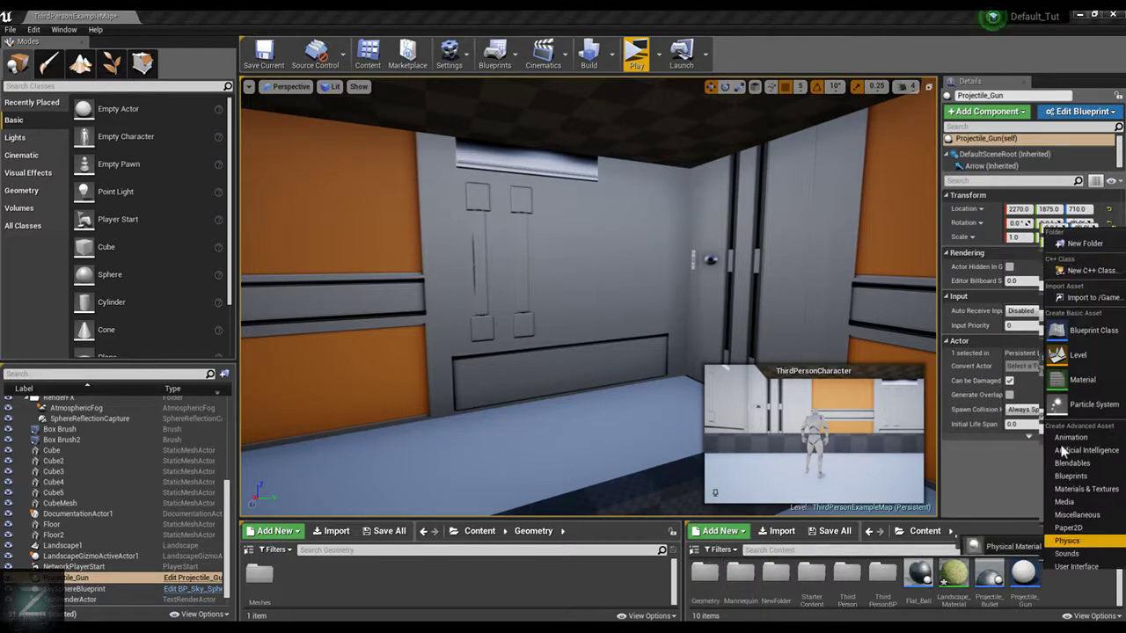
pyautogui.click(1110, 330)
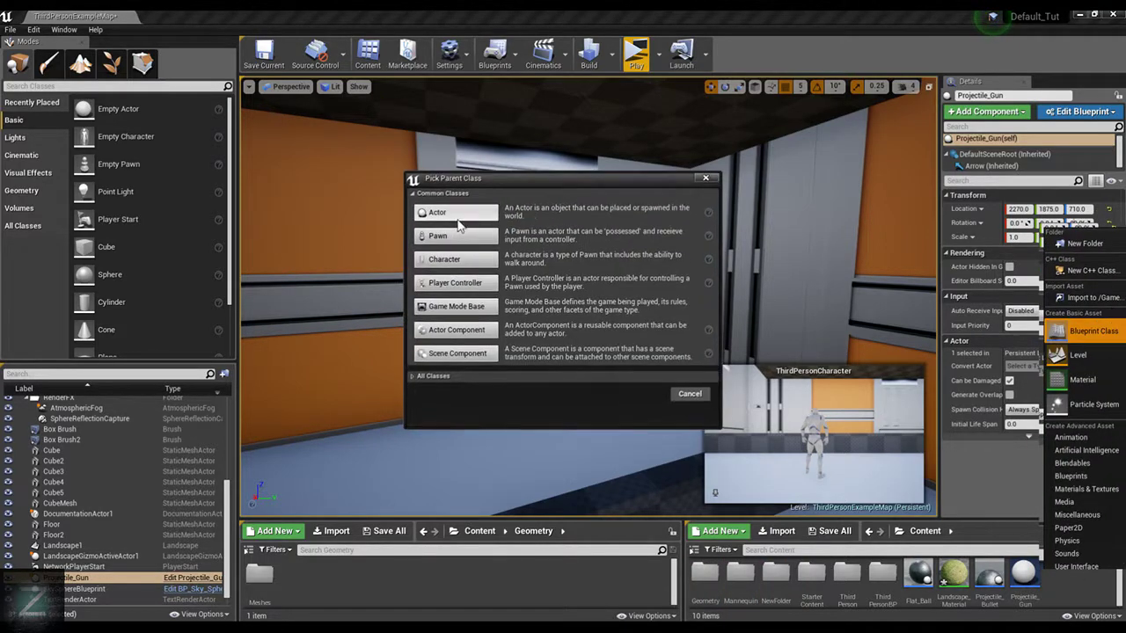
pyautogui.click(454, 217)
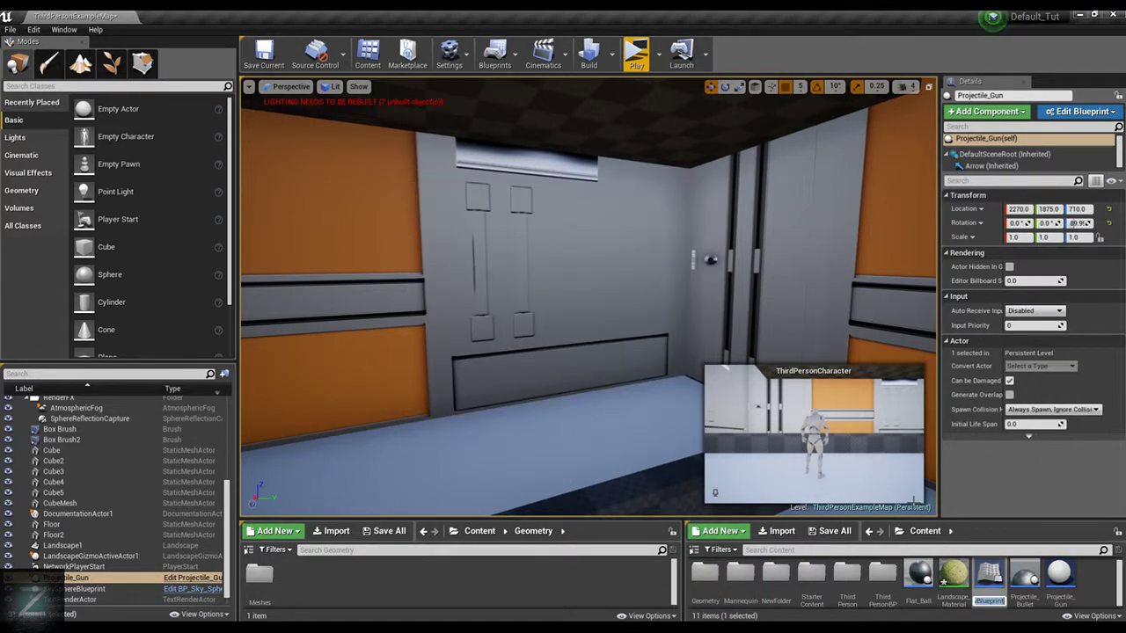
pyautogui.write('E')
pyautogui.write('all_Decal')
pyautogui.press('Return')
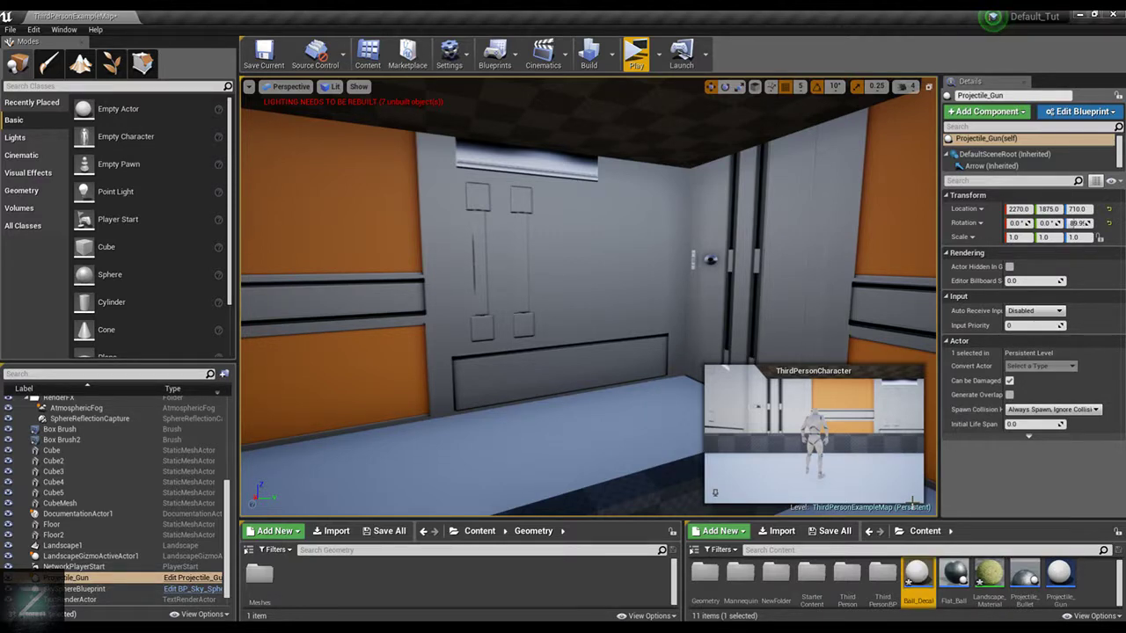
# Open the Ball_Decal blueprint and set its Editor Billboard Scale to 0.0
pyautogui.doubleClick(916, 570)
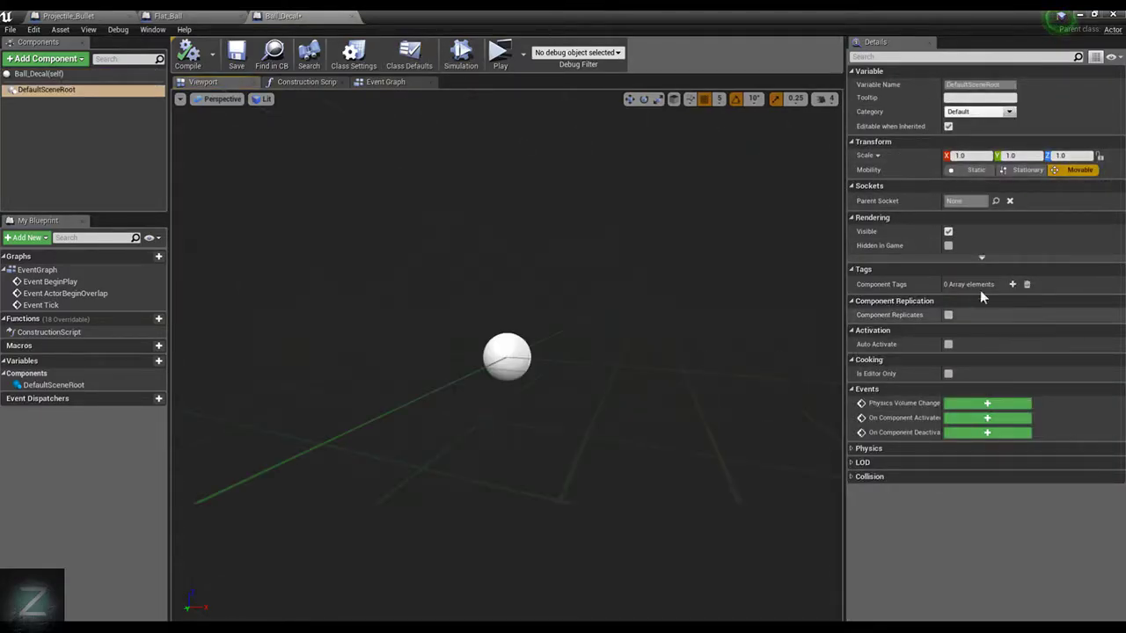
pyautogui.click(118, 76)
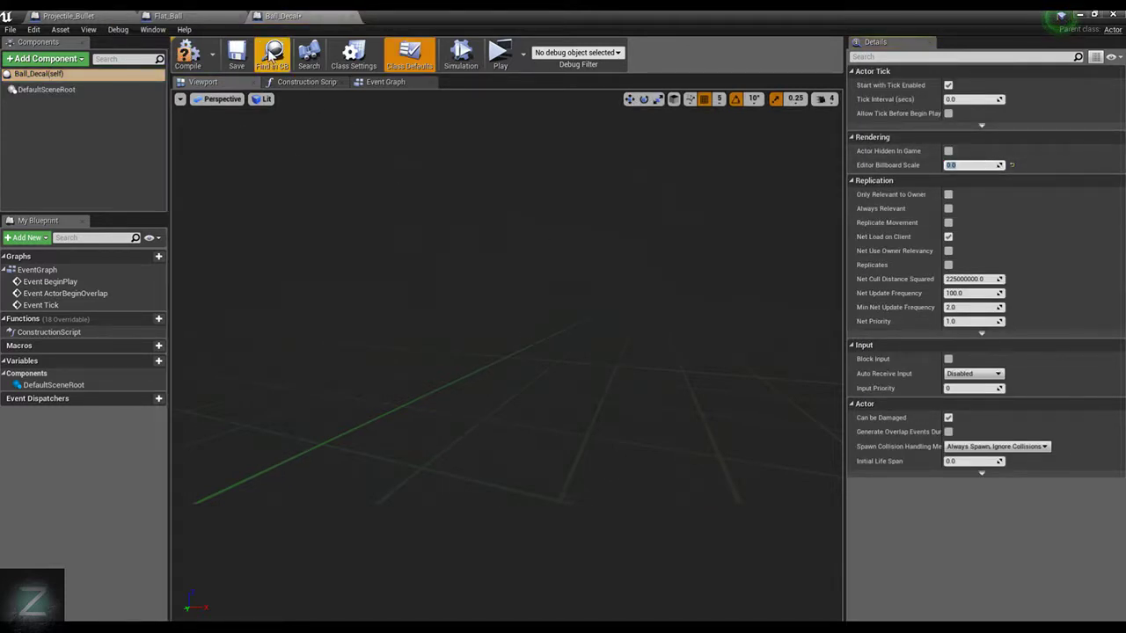
pyautogui.moveTo(655, 284); pyautogui.dragTo(601, 308, button='right')
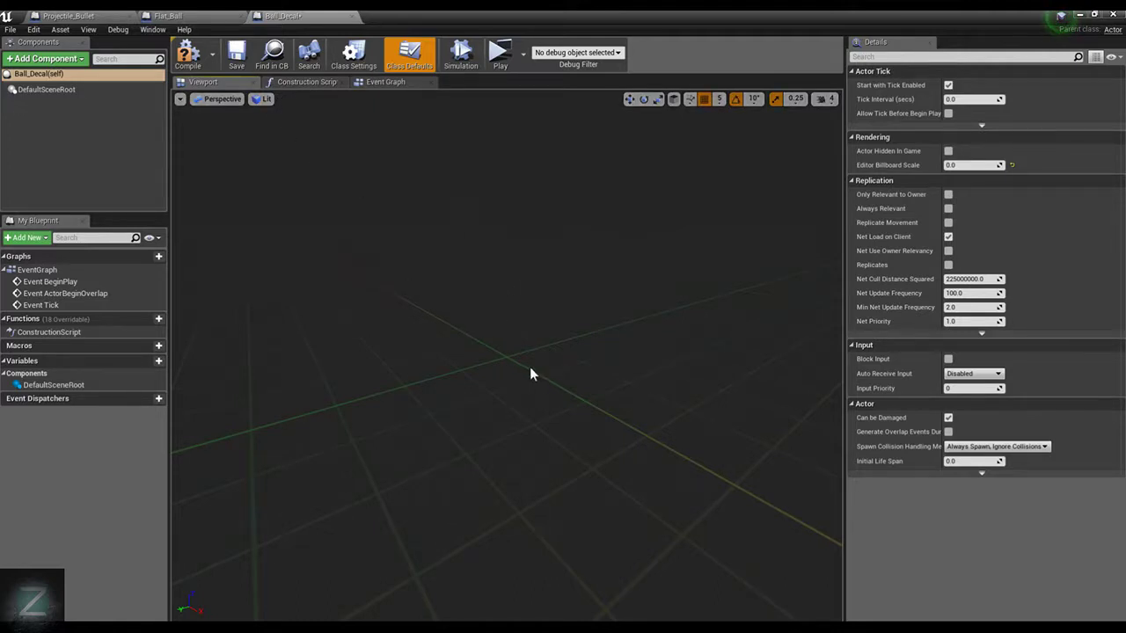
# Add a Sphere component to the Ball_Decal blueprint, keeping its default name
pyautogui.click(46, 58)
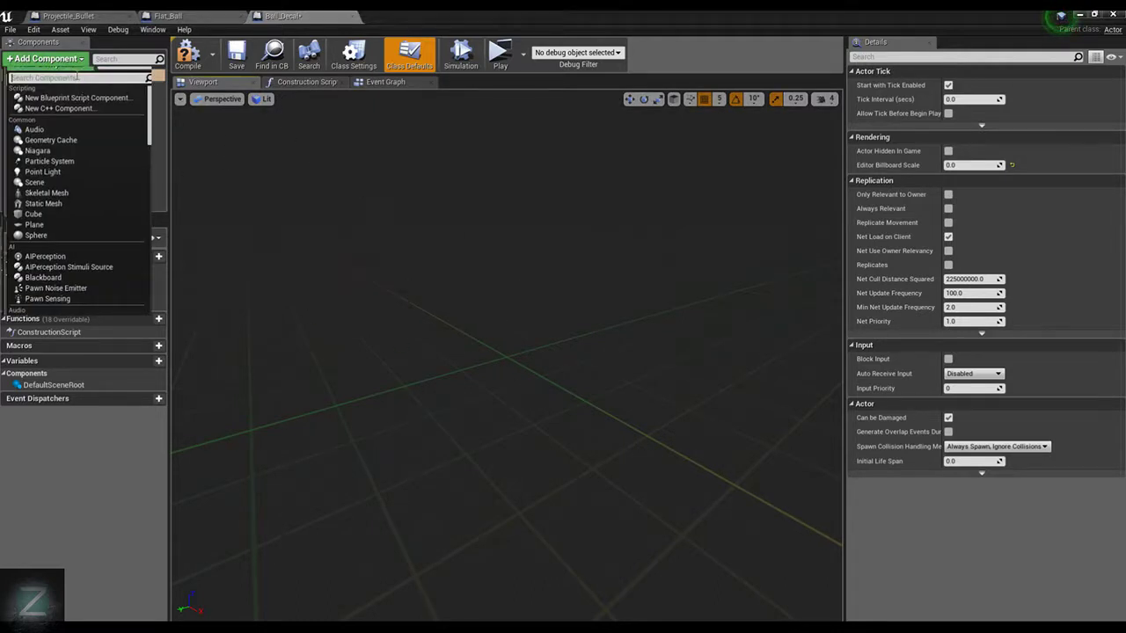
pyautogui.write('Sphere')
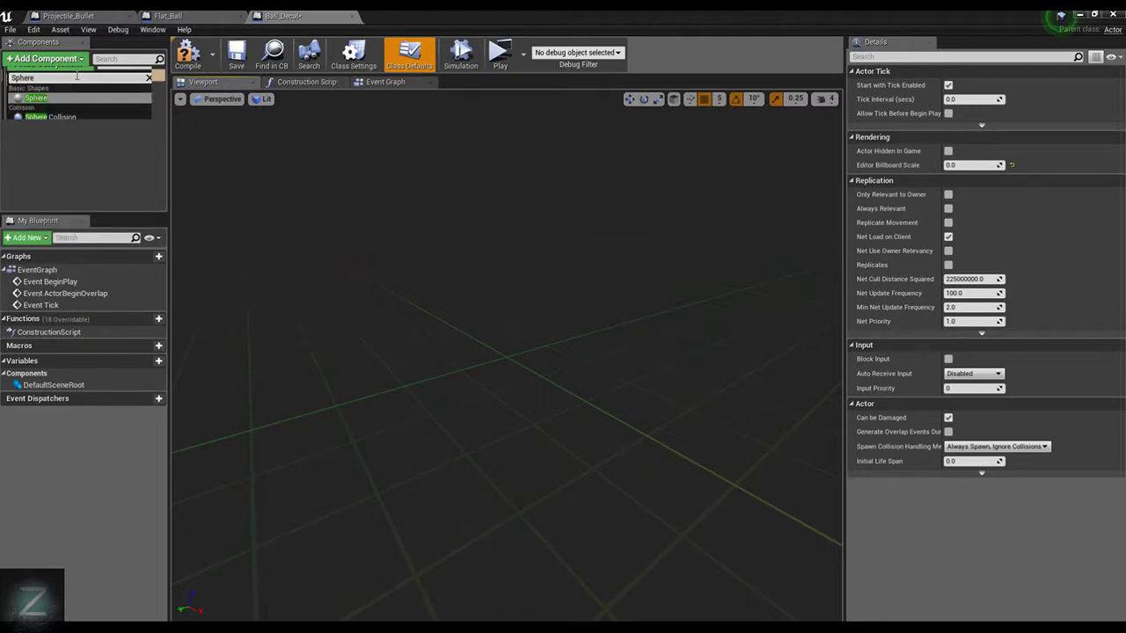
pyautogui.click(44, 97)
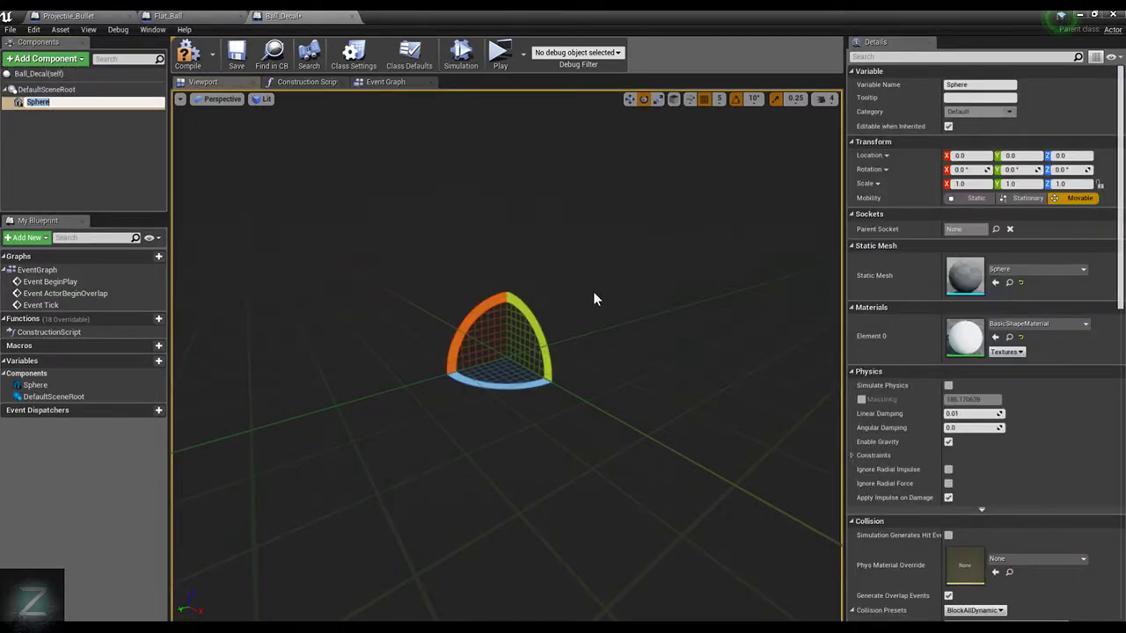
pyautogui.click(553, 324)
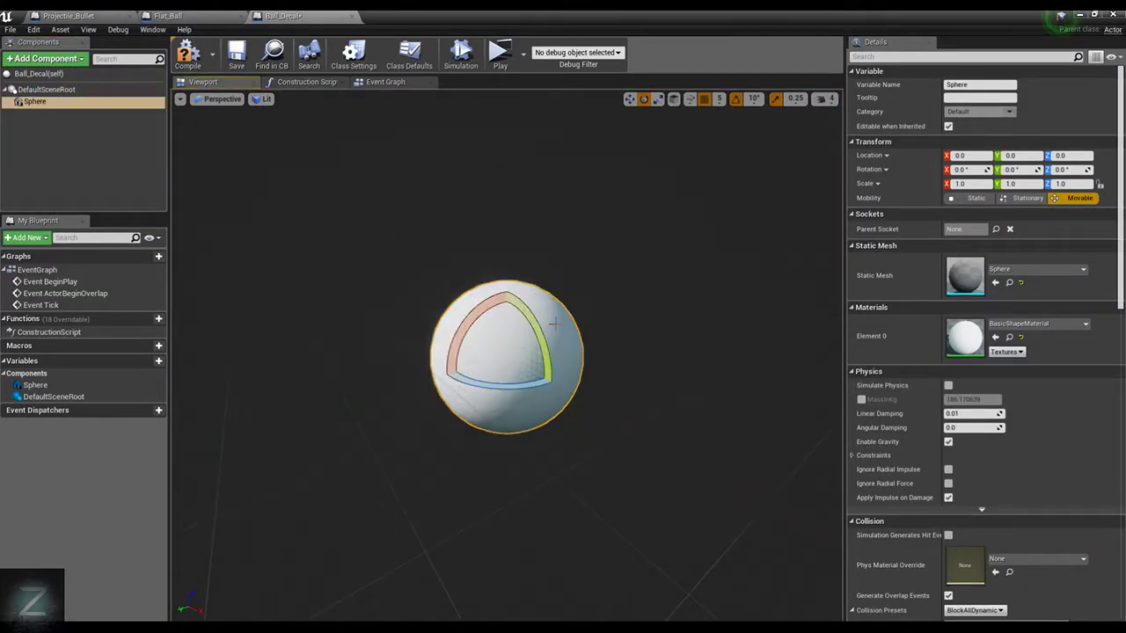
# Flatten the sphere along the Y axis to a scale of 0.0 and inspect its thickness
pyautogui.press('r')
pyautogui.moveTo(467, 368); pyautogui.dragTo(536, 355)
pyautogui.moveTo(693, 260); pyautogui.dragTo(615, 252, button='right')
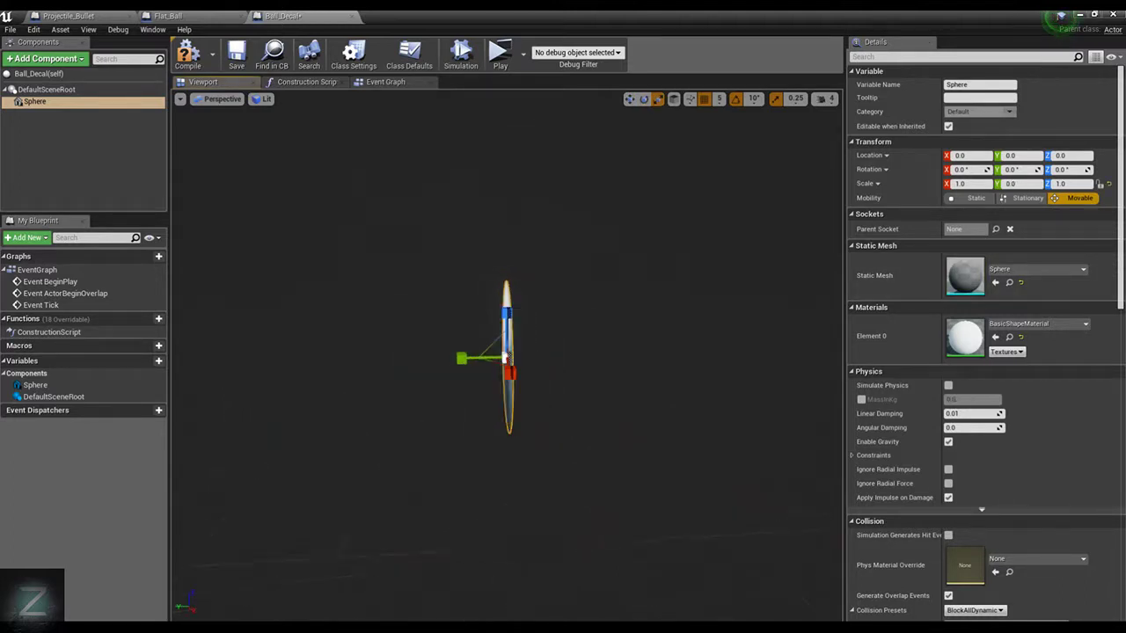
pyautogui.scroll(5, 691, 326)
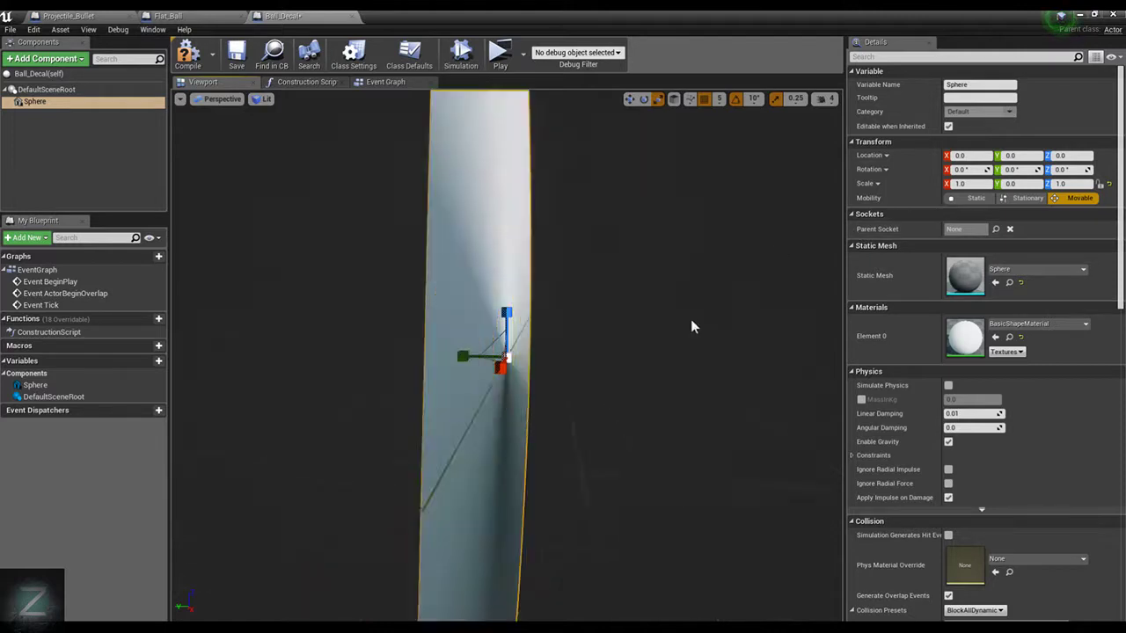
pyautogui.scroll(-4, 691, 327)
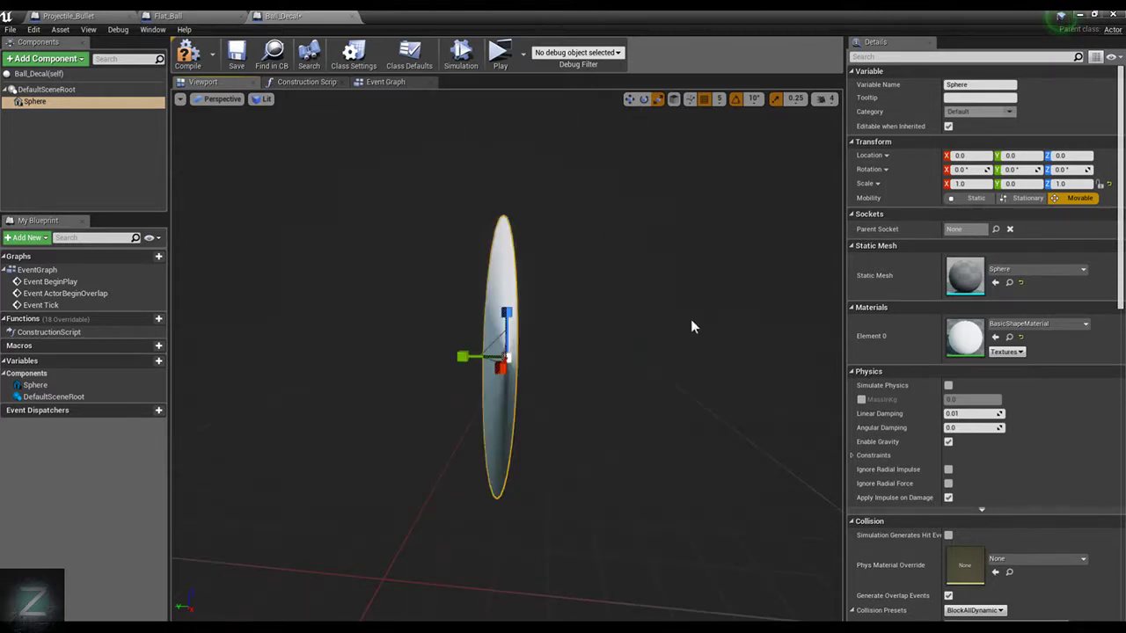
# Add a second Sphere component nested under the flattened sphere, keeping its default name
pyautogui.click(55, 59)
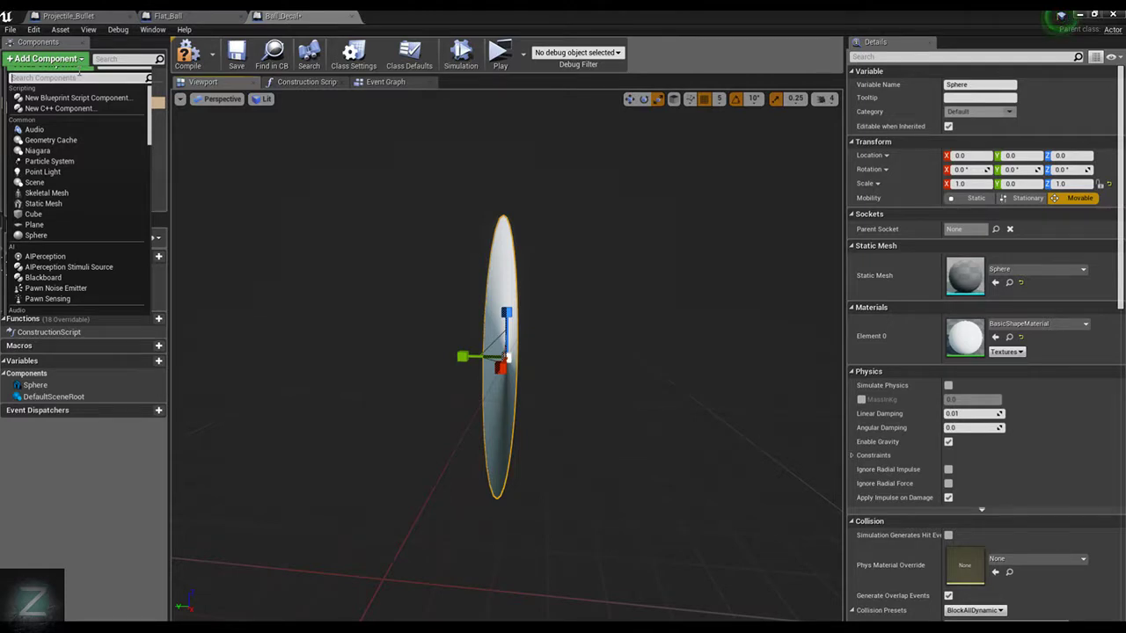
pyautogui.write('Sphere')
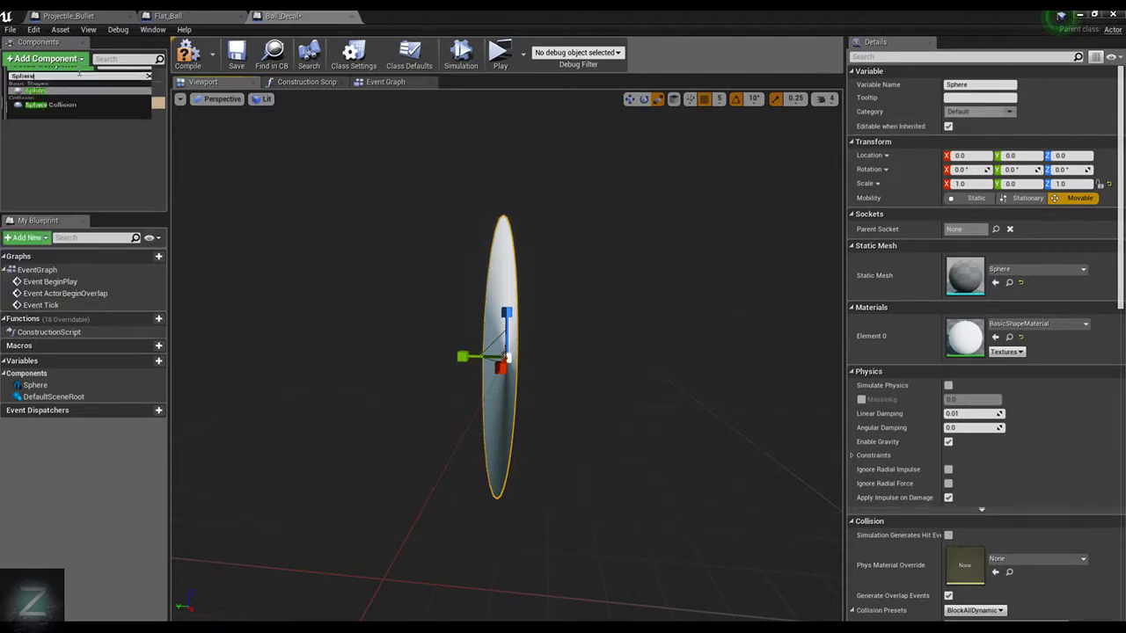
pyautogui.click(37, 98)
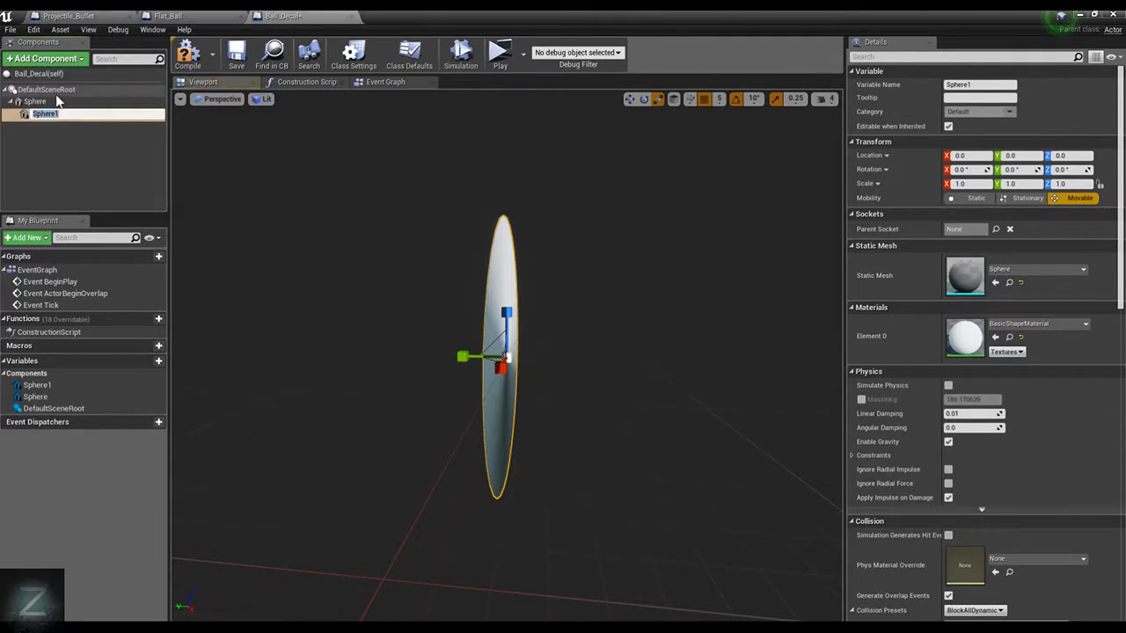
pyautogui.press('Return')
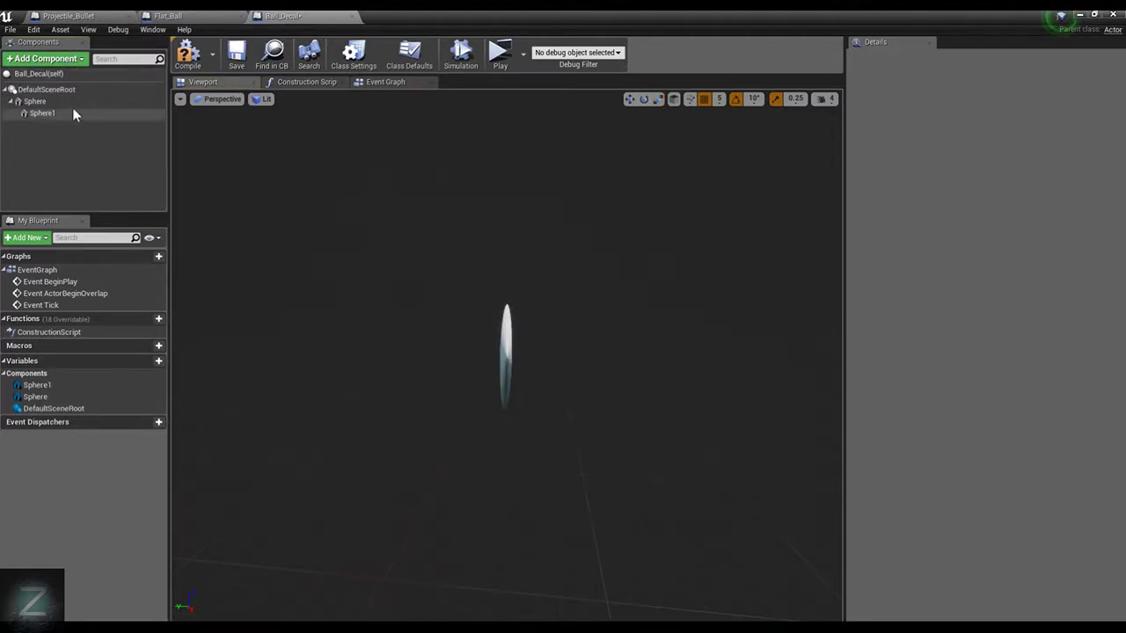
pyautogui.click(73, 112)
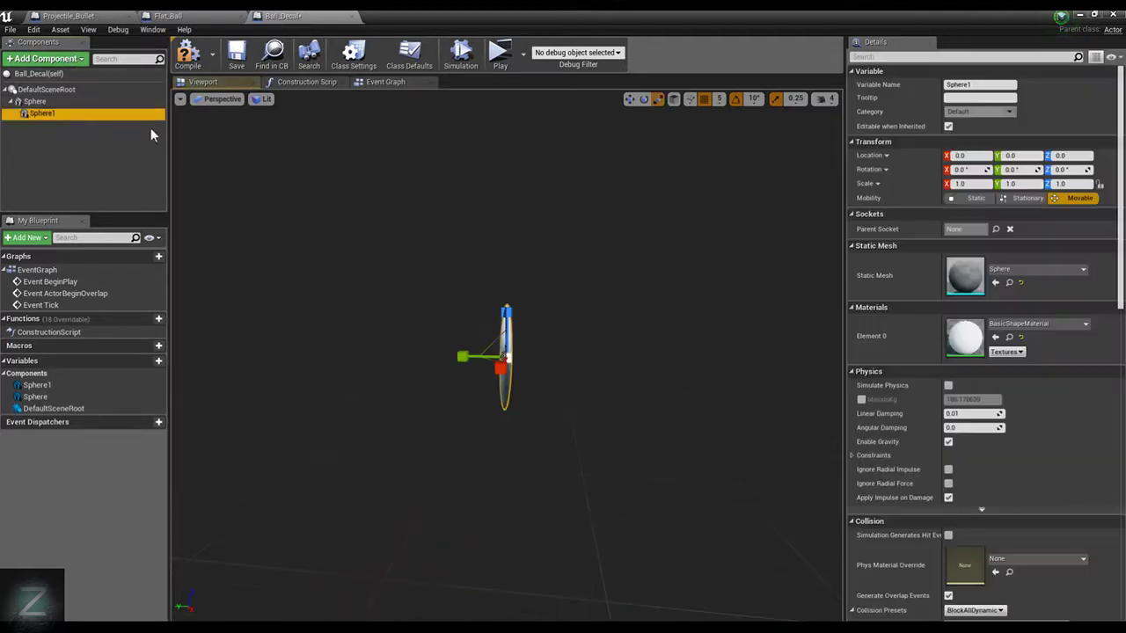
# Set the first sphere's Y scale to 1.0 and delete the nested second sphere
pyautogui.click(93, 102)
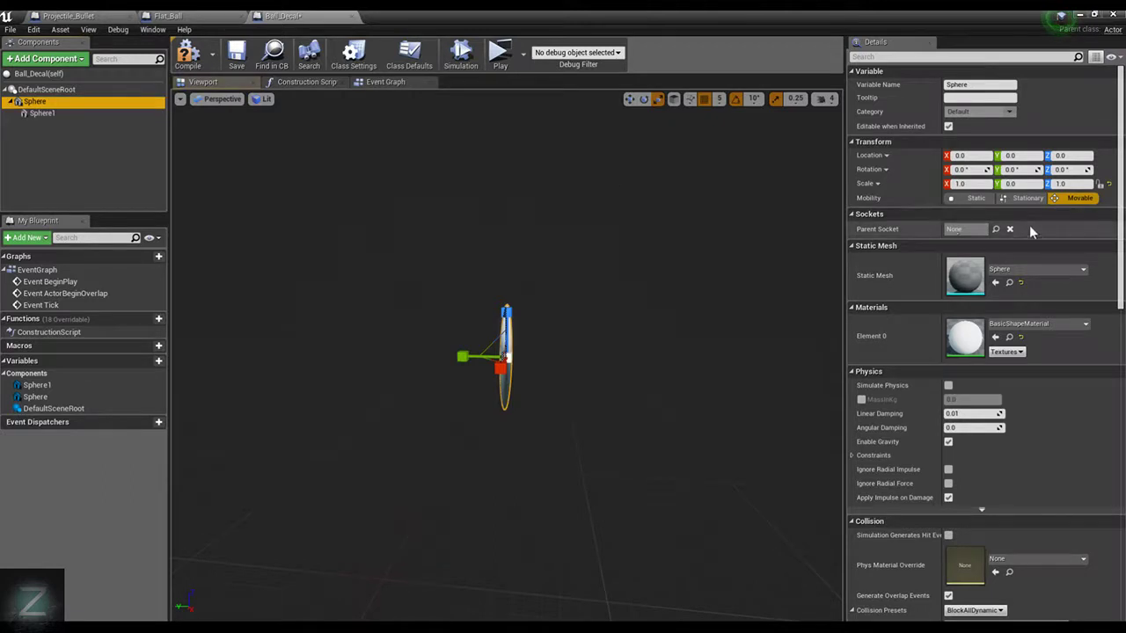
pyautogui.click(1023, 183)
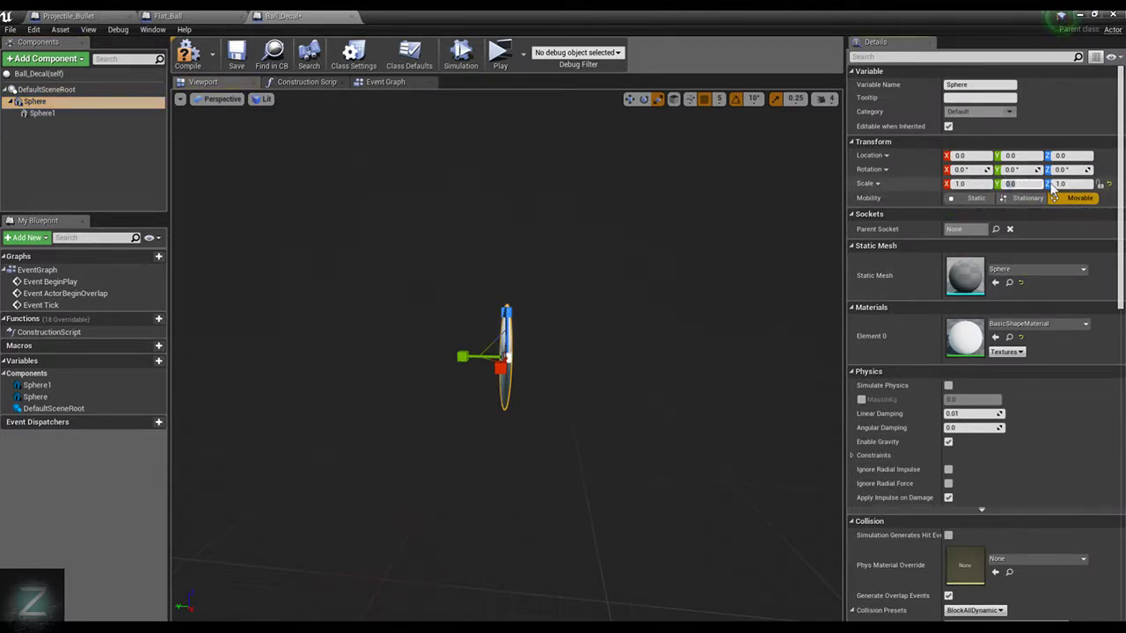
pyautogui.write('1')
pyautogui.press('Return')
pyautogui.click(69, 115)
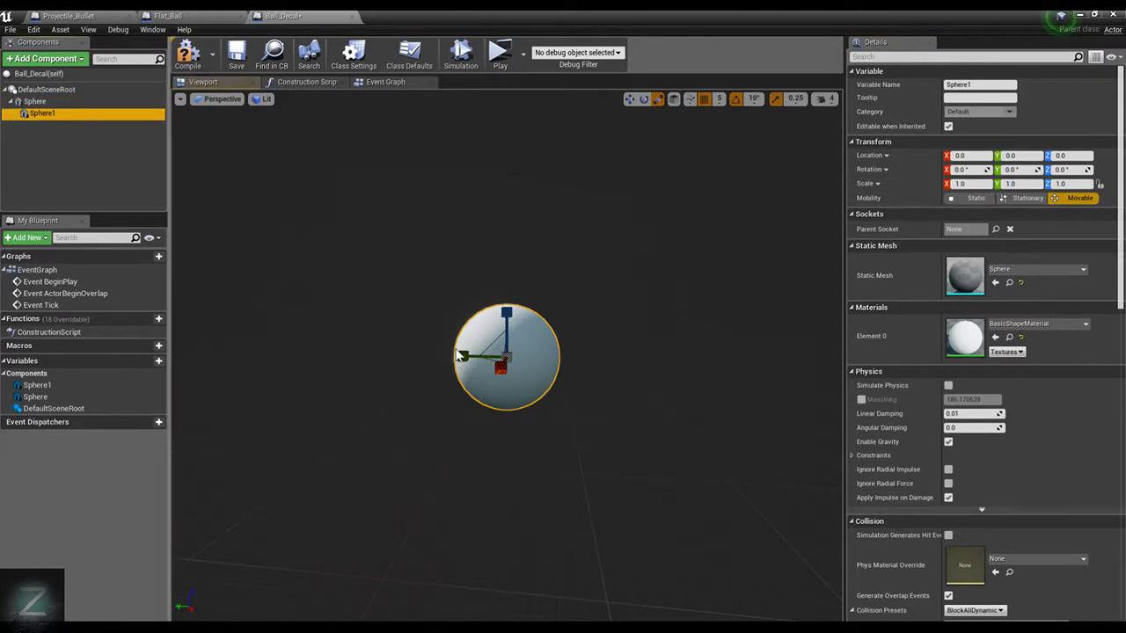
pyautogui.press('Delete')
# Add a second Sphere component directly under DefaultSceneRoot, as a sibling of the first sphere
pyautogui.click(41, 102)
pyautogui.click(78, 63)
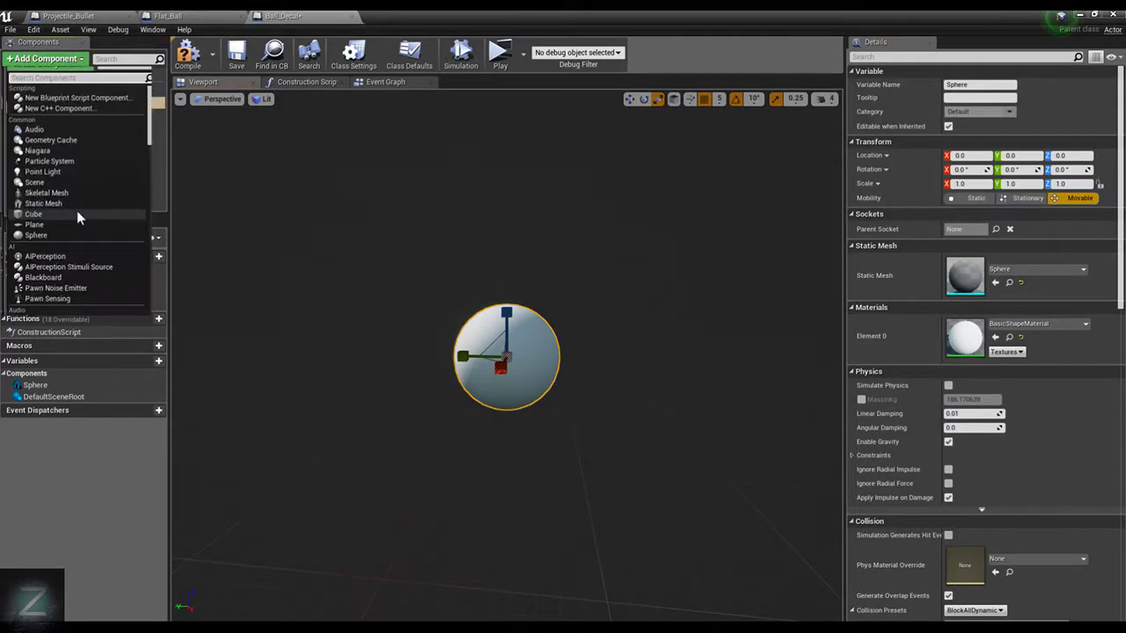
pyautogui.click(177, 146)
pyautogui.click(66, 91)
pyautogui.click(40, 59)
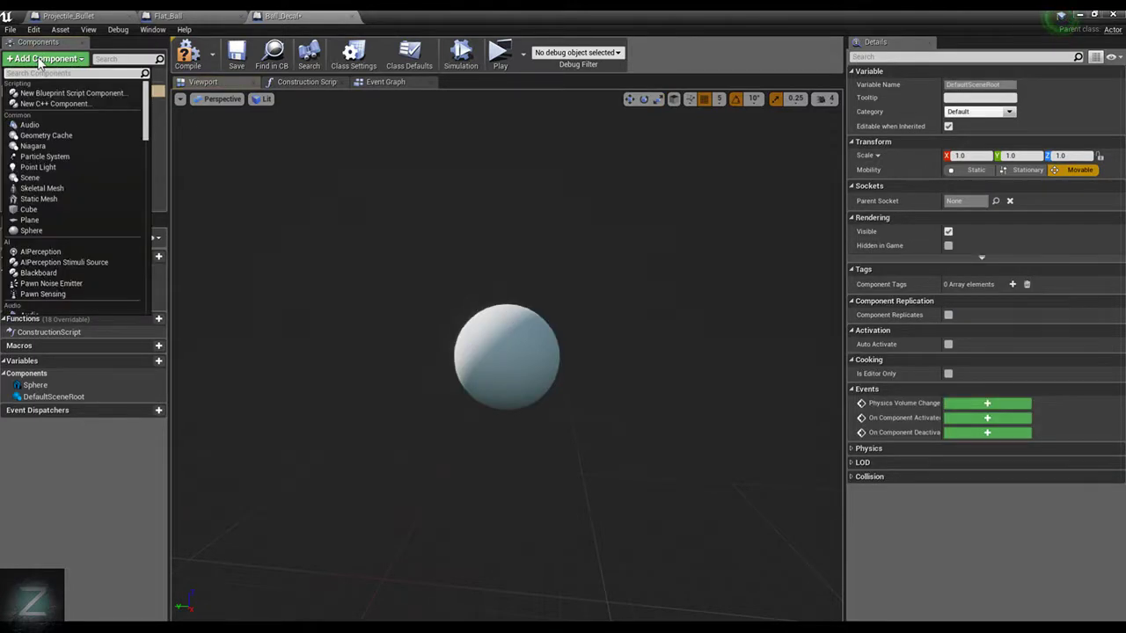
pyautogui.write('Sp')
pyautogui.press('Return')
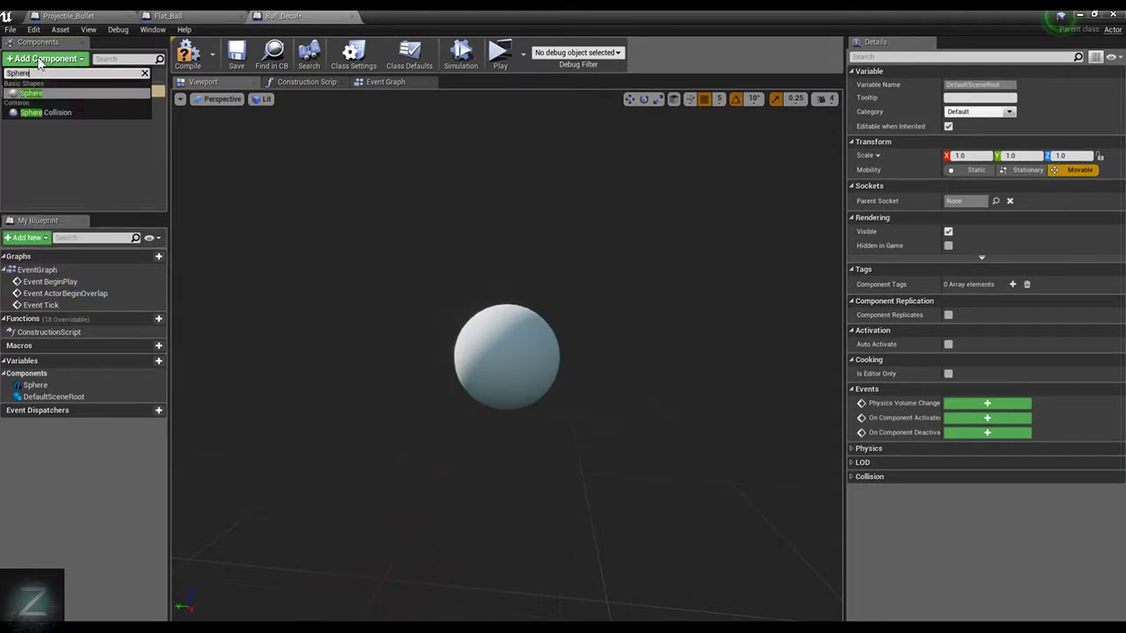
pyautogui.click(25, 128)
pyautogui.click(32, 114)
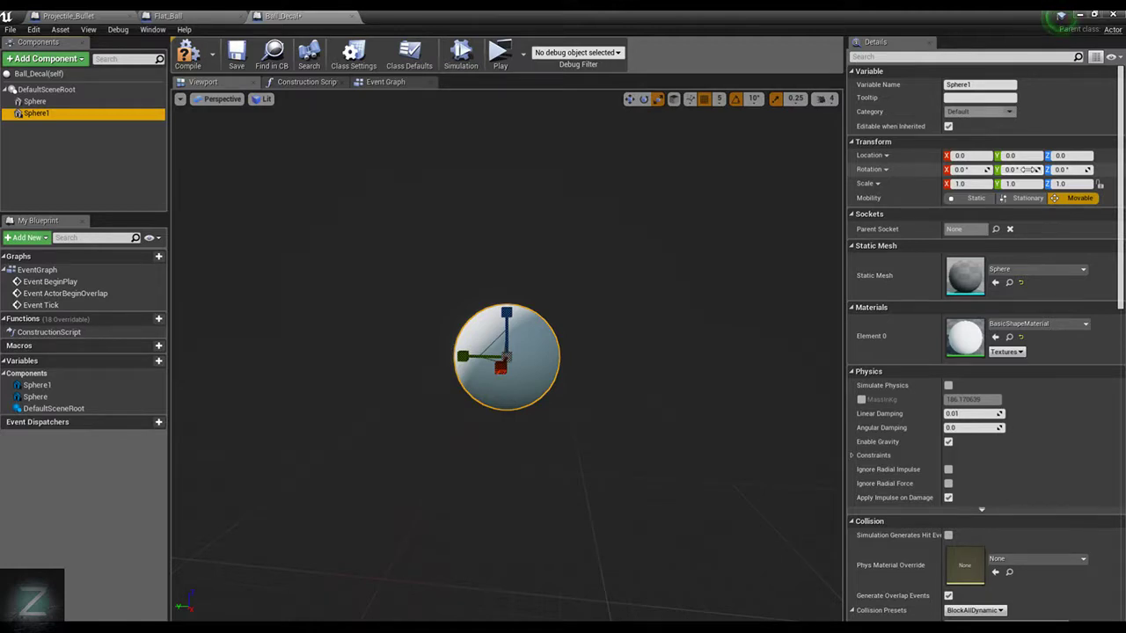
pyautogui.click(1026, 170)
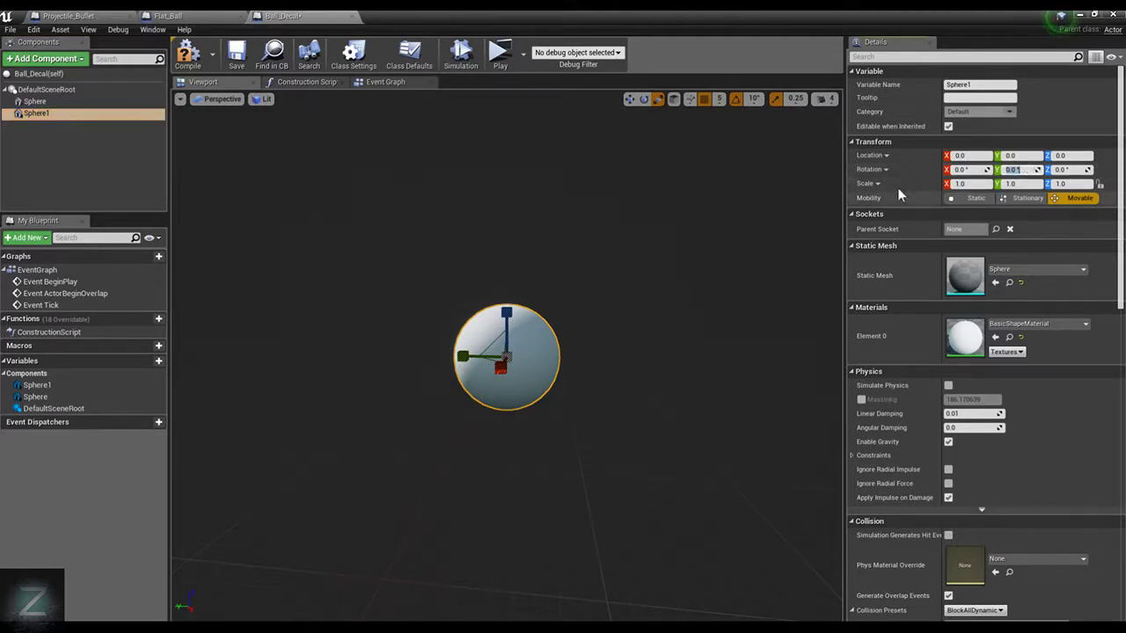
pyautogui.click(1071, 156)
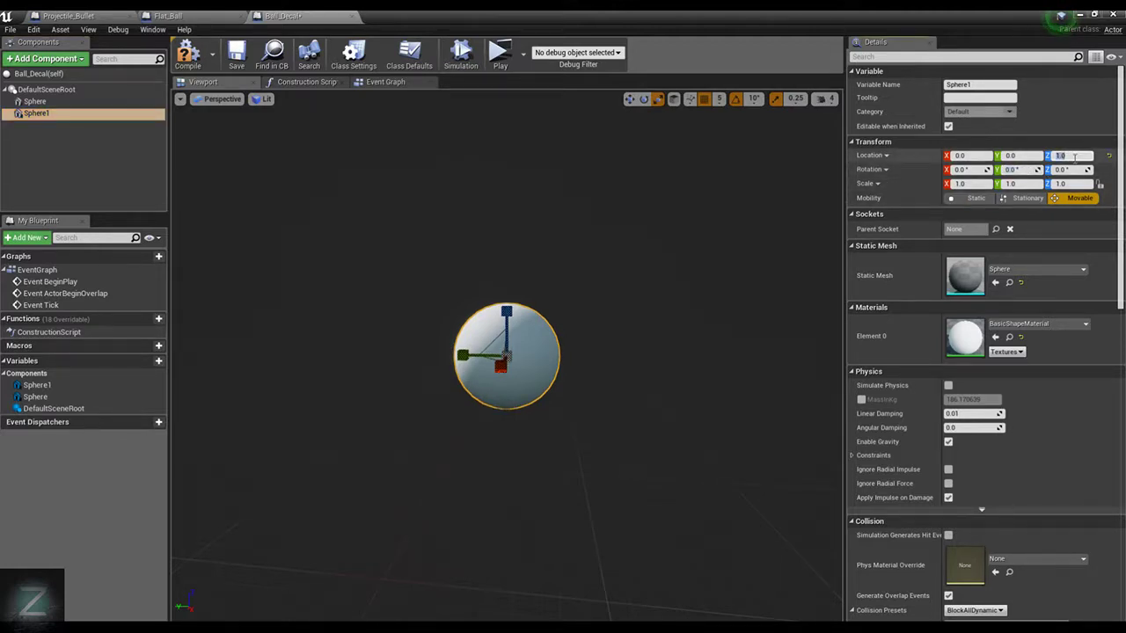
pyautogui.click(1021, 159)
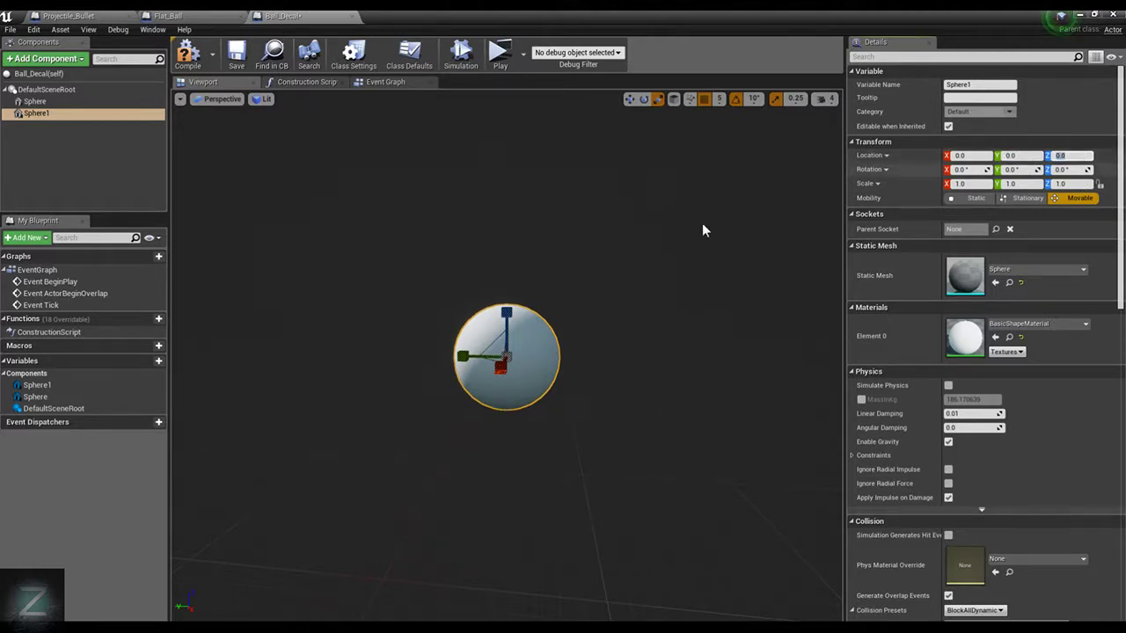
# Move the first sphere along the Y axis away from the second one, setting its Y location to -50.0
pyautogui.click(36, 101)
pyautogui.moveTo(460, 356); pyautogui.dragTo(570, 361)
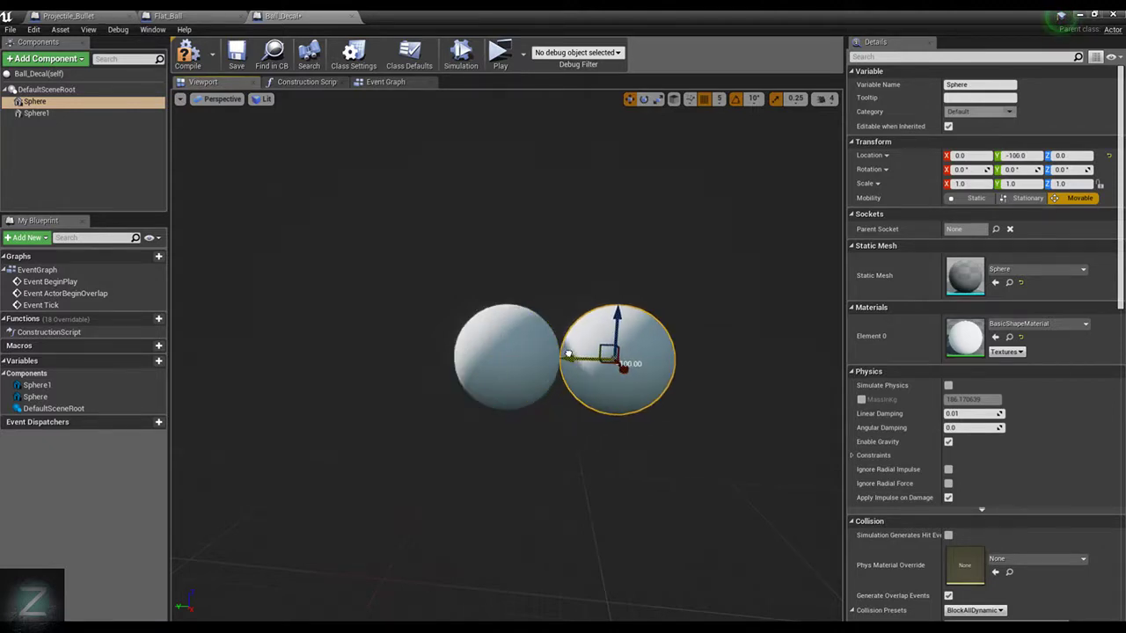
pyautogui.scroll(2, 616, 262)
pyautogui.scroll(-2, 612, 262)
pyautogui.click(1031, 156)
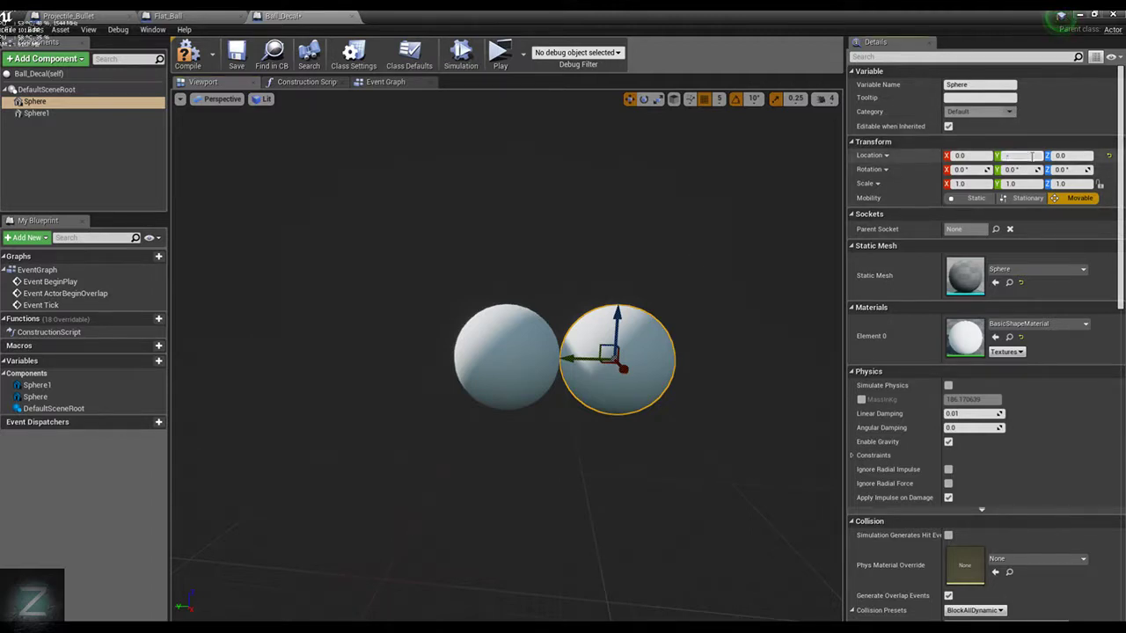
pyautogui.write('-50')
pyautogui.press('Return')
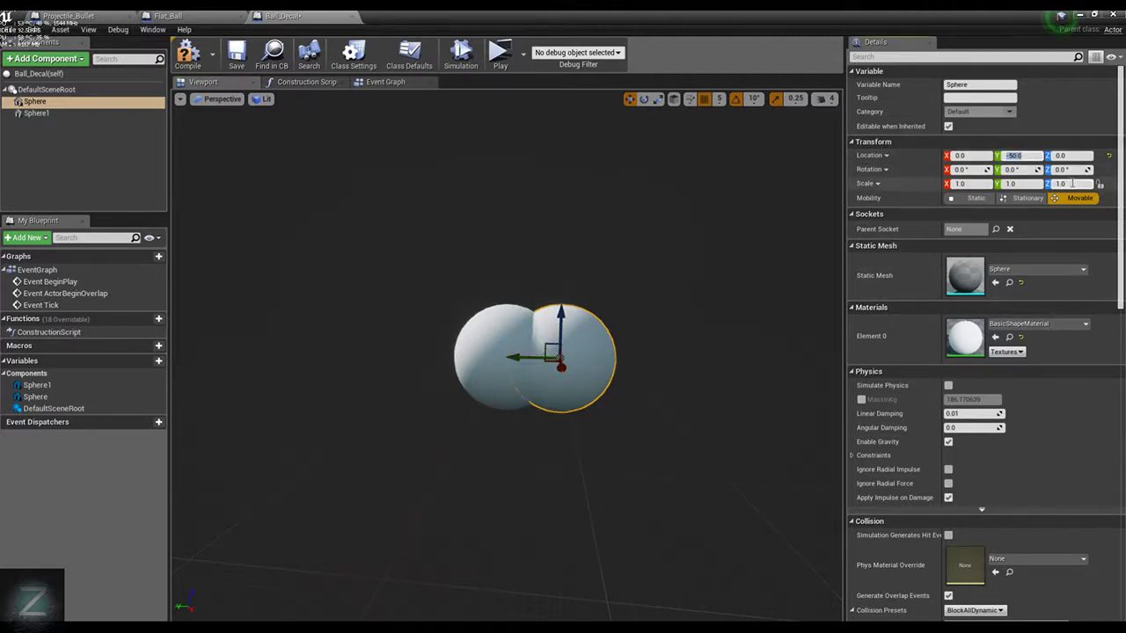
# Flatten the first sphere into a thin disc by setting its Y scale to 0.0
pyautogui.click(1021, 184)
pyautogui.write('0')
pyautogui.press('Return')
pyautogui.scroll(7, 652, 313)
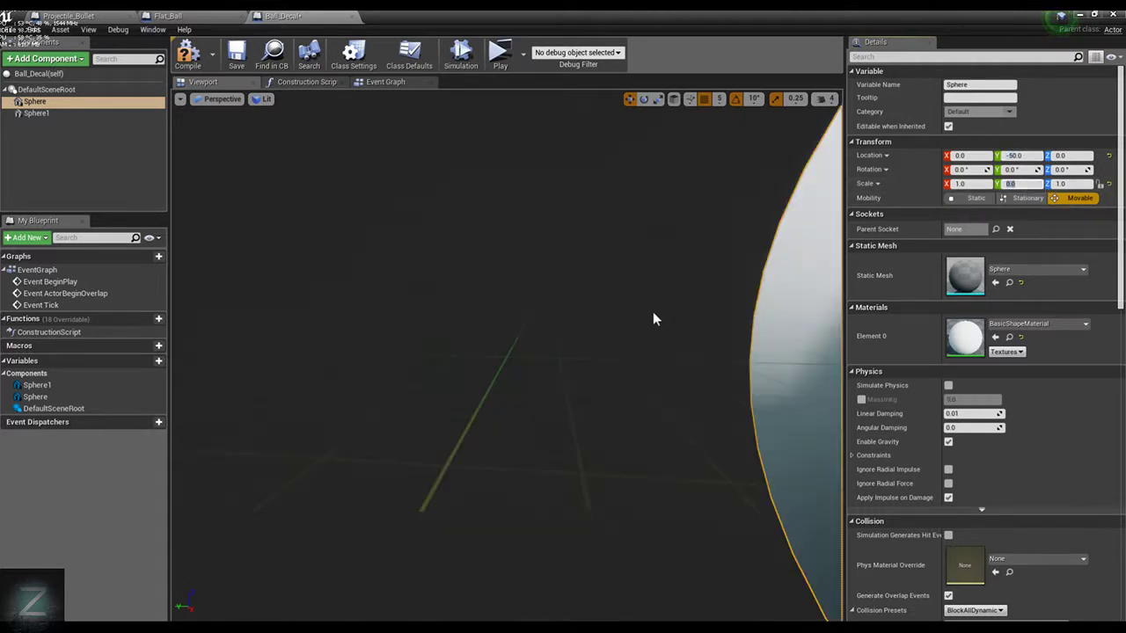
pyautogui.scroll(-5, 656, 232)
pyautogui.keyDown('alt'); pyautogui.moveTo(531, 167); pyautogui.dragTo(712, 264); pyautogui.keyUp('alt')
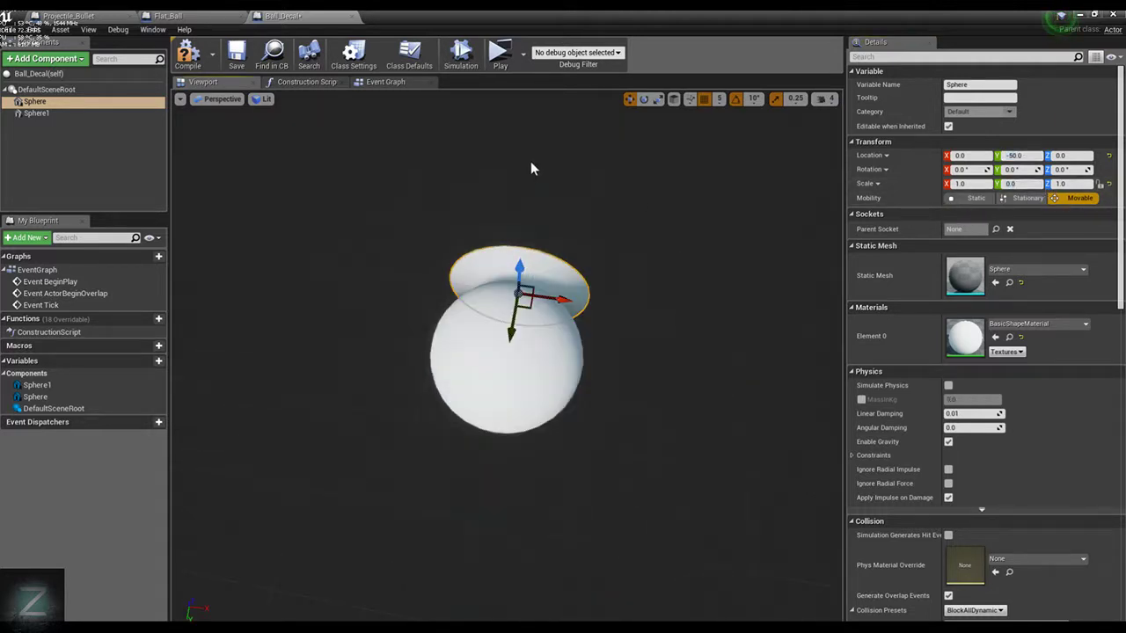
# Delete the second, unflattened sphere component, leaving the flattened one selected
pyautogui.click(36, 114)
pyautogui.press('Delete')
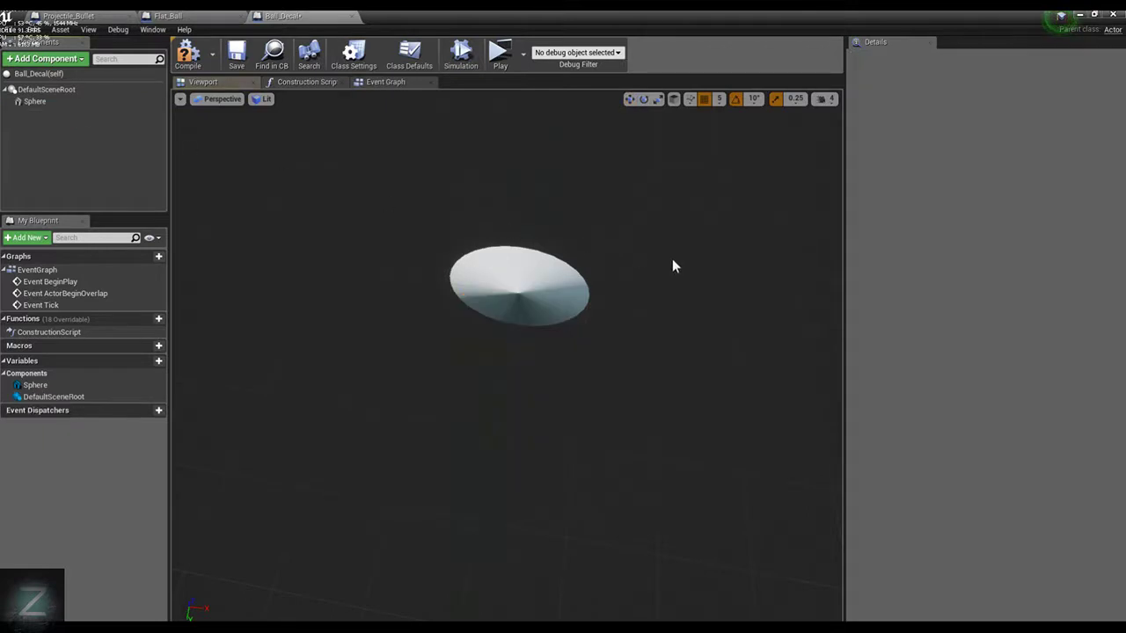
pyautogui.keyDown('alt'); pyautogui.moveTo(660, 213); pyautogui.dragTo(642, 201); pyautogui.keyUp('alt')
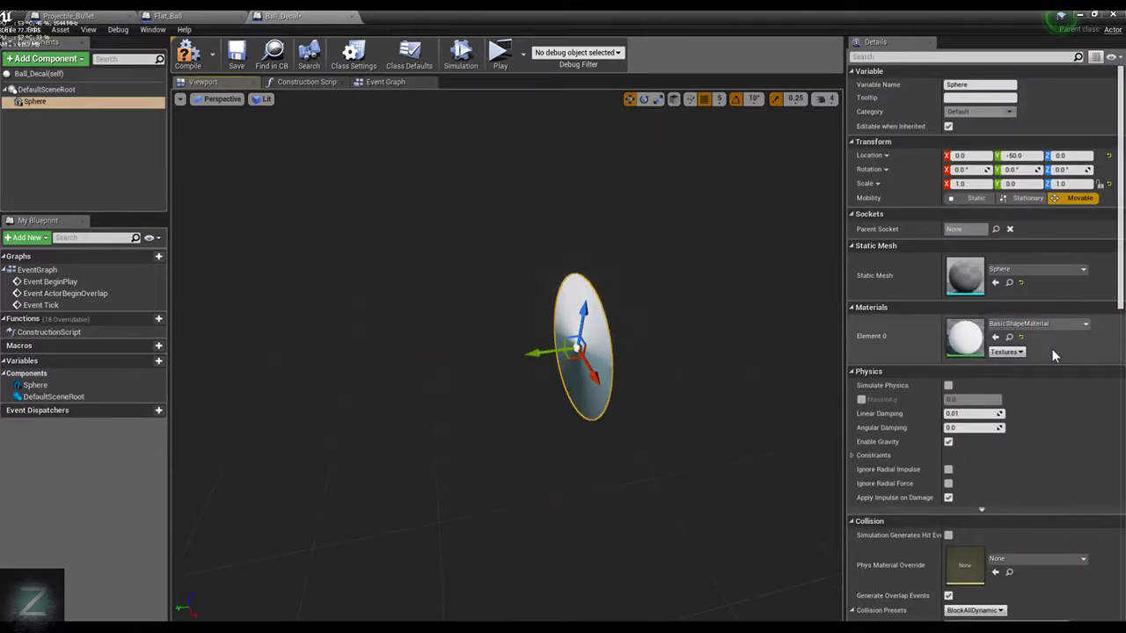
# Assign the M_Tech_Hex_Tile material to the flattened sphere and compile the blueprint
pyautogui.click(1050, 324)
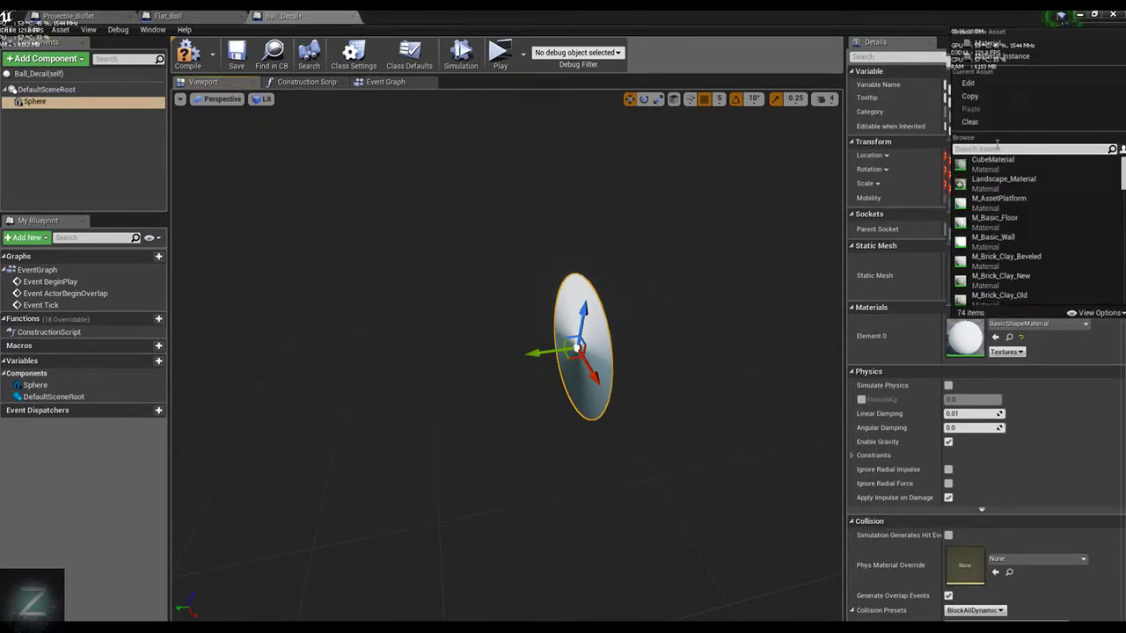
pyautogui.write('Hex')
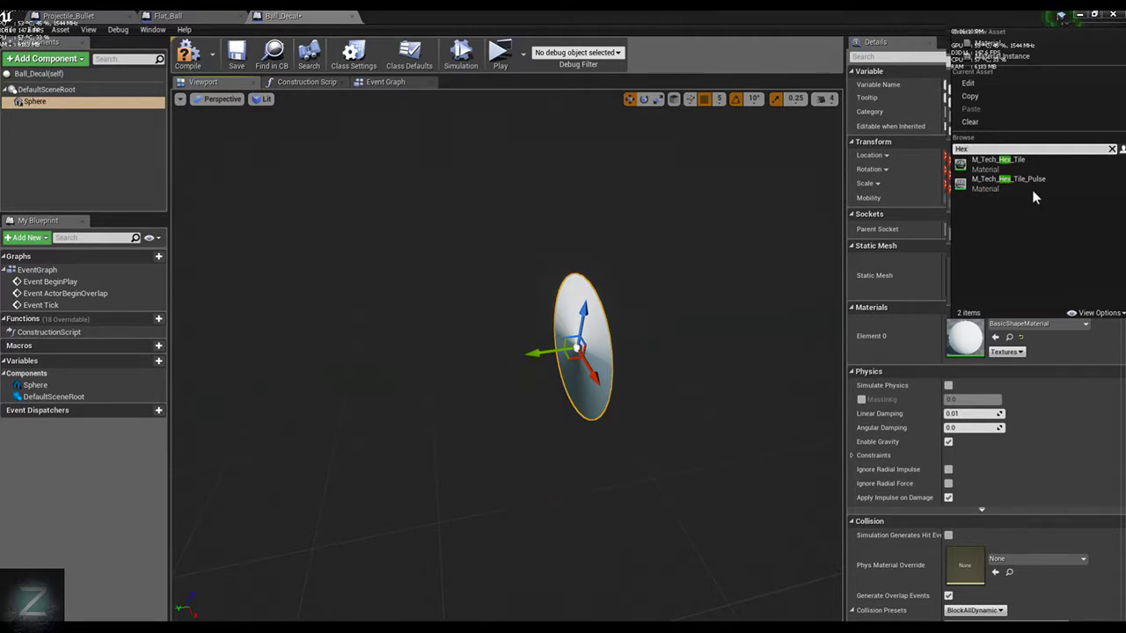
pyautogui.click(1038, 160)
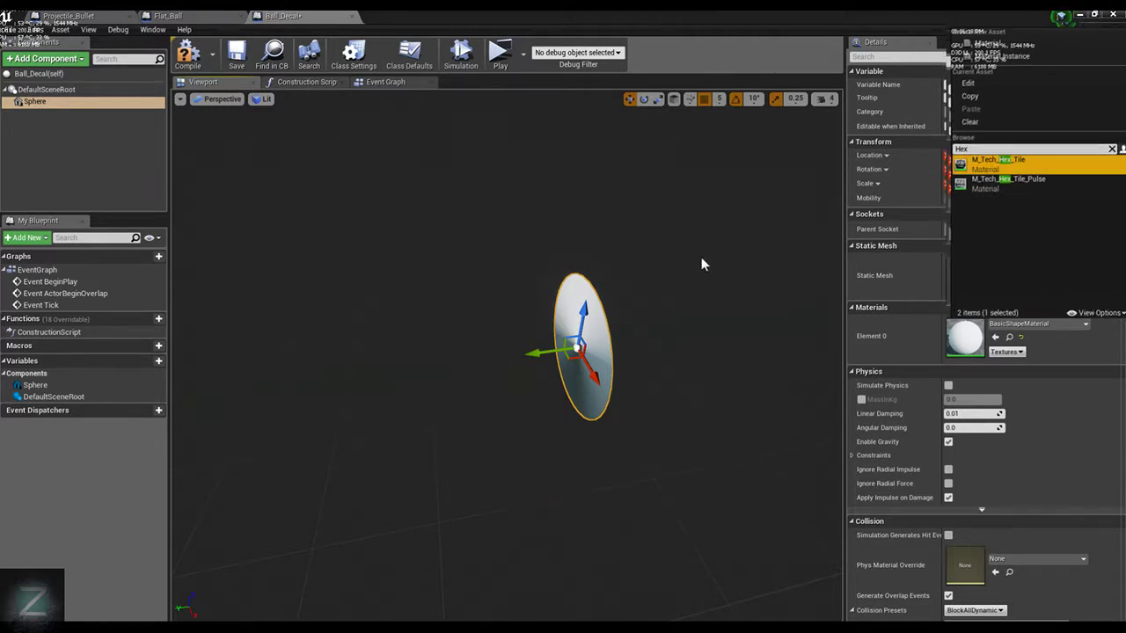
pyautogui.scroll(5, 684, 276)
pyautogui.press('f')
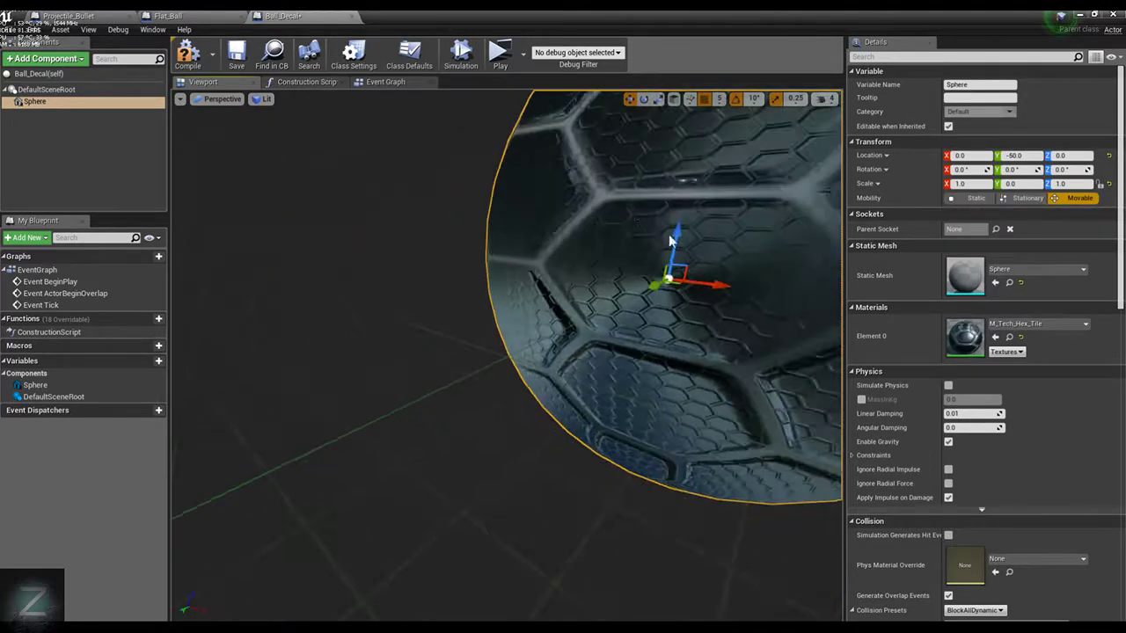
pyautogui.click(181, 58)
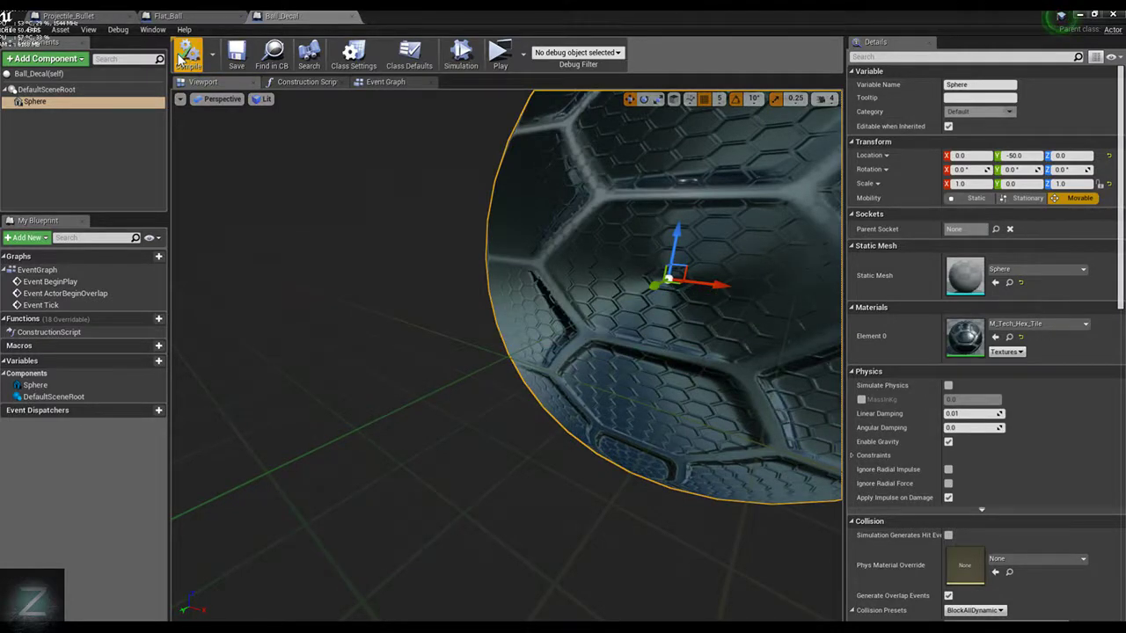
# In the Projectile_Bullet event graph, move the SpawnActor Flat Ball node up and away from DestroyActor to make room
pyautogui.click(170, 16)
pyautogui.click(82, 16)
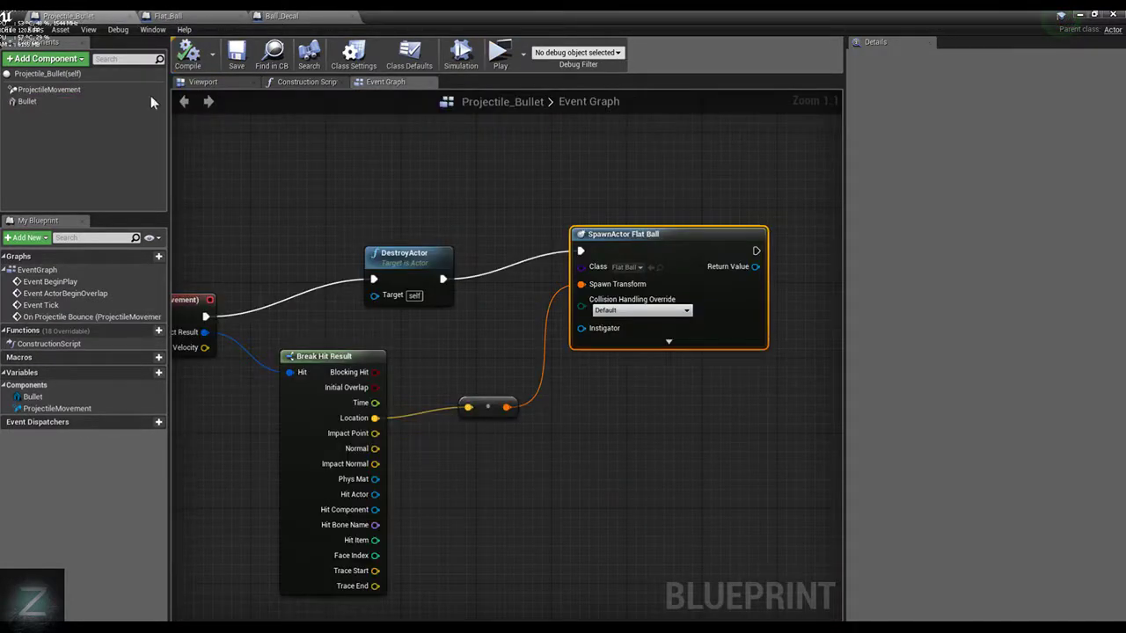
pyautogui.scroll(-1, 608, 359)
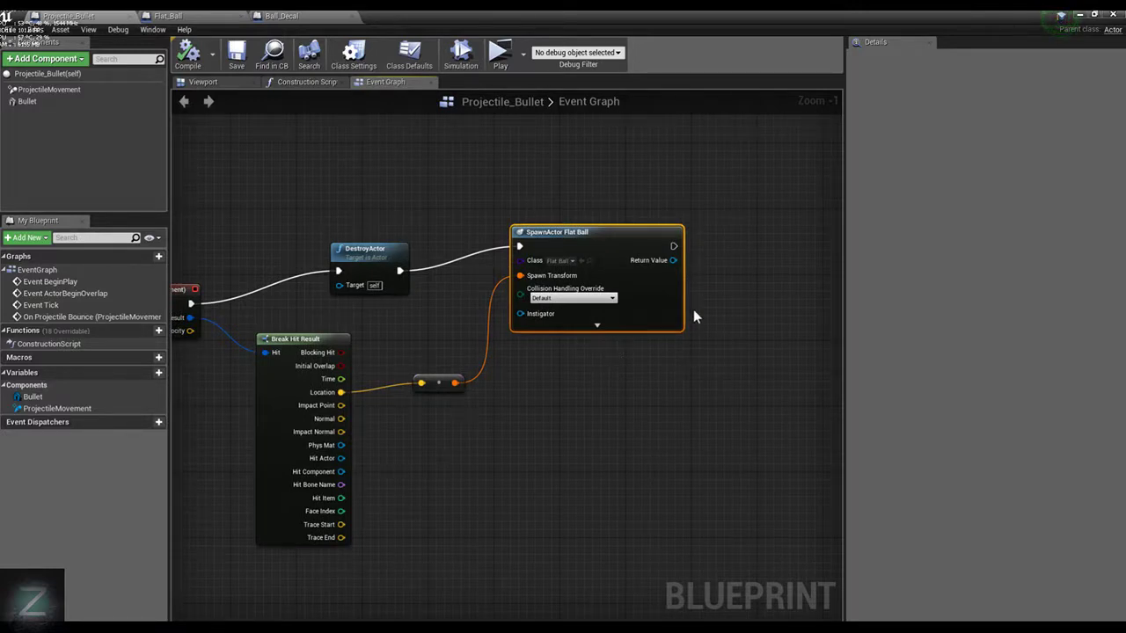
pyautogui.moveTo(593, 262); pyautogui.dragTo(741, 246)
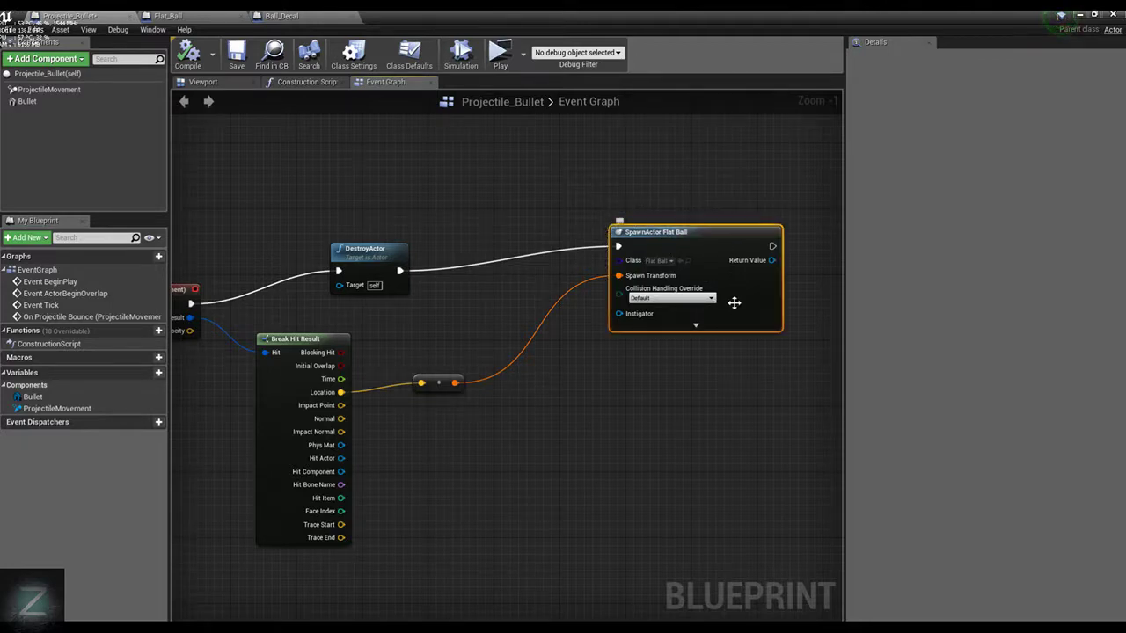
pyautogui.moveTo(696, 239); pyautogui.dragTo(615, 157)
# Duplicate the SpawnActor Flat Ball node beside the original and connect the original's execution output to the copy
pyautogui.hotkey('ctrl', 'c')
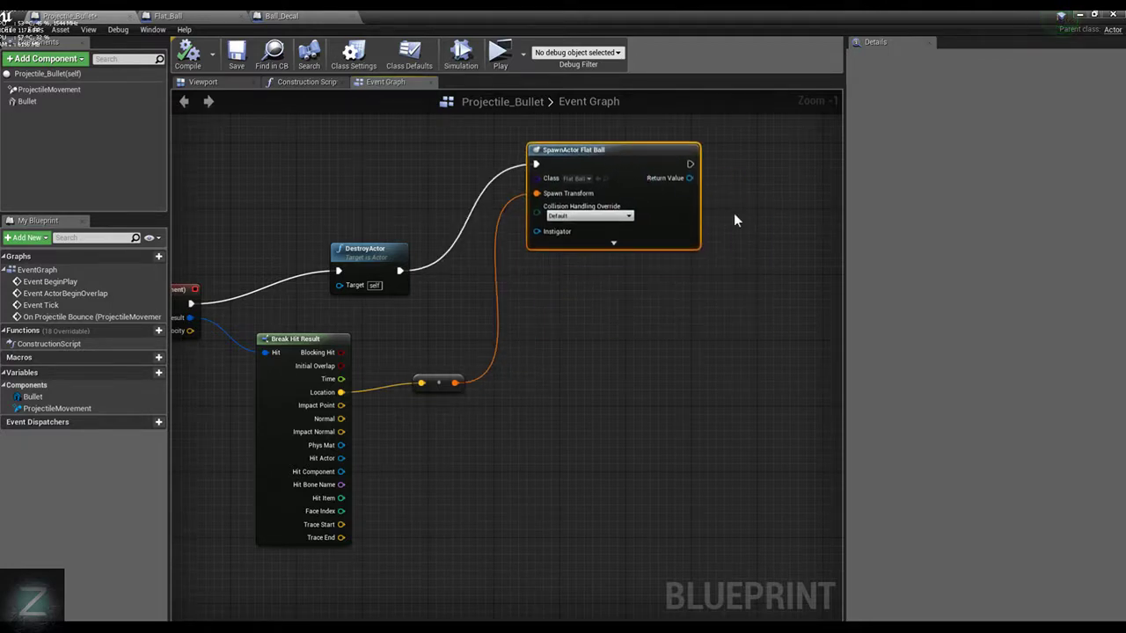
pyautogui.hotkey('ctrl', 'v')
pyautogui.moveTo(732, 197); pyautogui.dragTo(654, 185, button='right')
pyautogui.moveTo(731, 216); pyautogui.dragTo(739, 151)
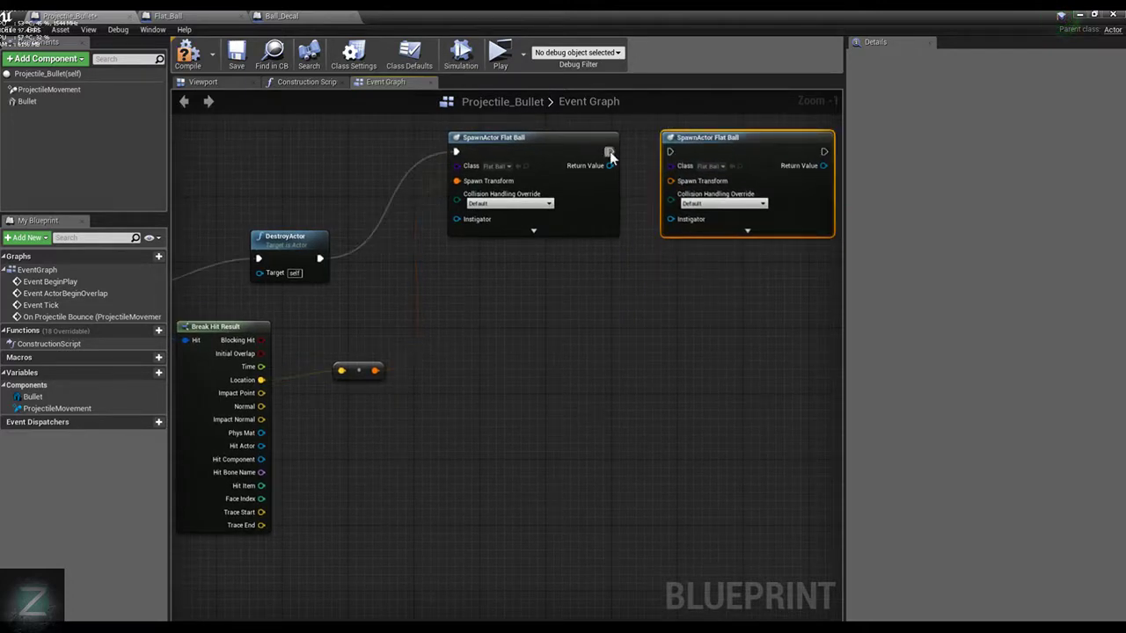
pyautogui.moveTo(611, 152); pyautogui.dragTo(672, 152)
pyautogui.click(708, 165)
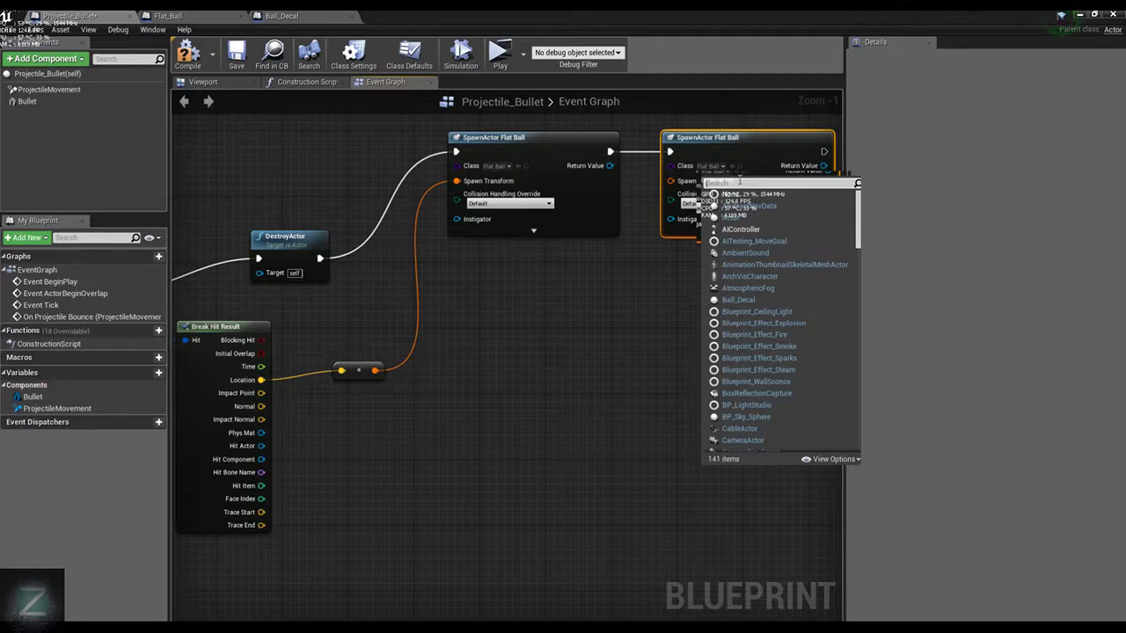
pyautogui.write('Fla')
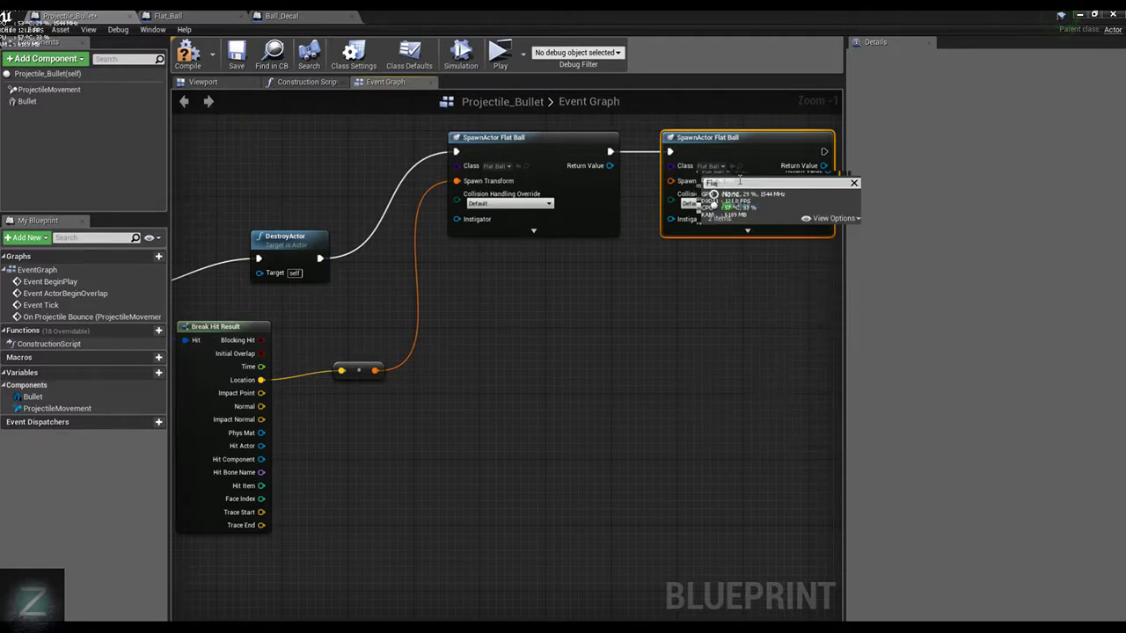
pyautogui.press('BackSpace')
pyautogui.press('BackSpace')
pyautogui.write('k')
pyautogui.press('BackSpace')
pyautogui.write('lat')
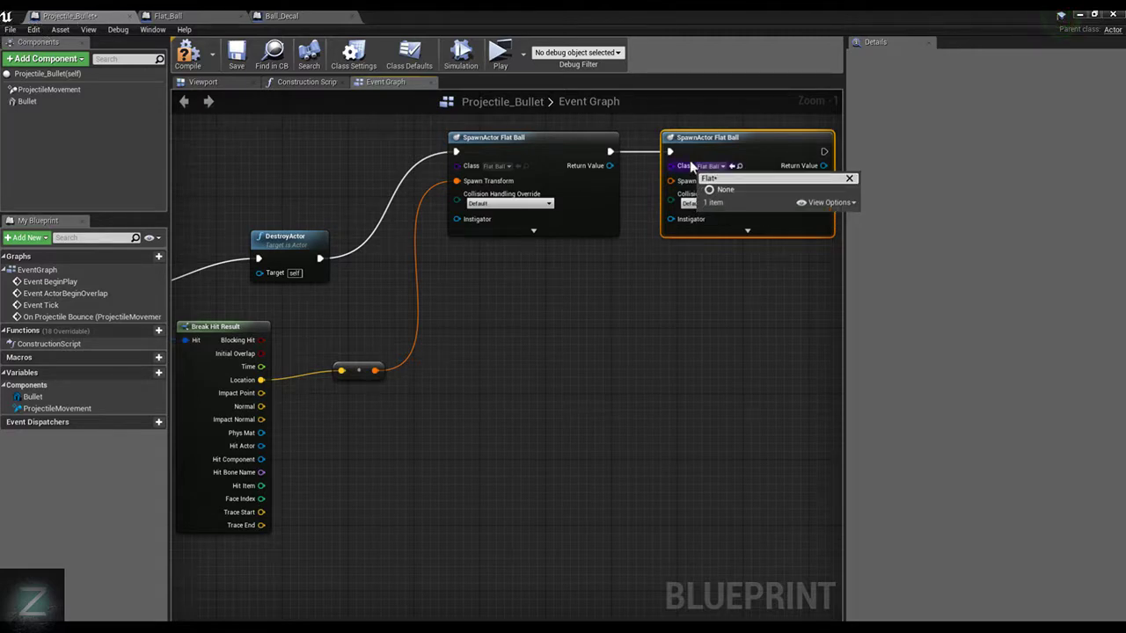
pyautogui.click(758, 201)
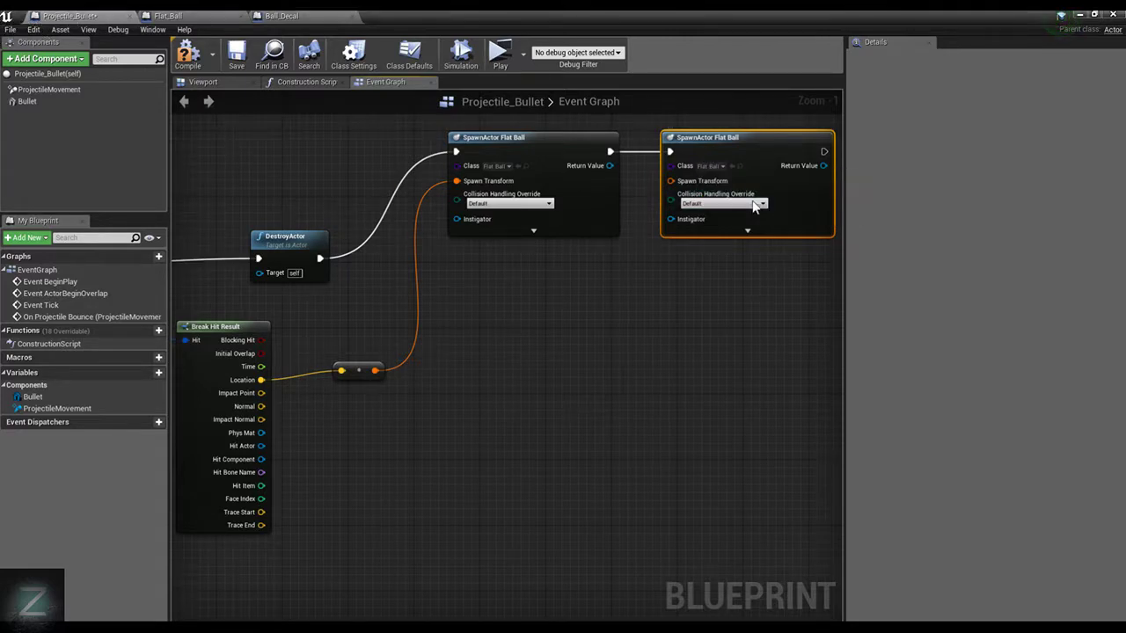
# Wire the converted hit location into the duplicate's Spawn Transform, set its class to Ball_Decal, and compile and save the blueprint
pyautogui.click(187, 54)
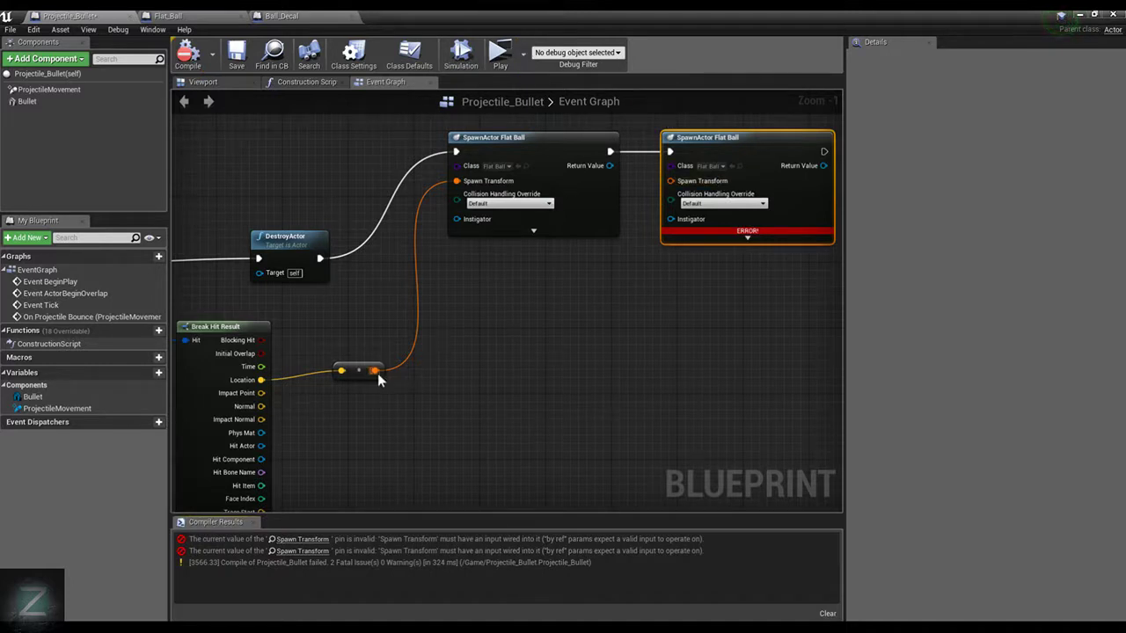
pyautogui.moveTo(376, 371); pyautogui.dragTo(671, 180)
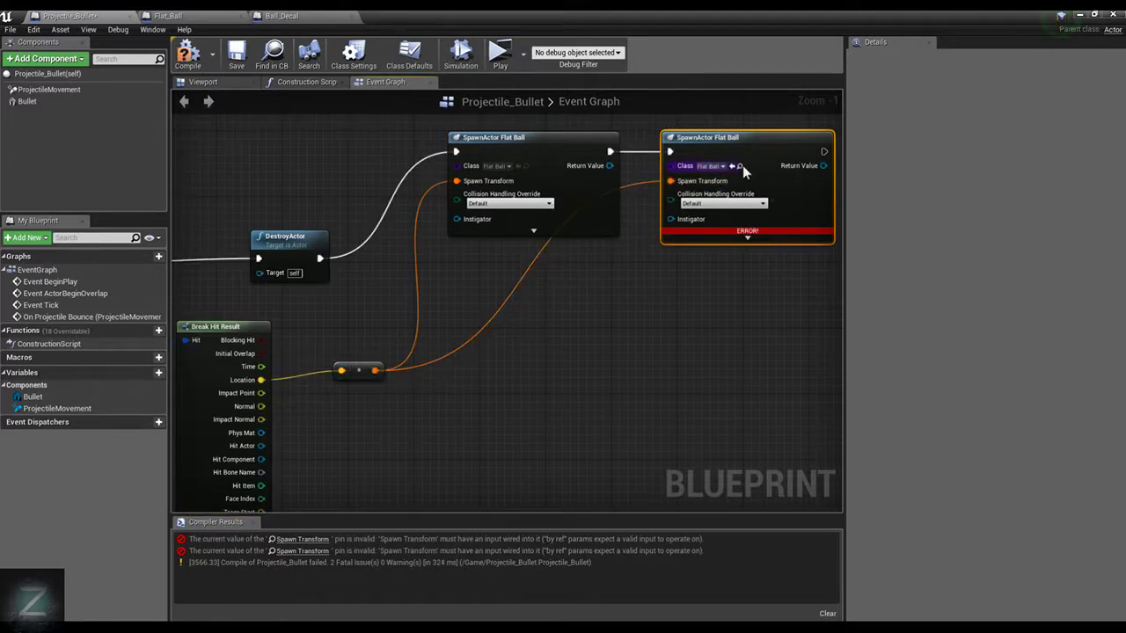
pyautogui.click(717, 168)
pyautogui.write('deca')
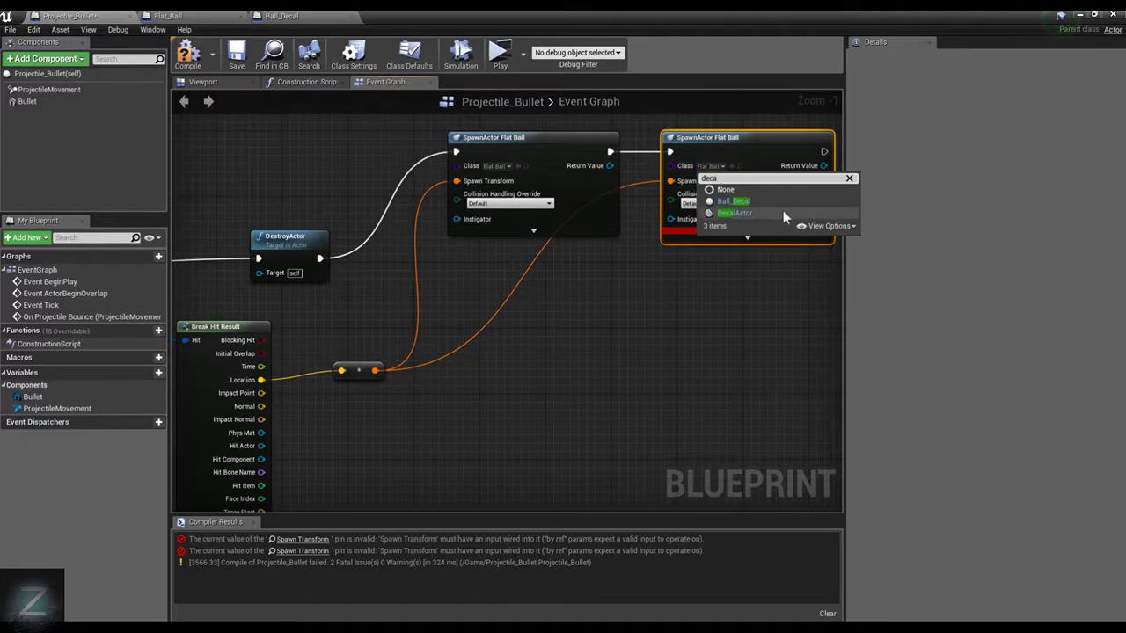
pyautogui.click(766, 203)
pyautogui.click(187, 54)
pyautogui.click(236, 54)
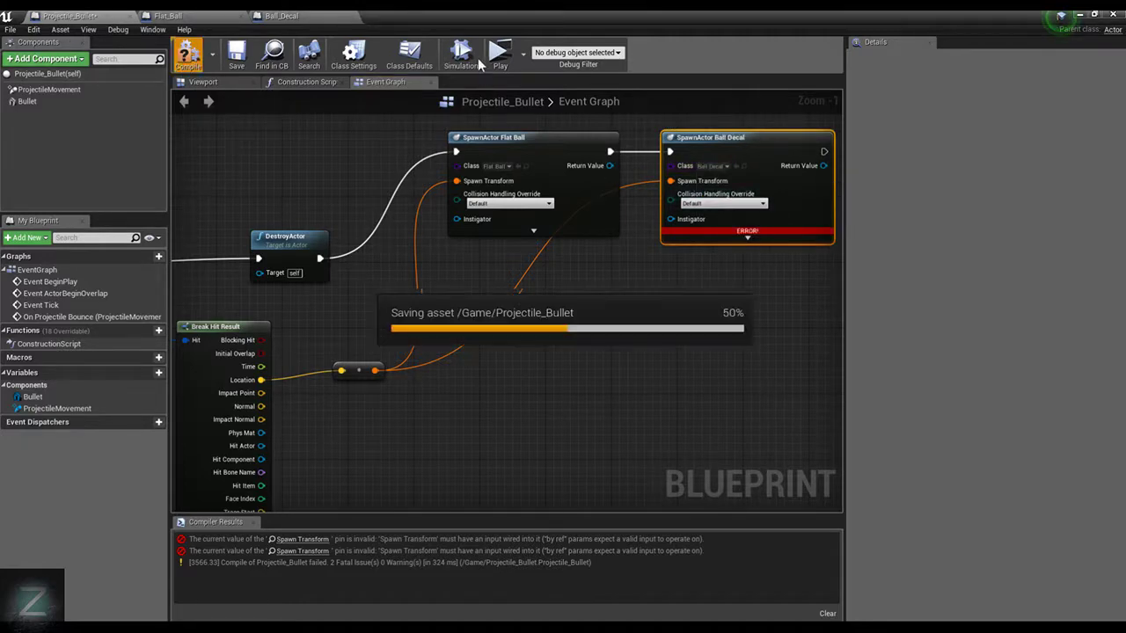
# Play-test the level, moving and jumping around the room to inspect how the spawned impact discs look on the walls
pyautogui.click(500, 54)
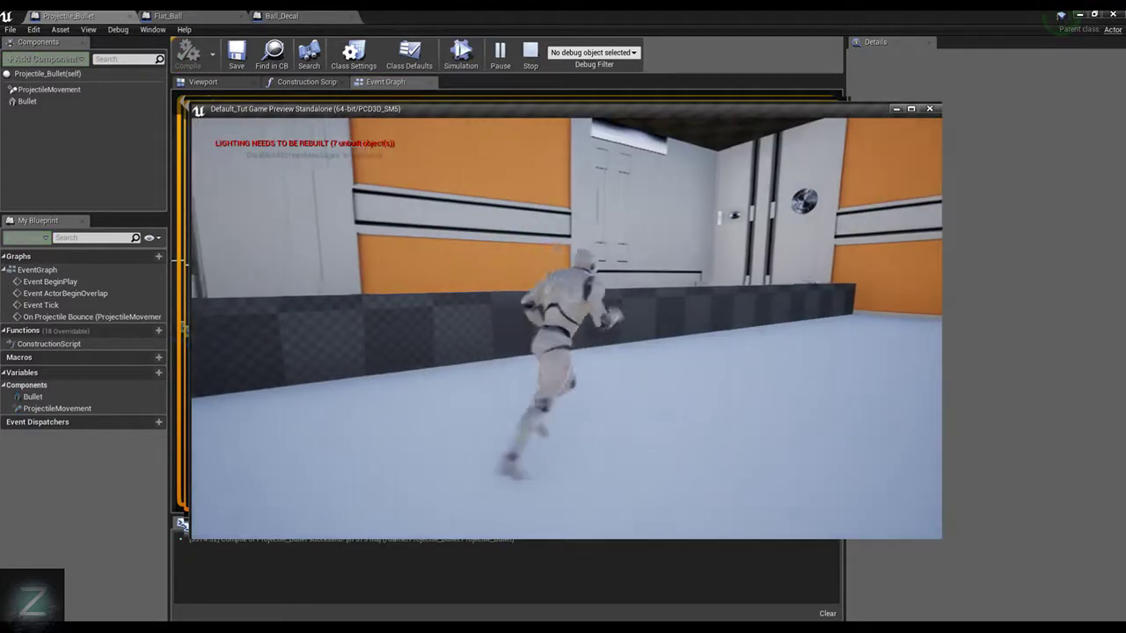
pyautogui.press('d')
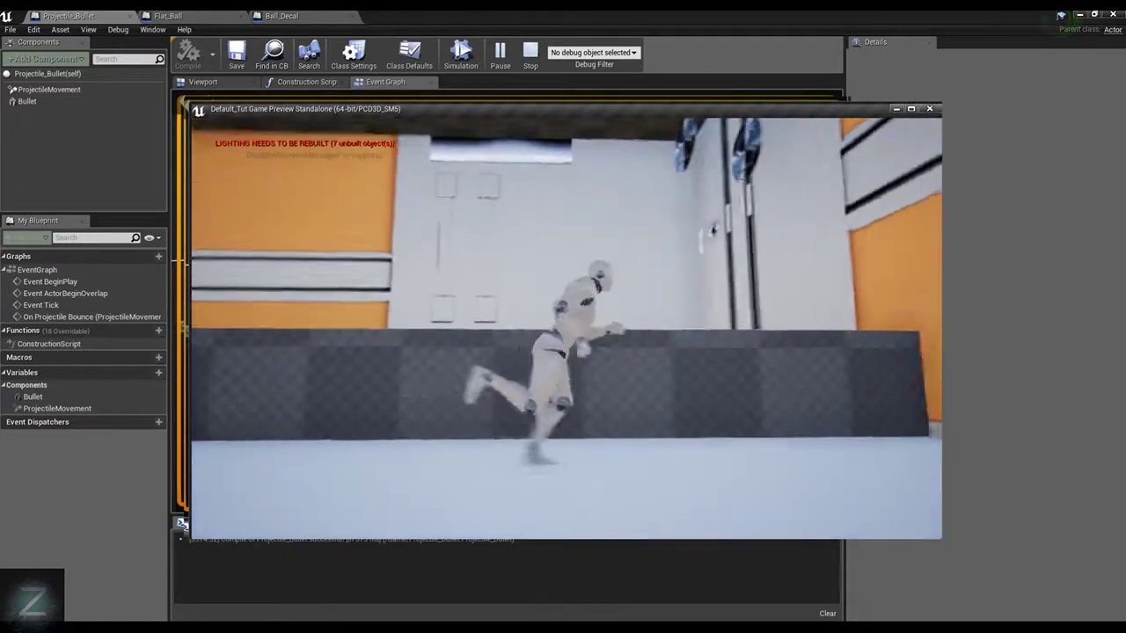
pyautogui.press('d')
pyautogui.press('w')
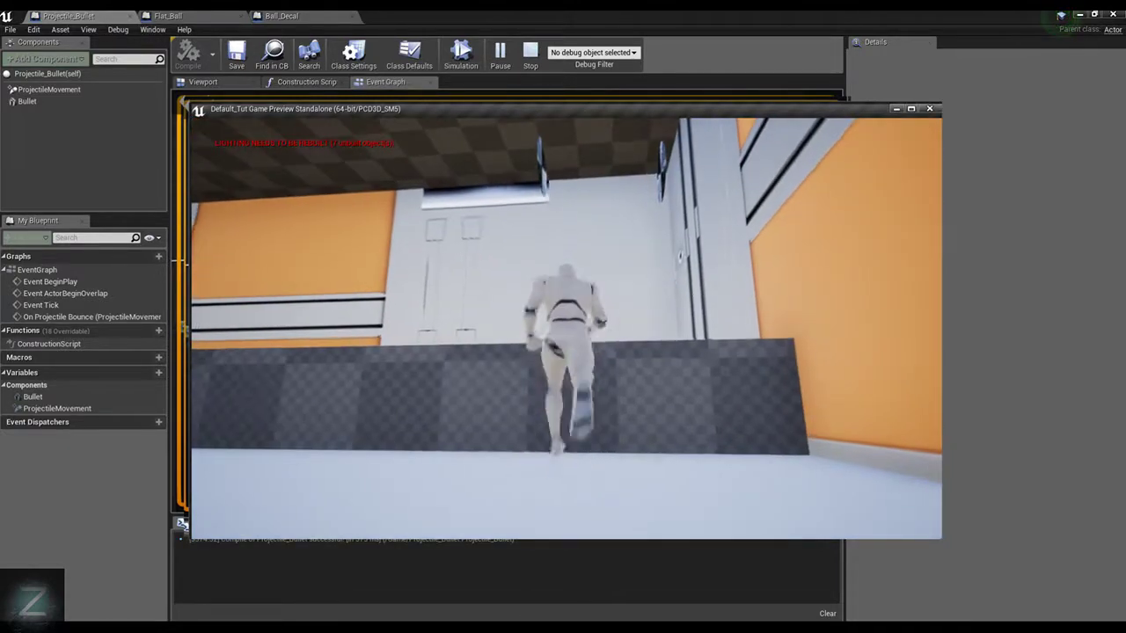
pyautogui.press('space')
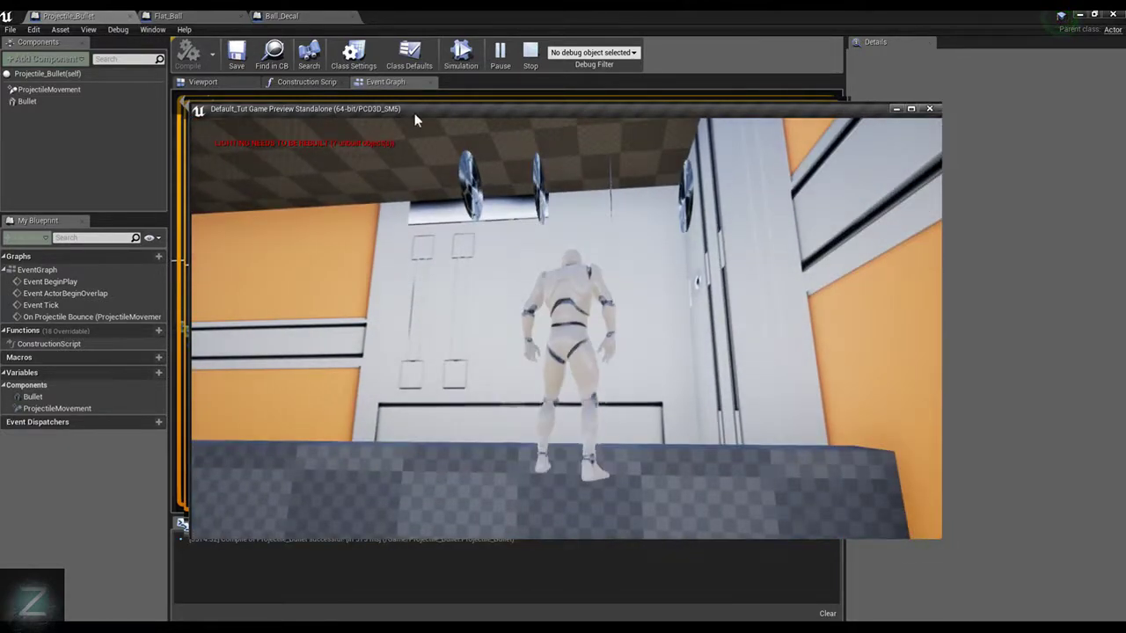
pyautogui.press('Escape')
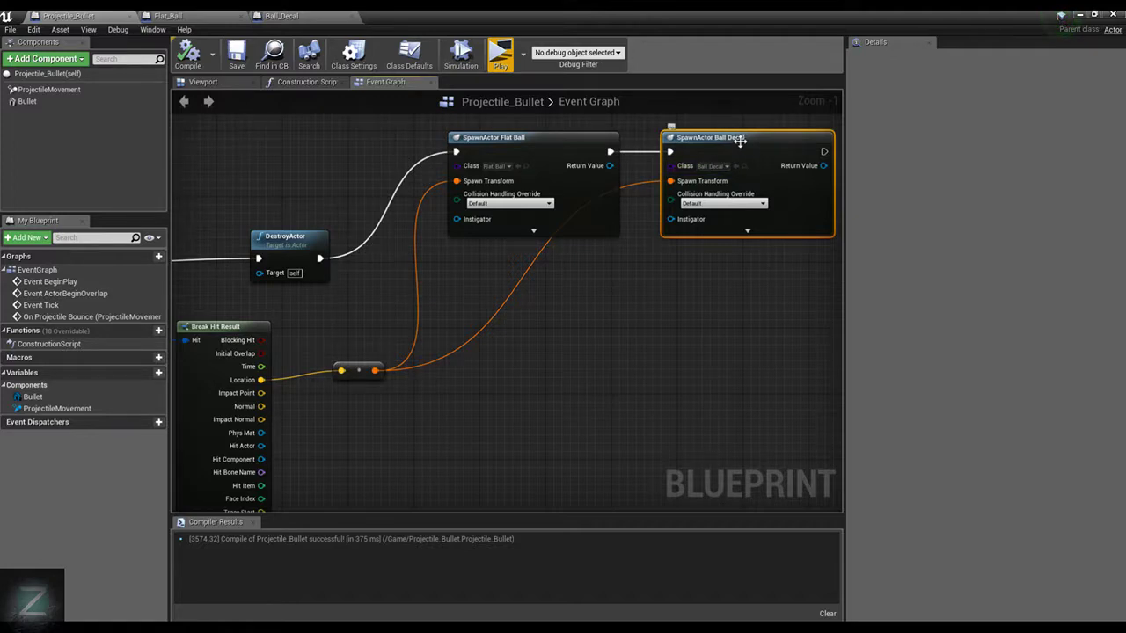
# Remove the SpawnActor Ball Decal node and add a Spawn Decal at Location node executed after SpawnActor Flat Ball
pyautogui.click(315, 16)
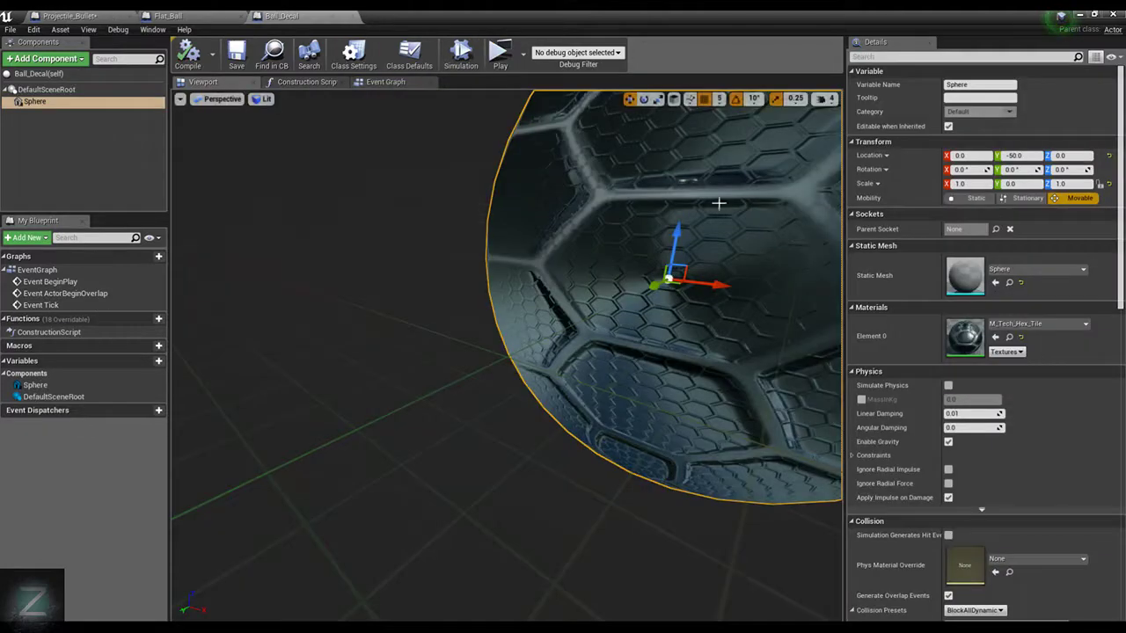
pyautogui.click(66, 16)
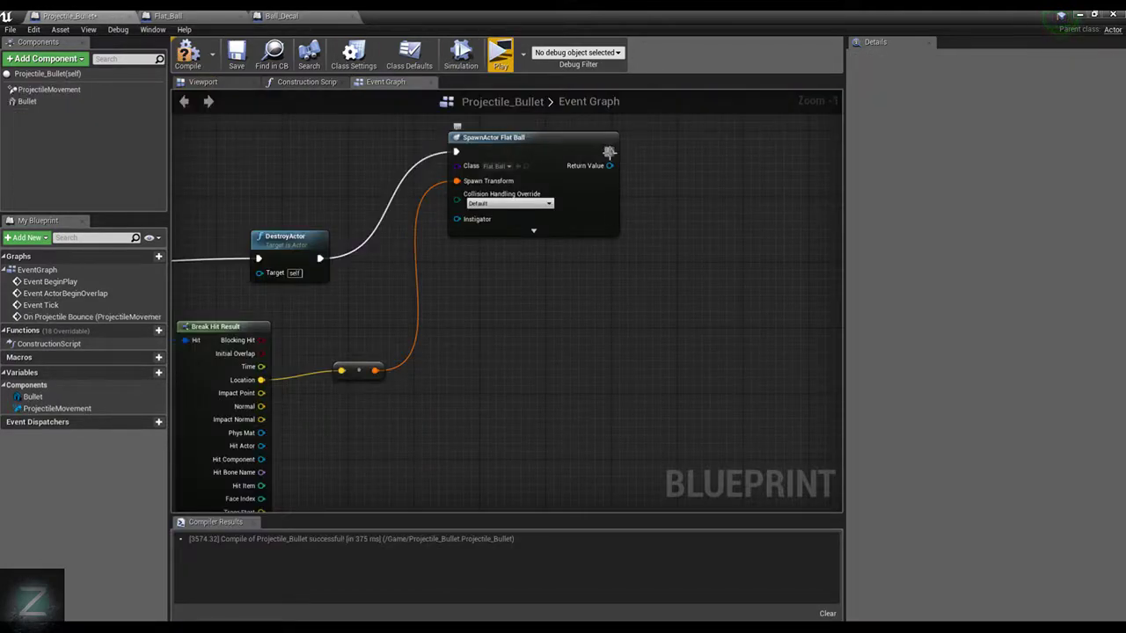
pyautogui.moveTo(609, 151); pyautogui.dragTo(690, 159)
pyautogui.write('Decva')
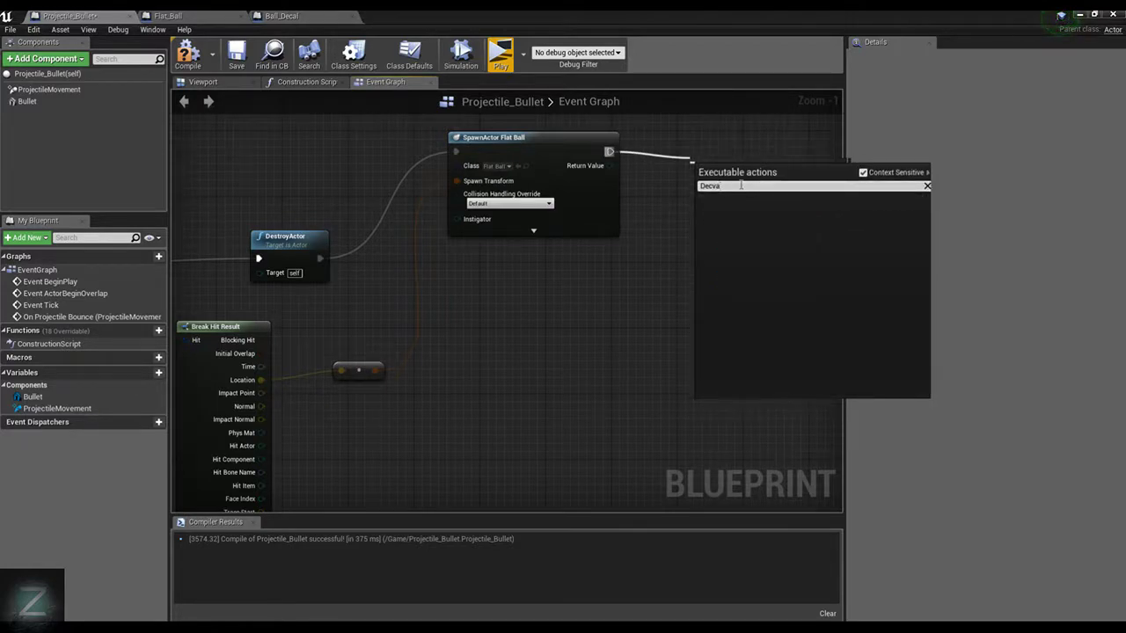
pyautogui.press('BackSpace')
pyautogui.write('a')
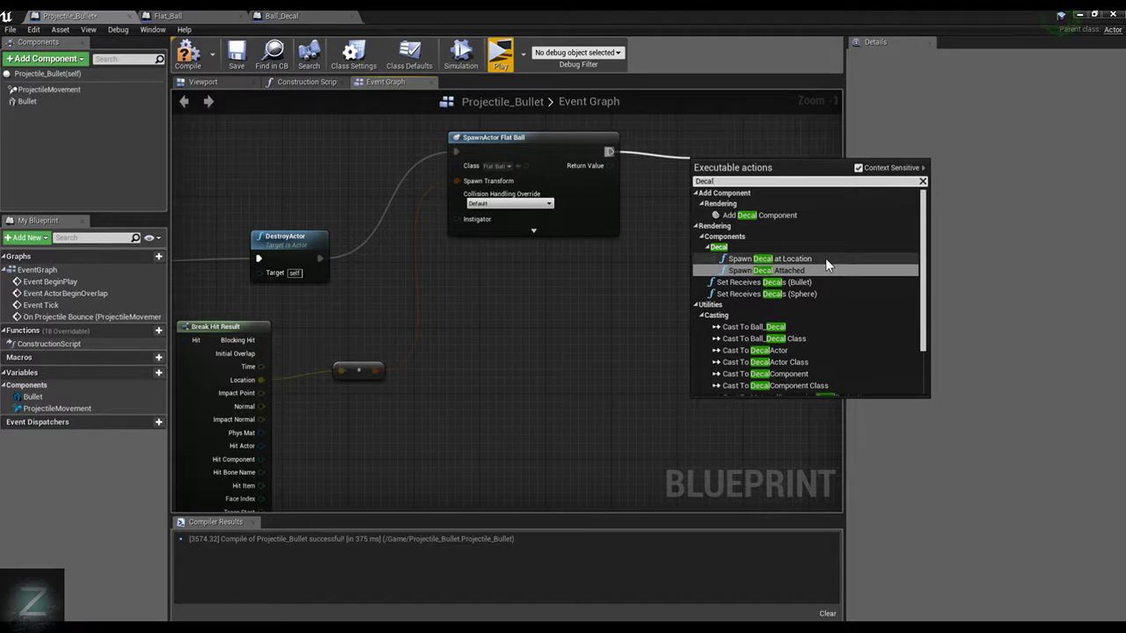
pyautogui.click(769, 259)
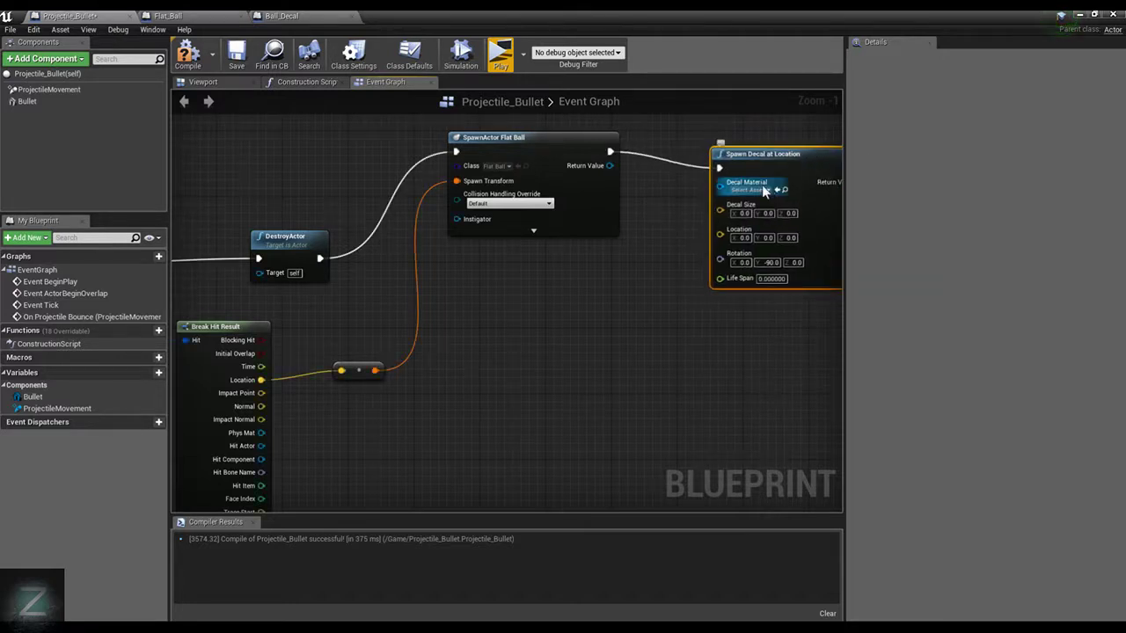
# Set the spawned decal's material to M_Tech_Hex_Tile and its life span to 5
pyautogui.click(767, 191)
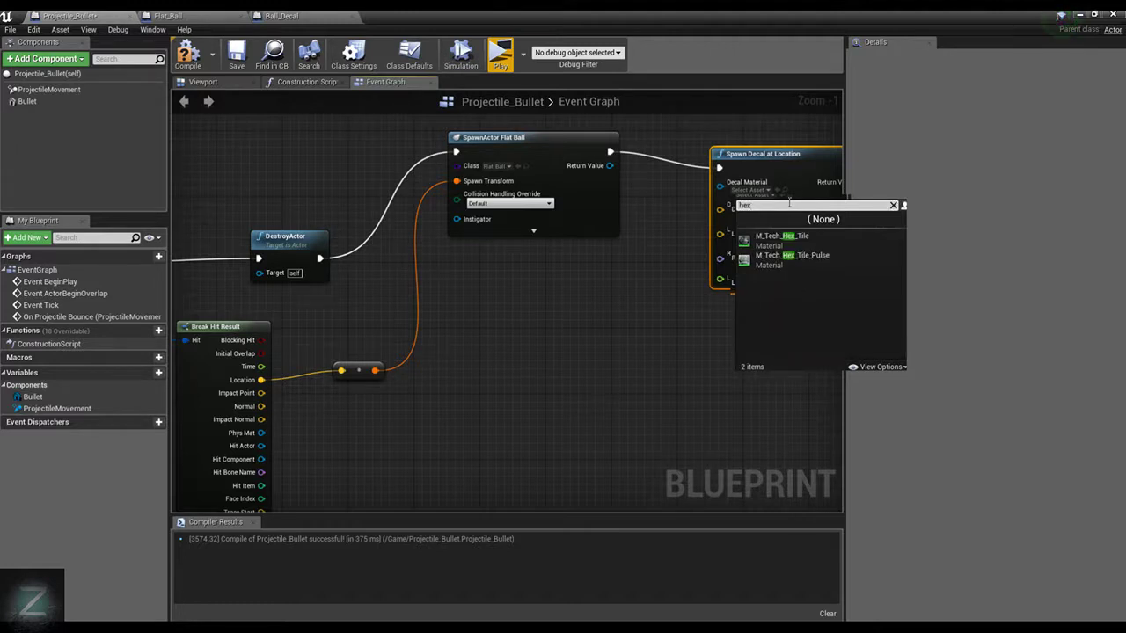
pyautogui.click(791, 235)
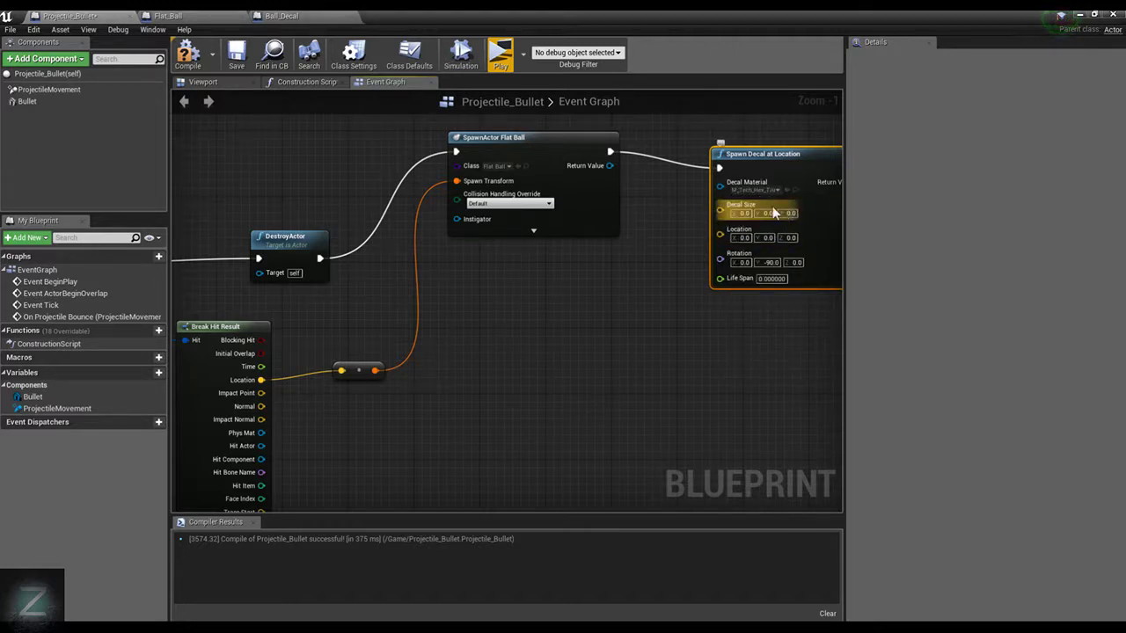
pyautogui.click(771, 278)
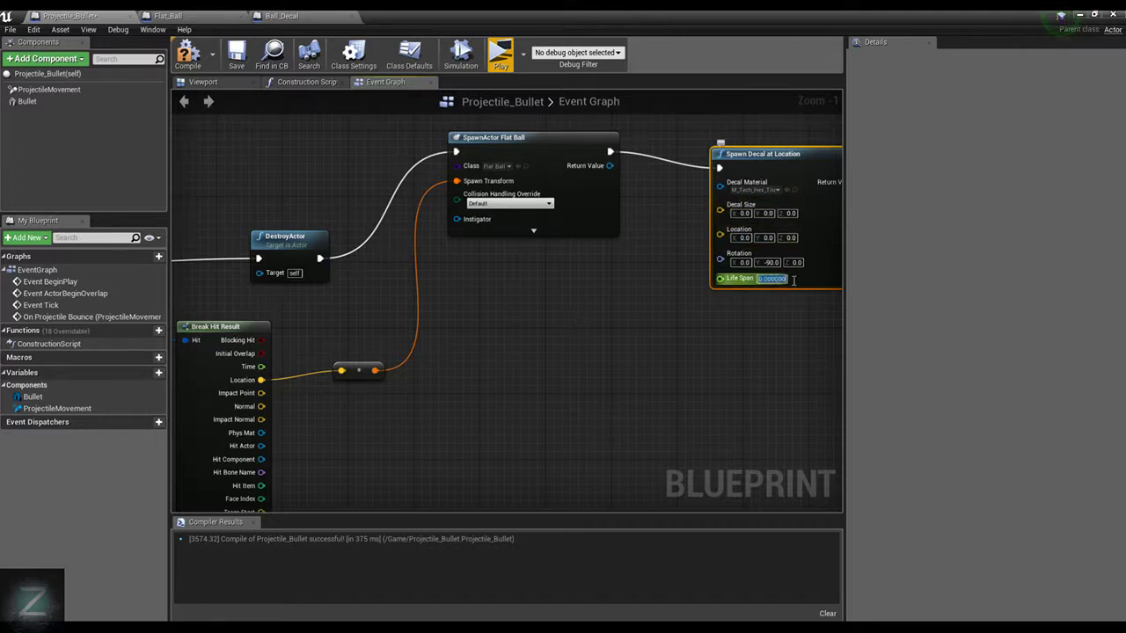
pyautogui.write('5')
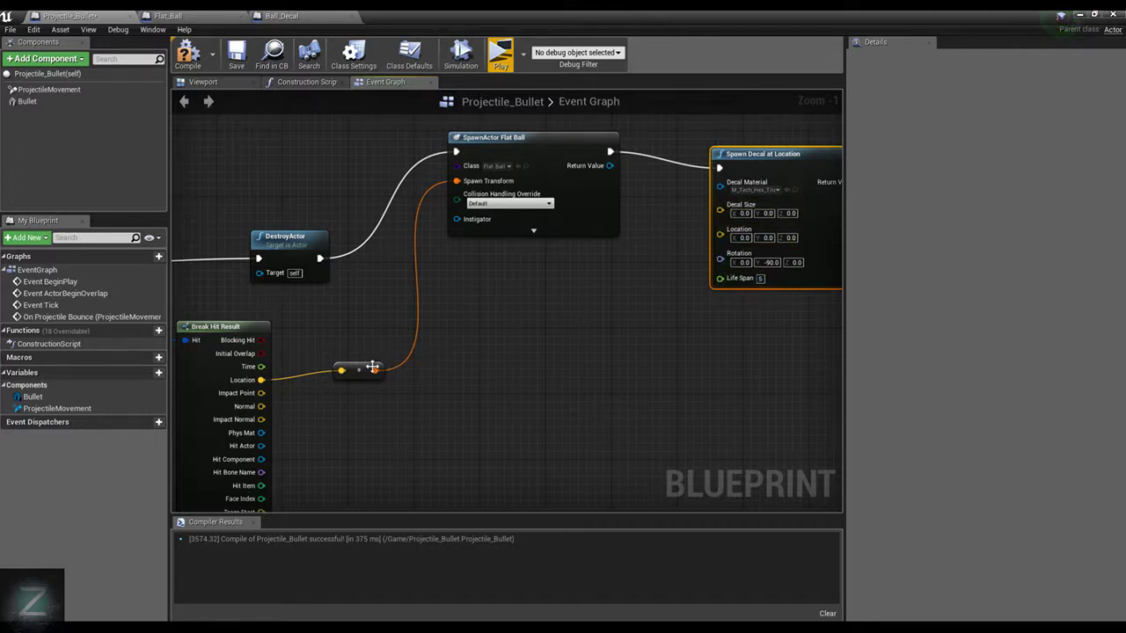
# Connect the Break Hit Result's Location output to the Location input of the Spawn Decal at Location node
pyautogui.moveTo(374, 371); pyautogui.dragTo(637, 279)
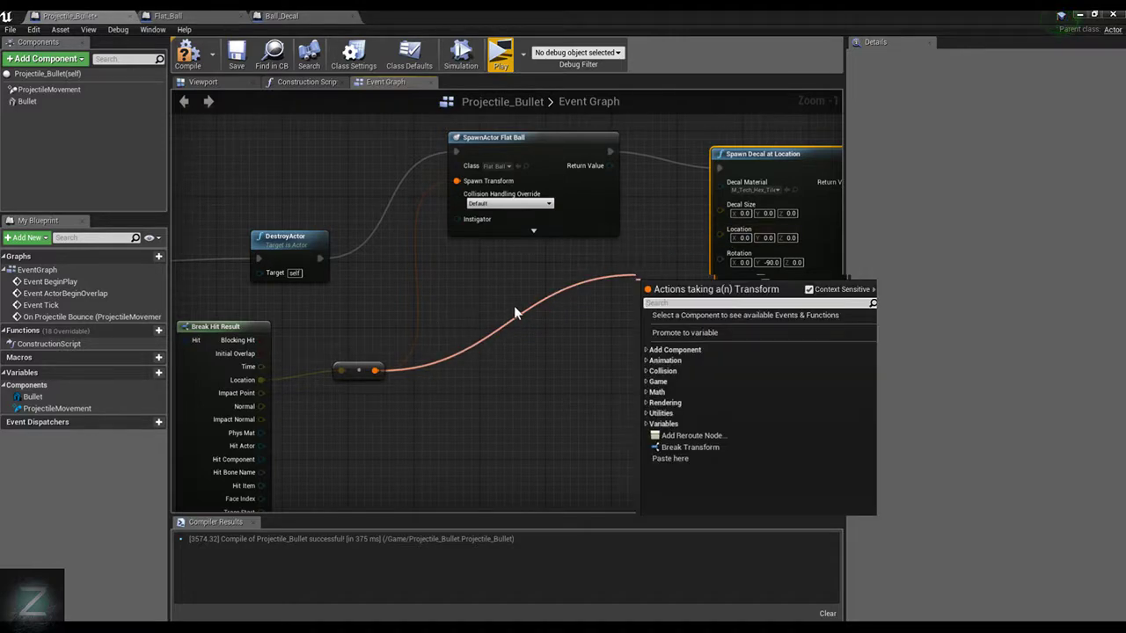
pyautogui.click(514, 307)
pyautogui.moveTo(342, 370); pyautogui.dragTo(729, 229)
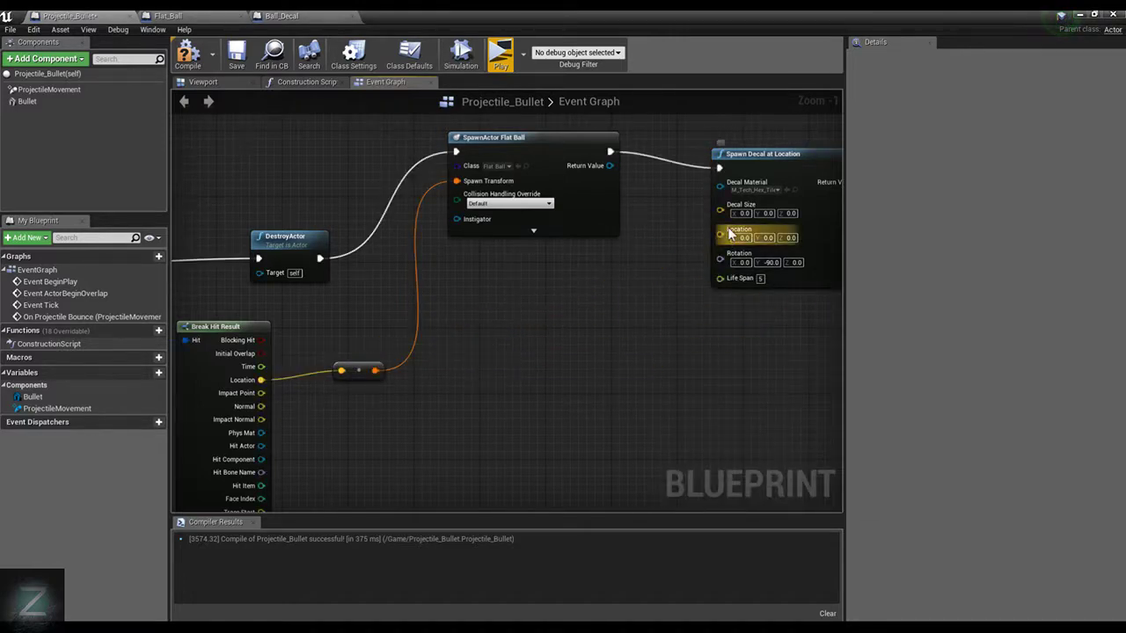
pyautogui.moveTo(262, 380); pyautogui.dragTo(721, 231)
# Compile and save the blueprint and play-test the decal spawned on impact
pyautogui.click(237, 58)
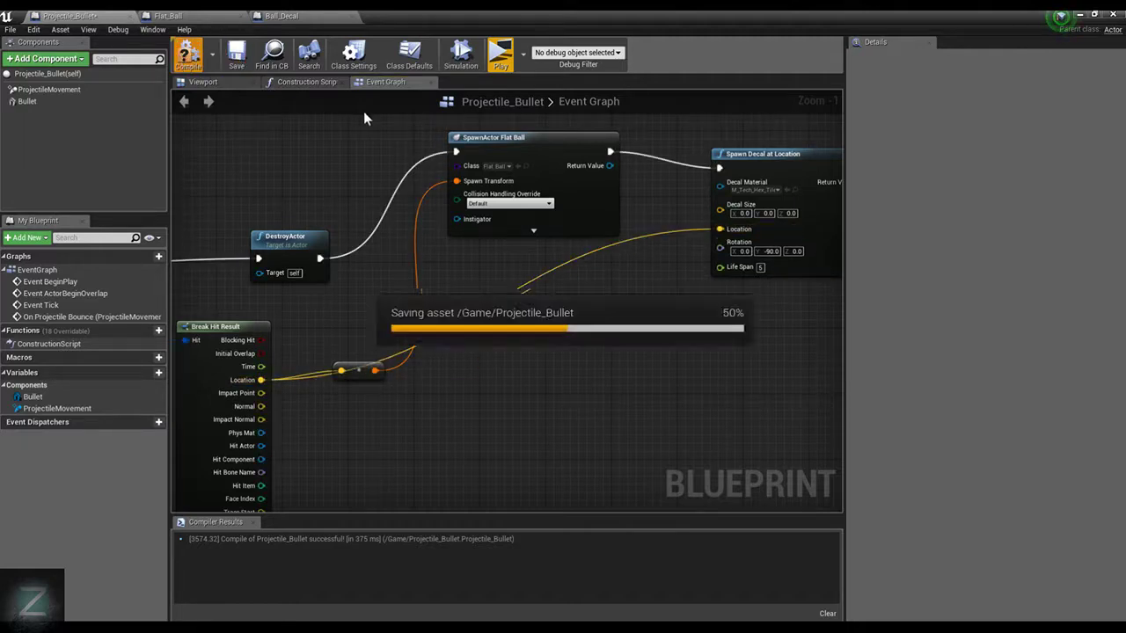
pyautogui.click(498, 56)
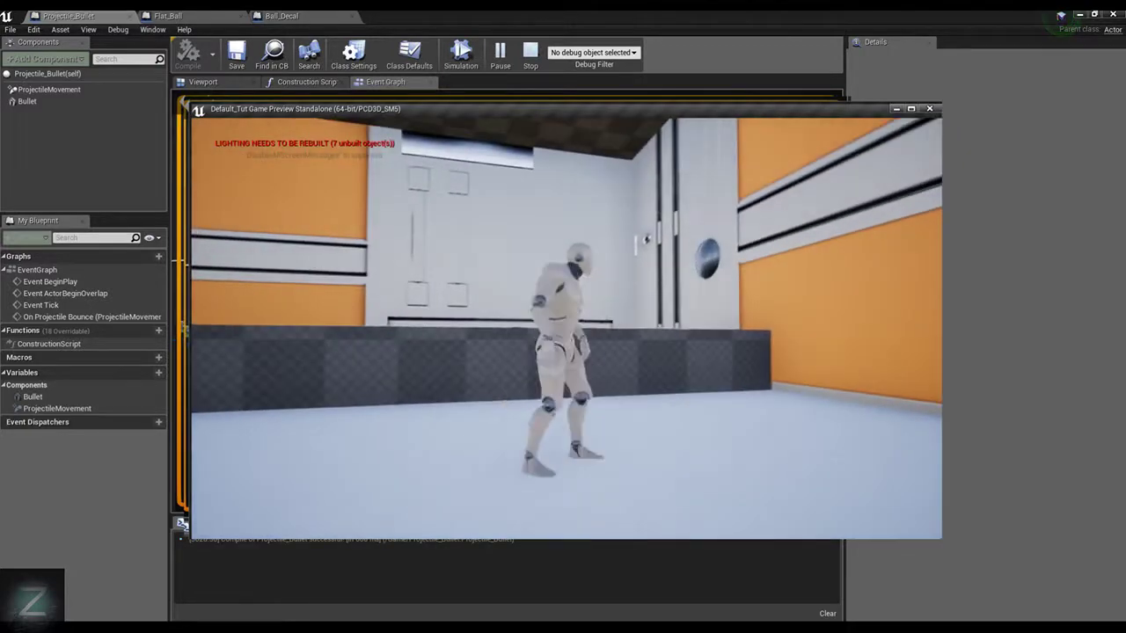
pyautogui.press('Escape')
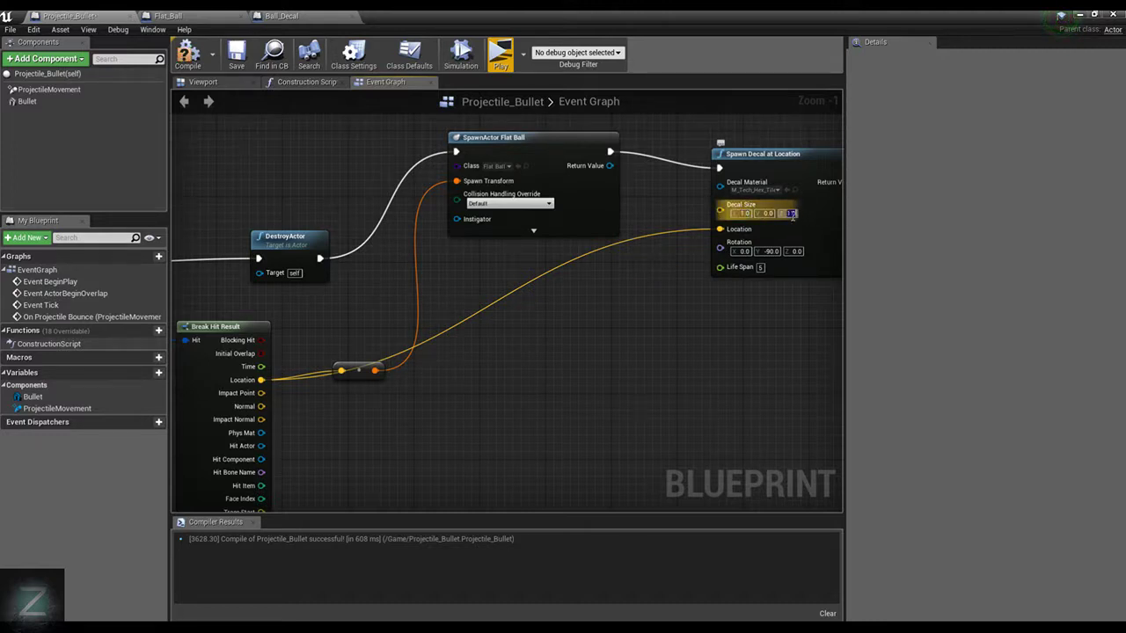
# Set the decal size's X and Z to 1.0, compile the blueprint and play-test it briefly
pyautogui.click(197, 54)
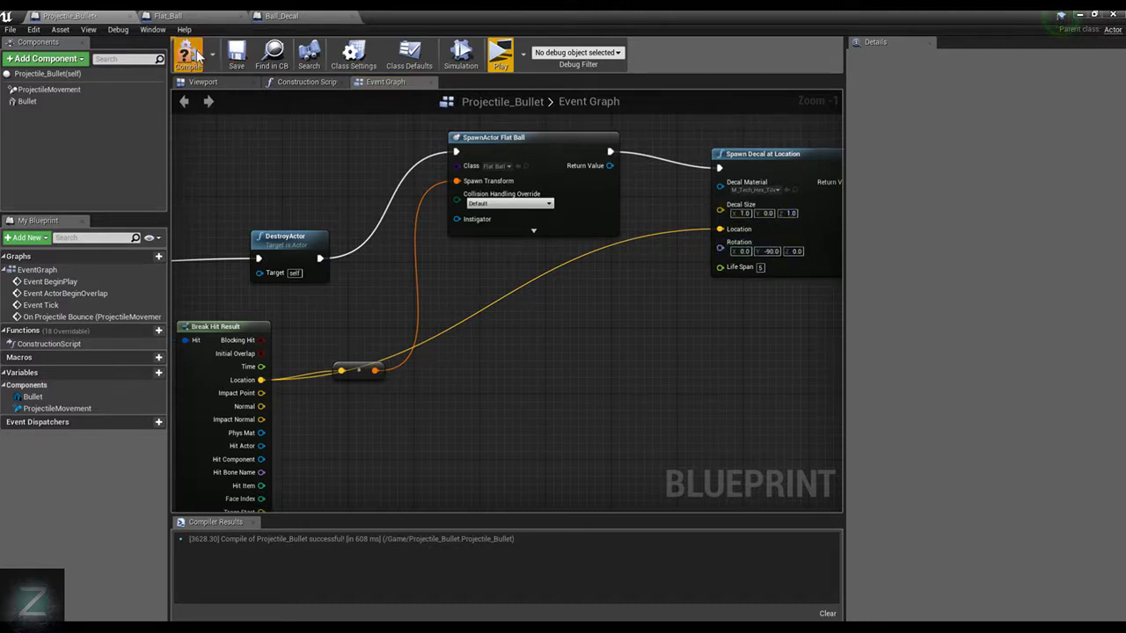
pyautogui.click(494, 55)
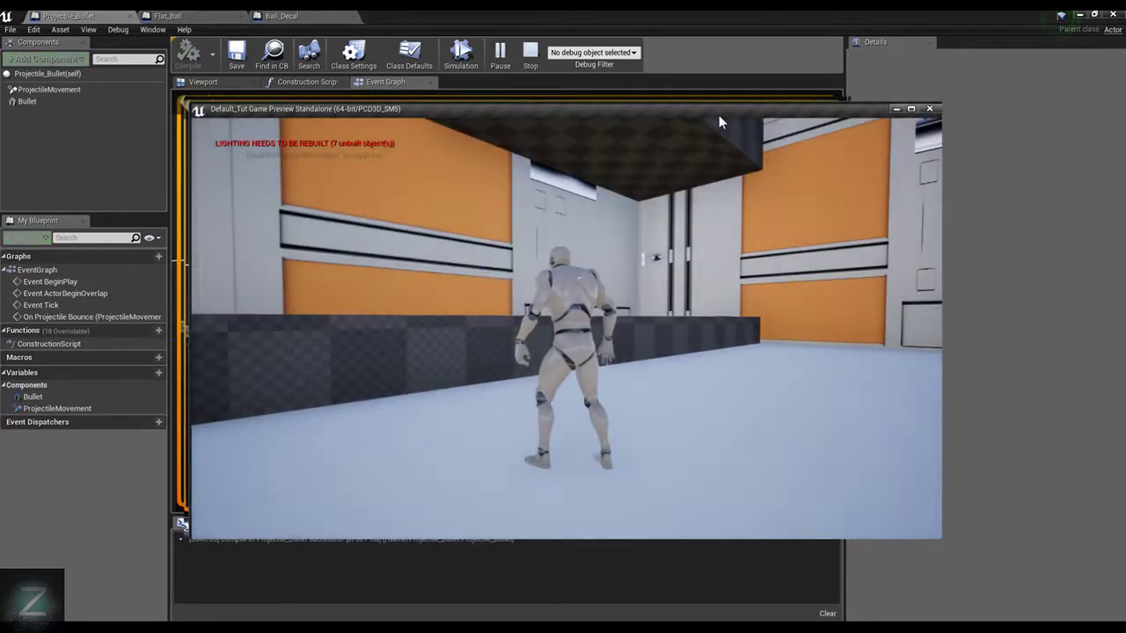
pyautogui.press('Escape')
# Set the decal size's Y to 1.0 on the Spawn Decal at Location node
pyautogui.click(770, 215)
pyautogui.write('1')
pyautogui.press('Return')
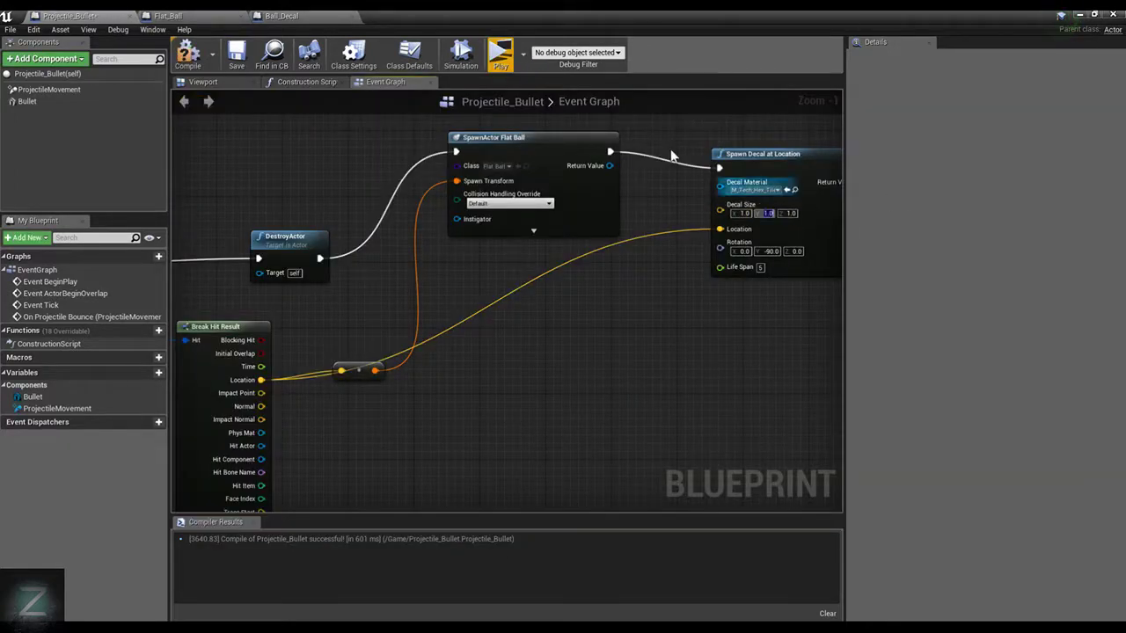
# Compile the Projectile_Bullet blueprint and play-test the decal at its new size inside the room
pyautogui.click(187, 54)
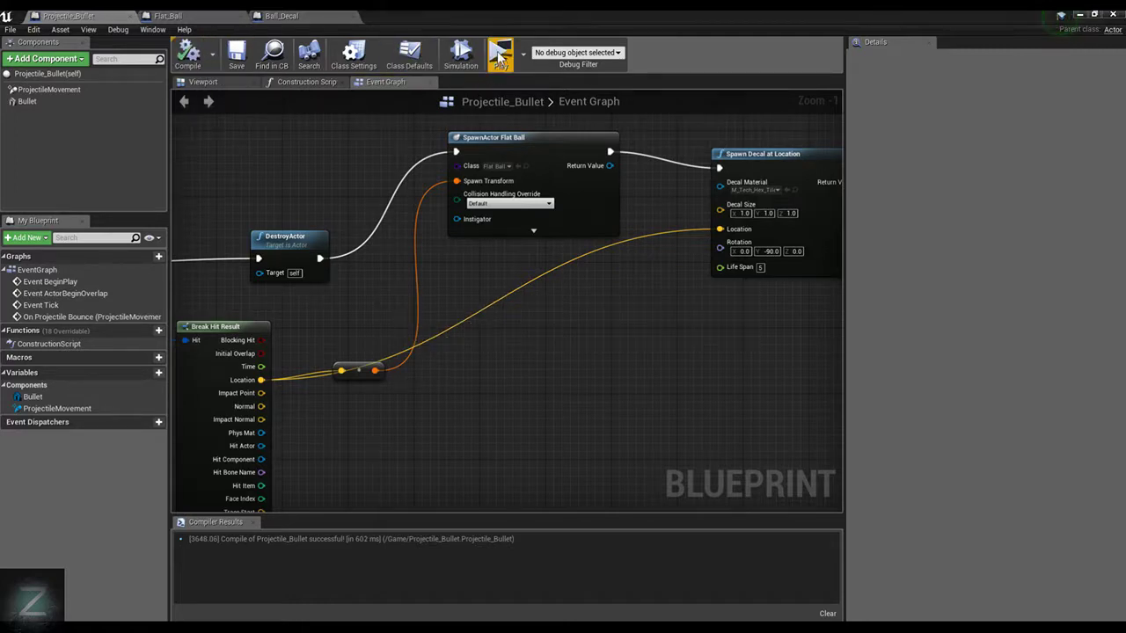
pyautogui.click(499, 55)
pyautogui.press('w')
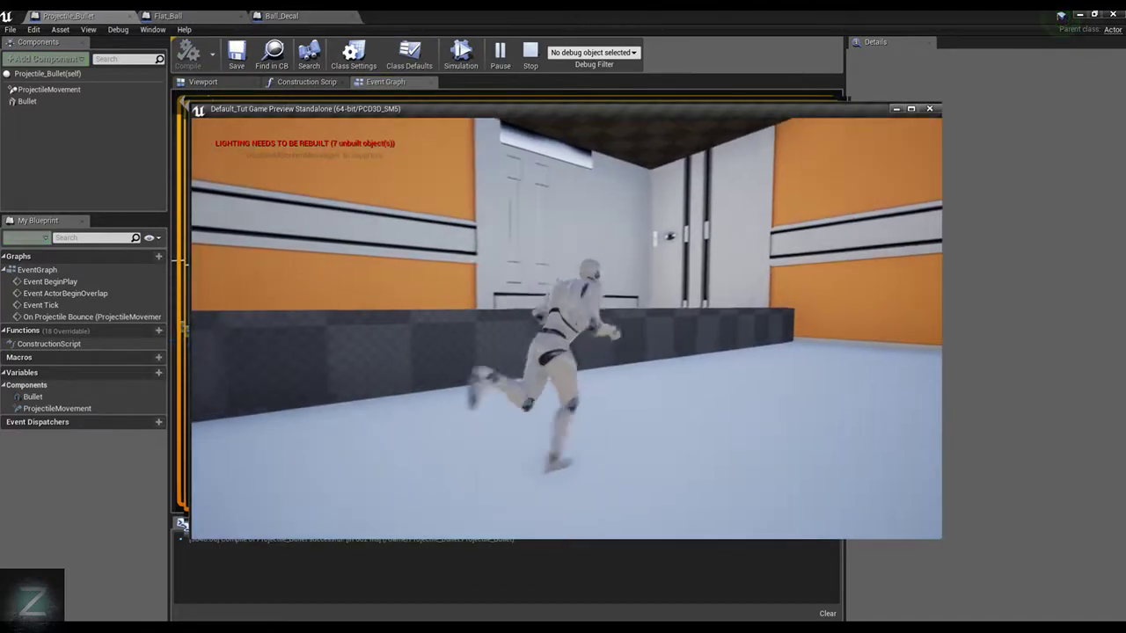
pyautogui.press('space')
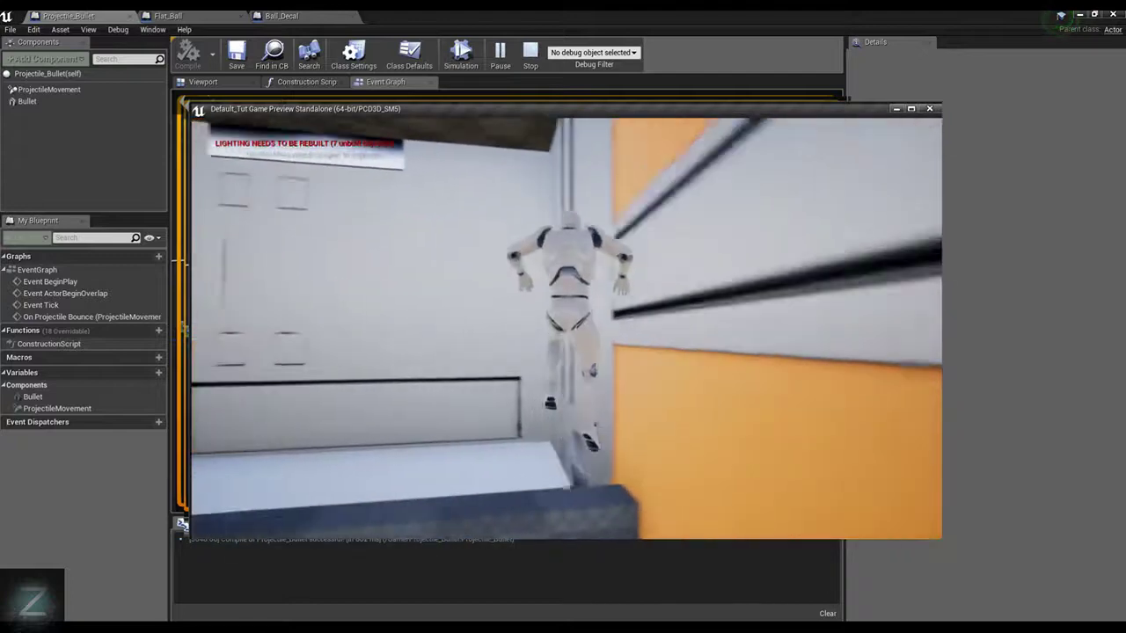
pyautogui.press('Escape')
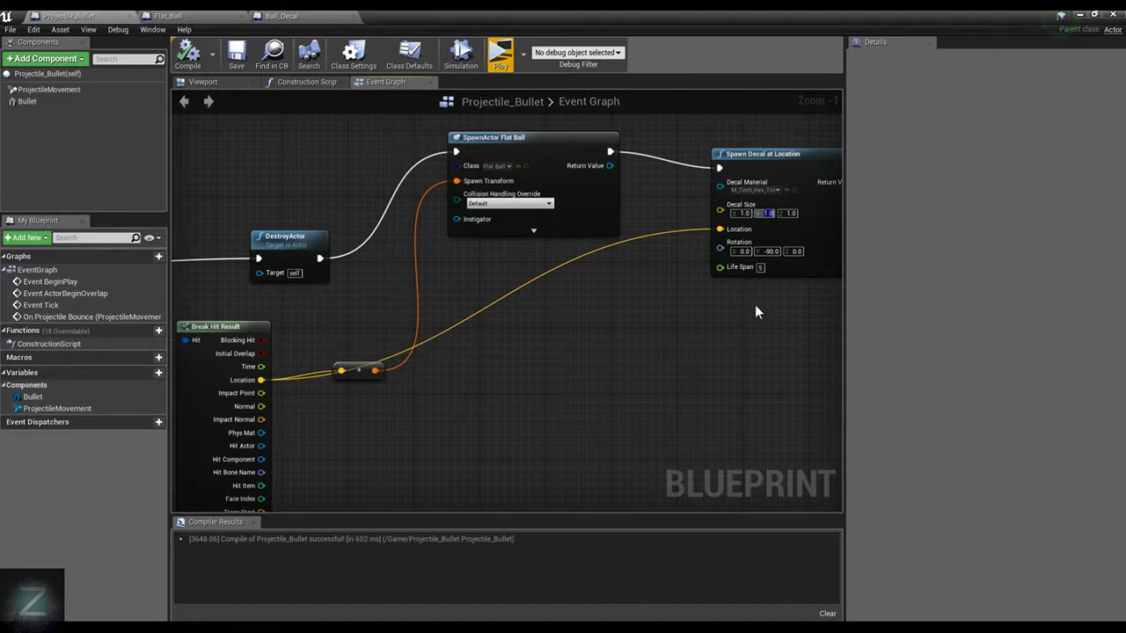
# Delete the Spawn Decal at Location node that follows SpawnActor Flat Ball and compile the blueprint
pyautogui.moveTo(755, 305); pyautogui.dragTo(677, 323, button='right')
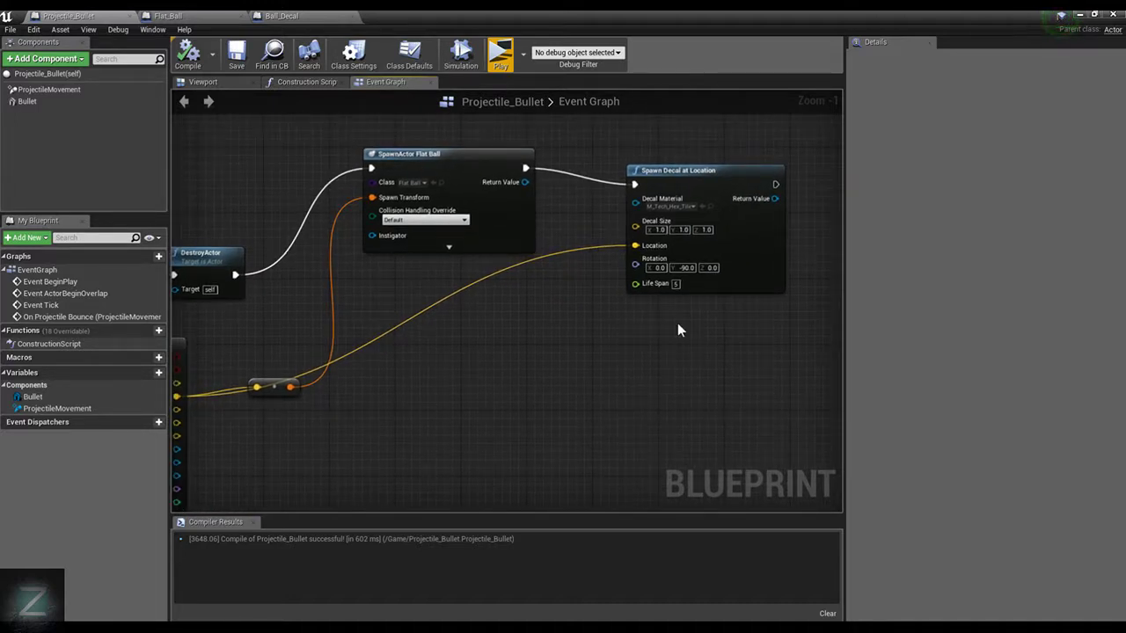
pyautogui.moveTo(527, 183); pyautogui.dragTo(563, 227)
pyautogui.click(625, 167)
pyautogui.moveTo(585, 142); pyautogui.dragTo(860, 327)
pyautogui.press('Delete')
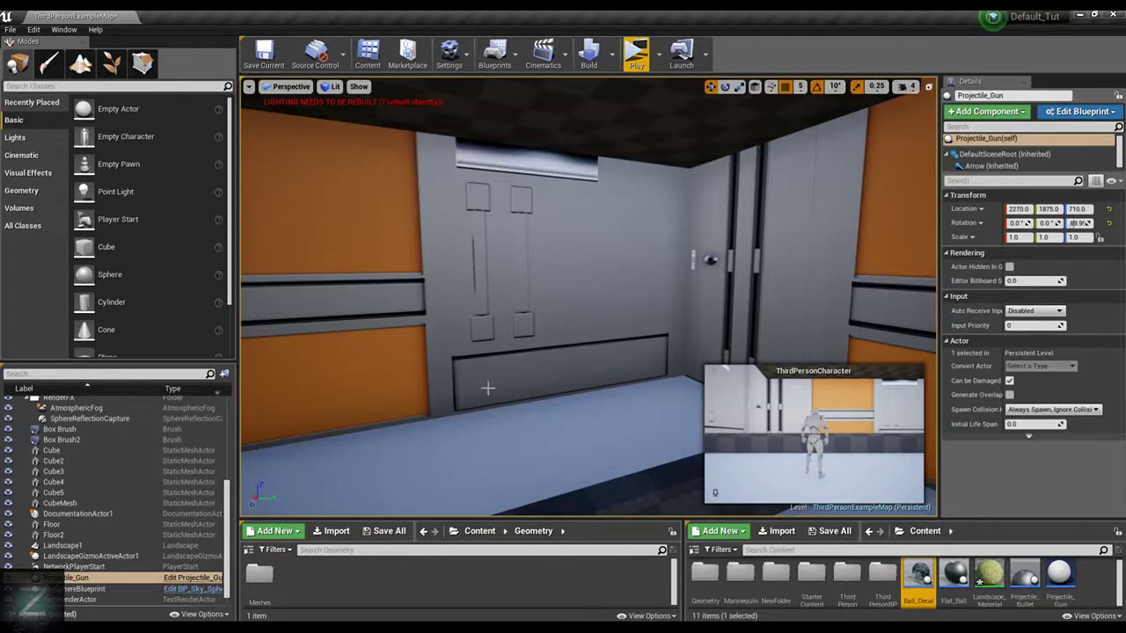
pyautogui.moveTo(589, 299); pyautogui.dragTo(307, 304, button='right')
# Switch to the level editor and toggle the perspective viewport's Realtime option
pyautogui.click(249, 86)
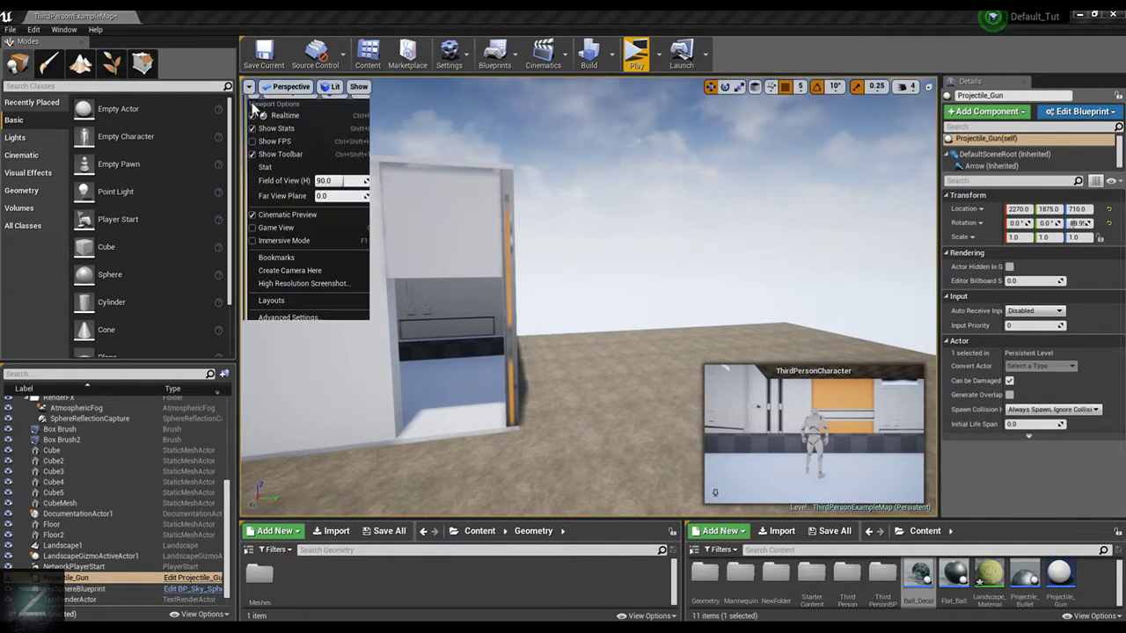
pyautogui.click(256, 114)
pyautogui.moveTo(735, 255); pyautogui.dragTo(516, 257, button='right')
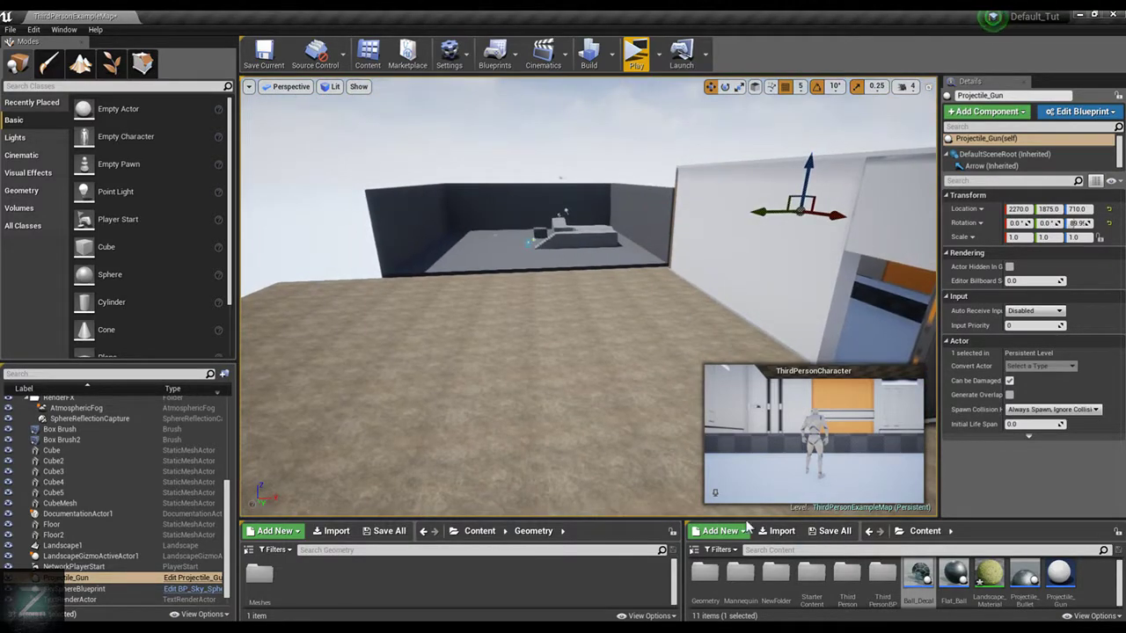